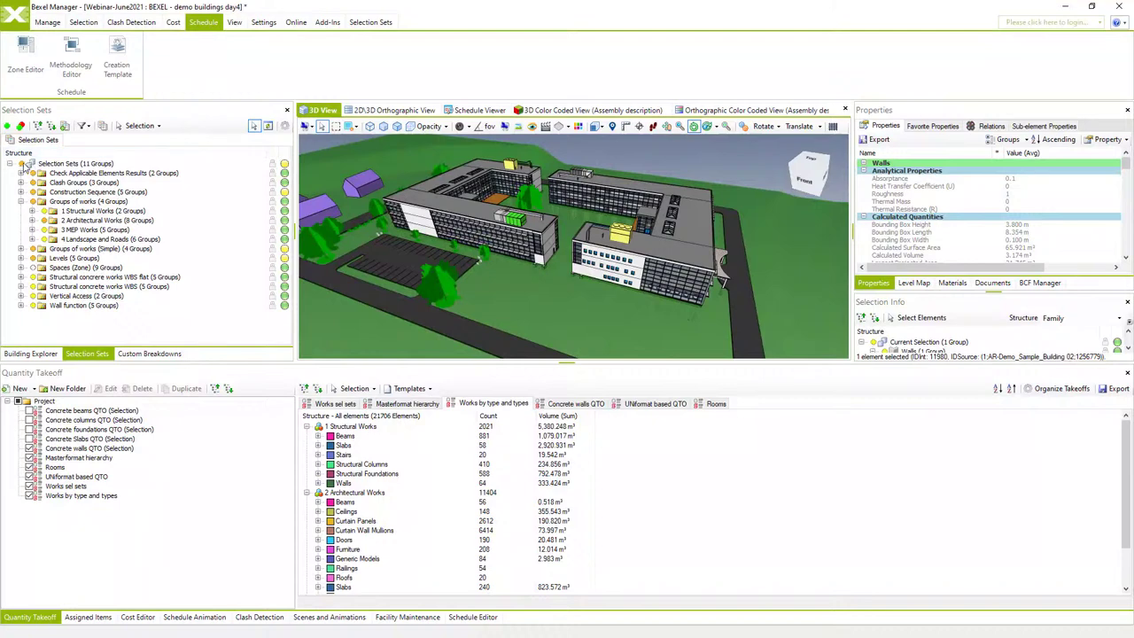
Isolate the 1 Structural Works selection set in the 3D view and look at the structure from another side.
click(42, 211)
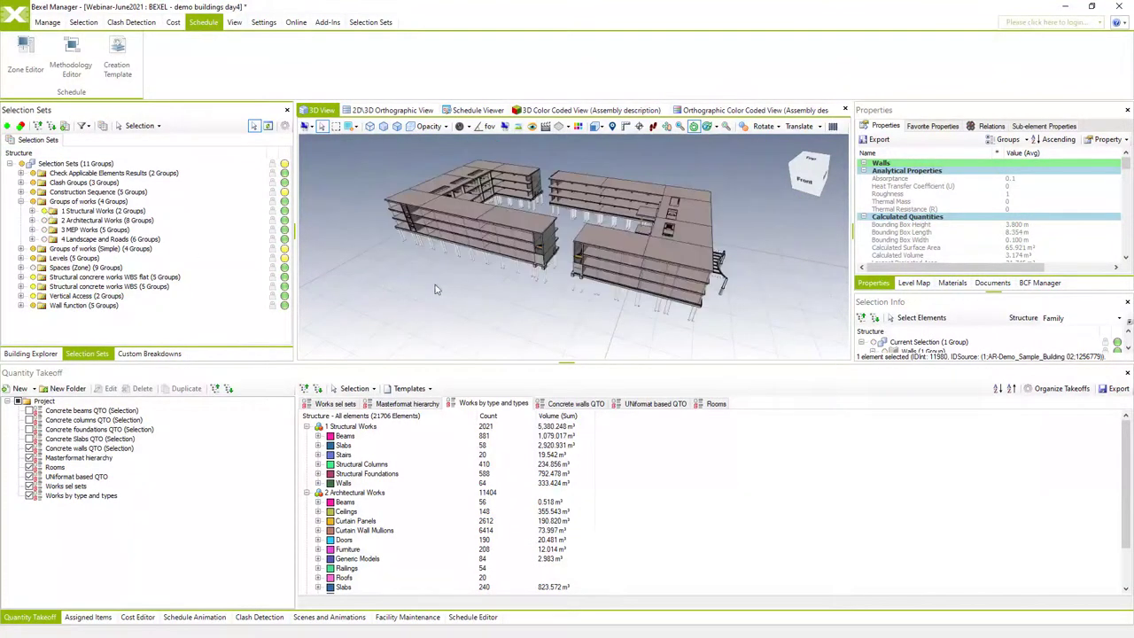
drag(465, 290, 519, 289)
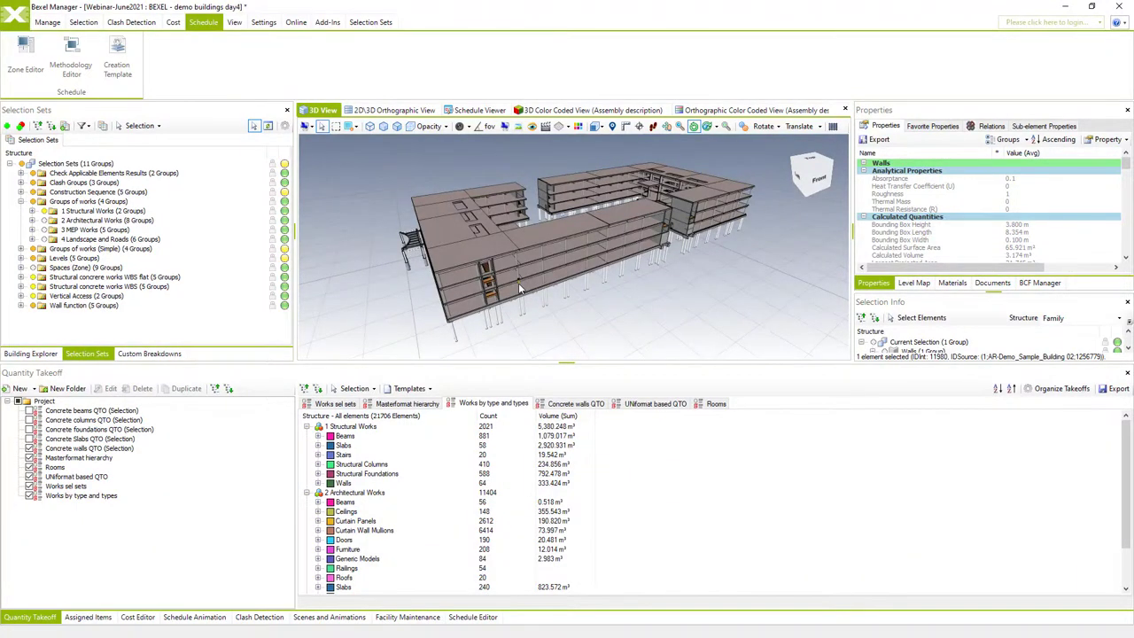
Examine the cost items of BIM Based classification with price in the Cost Editor.
click(138, 618)
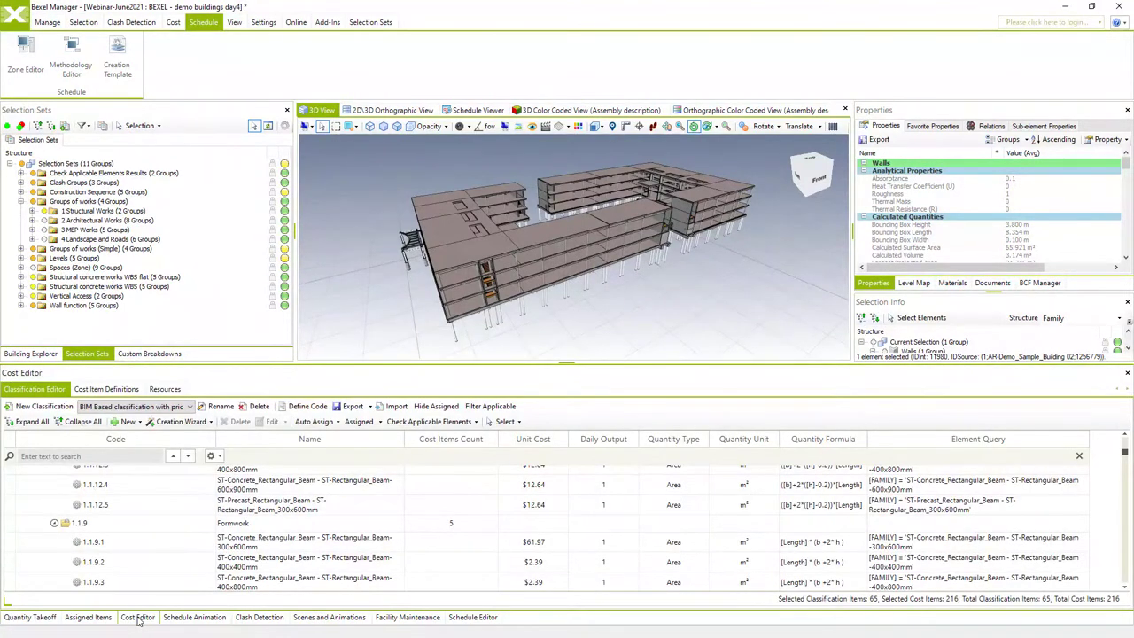
scroll(209, 523, up, 5)
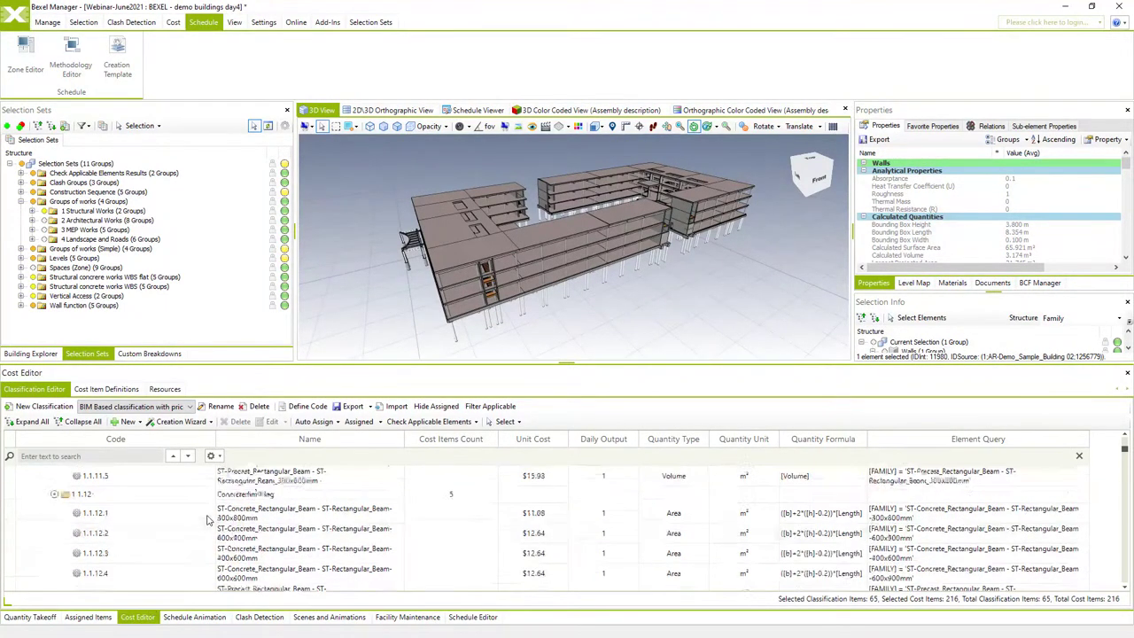
scroll(209, 523, up, 5)
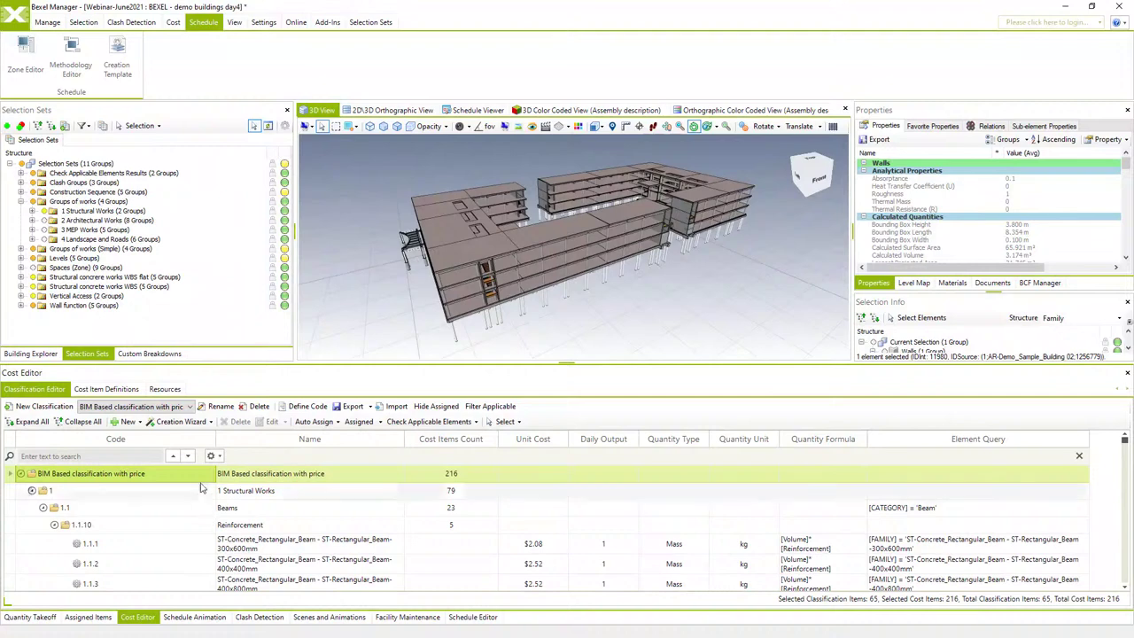
Switch the Cost Editor to Imported custom classification and examine its fully expanded cost items.
click(190, 406)
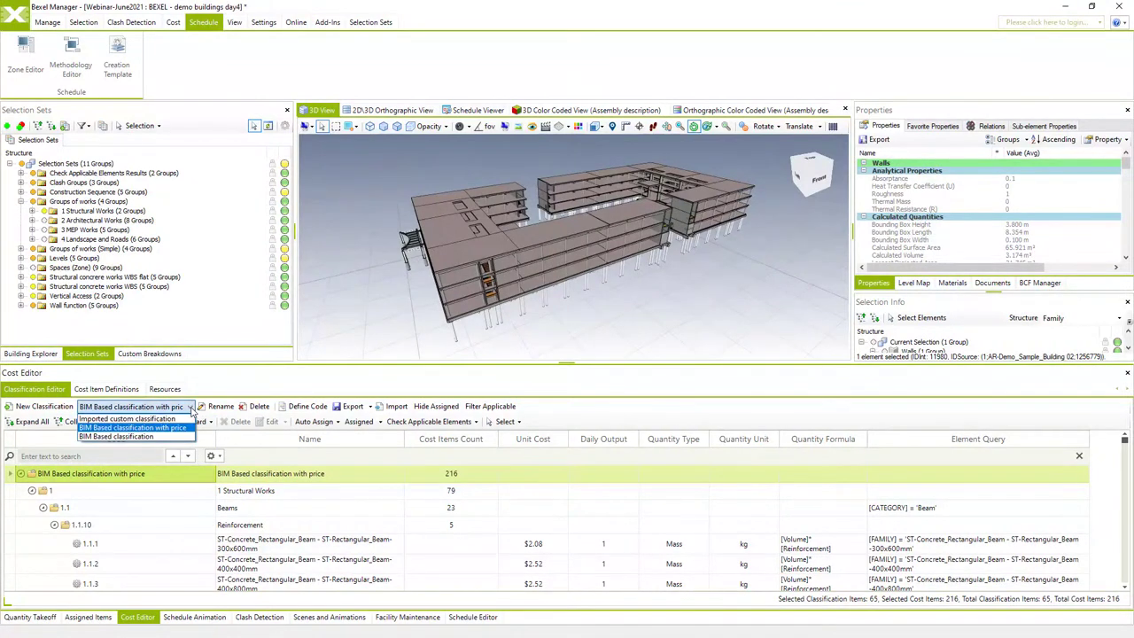
click(166, 419)
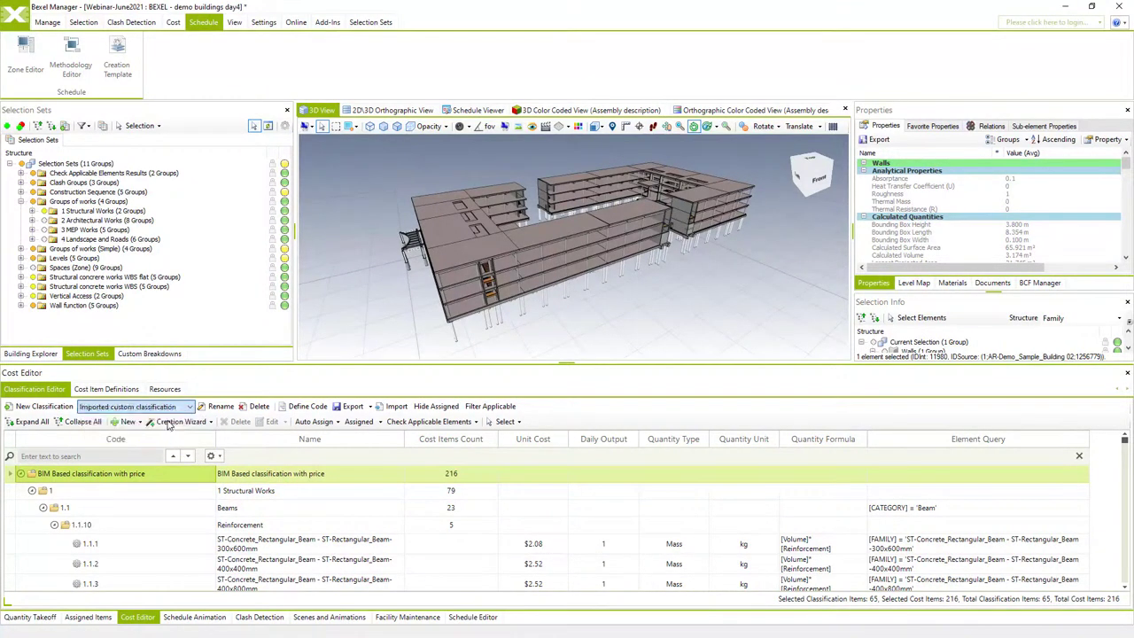
click(27, 422)
scroll(463, 539, down, 5)
scroll(464, 544, down, 3)
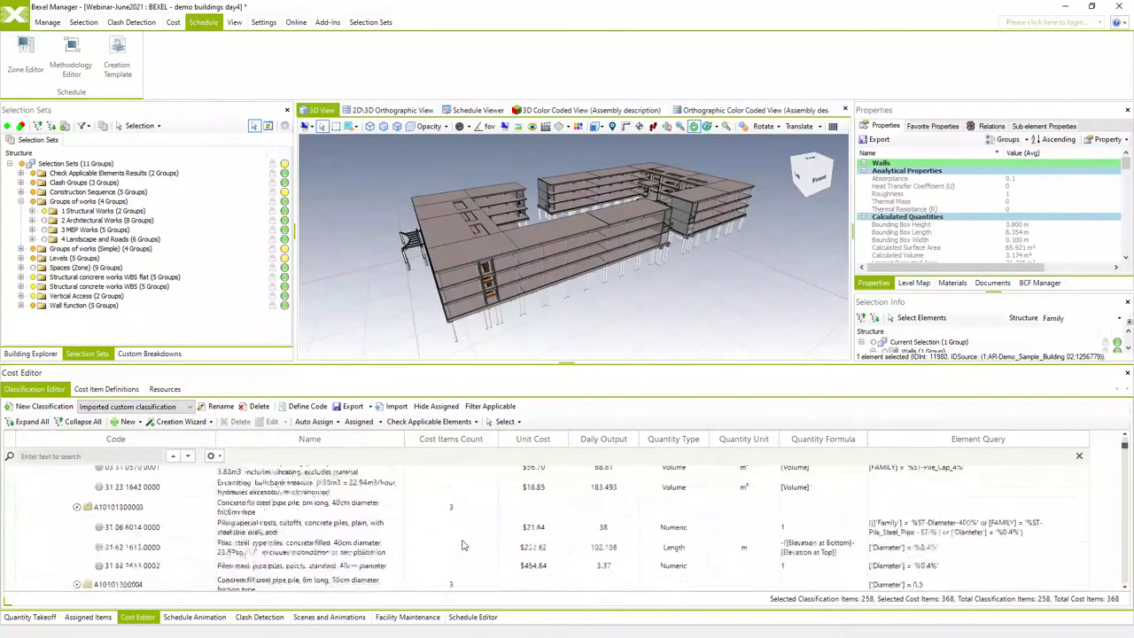
scroll(462, 544, up, 10)
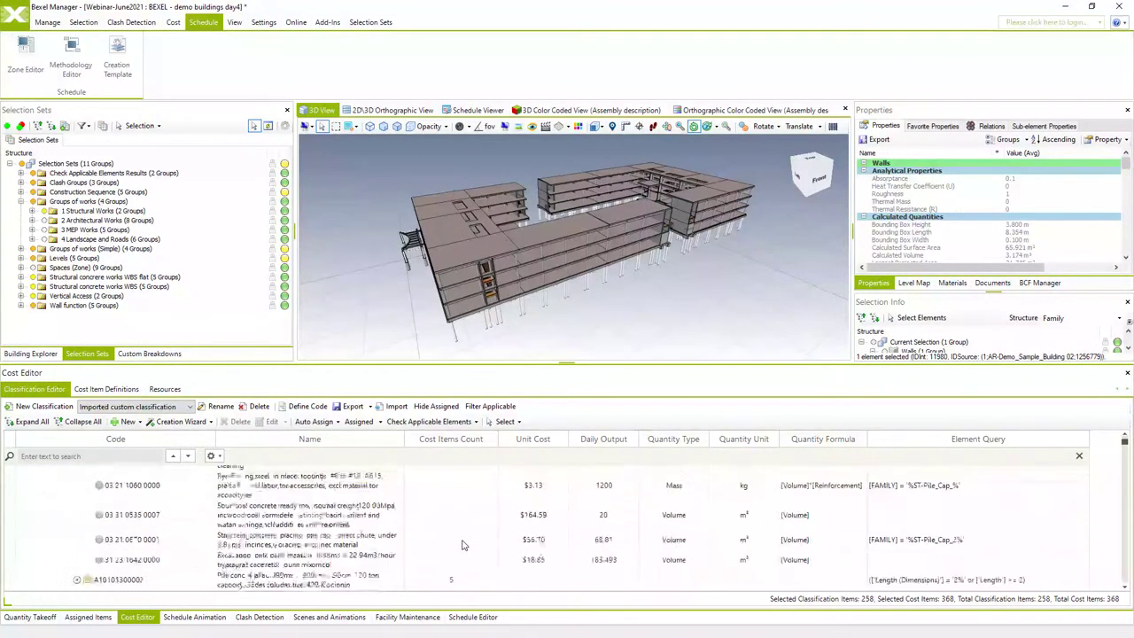
Examine the Assigned Items, switching to the cost version Auto-assigned on 6/15/2021 2:44:19 PM.
click(100, 619)
scroll(308, 530, up, 3)
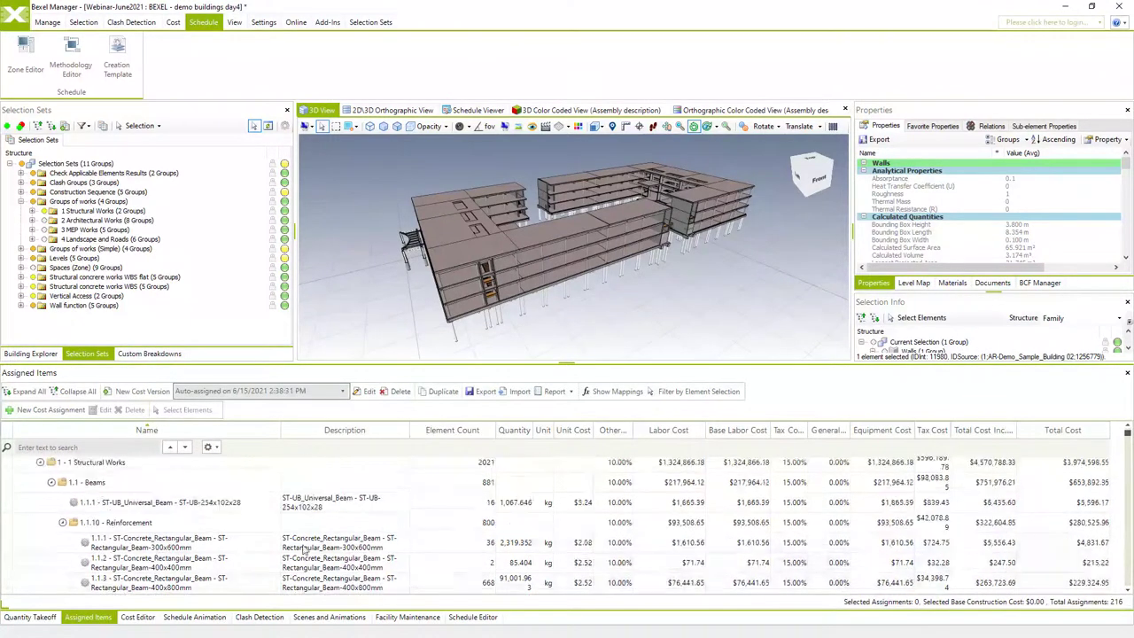
click(342, 391)
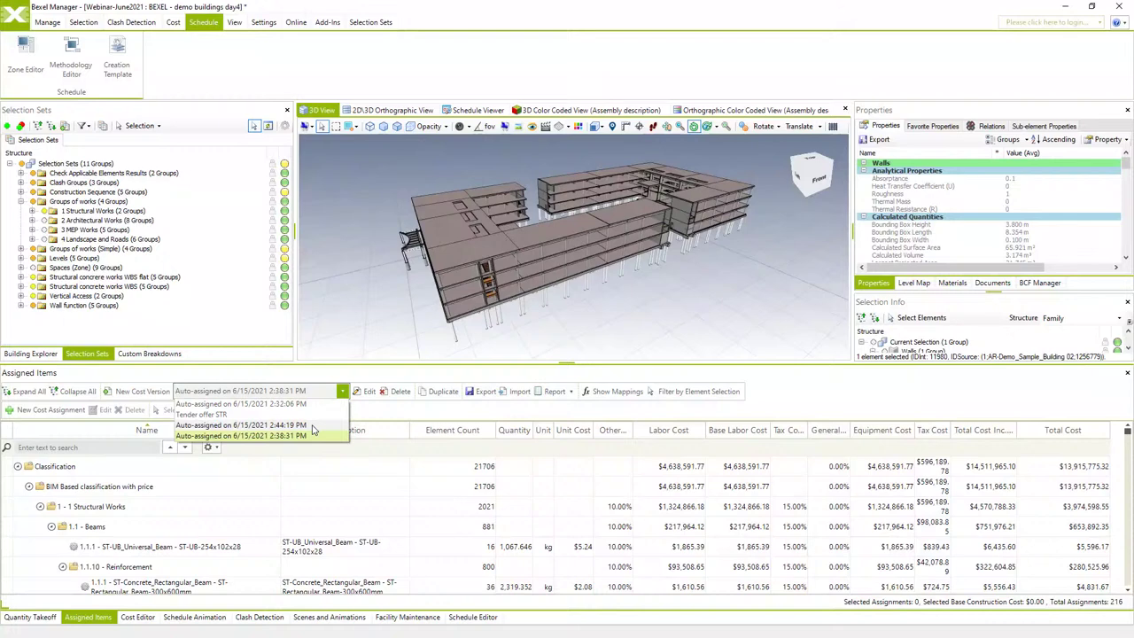
click(312, 425)
scroll(339, 512, down, 3)
scroll(340, 513, down, 2)
scroll(339, 512, up, 4)
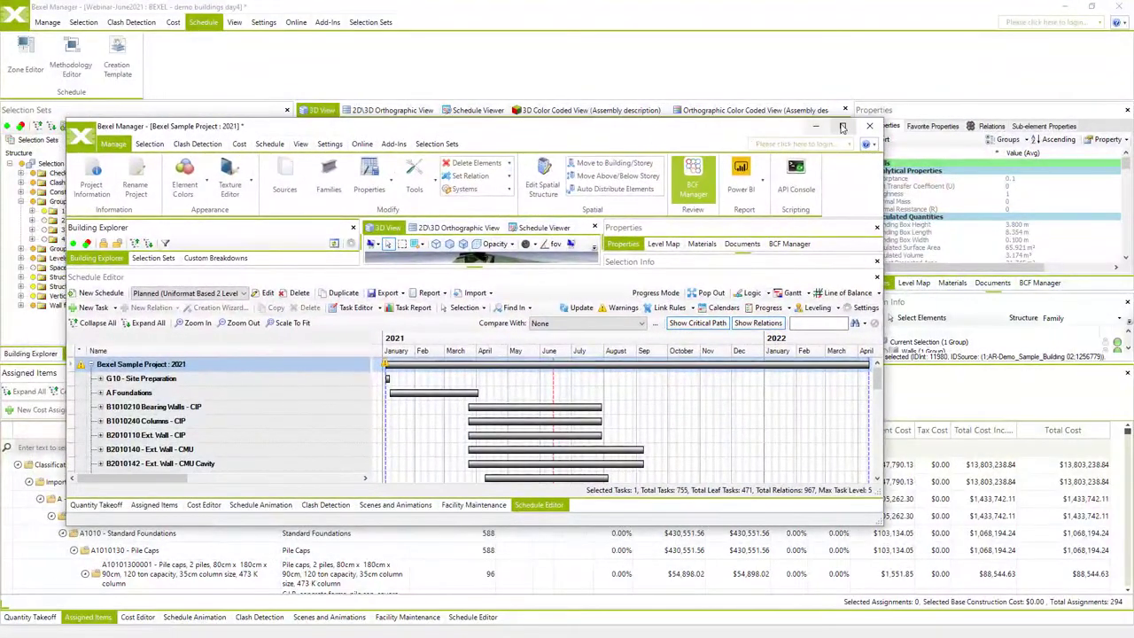
In the Bexel Sample Project : 2021 window, examine the schedule's Task Report for labor and project costs, and close the report.
click(843, 126)
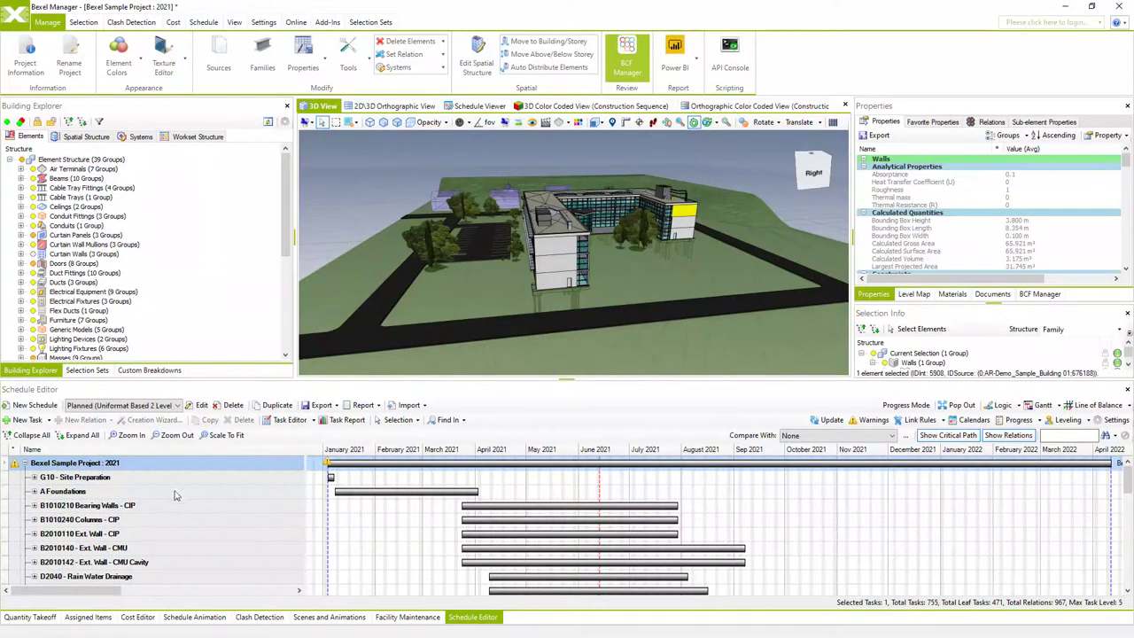
click(338, 424)
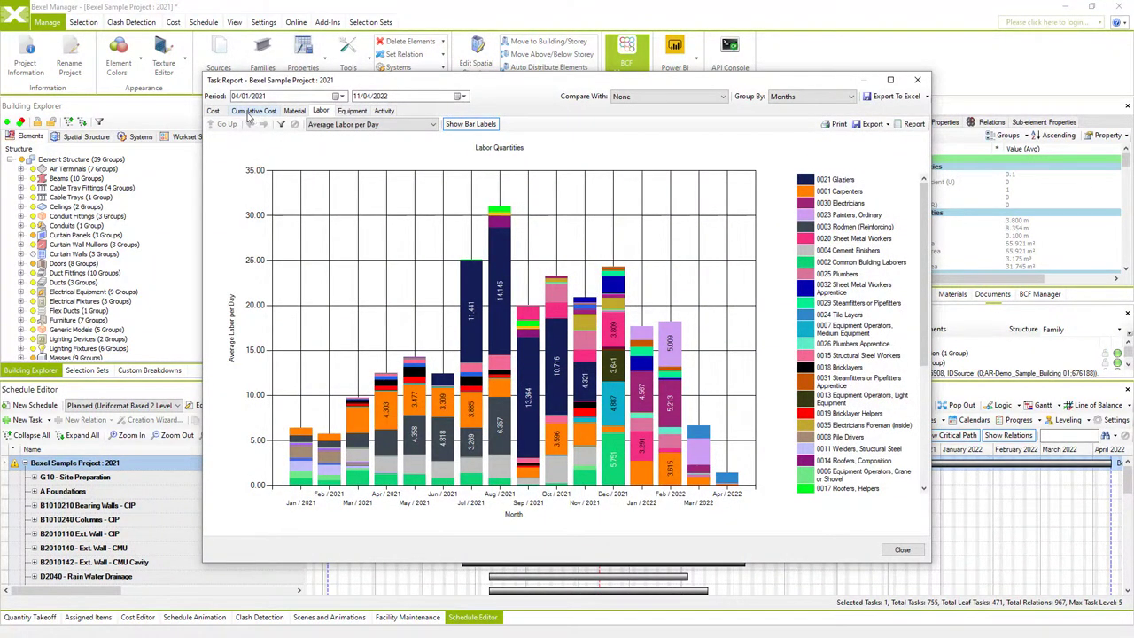
click(214, 112)
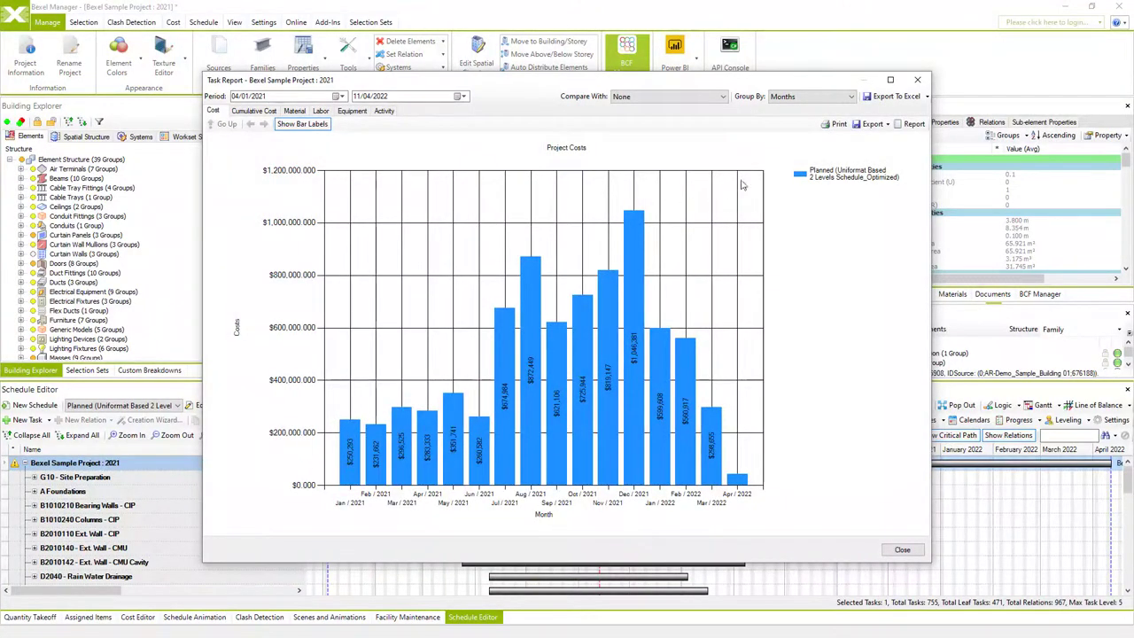
click(918, 81)
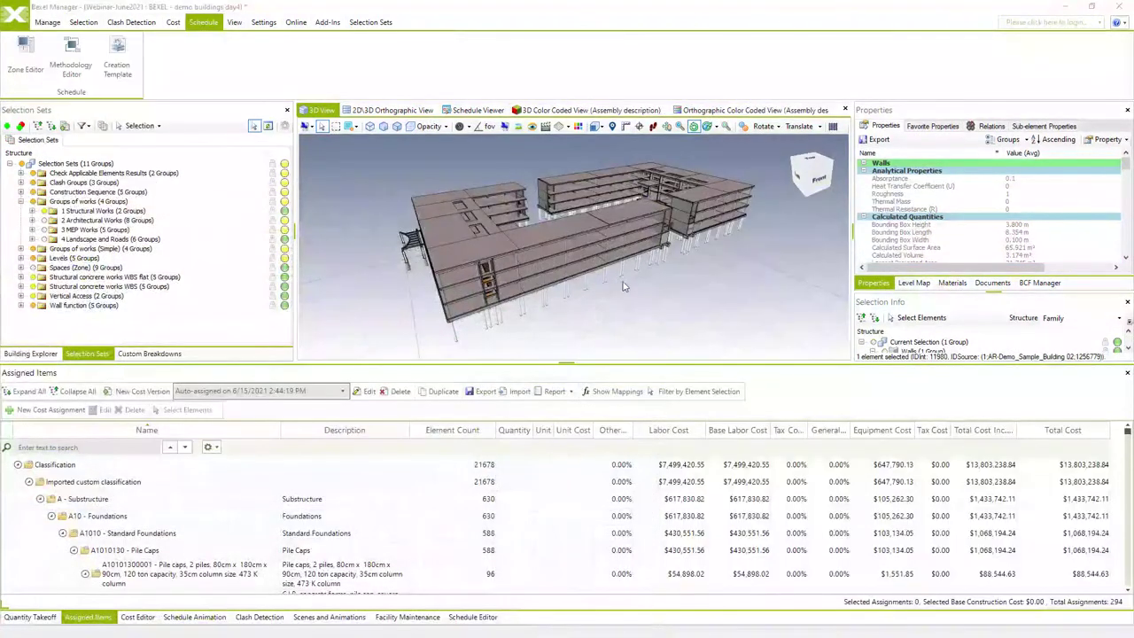
Create a new methodology named BIM Based simple in the Methodology Editor of the demo buildings project.
drag(623, 286, 610, 285)
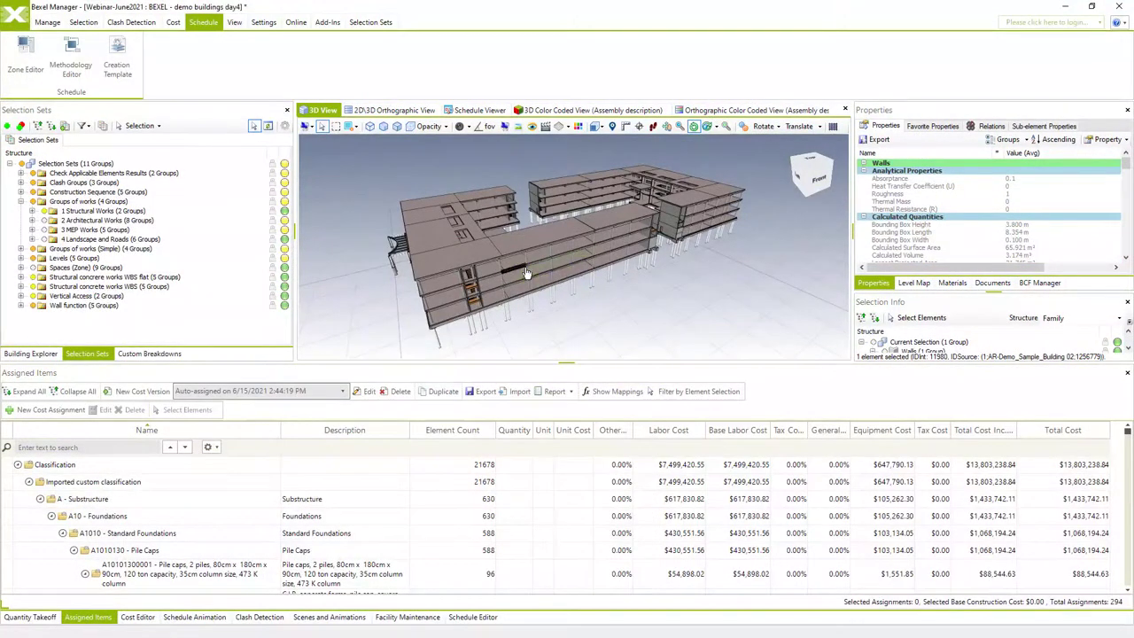
click(67, 64)
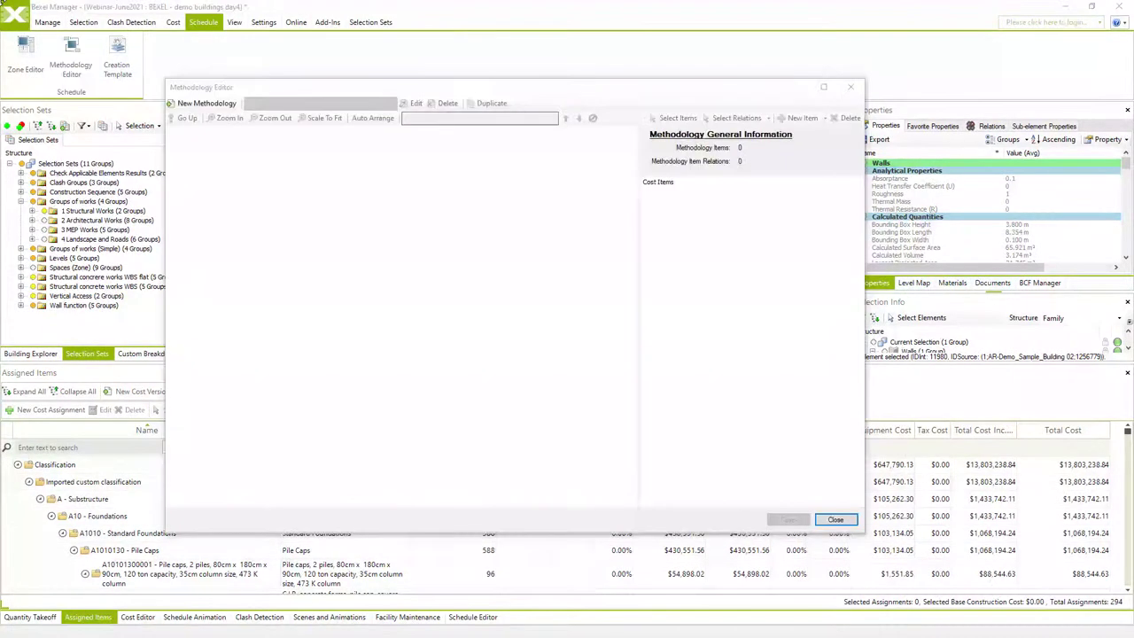
click(211, 104)
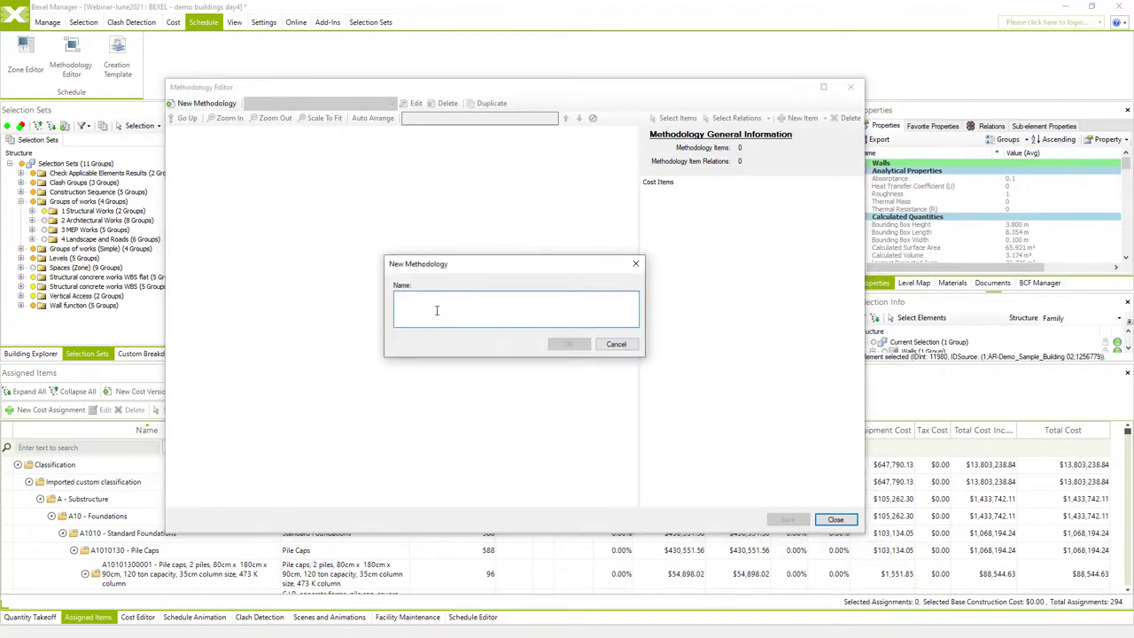
text(BIM Based simple)
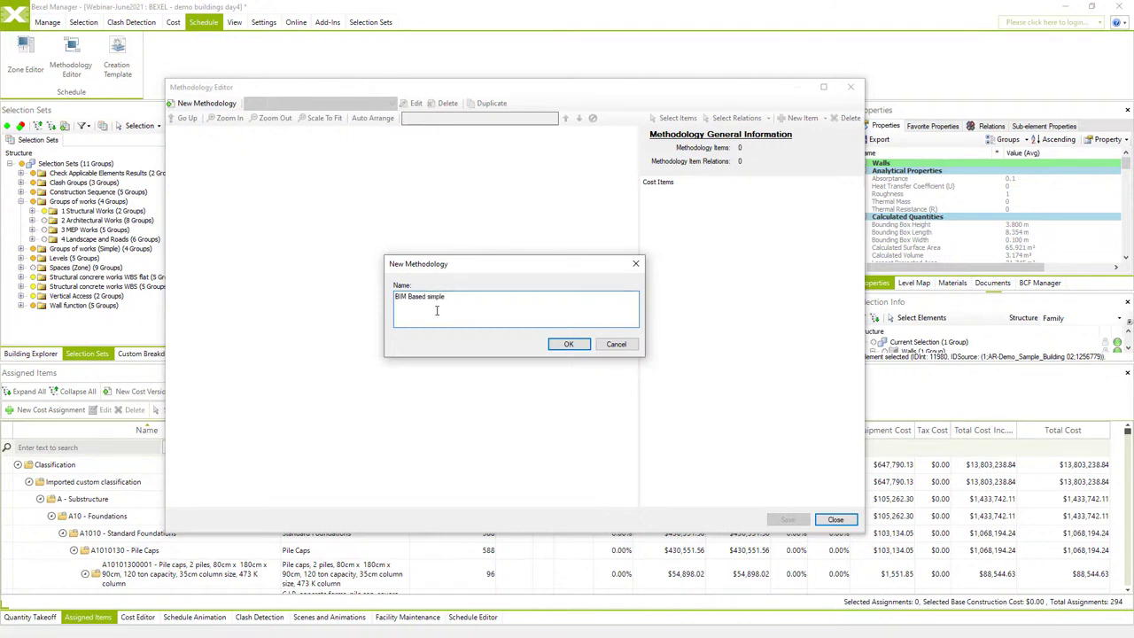
click(568, 344)
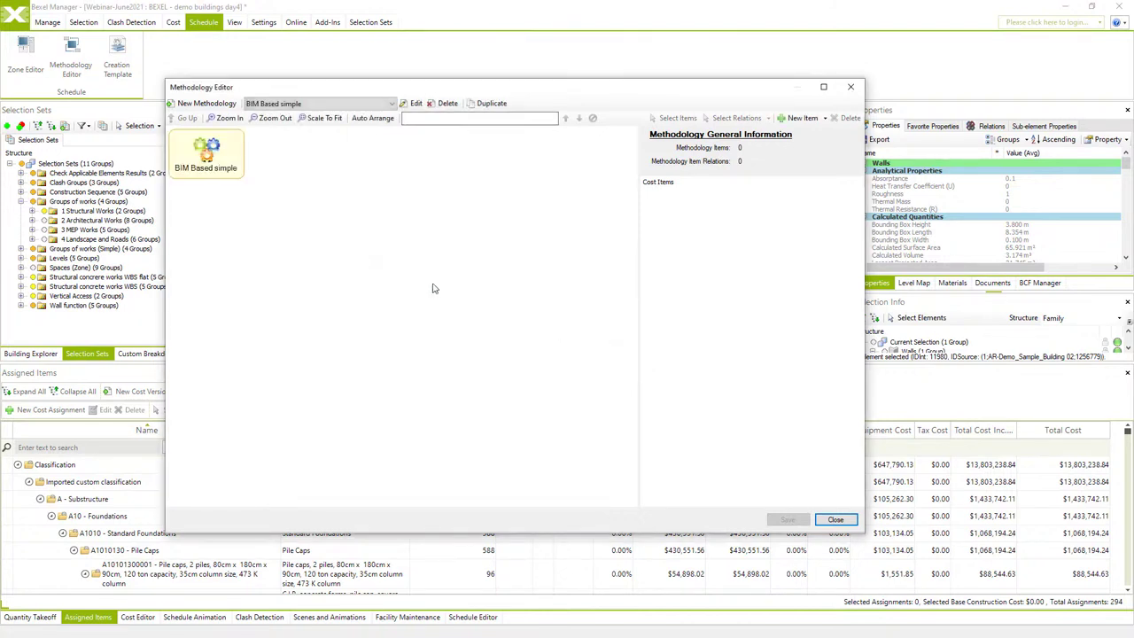
Start adding methodology items from cost items, compare the available classifications and choose BIM Based classification.
right_click(329, 223)
mouse_move(404, 225)
click(450, 239)
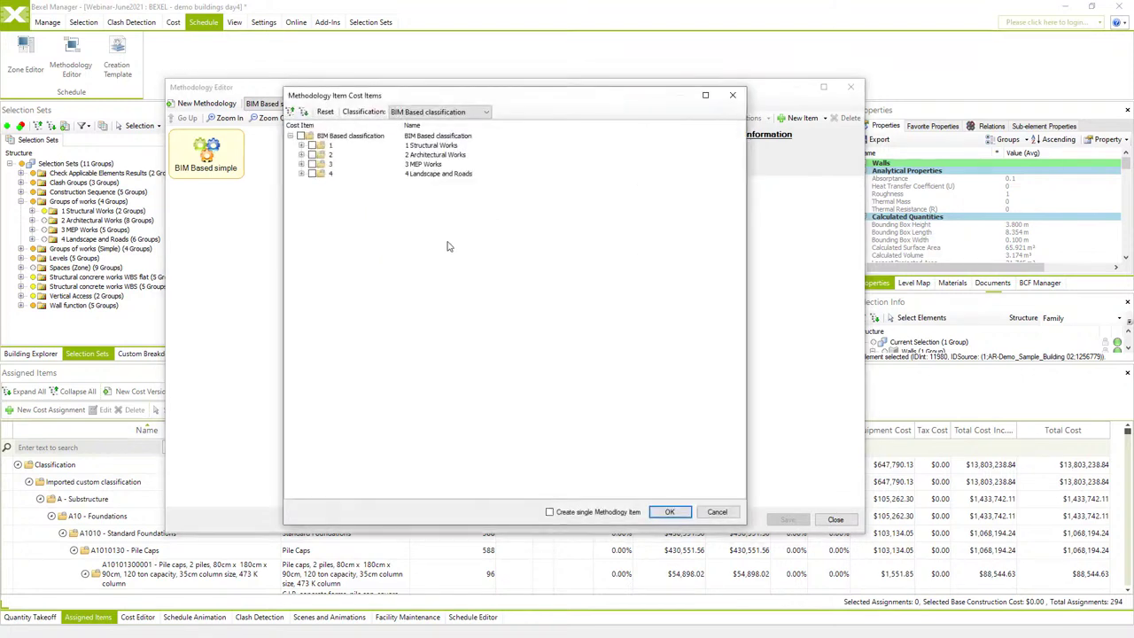
click(486, 112)
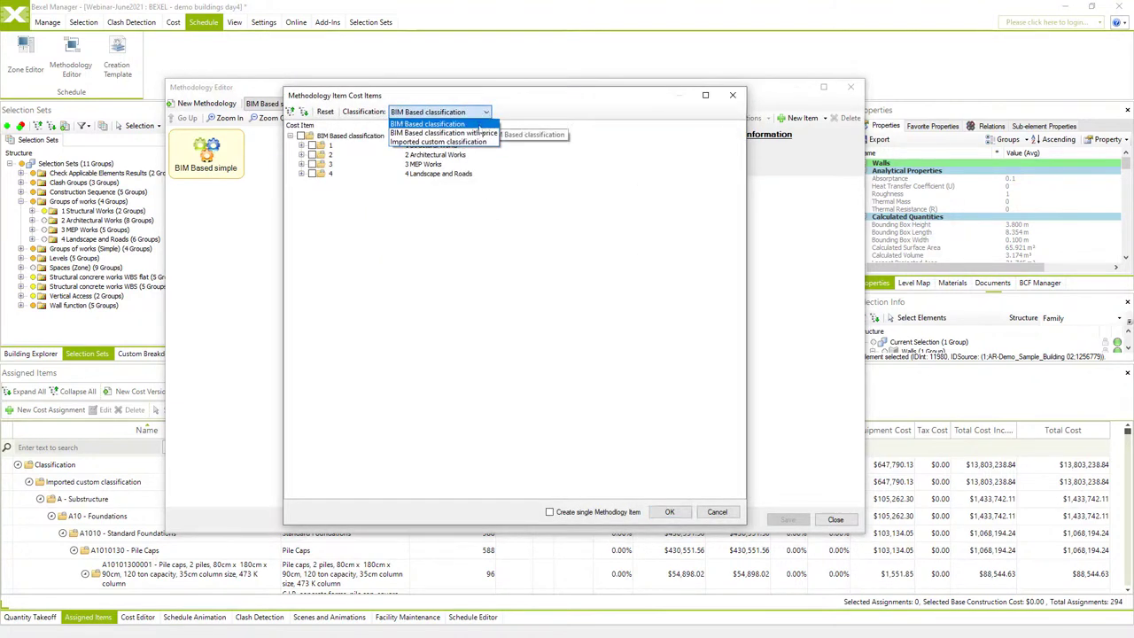
click(479, 133)
click(485, 112)
click(443, 142)
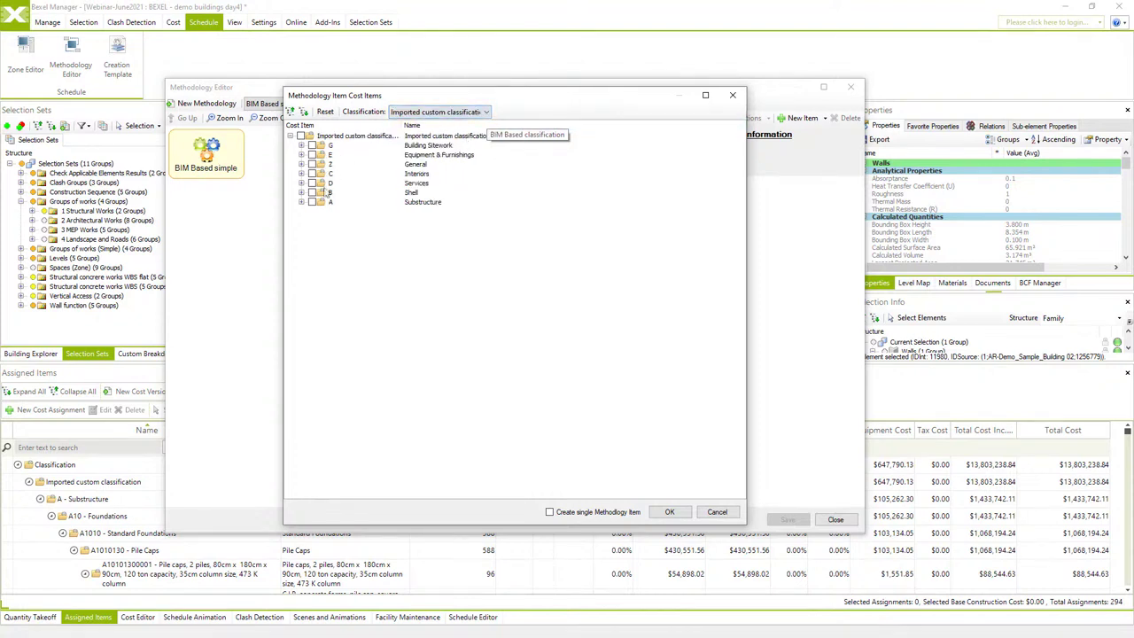
click(487, 112)
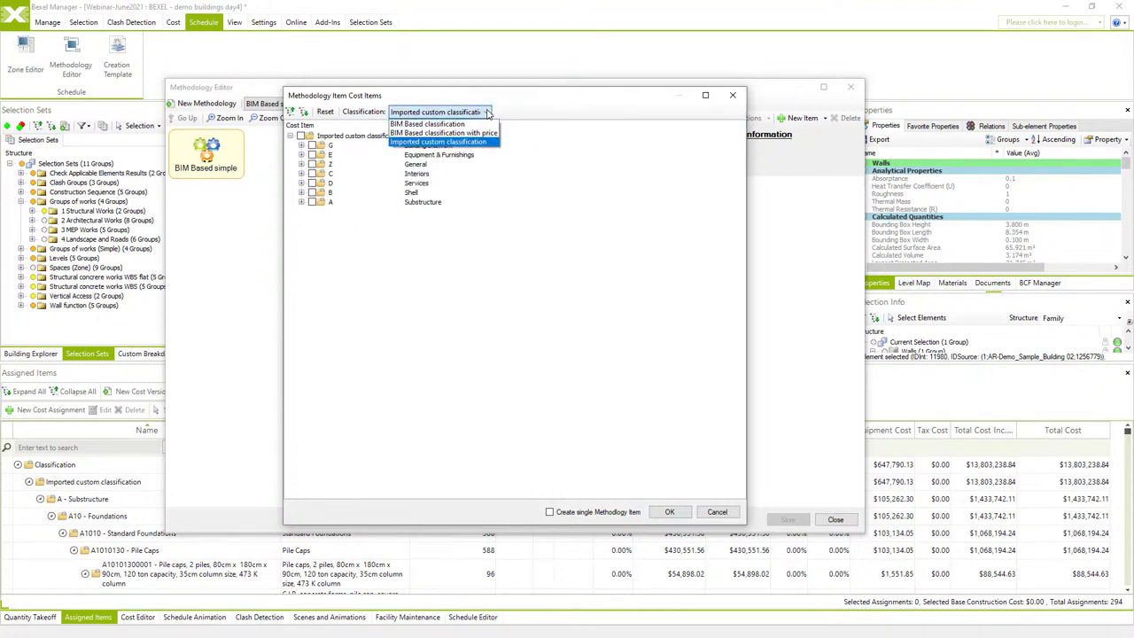
click(481, 122)
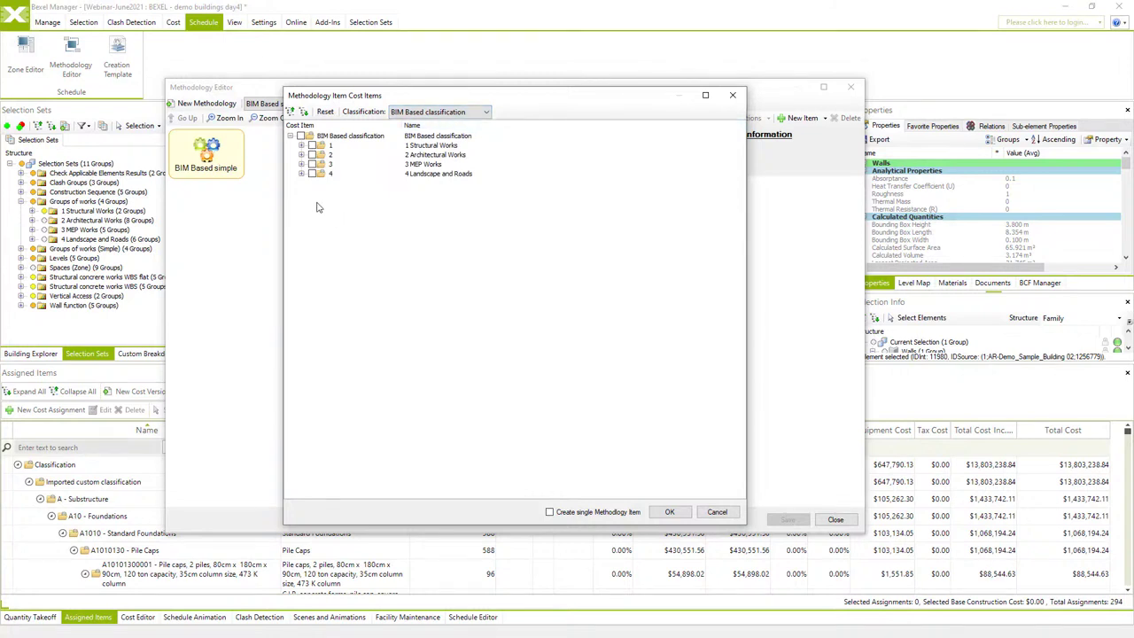
Create separate methodology items from cost items 1.1 Beams through 1.6 Walls under 1 Structural Works.
click(302, 145)
click(324, 155)
click(324, 164)
click(324, 174)
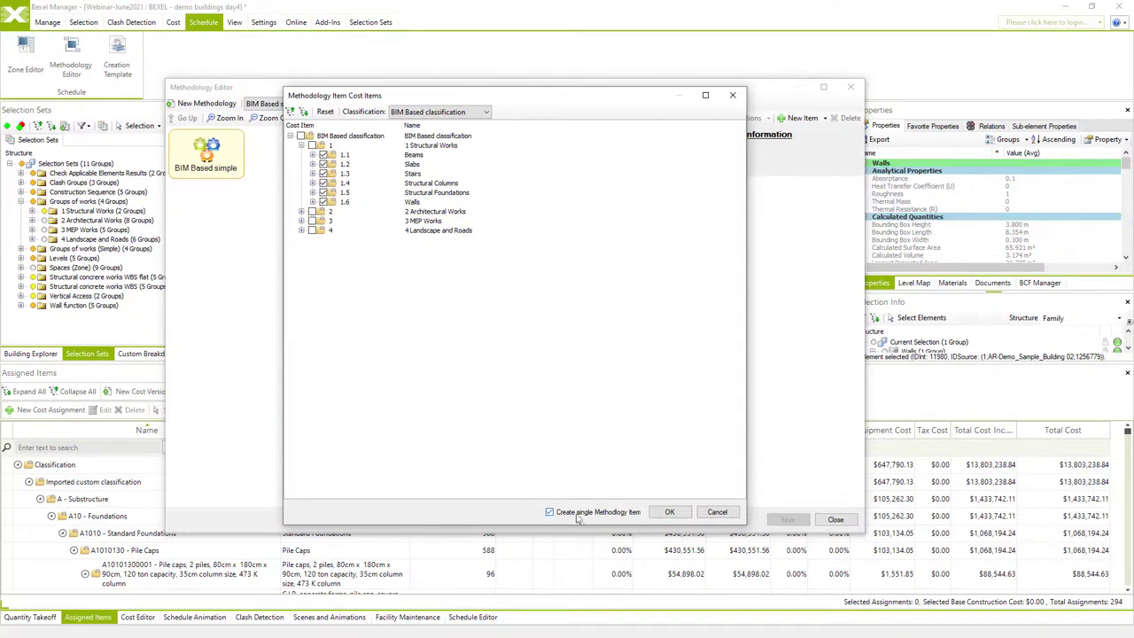
click(550, 513)
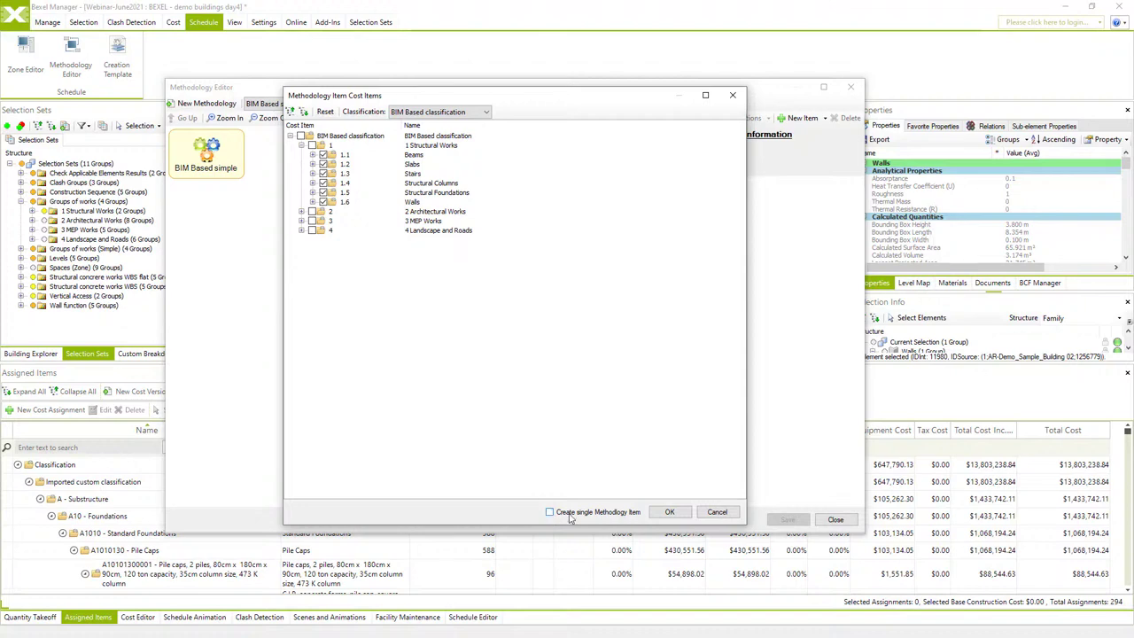
click(670, 512)
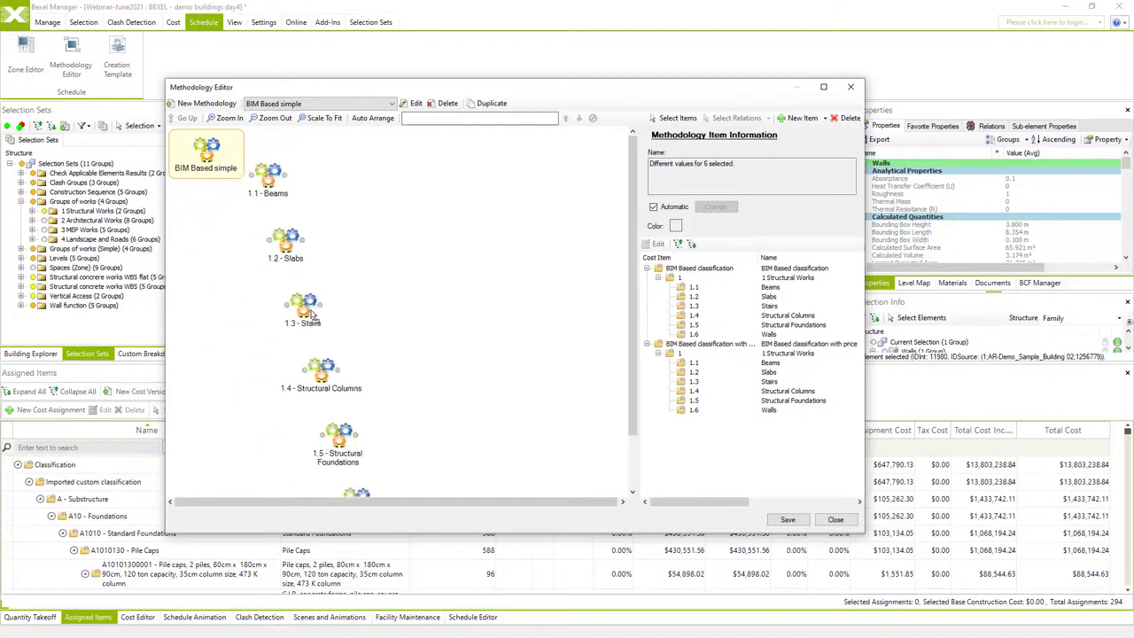
Maximize the Methodology Editor and examine the cost items linked to the 1.1 - Beams item.
click(824, 86)
click(426, 293)
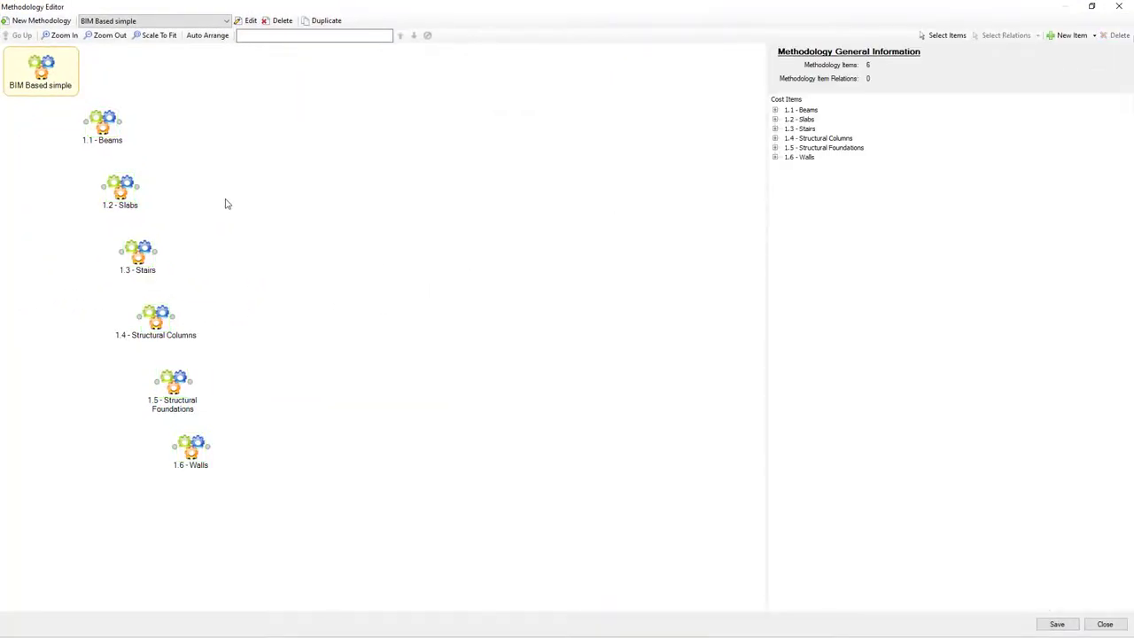
click(109, 124)
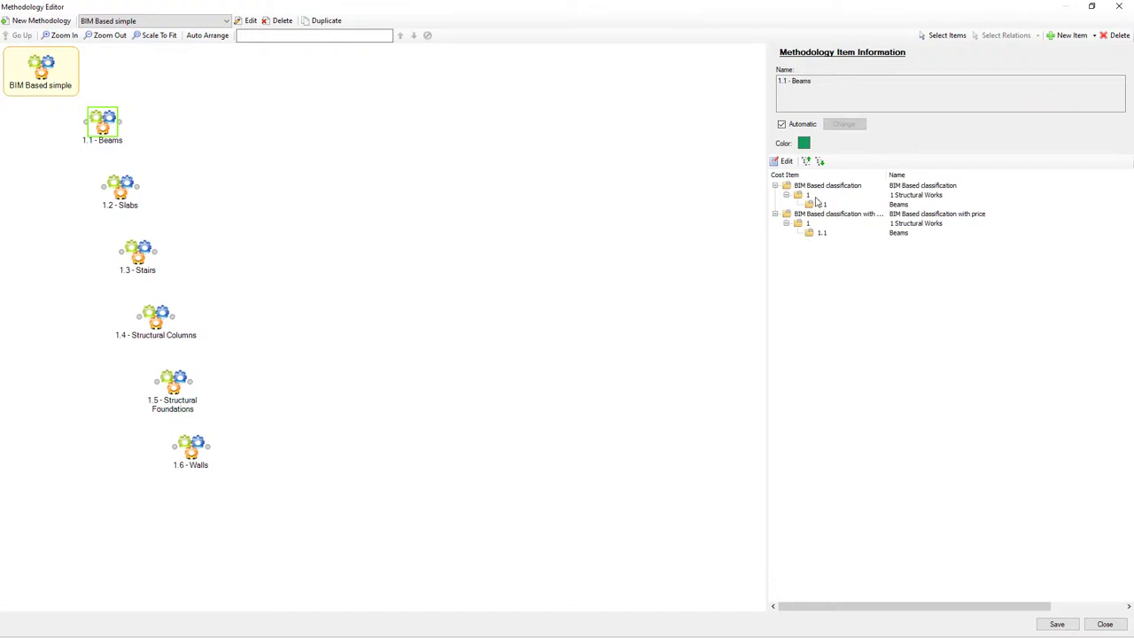
click(217, 267)
Arrange Structural Foundations, Beams and Slabs in a row and link them by relations in that order.
drag(142, 255, 251, 140)
drag(125, 189, 302, 185)
drag(156, 319, 257, 273)
drag(173, 385, 116, 208)
drag(102, 129, 173, 202)
drag(297, 184, 255, 205)
drag(206, 202, 239, 202)
Place Walls, Stairs and Structural Columns after Slabs and link Slabs as the predecessor of each.
drag(257, 271, 329, 241)
drag(247, 137, 340, 168)
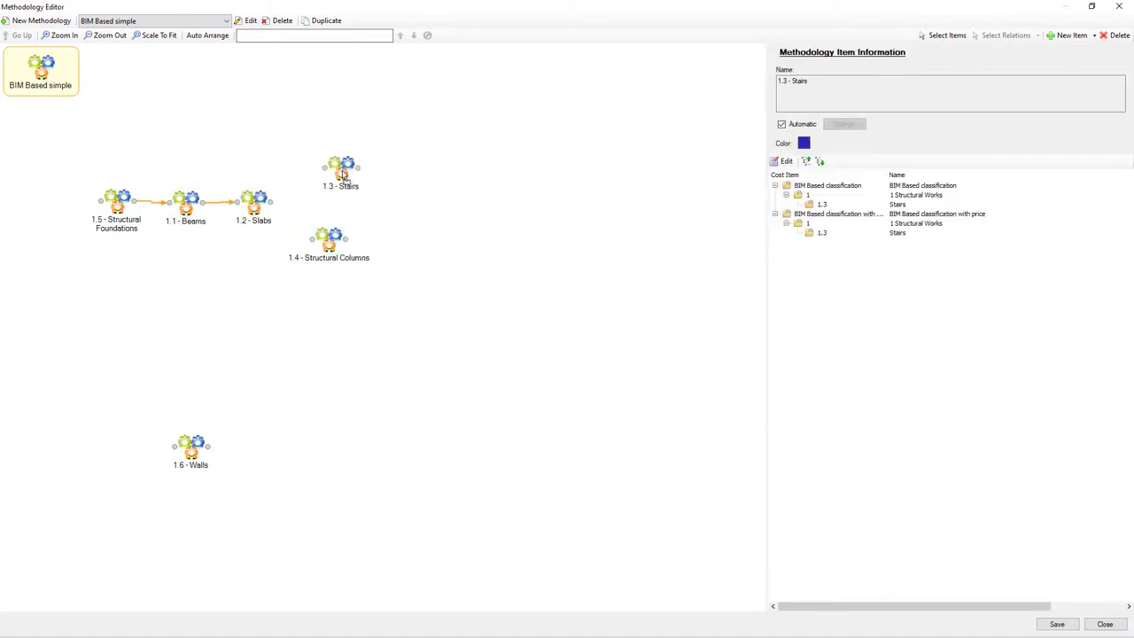
drag(191, 446, 314, 131)
drag(270, 201, 324, 237)
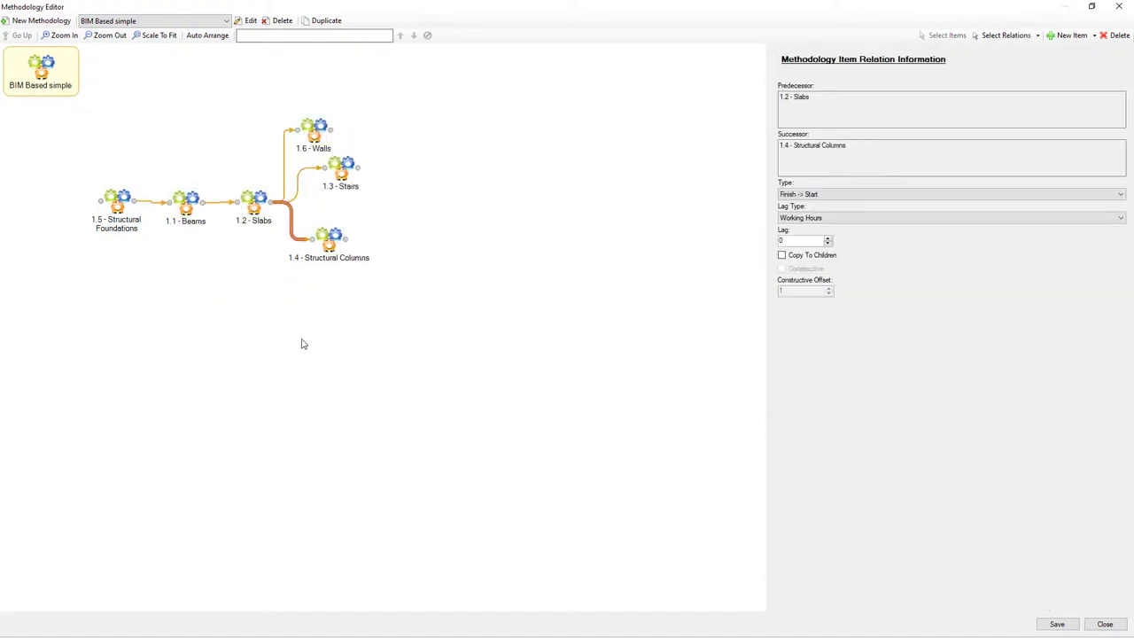
click(287, 345)
Set the type of the relation between 1.5 - Structural Foundations and 1.1 - Beams to Start -> Start.
click(152, 204)
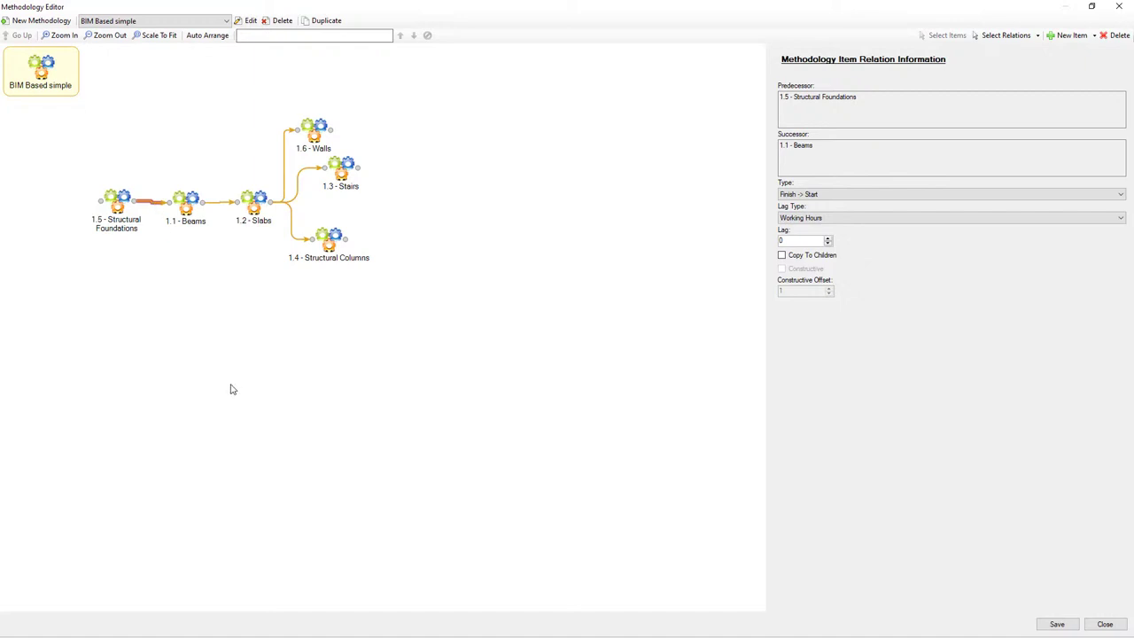
click(1121, 194)
key(Up)
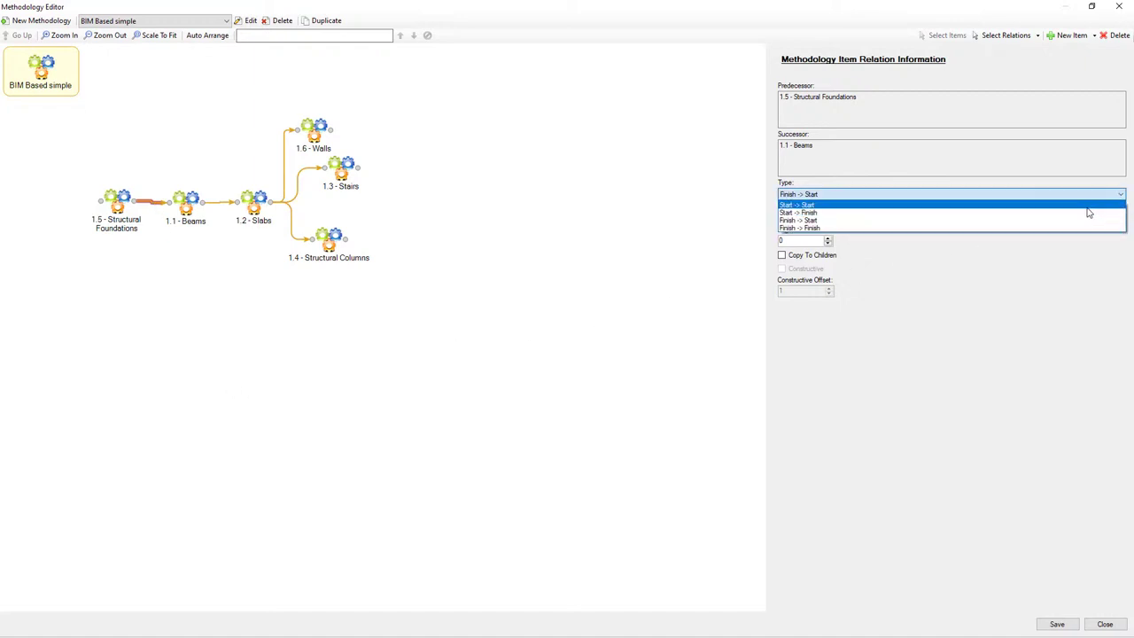
key(Return)
click(214, 277)
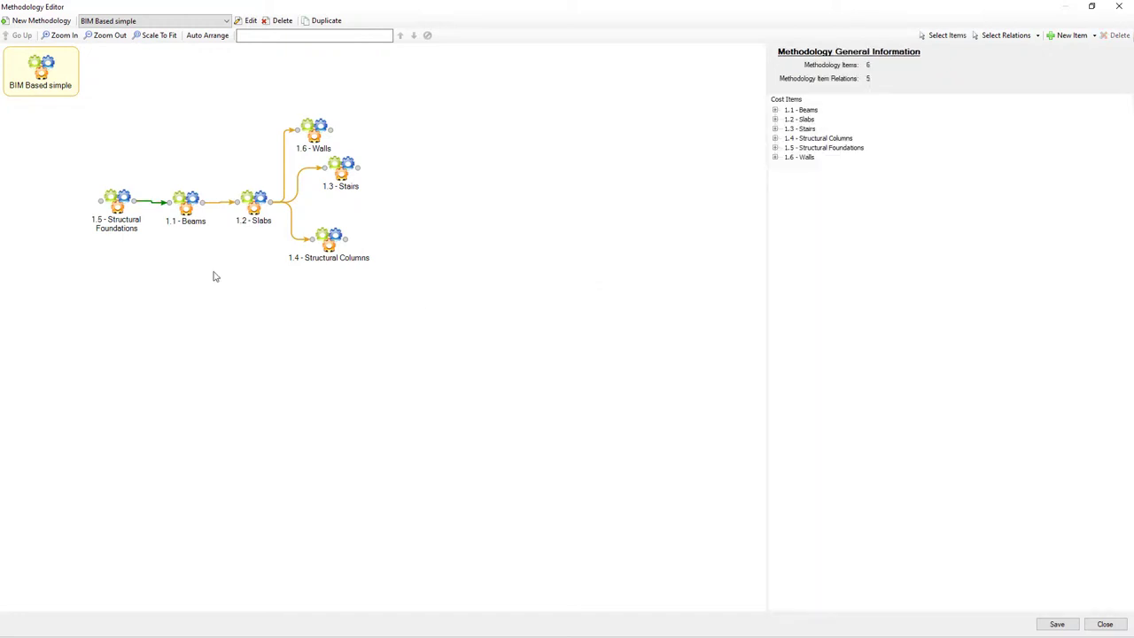
Return the relation from Structural Foundations to Beams to the Finish -> Start type.
click(153, 207)
click(966, 194)
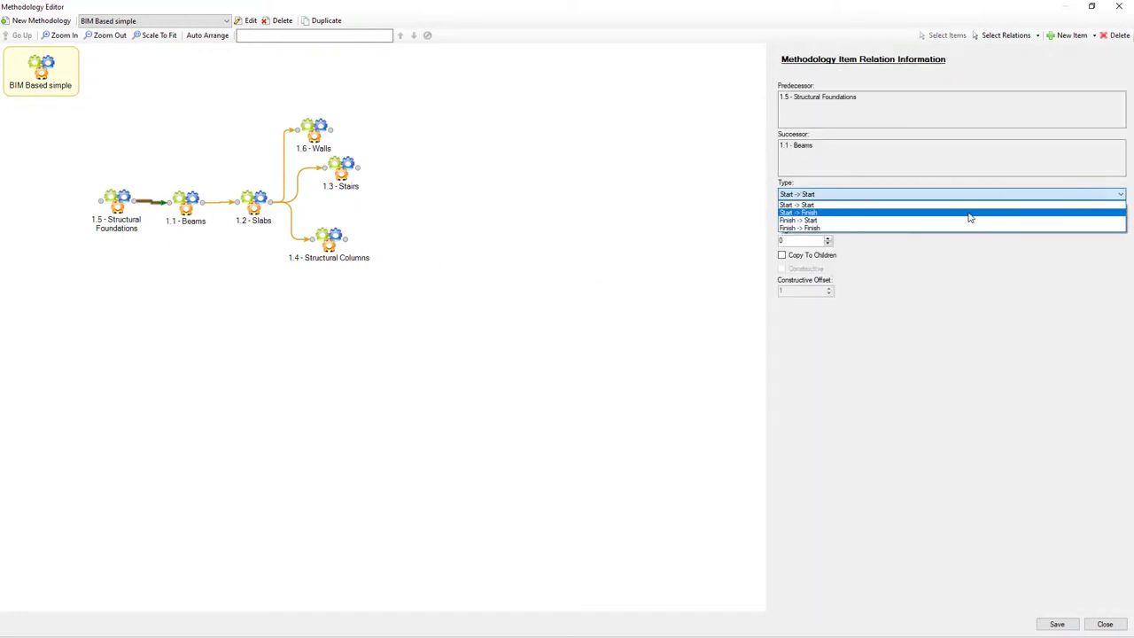
click(957, 222)
click(503, 333)
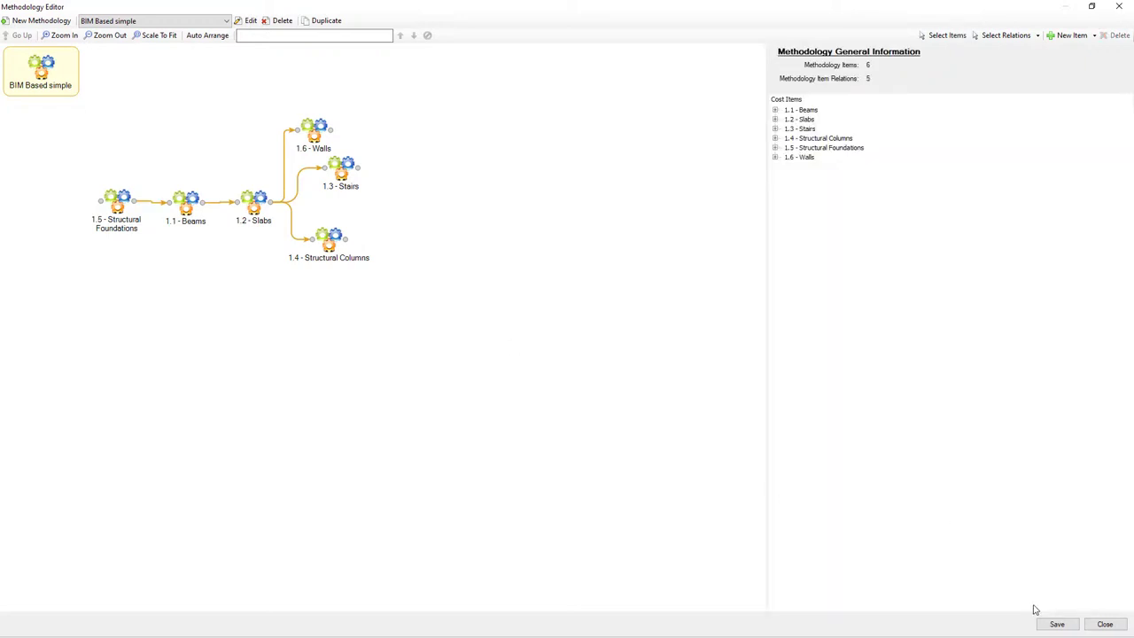
Save the BIM Based simple methodology and close the Methodology Editor.
click(1051, 626)
click(1104, 626)
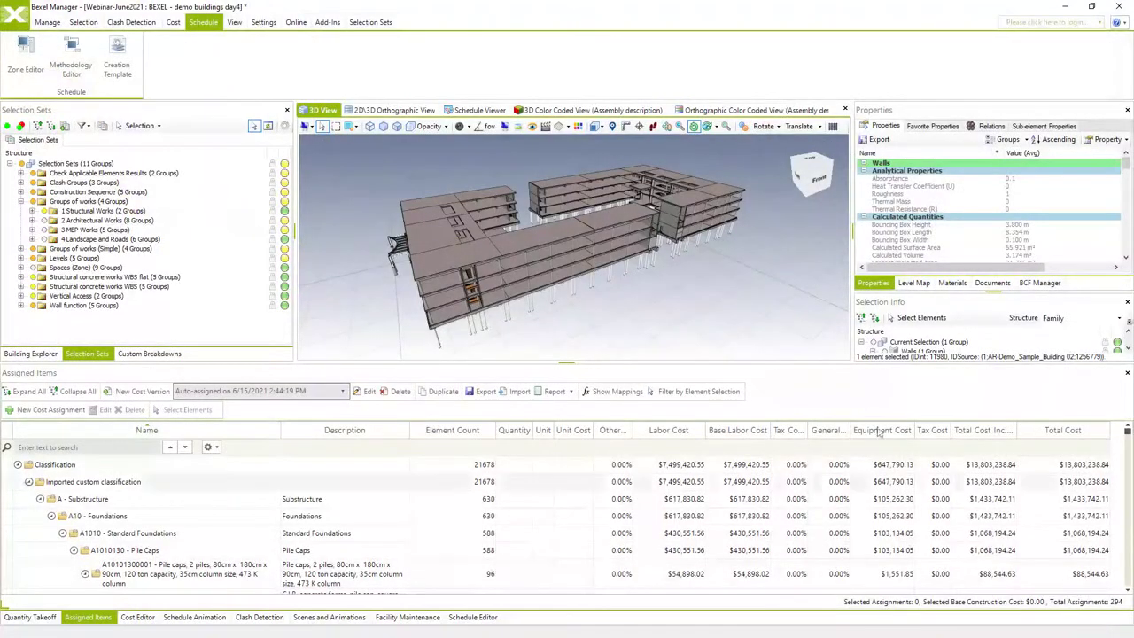
drag(608, 331, 609, 322)
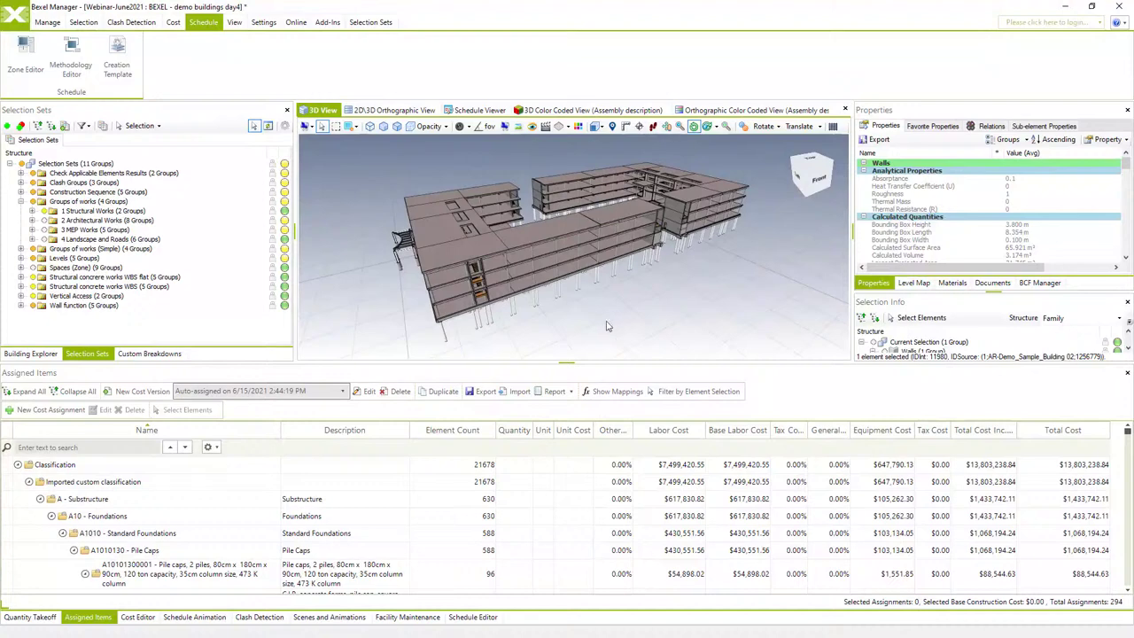
Create a new zone named Levels in the Zone Editor.
click(31, 68)
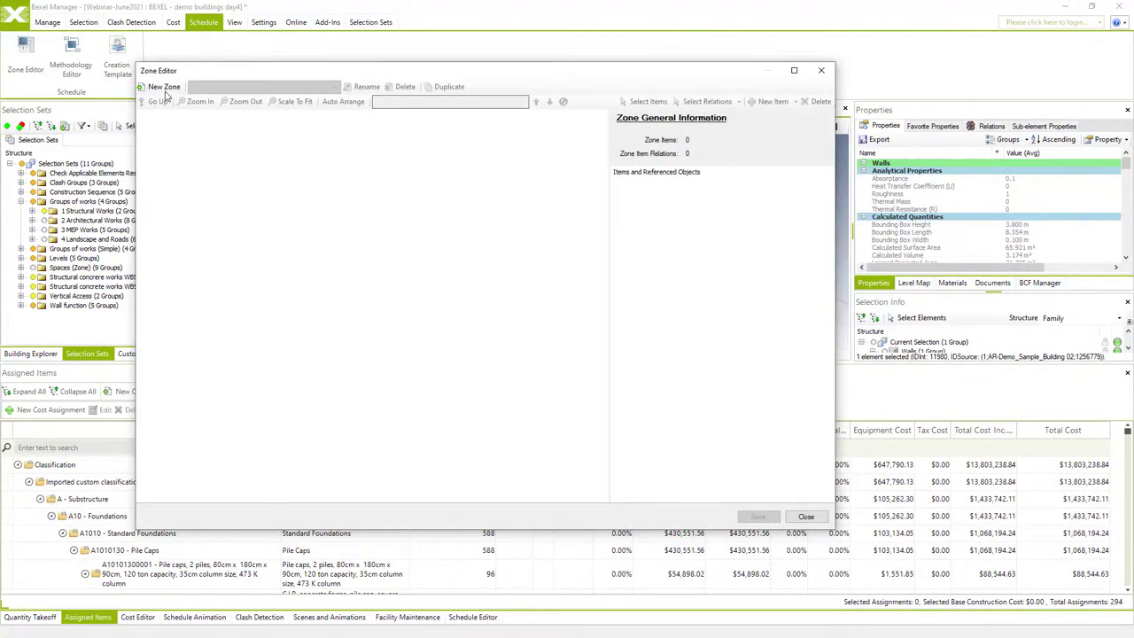
click(164, 88)
text(Levels)
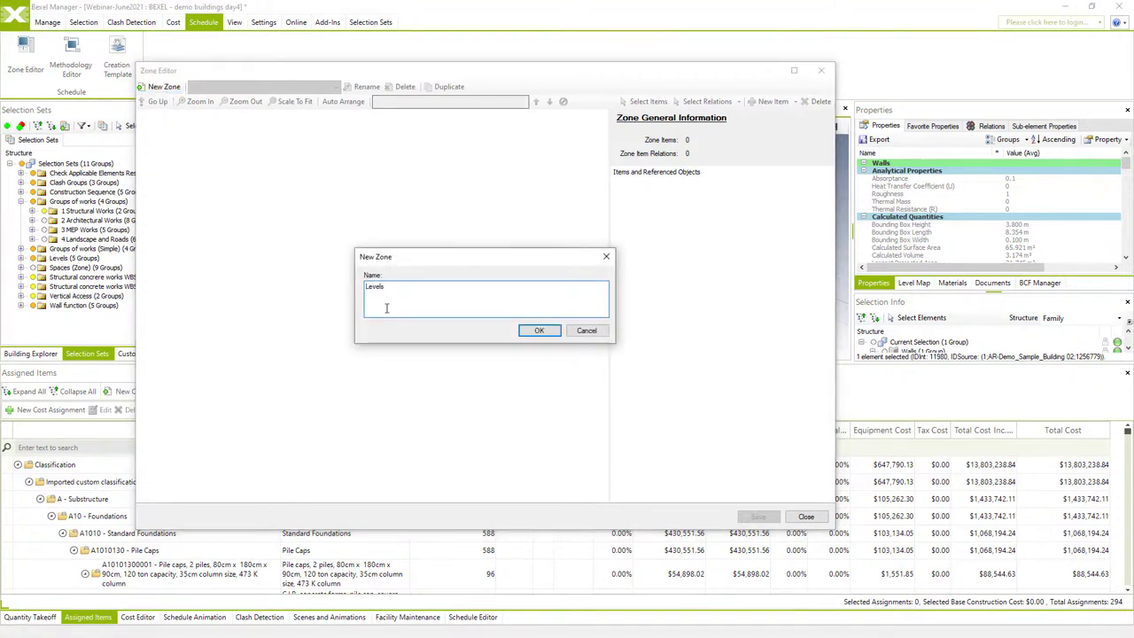
click(536, 331)
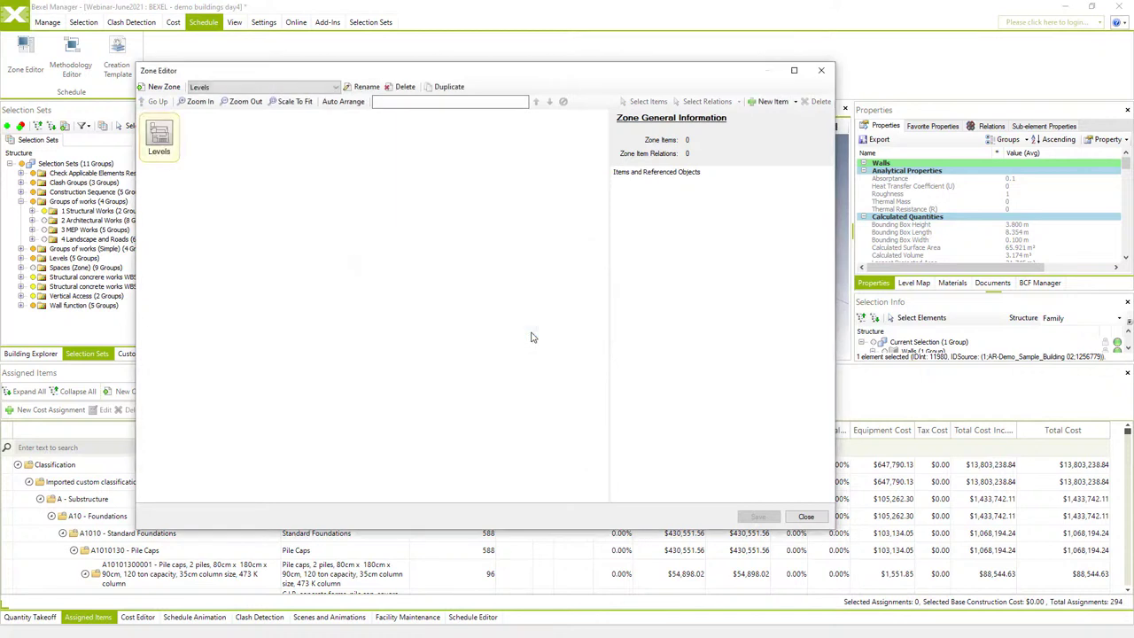
Add Building 01's storeys from Sub Level to Roof as separate zone items, using Building Storeys references with Create Relations enabled.
mouse_move(337, 209)
click(399, 221)
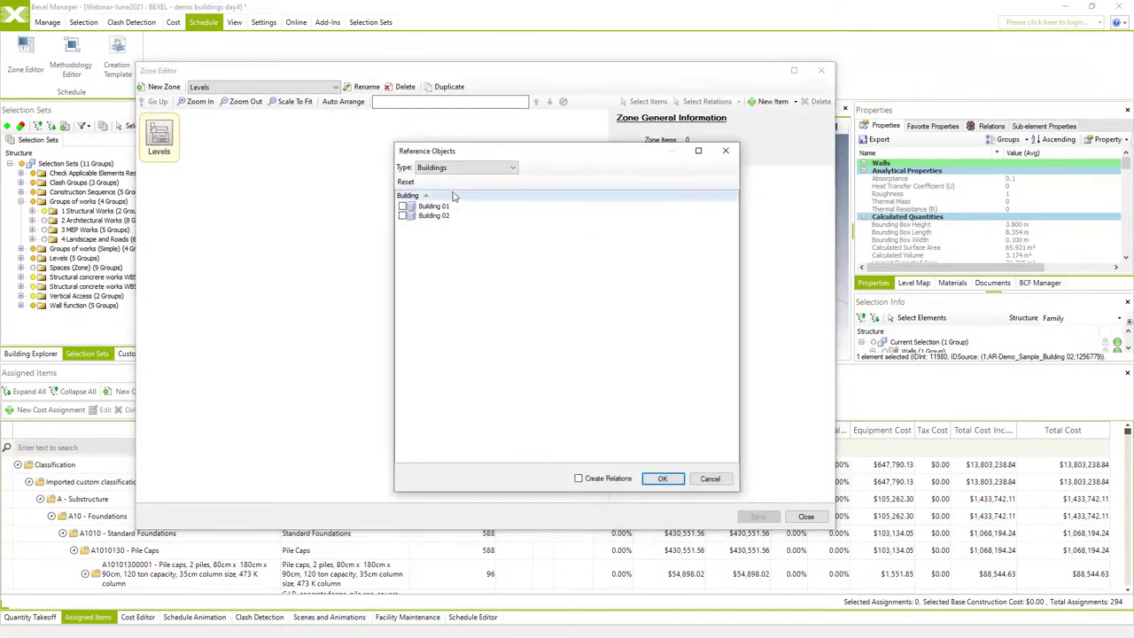
click(510, 168)
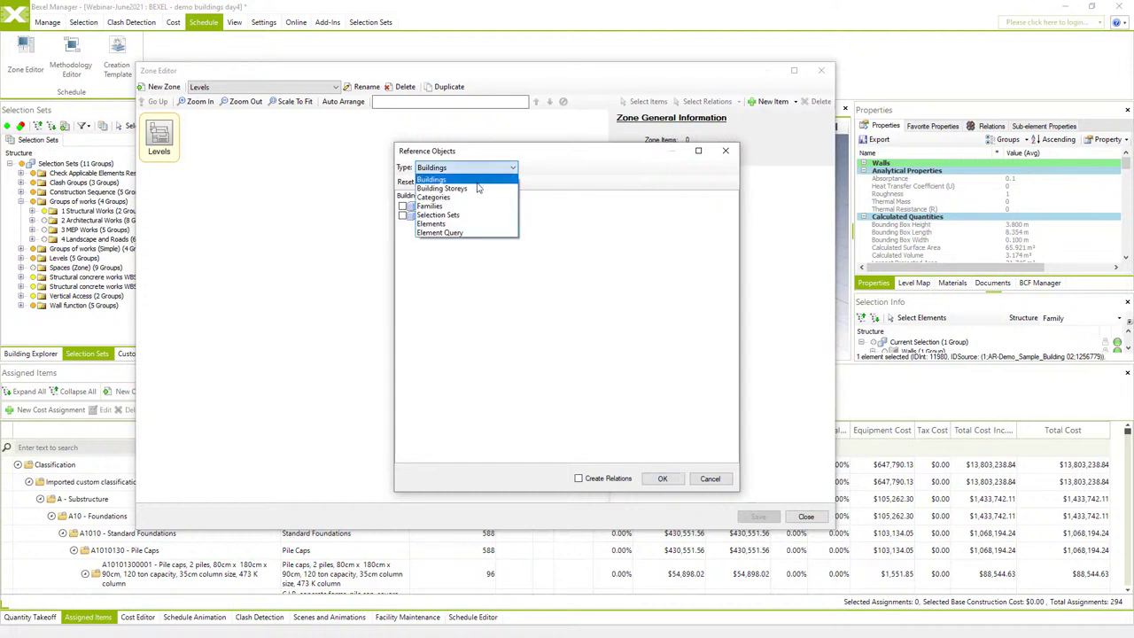
click(474, 187)
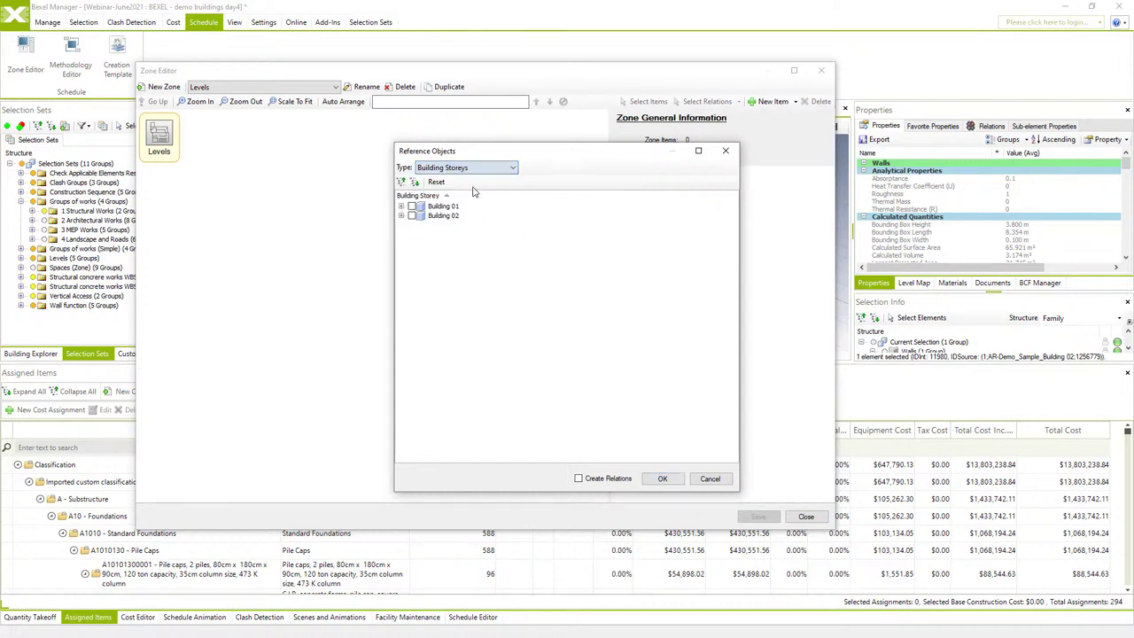
click(401, 207)
click(423, 217)
click(424, 235)
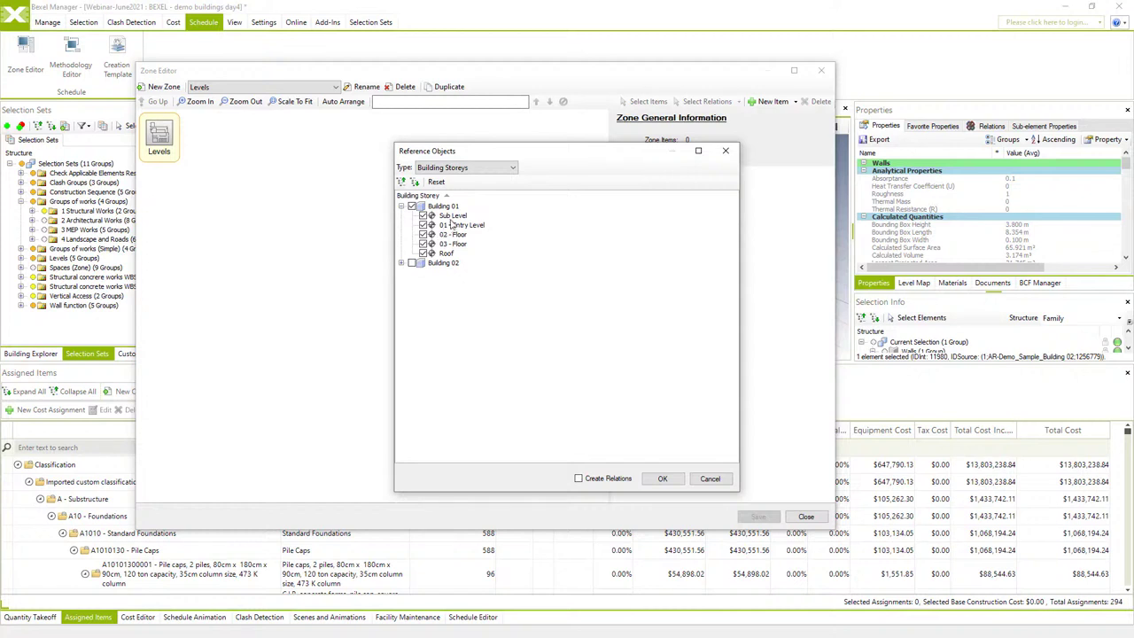
click(452, 218)
shift+click(448, 254)
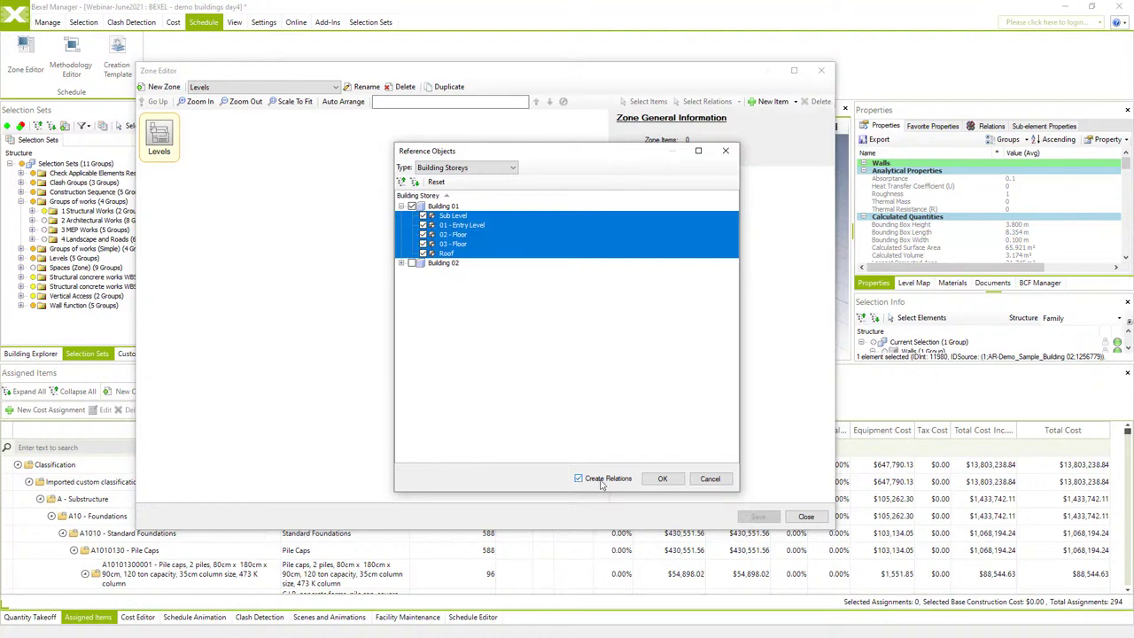
click(662, 480)
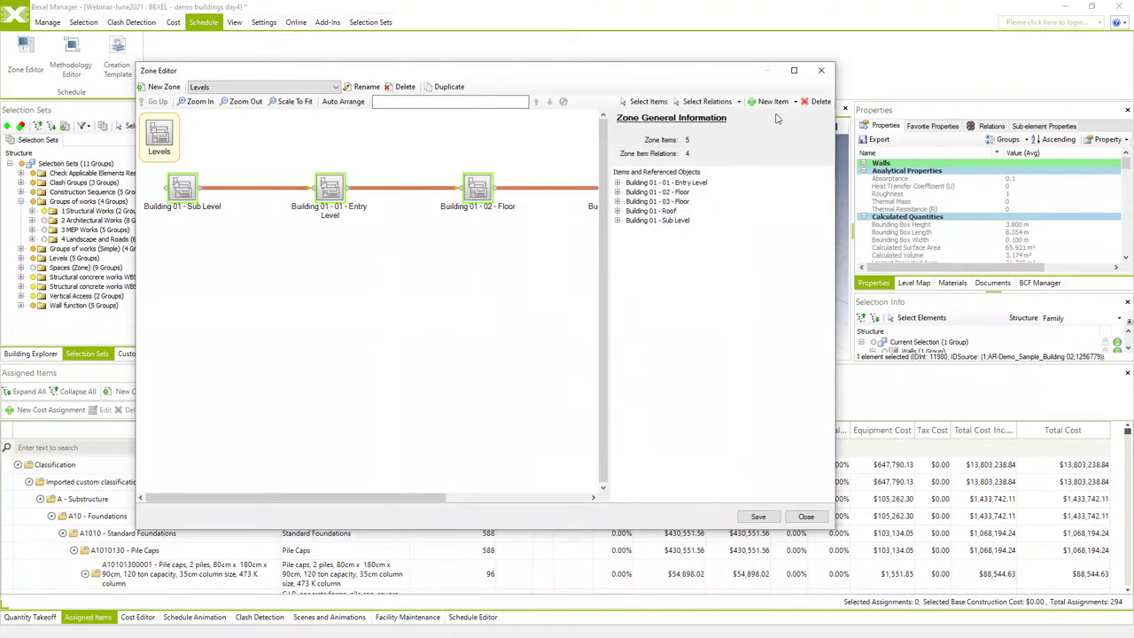
Maximize the Zone Editor to check the chain of Building 01 levels, save the zone and close the editor.
click(794, 71)
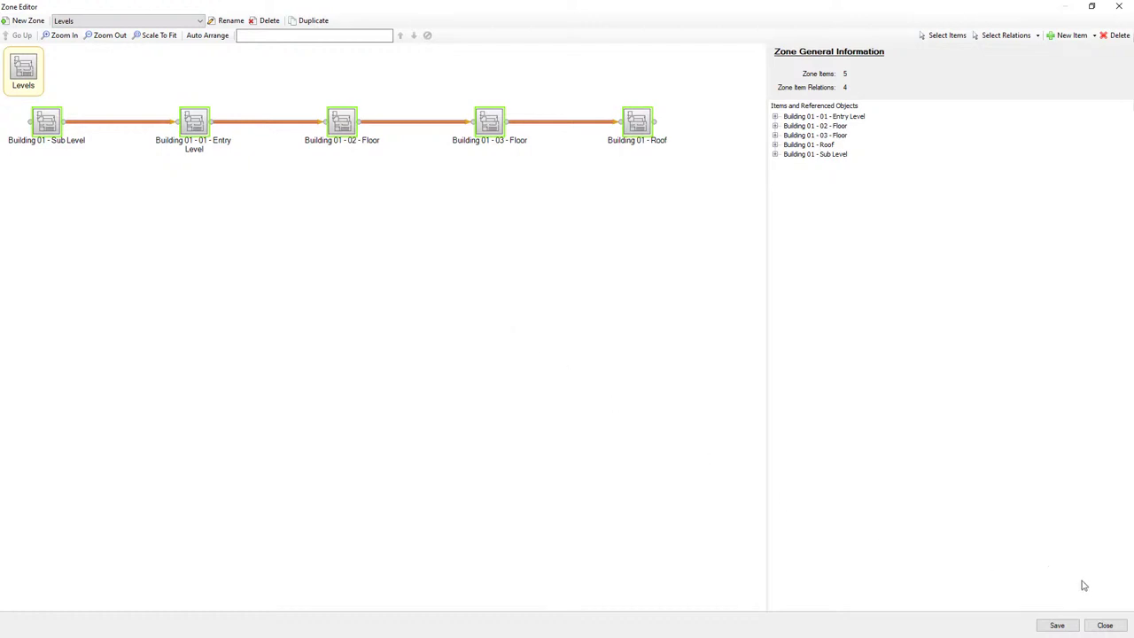
click(1059, 625)
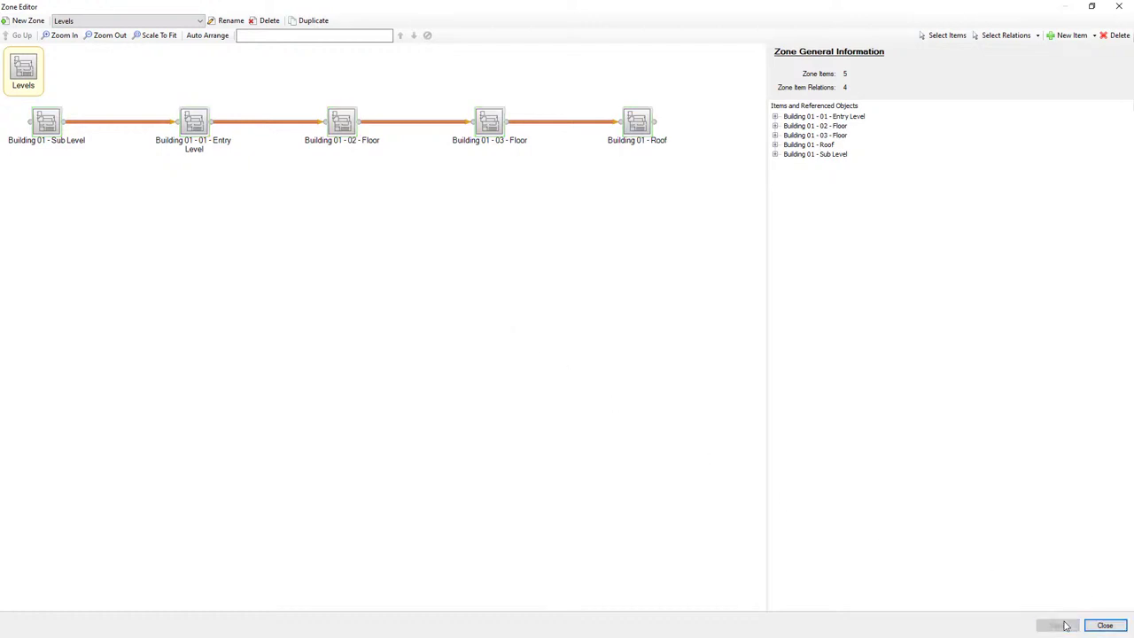
click(1105, 625)
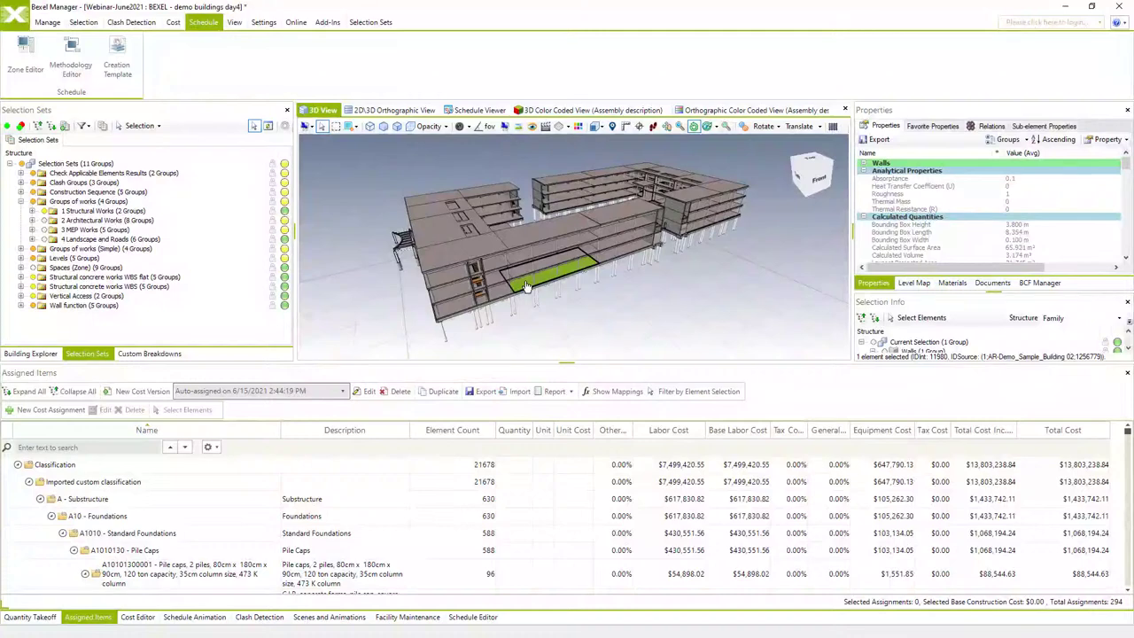
Open the Quantity Takeoff and show all project elements in the 3D view with their edge lines hidden.
drag(526, 286, 462, 206)
right_click(461, 205)
click(485, 221)
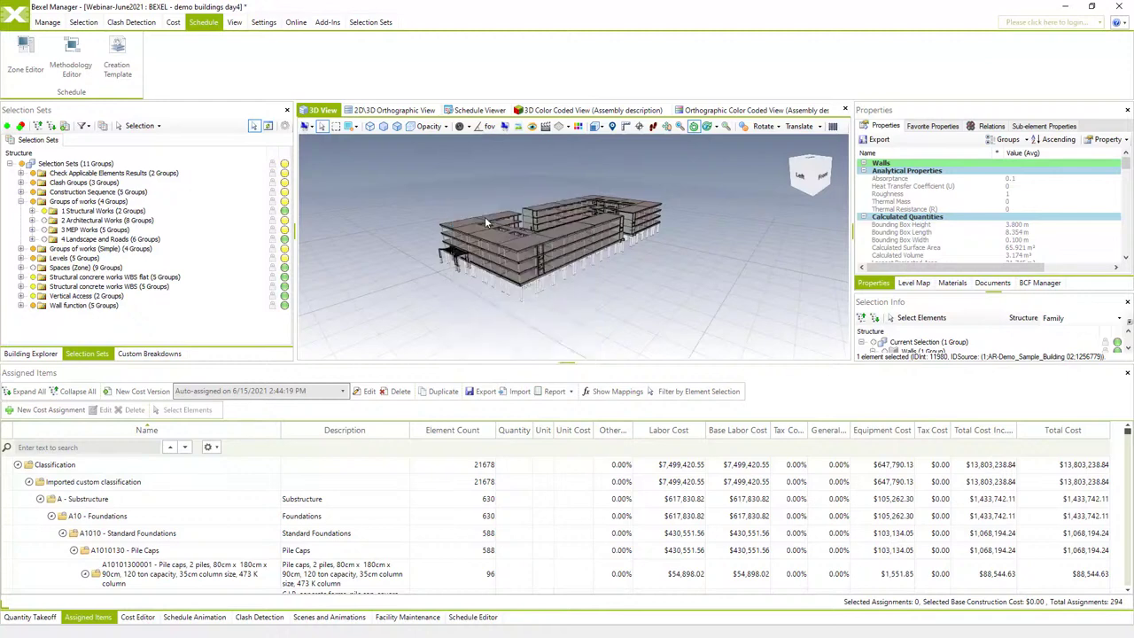
click(49, 617)
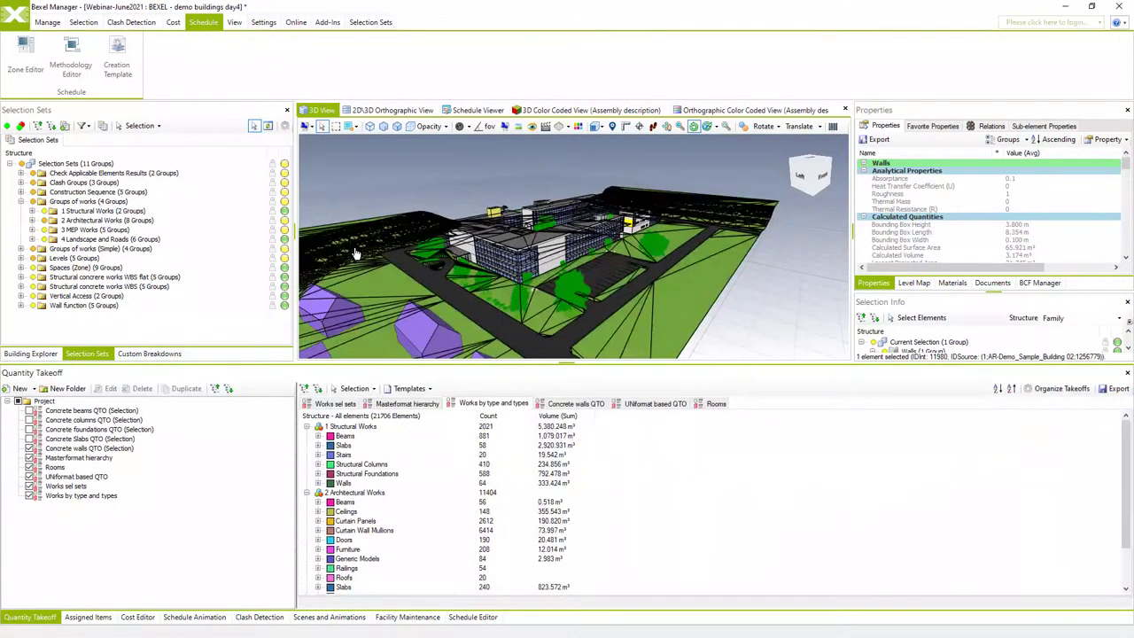
right_click(359, 197)
click(328, 177)
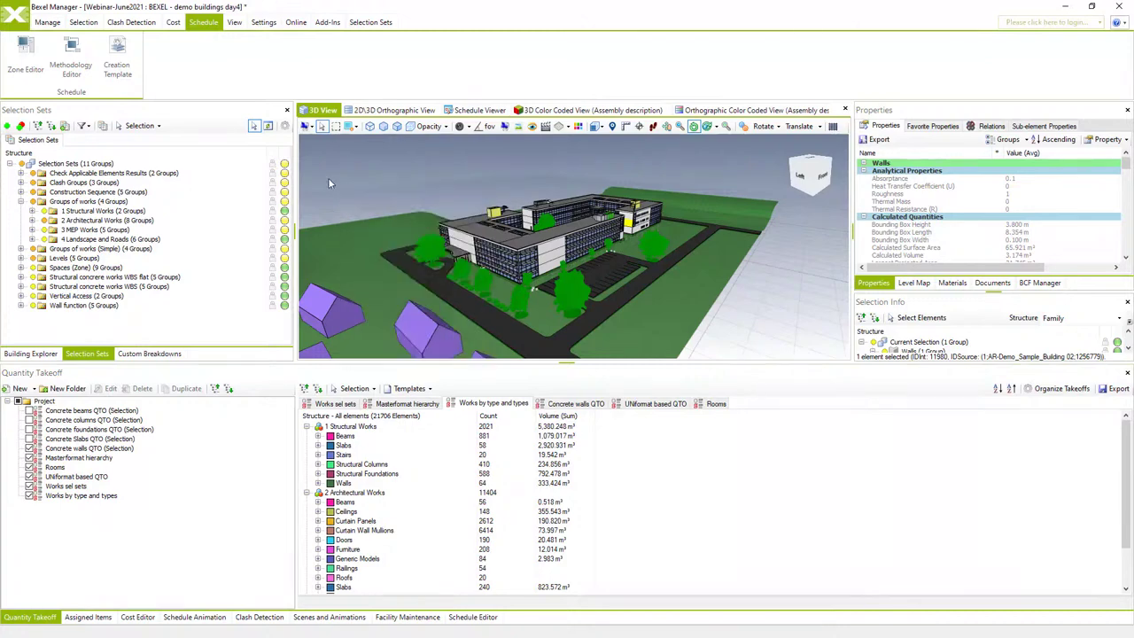
Show the spatial structure in the Building Explorer with the storeys of Building 01 and Building 02 listed.
click(15, 356)
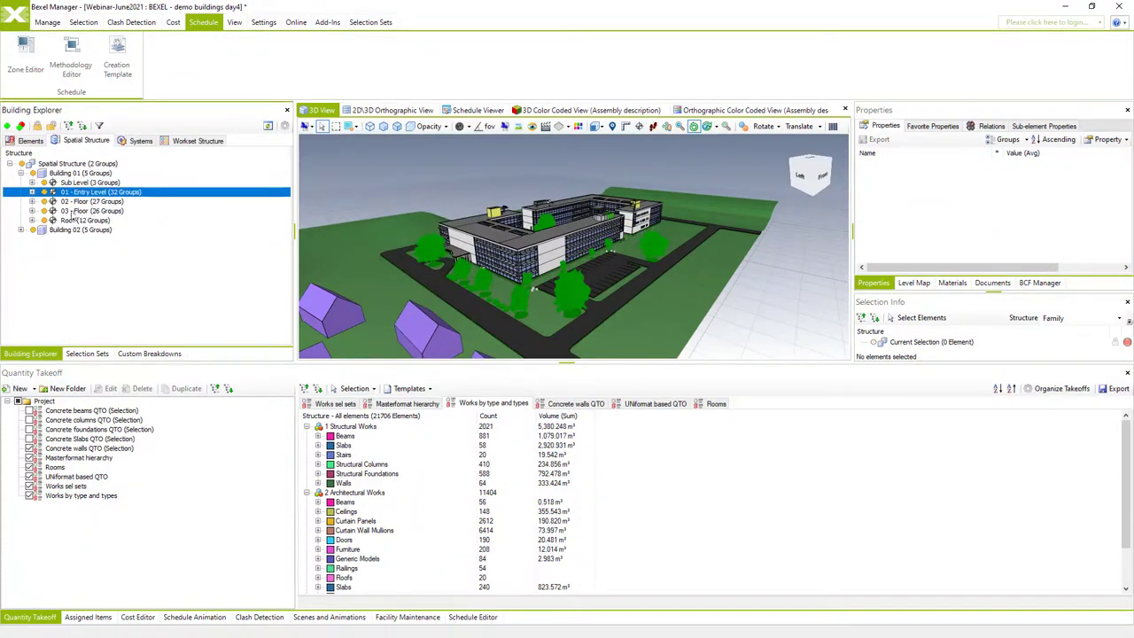
click(22, 230)
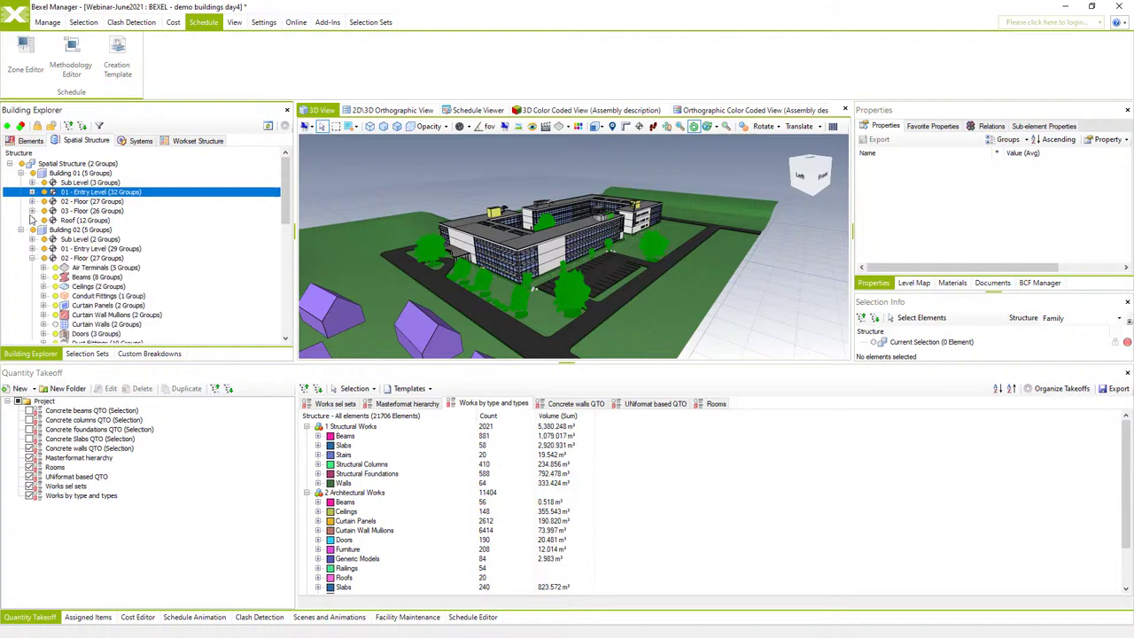
click(32, 249)
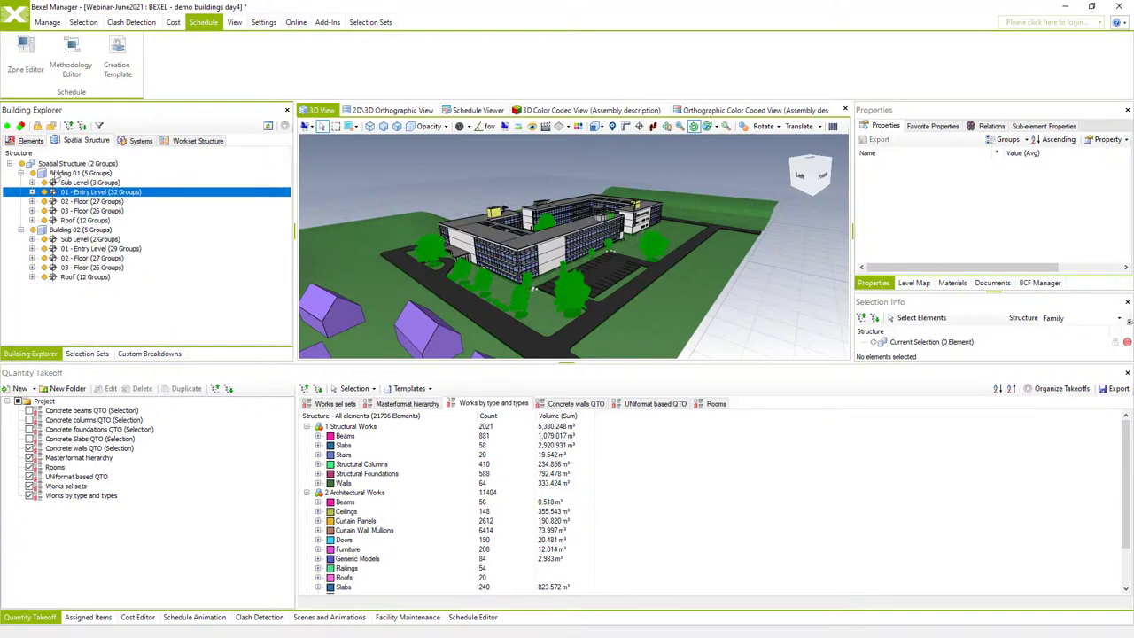
Hide the whole model and display its storeys one at a time from Sub Level up to Roof, leaving Roof shown.
click(31, 164)
click(42, 191)
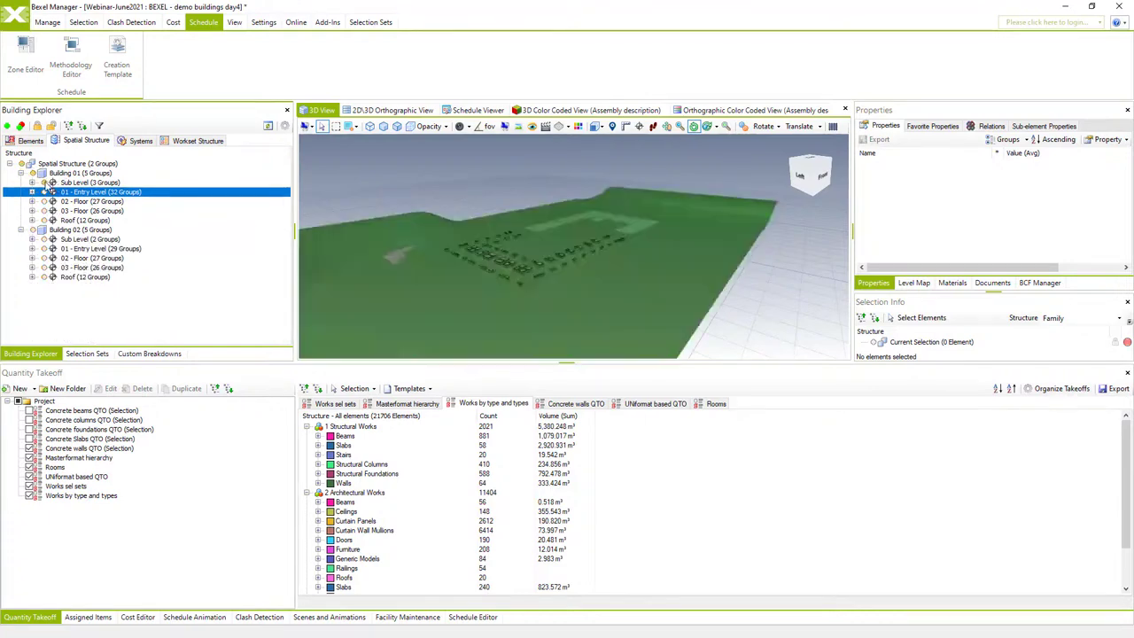
click(43, 192)
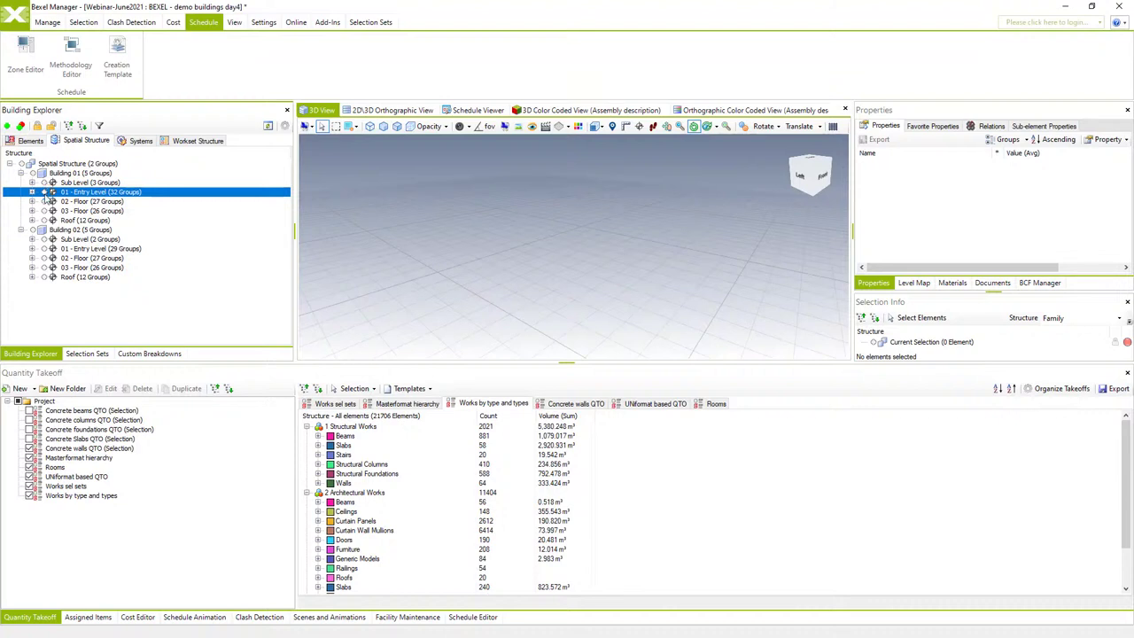
click(43, 191)
click(42, 191)
click(42, 201)
click(43, 201)
click(43, 210)
click(43, 210)
click(43, 220)
Select the elements hanging below the Roof storey with a selection rectangle in the front view.
drag(627, 221, 659, 261)
click(336, 127)
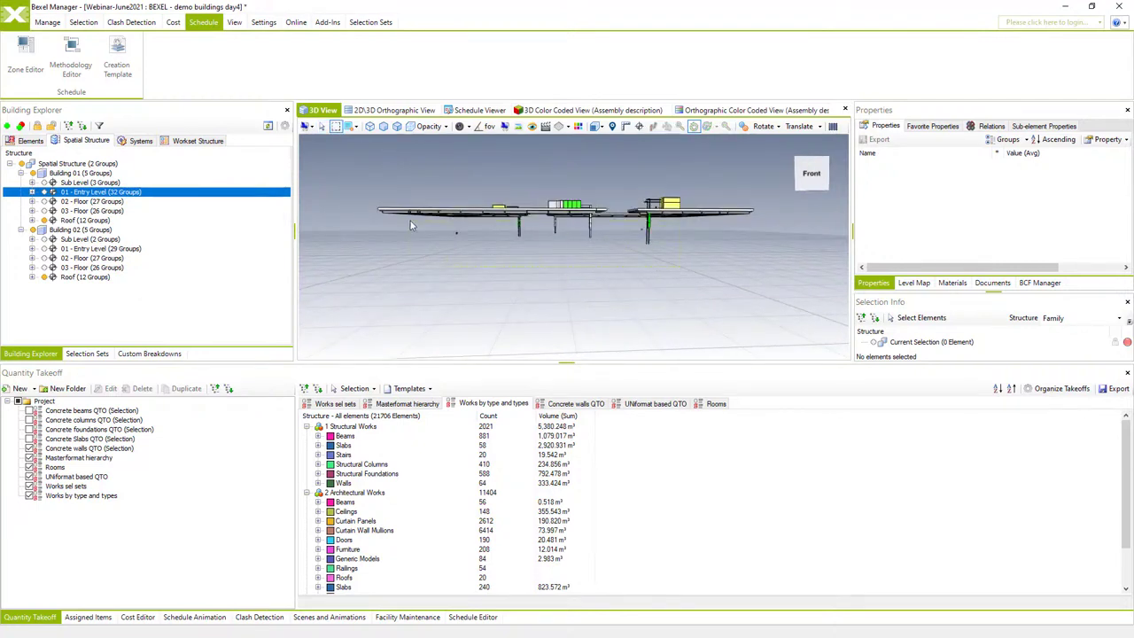
drag(410, 221, 508, 239)
middle_drag(508, 239, 520, 251)
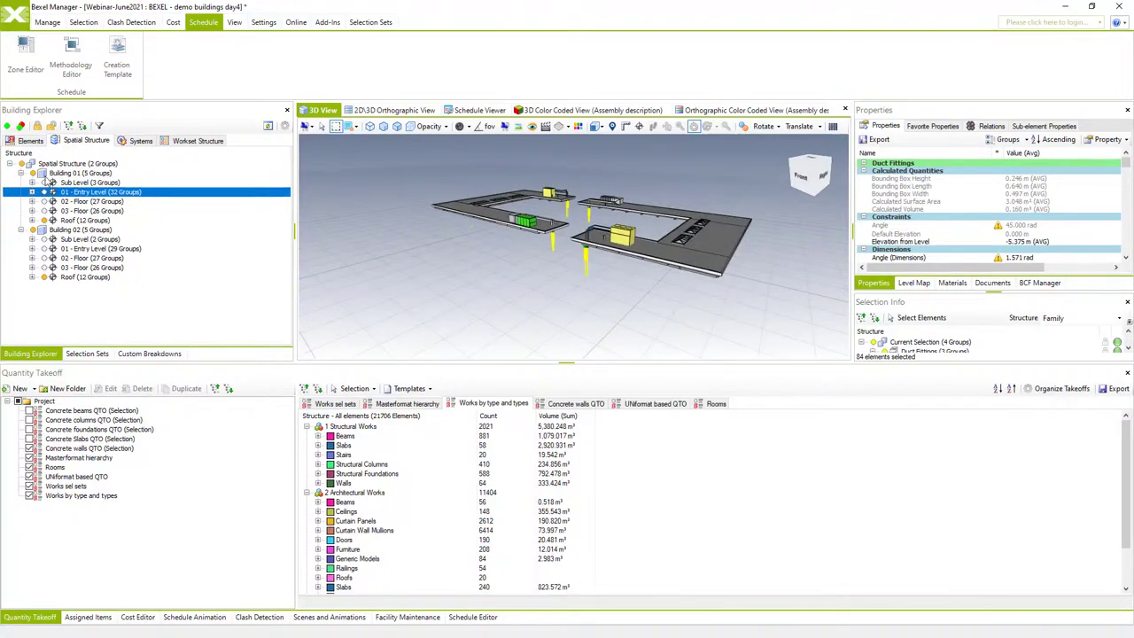
Add the Curtain Panels and Curtain Wall Mullions categories from the element structure to the current selection.
click(31, 140)
scroll(78, 193, up, 3)
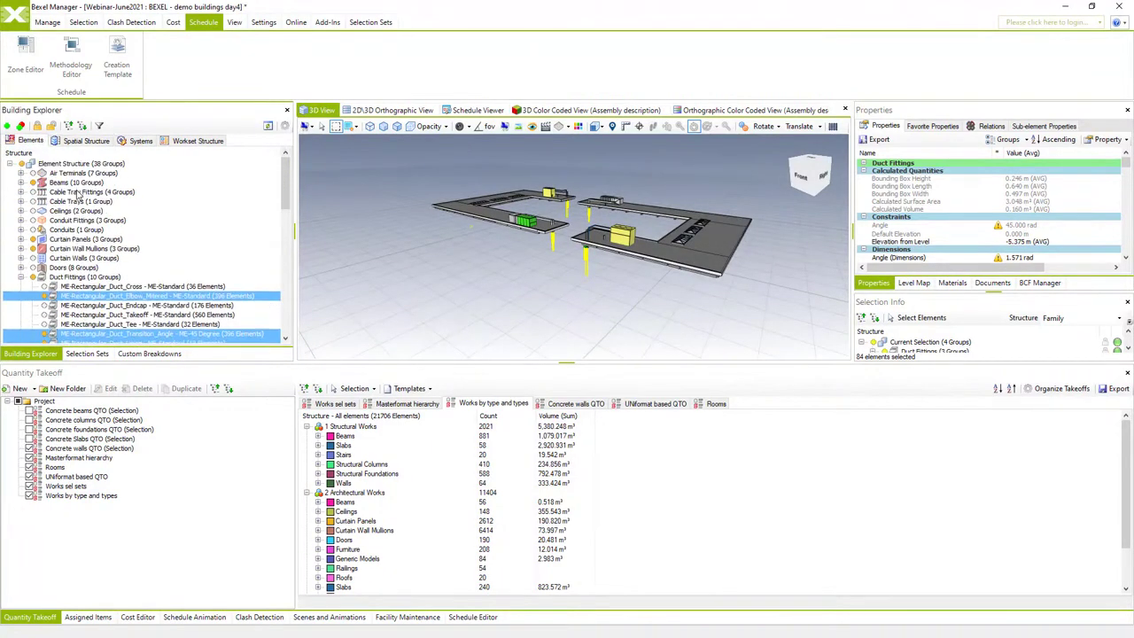
ctrl+click(78, 239)
ctrl+click(77, 249)
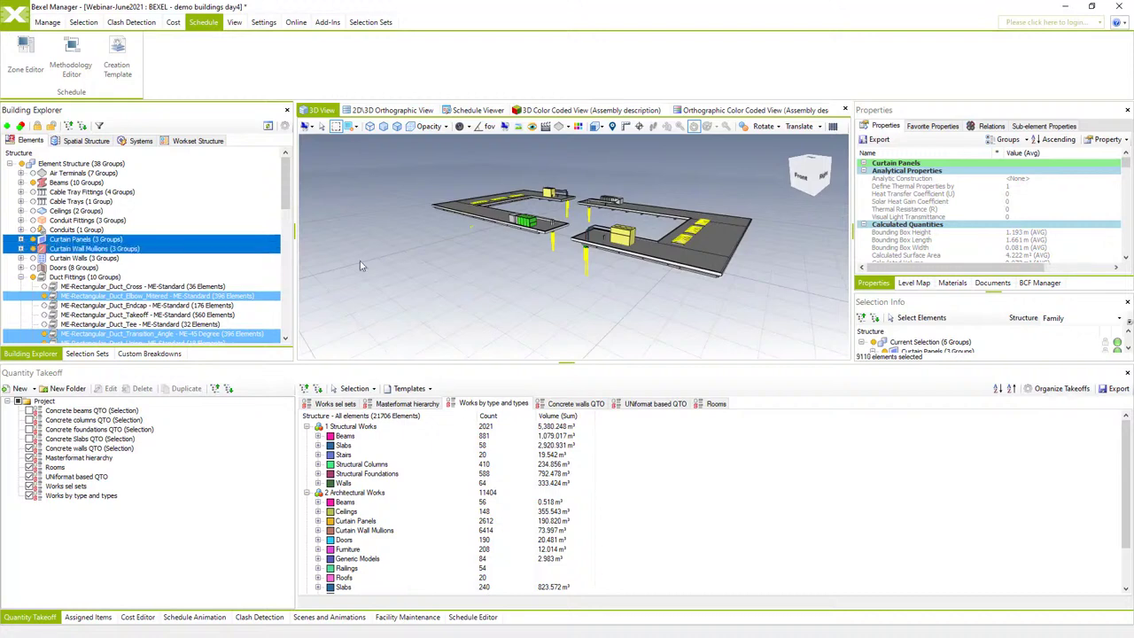
Isolate the selected duct fittings, curtain panels and mullions in the 3D view.
right_click(360, 263)
mouse_move(425, 323)
click(551, 325)
drag(555, 296, 530, 287)
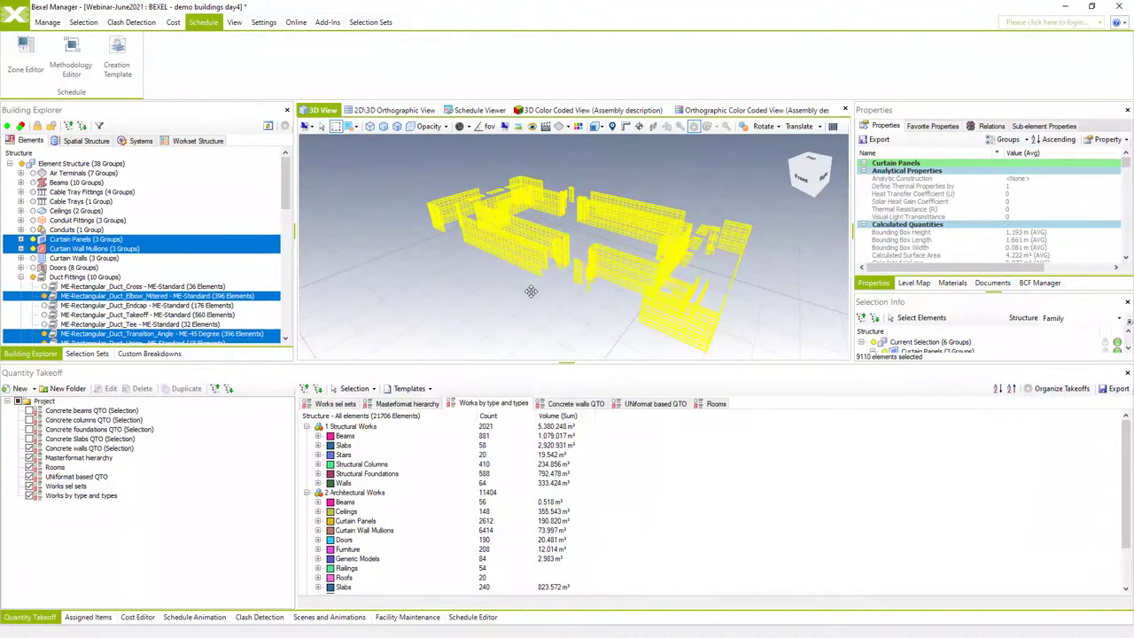
Auto-distribute the selected elements to storeys based on their position and confirm the distribution.
click(49, 23)
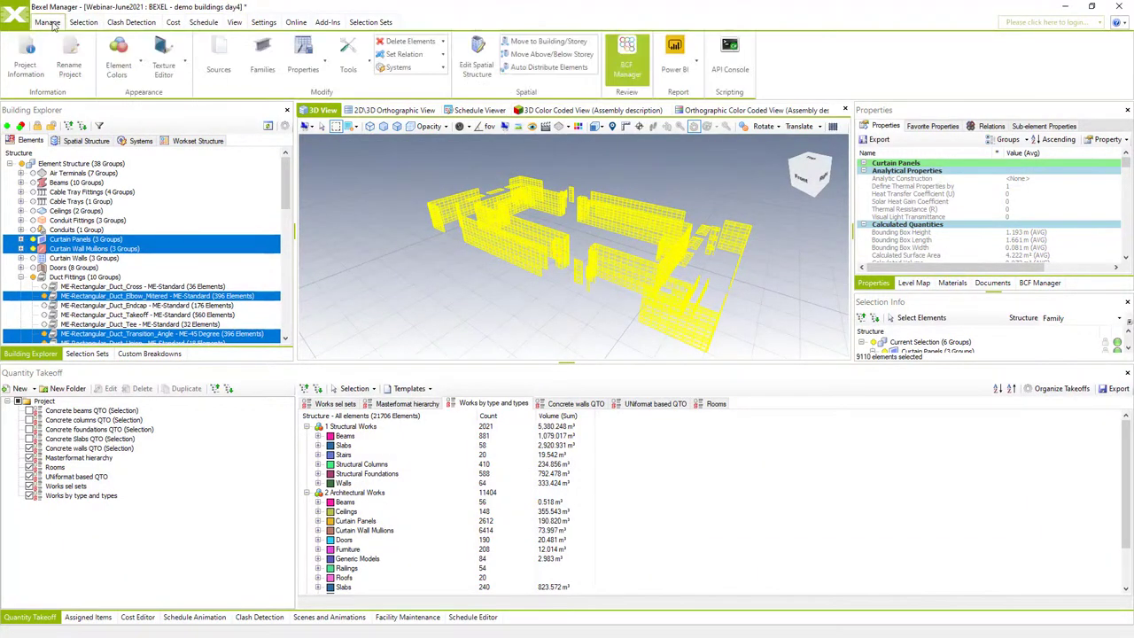
click(549, 69)
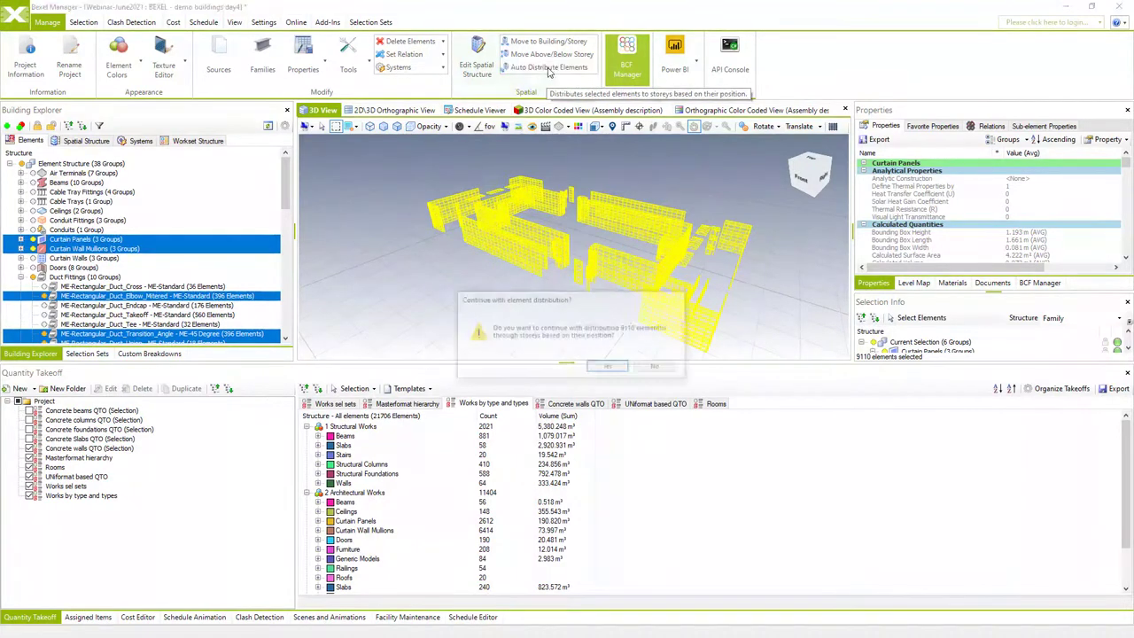
click(607, 368)
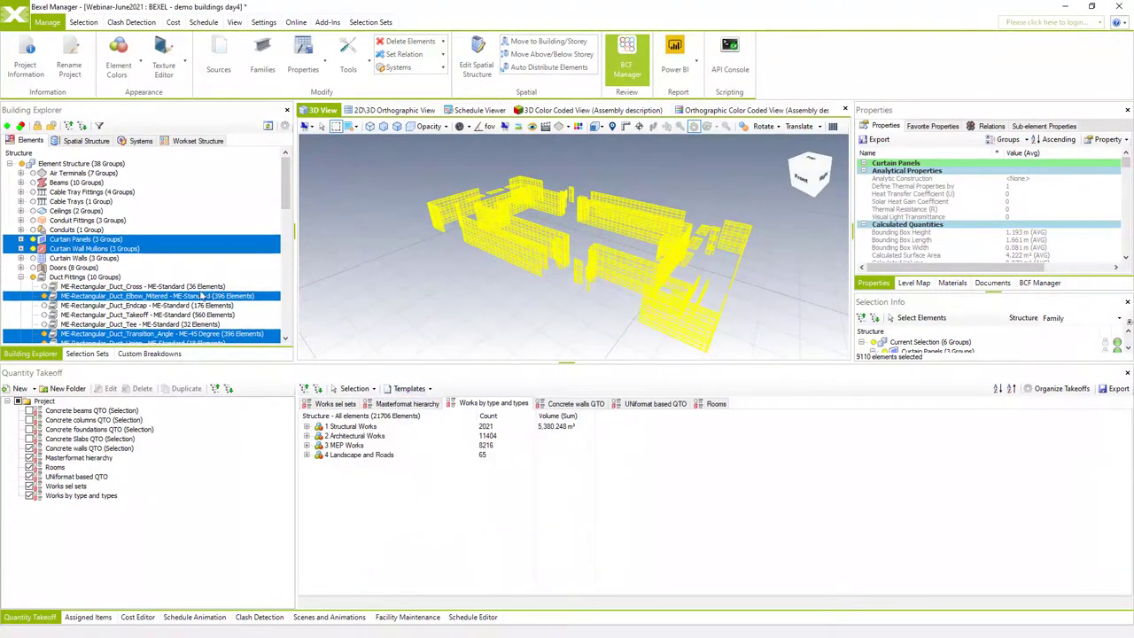
Show the model's spatial structure and collapse it to the storey level of both buildings.
click(86, 141)
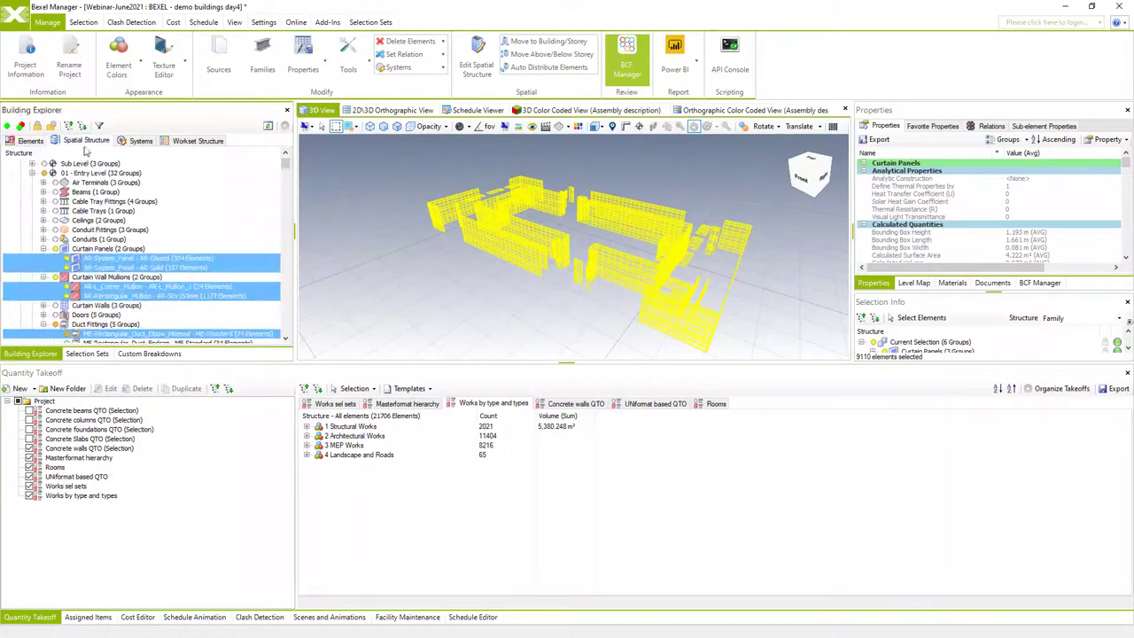
scroll(79, 191, up, 1)
right_click(68, 183)
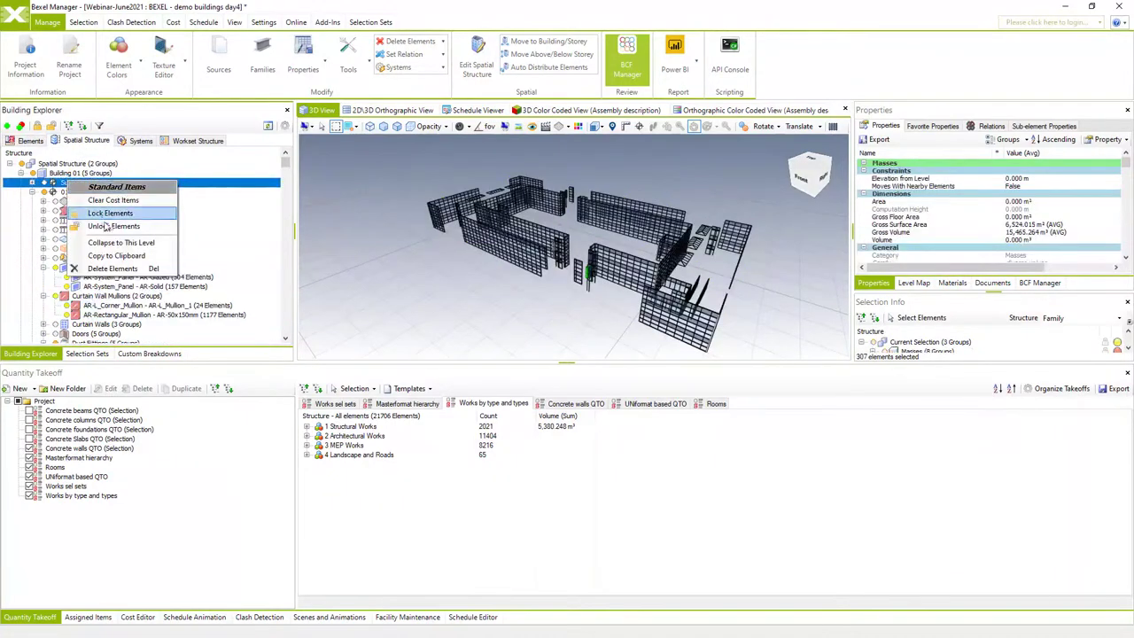
click(124, 242)
Show all elements and switch off the visibility of the complete spatial structure in the 3D view.
right_click(327, 229)
click(355, 253)
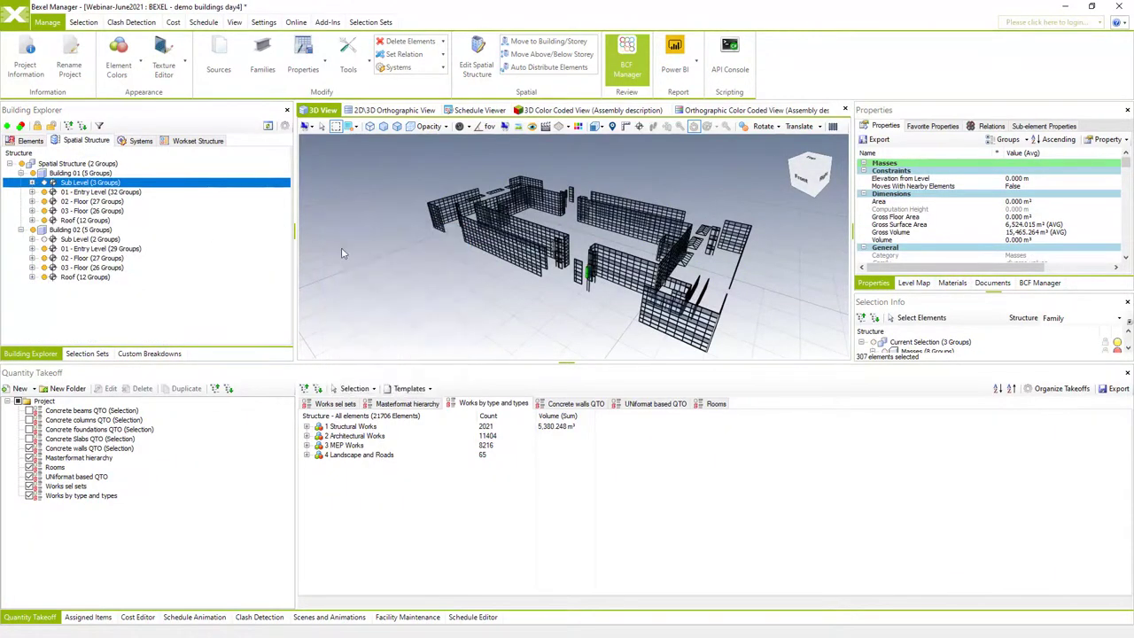
click(21, 165)
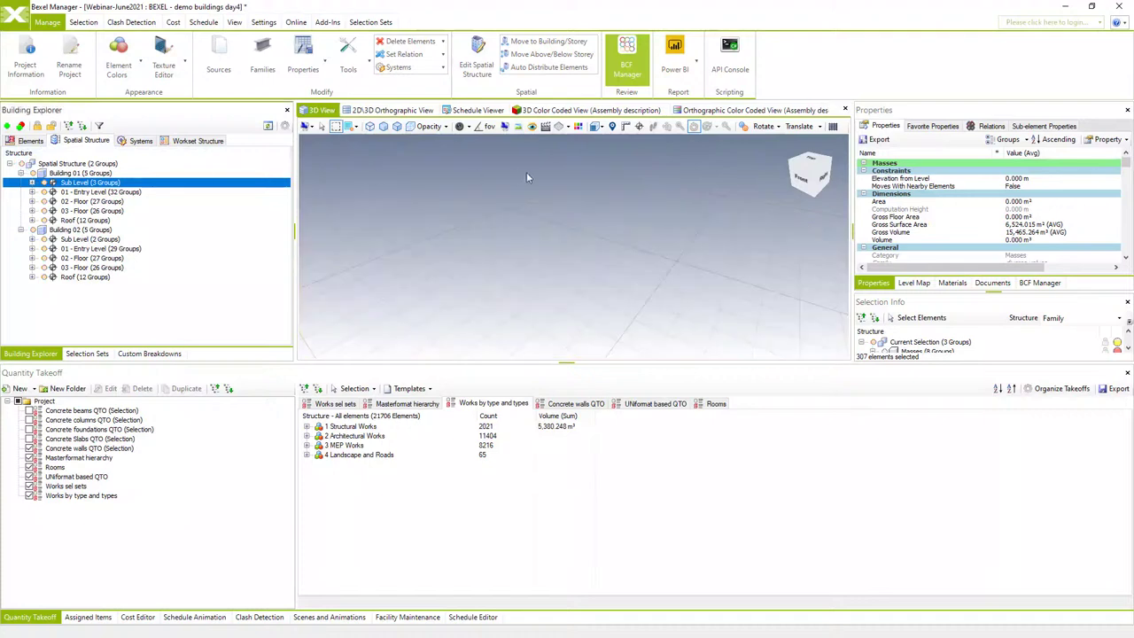
Display the Building 01 storeys one at a time, from 01 - Entry Level to Roof, and restore all elements in the 3D view.
click(43, 193)
click(43, 192)
click(48, 194)
click(48, 195)
click(43, 202)
click(43, 202)
click(43, 211)
click(44, 211)
click(43, 220)
click(44, 219)
right_click(357, 178)
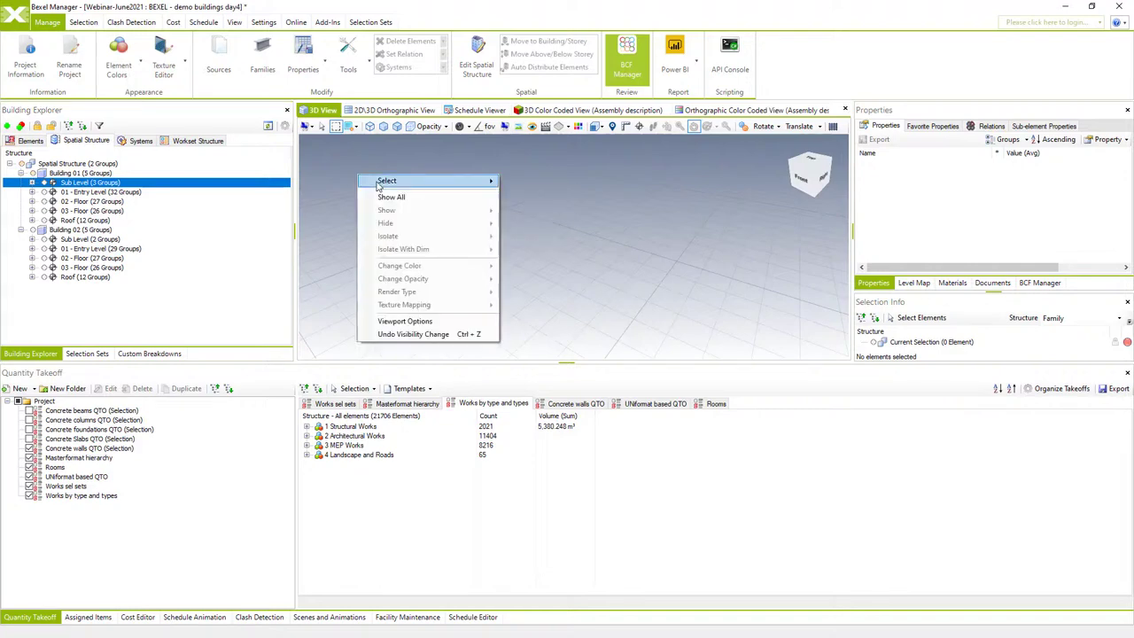
click(386, 194)
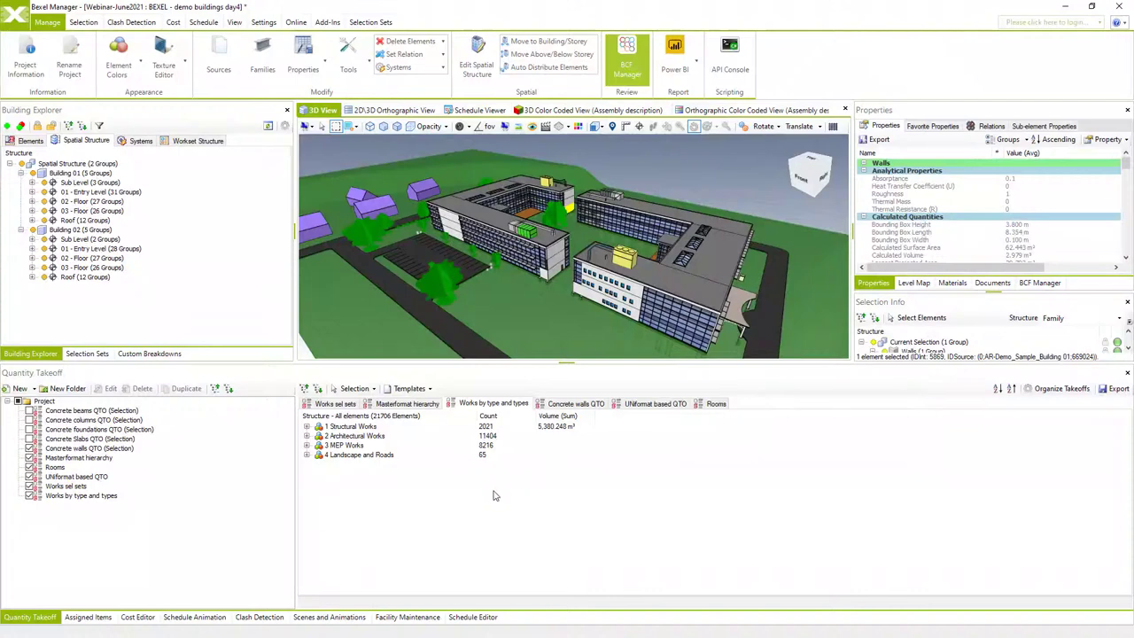
Create a schedule named "Simple STR 1" with the cost version "Auto-assigned on 6/15/2021 2:44:19 PM".
click(475, 617)
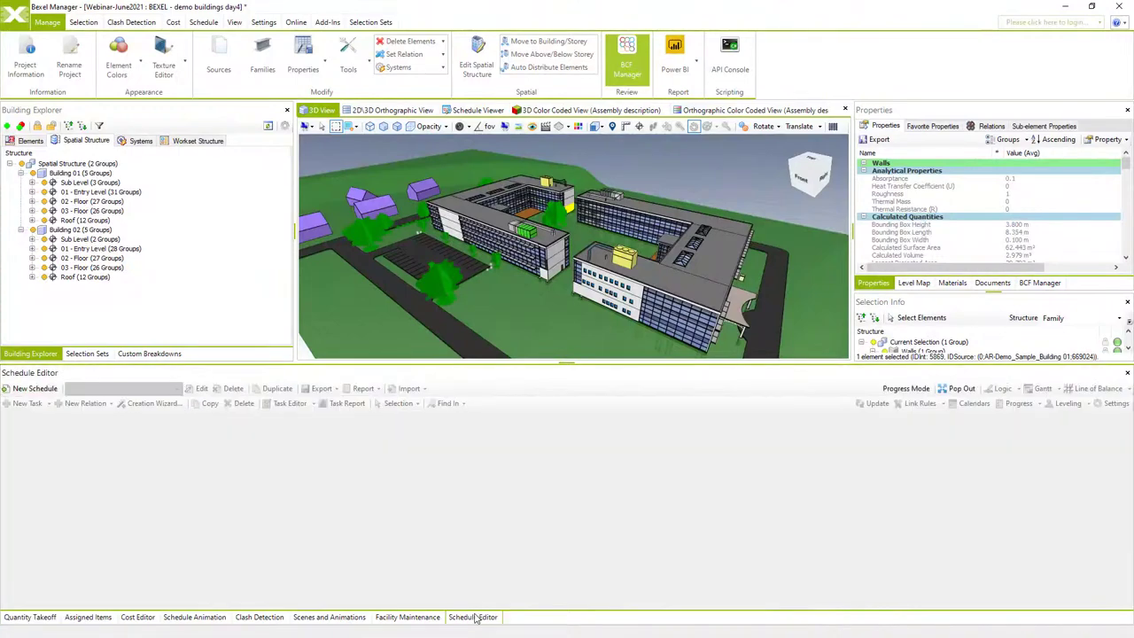
click(40, 388)
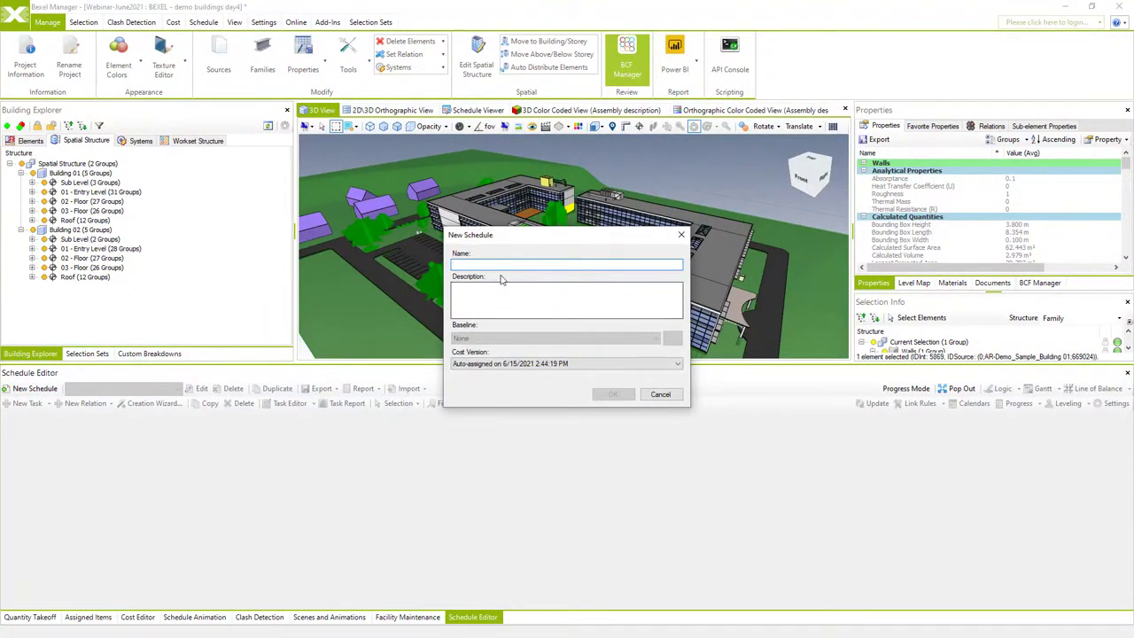
text(Simple STR 1)
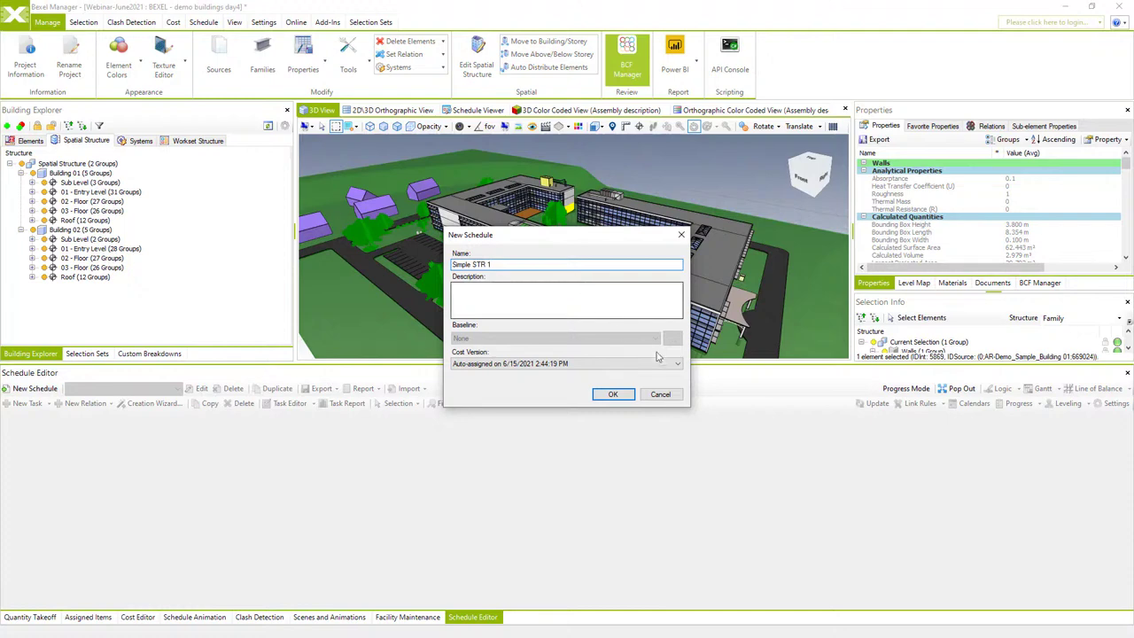
click(666, 363)
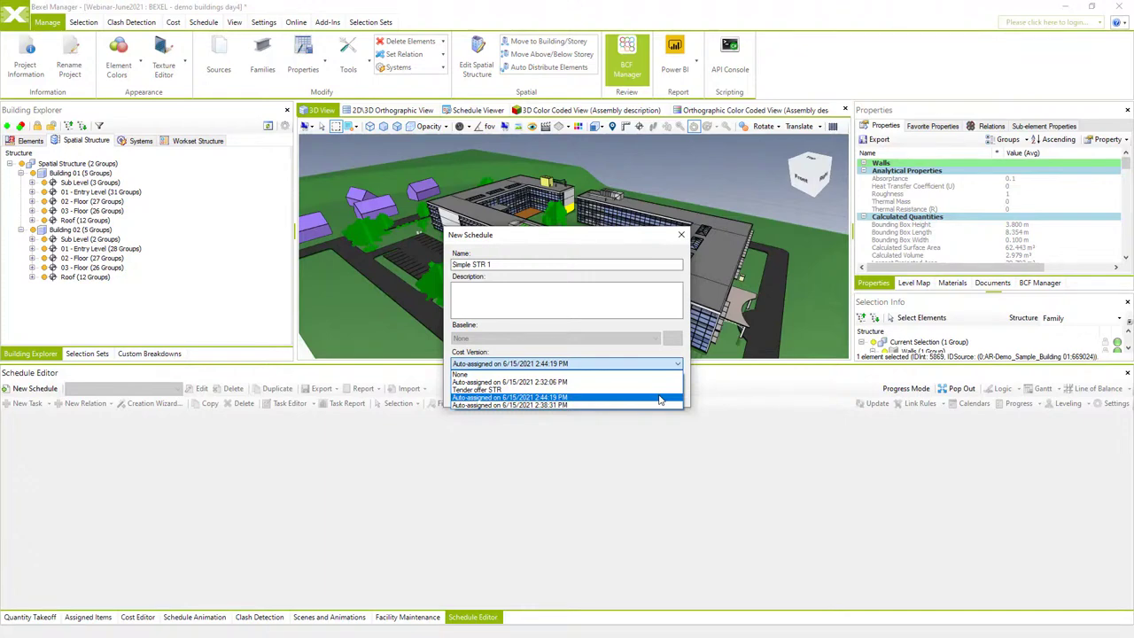
click(660, 399)
click(619, 397)
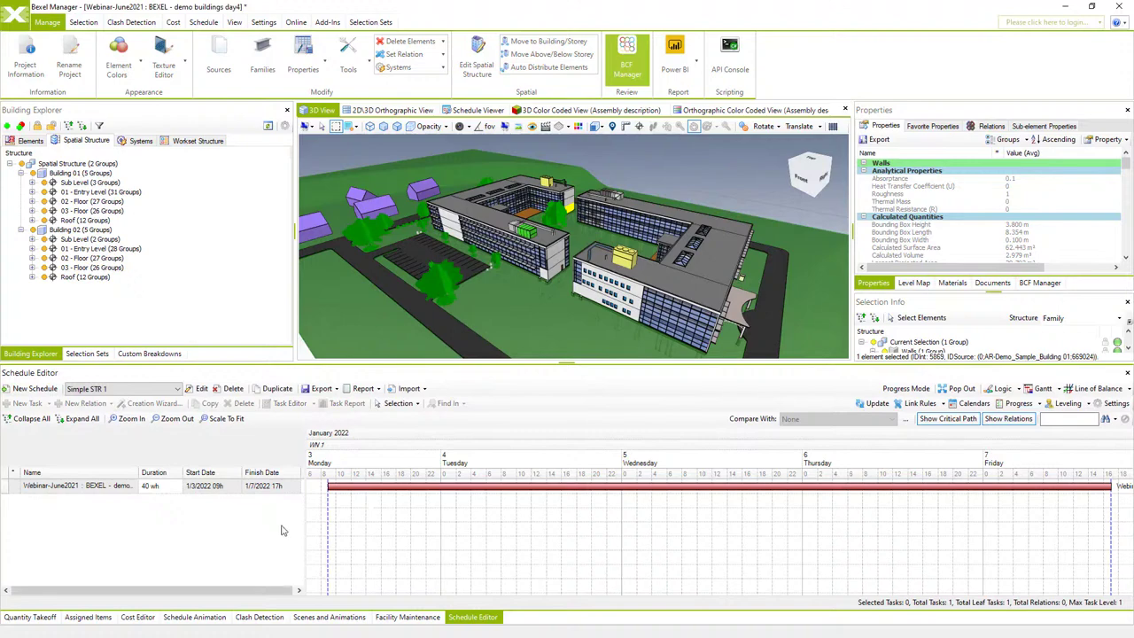
Rename the cost version "Auto-assigned on 6/15/2021 2:38:31 PM" as "BIM based with prices".
click(96, 619)
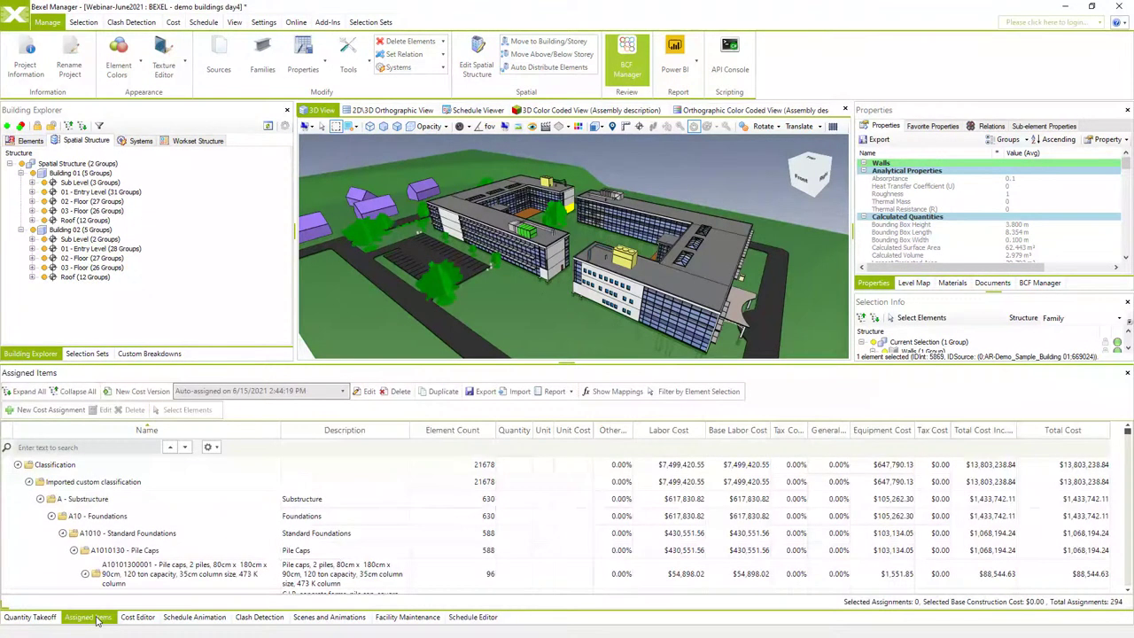
click(343, 391)
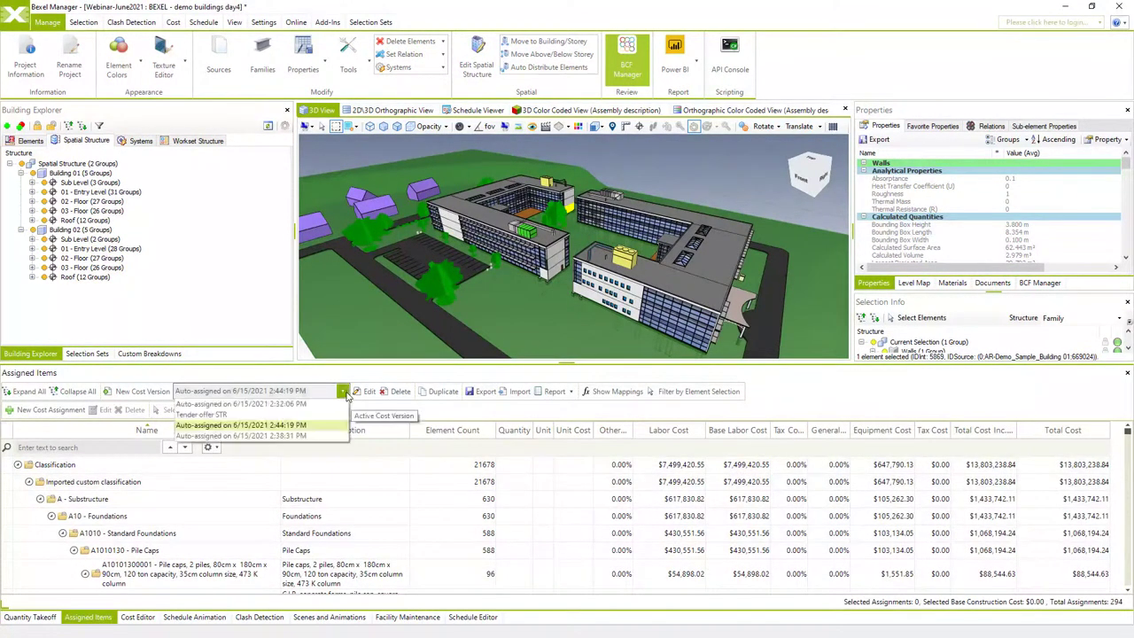
click(315, 435)
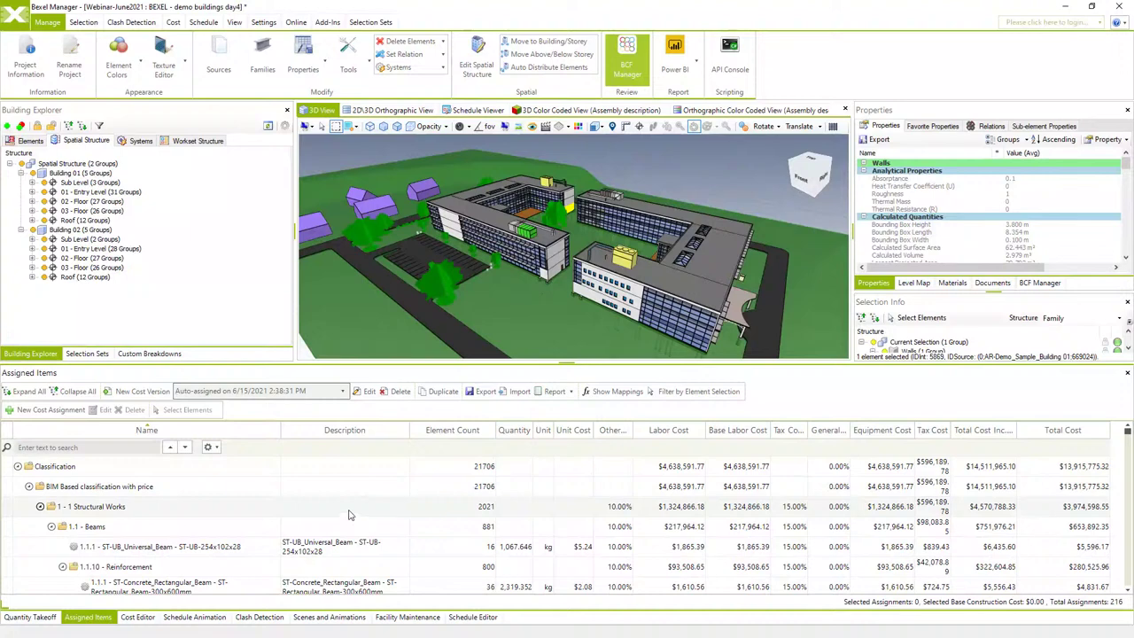
click(367, 392)
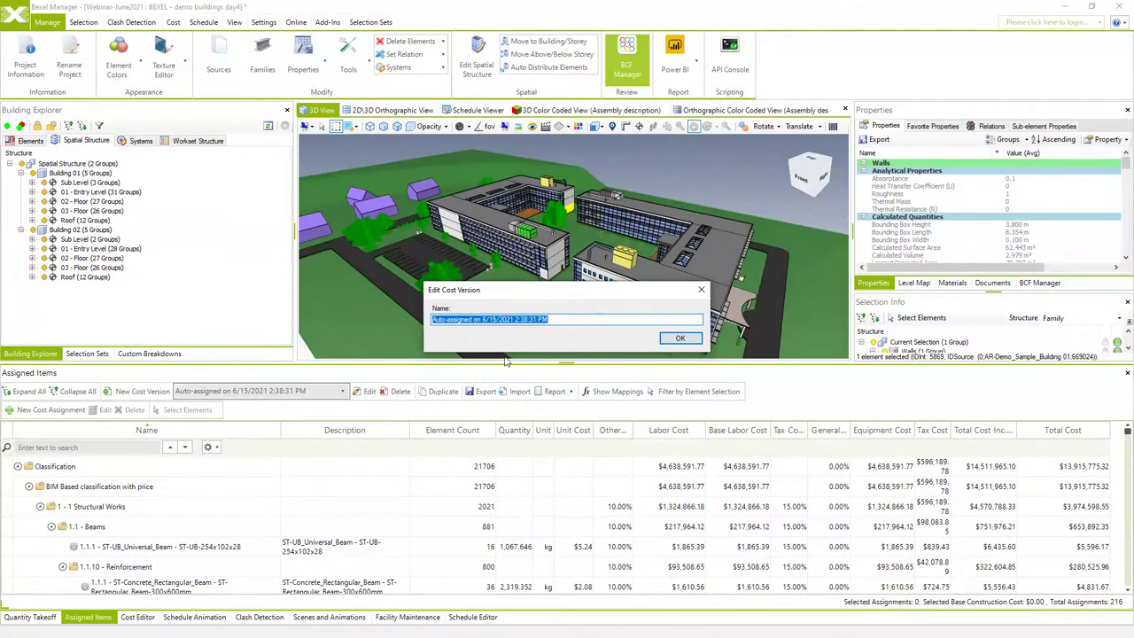
text(BIM base)
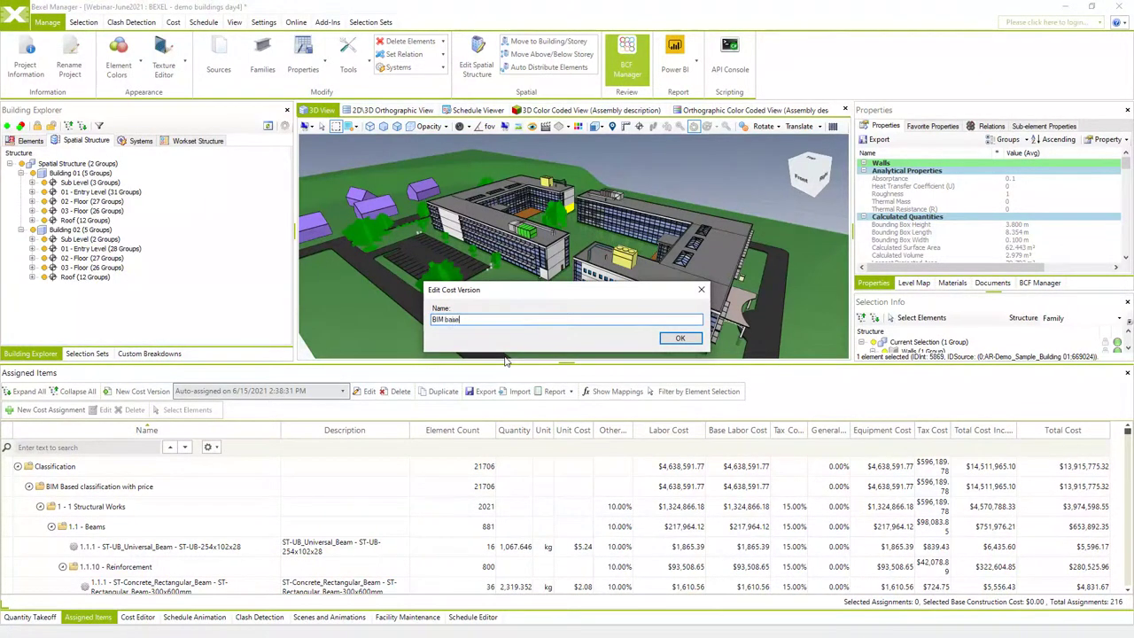
text(d with prices)
click(679, 337)
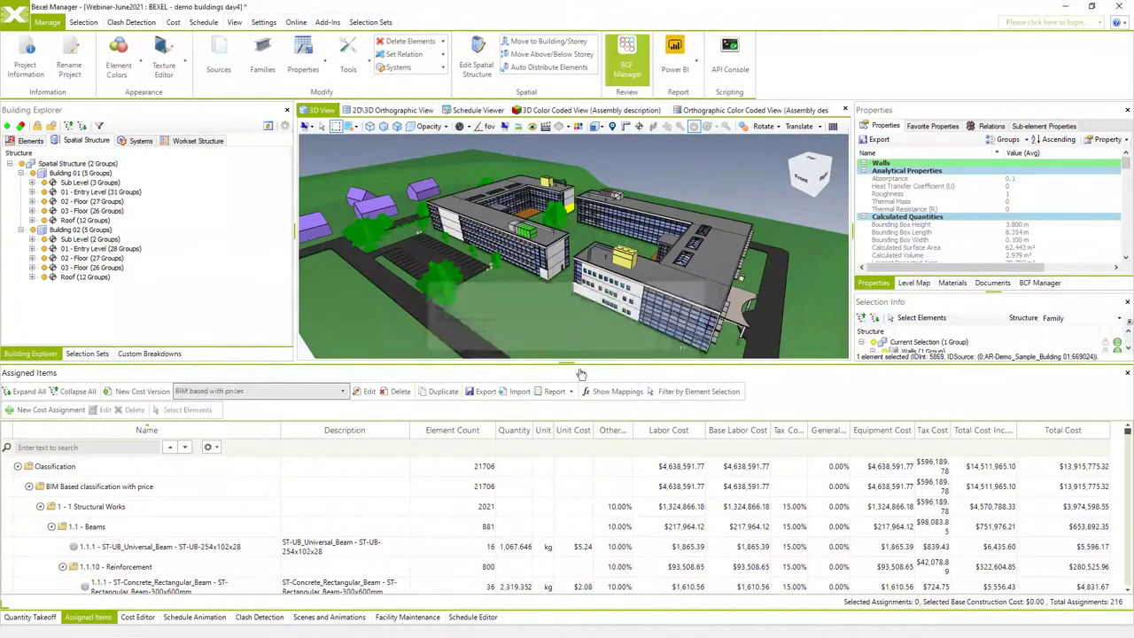
Rename the cost version "Auto-assigned on 6/15/2021 2:44:19 PM" as "Uniformat based".
click(342, 391)
key(Up)
key(Return)
click(367, 392)
text(Uniformat based)
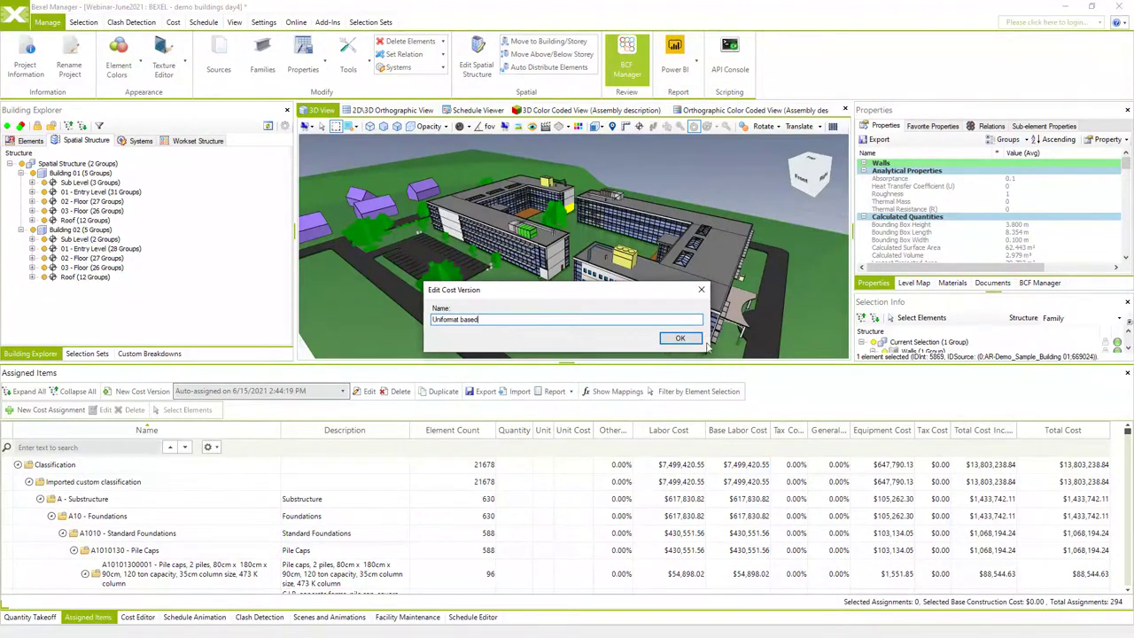
click(679, 337)
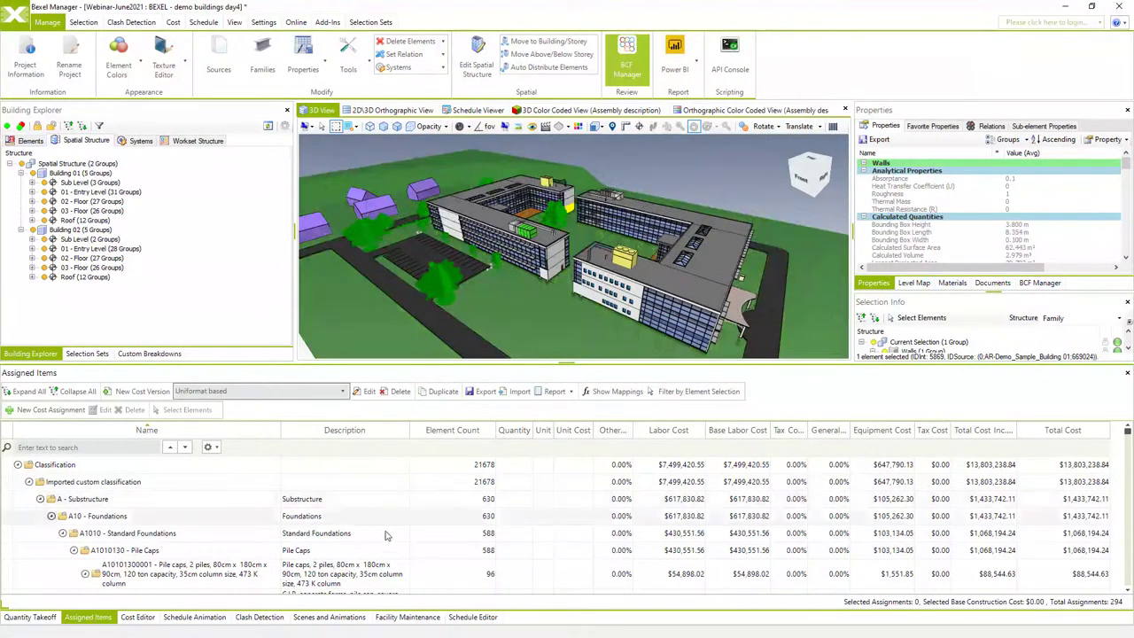
Change the cost version of the Simple STR 1 schedule to "BIM based with prices".
click(473, 616)
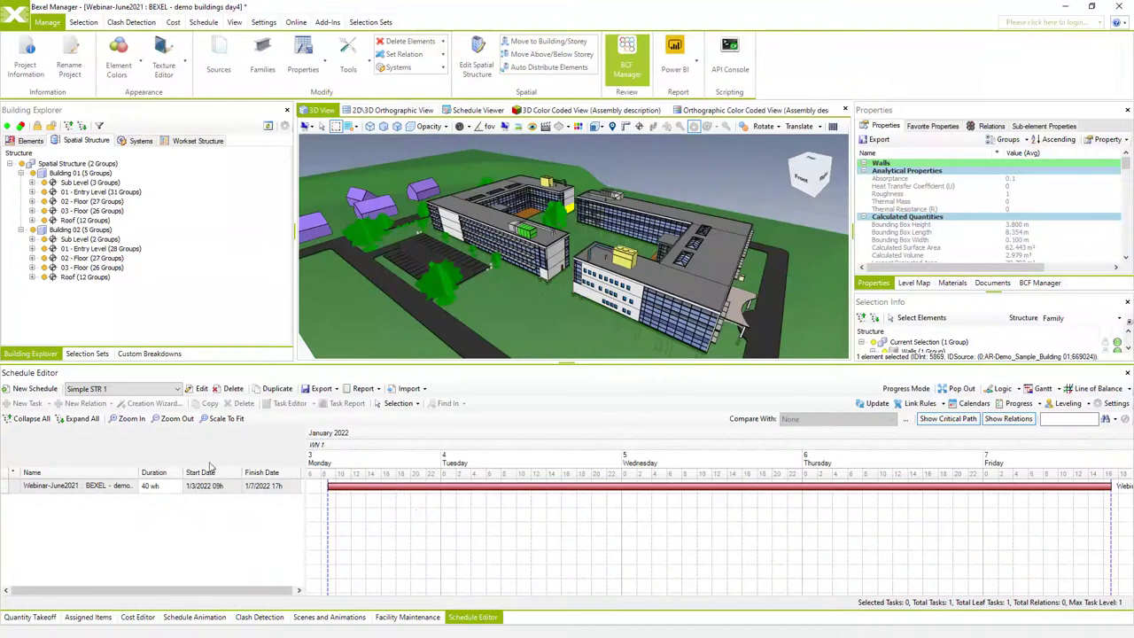
click(197, 389)
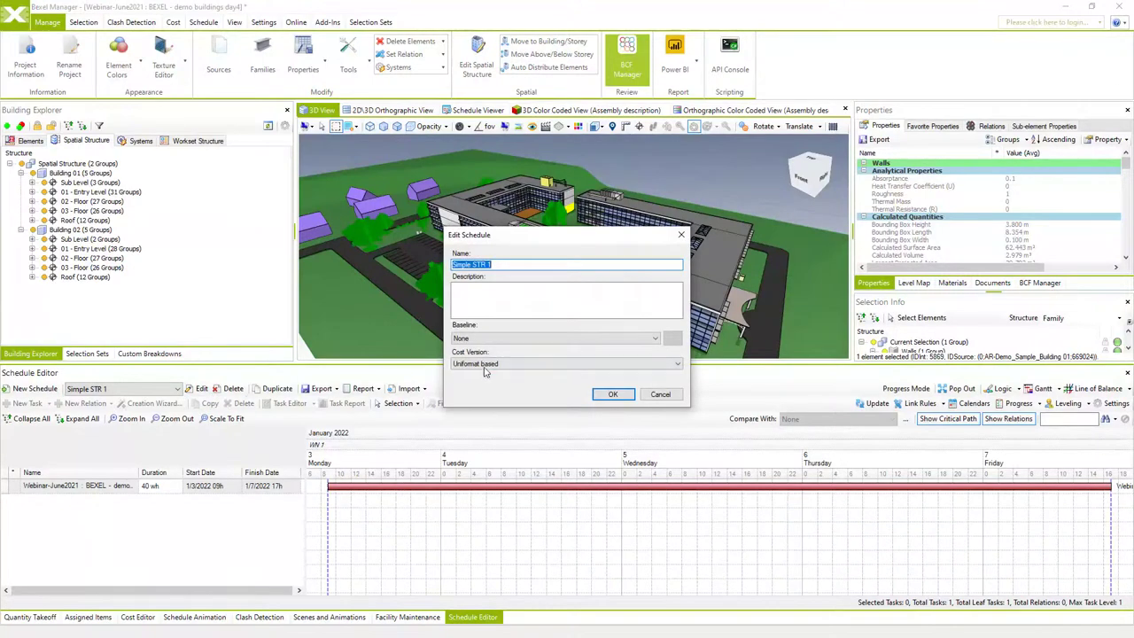
click(679, 364)
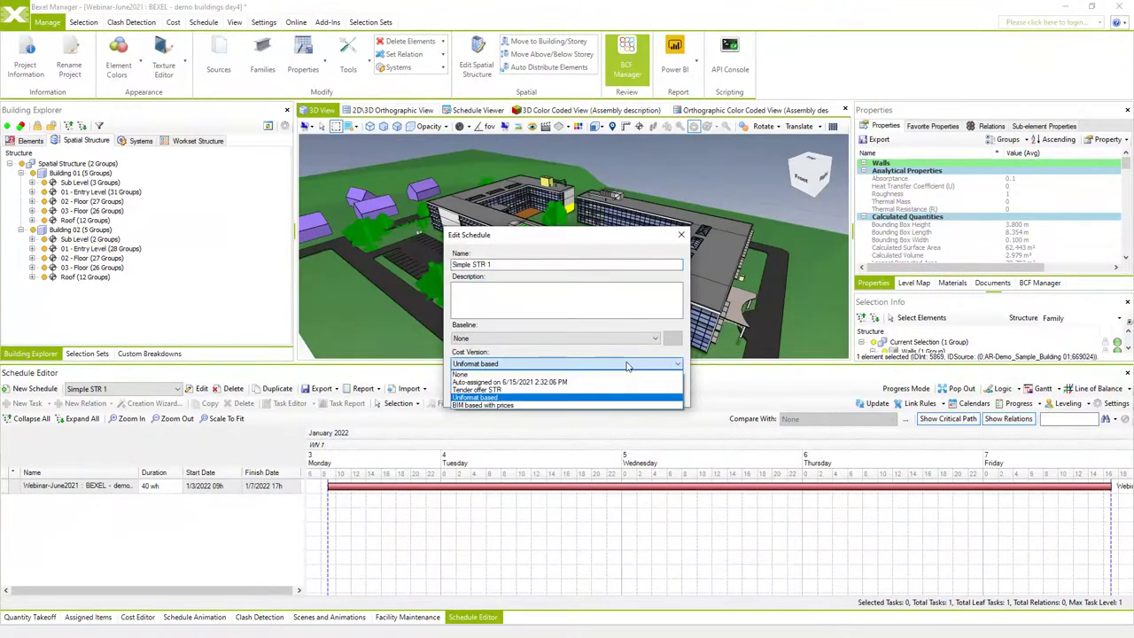
click(500, 406)
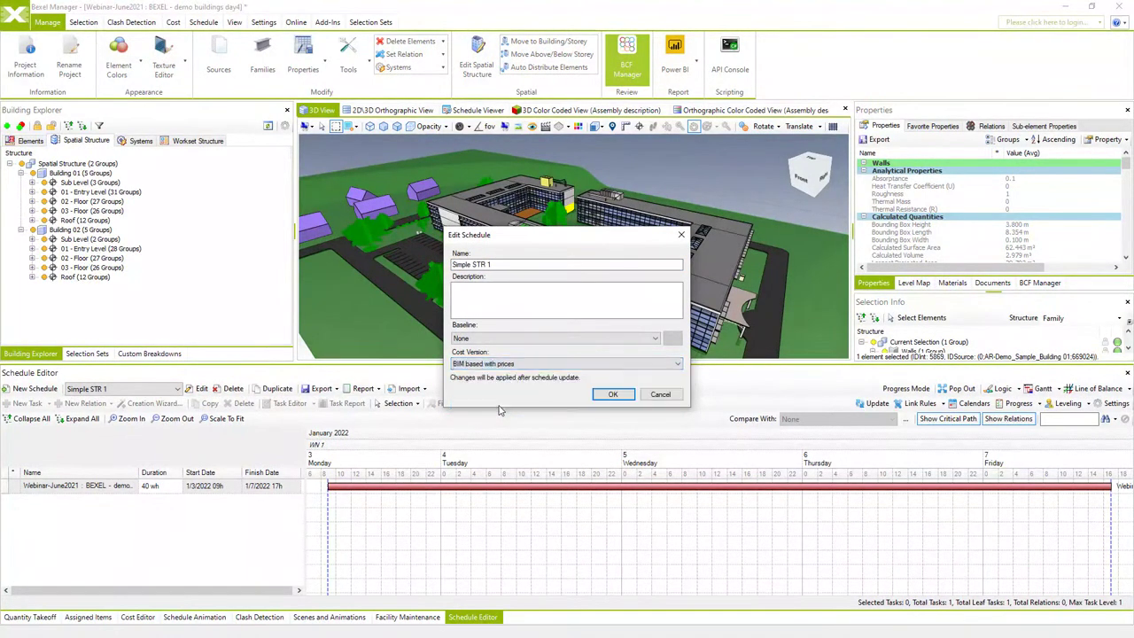
click(606, 396)
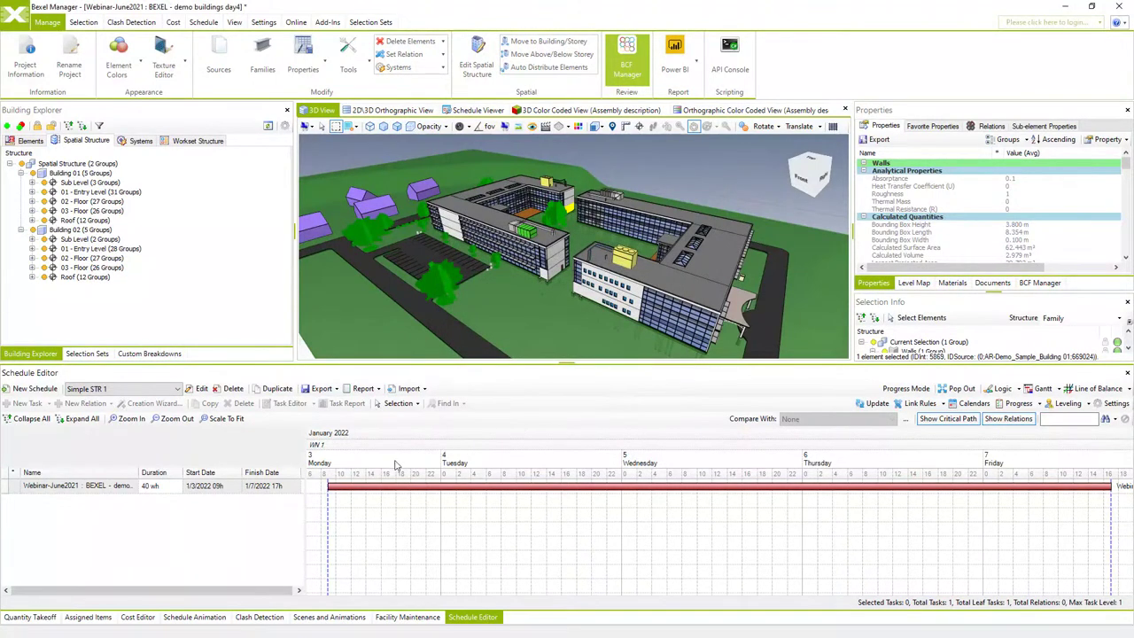
Set the schedule's project start date to Monday, August 02, 2021, look over the animation and color settings, and apply the changes.
click(1115, 403)
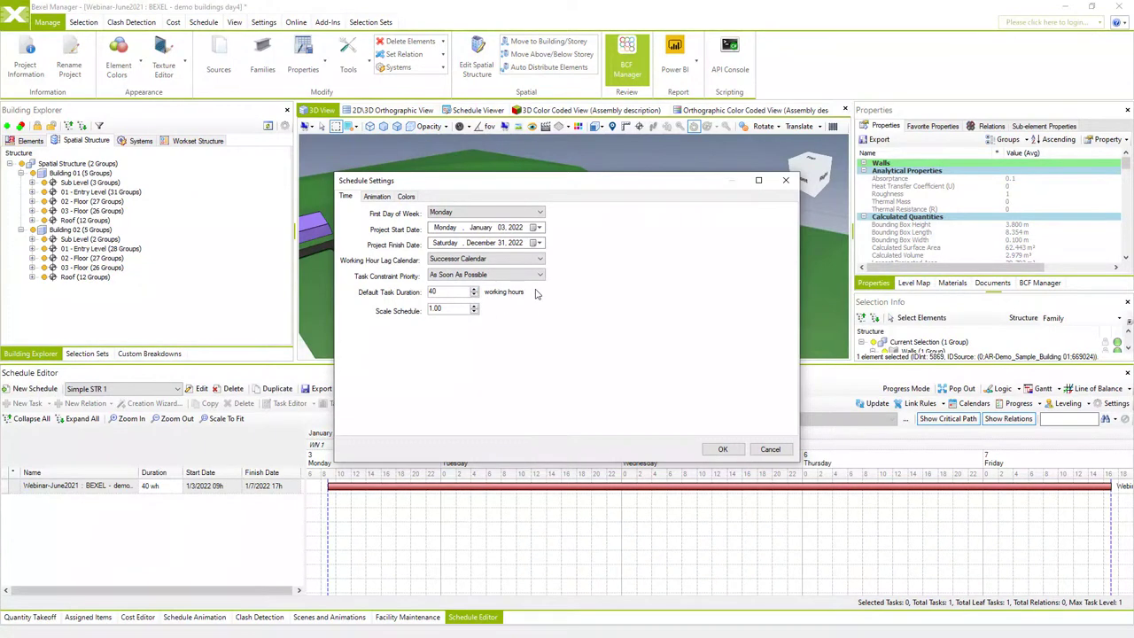
click(535, 228)
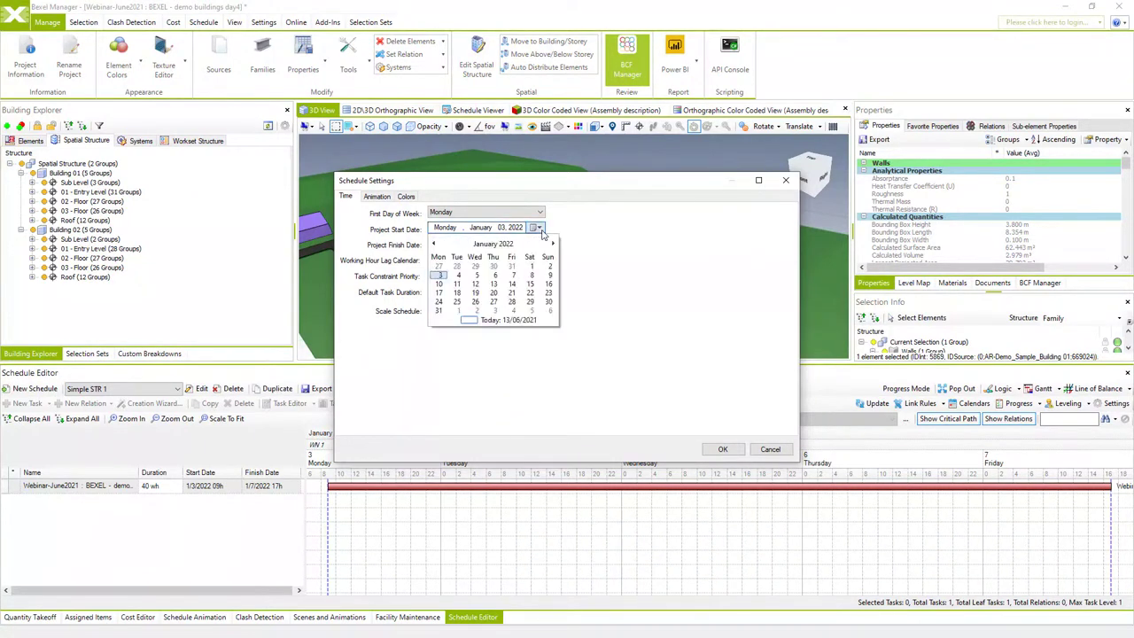
click(434, 244)
click(435, 244)
click(435, 244)
click(434, 244)
click(435, 244)
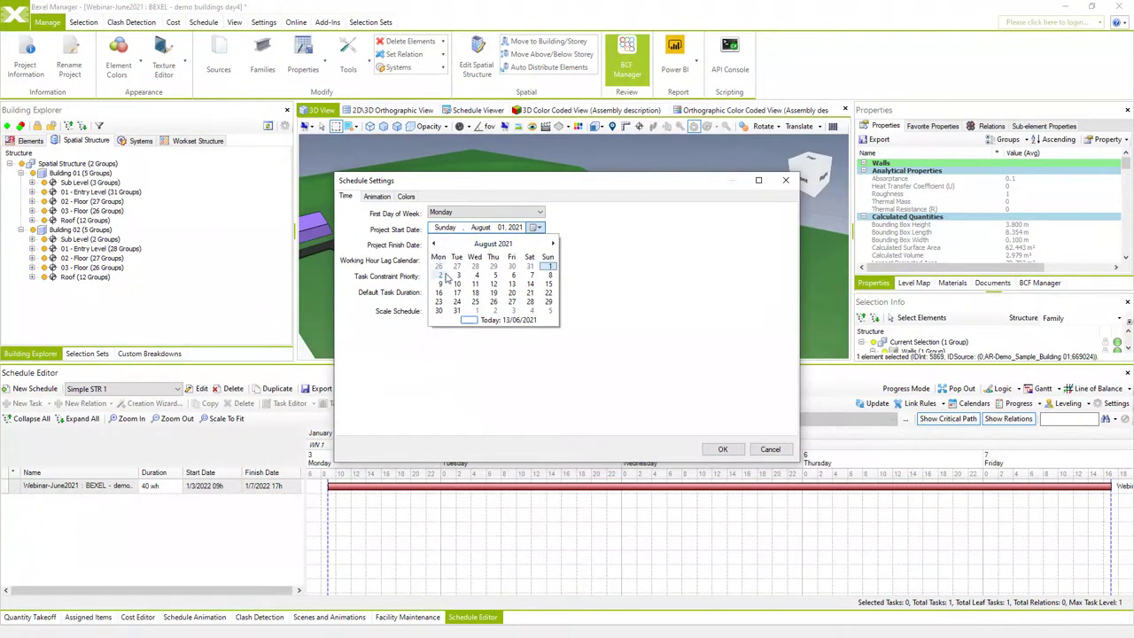
click(440, 275)
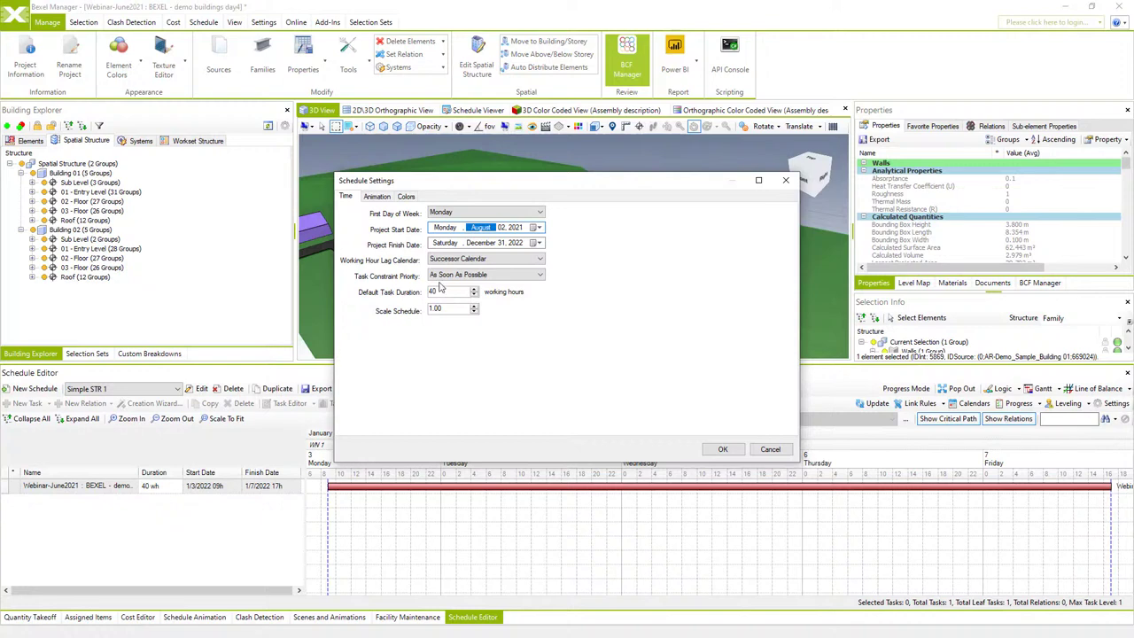
click(387, 198)
click(408, 196)
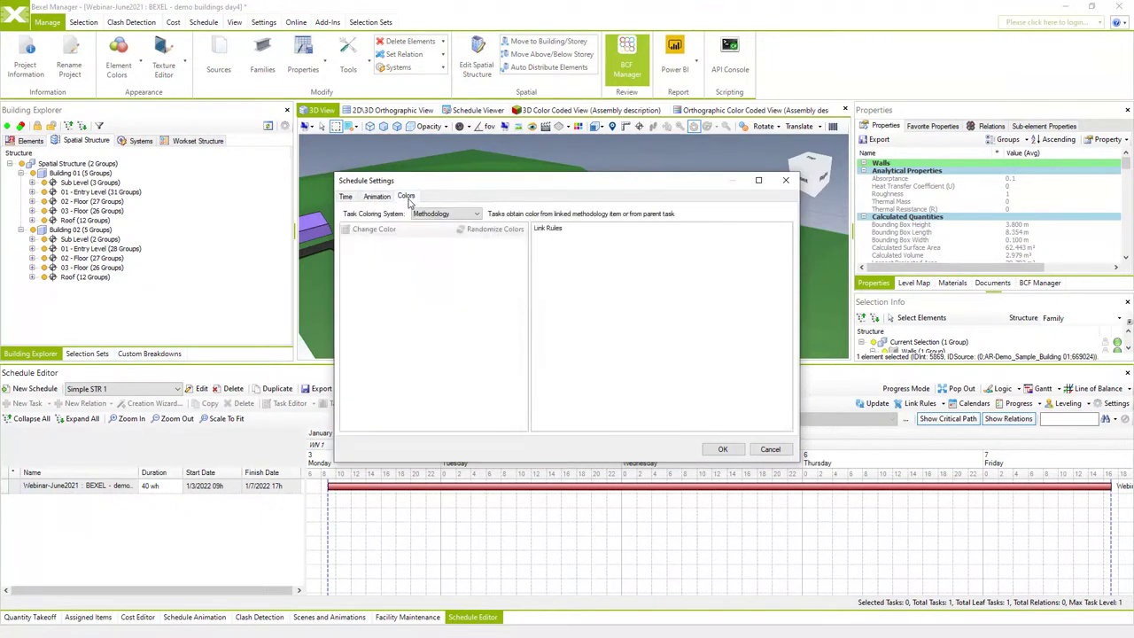
click(347, 197)
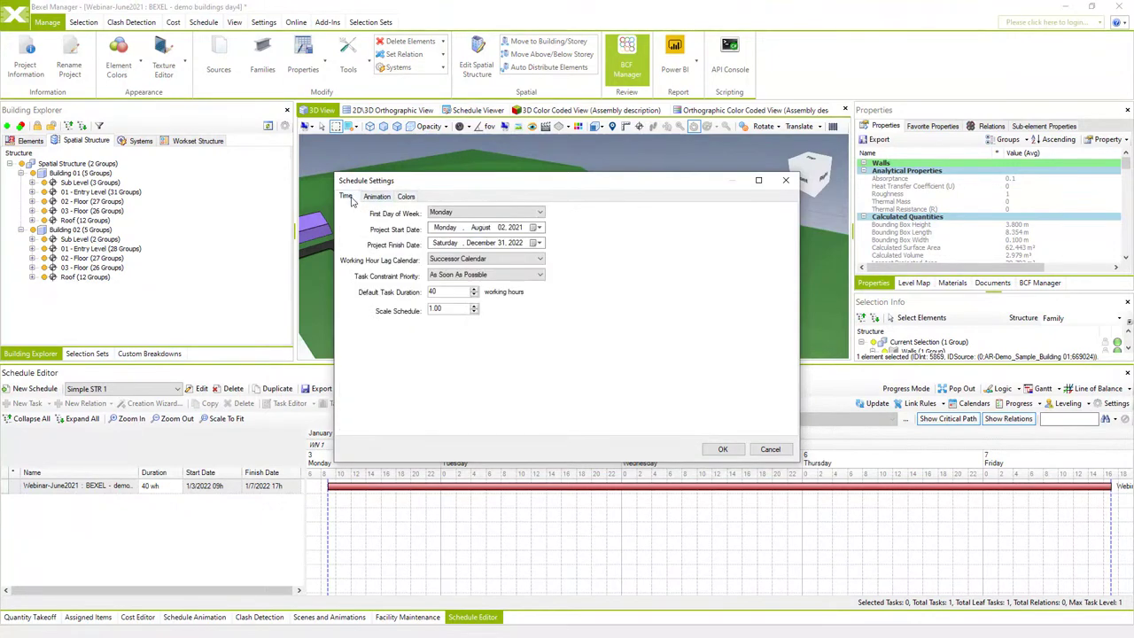
click(721, 450)
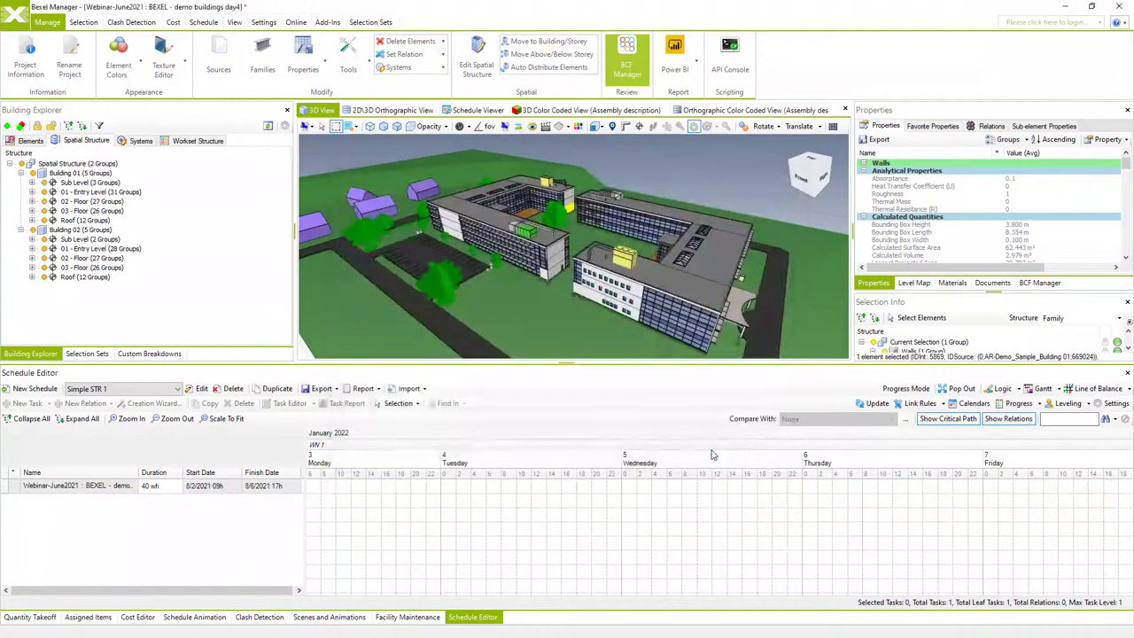
Start the Creation Wizard for the schedule's root task and add a Reference Children Based rule using the BIM Based simple methodology item.
click(224, 418)
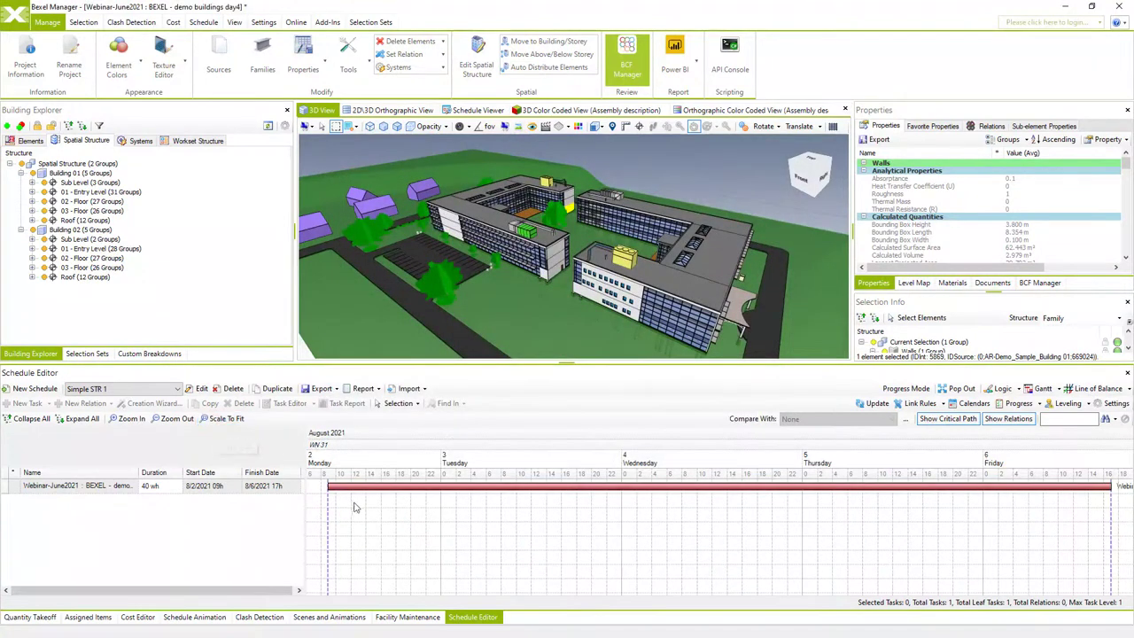
scroll(373, 512, down, 2)
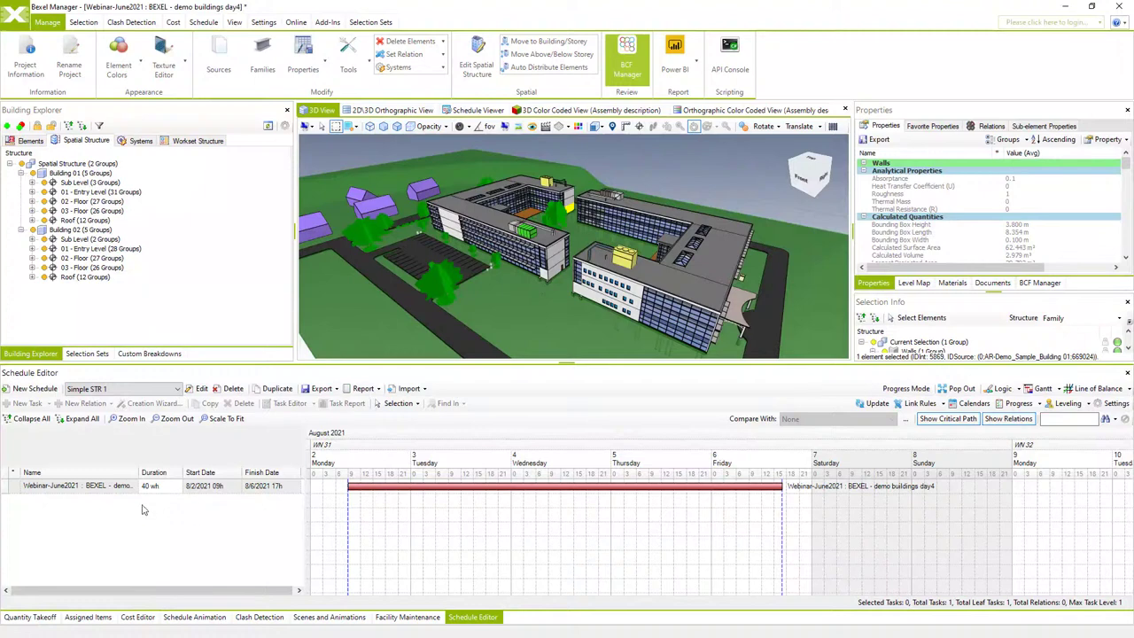
click(98, 492)
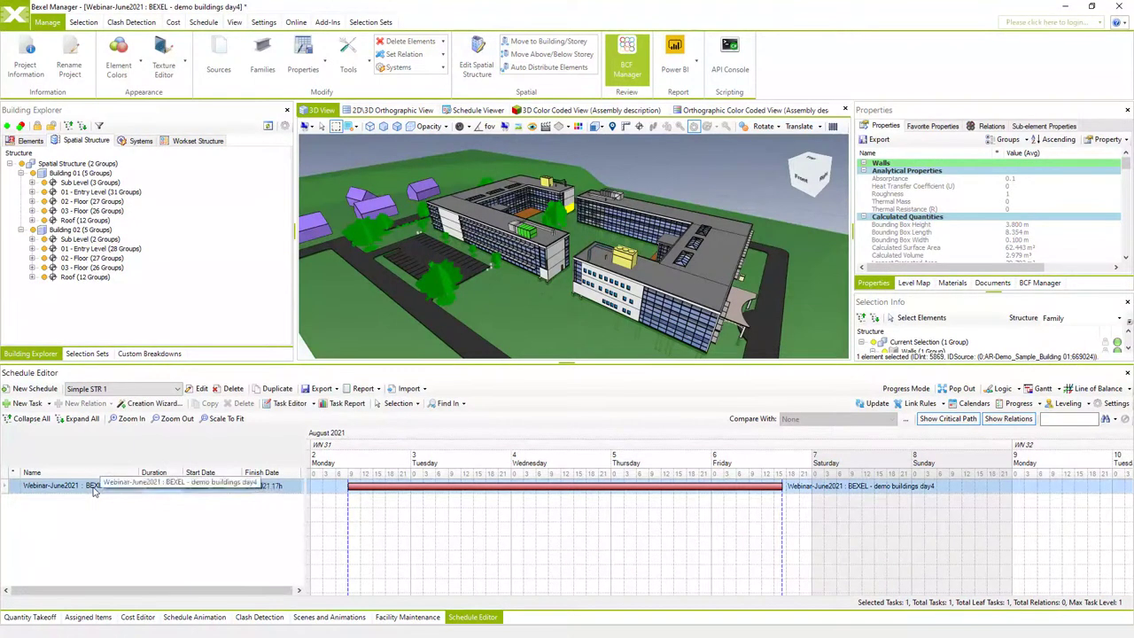
right_click(96, 493)
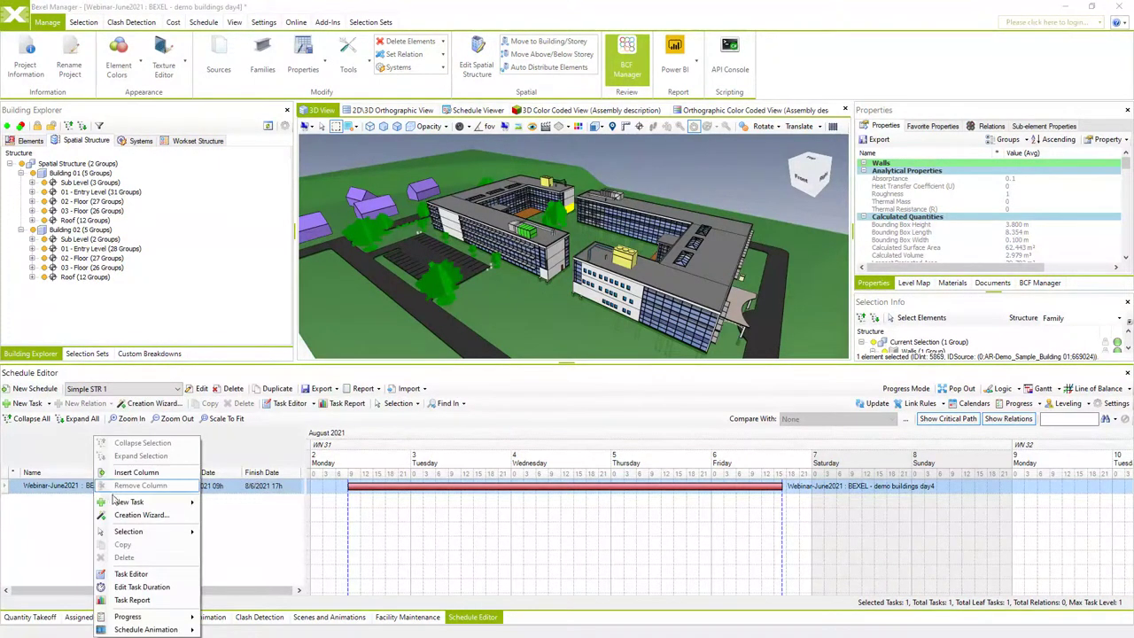
click(138, 515)
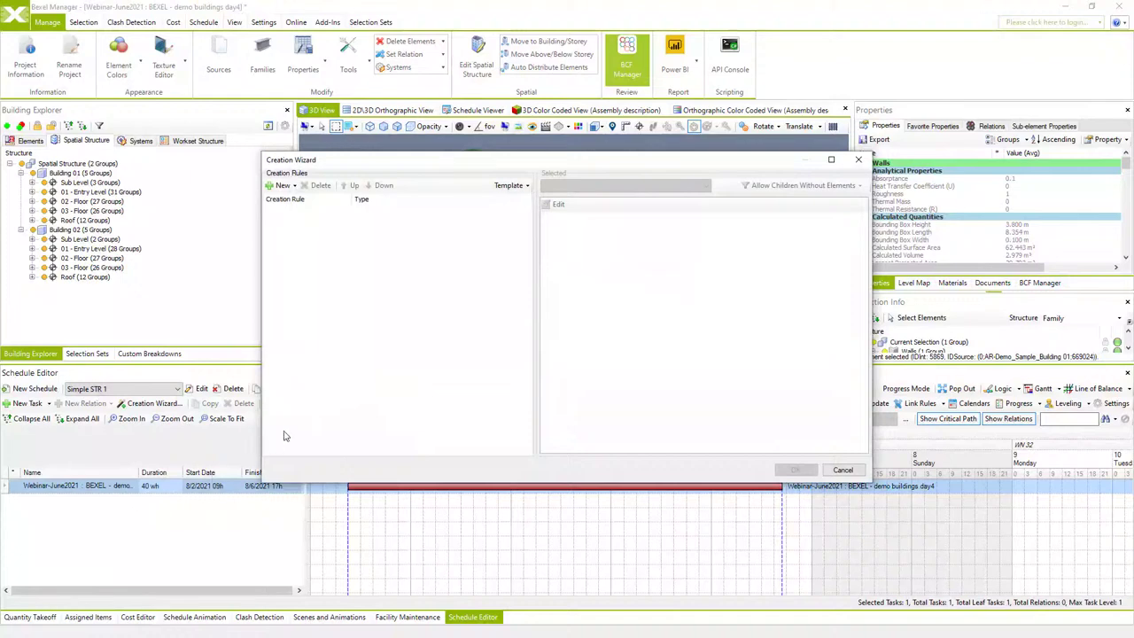
click(282, 185)
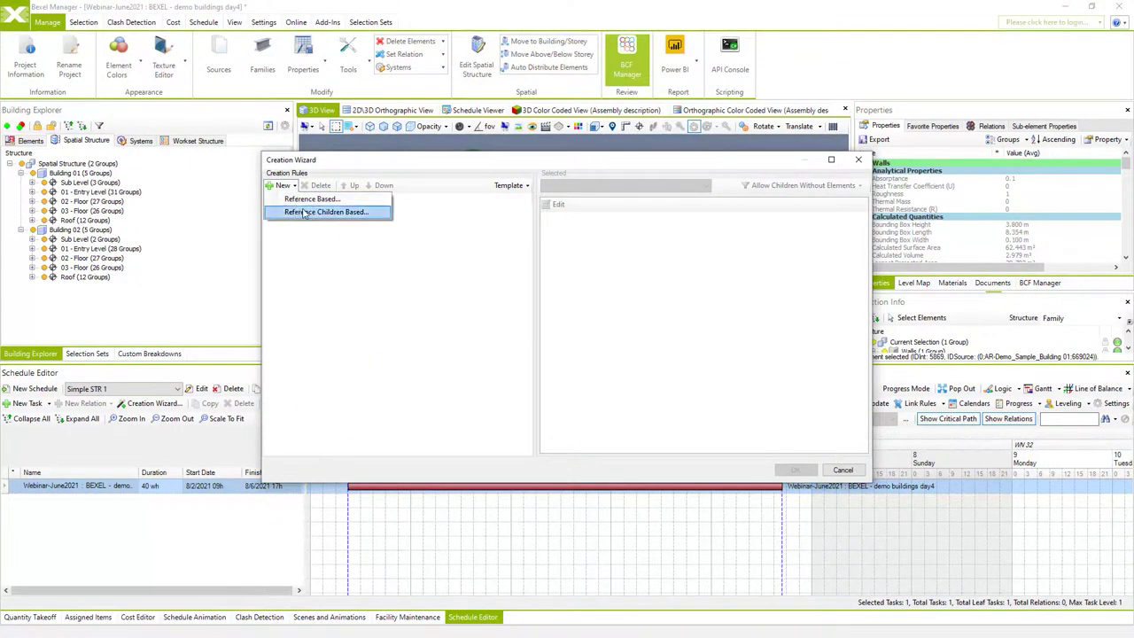
click(304, 213)
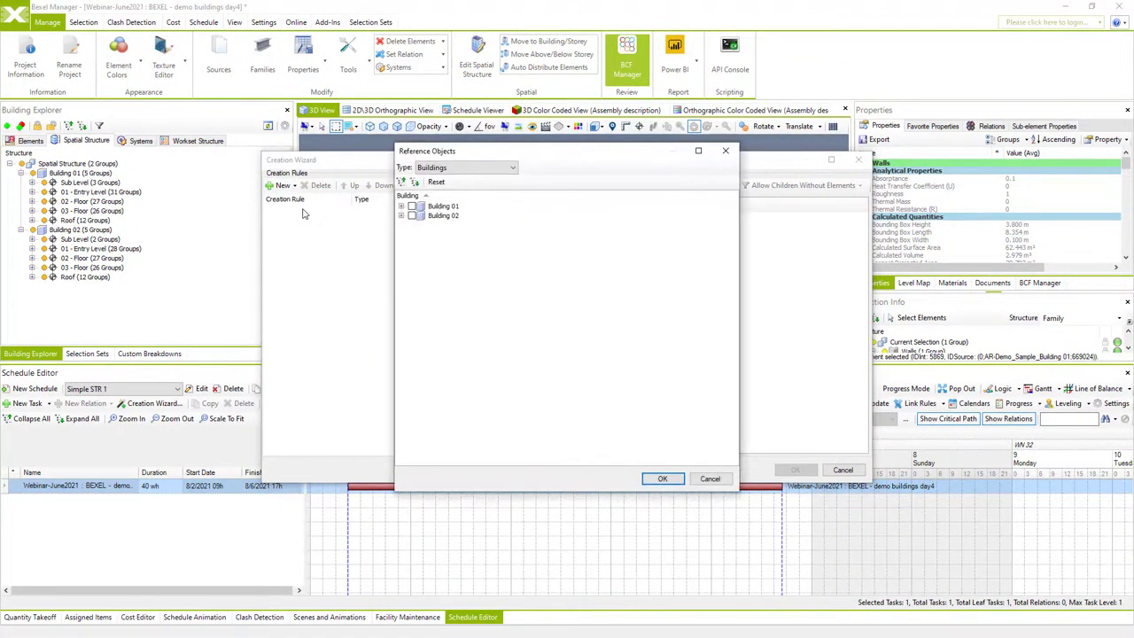
click(512, 169)
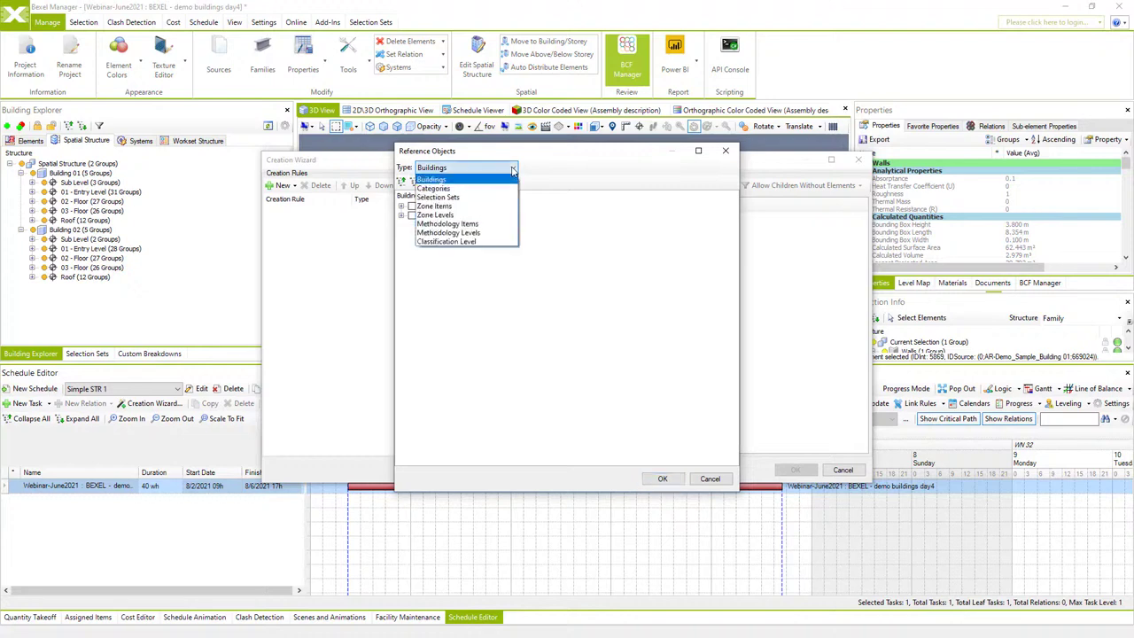
click(472, 225)
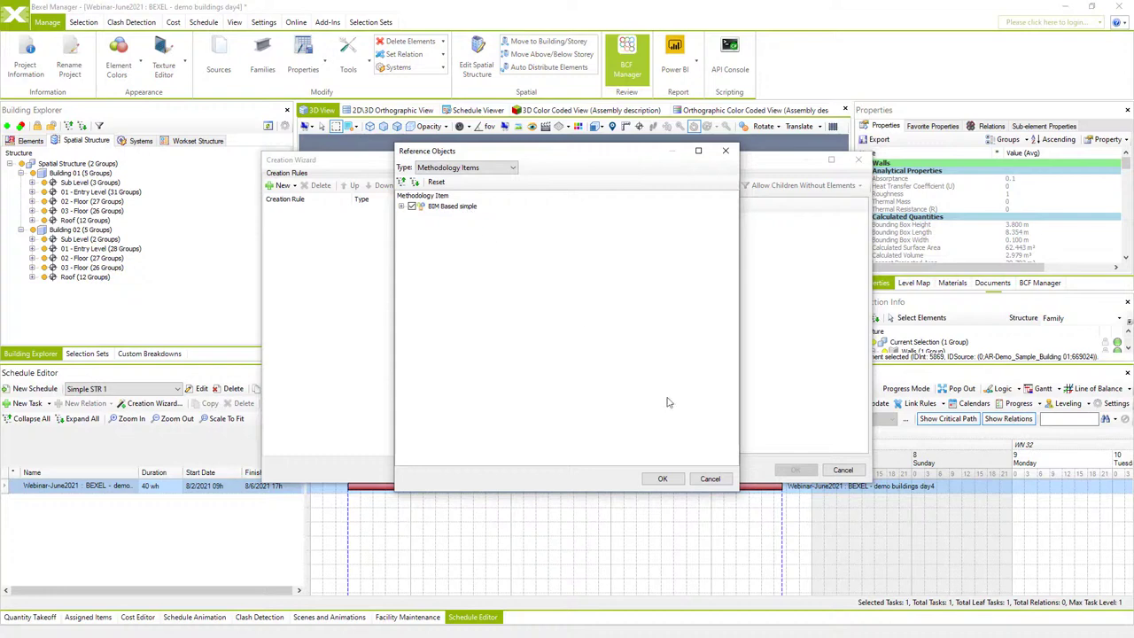
click(663, 479)
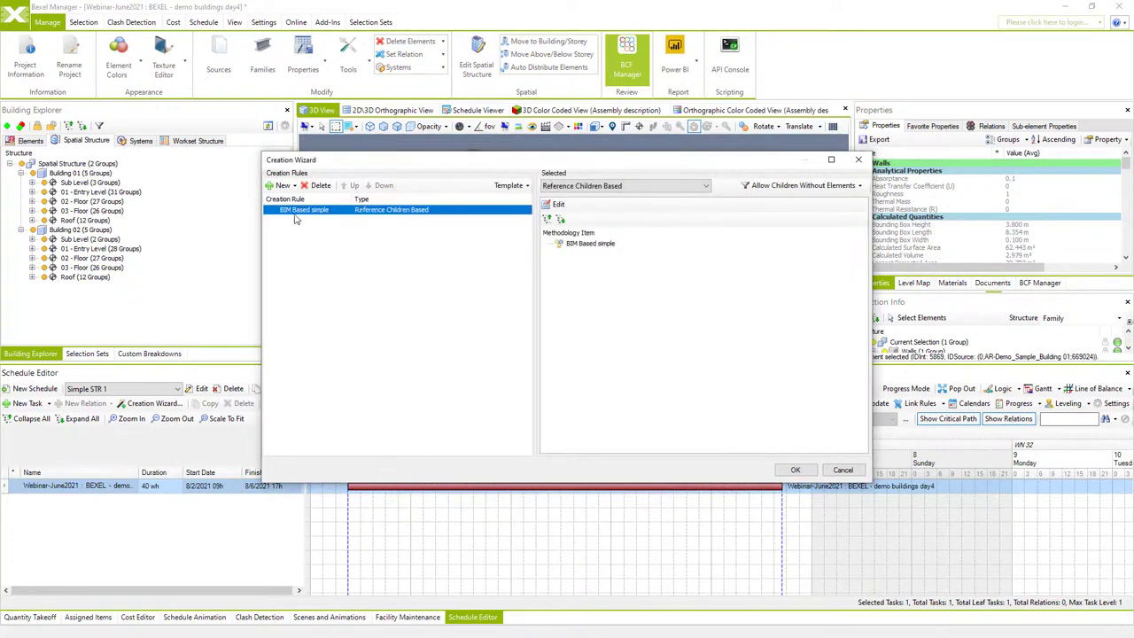
Add a second Reference Children Based creation rule using the Levels zone item.
click(294, 186)
click(303, 213)
click(497, 168)
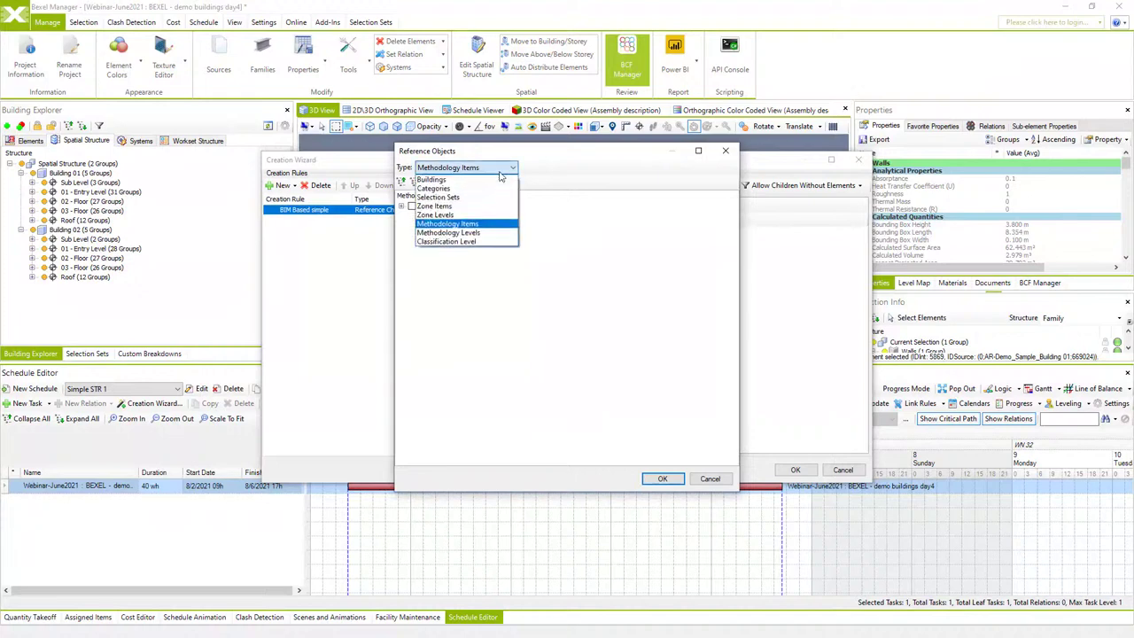
click(443, 202)
click(414, 207)
click(662, 478)
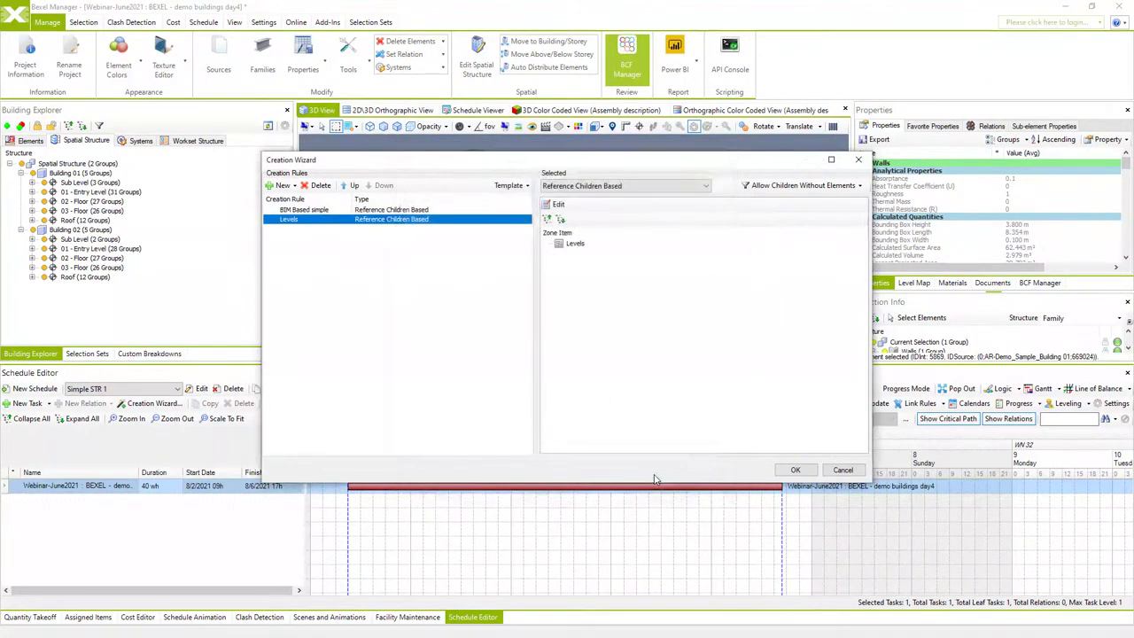
Save the two creation rules as a creation template named "1 BIM based - levels".
click(526, 186)
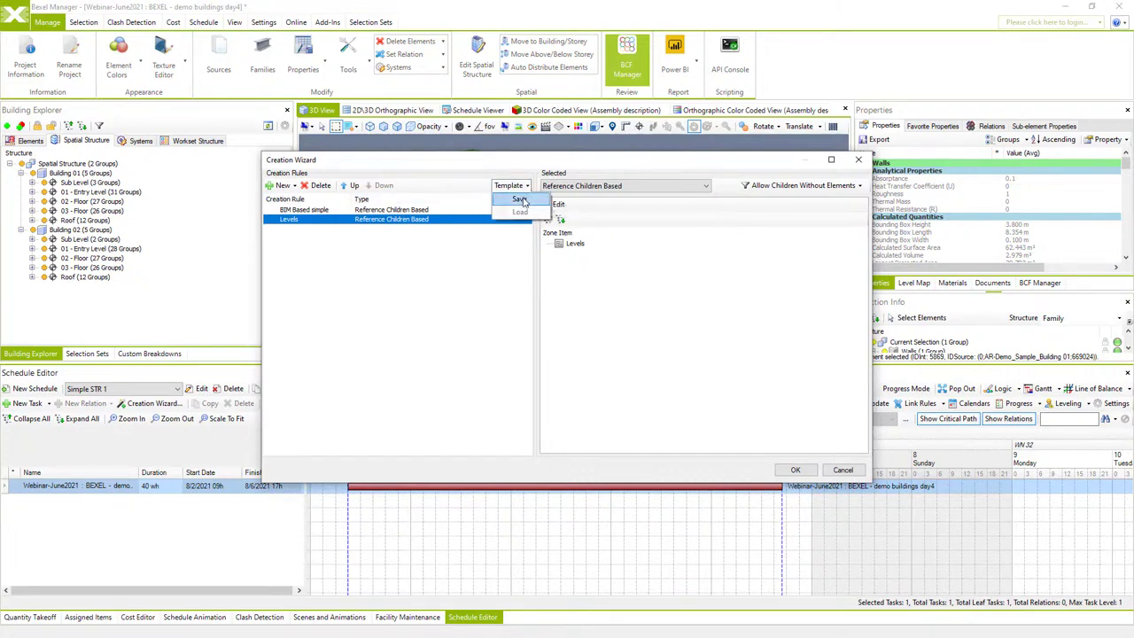
click(519, 198)
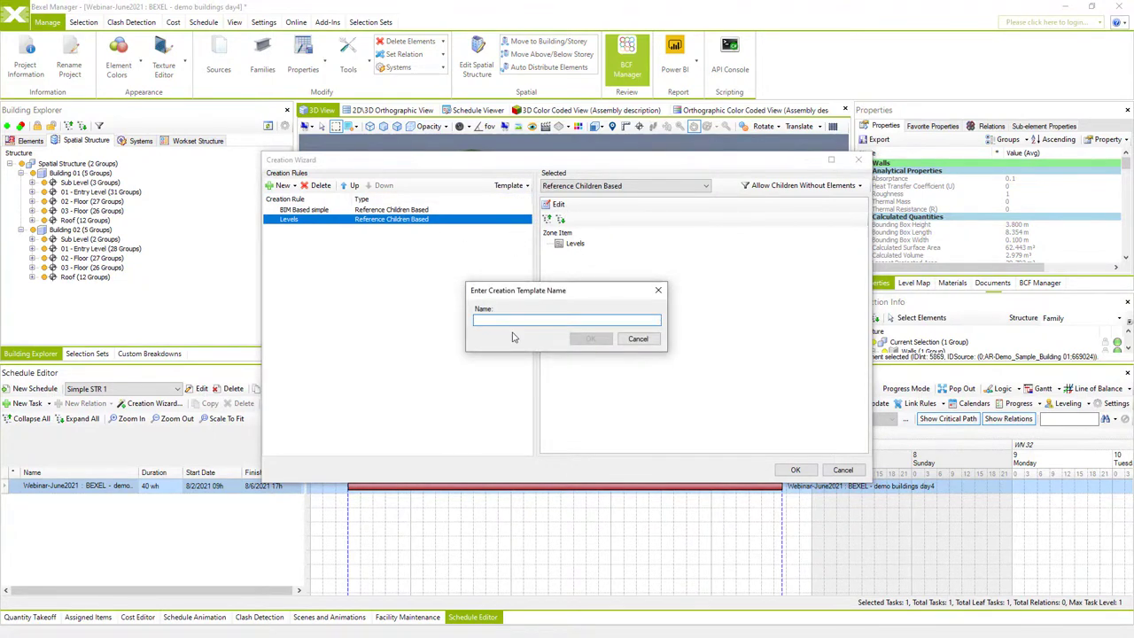
text(1 BIM based - levels)
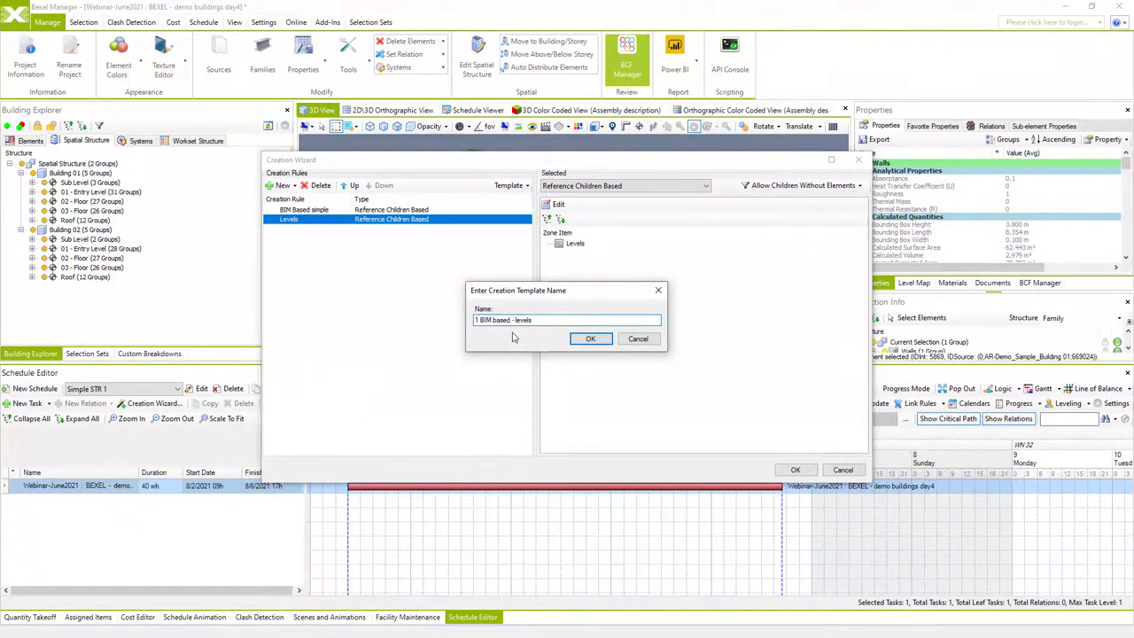
click(590, 338)
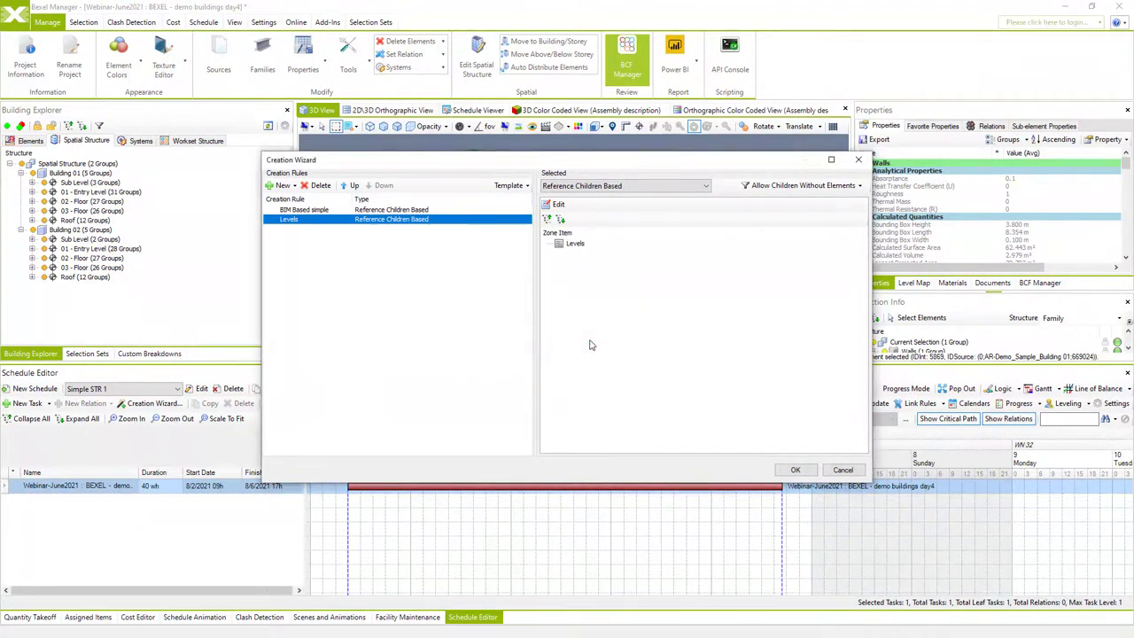
Generate the schedule tasks from the creation rules and expand the Structural Foundations, Beams and Slabs tasks for review.
click(795, 470)
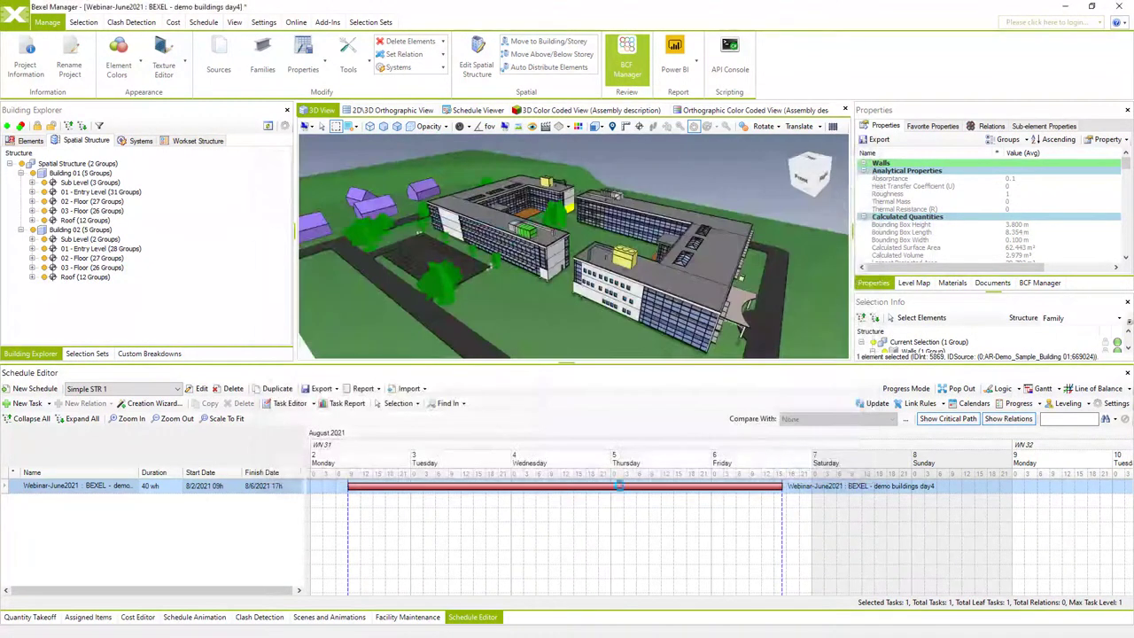
click(226, 418)
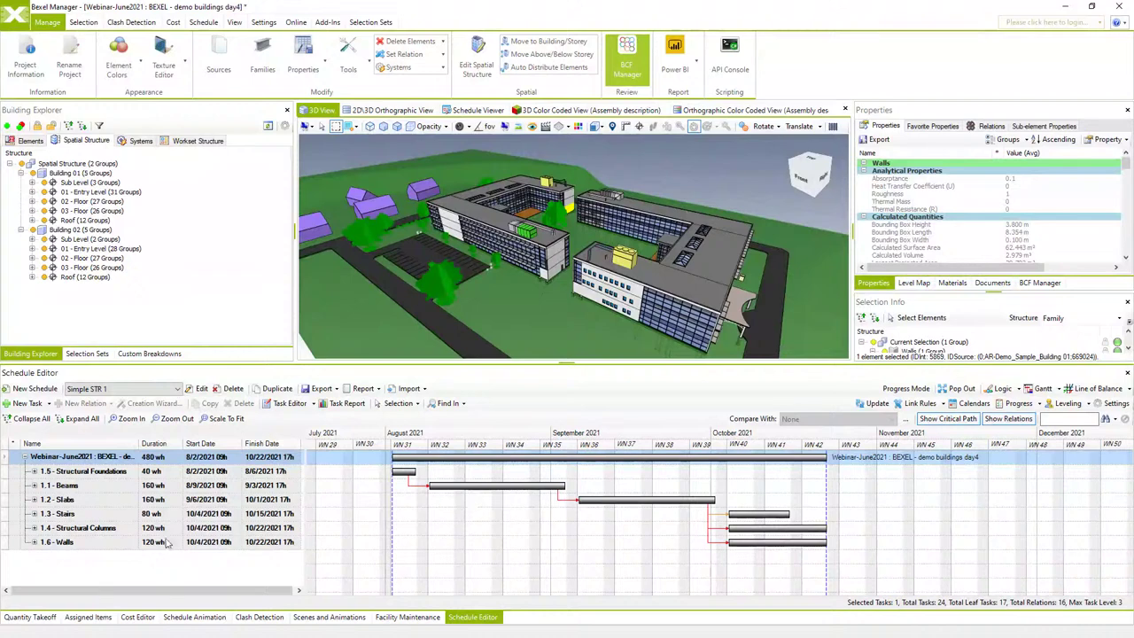
click(34, 471)
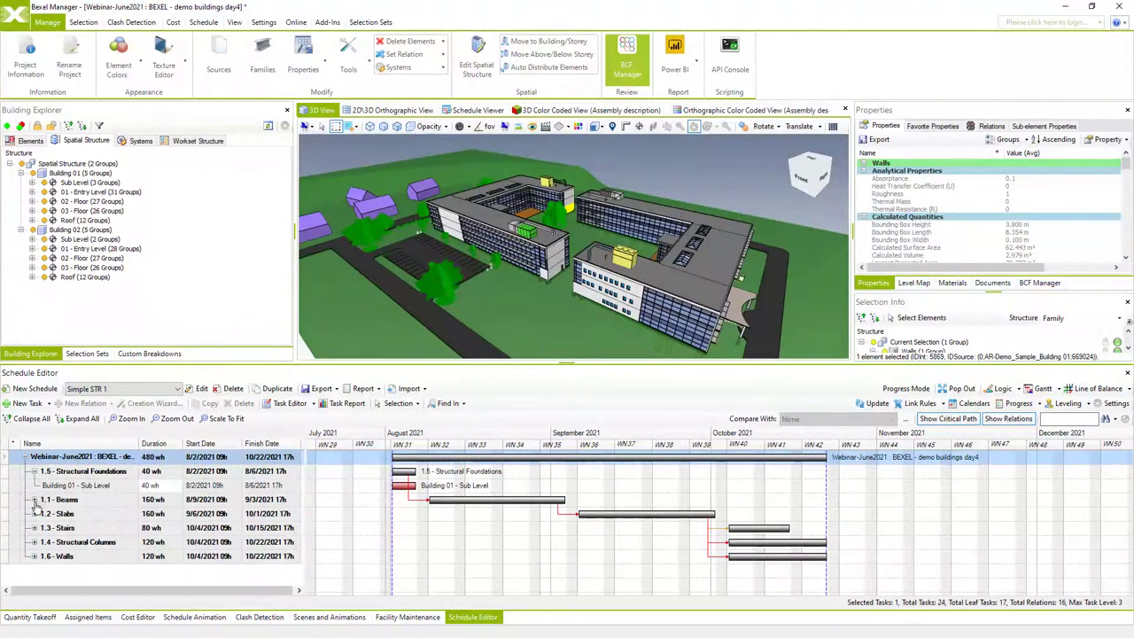
click(34, 500)
scroll(46, 514, down, 1)
click(35, 535)
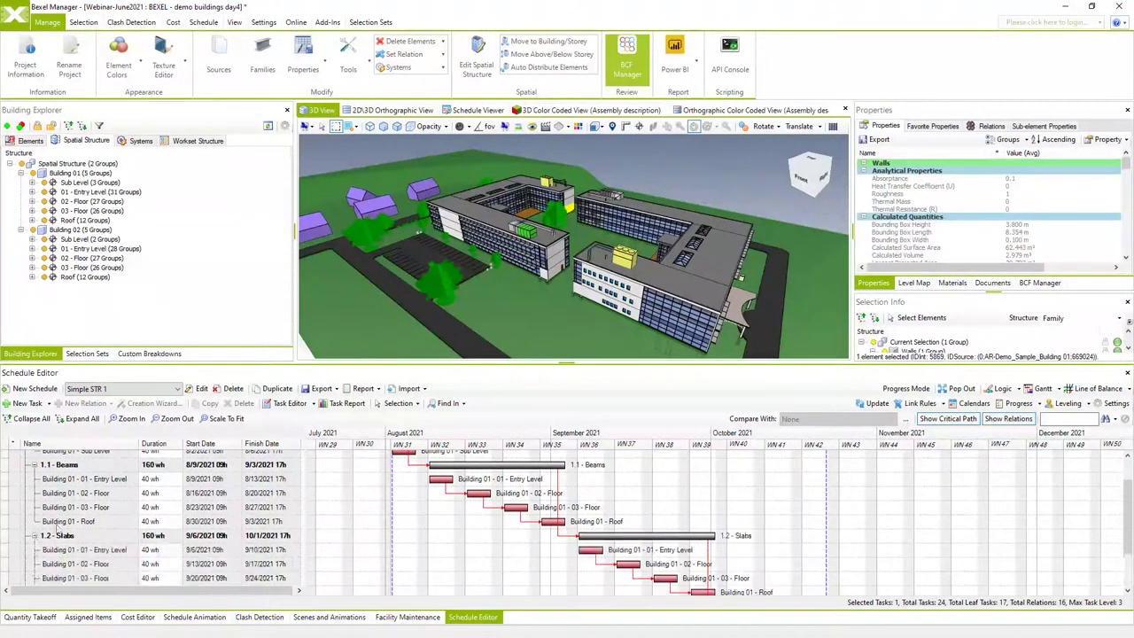
scroll(78, 522, down, 2)
scroll(77, 522, up, 3)
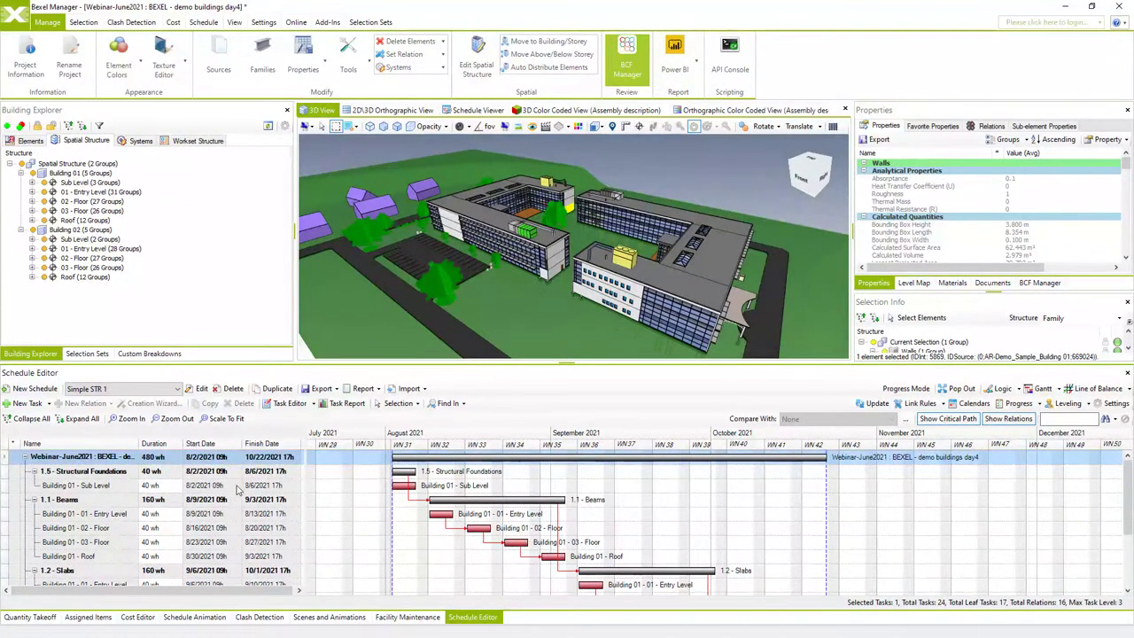
Update the schedule animation and look over its legend settings in the Schedule Viewer without changing them.
click(194, 617)
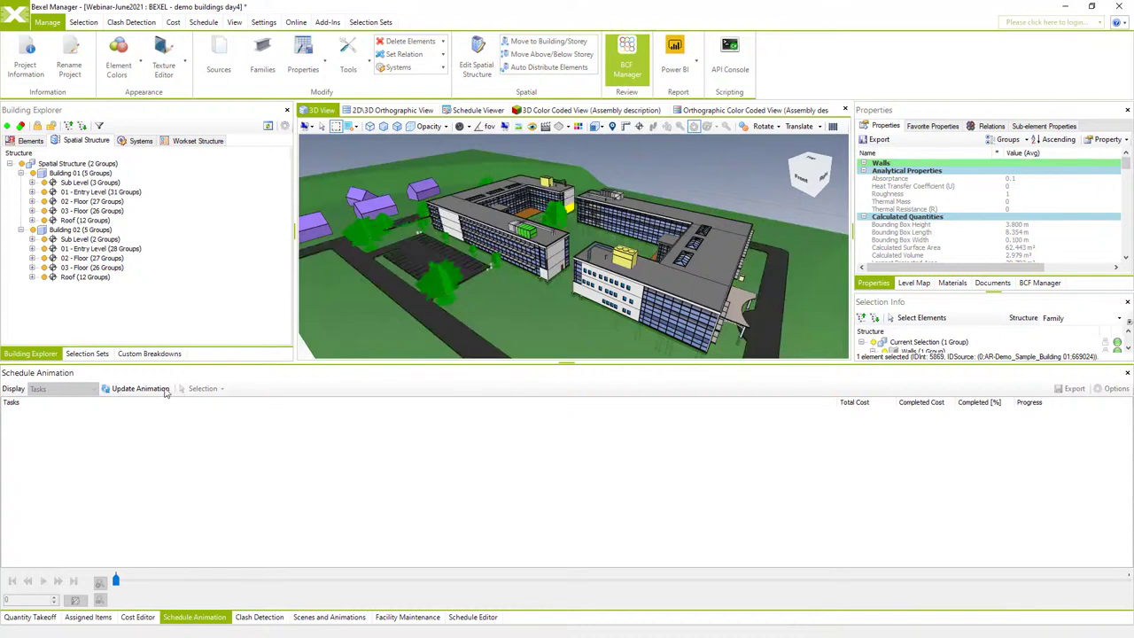
click(159, 389)
drag(431, 278, 434, 189)
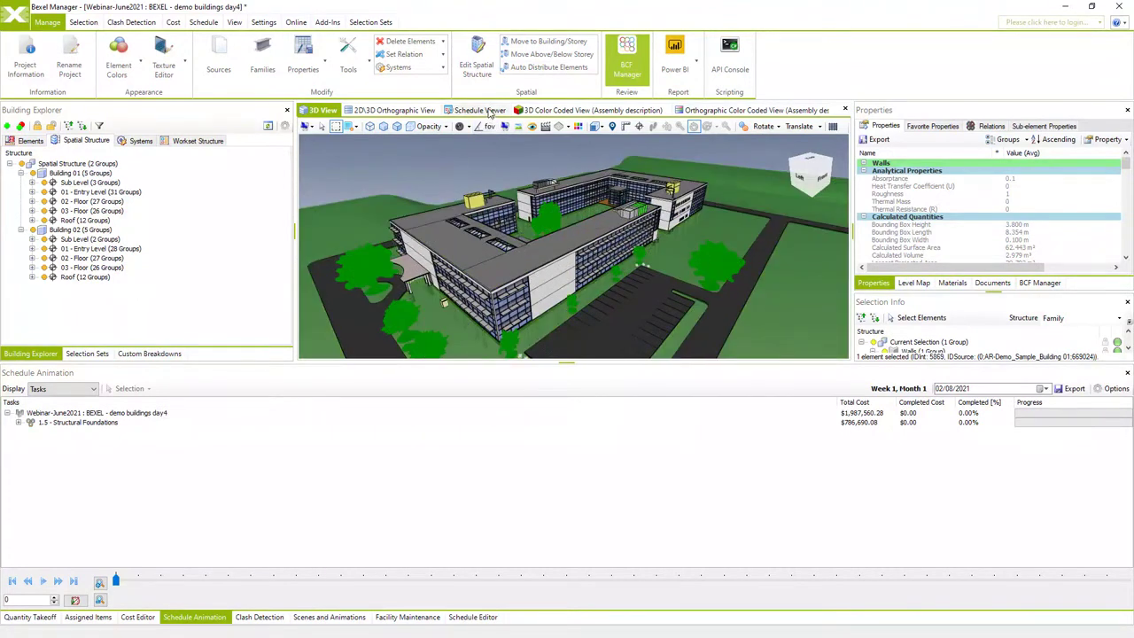
click(483, 109)
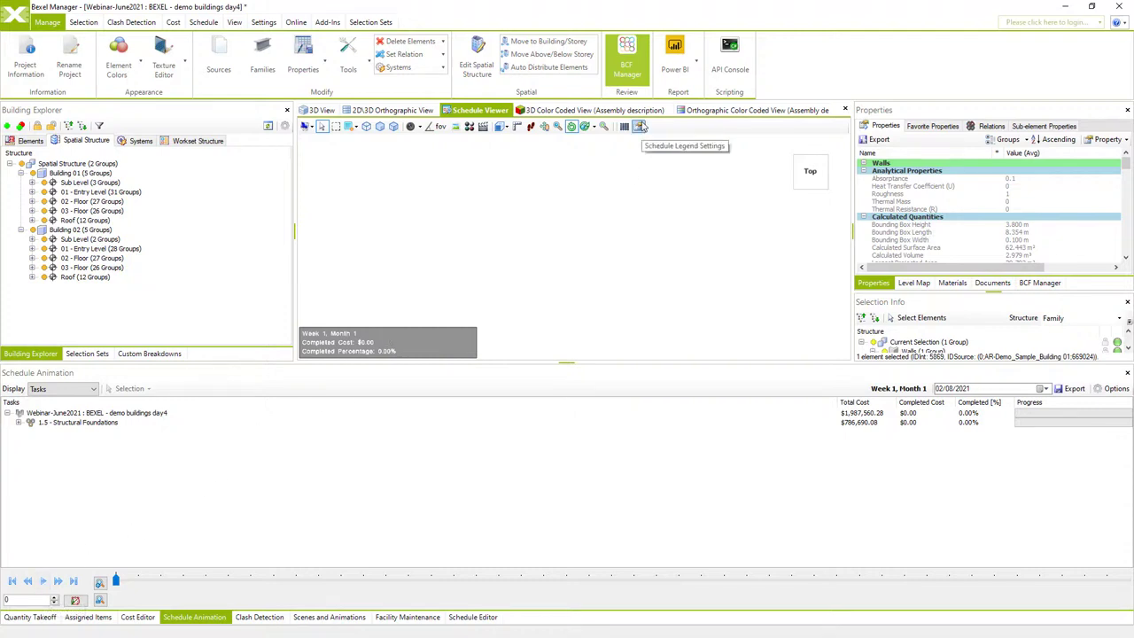
click(640, 126)
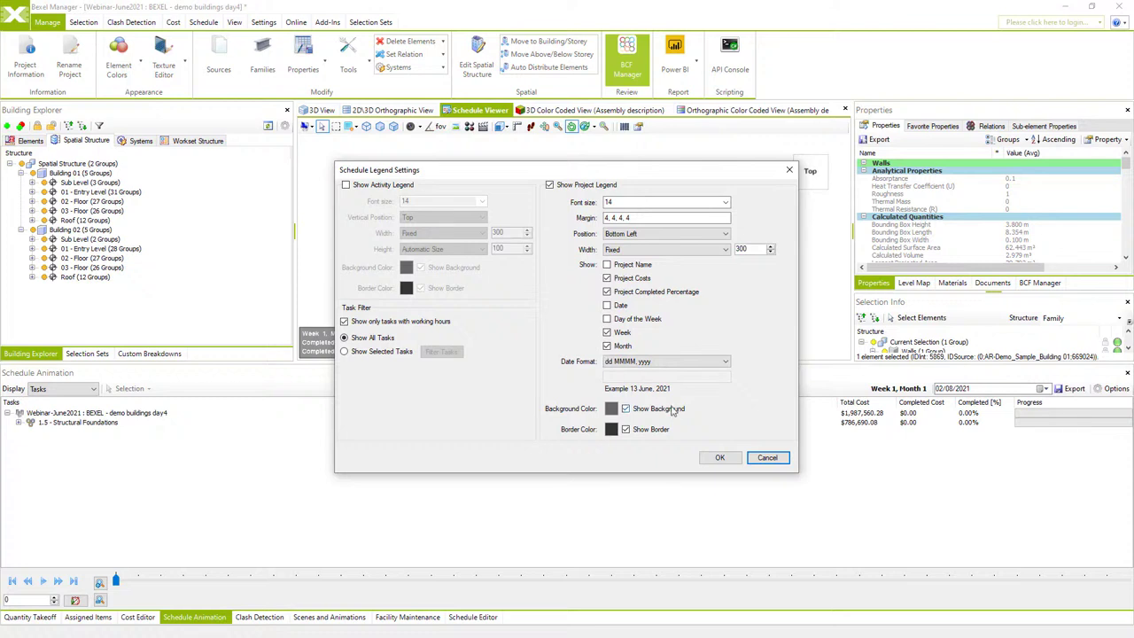
click(766, 457)
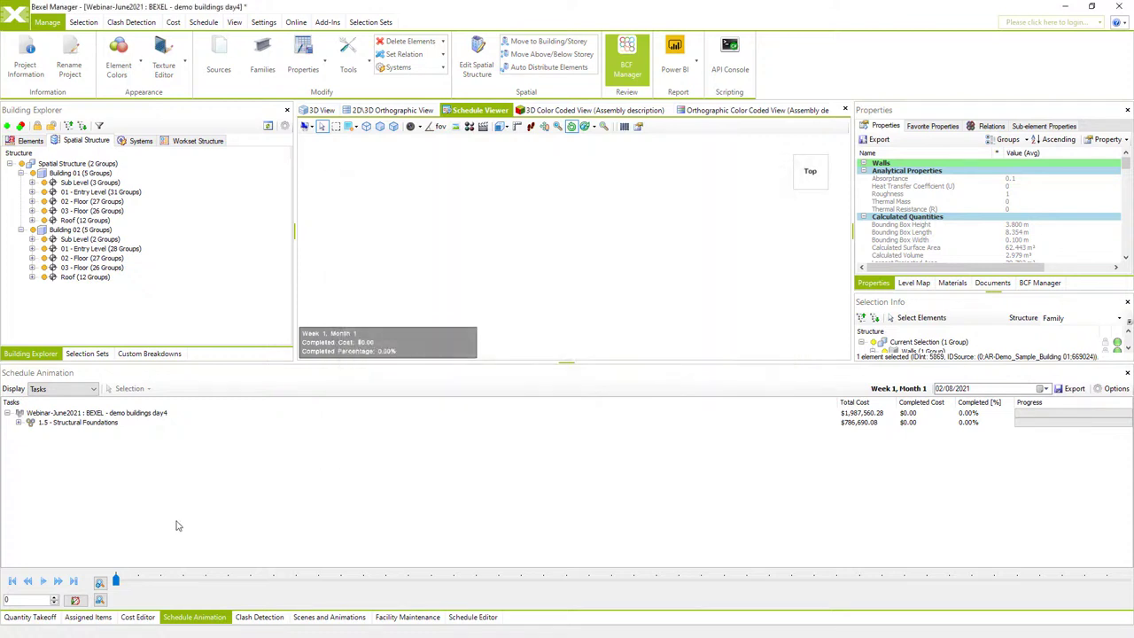
Play the schedule animation in stages and examine the construction sequence of the foundations, beams and slabs in the 3D model.
click(43, 582)
click(47, 581)
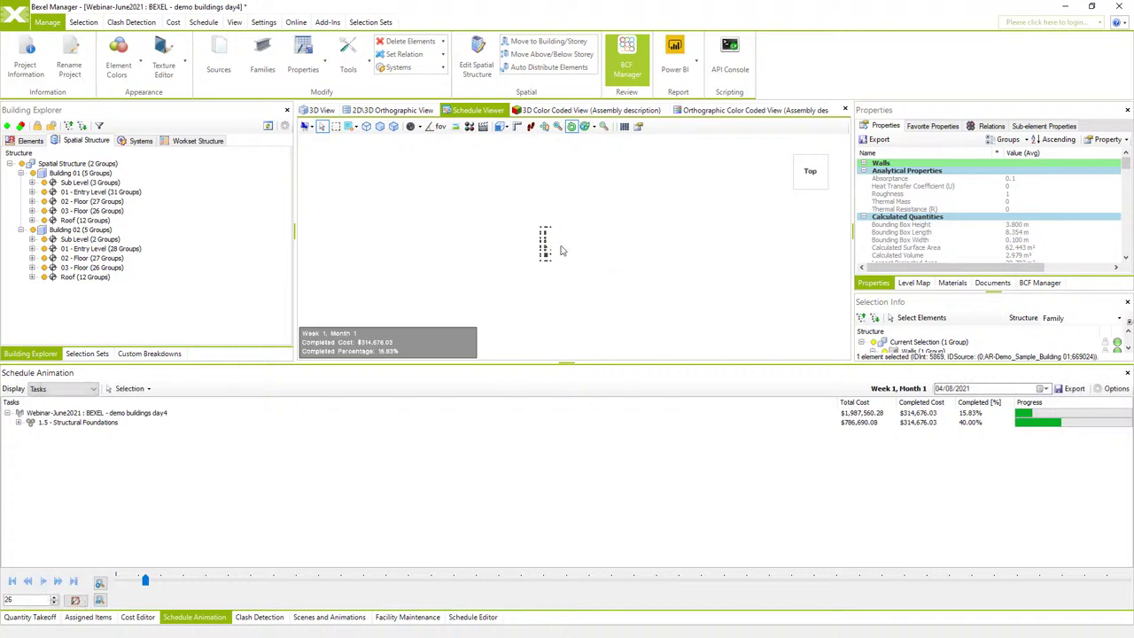
mouse_move(577, 256)
mouse_down()
mouse_move(588, 228)
mouse_move(554, 263)
mouse_move(571, 255)
mouse_up()
click(44, 581)
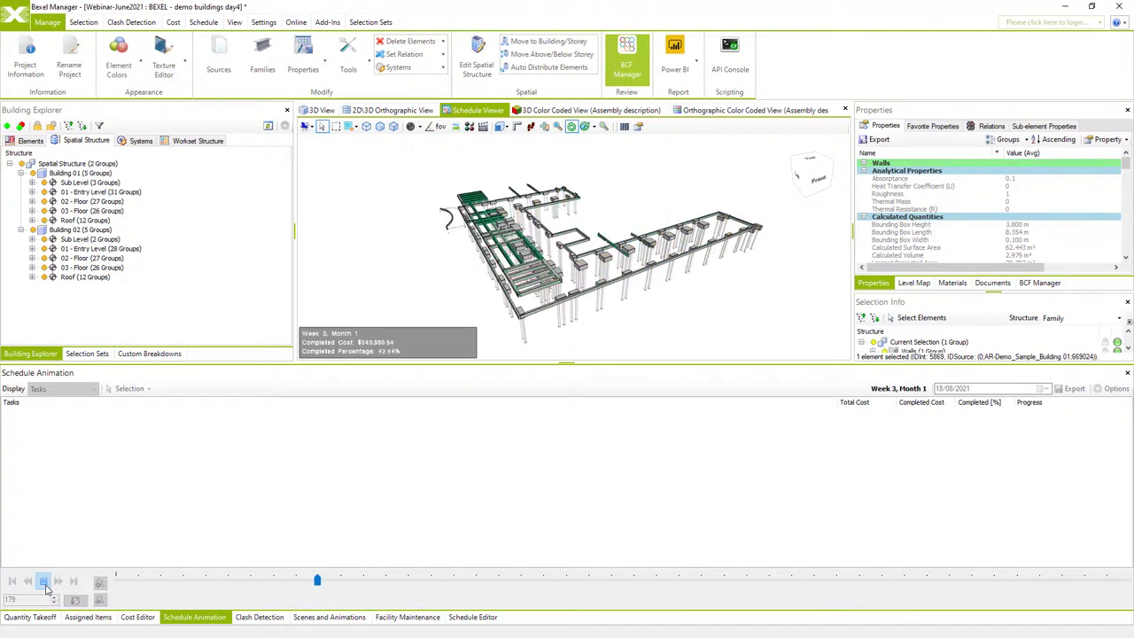
click(43, 581)
drag(498, 257, 499, 254)
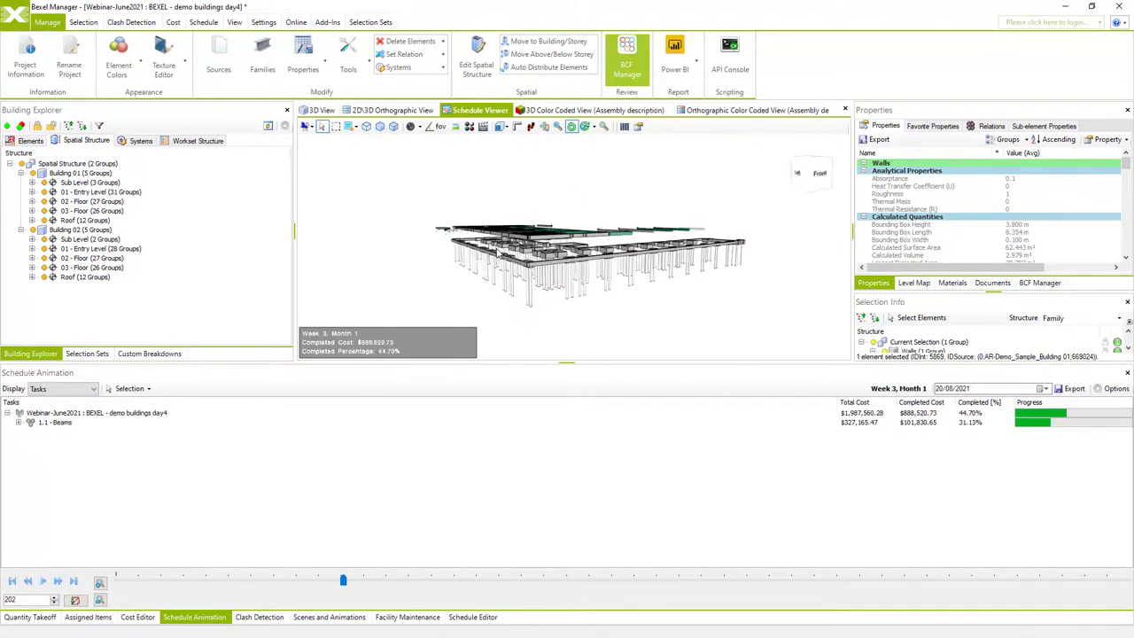
click(44, 581)
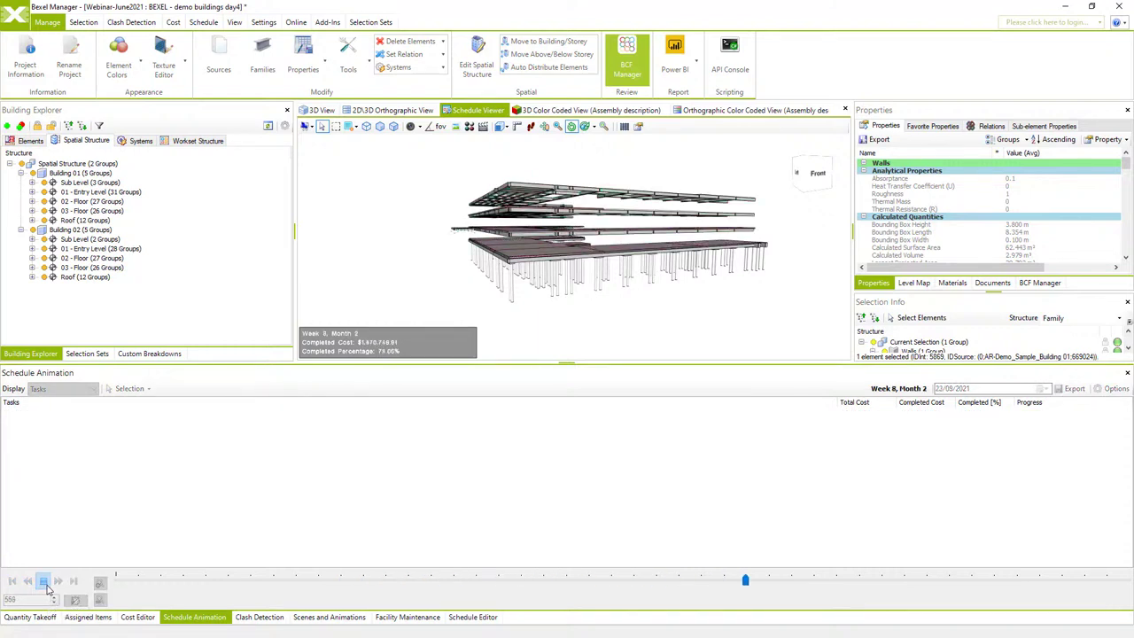
click(47, 585)
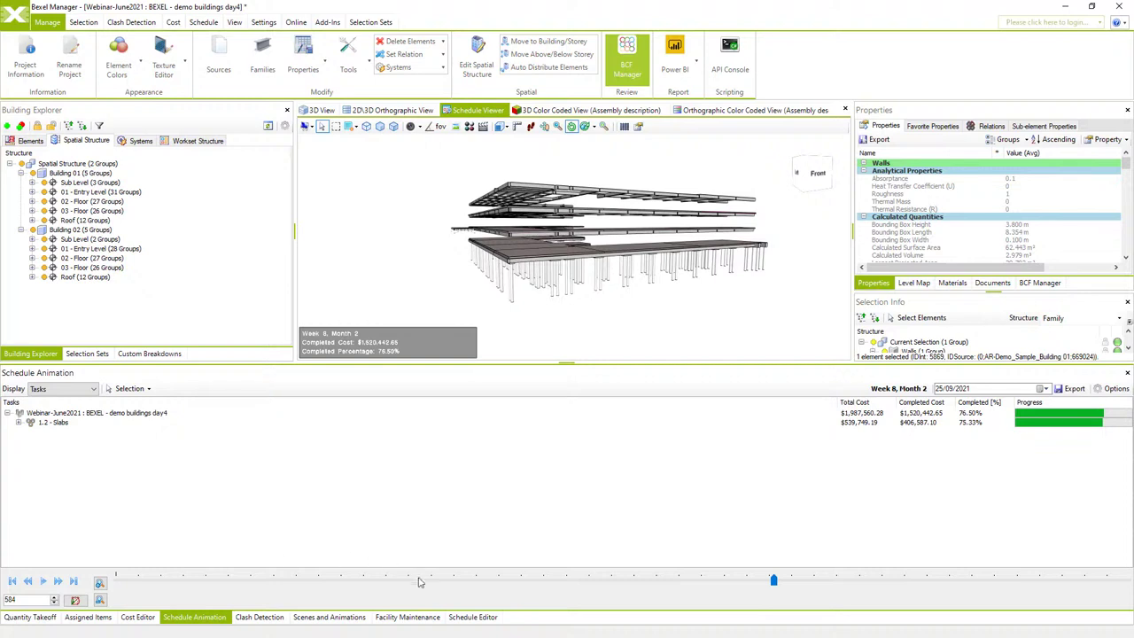
Enable Copy To Children for all relations in the BIM Based simple methodology and save the methodology.
click(470, 617)
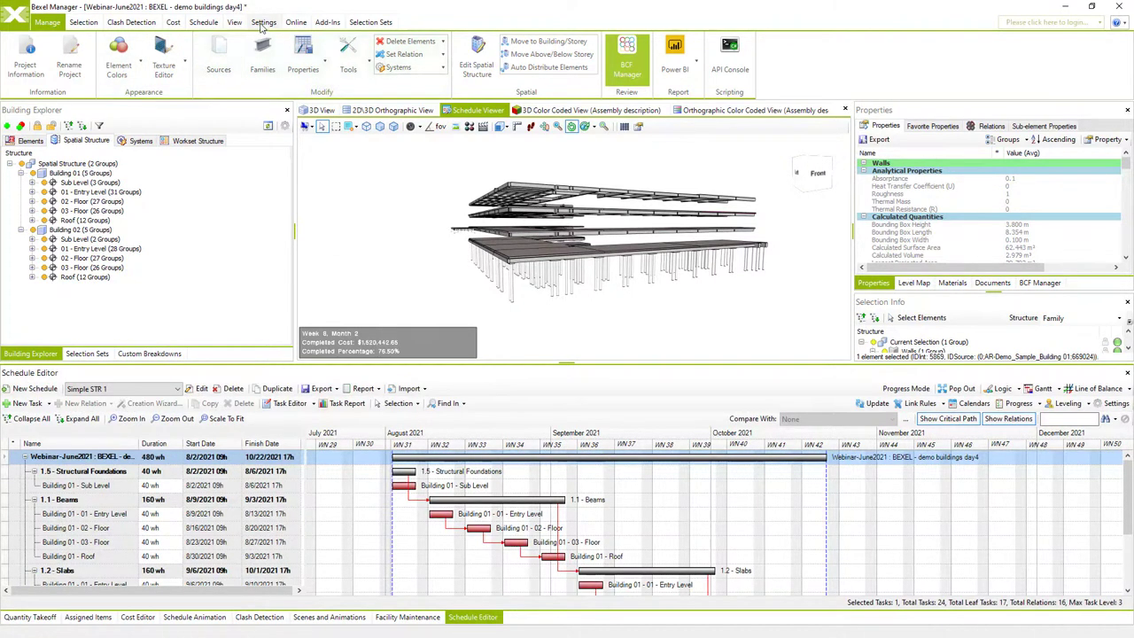
click(203, 22)
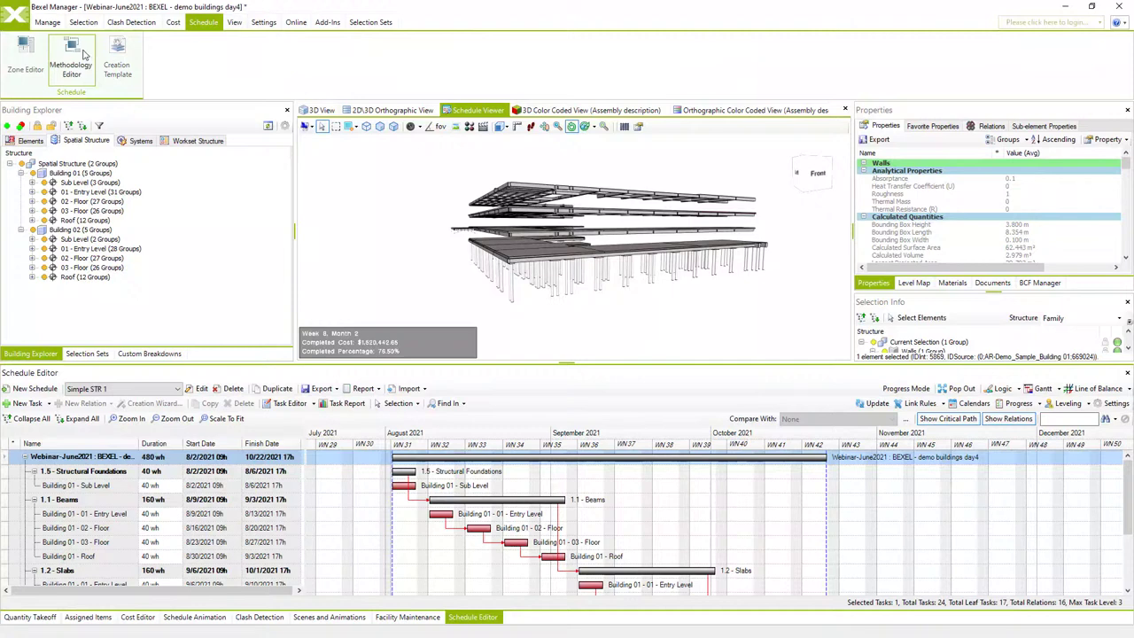
click(78, 61)
click(880, 62)
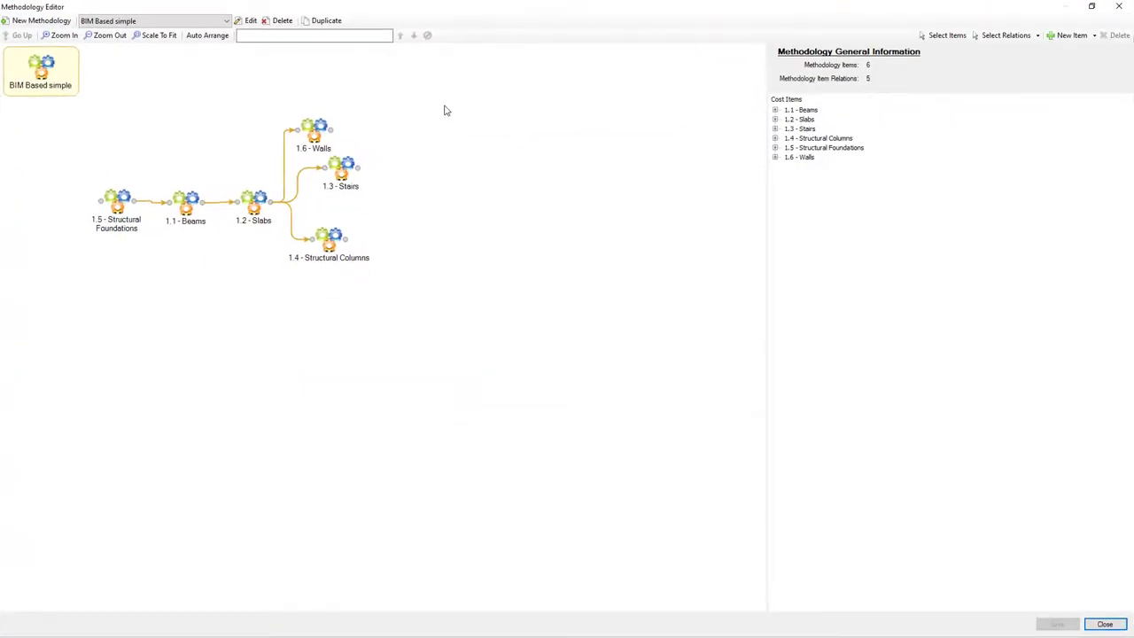
drag(442, 103, 92, 337)
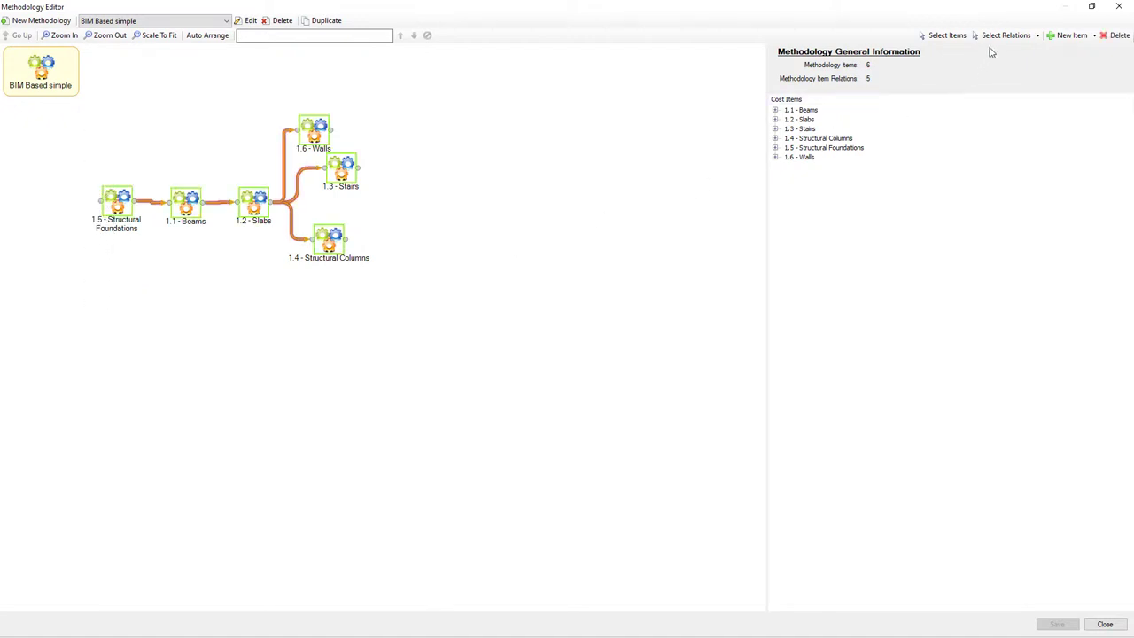
click(1003, 35)
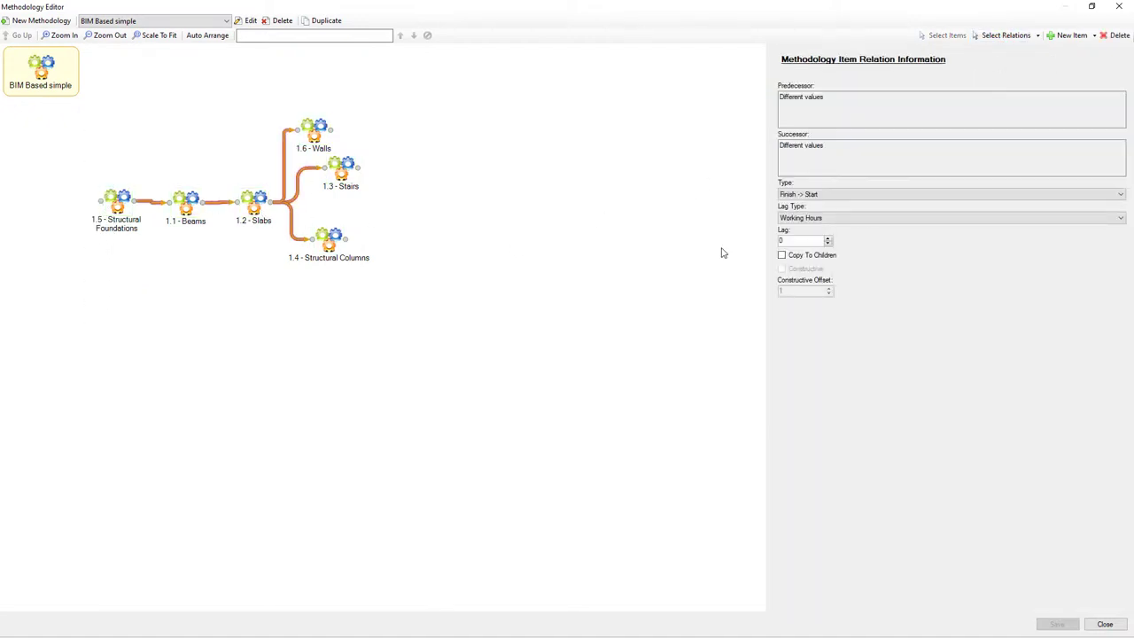
click(783, 255)
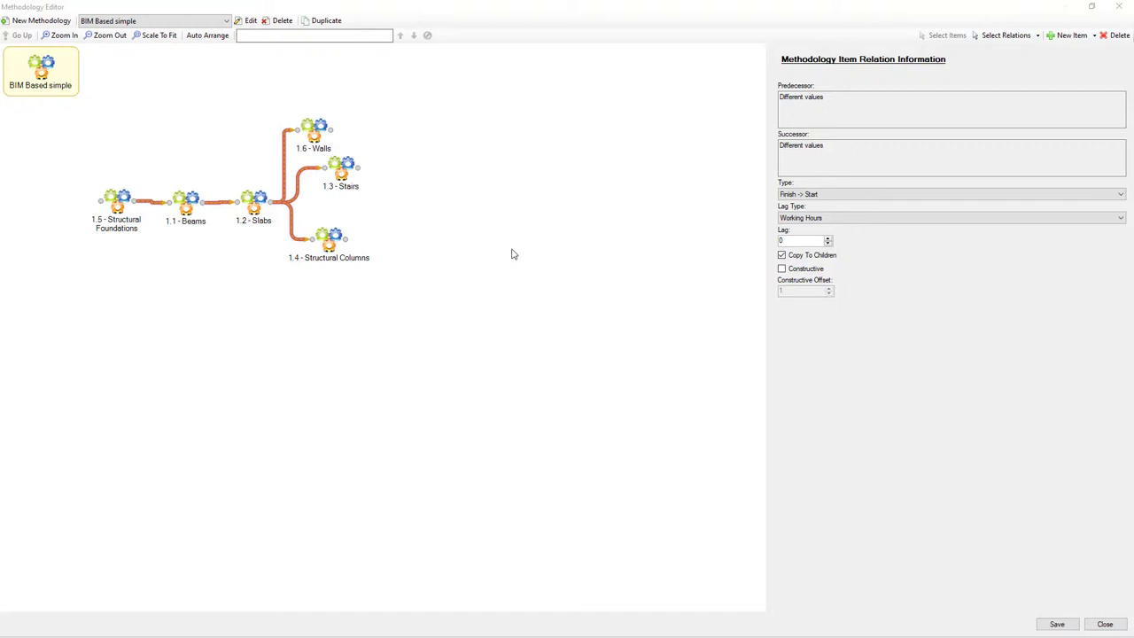
click(513, 254)
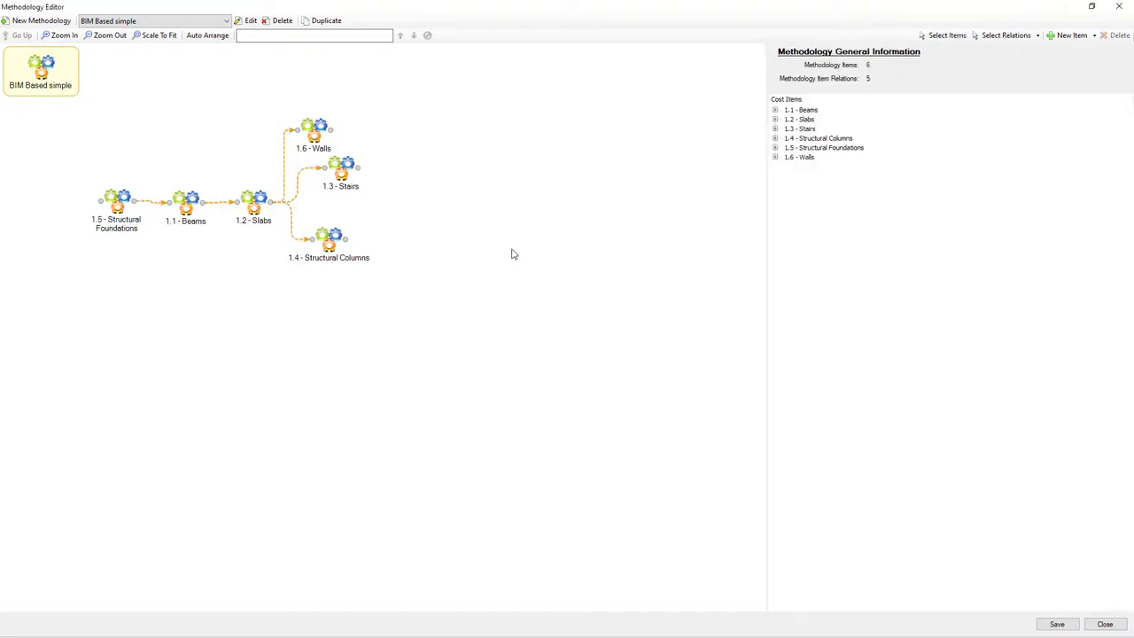
click(1056, 624)
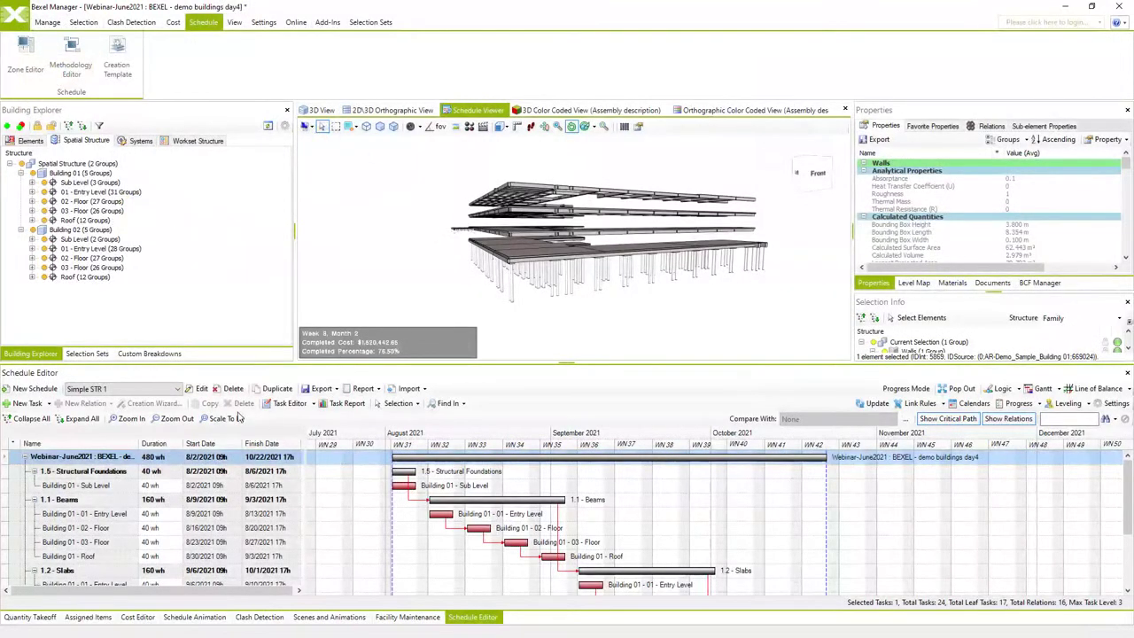
Create a new schedule named "Simple STR 2" with the cost version "BIM based with prices".
click(40, 390)
text(Simple STR 2)
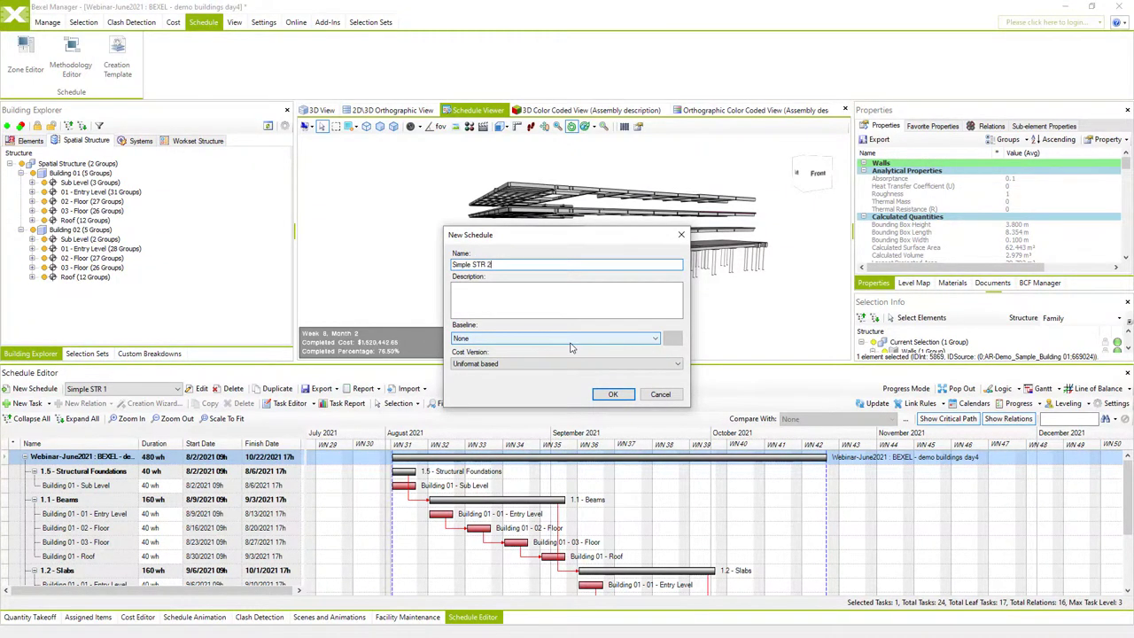
click(678, 364)
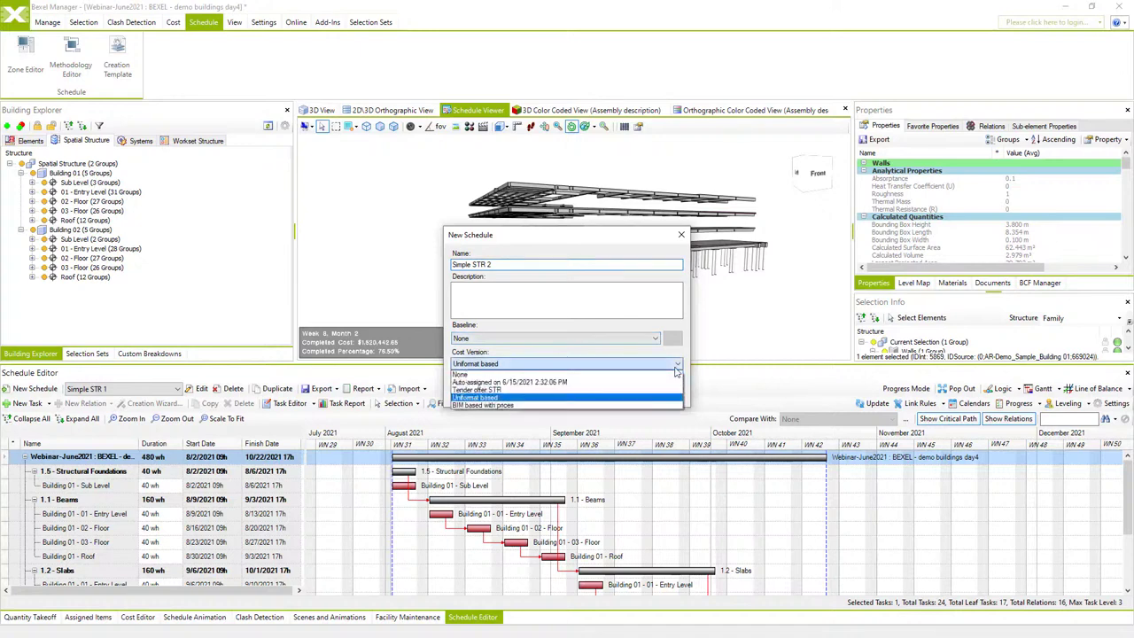
click(523, 405)
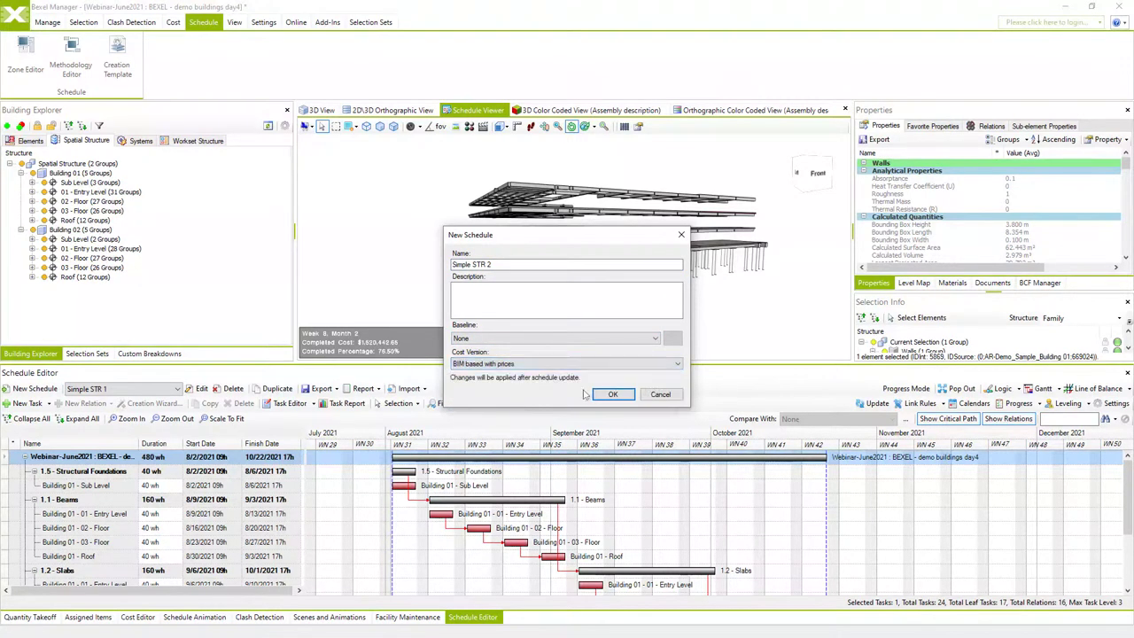
click(611, 395)
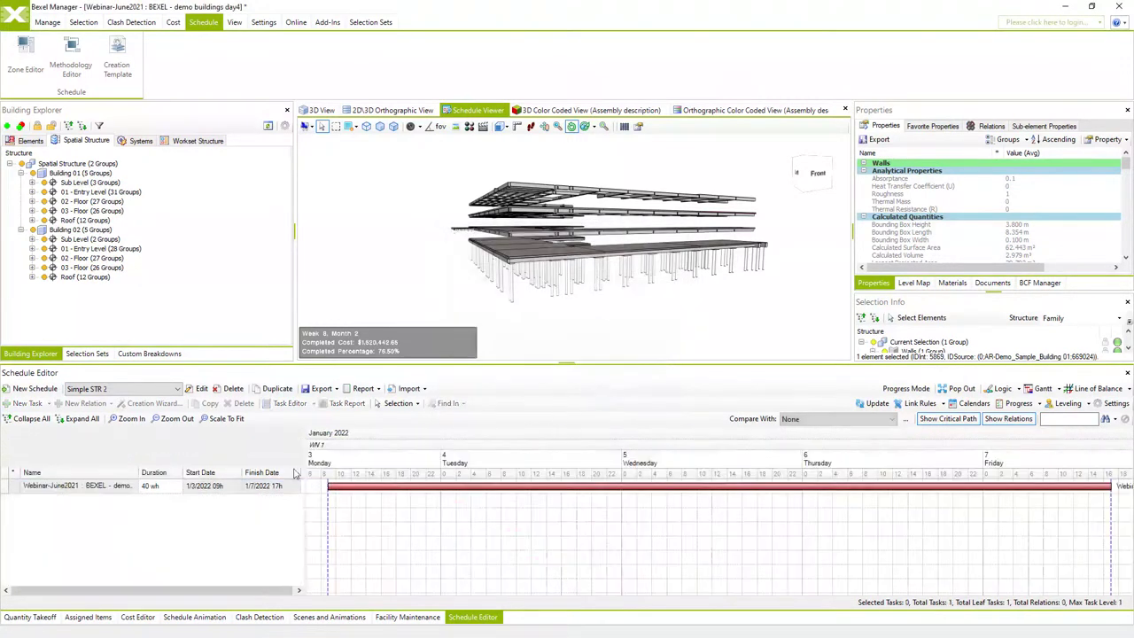
Generate the tasks under the Simple STR 2 root task with the Creation Wizard, using the "1 BIM based - levels" template.
right_click(106, 486)
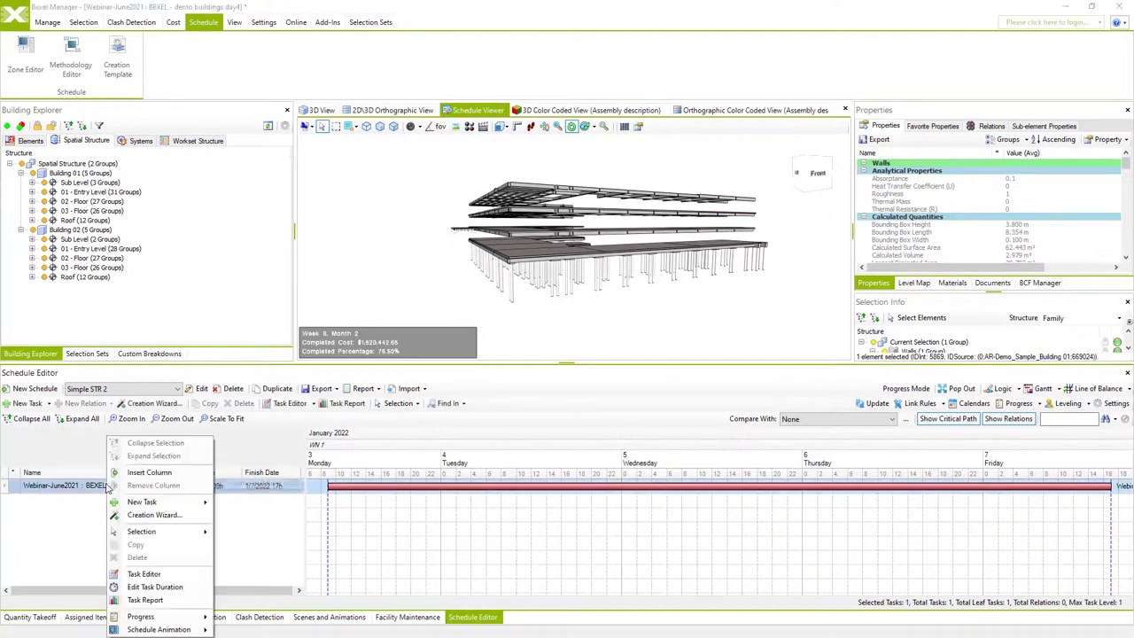
click(152, 515)
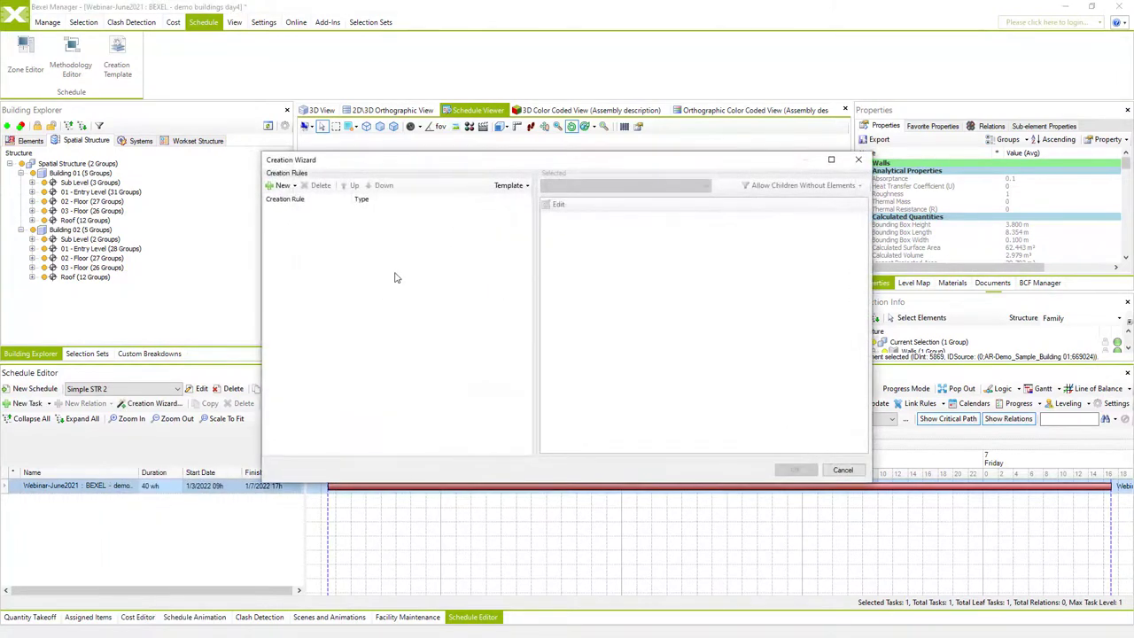
click(510, 187)
click(519, 212)
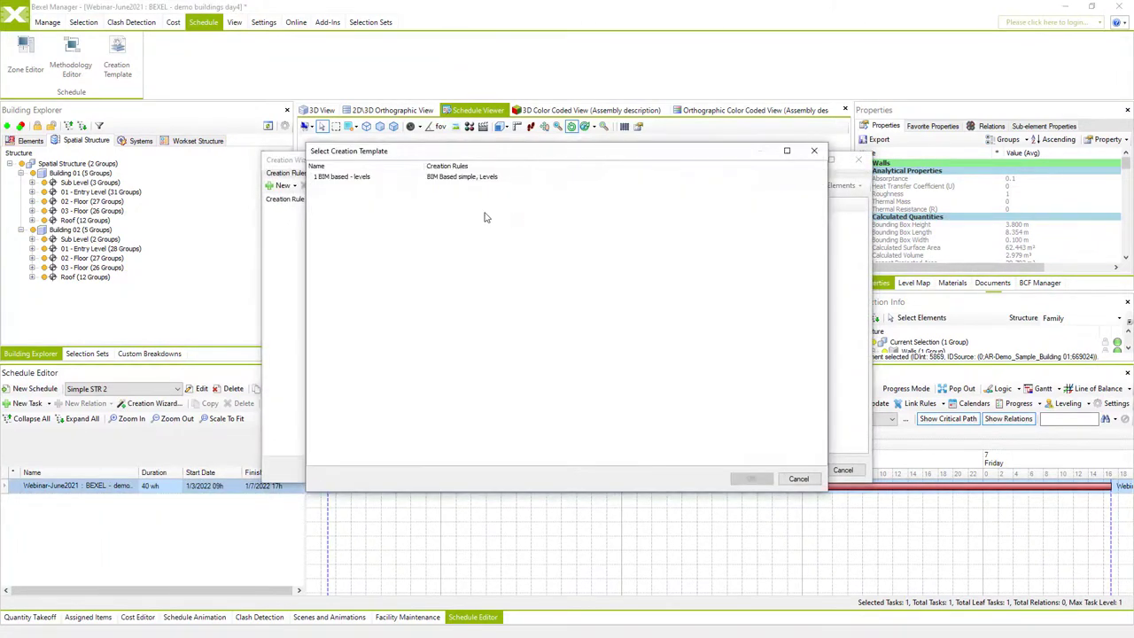
click(353, 178)
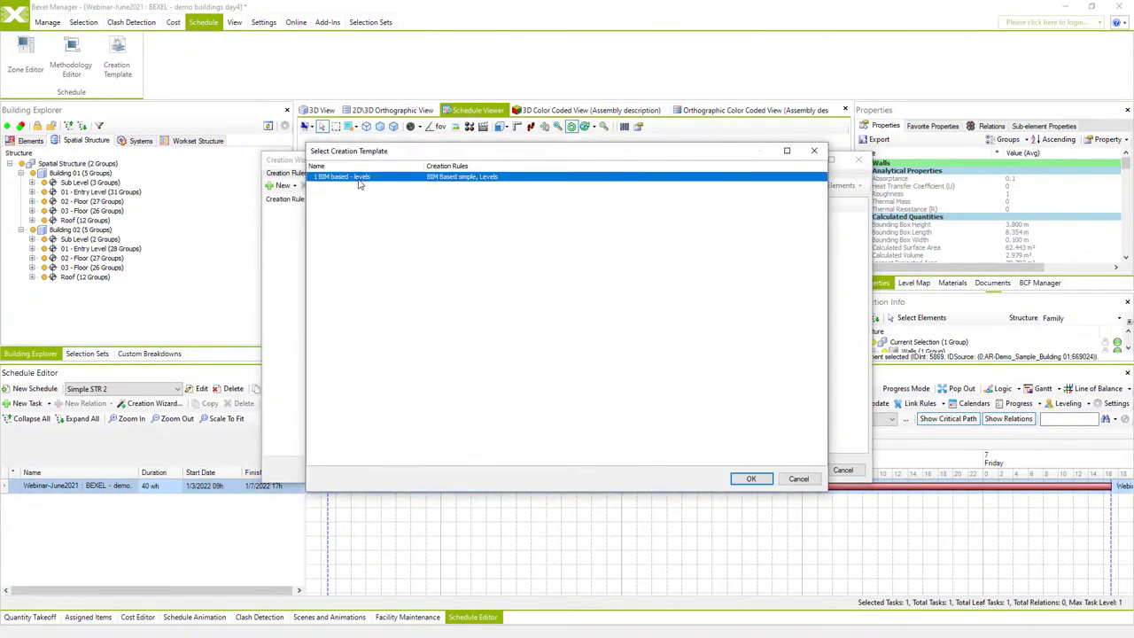
click(749, 479)
click(795, 471)
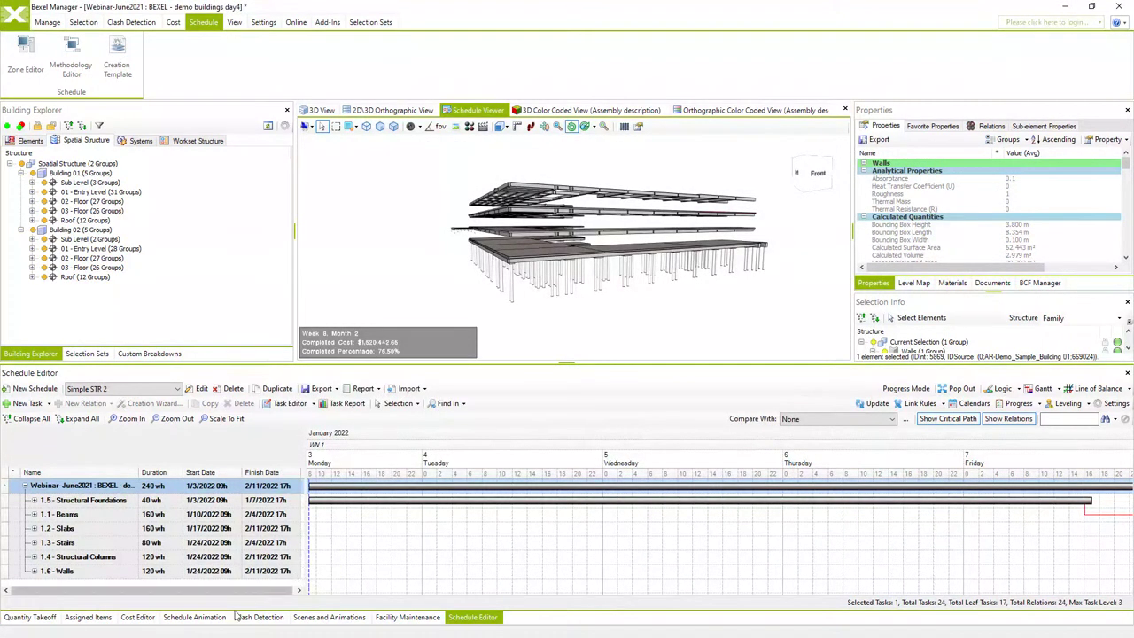
Examine the generated tasks and their relations in the enlarged Gantt chart with all levels expanded, and in the Line of Balance.
click(226, 419)
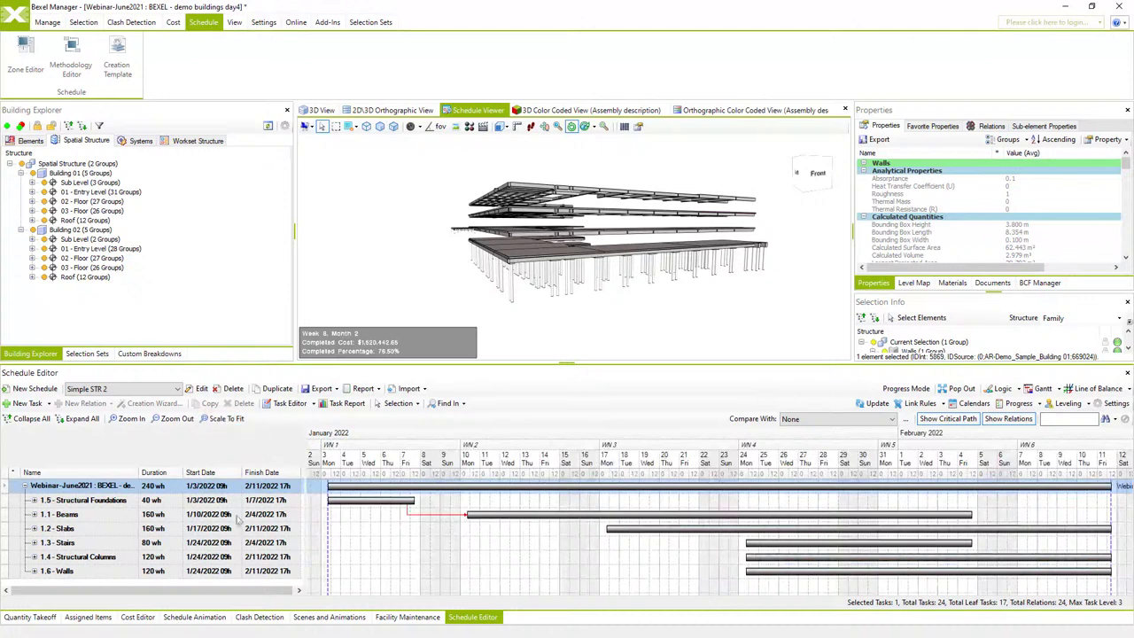
click(35, 514)
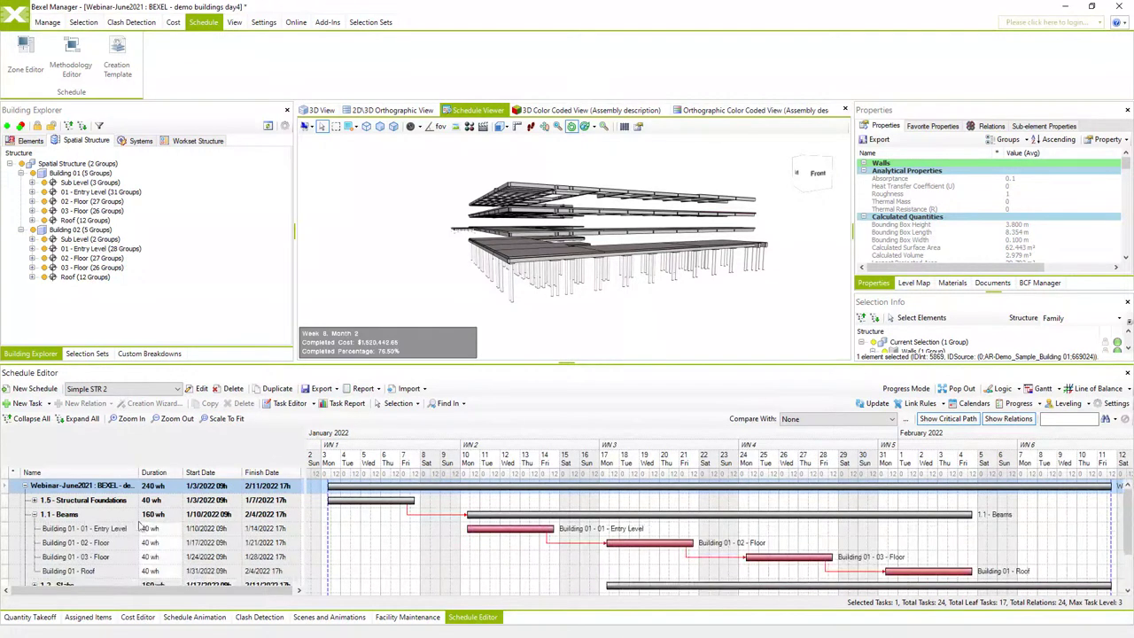
ctrl+scroll(536, 557, down, 2)
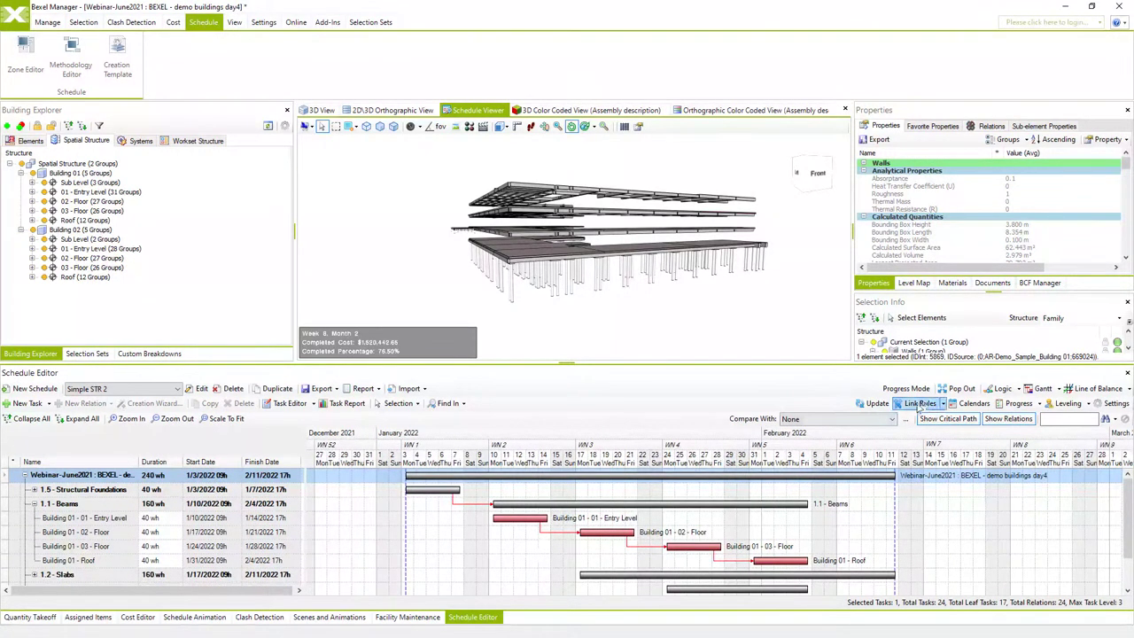
click(957, 388)
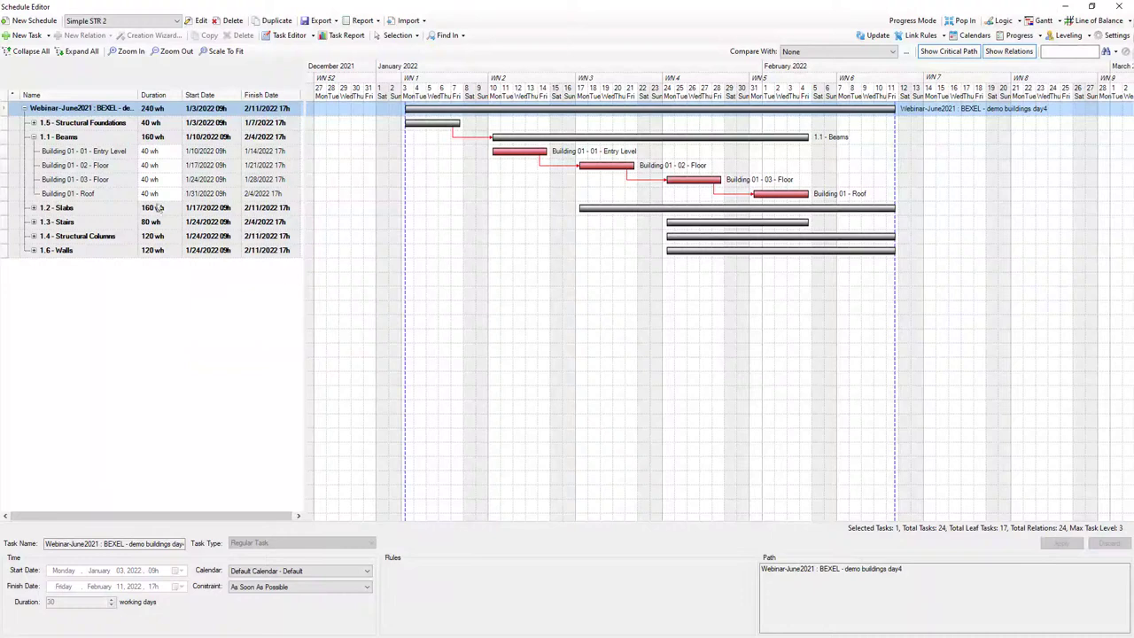
click(80, 51)
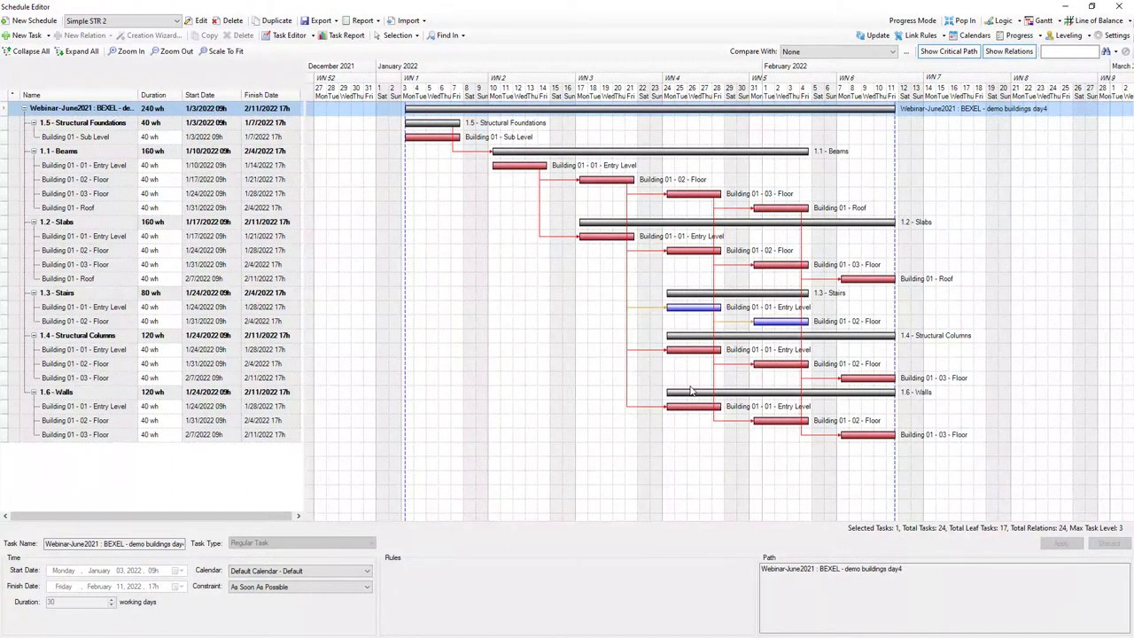
click(1097, 20)
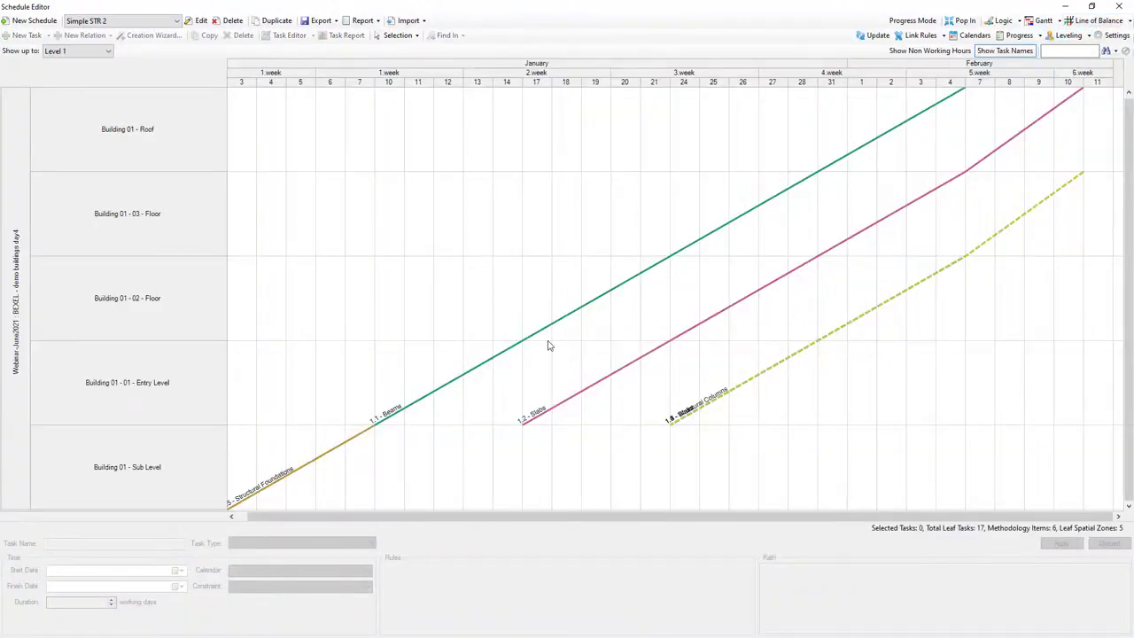
click(1039, 20)
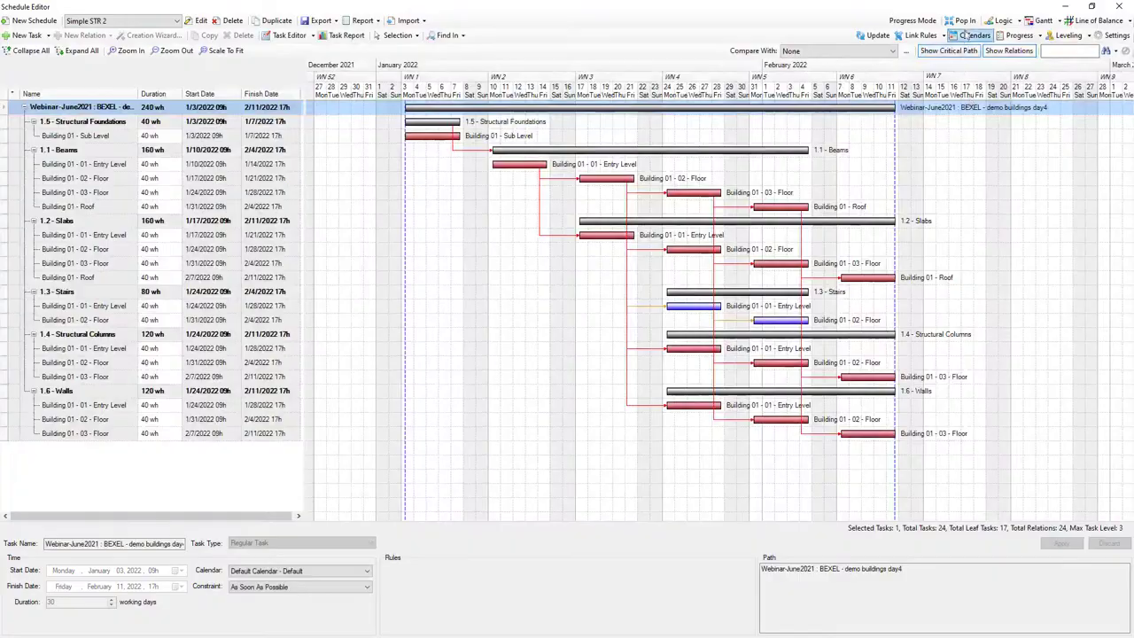
click(962, 20)
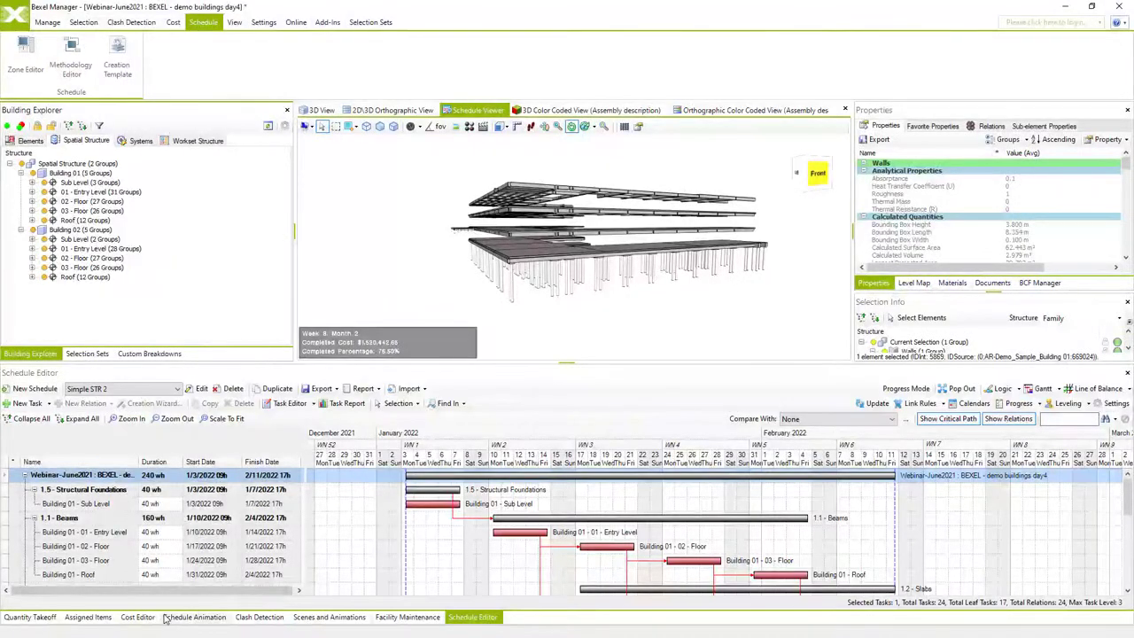
Update the schedule animation for Simple STR 2 and set its duration to 20 seconds with an hourly interval.
click(194, 617)
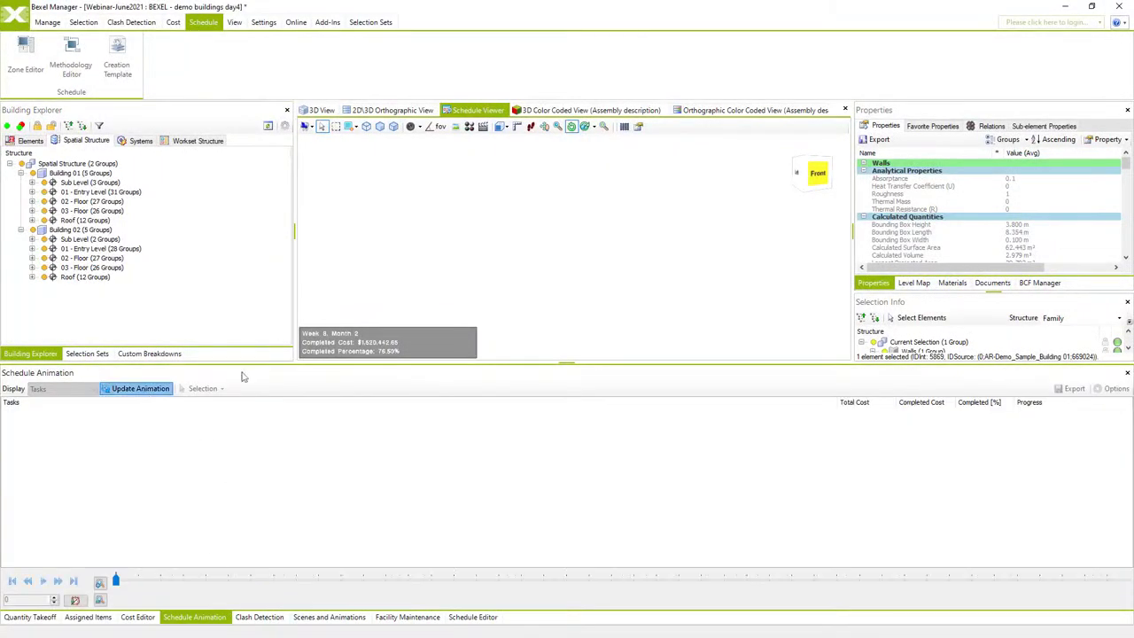
click(1112, 388)
click(433, 213)
key(BackSpace)
key(BackSpace)
text(20)
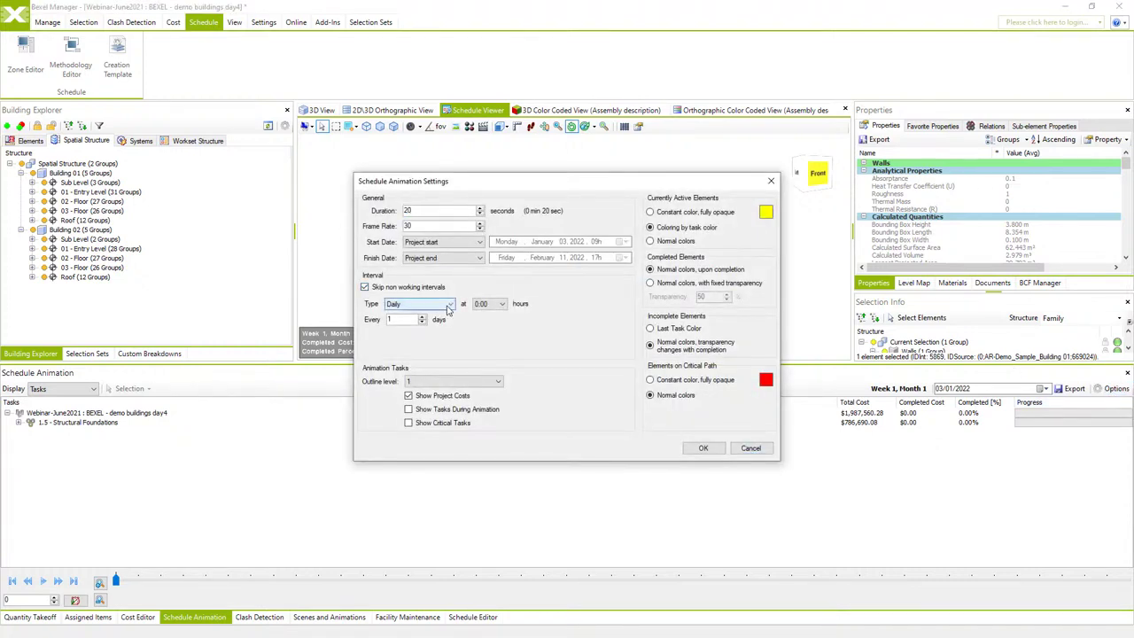
click(429, 304)
click(430, 316)
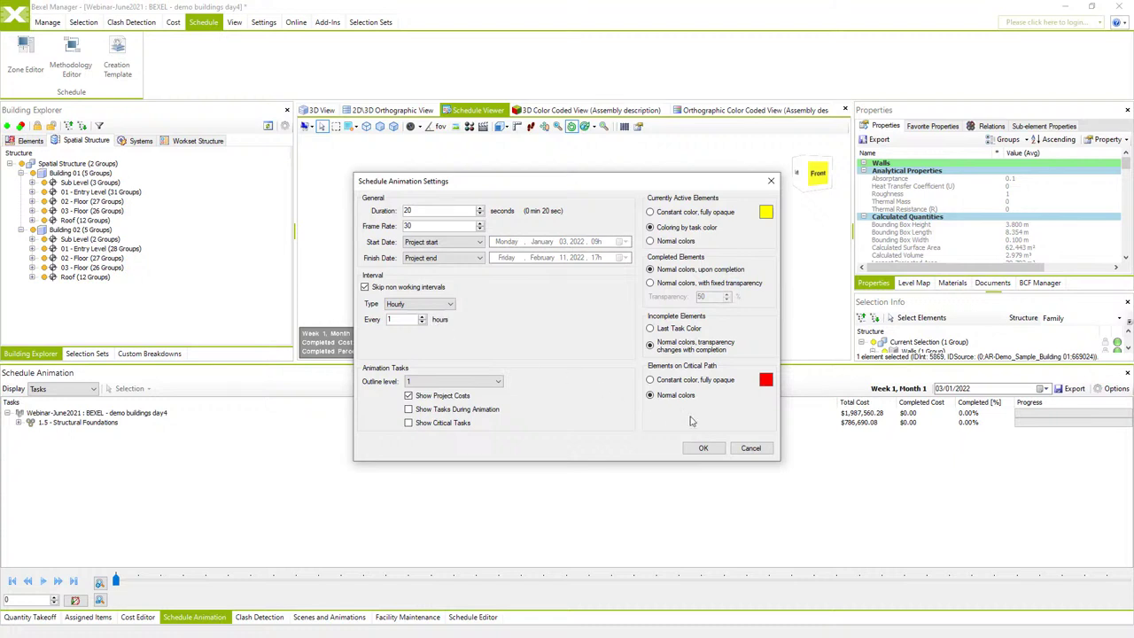
click(703, 448)
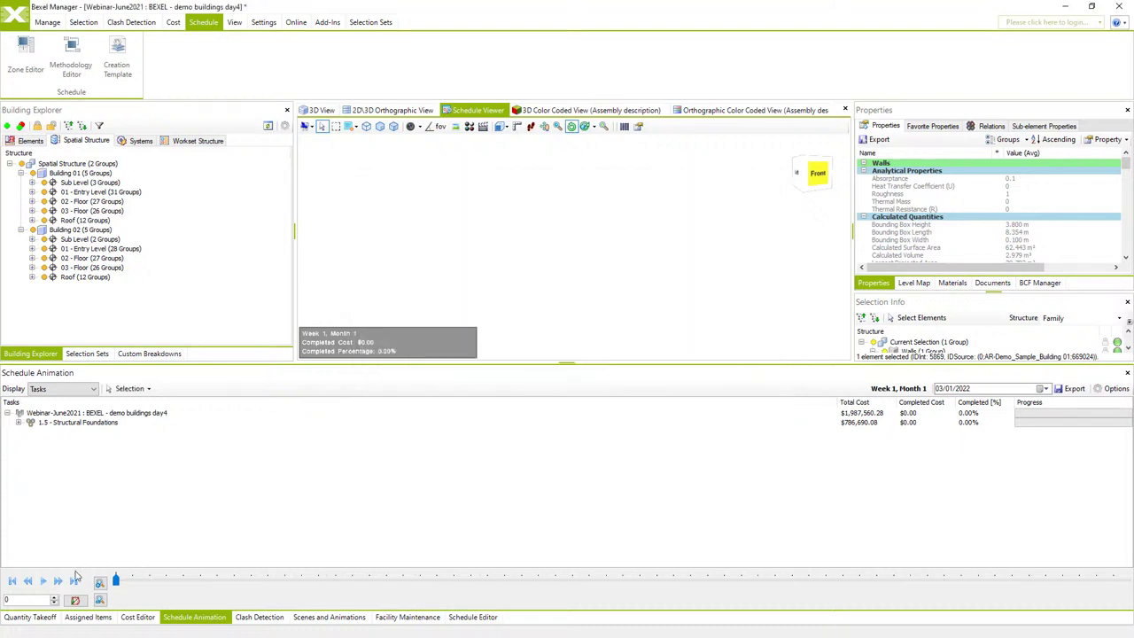
Play the Simple STR 2 animation and examine the construction sequence of the structure across the floors.
click(43, 580)
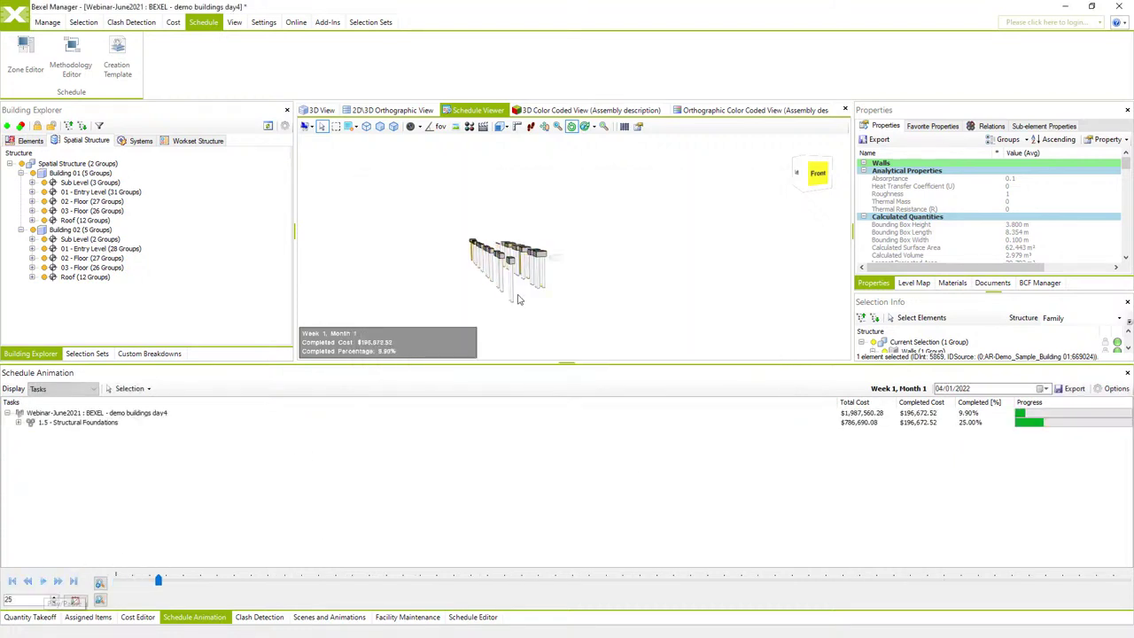
click(45, 582)
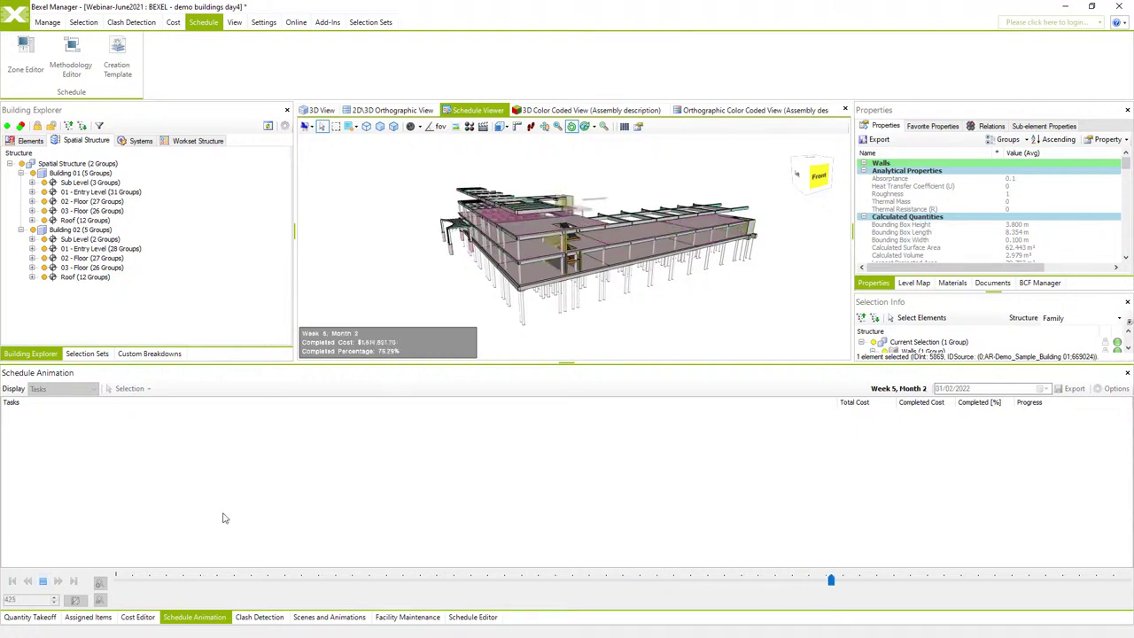
click(42, 580)
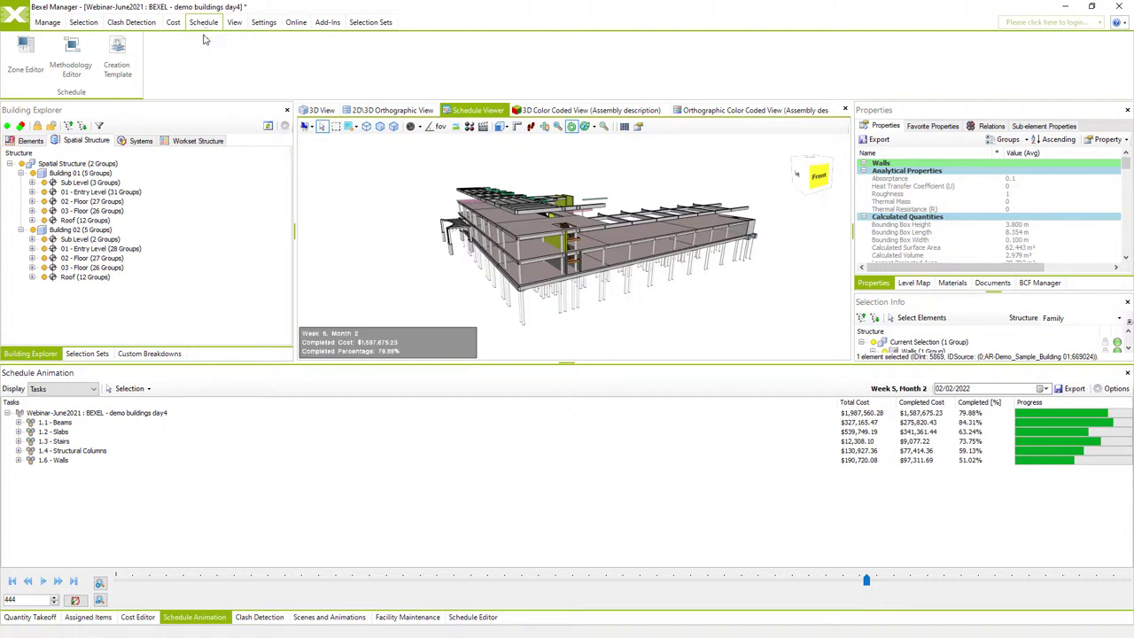
Add constructive finish-to-start relations with offset 1 from Walls and Structural Columns to Beams in the BIM Based simple methodology and save it.
click(85, 55)
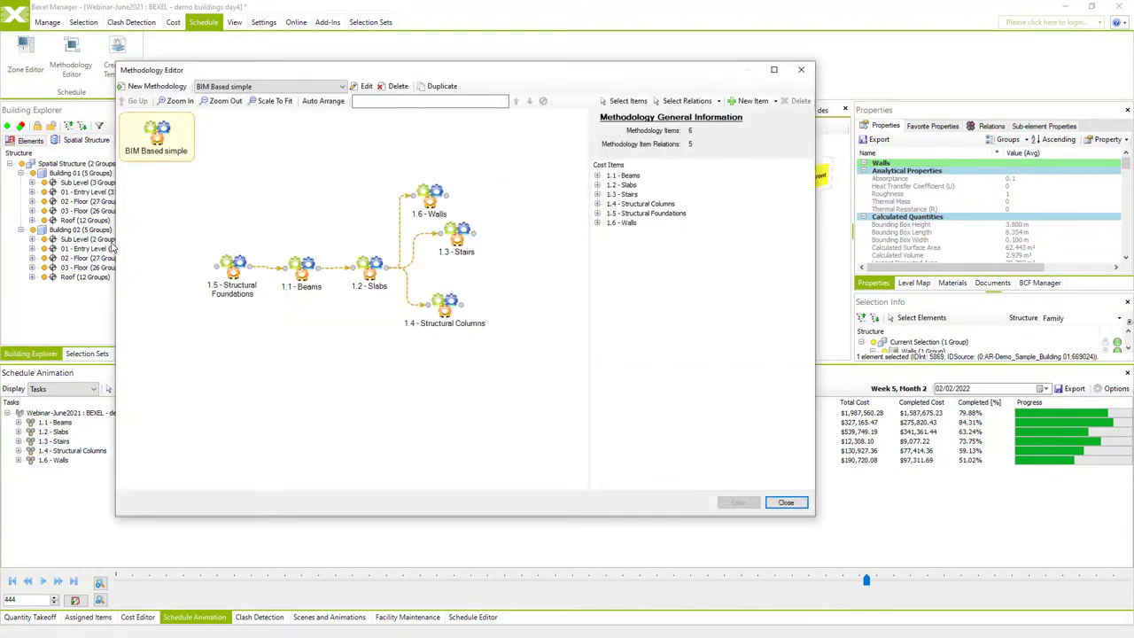
click(224, 266)
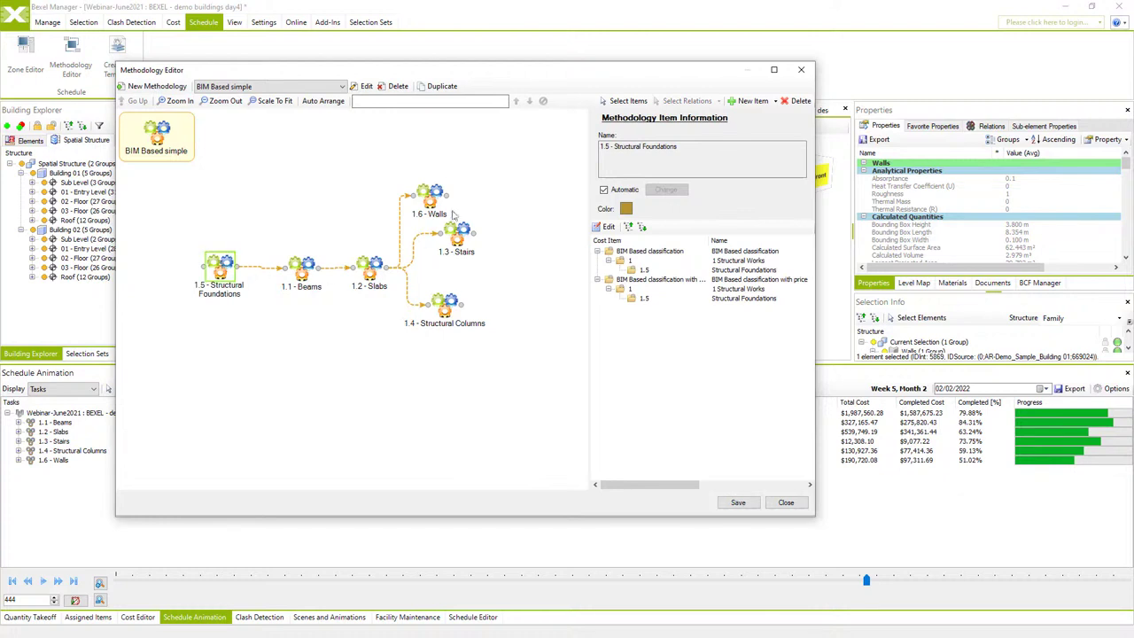
drag(450, 190, 300, 244)
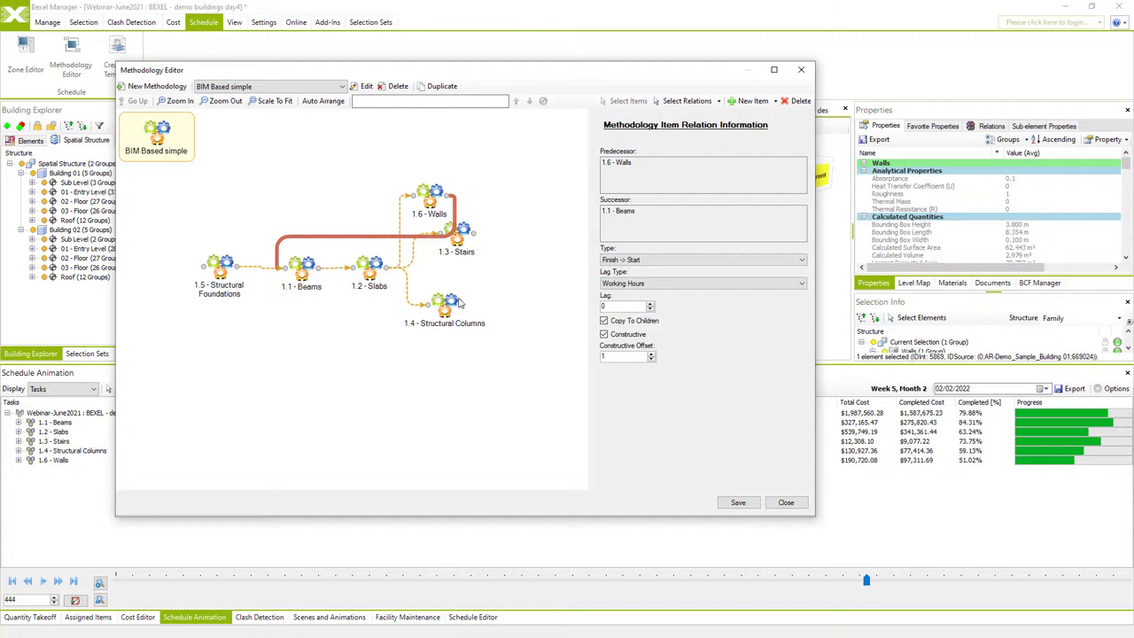
drag(459, 303, 298, 266)
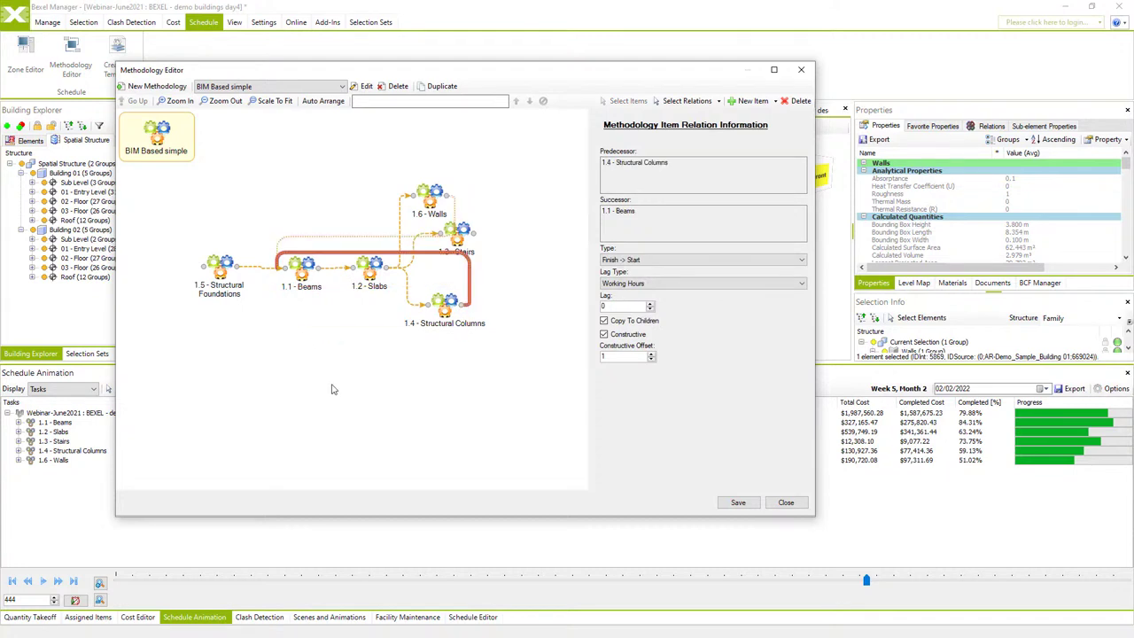
click(336, 371)
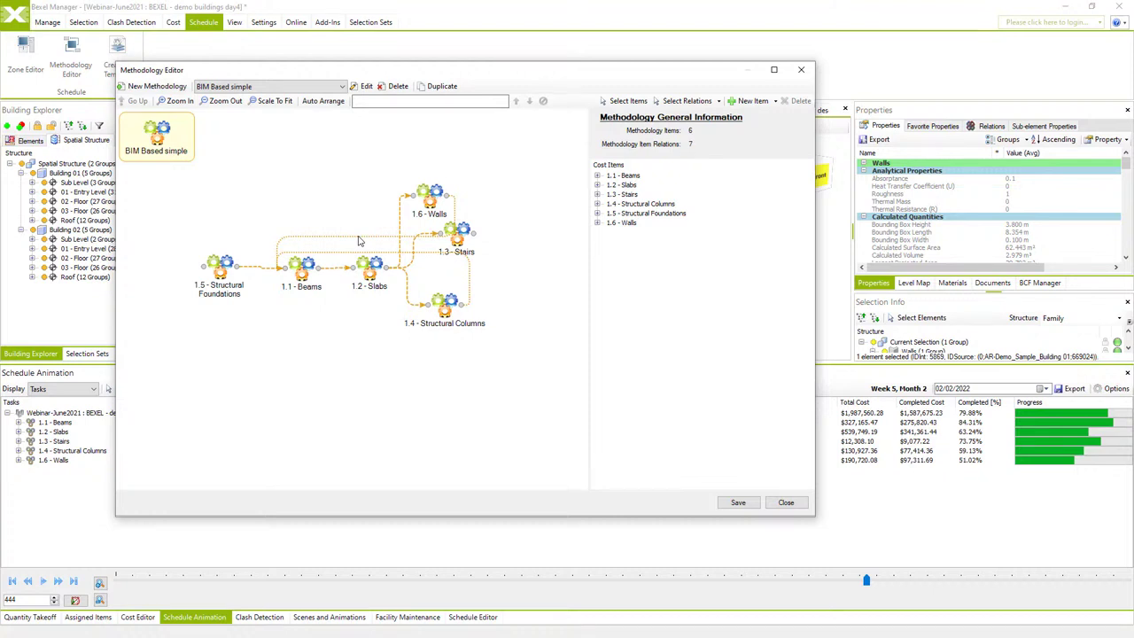
click(358, 240)
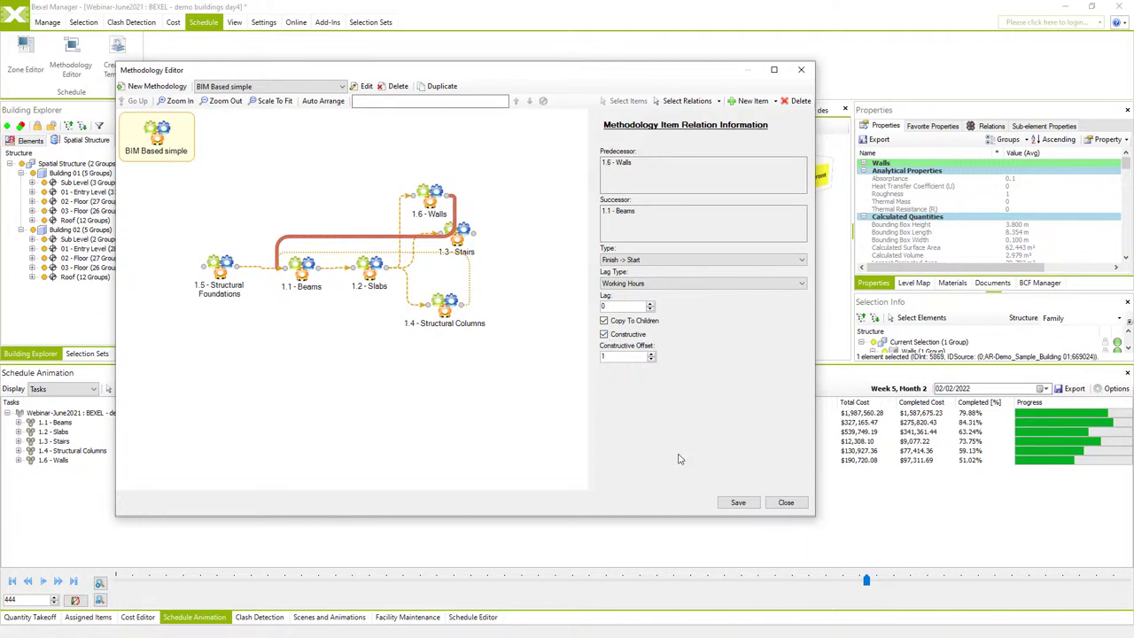
click(738, 503)
click(786, 503)
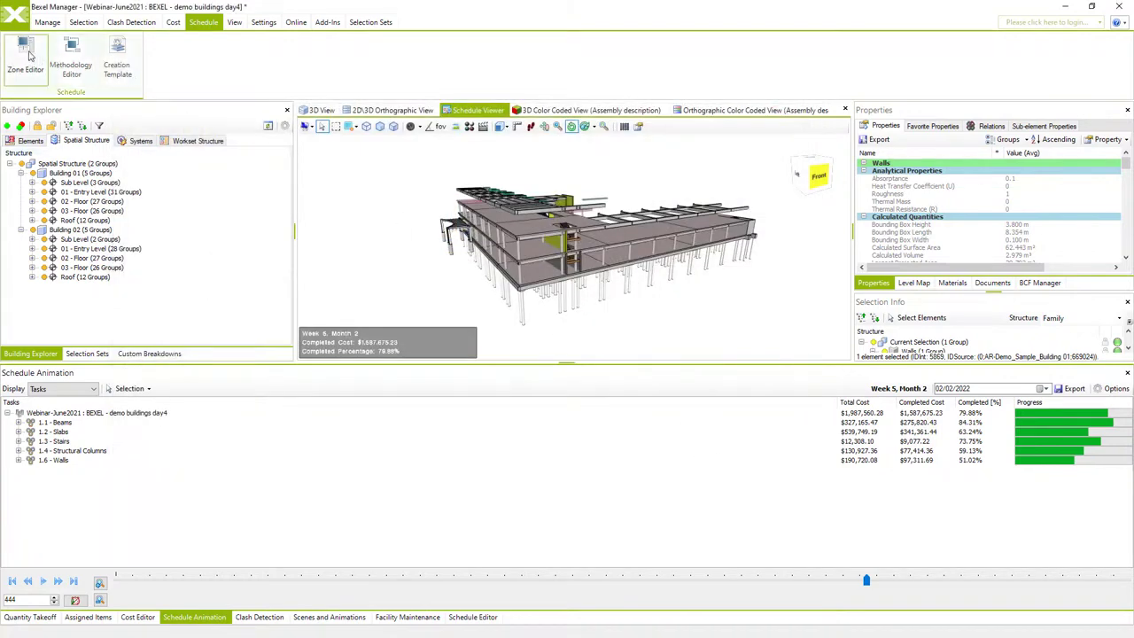
Make the root item of the Levels zone constructive and save the zone.
click(26, 55)
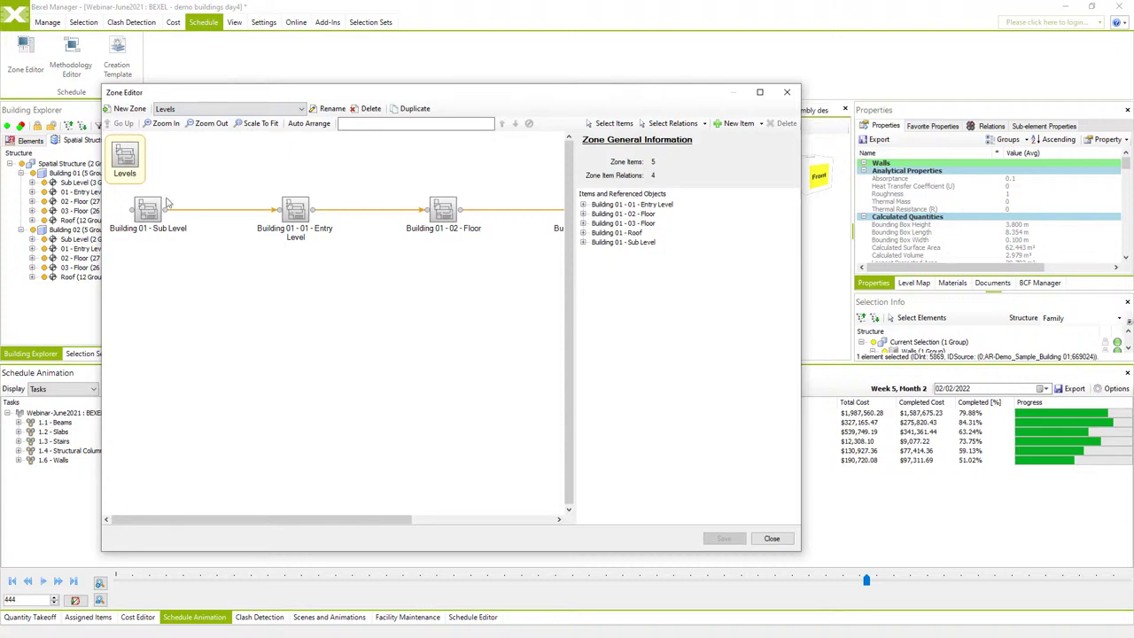
click(128, 162)
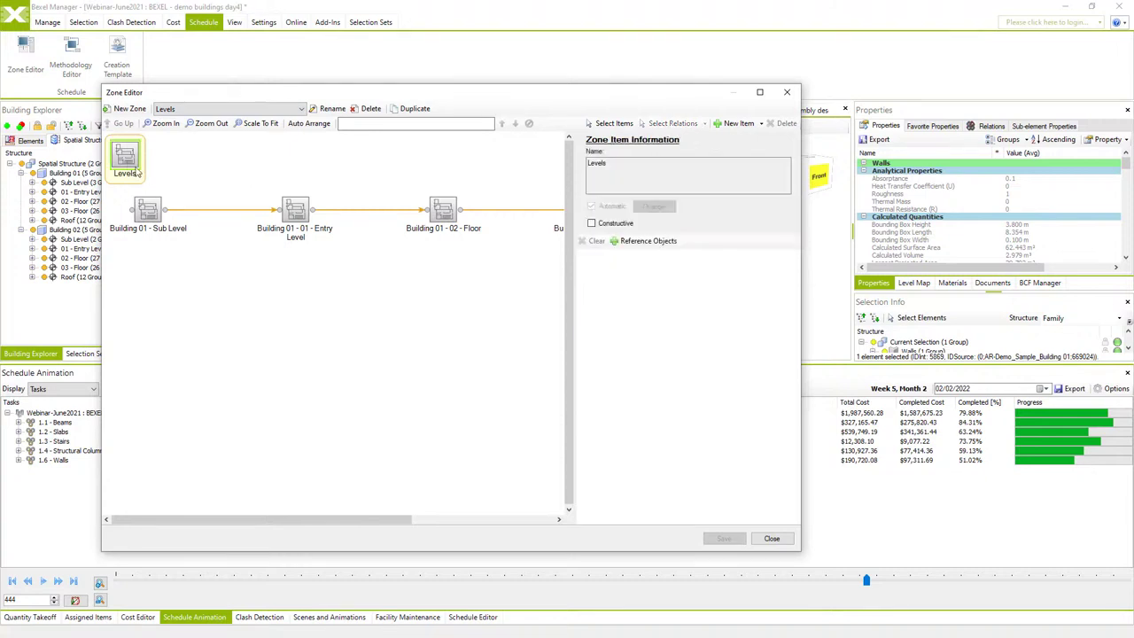
click(592, 223)
click(722, 537)
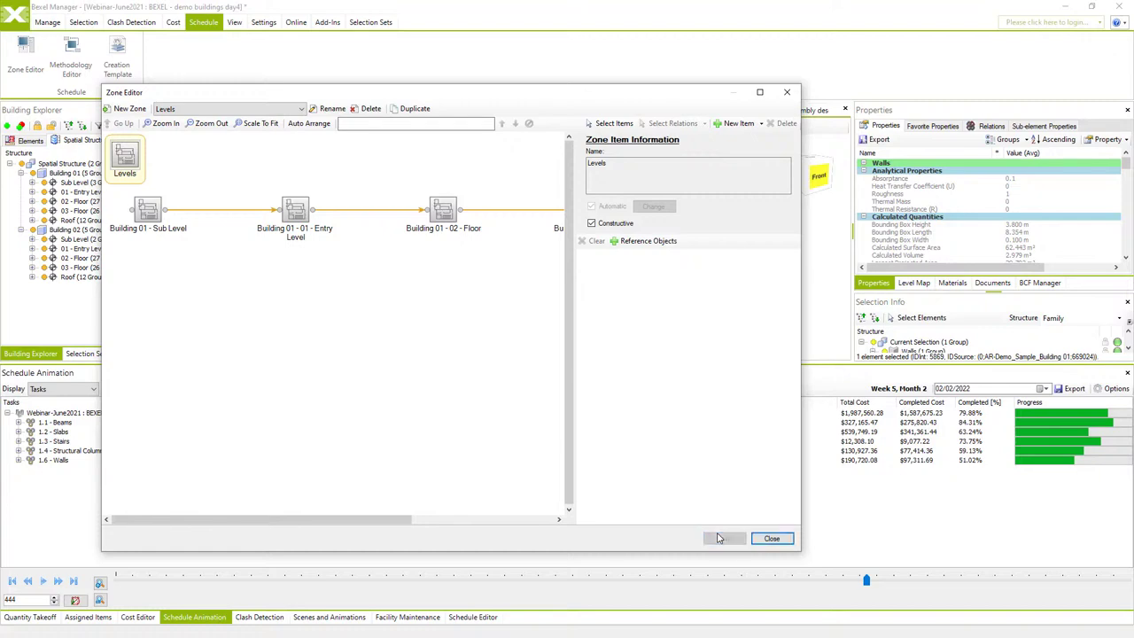
click(764, 540)
Create a new schedule named Simple STR 3 with the "BIM based with prices" cost version.
click(483, 620)
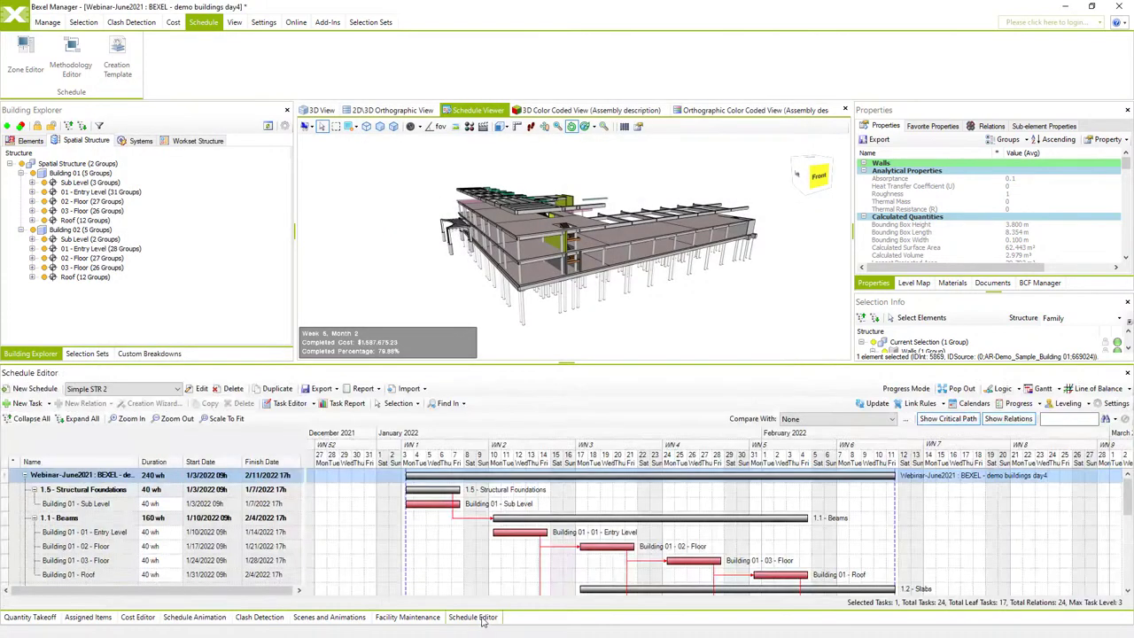
click(36, 389)
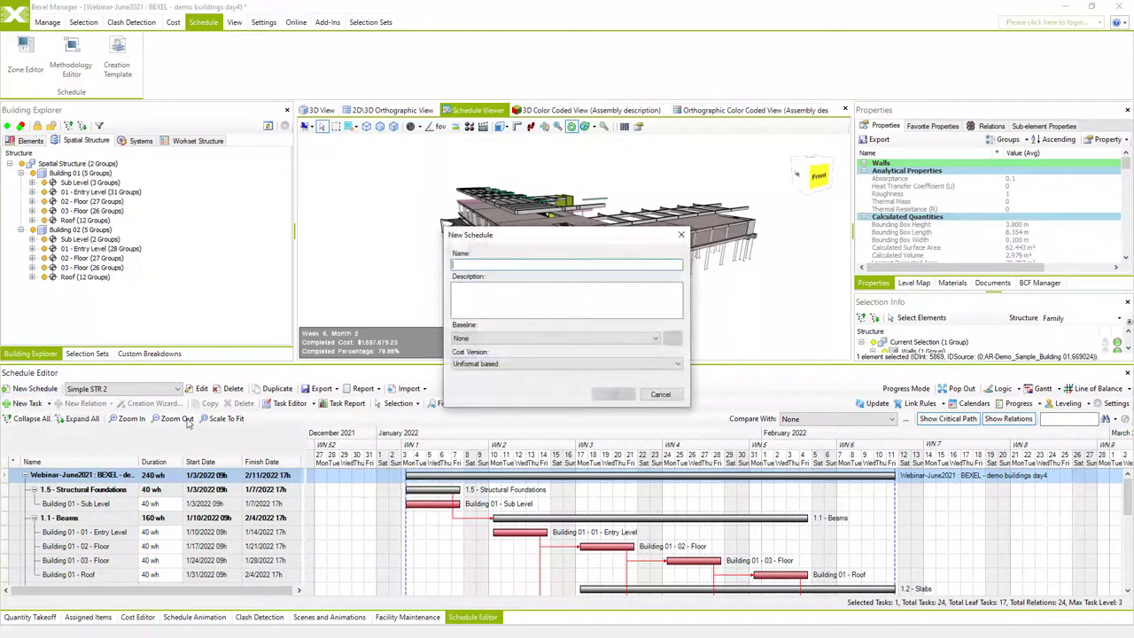
text(Simple STR 3)
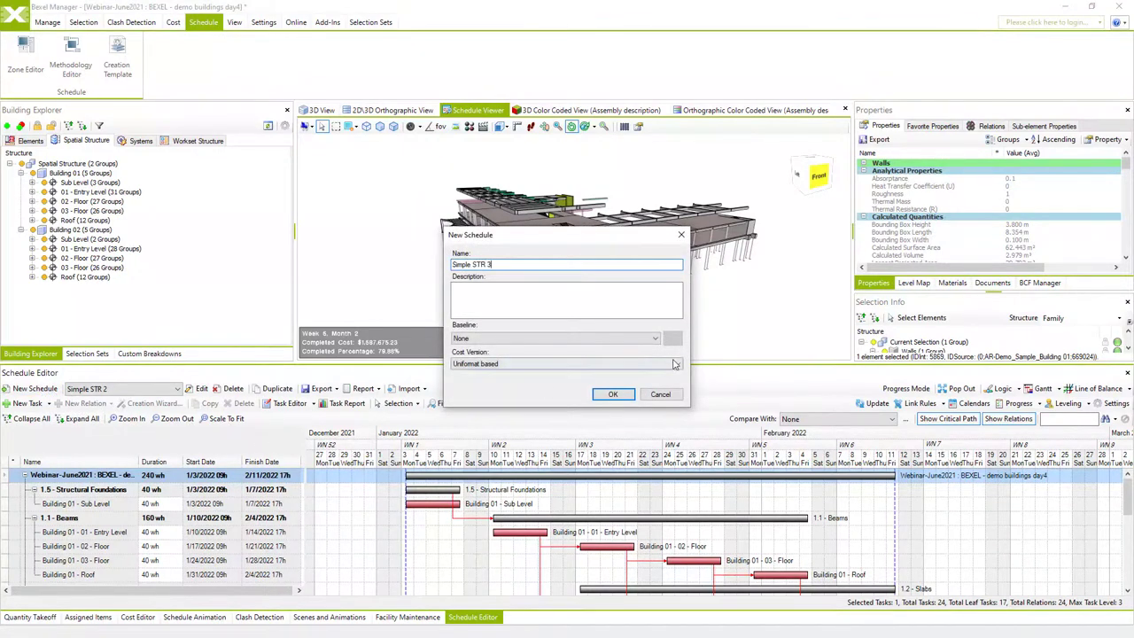
click(603, 363)
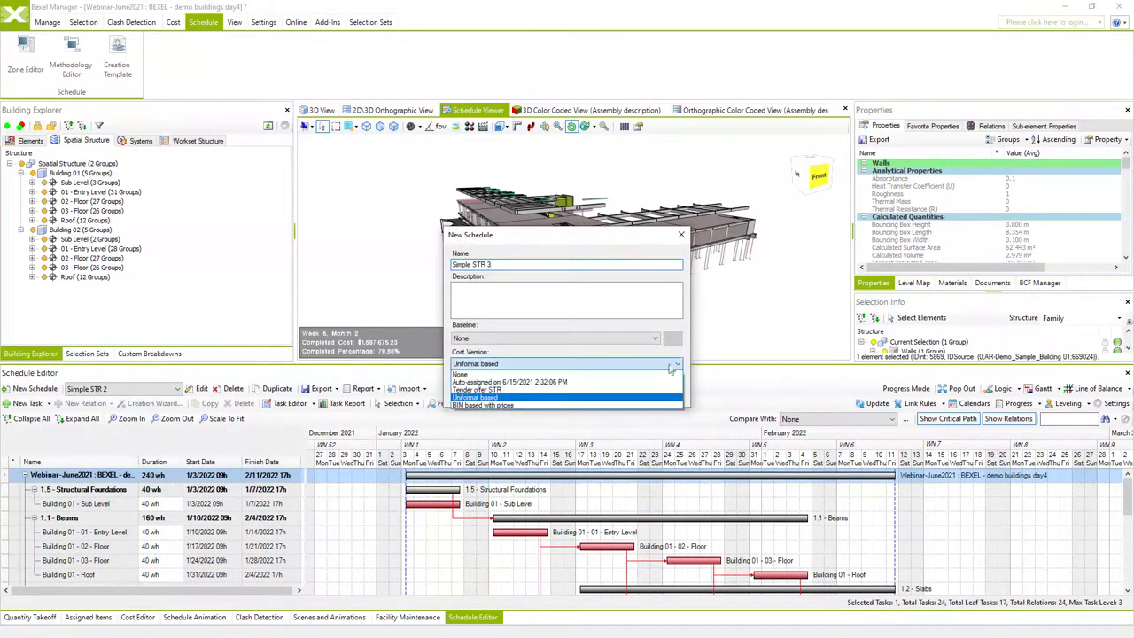
click(582, 406)
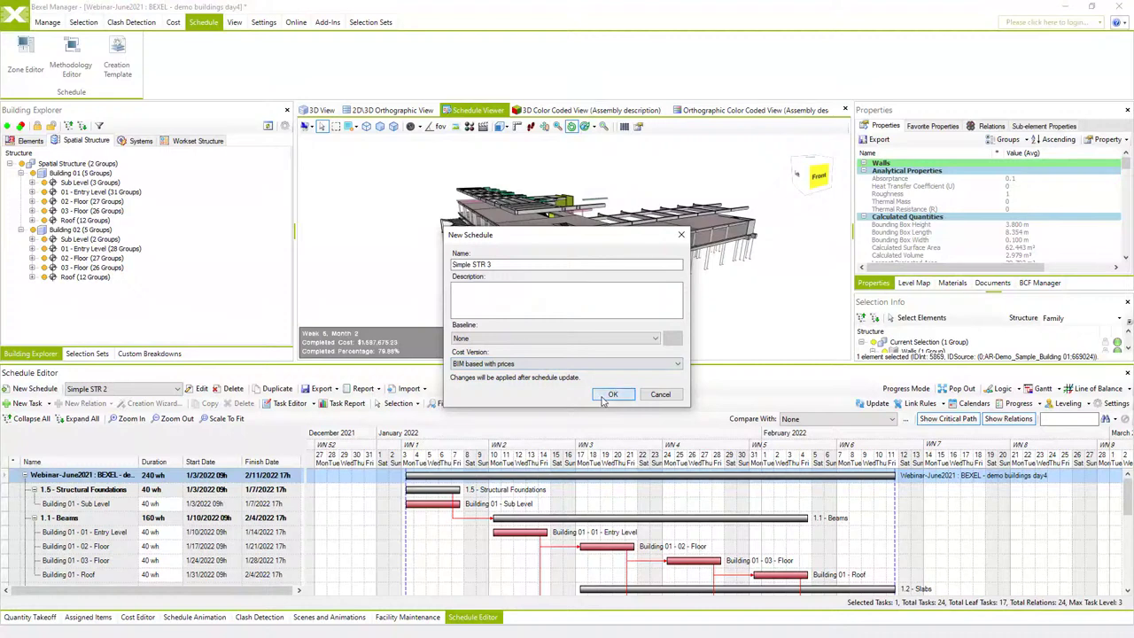
click(608, 392)
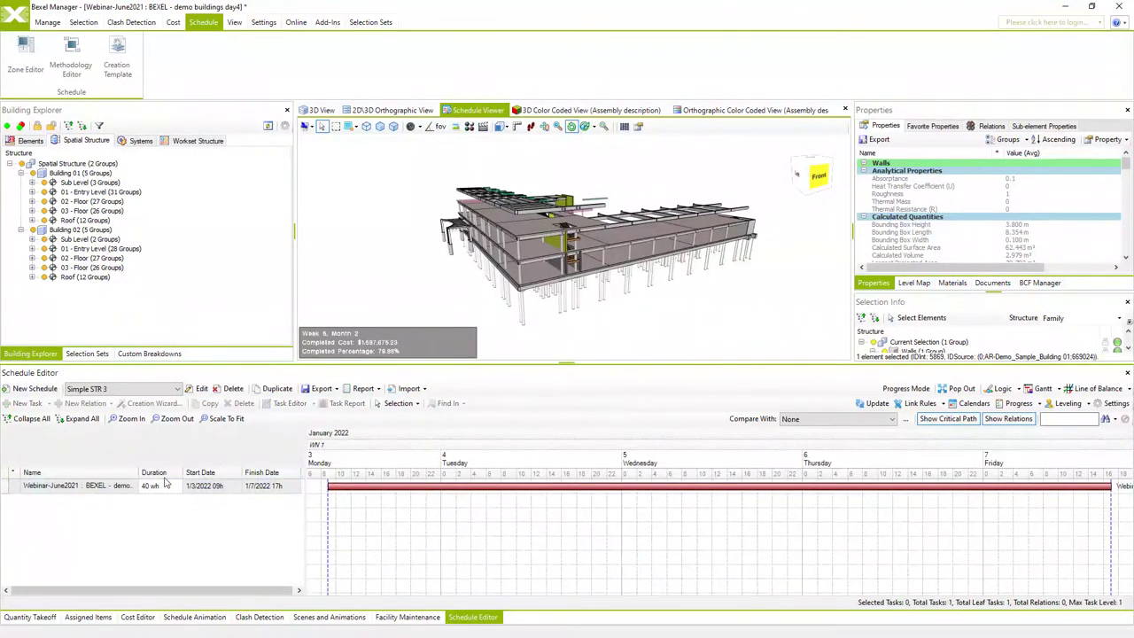
Generate the tasks under the Simple STR 3 root task from the "1 BIM based - levels" creation template and fit the Gantt chart to view.
right_click(110, 486)
click(147, 516)
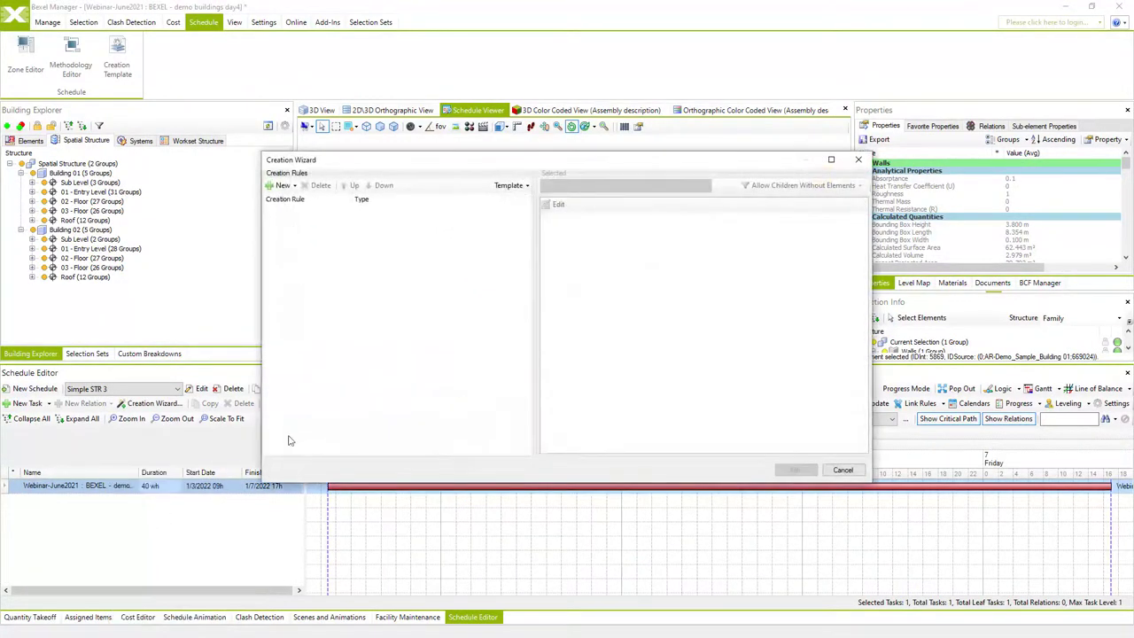
click(517, 186)
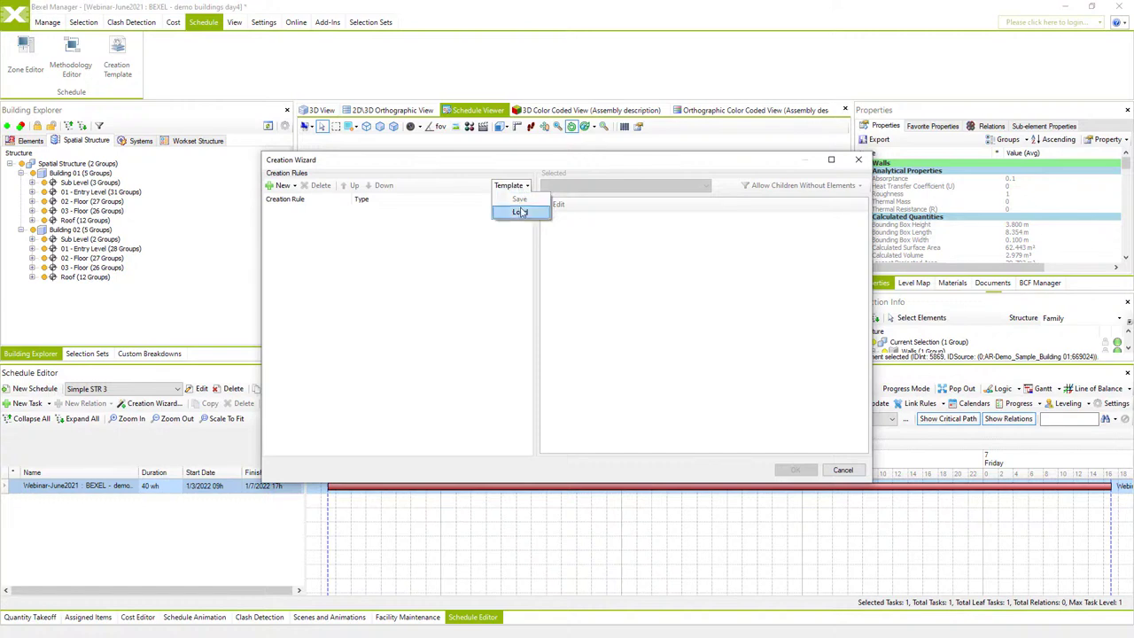
click(520, 212)
click(452, 181)
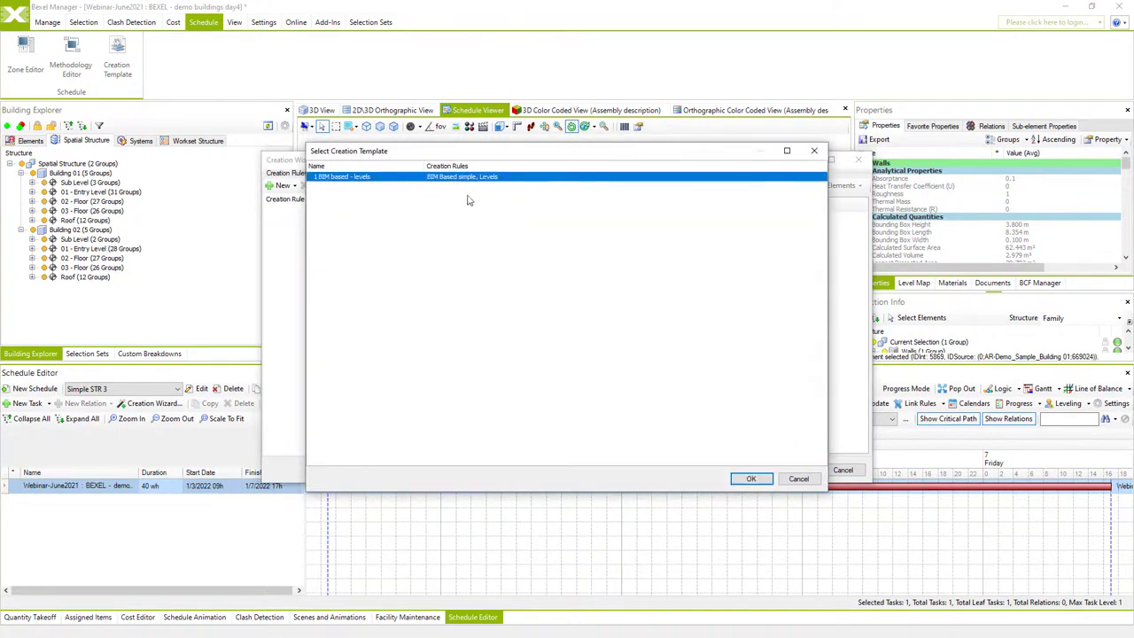
click(753, 478)
click(795, 471)
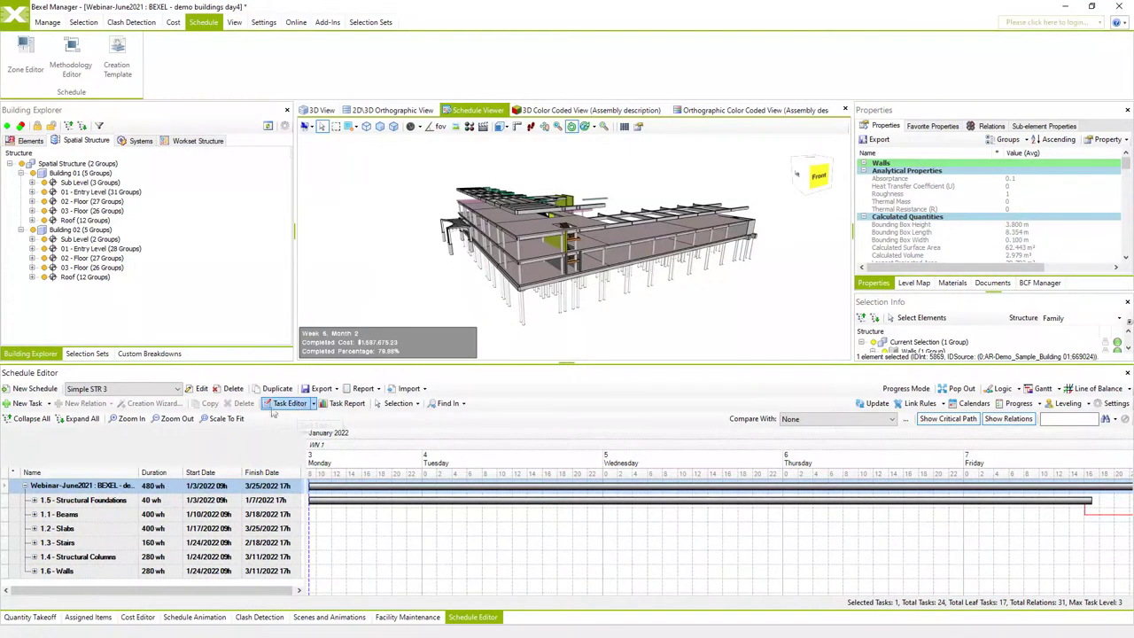
click(237, 422)
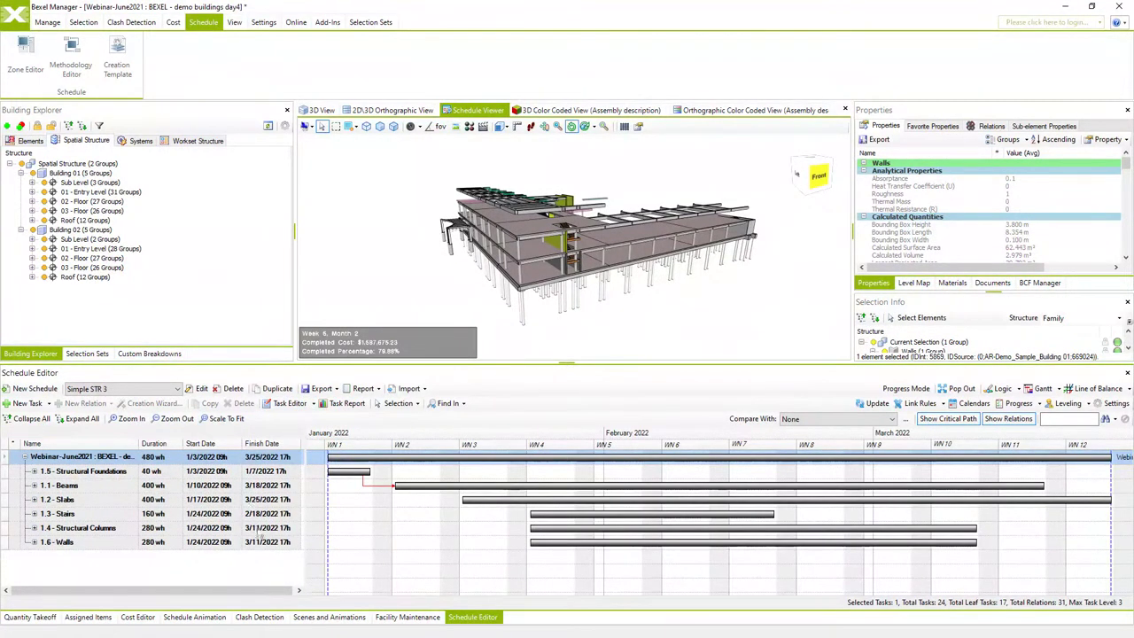
Play the Simple STR 3 schedule animation and examine the floor-by-floor construction sequence.
click(194, 618)
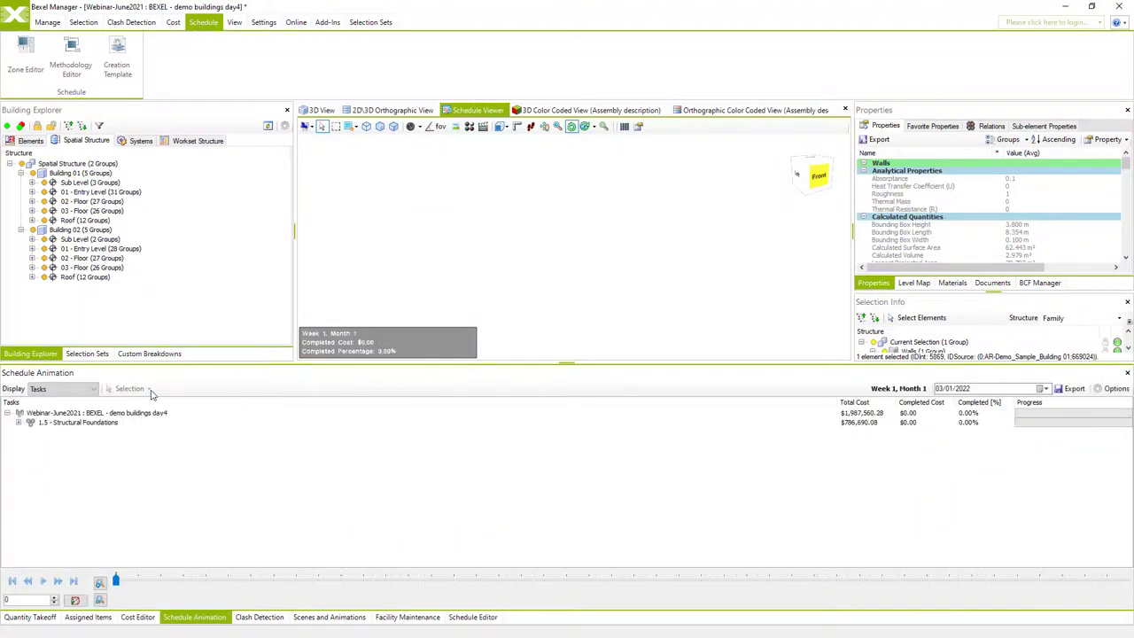
click(46, 584)
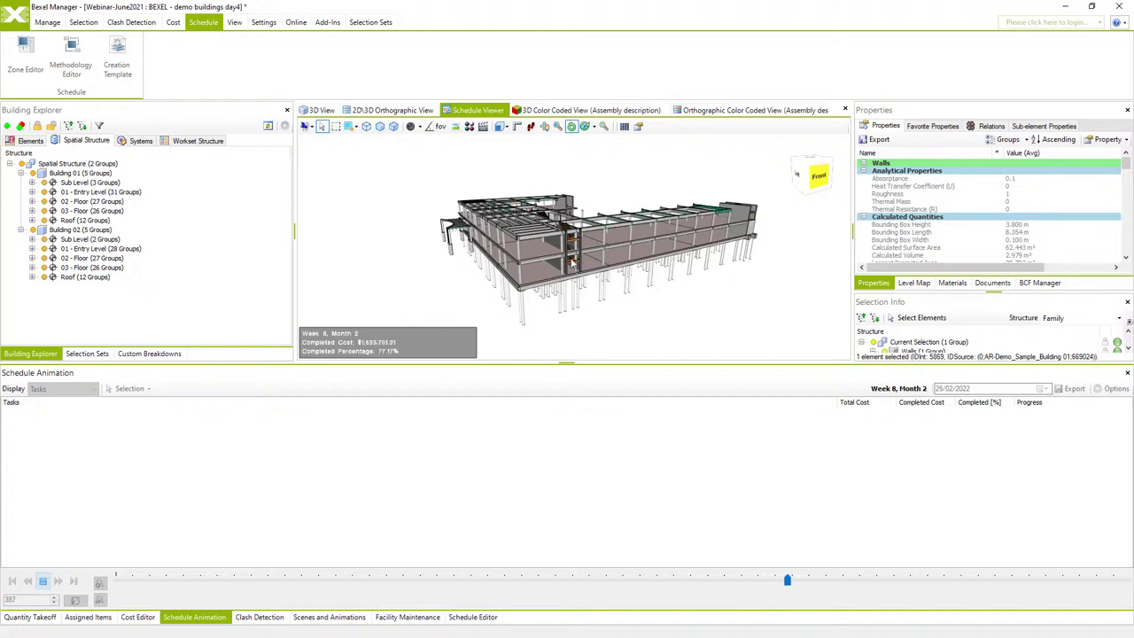
click(45, 583)
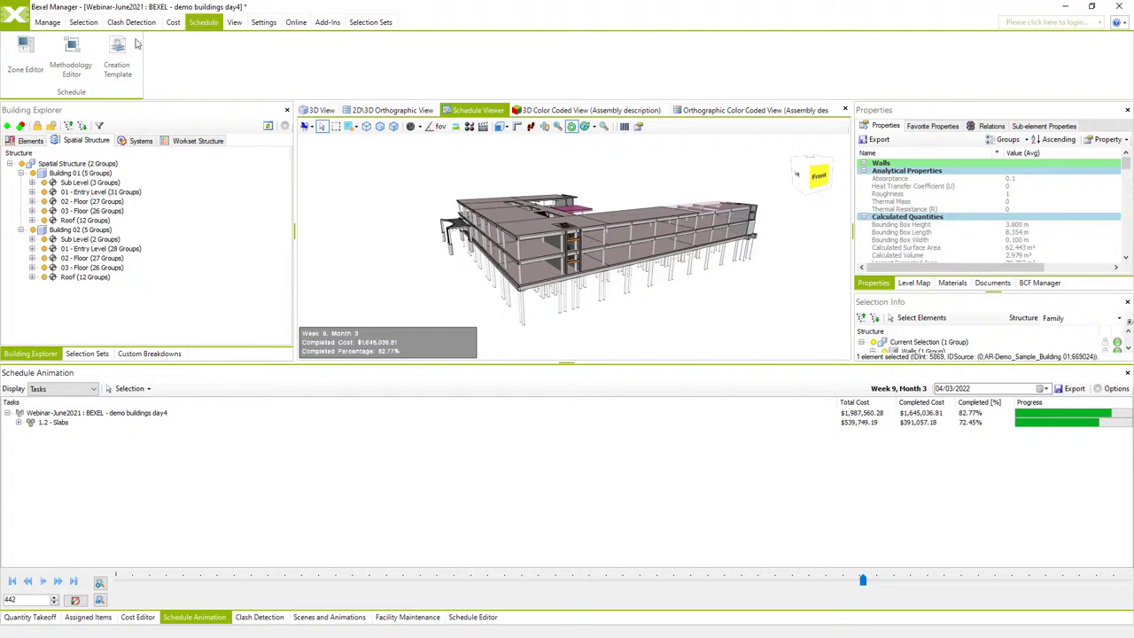
Rearrange the BIM Based simple methodology diagram by moving Structural Columns lower and lining up Stairs with Slabs.
click(71, 58)
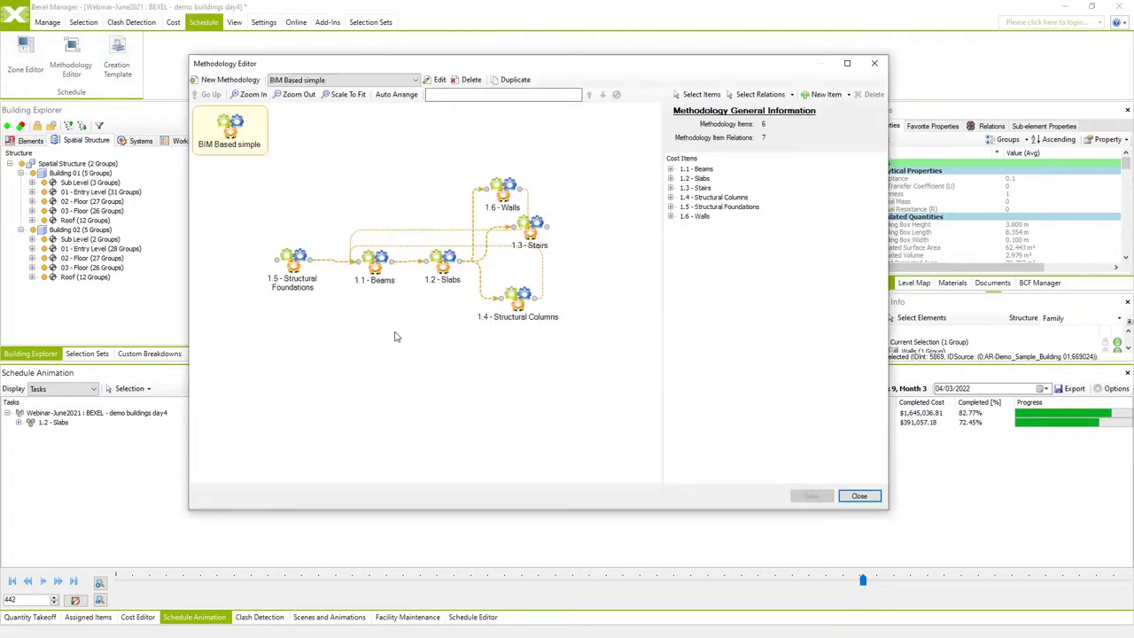
drag(527, 297, 529, 326)
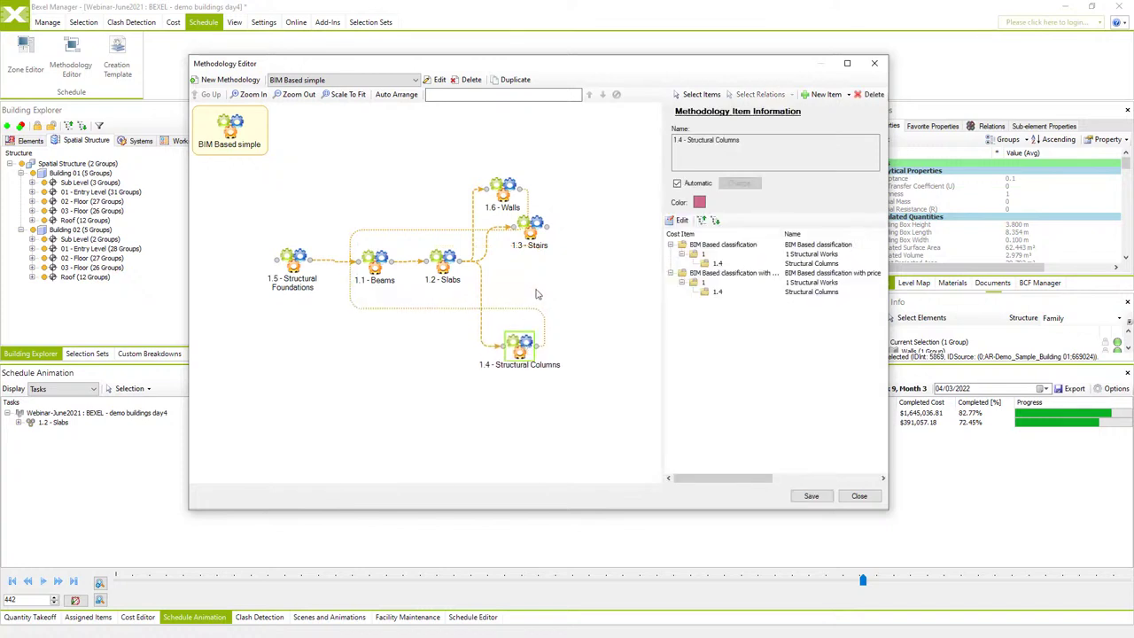
drag(531, 228, 556, 261)
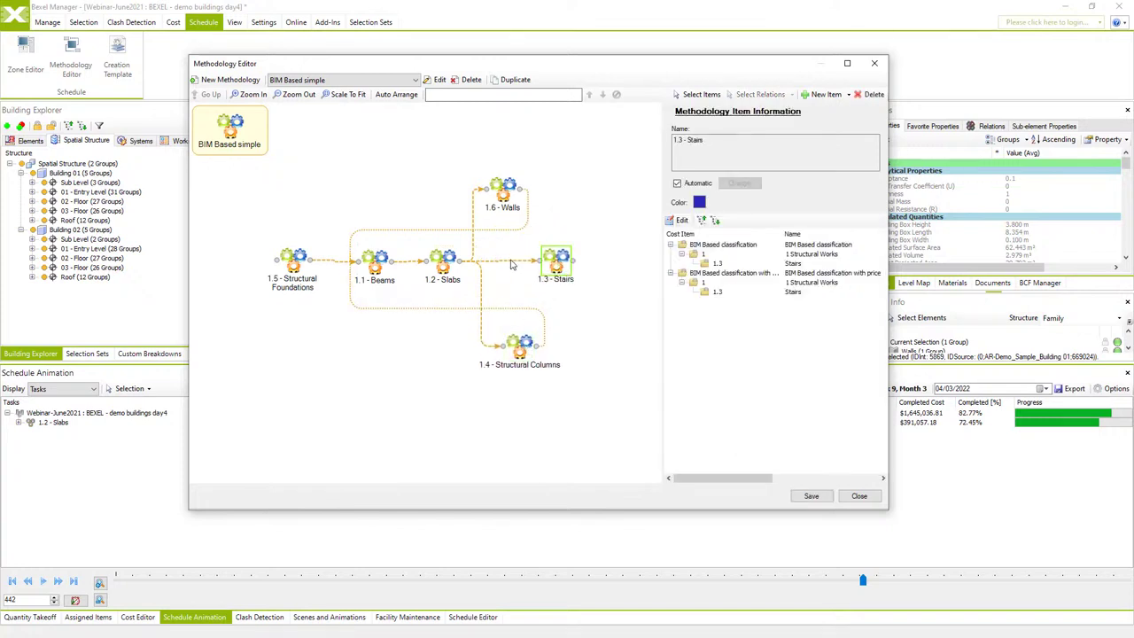
Make the Slabs to Stairs relation constructive with an offset of -1 and save the methodology.
click(527, 263)
click(678, 328)
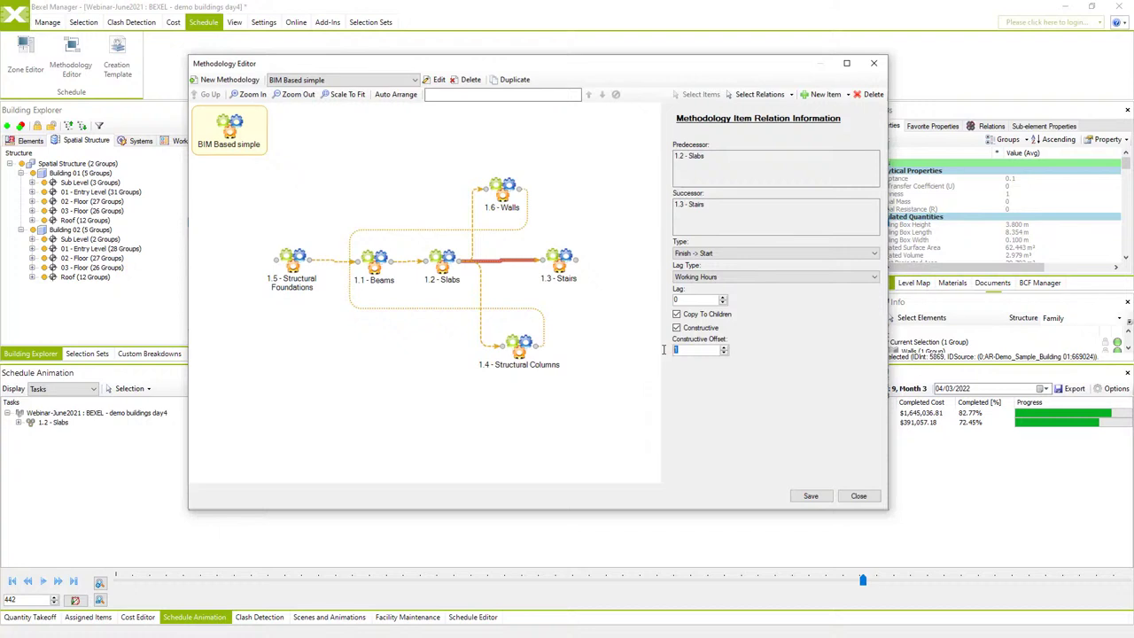
click(631, 357)
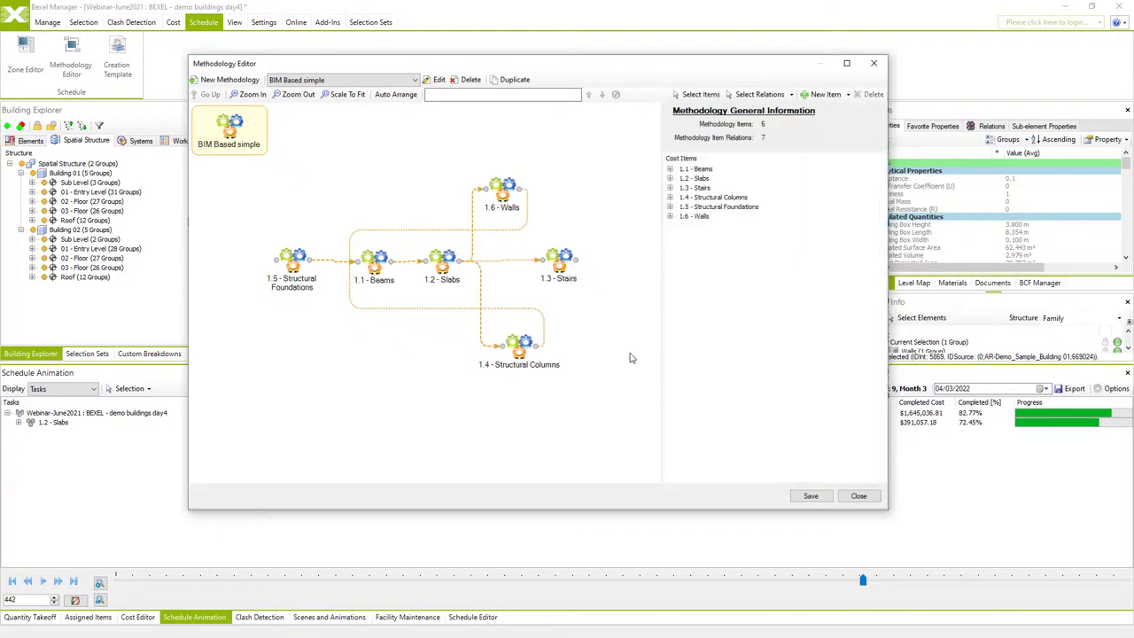
click(506, 262)
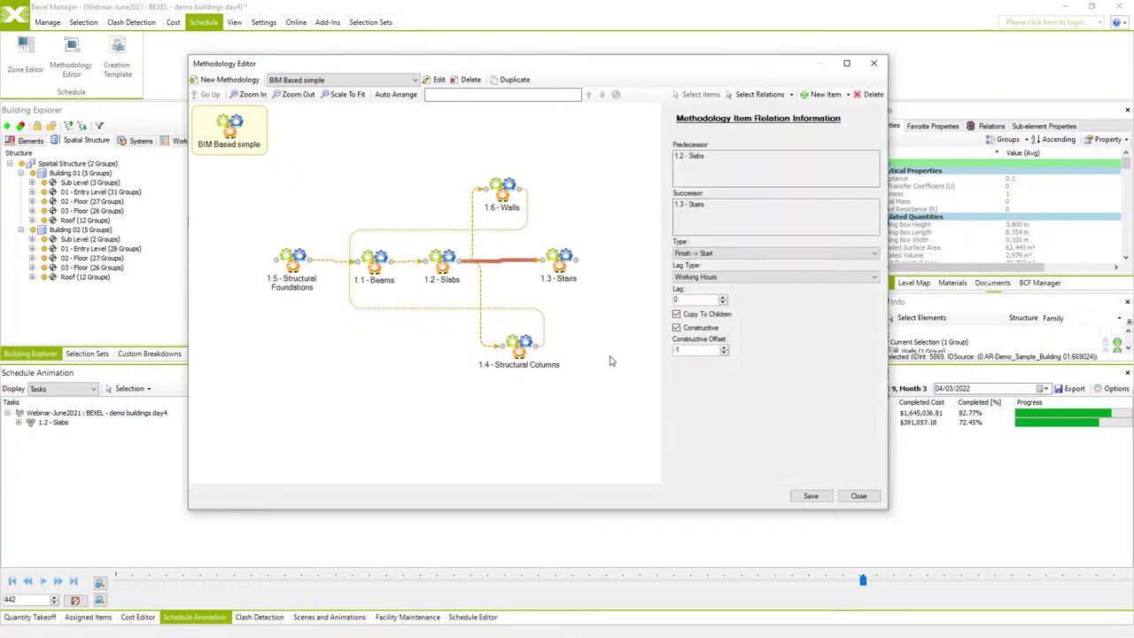
click(812, 496)
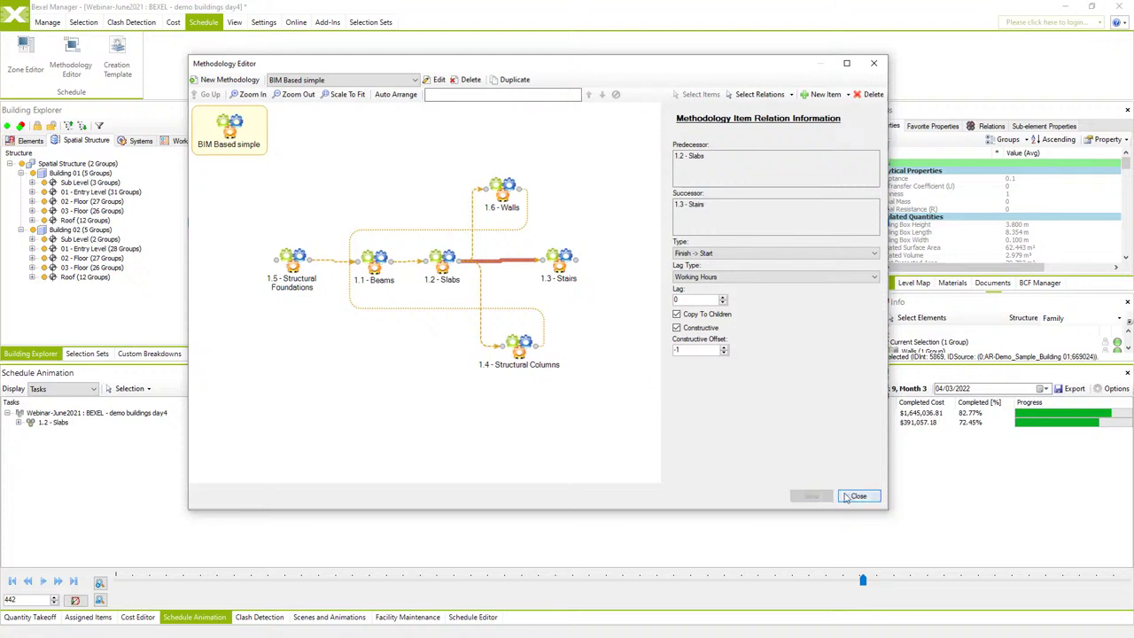
click(857, 497)
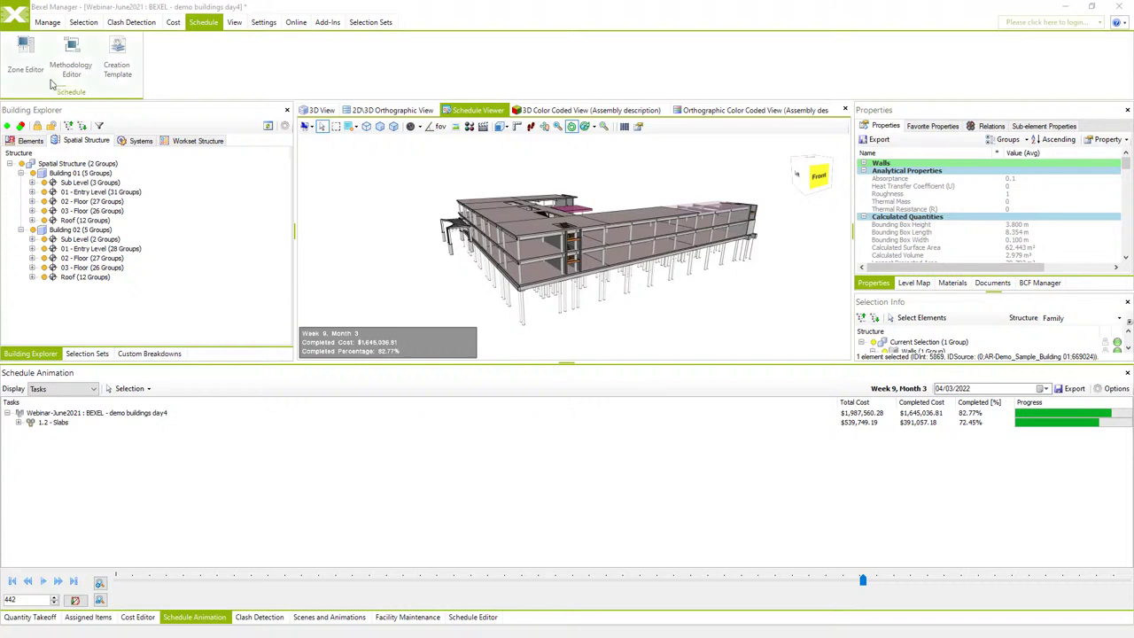
Add the Building 02 Sub Level storey to the reference objects of the Building 01 - Sub Level item in the Levels zone.
click(27, 57)
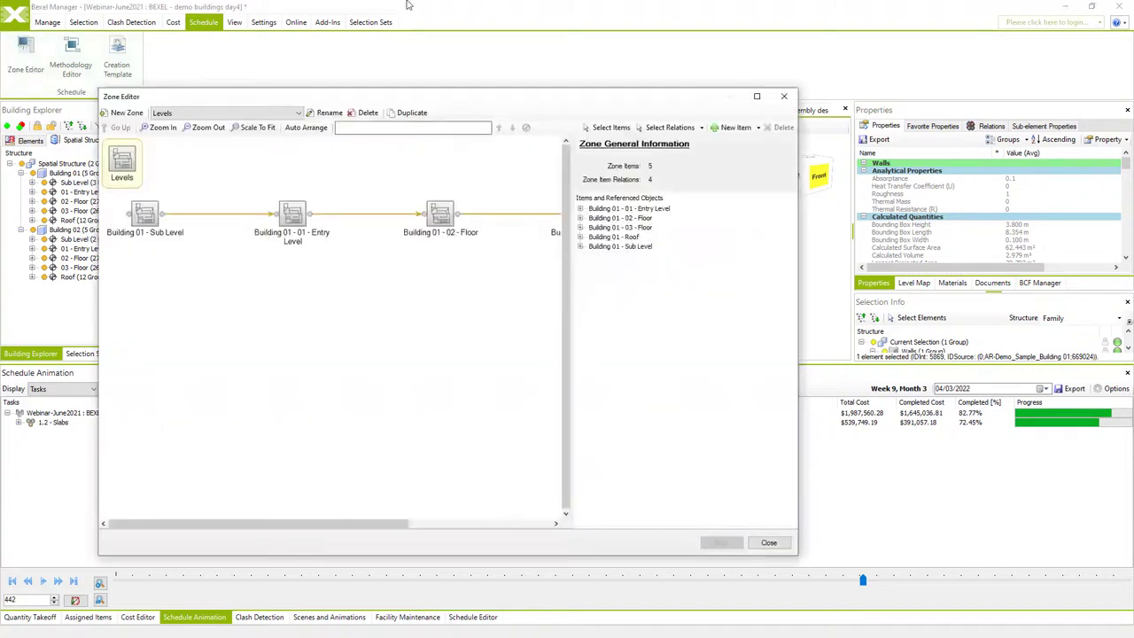
click(761, 92)
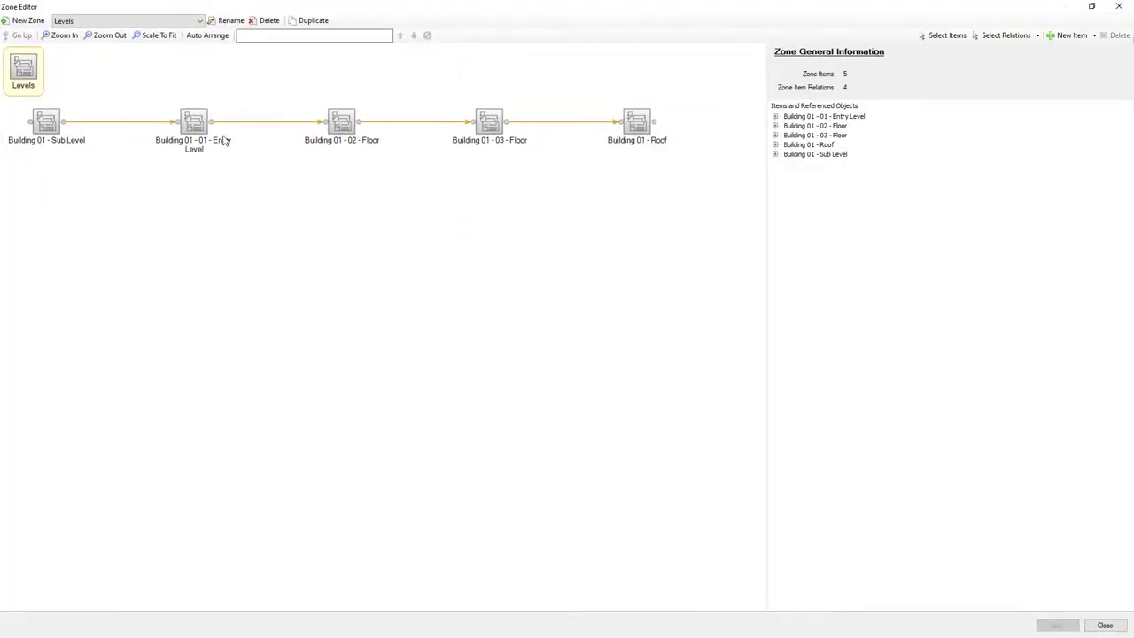
click(51, 126)
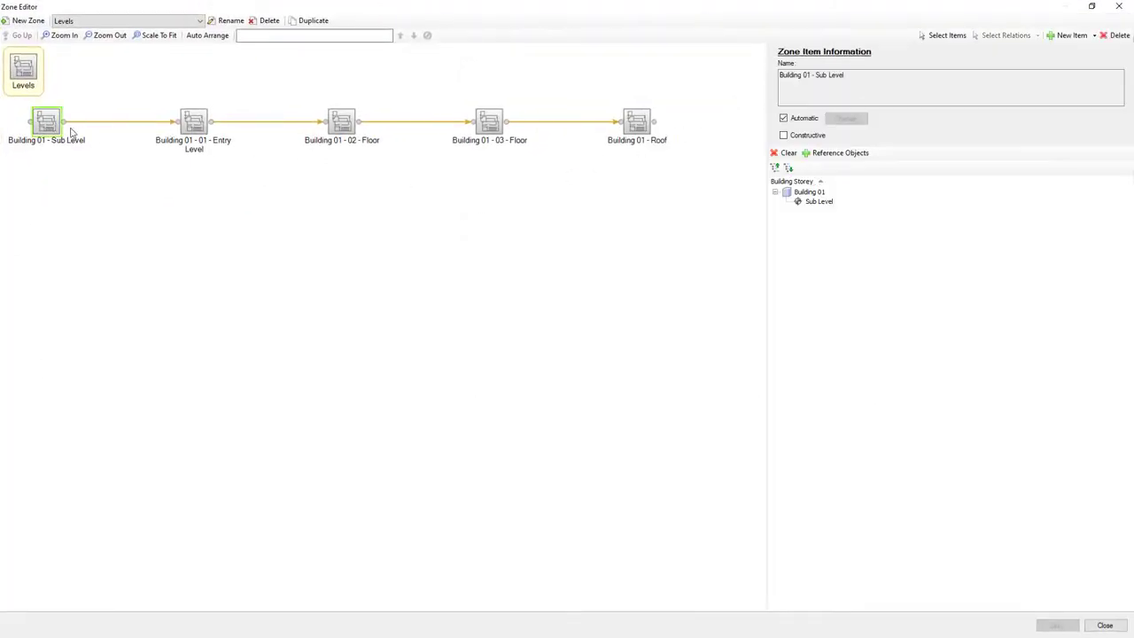
click(810, 196)
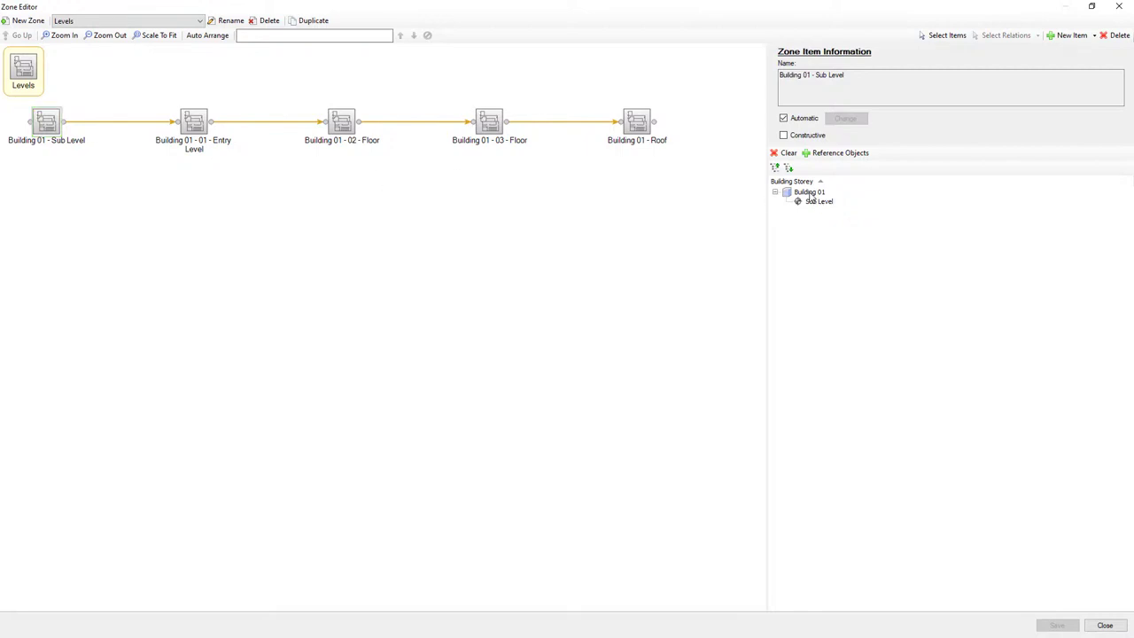
click(833, 155)
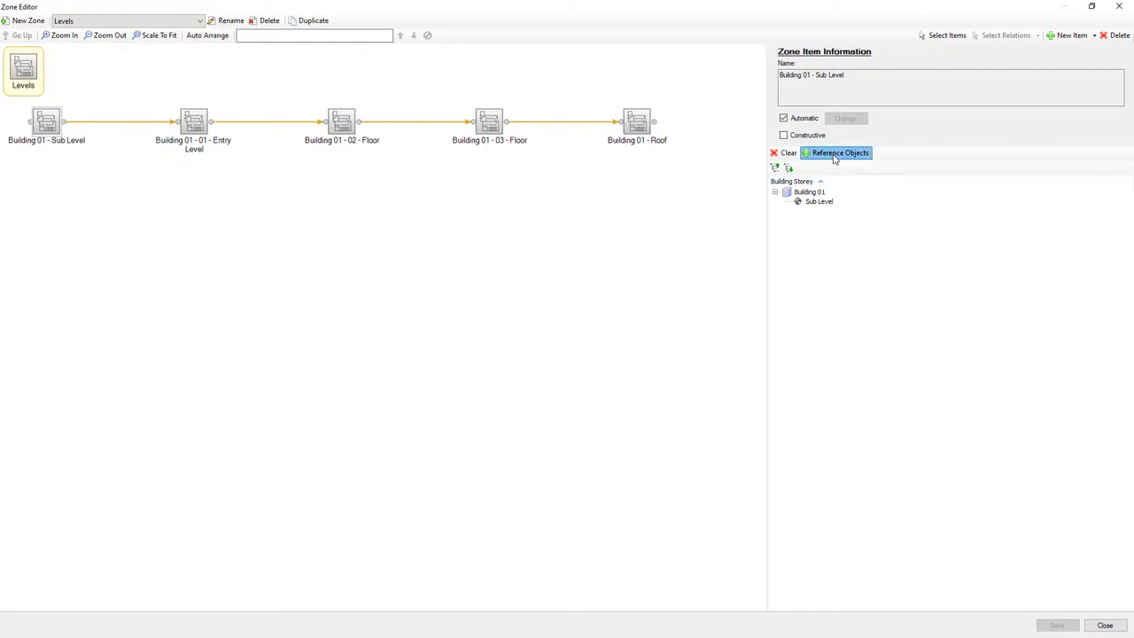
click(402, 263)
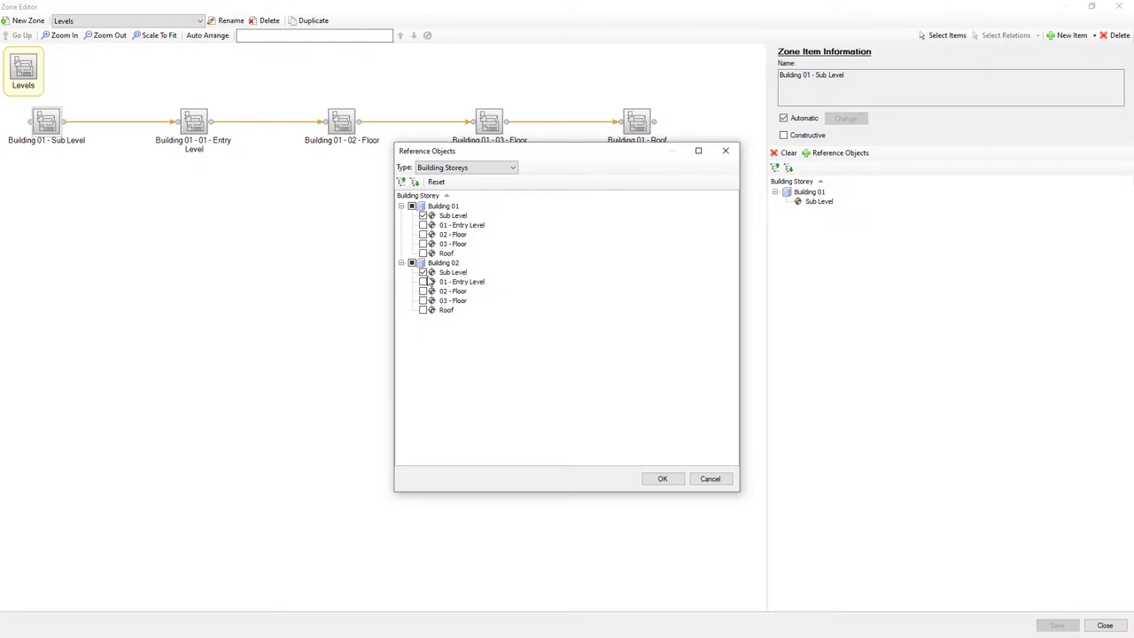
click(662, 478)
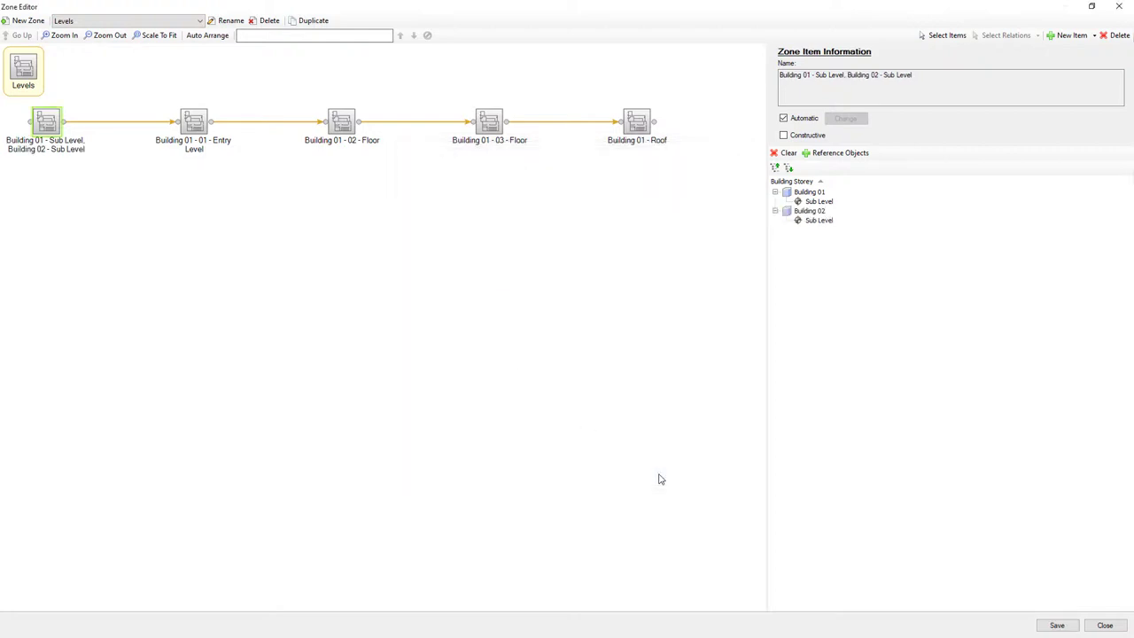
Create linked items with relations in the Levels zone from the five Levels selection sets, 00 - Sub Level through Roof.
right_click(298, 247)
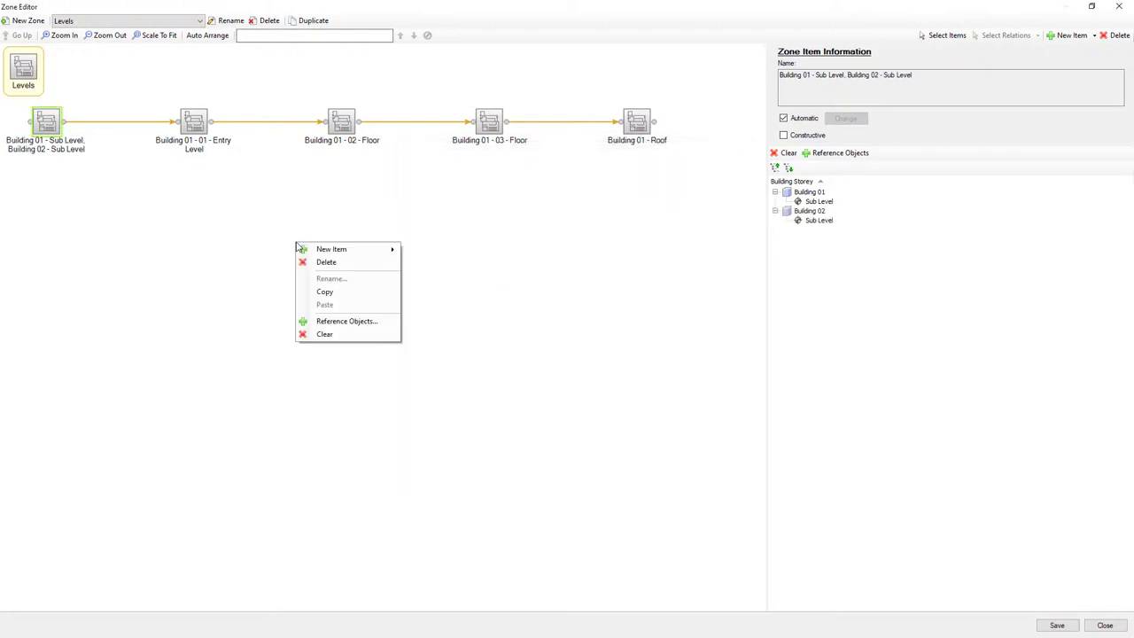
mouse_move(324, 249)
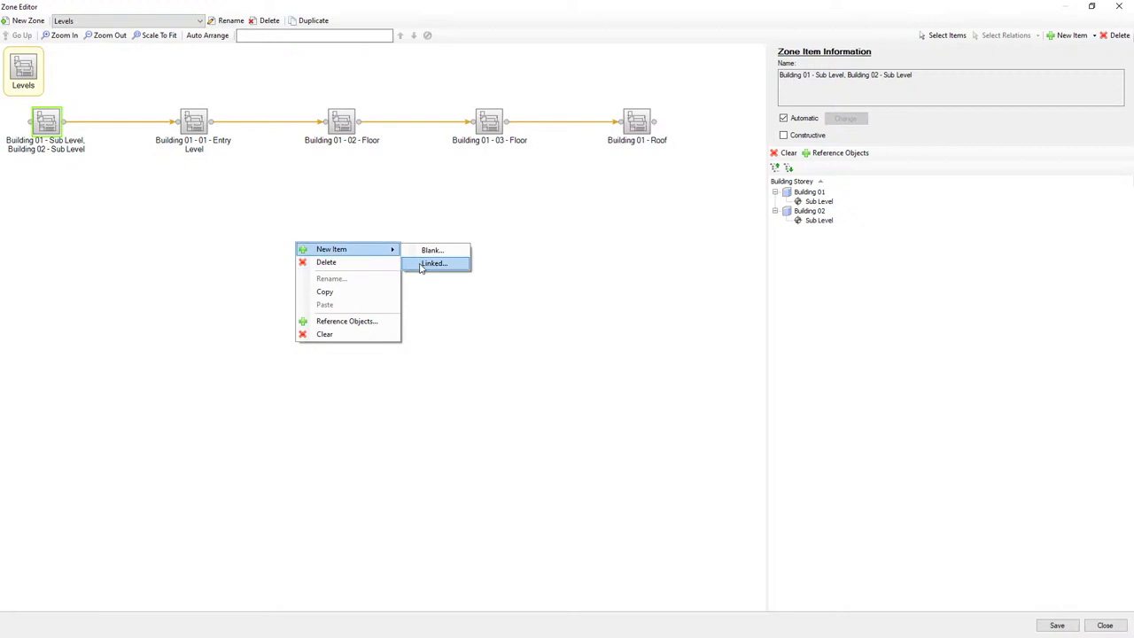
click(422, 264)
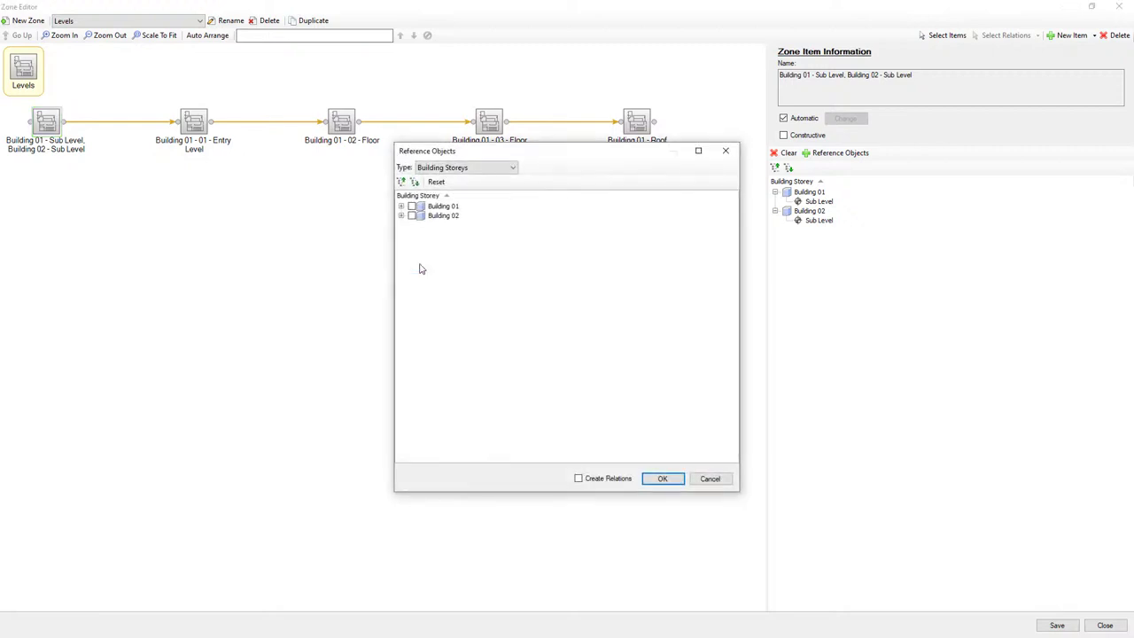
click(512, 168)
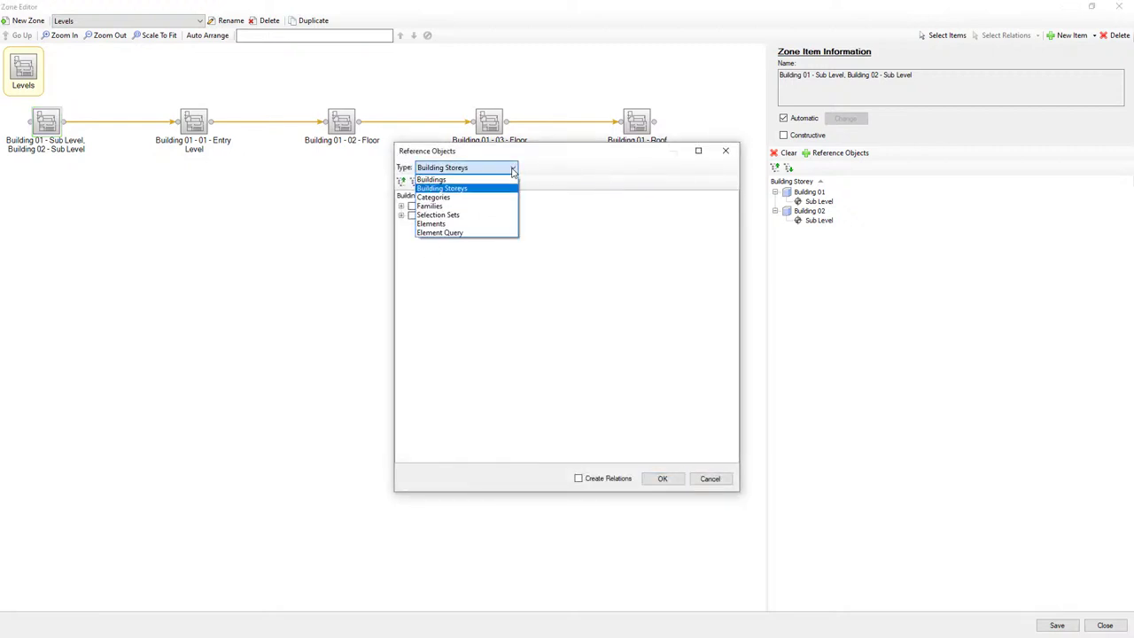
click(477, 215)
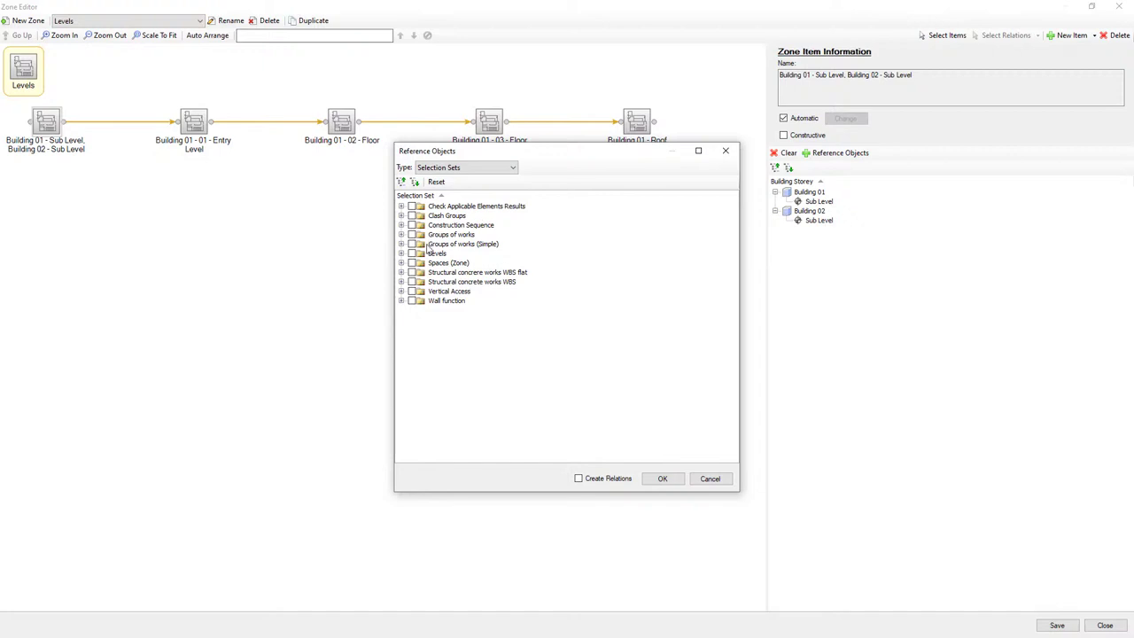
click(401, 254)
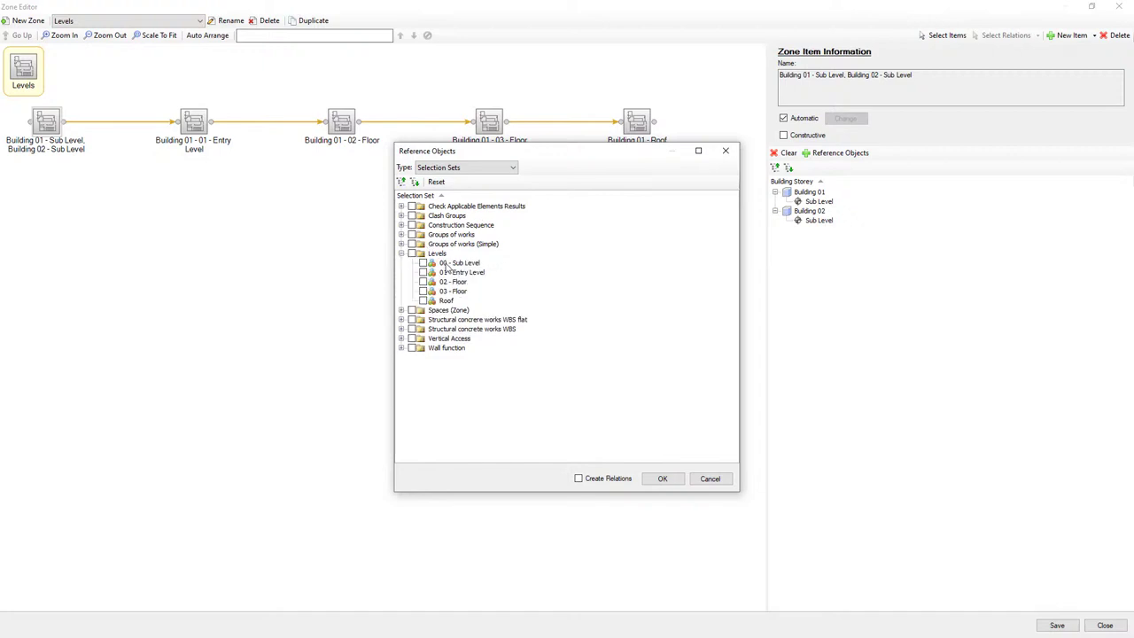
click(446, 264)
shift+click(447, 301)
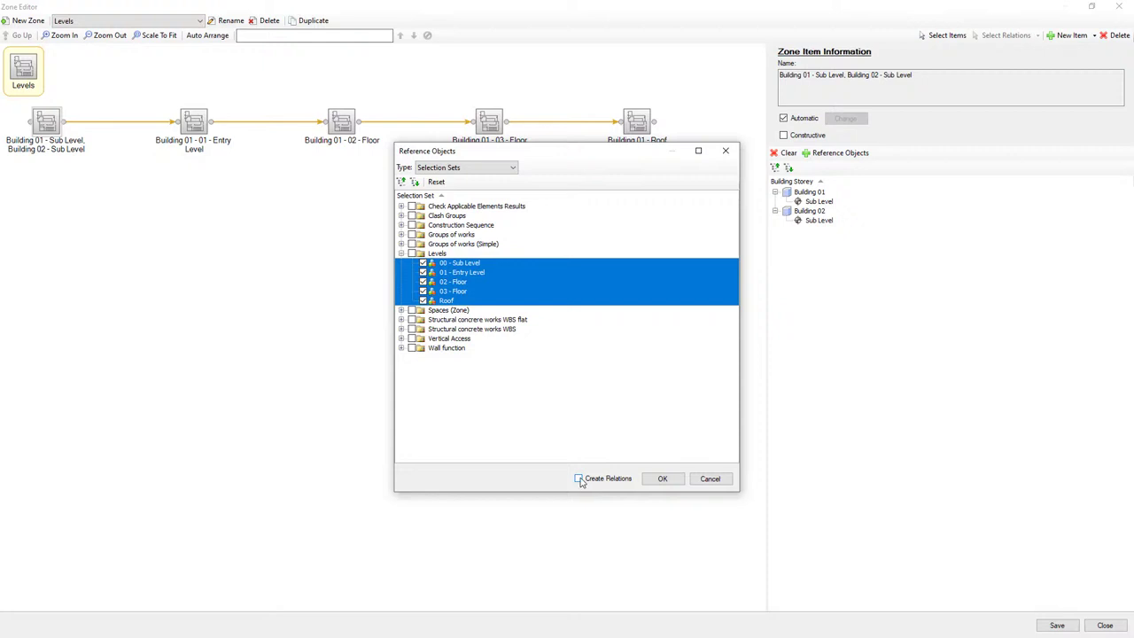
click(662, 480)
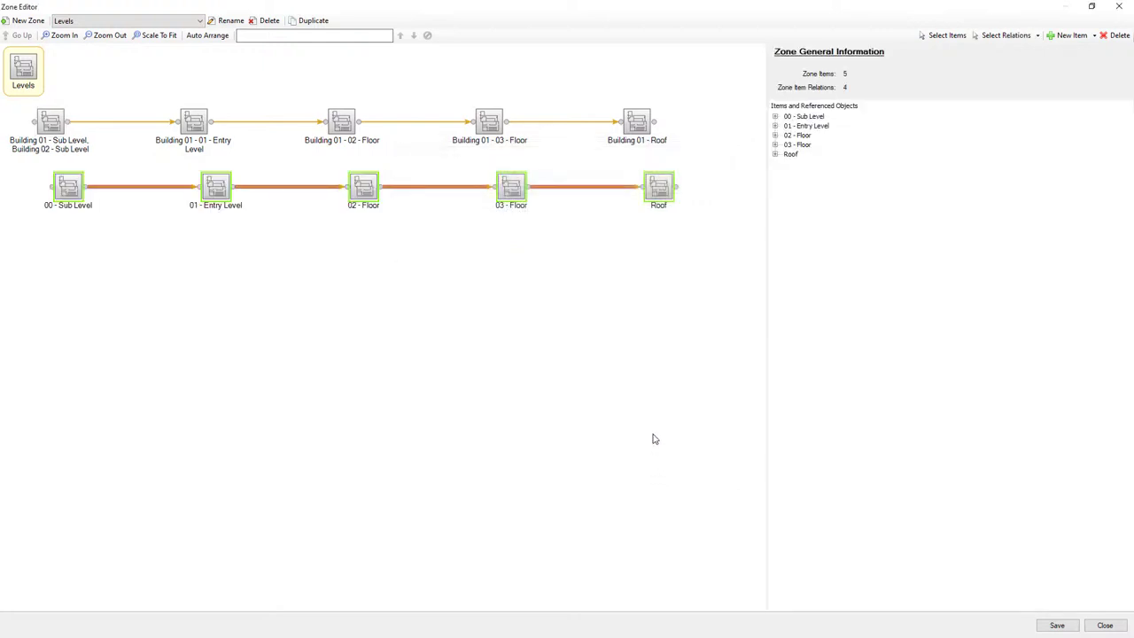
Delete the row of Building 01 storey items from the Levels zone, then save the zone and close the editor.
click(708, 107)
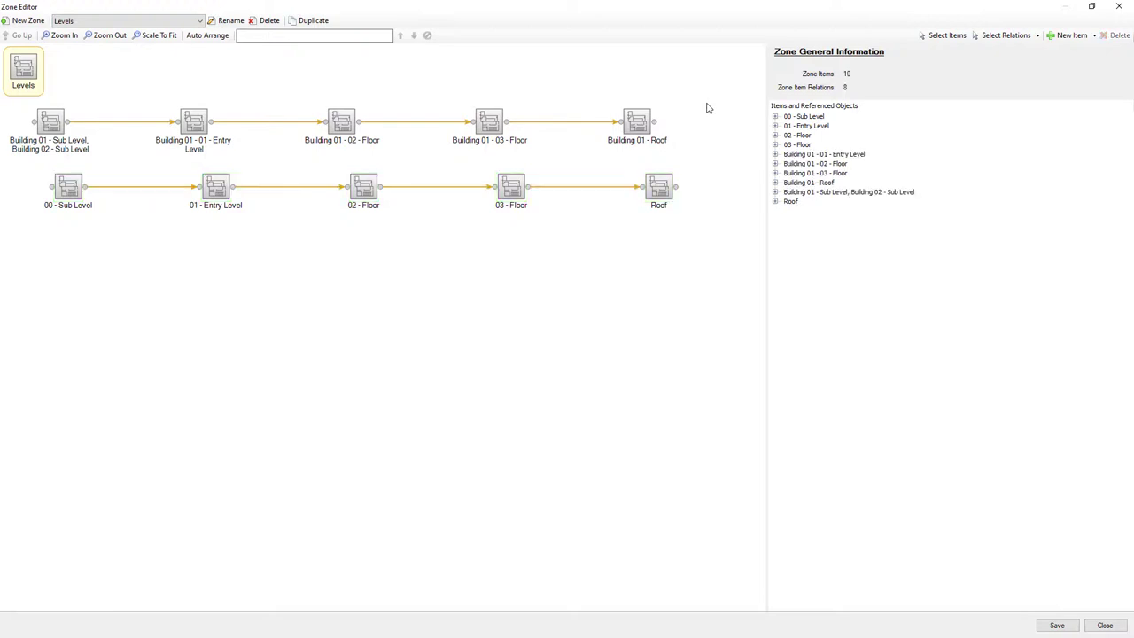
click(668, 192)
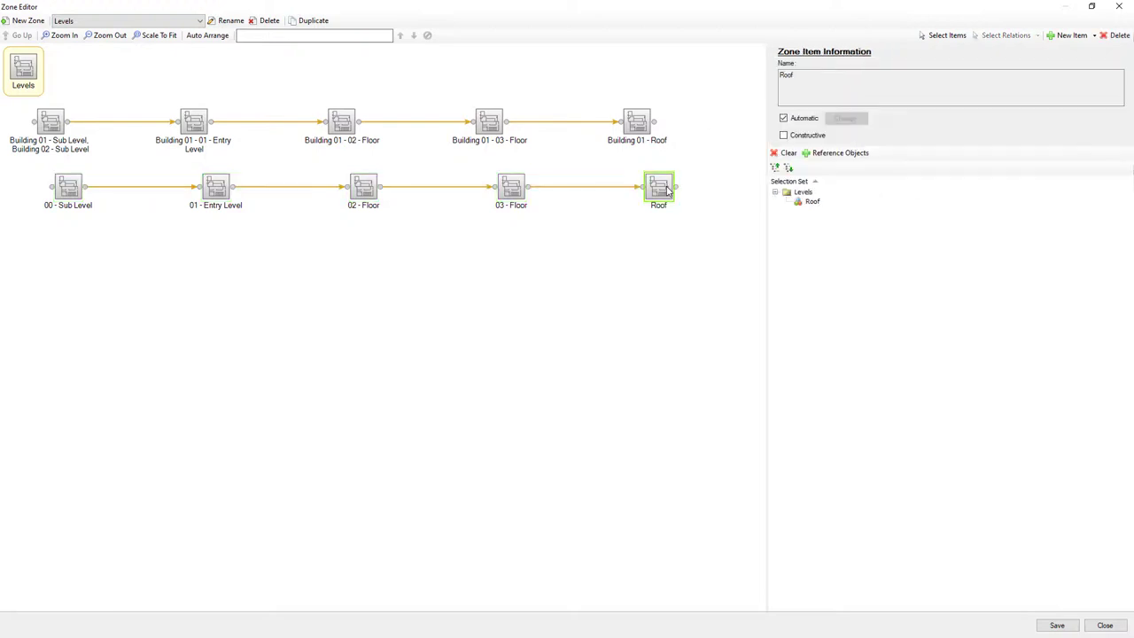
click(518, 191)
drag(681, 105, 23, 151)
key(Delete)
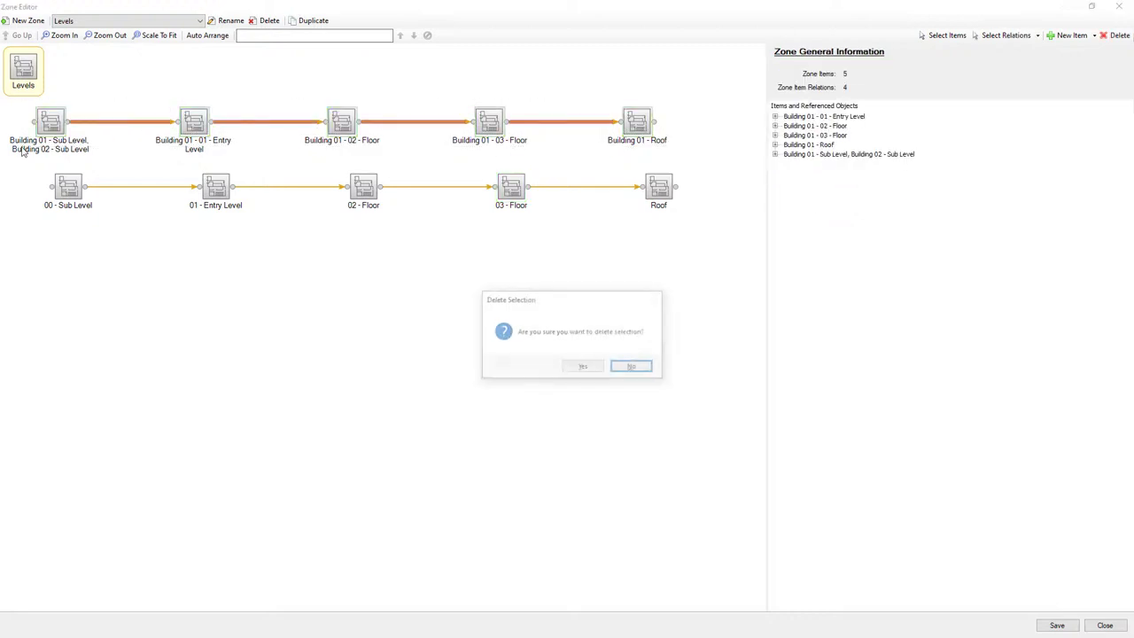
click(568, 369)
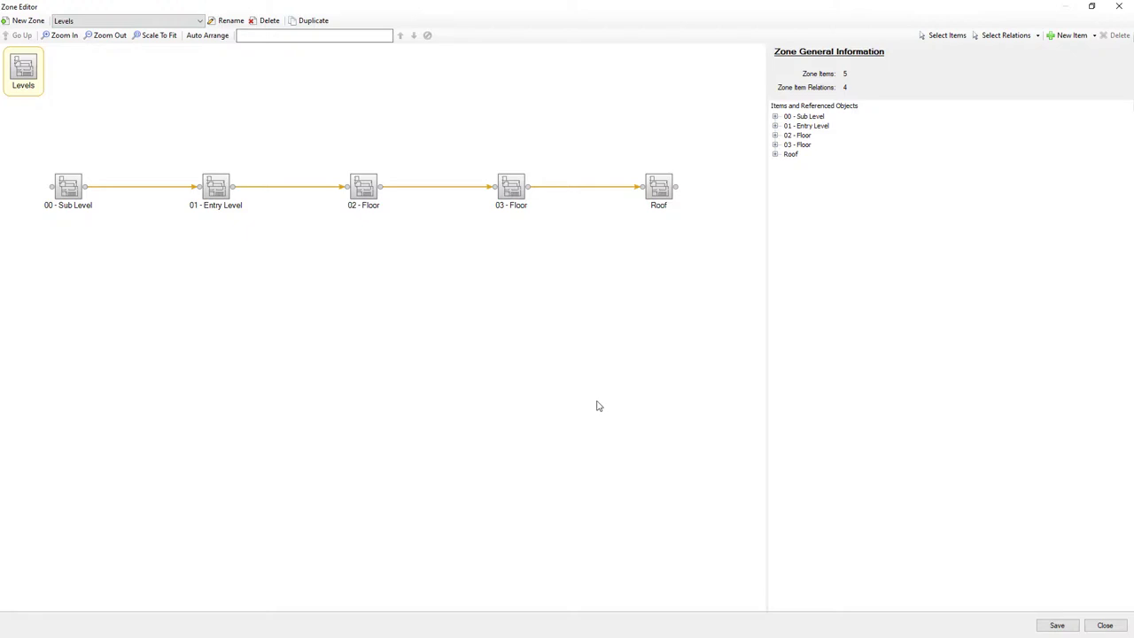
click(1051, 626)
click(1103, 626)
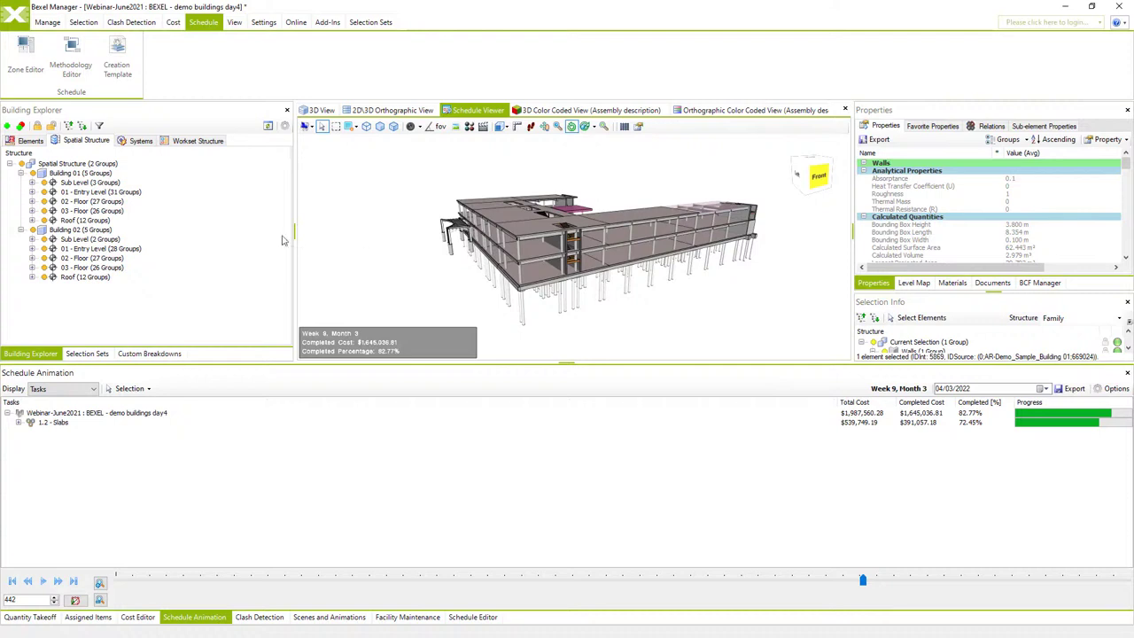
Isolate the Phase 1 selection set of the Construction Sequence group in the 3D view and inspect its buildings.
click(87, 354)
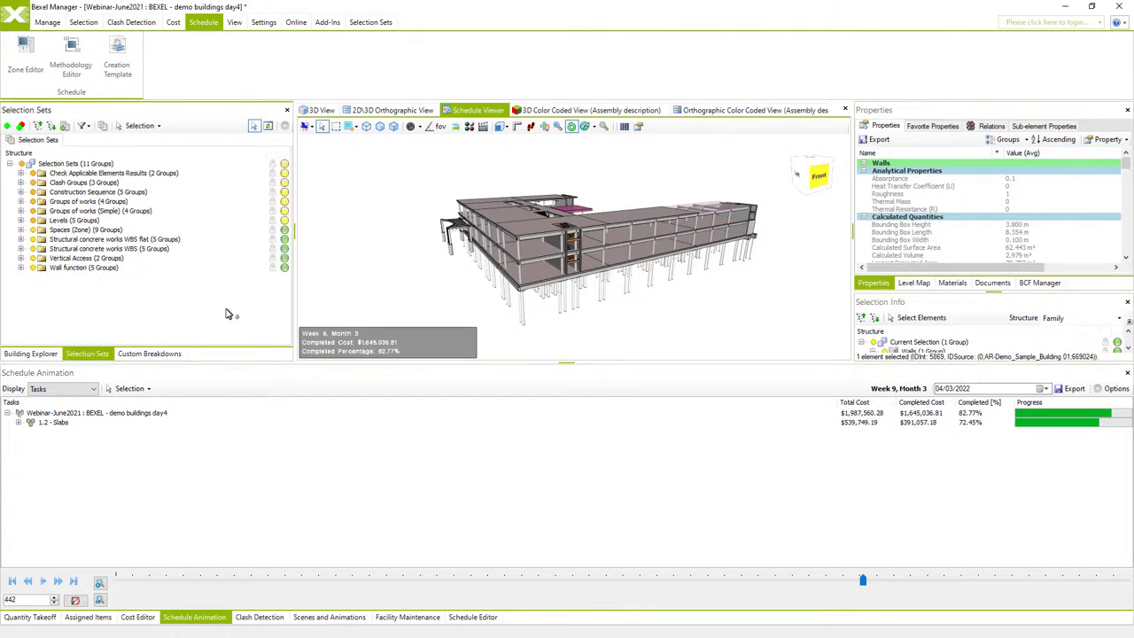
drag(420, 241, 429, 252)
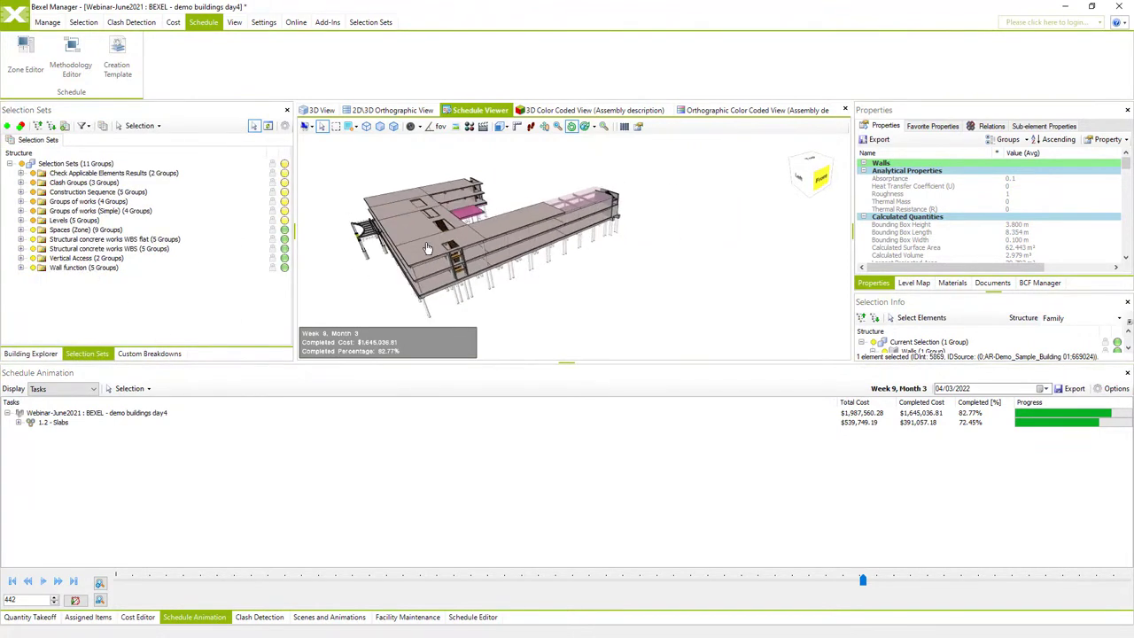
right_click(664, 275)
click(701, 297)
click(321, 110)
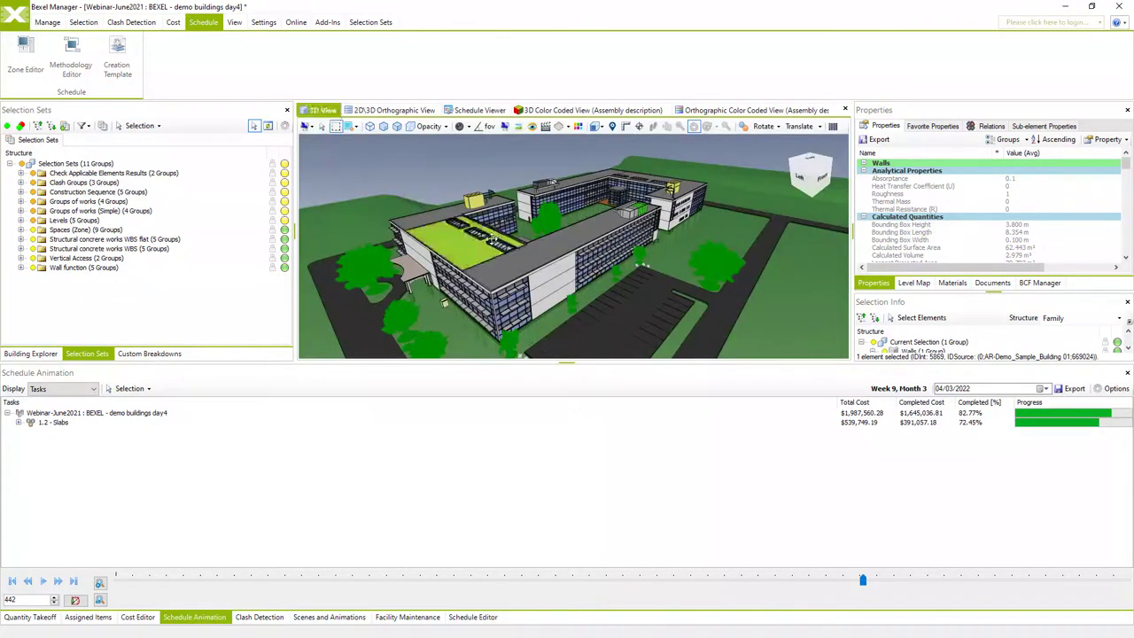
click(21, 192)
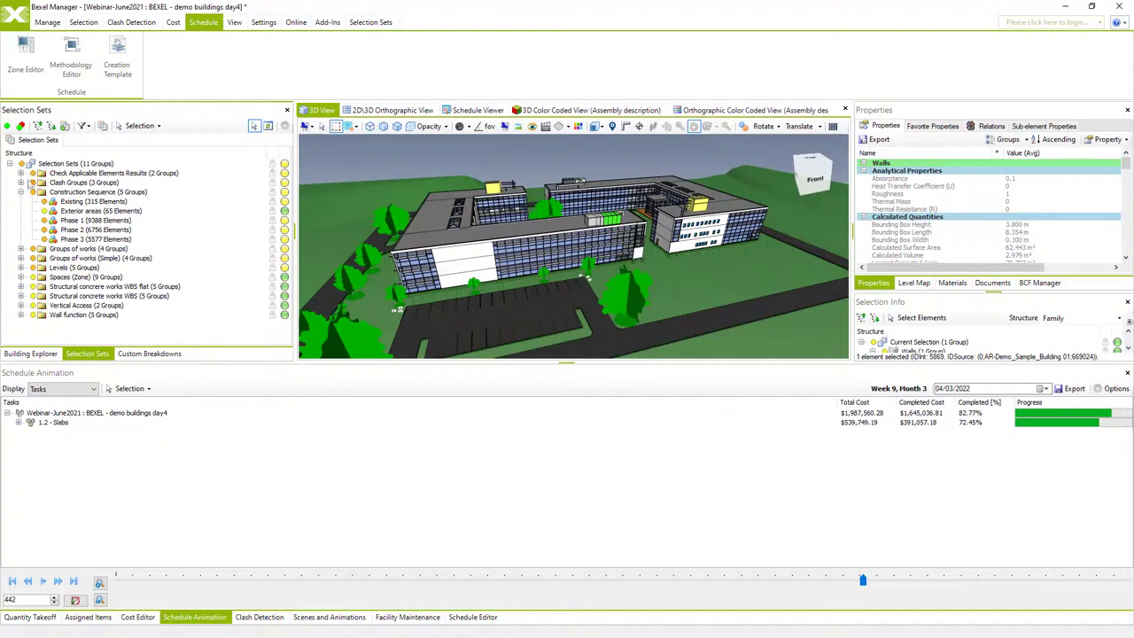
click(22, 165)
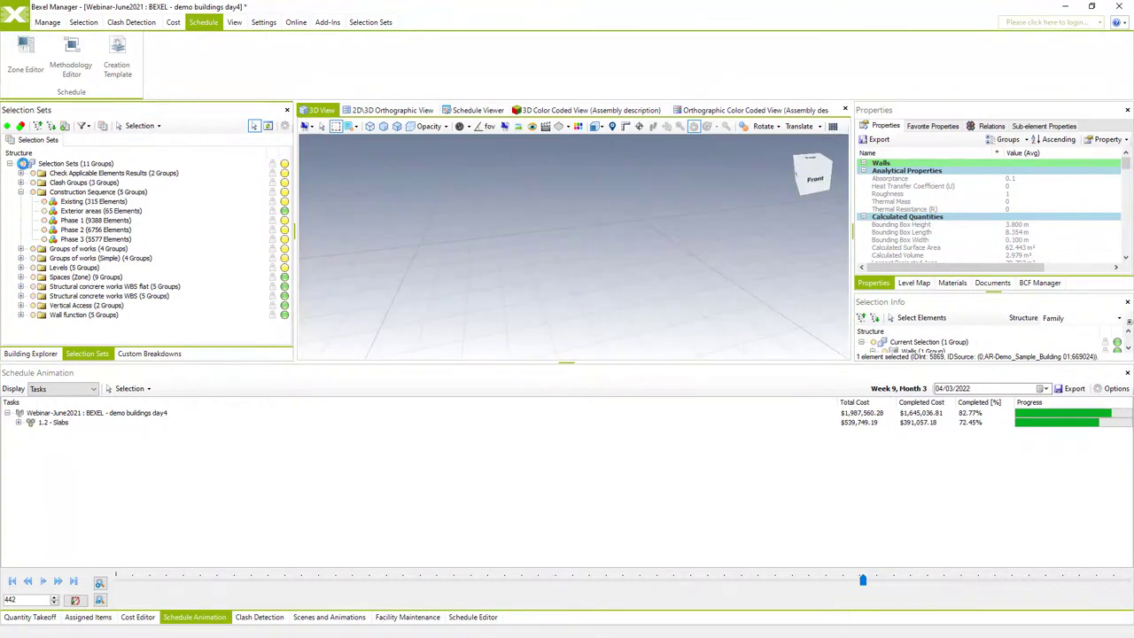
click(45, 221)
drag(667, 211, 636, 223)
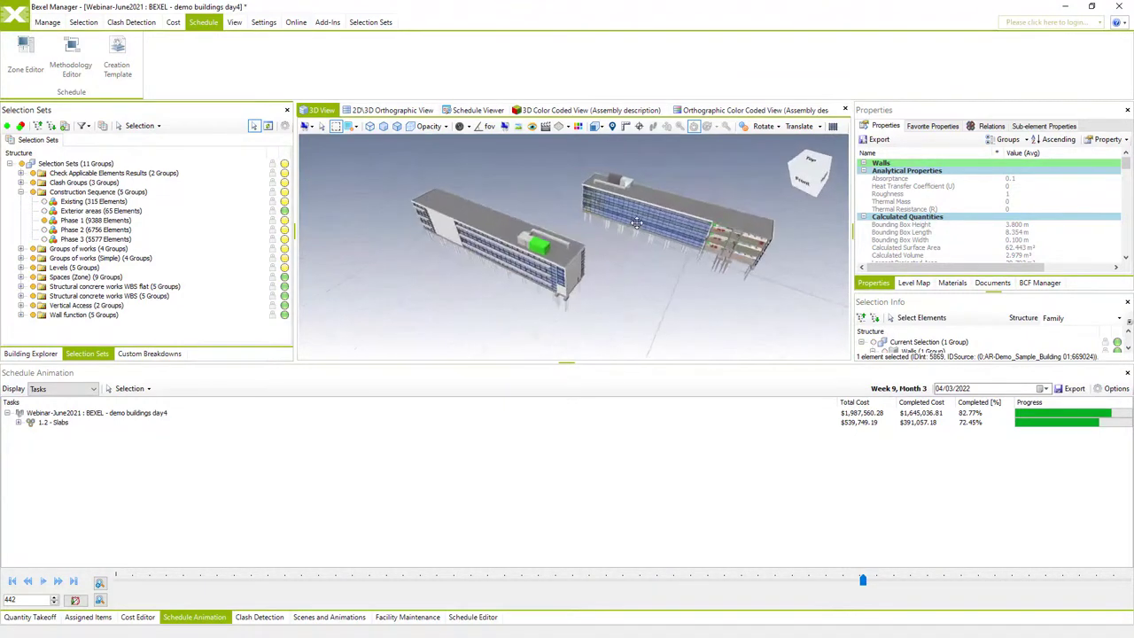
Show the Phase 3 selection set instead of Phase 1 and check the Construction Sequence property of one of its walls.
click(45, 221)
click(44, 239)
drag(578, 274, 609, 280)
click(612, 280)
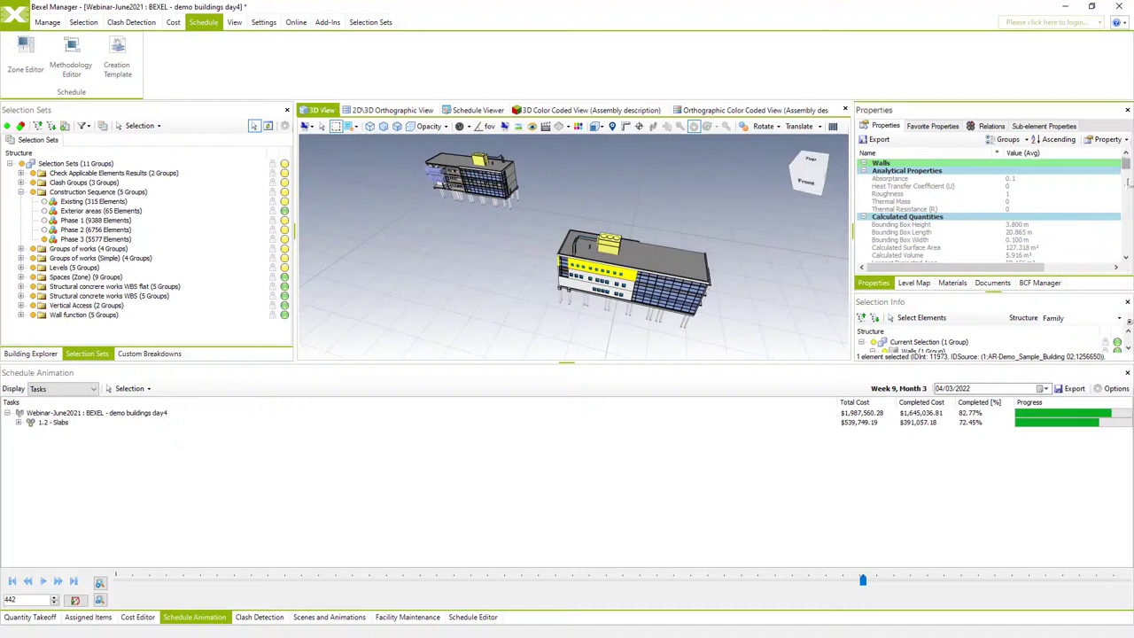
scroll(1128, 181, down, 10)
click(1023, 241)
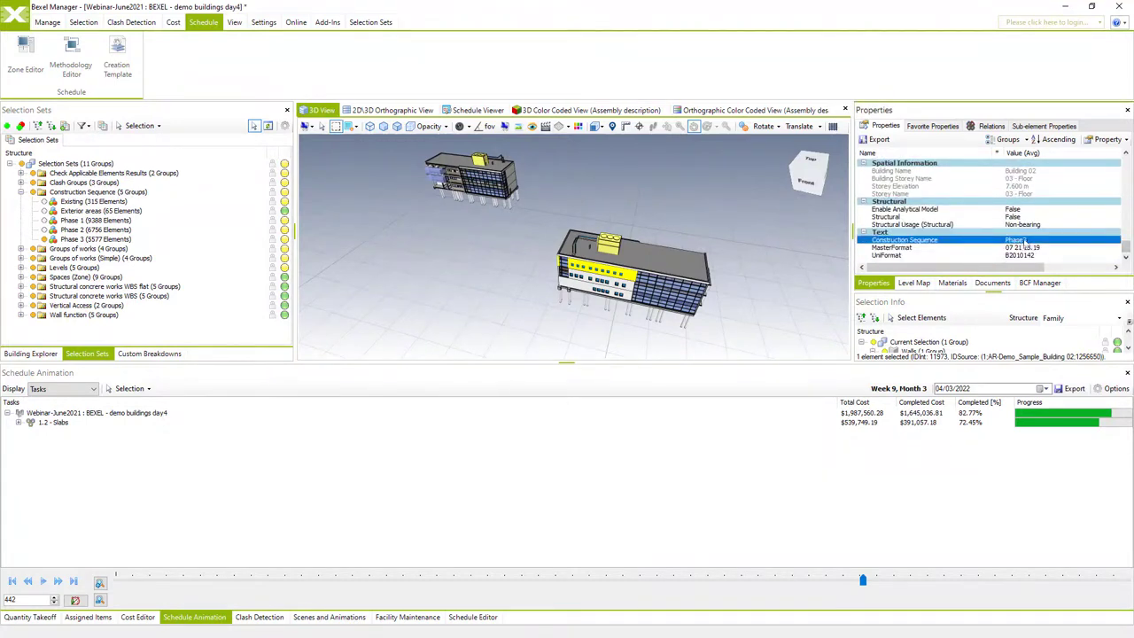
Inspect the rule that defines the Phase 3 selection set and leave it without changes.
right_click(89, 240)
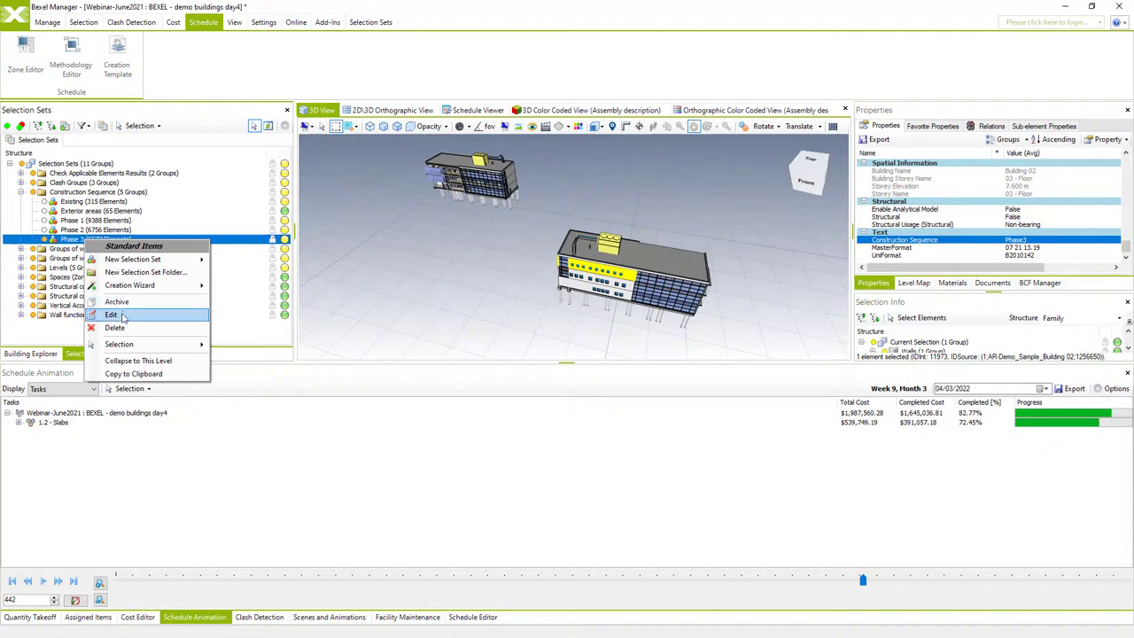
click(151, 311)
click(356, 359)
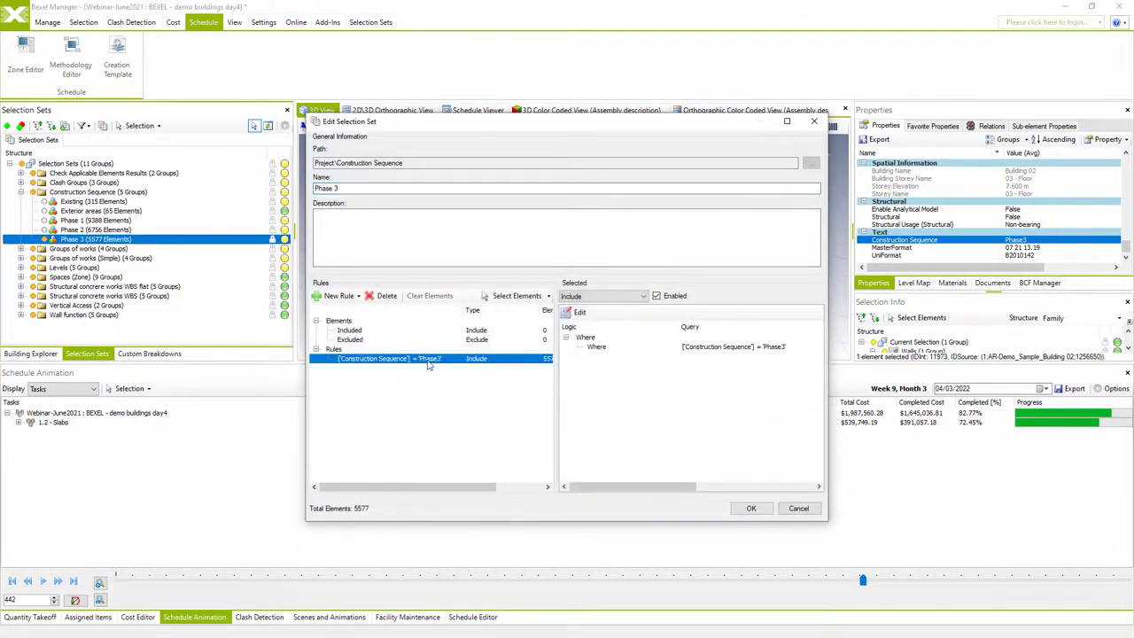
click(798, 507)
Create a new zone named Phases in the Zone Editor.
click(25, 55)
click(17, 22)
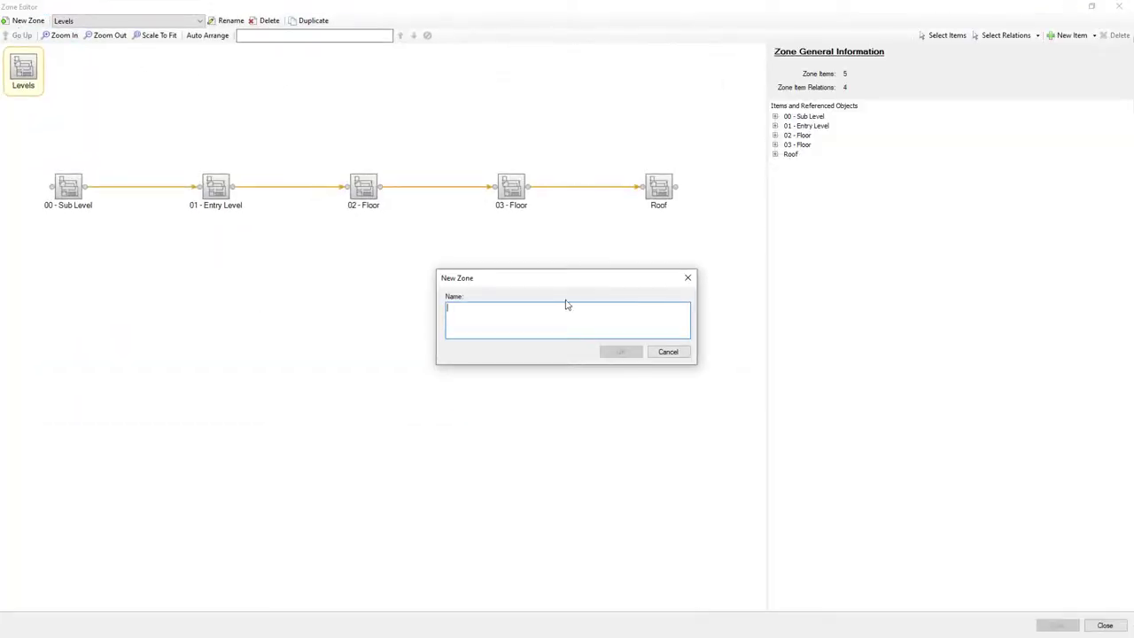
text(Phases)
click(611, 352)
Add the Exterior areas, Phase 1, Phase 2 and Phase 3 selection sets to the Phases zone as linked items with relations, and save the zone.
right_click(237, 212)
mouse_move(291, 217)
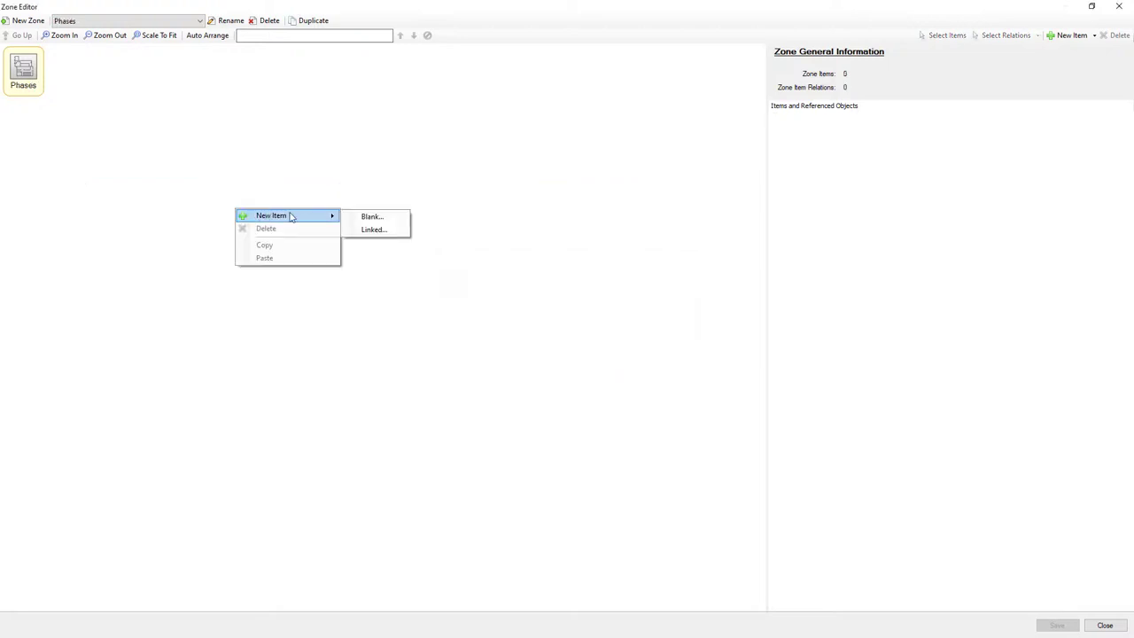
click(374, 229)
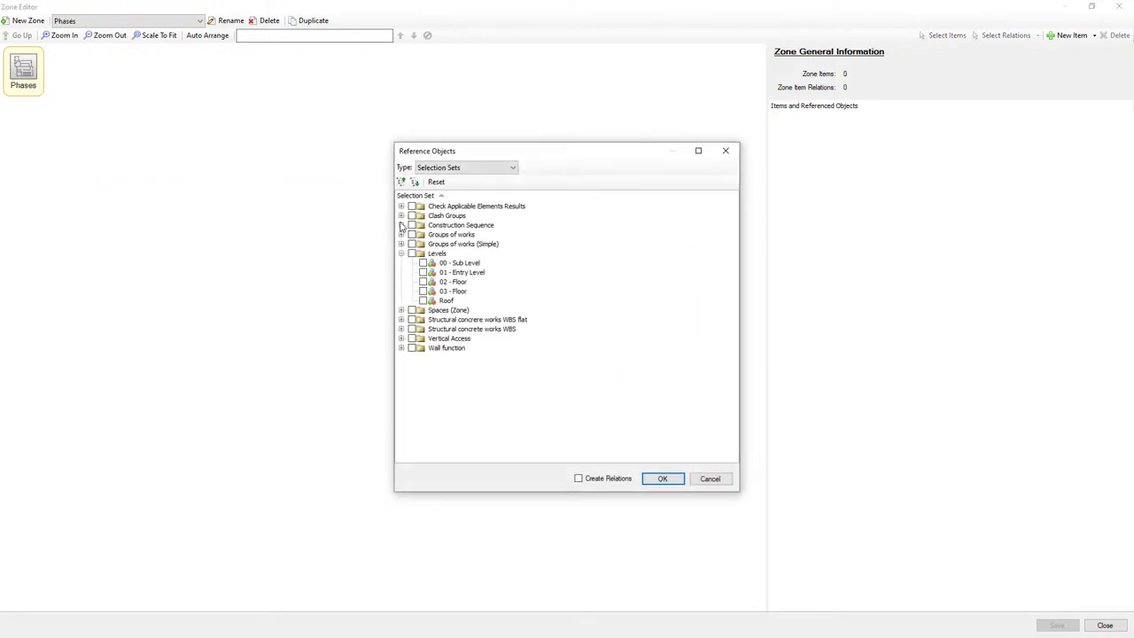
click(401, 225)
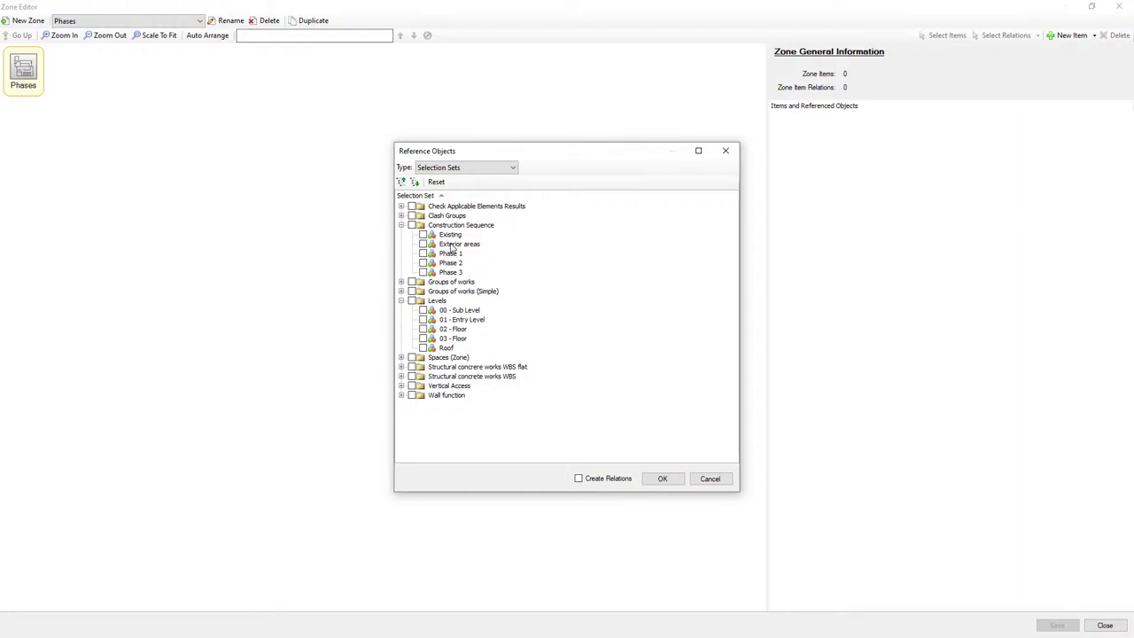
click(452, 248)
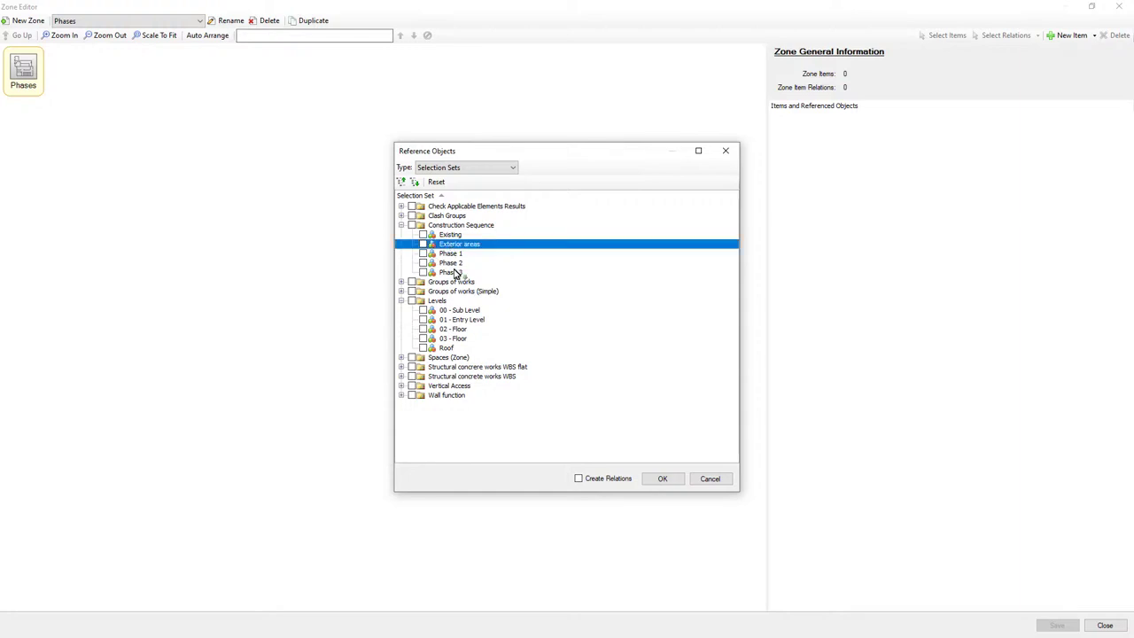
shift+click(452, 273)
click(579, 479)
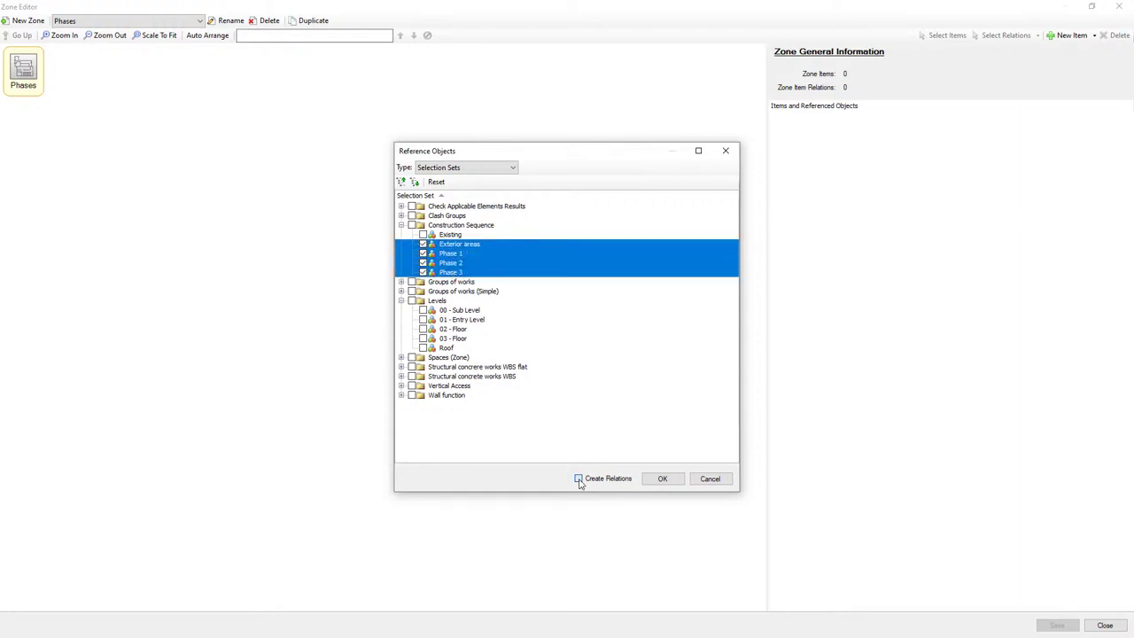
click(662, 479)
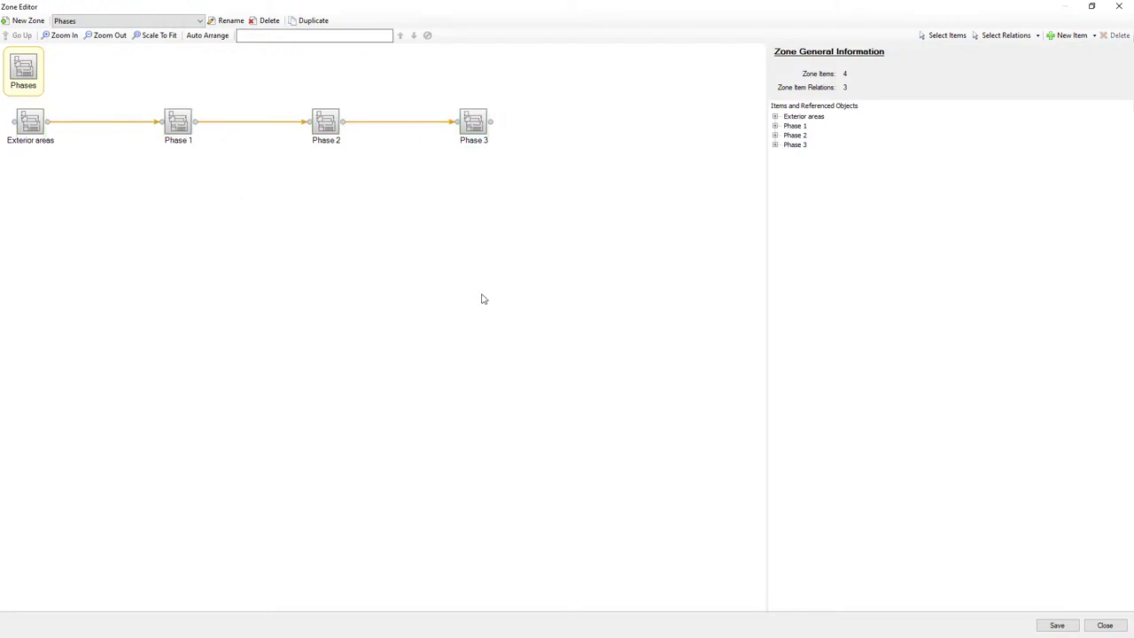
click(1061, 626)
click(1105, 626)
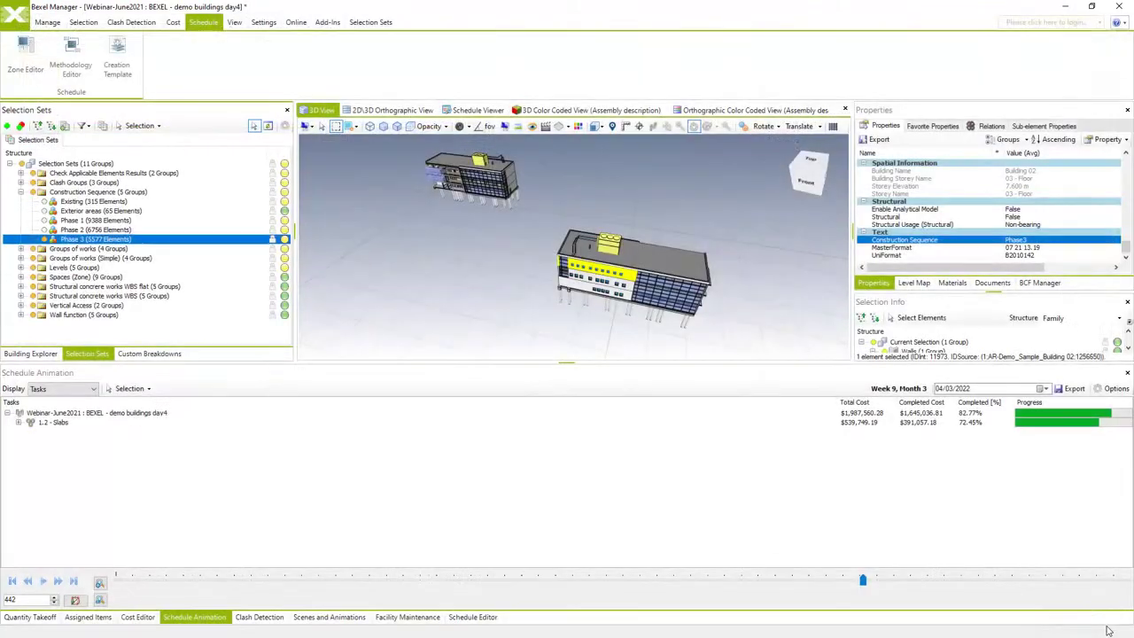
Create a new schedule named Simple STR 4 with the cost version BIM based with prices.
click(474, 616)
click(31, 392)
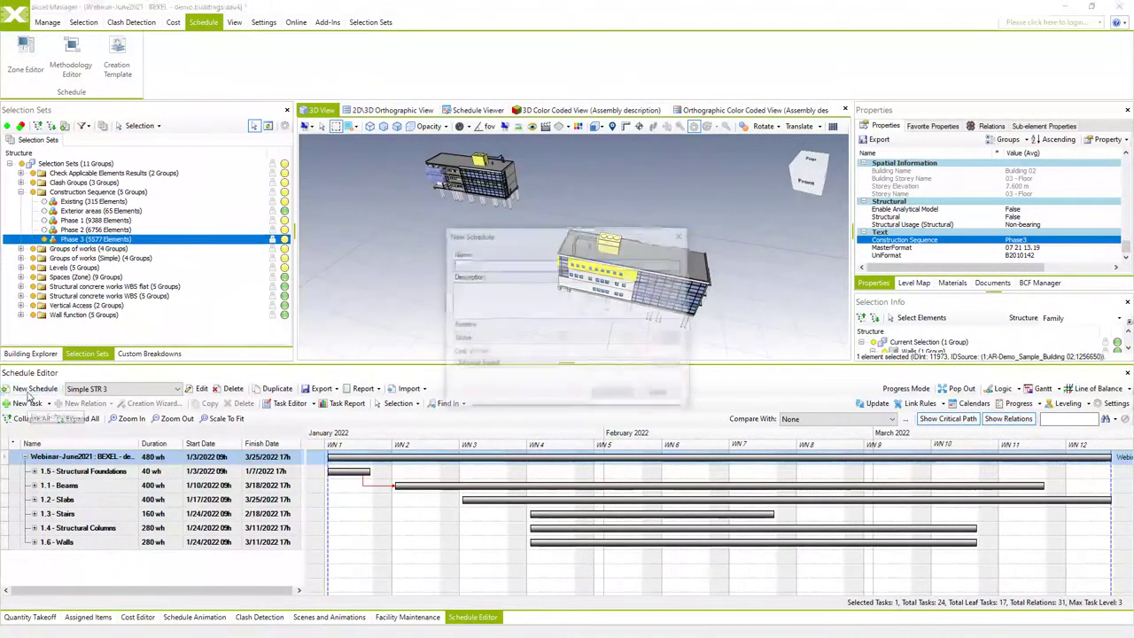
click(575, 268)
text(Simple STR 3)
key(BackSpace)
text(4)
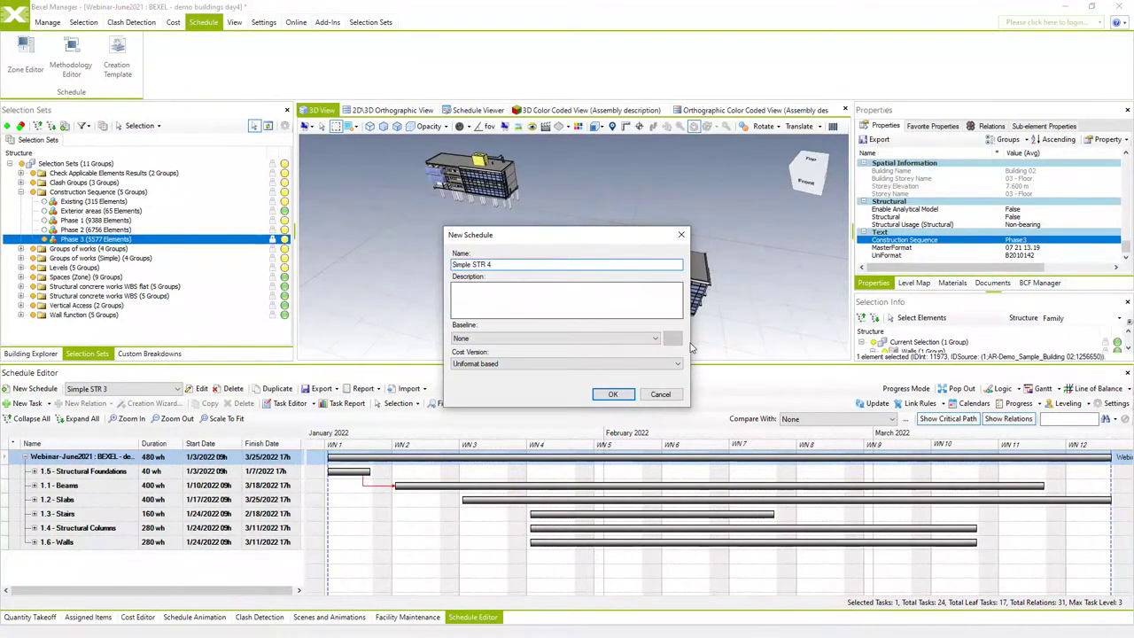
click(612, 363)
click(611, 405)
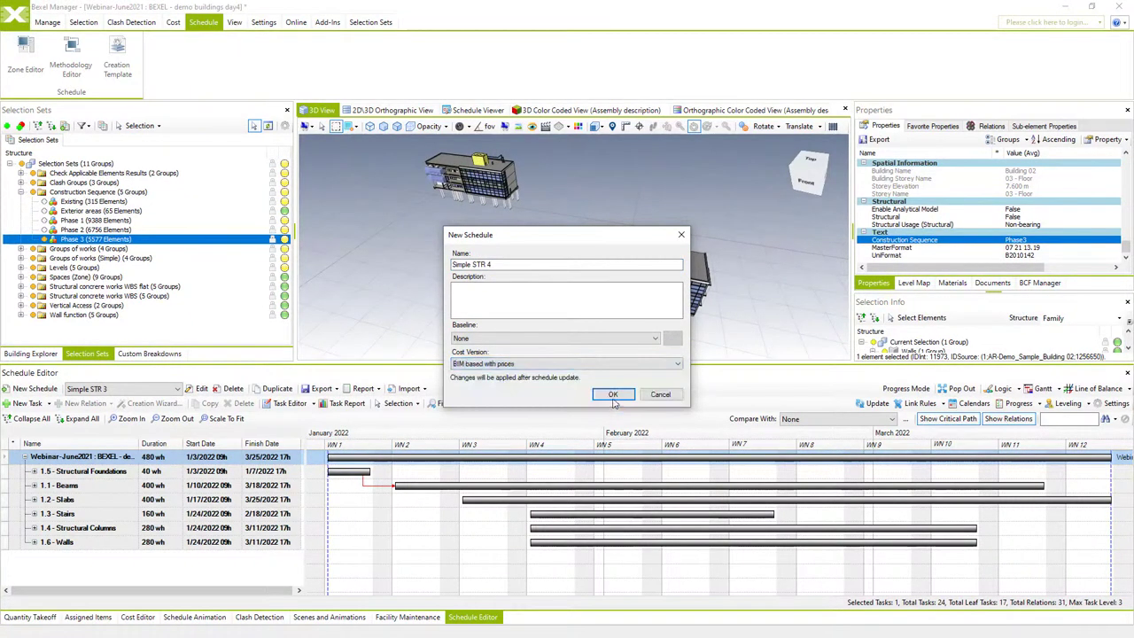
click(610, 396)
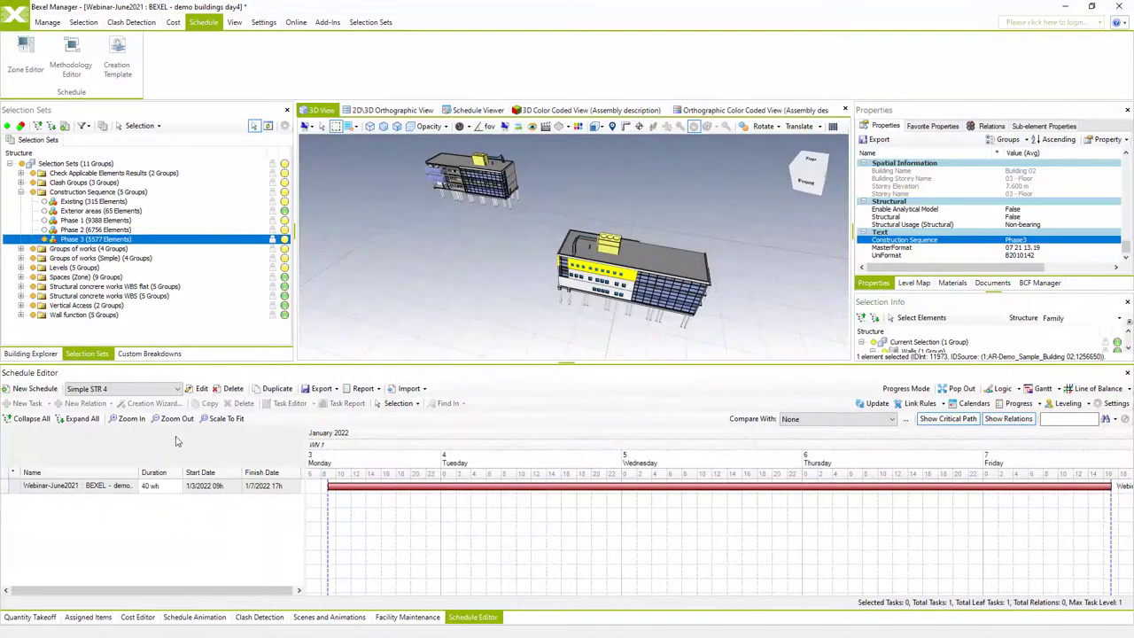
Load the BIM based - levels template into the Creation Wizard for the schedule's root task.
right_click(55, 486)
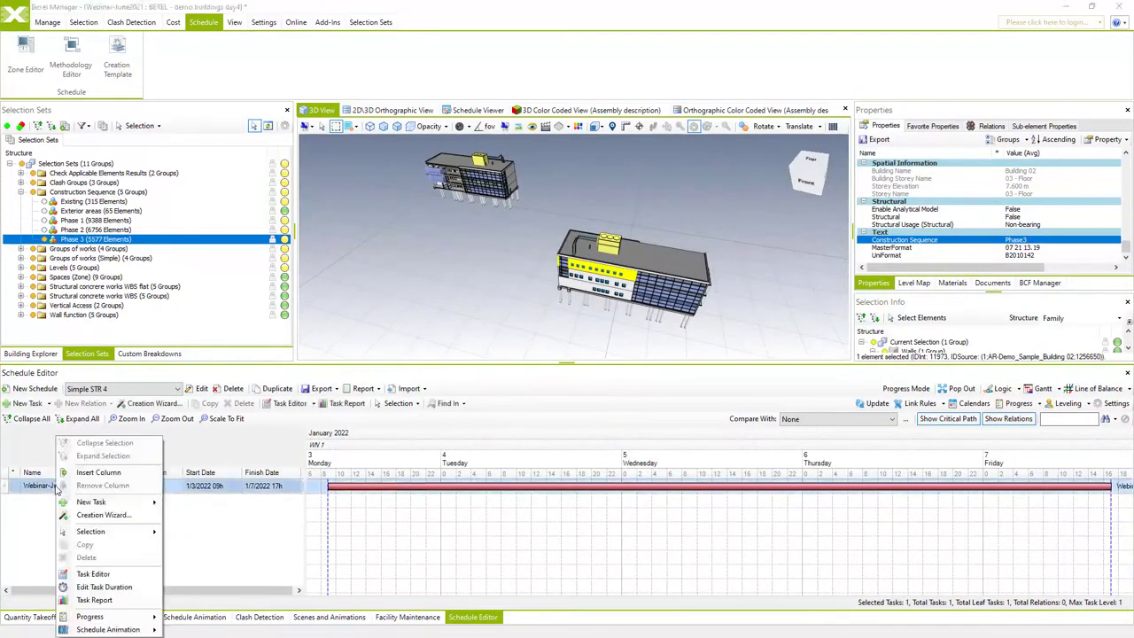
click(118, 515)
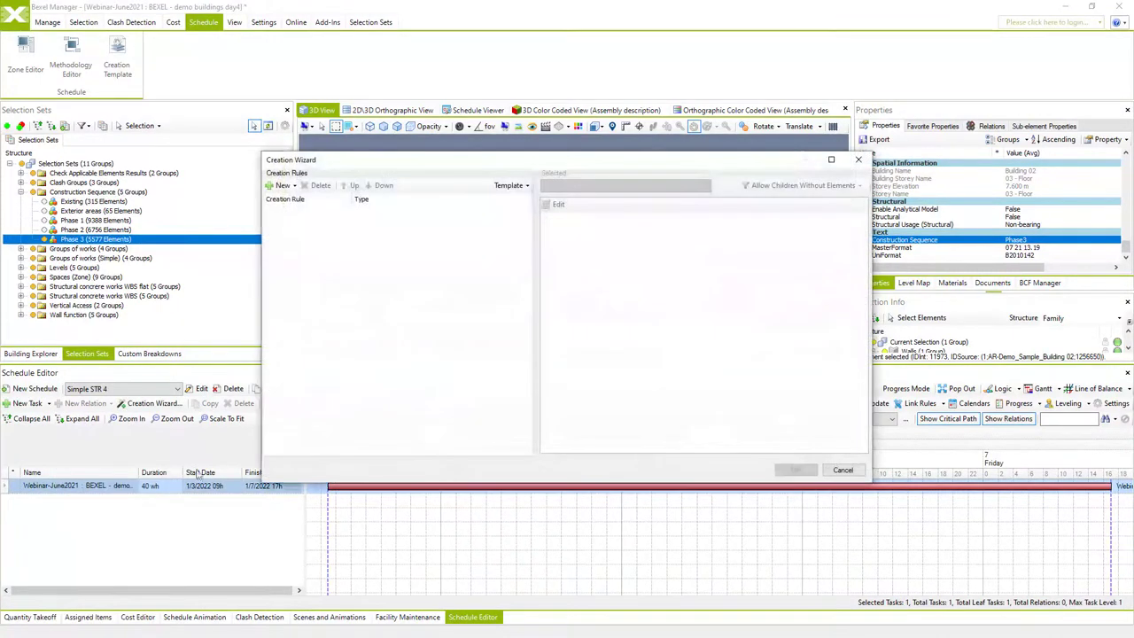
click(511, 185)
click(522, 213)
click(457, 179)
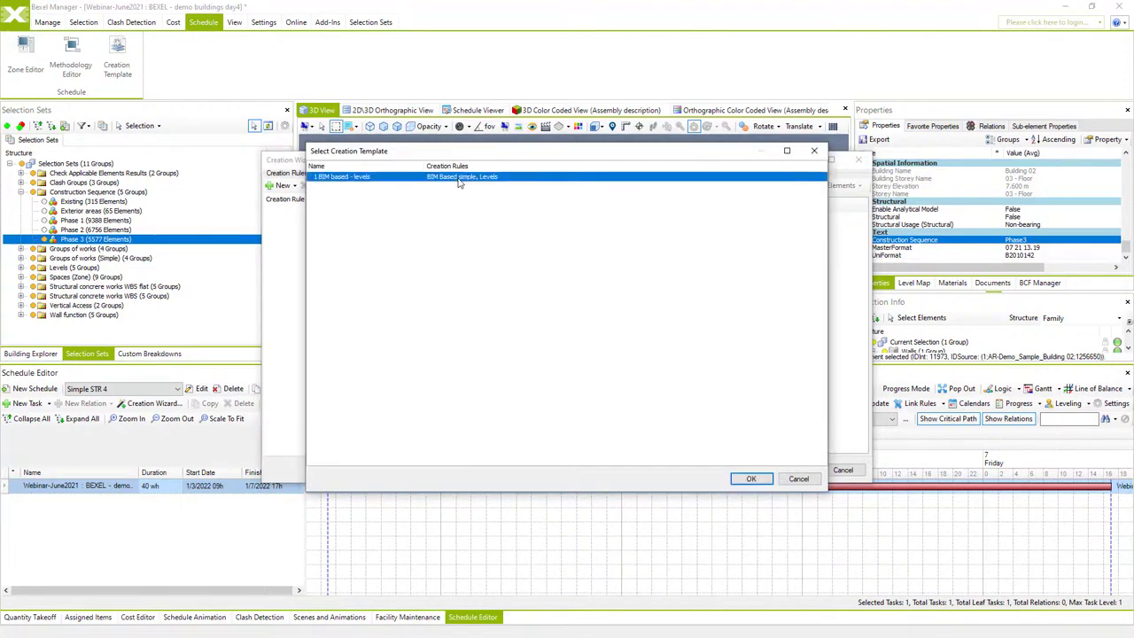
click(751, 479)
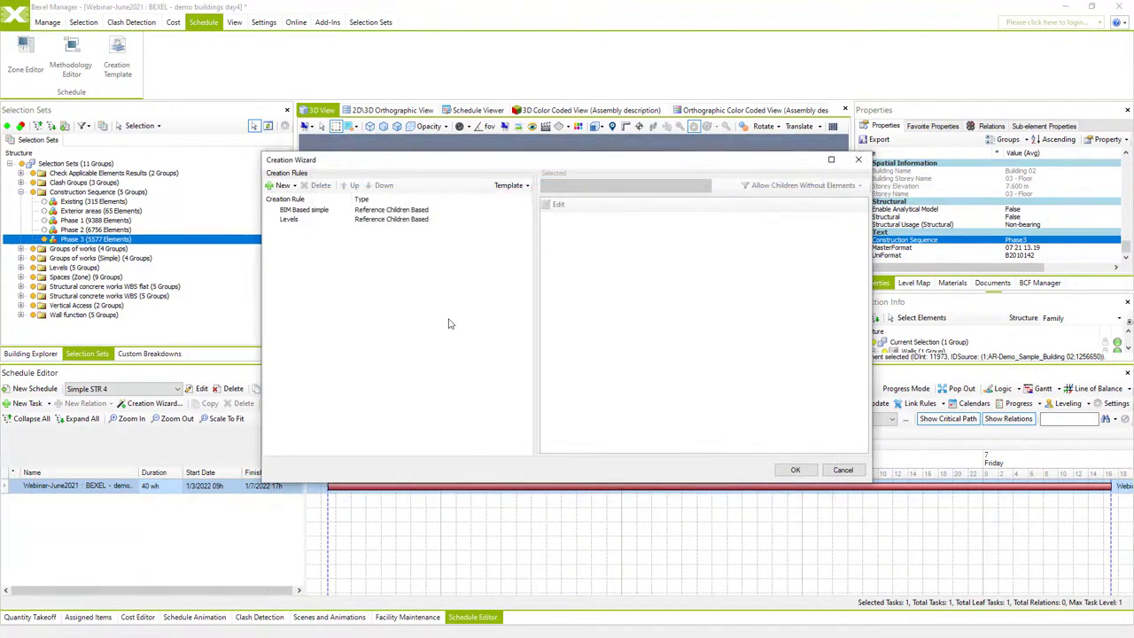
Add a creation rule below Levels that references the Phases zone item.
click(297, 220)
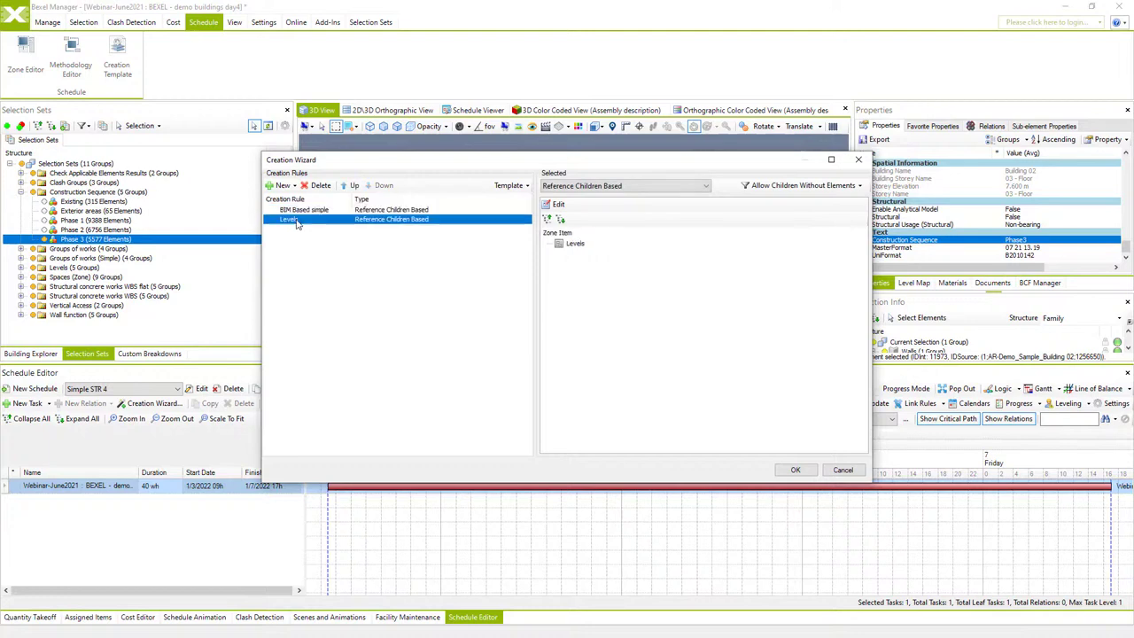
click(297, 187)
click(305, 199)
click(513, 168)
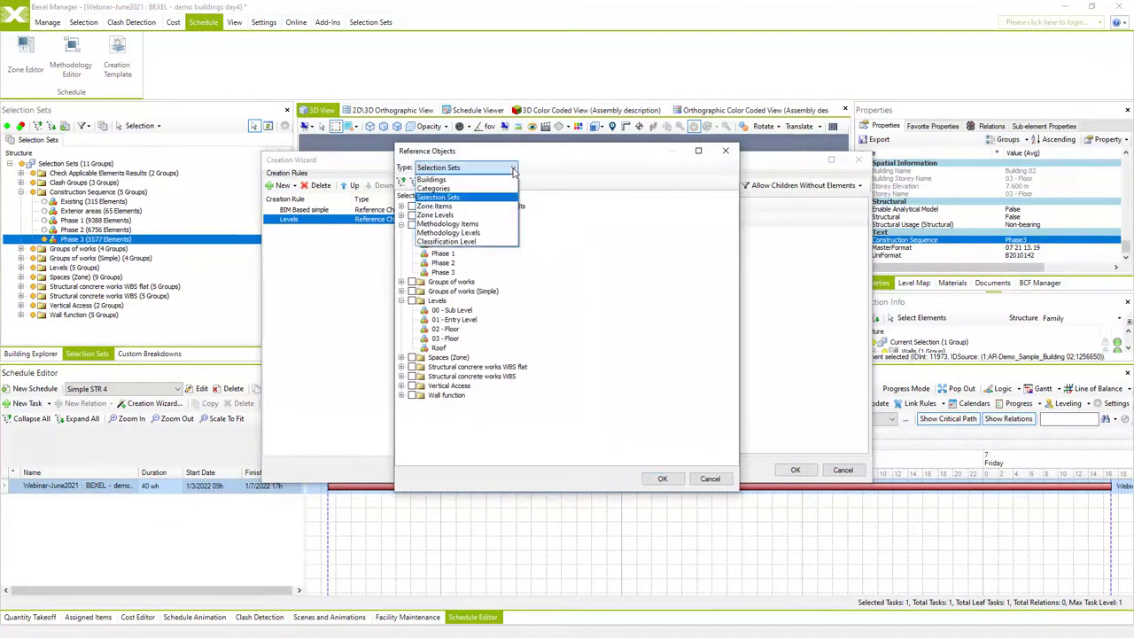
click(475, 206)
click(412, 215)
click(401, 216)
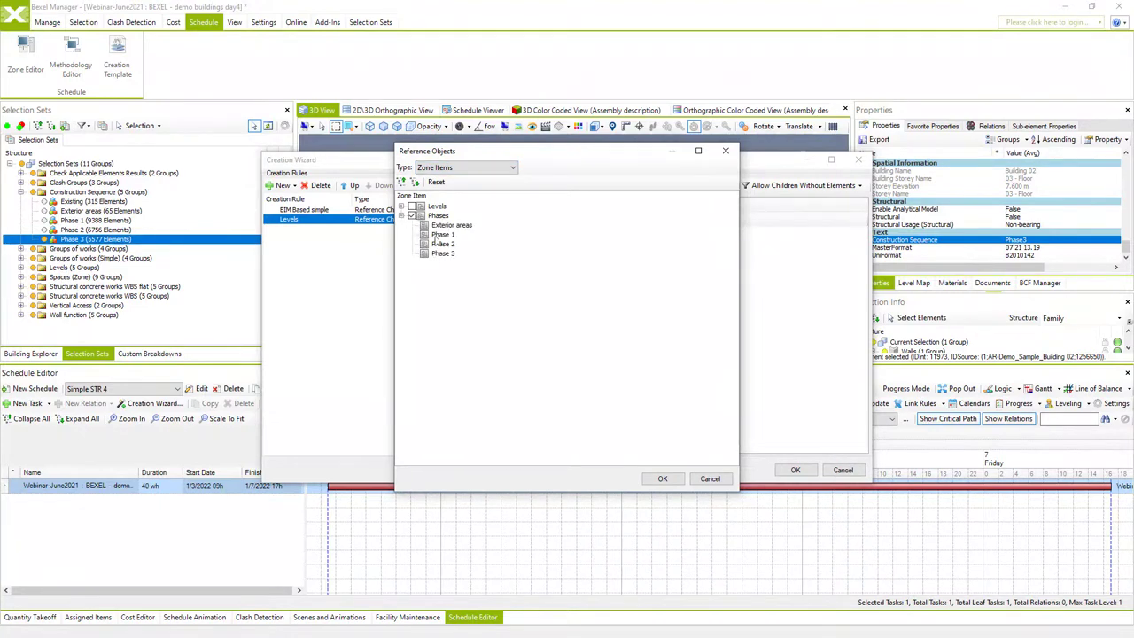
click(656, 479)
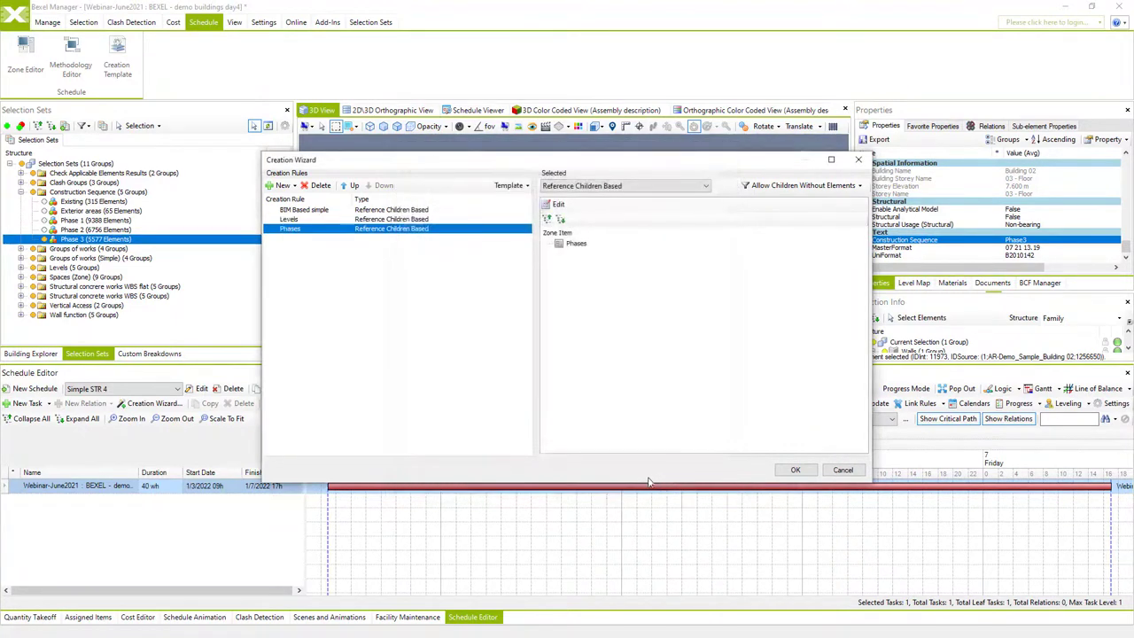
Save the creation rules as a template named BiM based - Levels and phases and generate the schedule tasks from them.
click(512, 185)
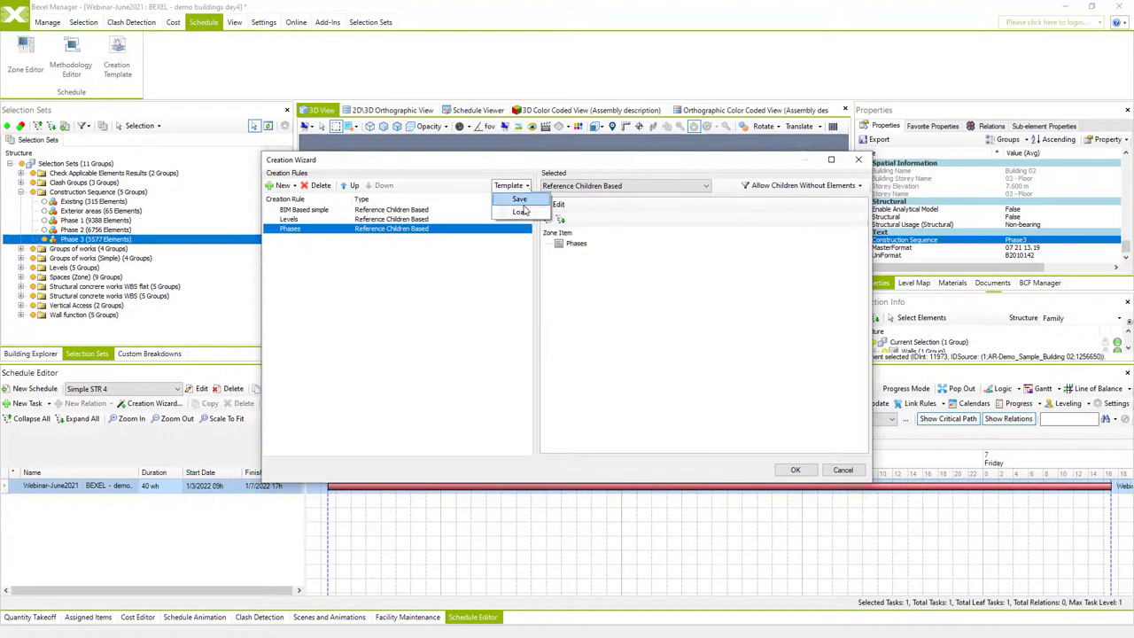
click(519, 199)
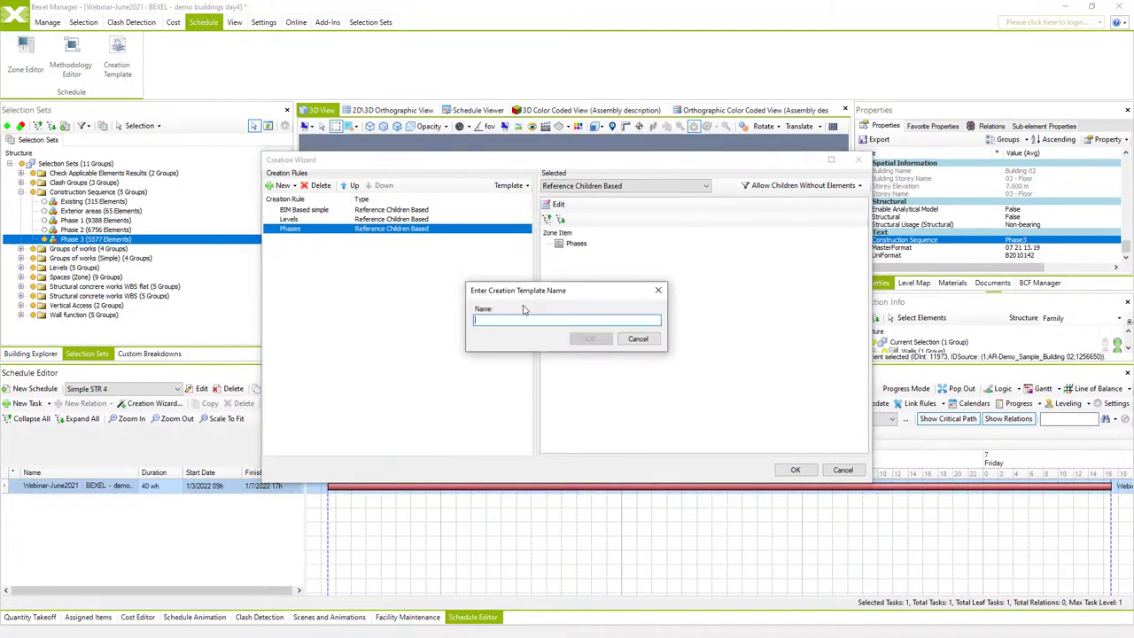
text(BiM based - Levels and phases)
click(591, 339)
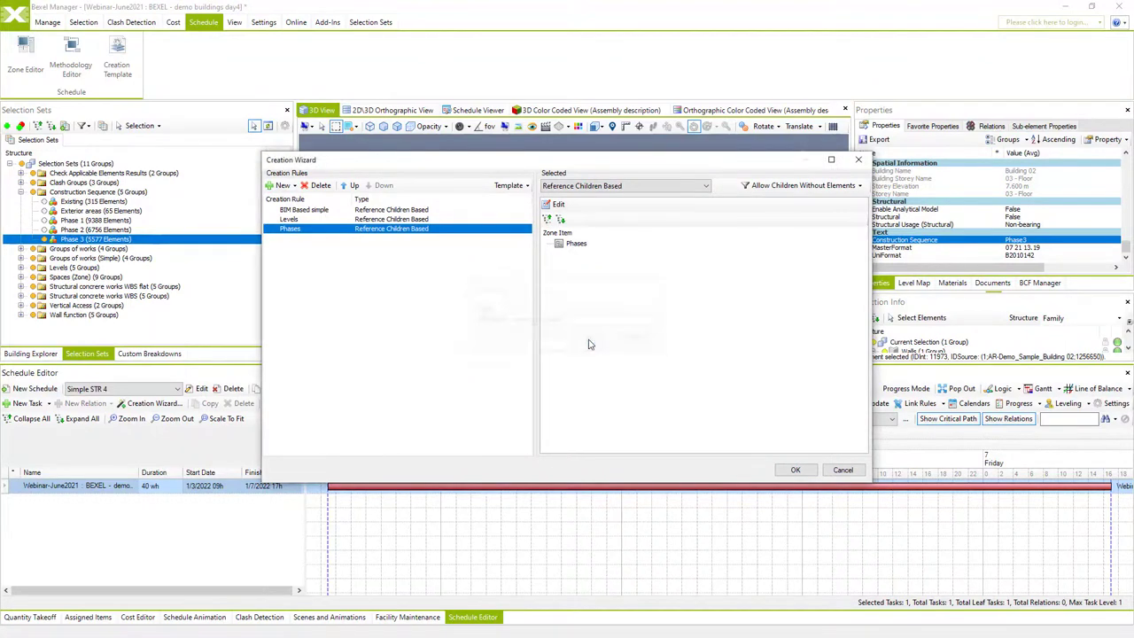
click(791, 470)
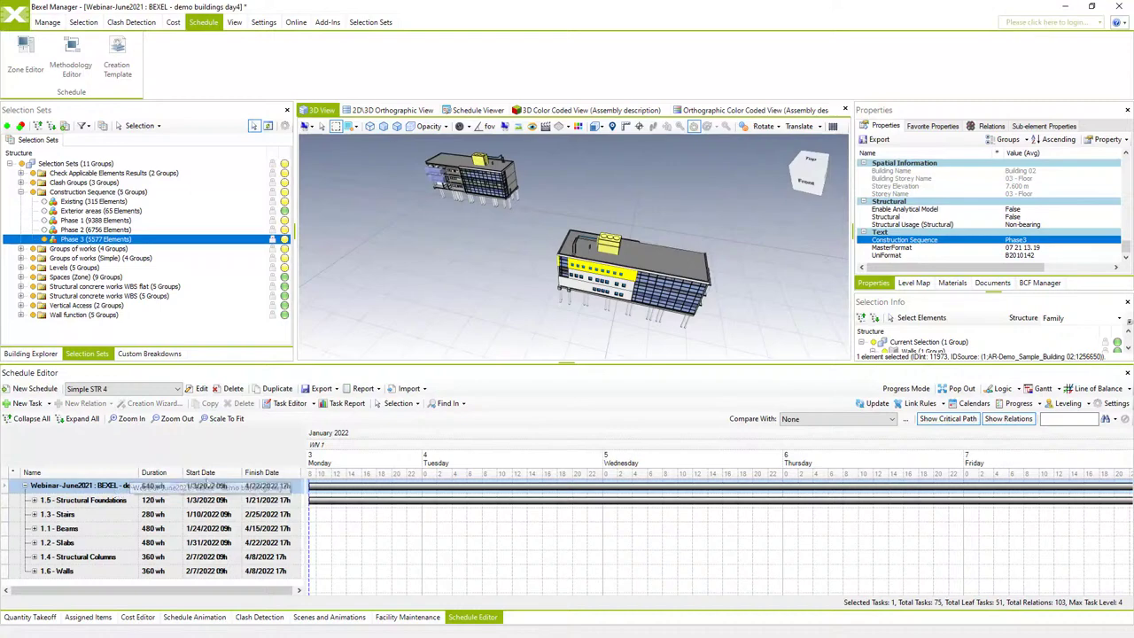
Show all model elements in the 3D view and switch to the Schedule Viewer.
right_click(446, 306)
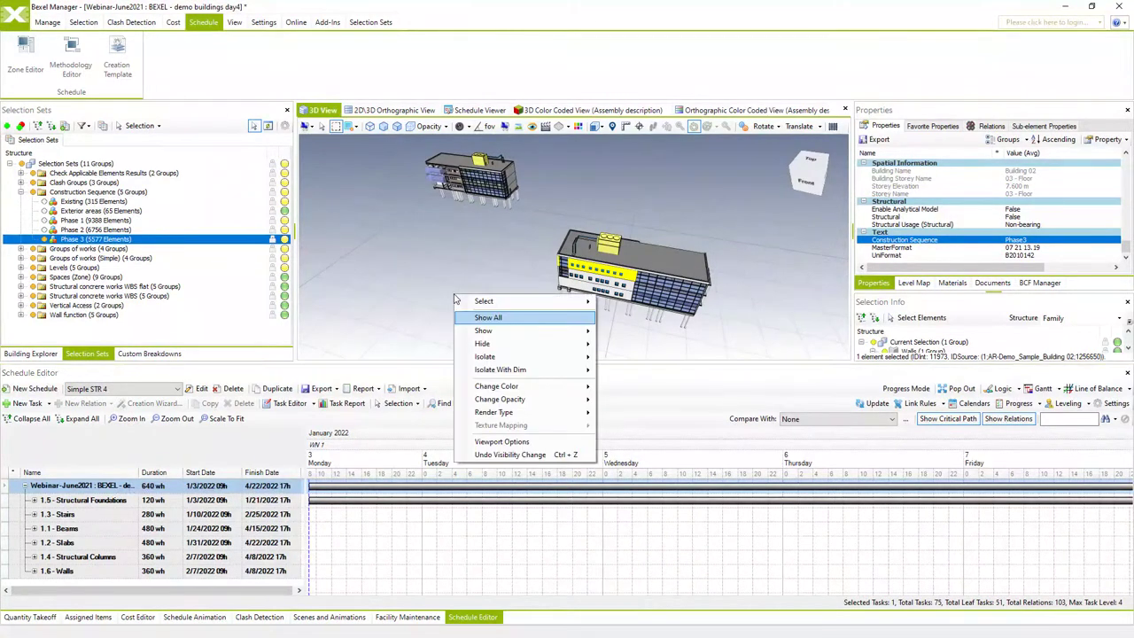
click(490, 306)
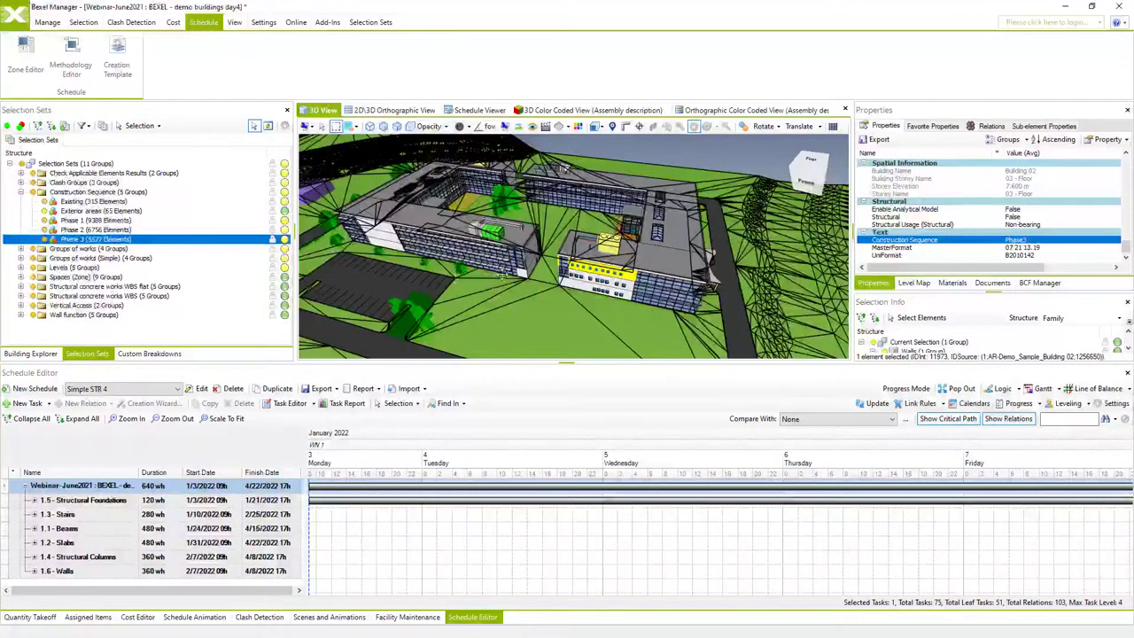
click(470, 111)
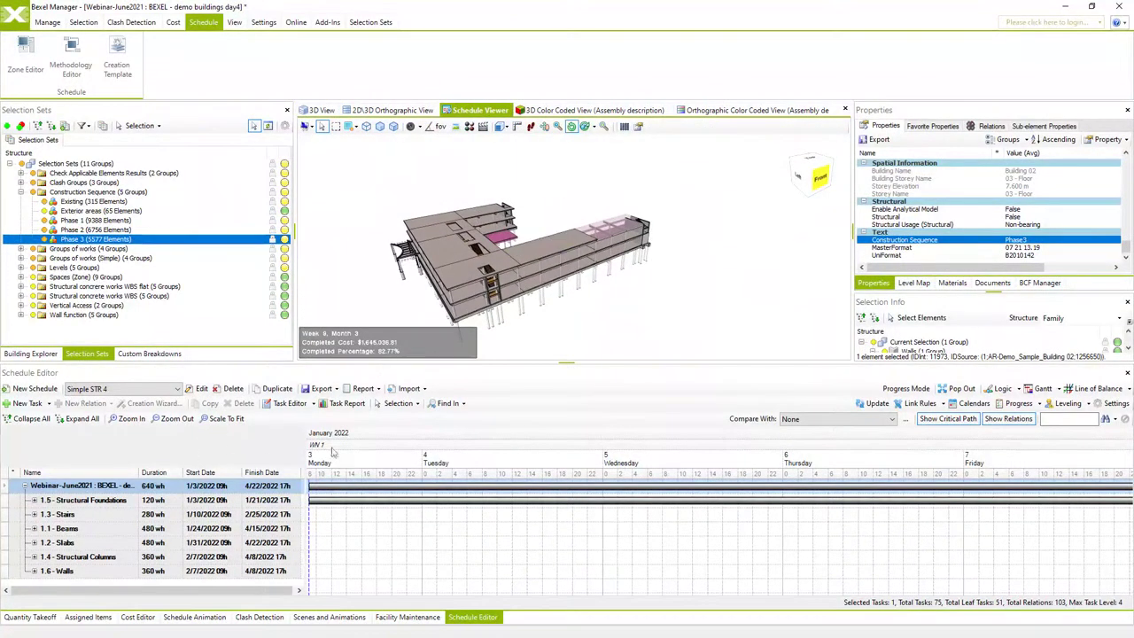
Fit the schedule to the timeline, open it in a separate window and expand all tasks to examine the phases under each level.
click(243, 419)
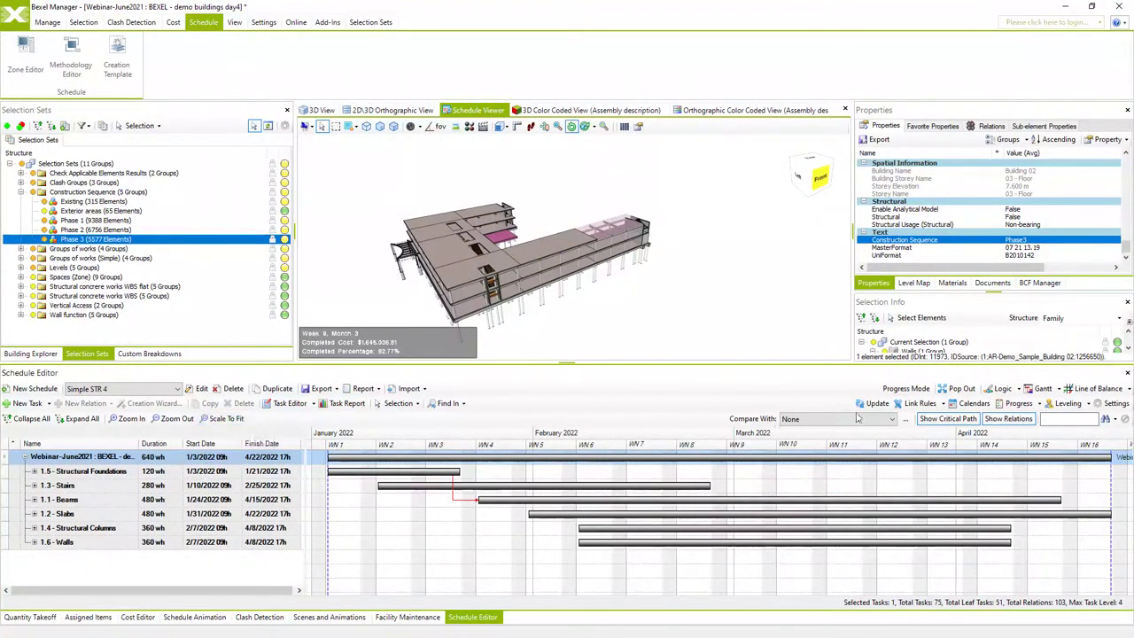
click(959, 390)
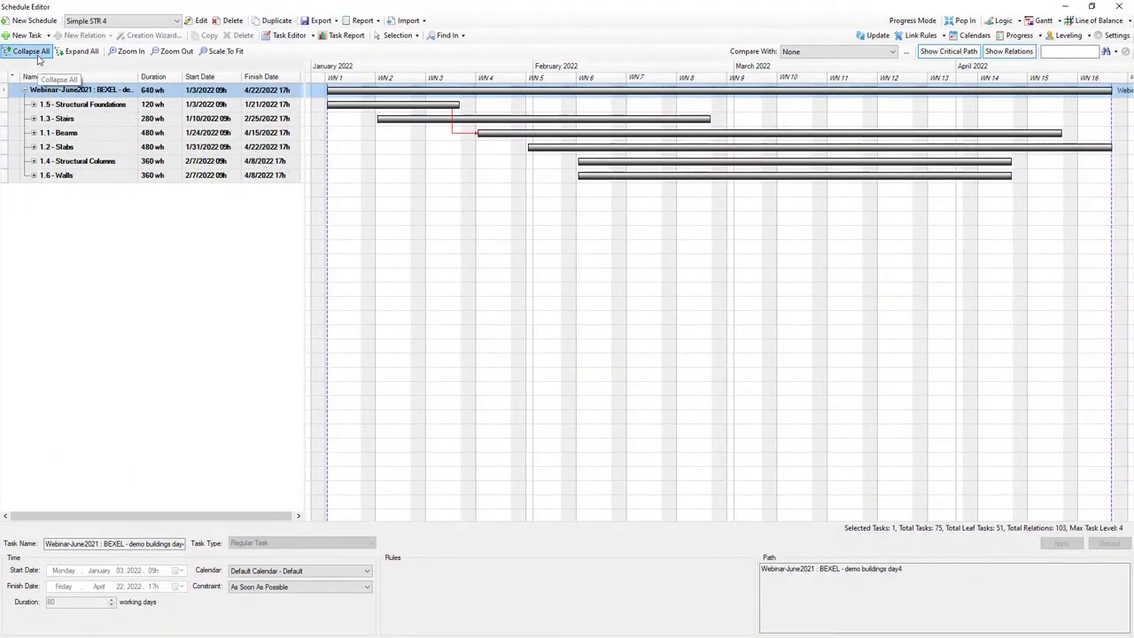
click(78, 51)
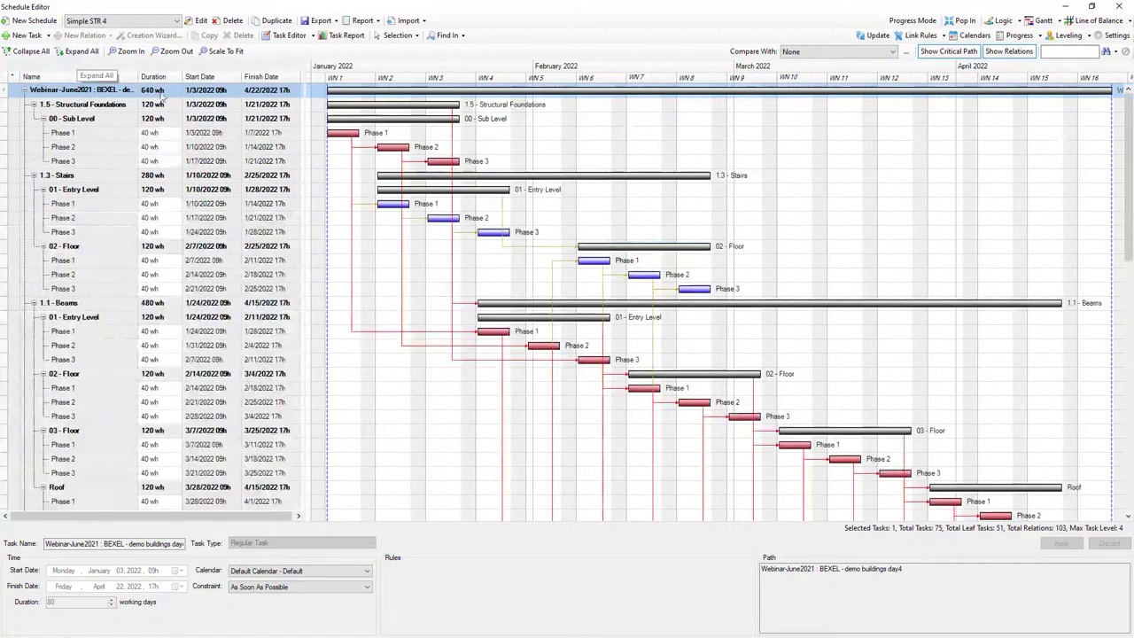
scroll(485, 255, down, 2)
scroll(485, 254, down, 9)
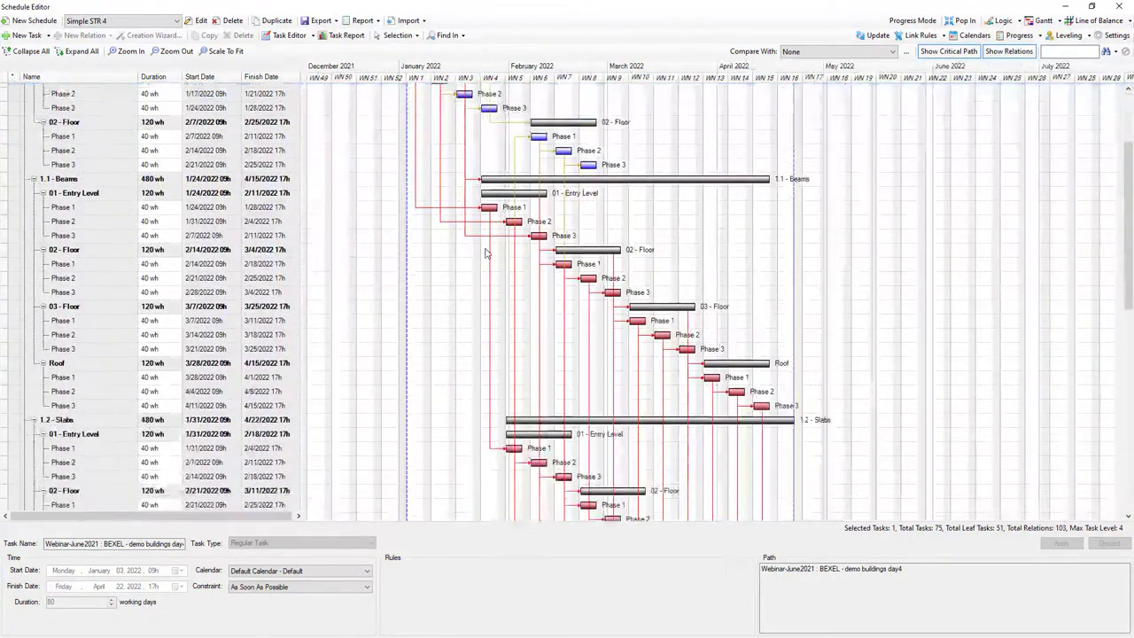
scroll(121, 323, up, 10)
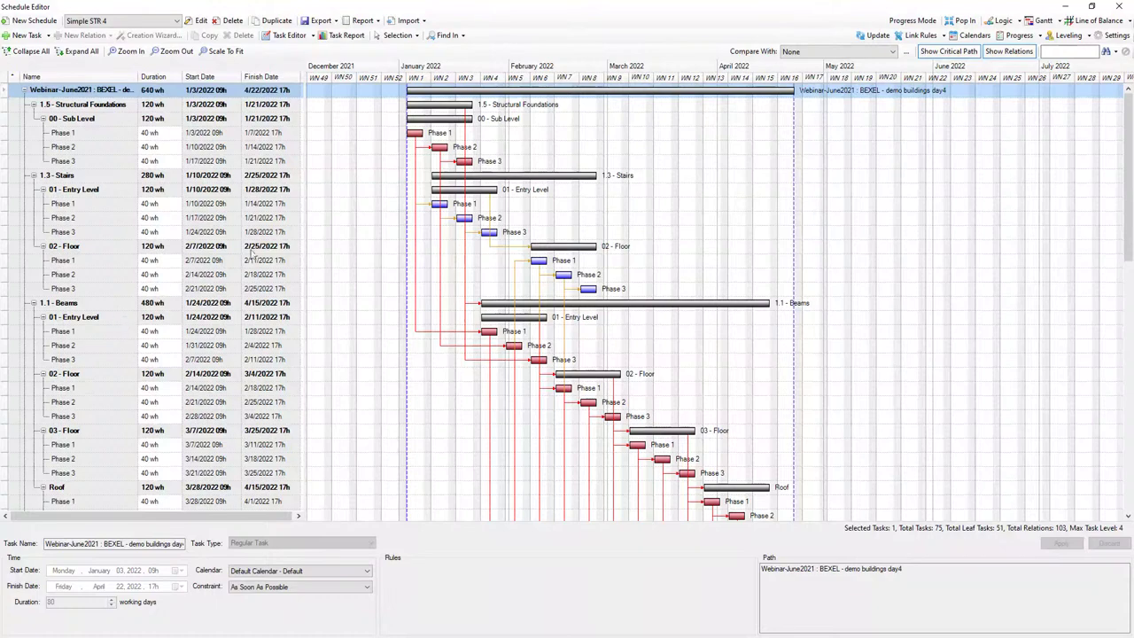
Widen the task table and insert a Total Cost column after Finish Date.
drag(304, 207, 402, 219)
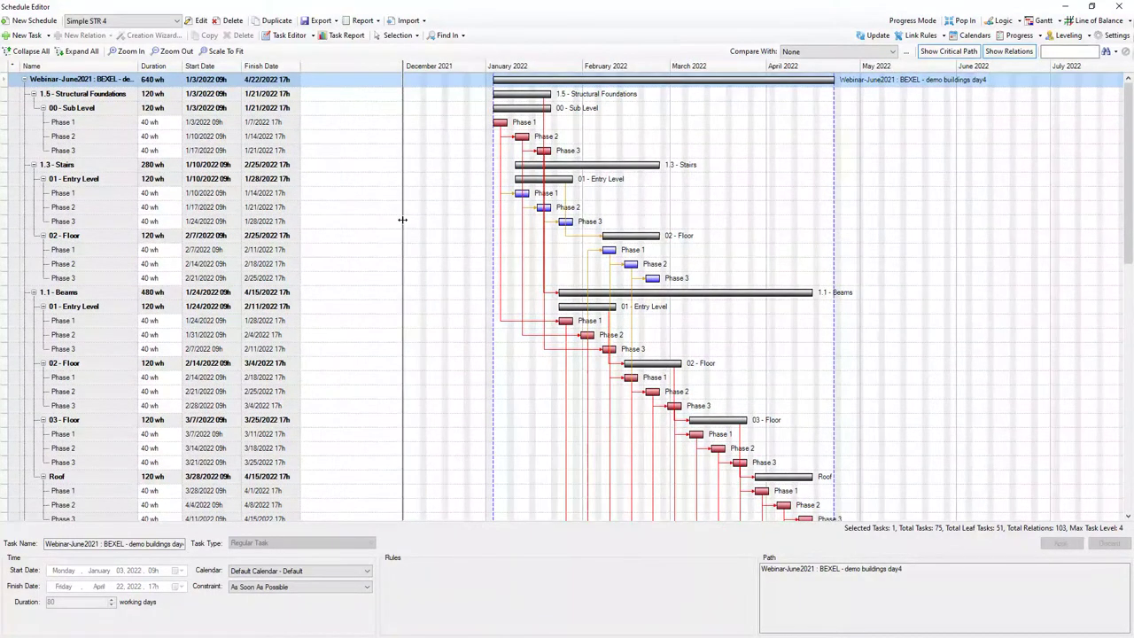
right_click(324, 69)
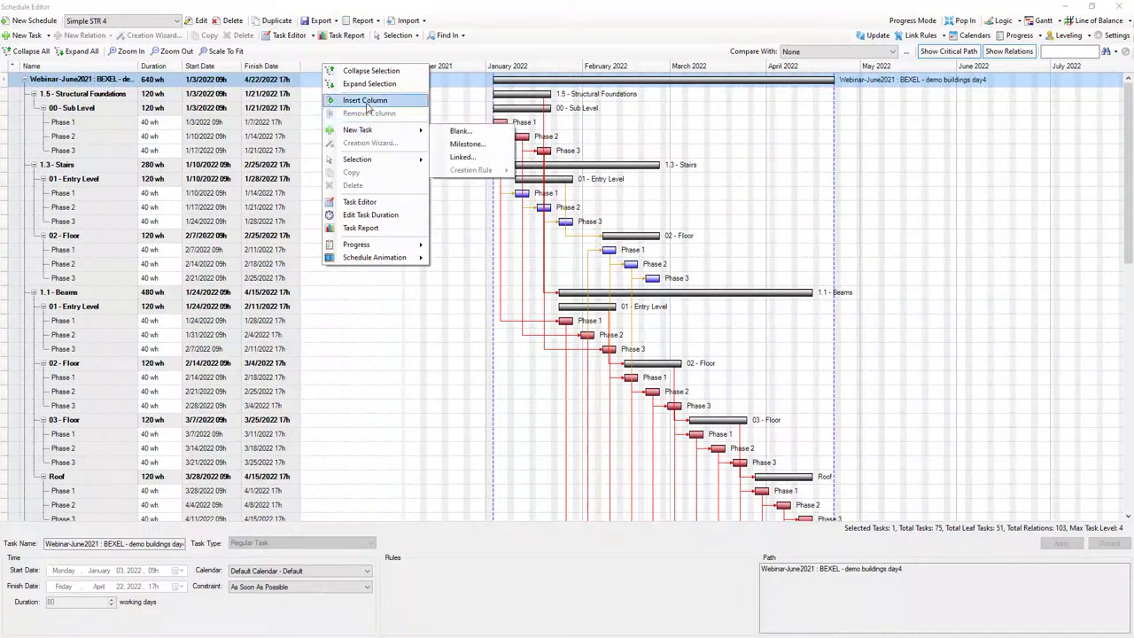
click(367, 104)
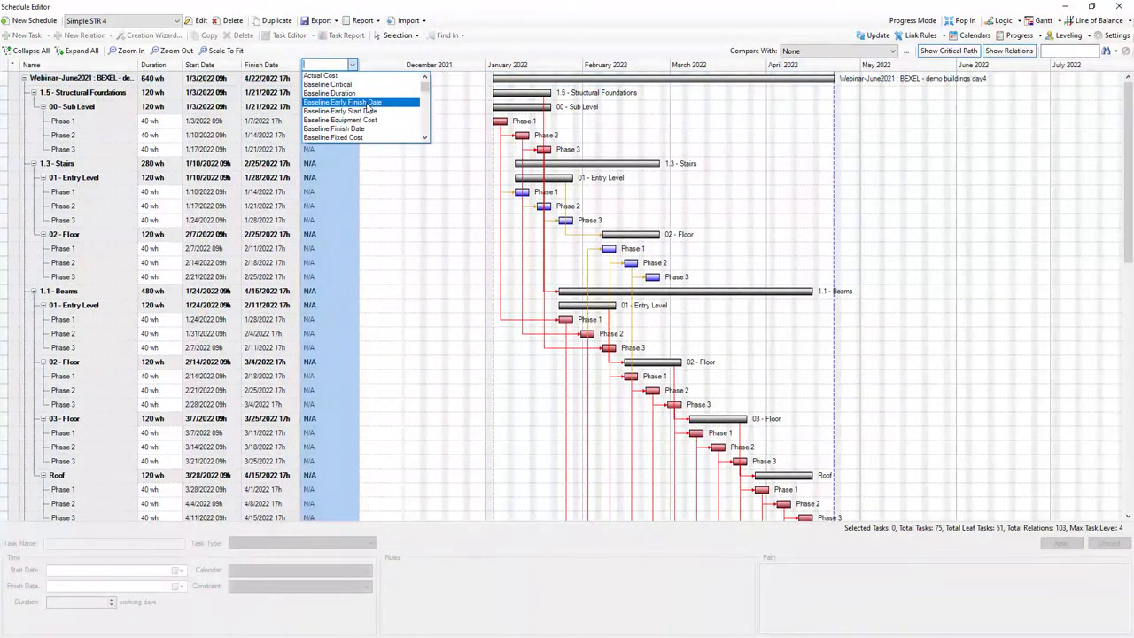
text(cos)
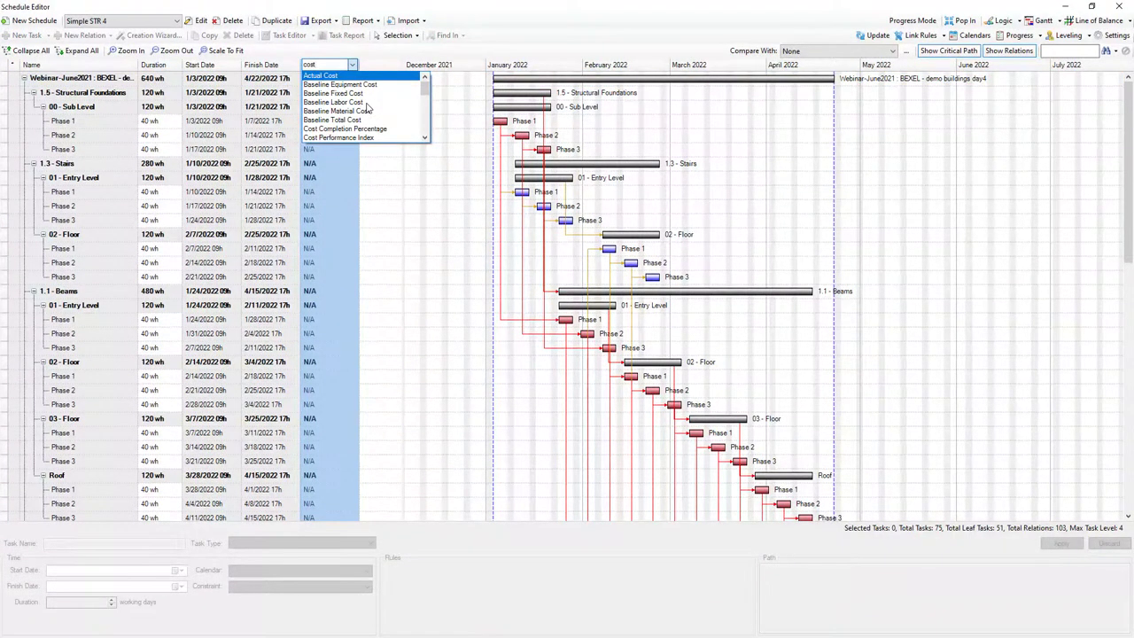
text(t)
scroll(368, 108, down, 3)
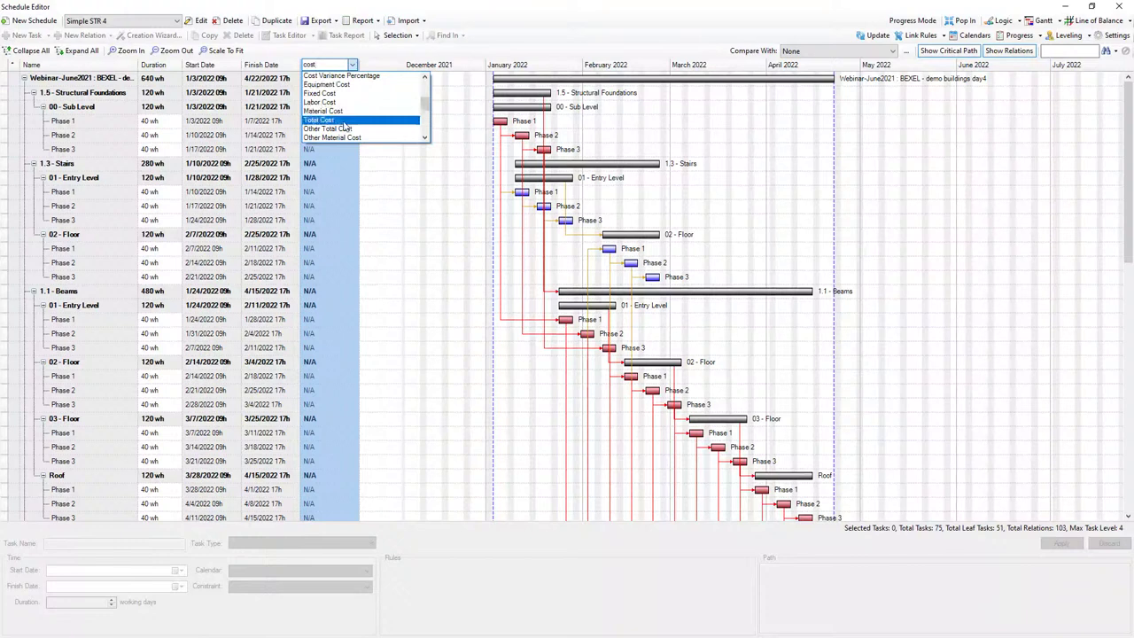
click(343, 123)
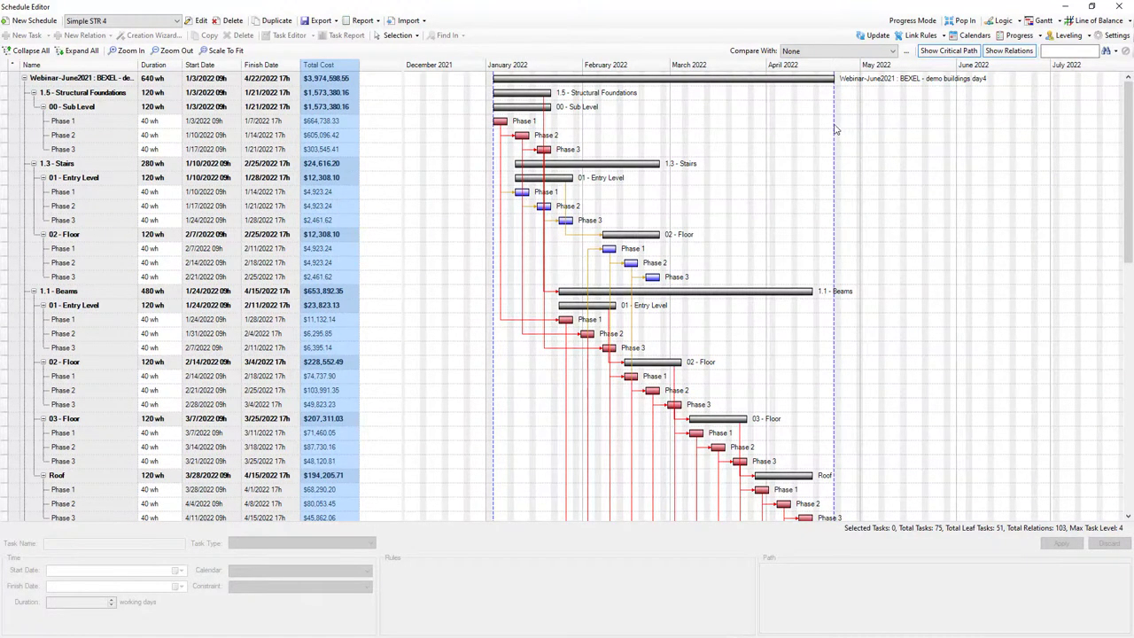
Switch the schedule to the Line of Balance view and show zones up to Level 2.
click(1099, 19)
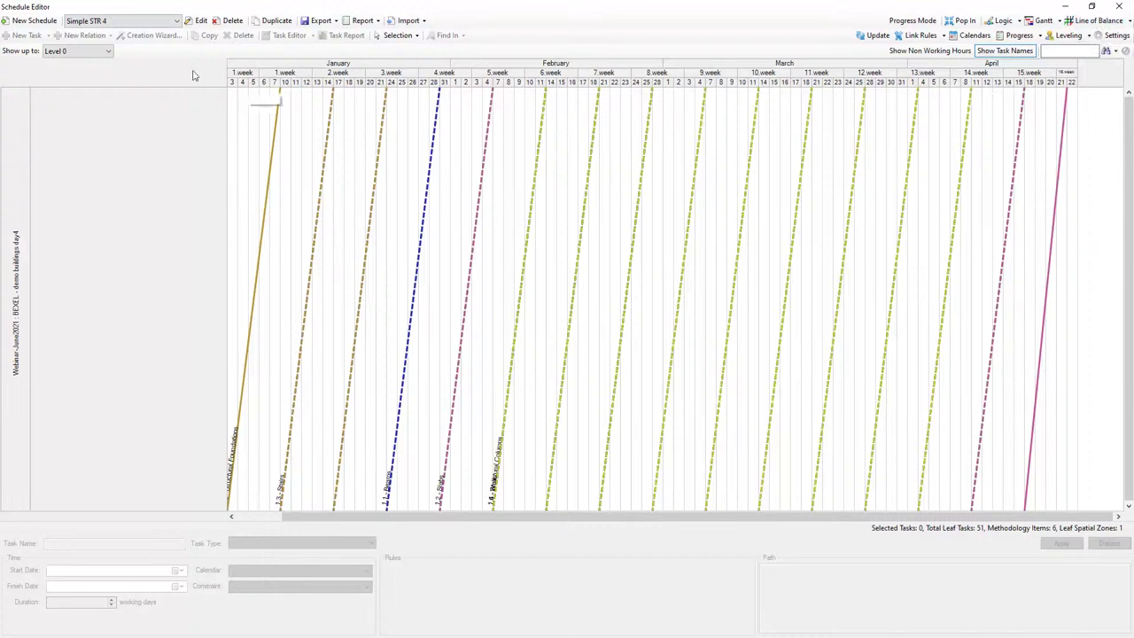
click(108, 51)
click(88, 81)
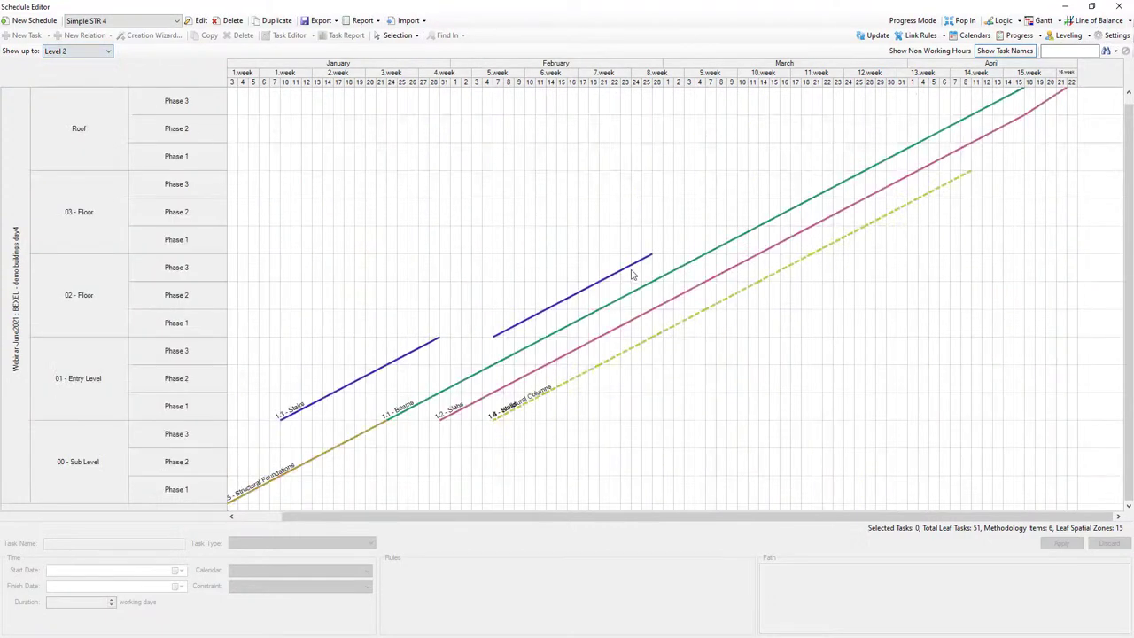
scroll(591, 332, up, 1)
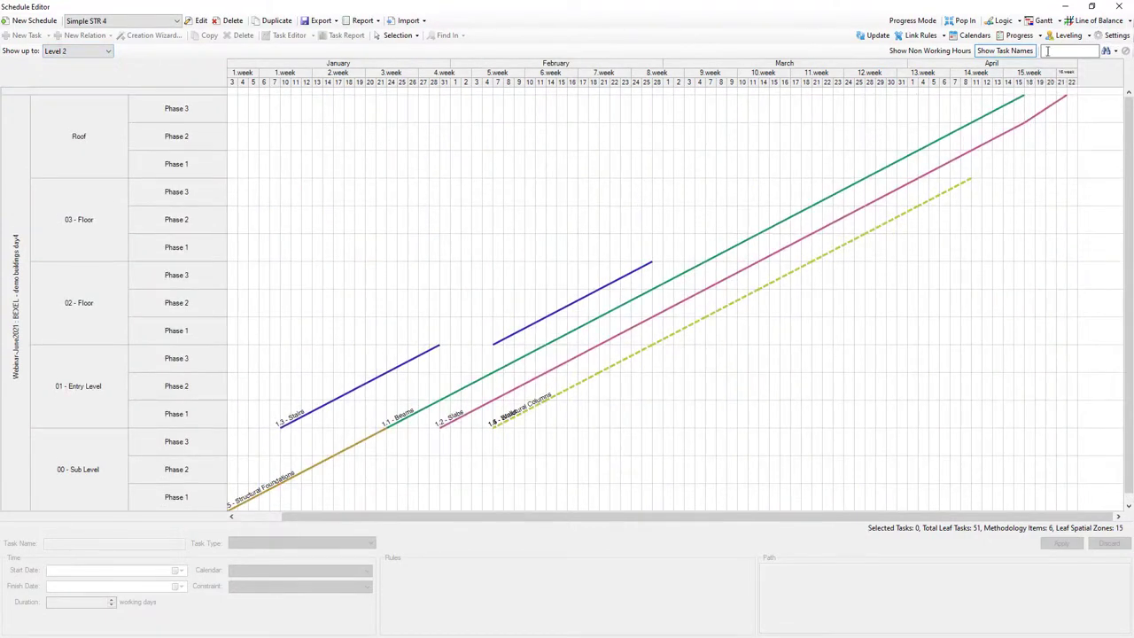
Dock the schedule window back, update the schedule animation and play the construction sequence until month 4, then pause it.
click(964, 20)
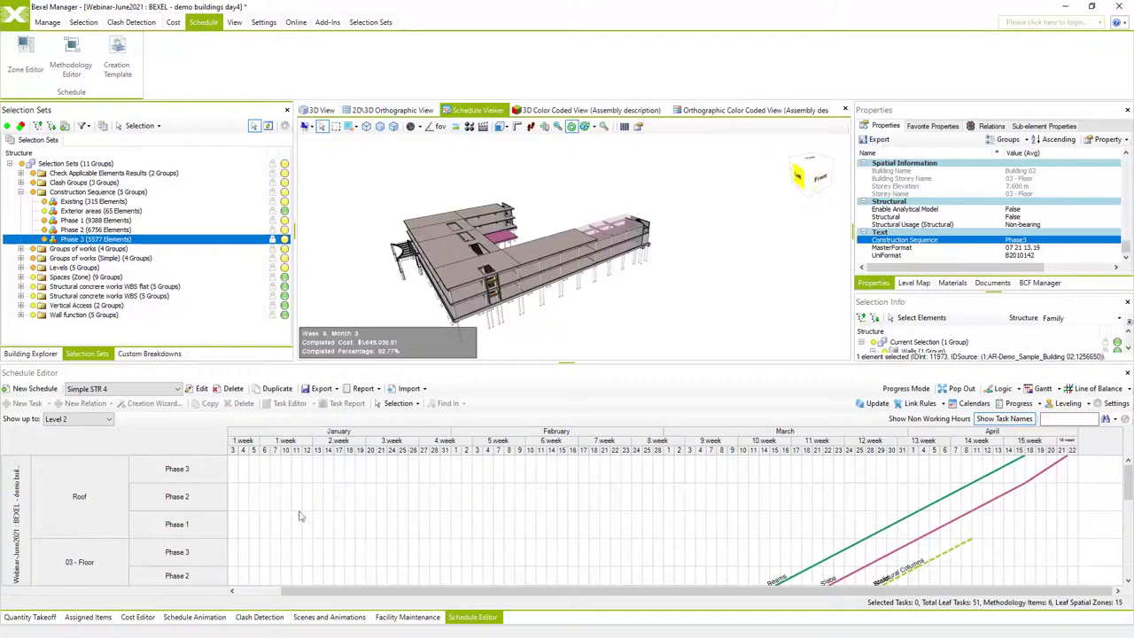
click(194, 617)
click(139, 389)
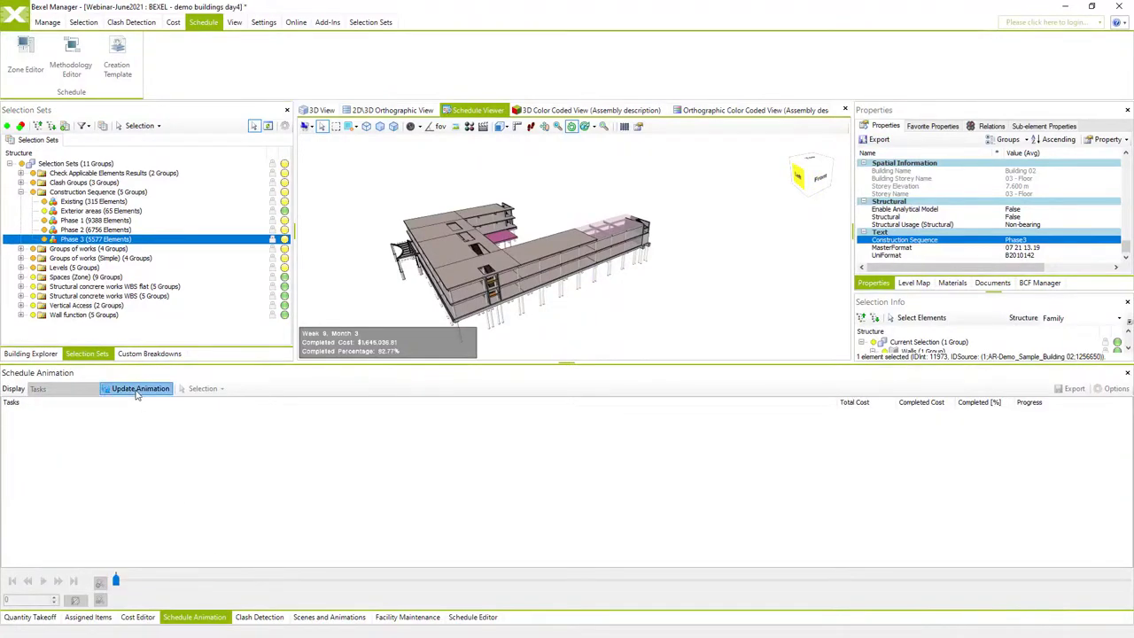
click(43, 581)
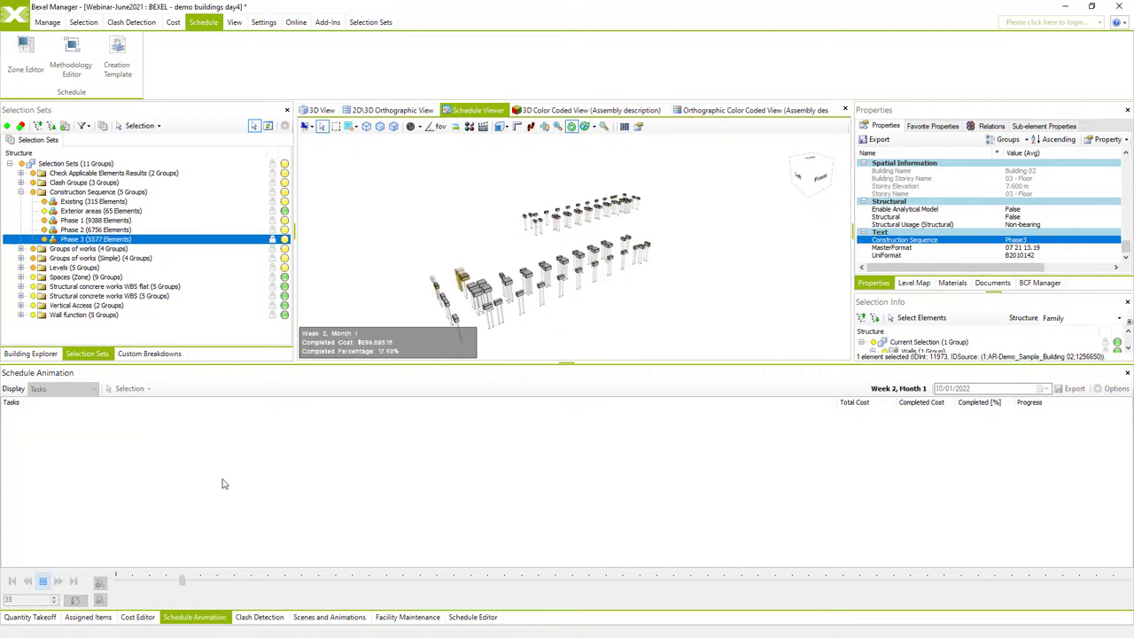
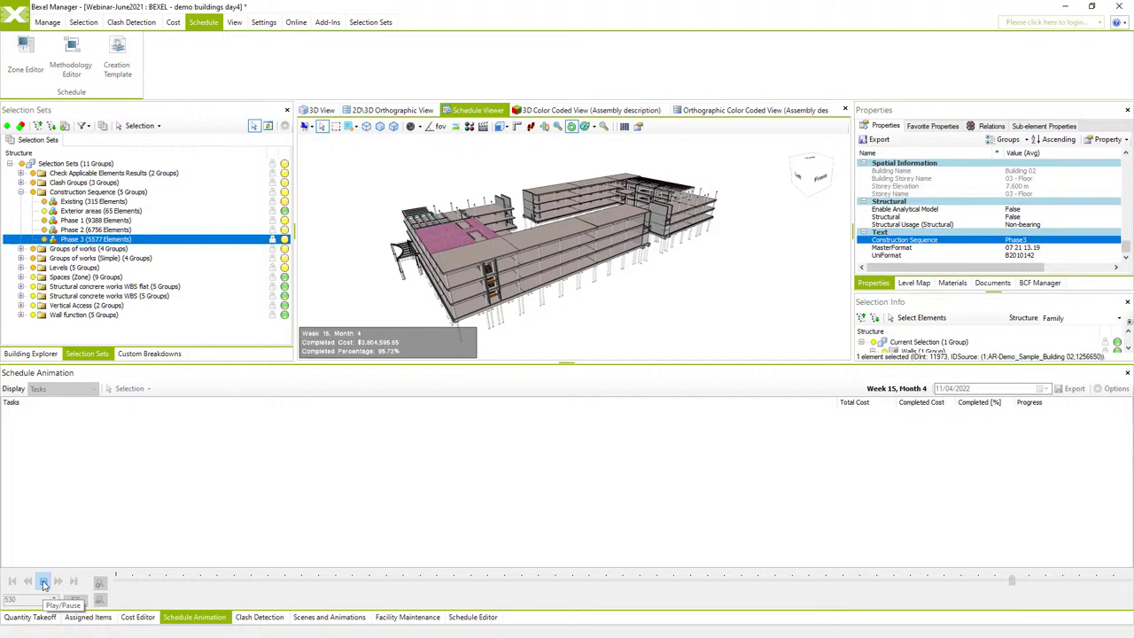
click(43, 584)
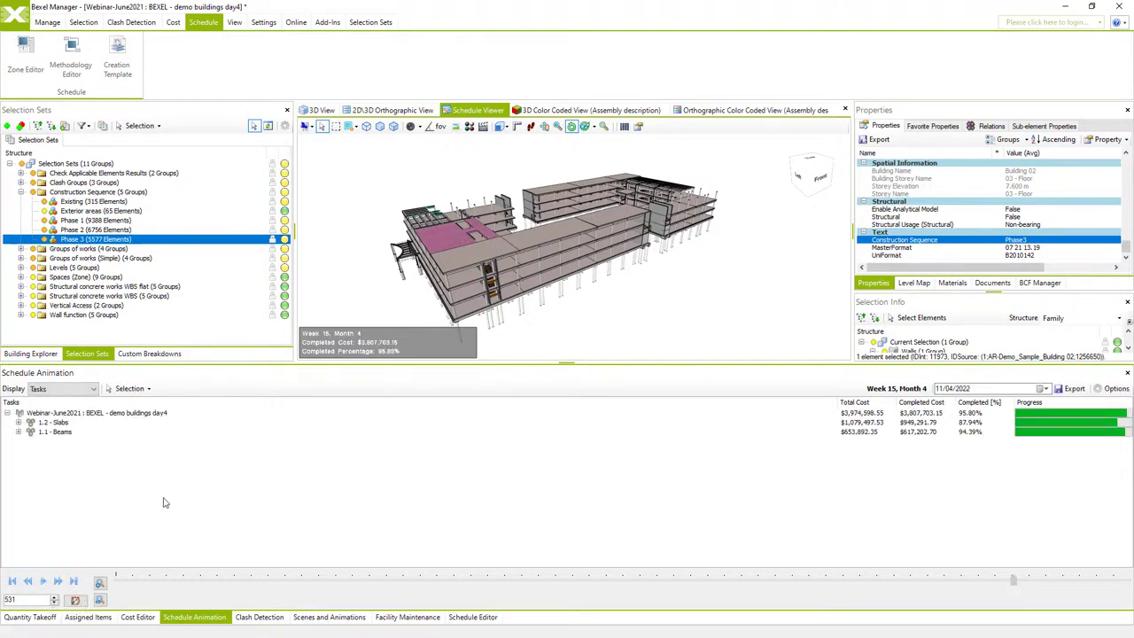
Create a new zone named Buildings in the Zone Editor.
click(29, 69)
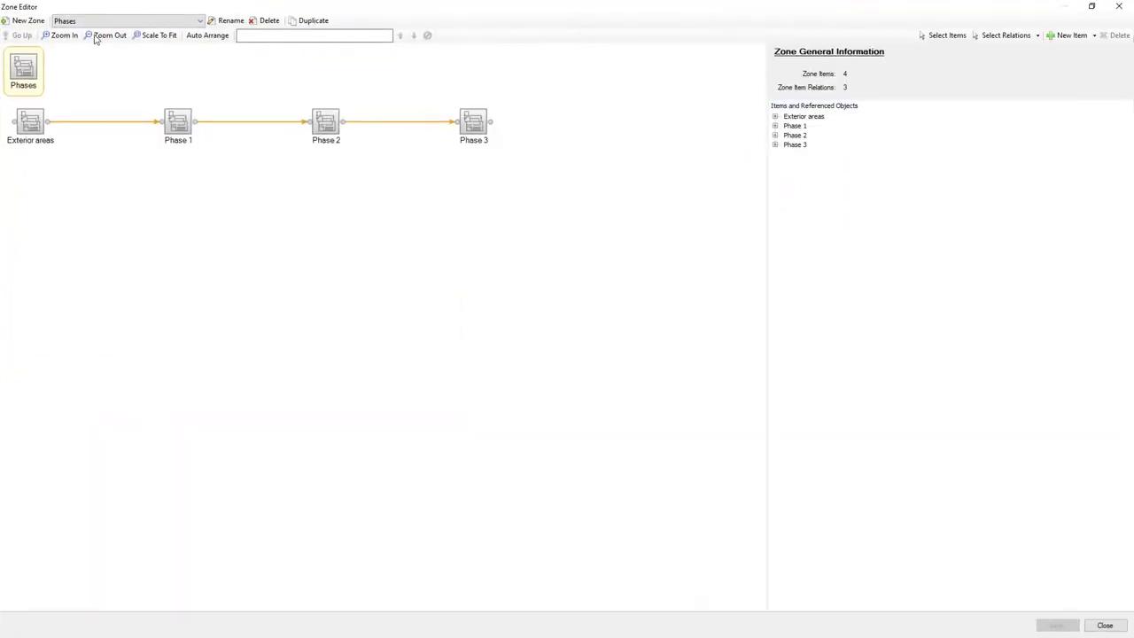
click(25, 20)
text(Buildings)
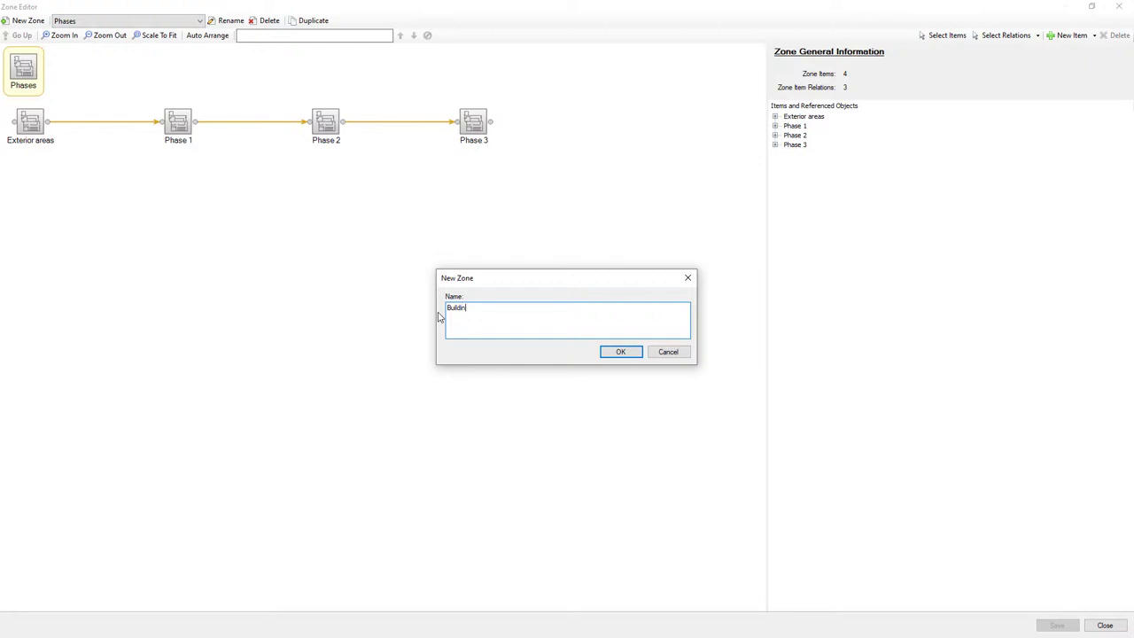
click(613, 352)
Add linked items for Building 01 and Building 02 to the Buildings zone, with a relation between them.
right_click(280, 169)
mouse_move(297, 177)
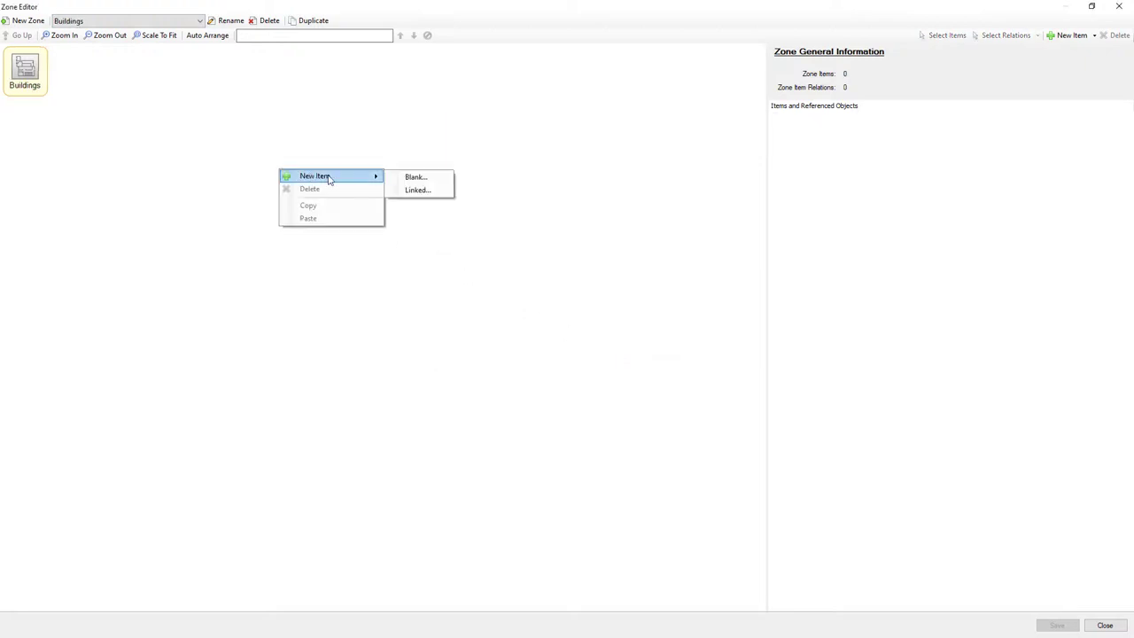
click(418, 190)
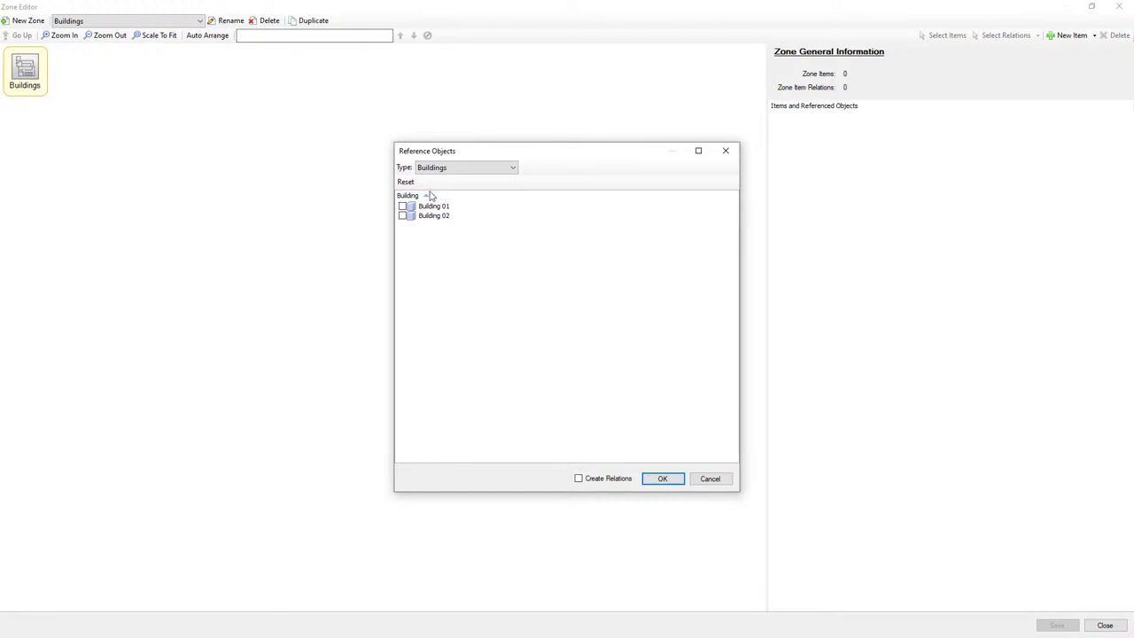
click(403, 207)
click(661, 483)
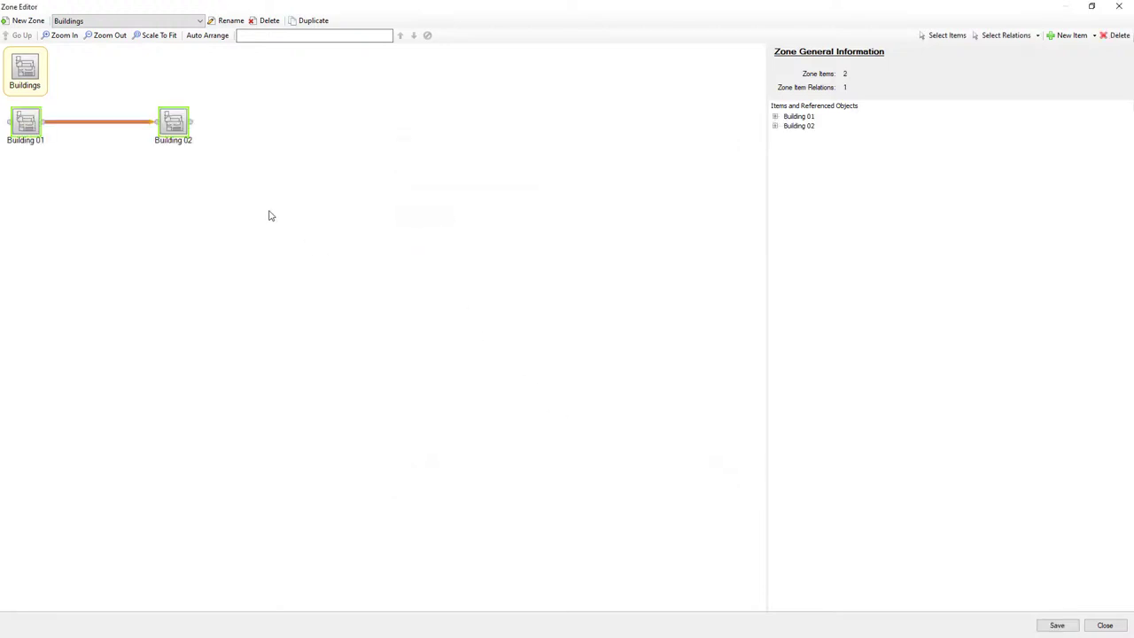
Set the lag between Building 01 and Building 02 to 30 as Duration Percentage, and save the zone.
drag(174, 122, 202, 184)
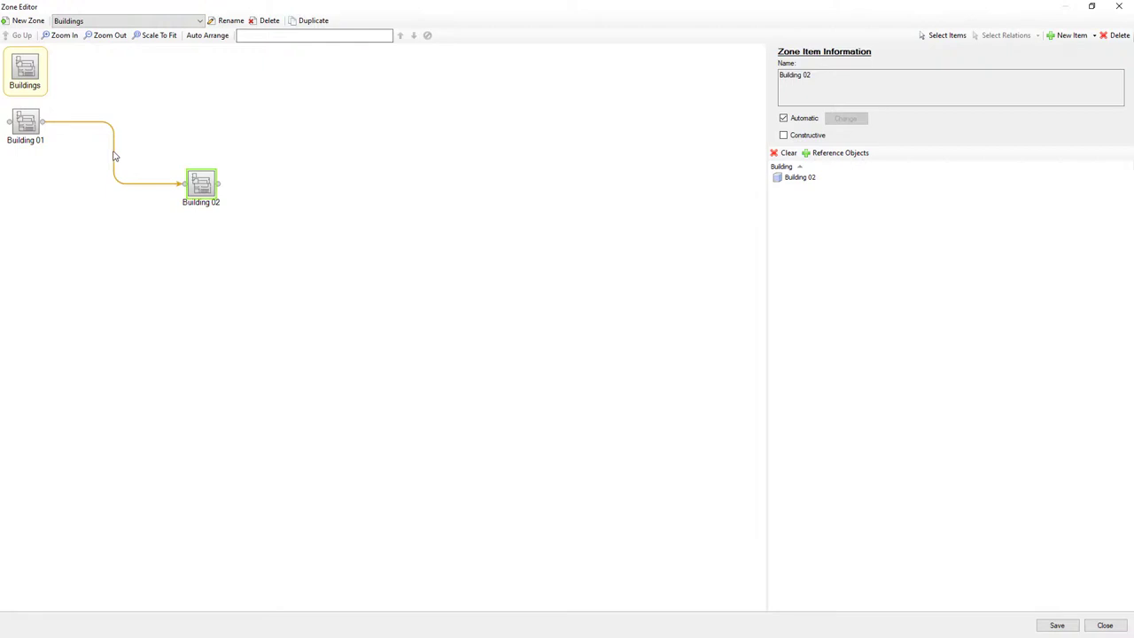
click(114, 156)
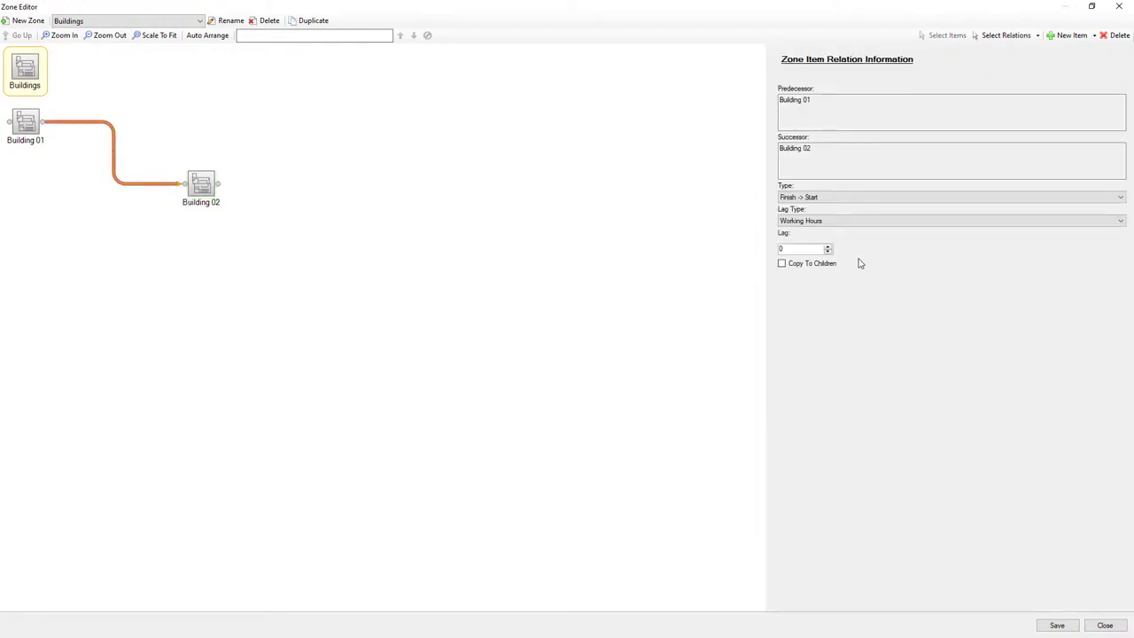
click(1120, 222)
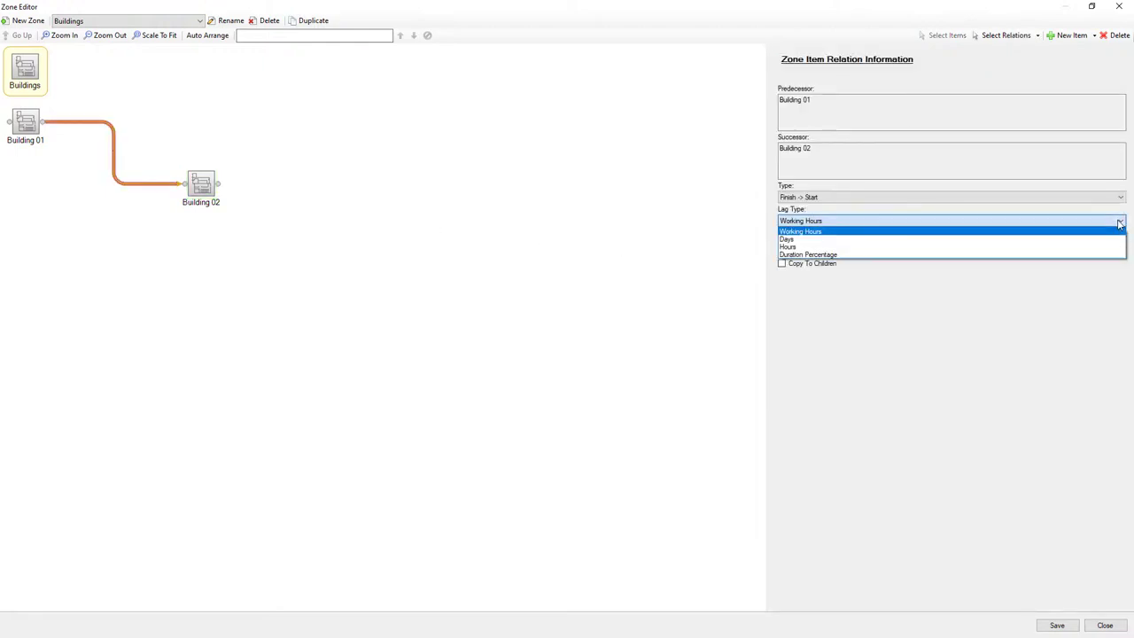
click(966, 255)
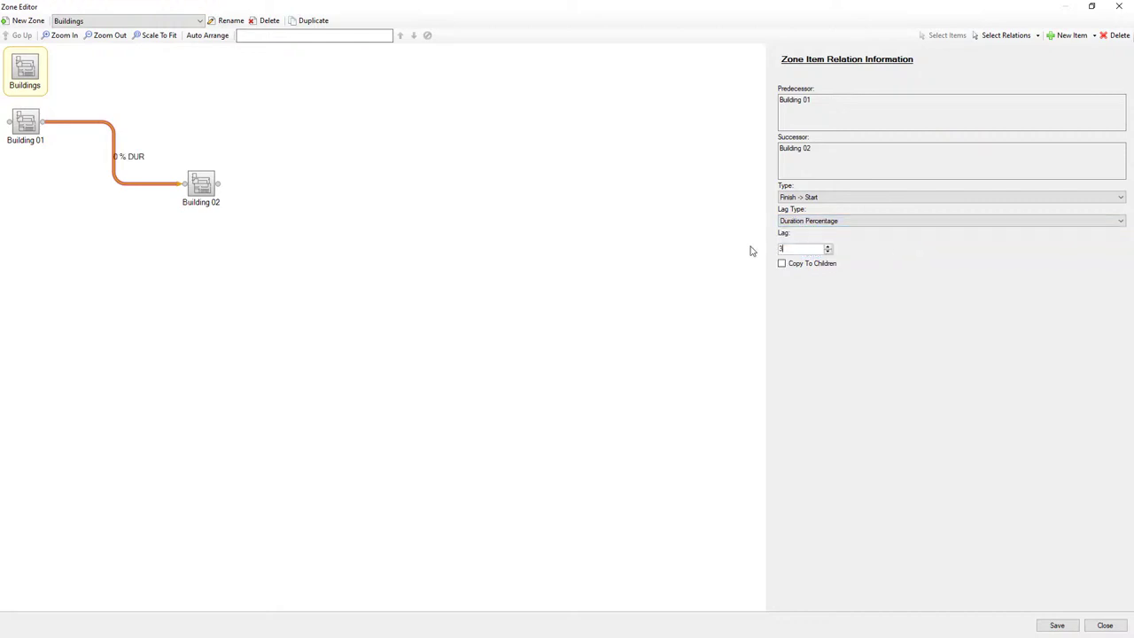
key(Return)
click(474, 256)
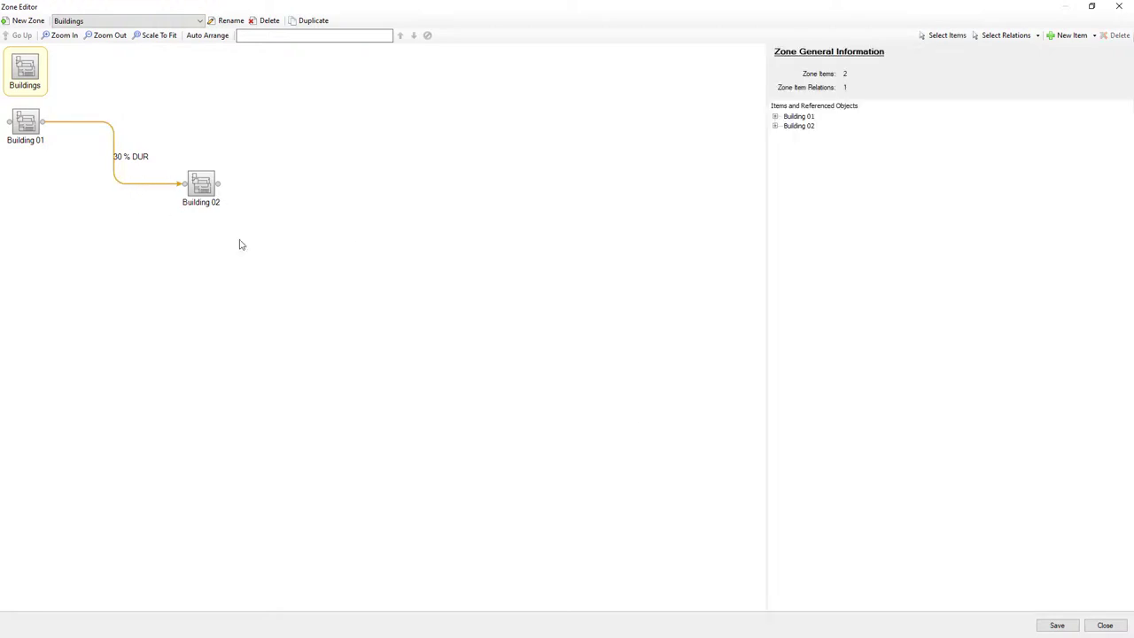
click(1057, 625)
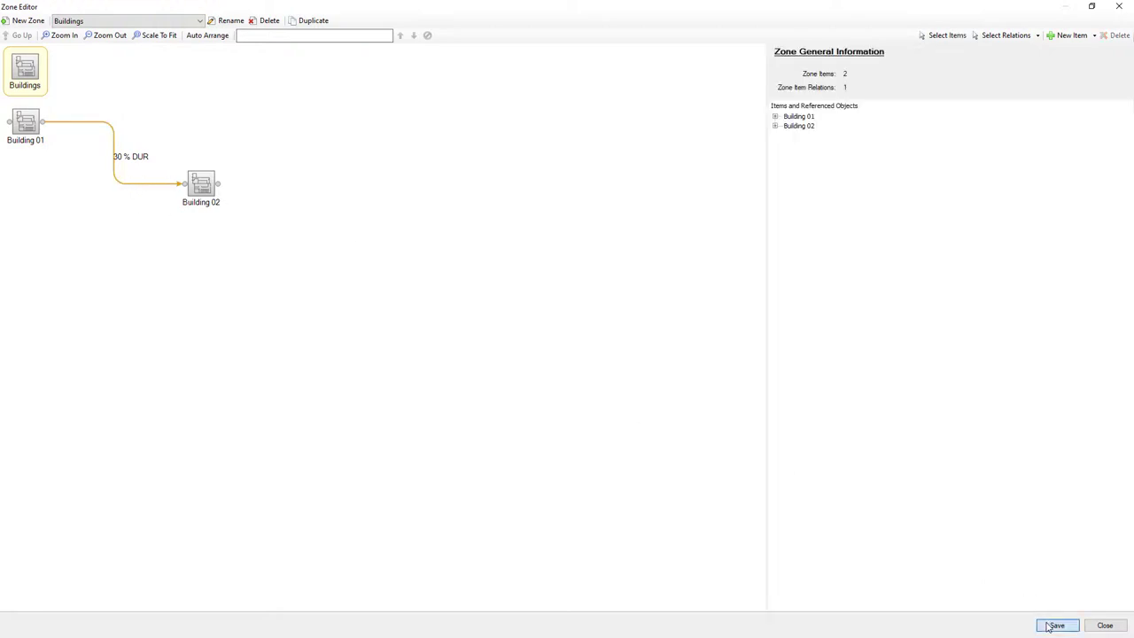
click(1105, 625)
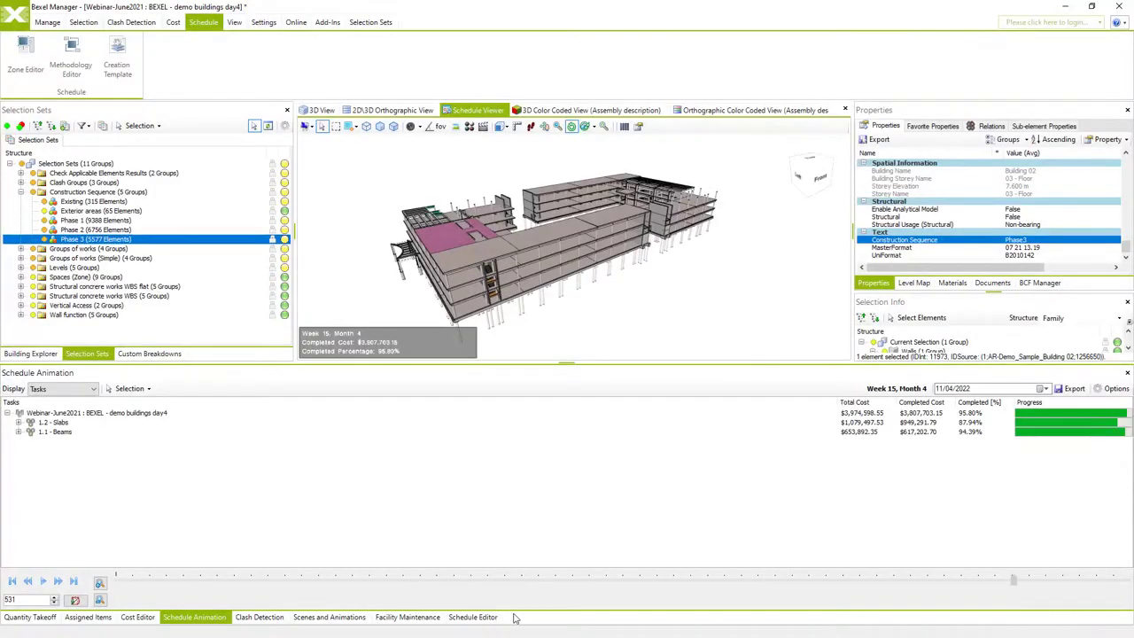
Create a new schedule named Simple STR 5 with the cost version BIM based with prices.
click(488, 618)
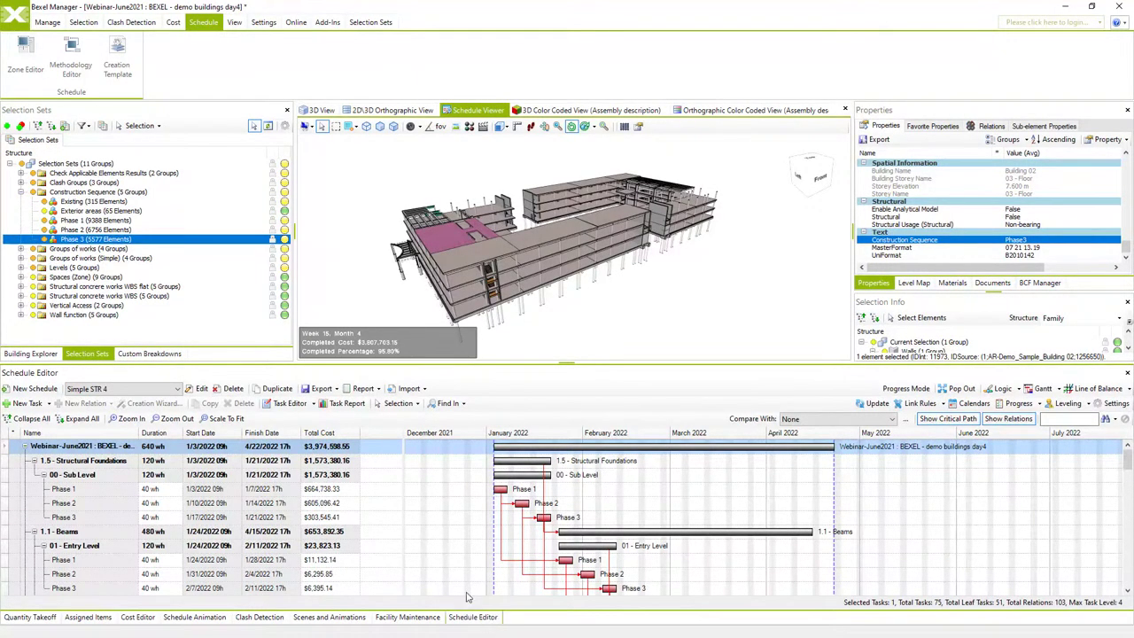
click(51, 392)
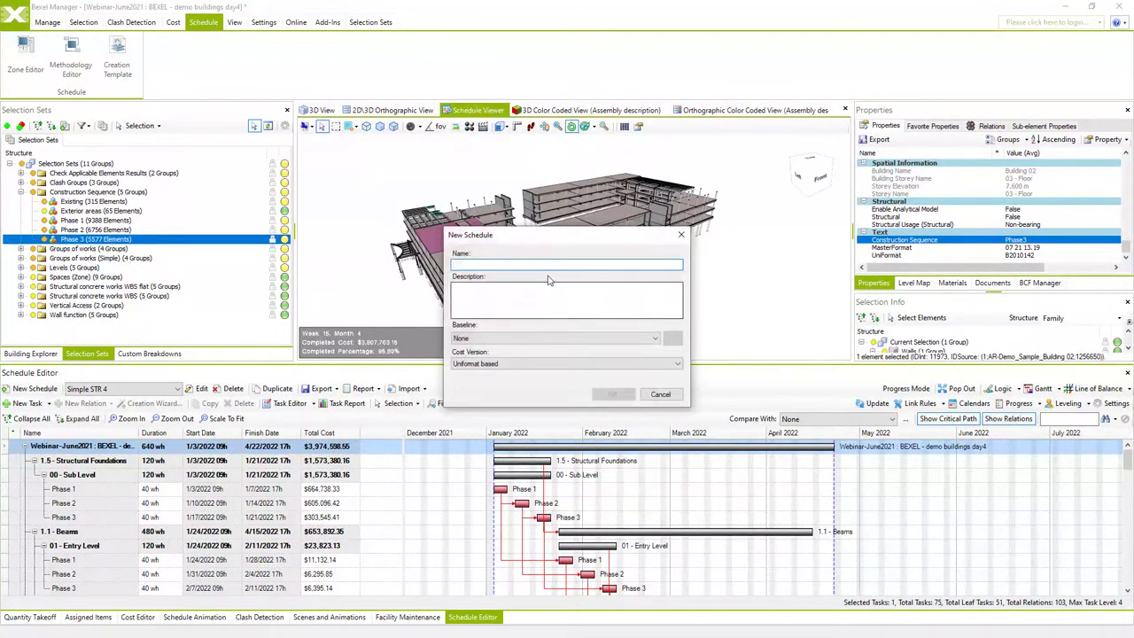
text(Simple STR 5)
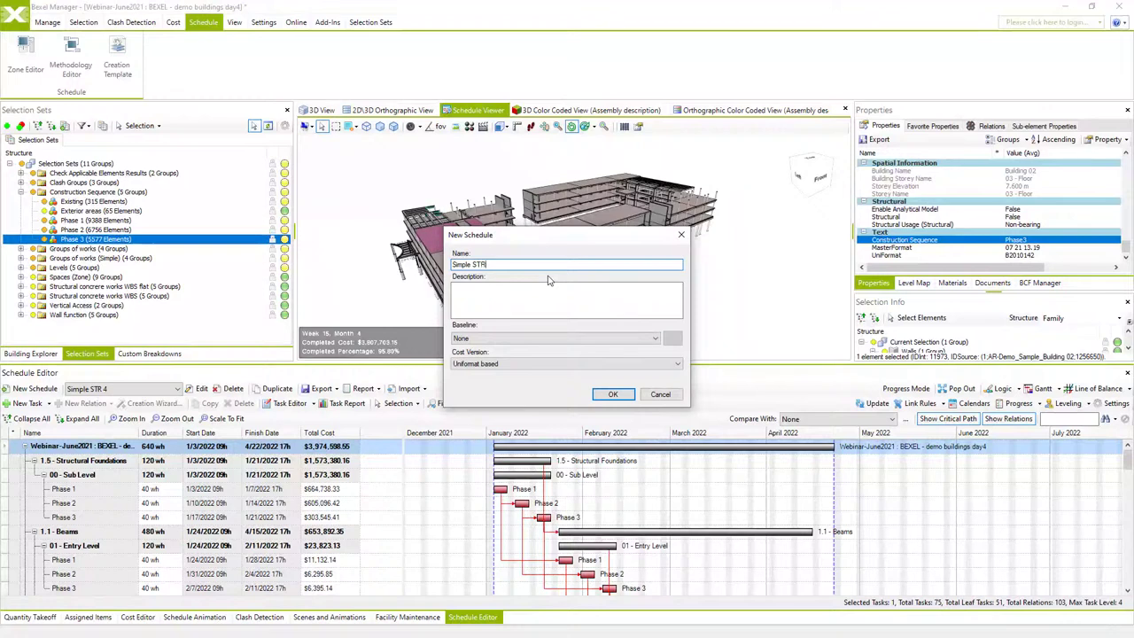
click(662, 365)
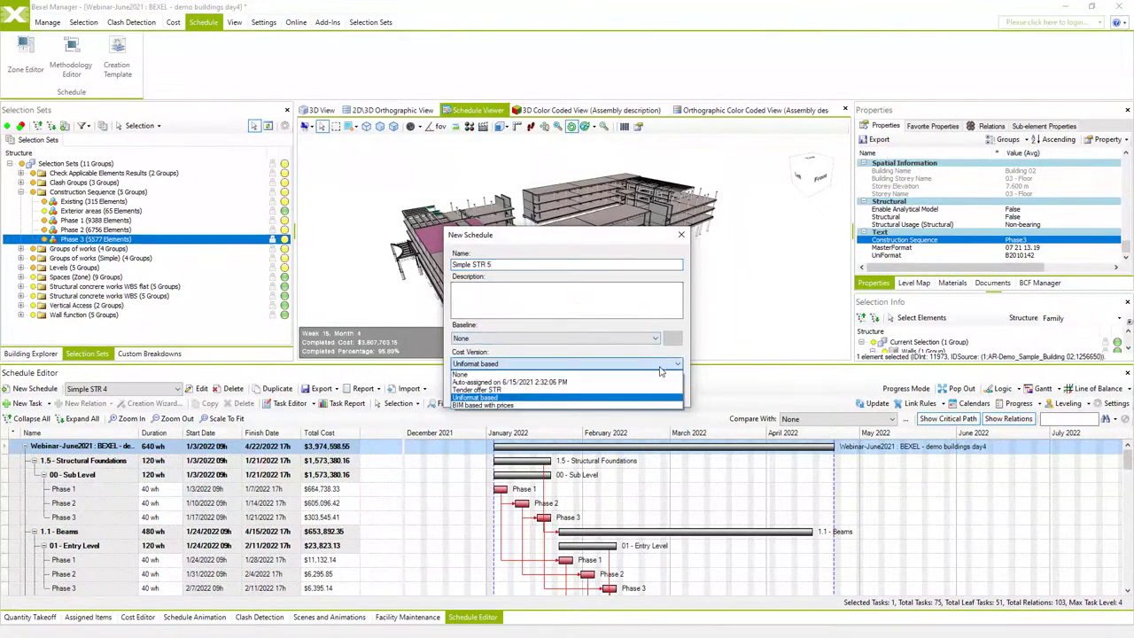
click(559, 406)
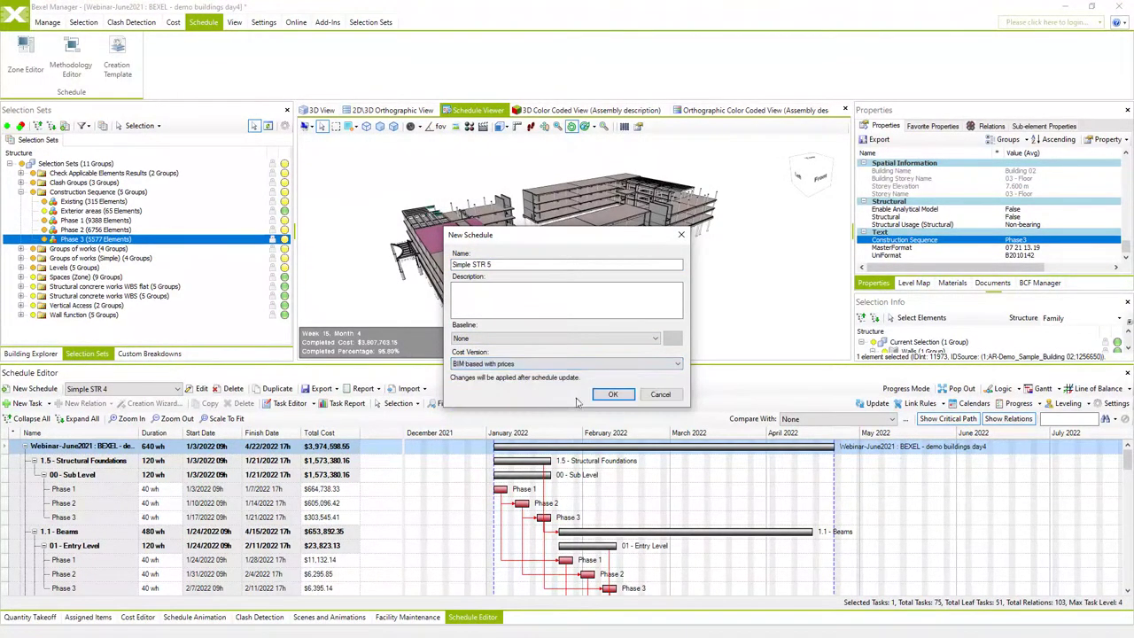
click(611, 396)
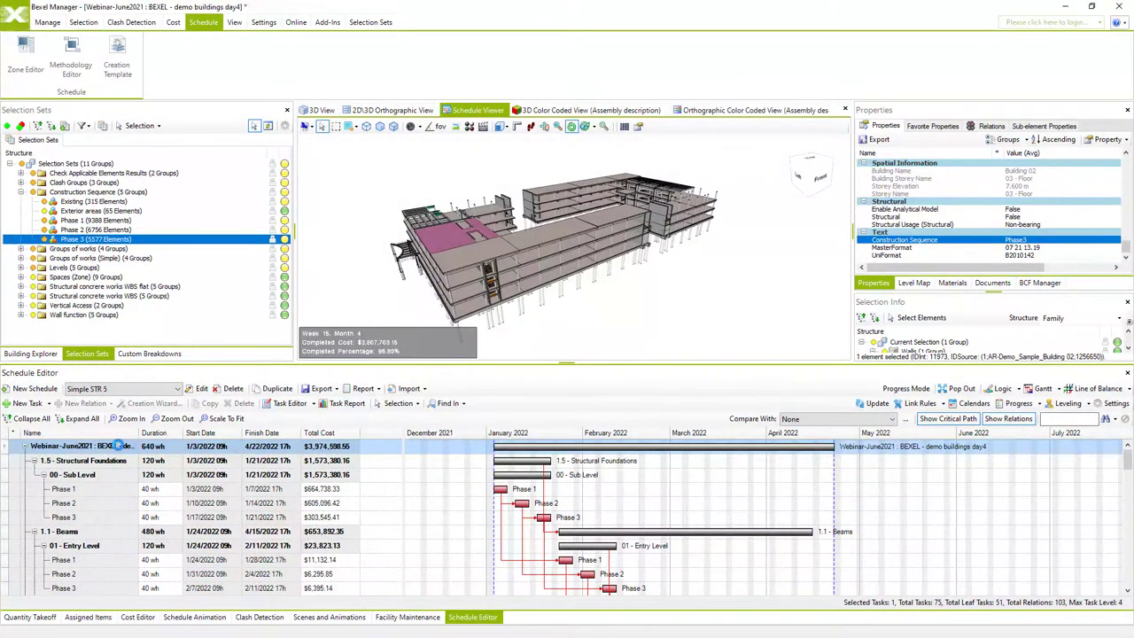
Start the Creation Wizard for the root task of Simple STR 5 and open the list of saved creation templates.
right_click(105, 486)
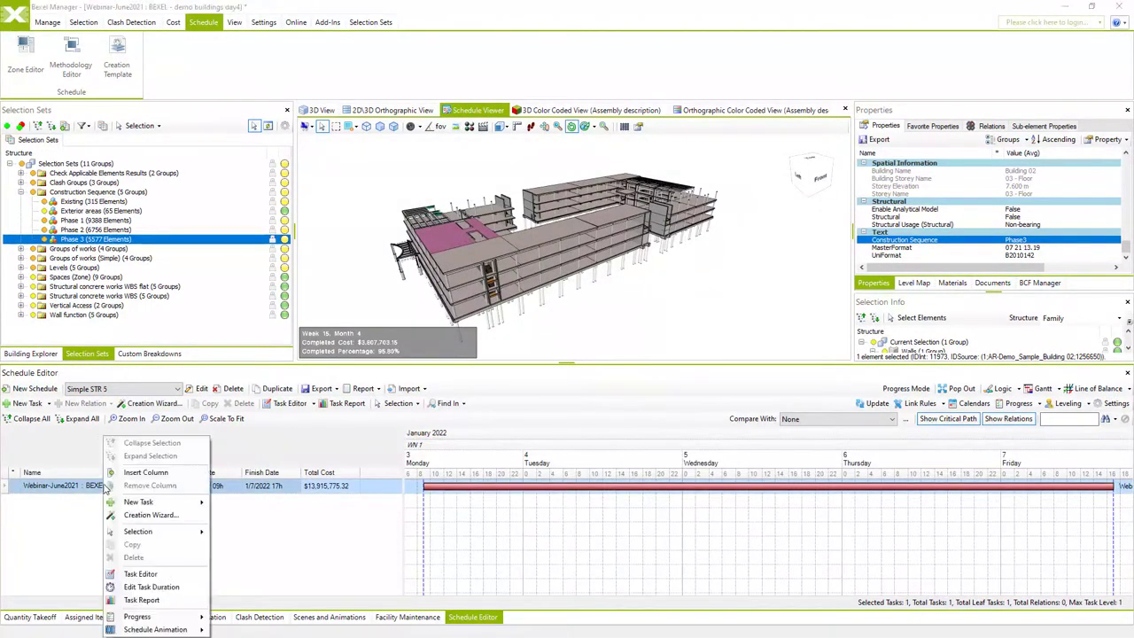
click(155, 519)
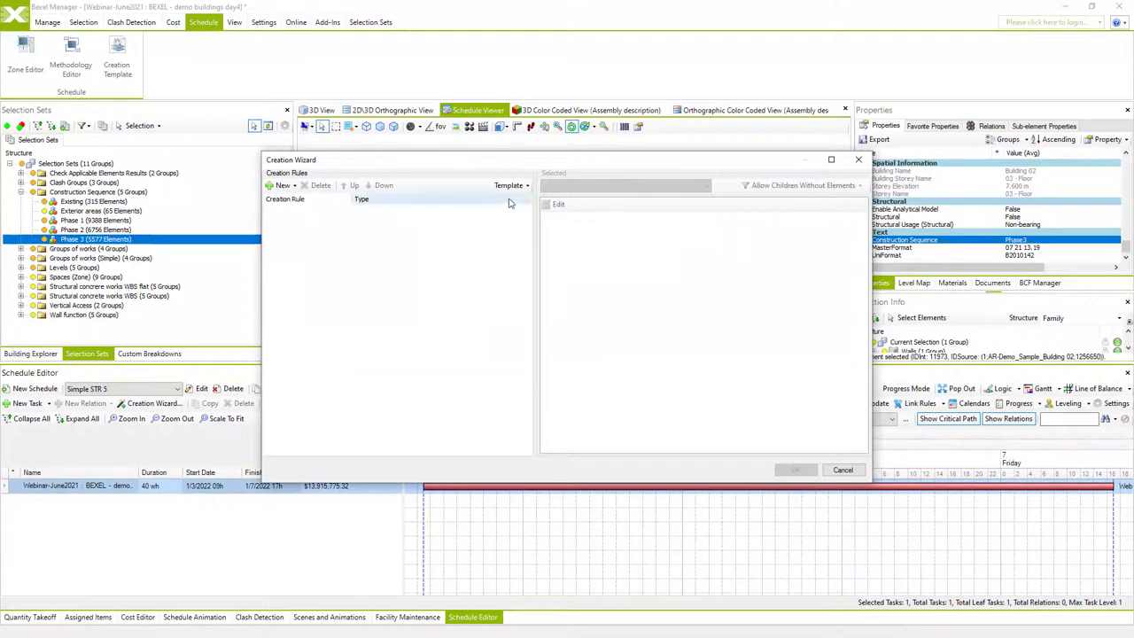
click(521, 186)
click(523, 213)
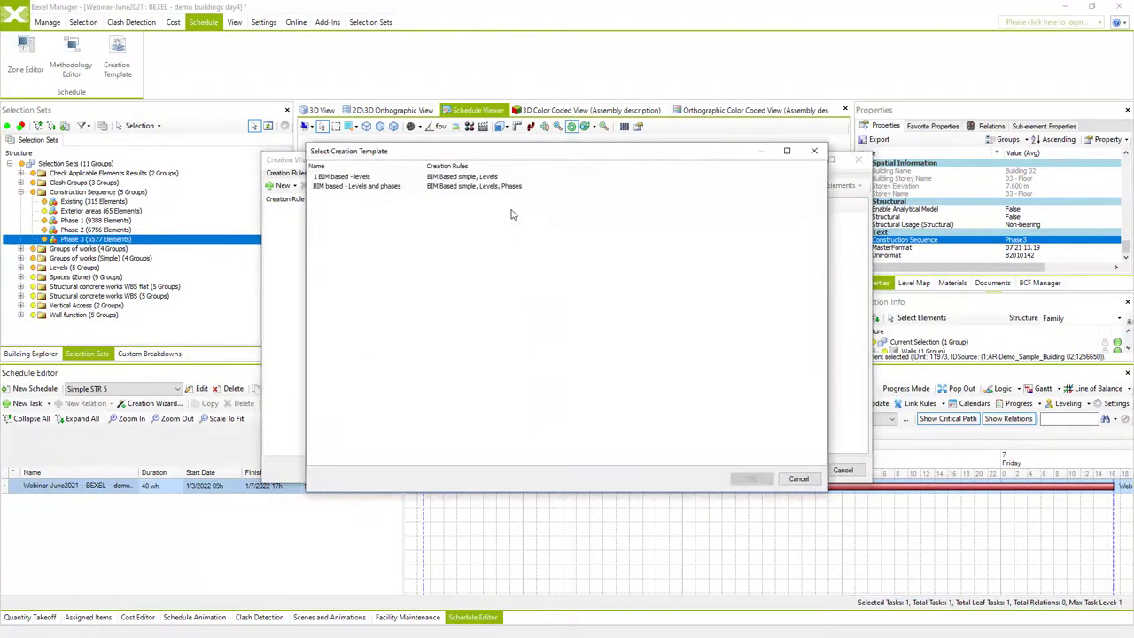
click(476, 188)
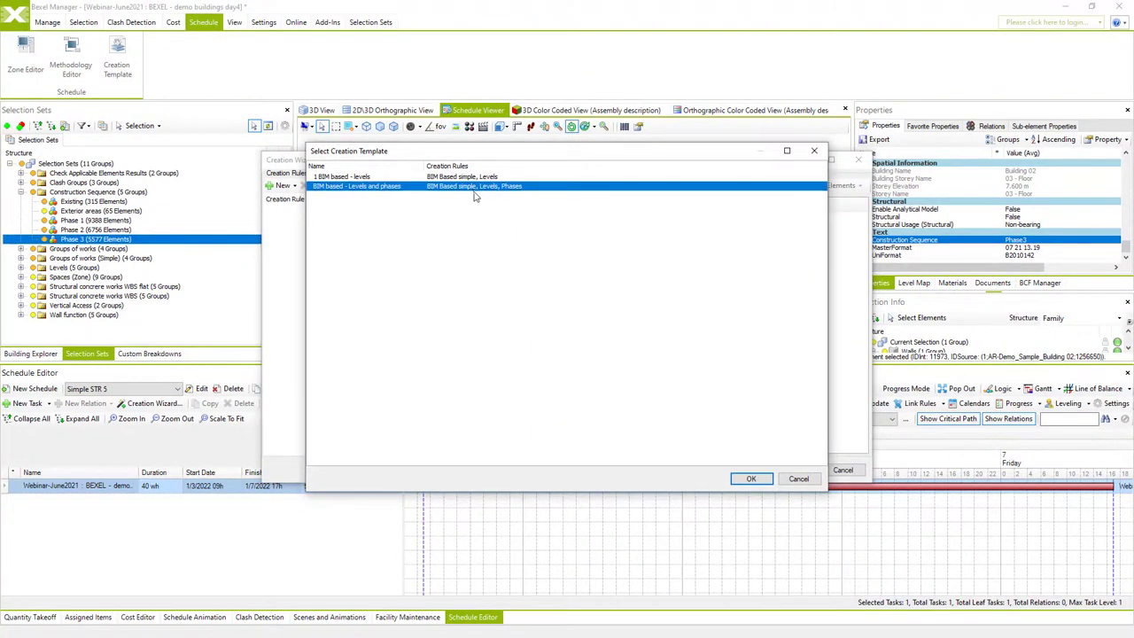
click(750, 478)
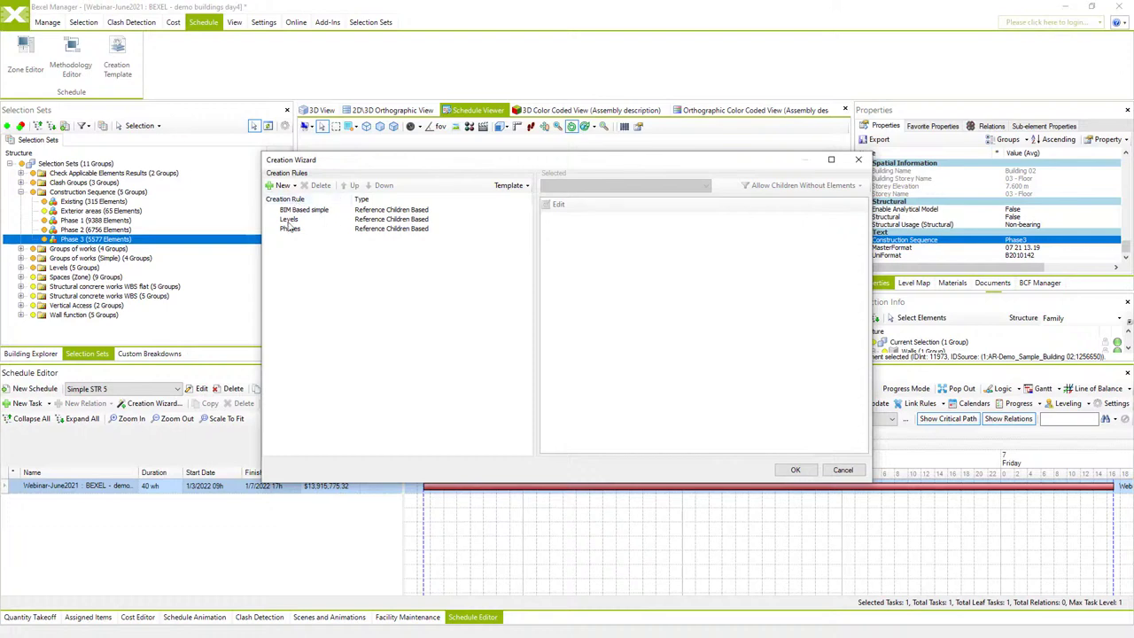
click(842, 470)
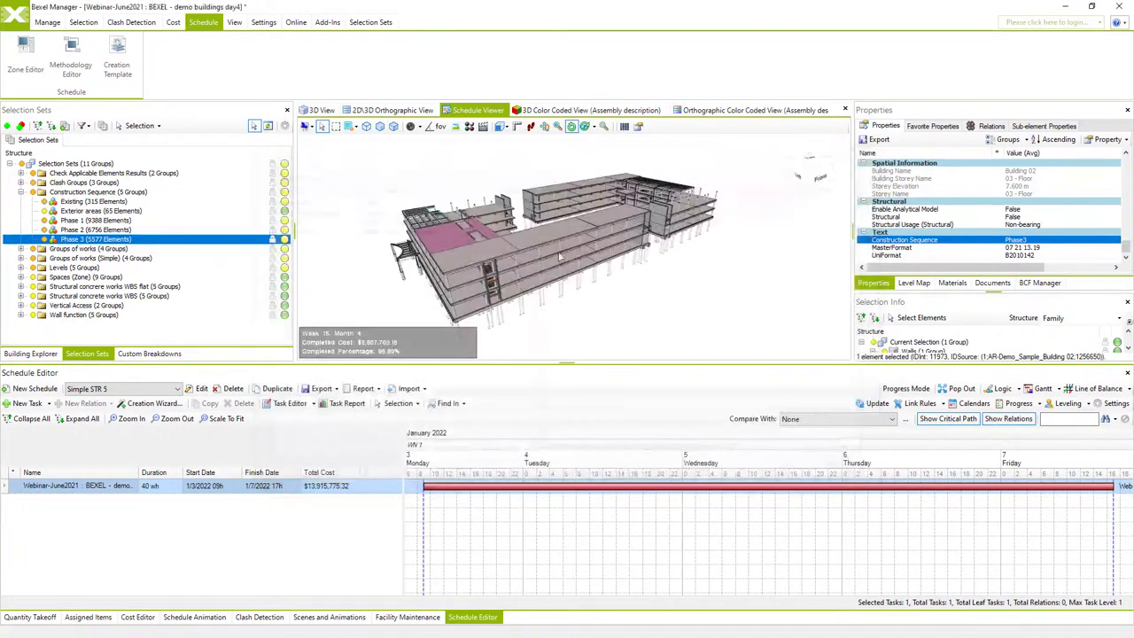
Duplicate the creation template "BIM based - Levels and phases" under the name "BIM based - Levels and phases and buildings".
click(117, 55)
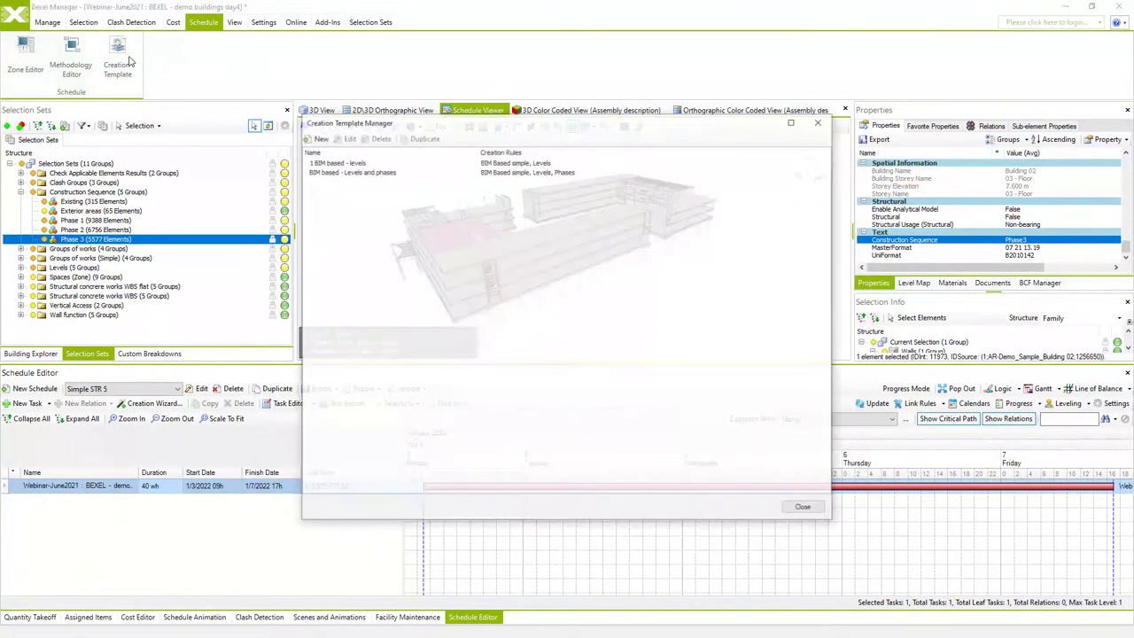
click(346, 171)
click(424, 137)
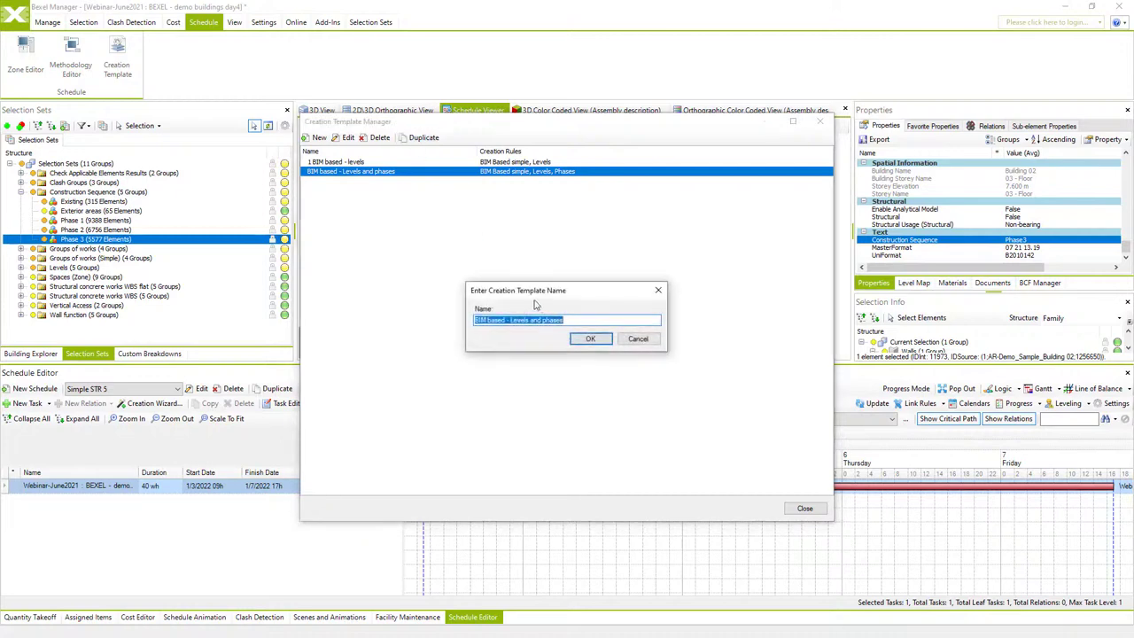
click(579, 322)
text(and buildings)
click(590, 339)
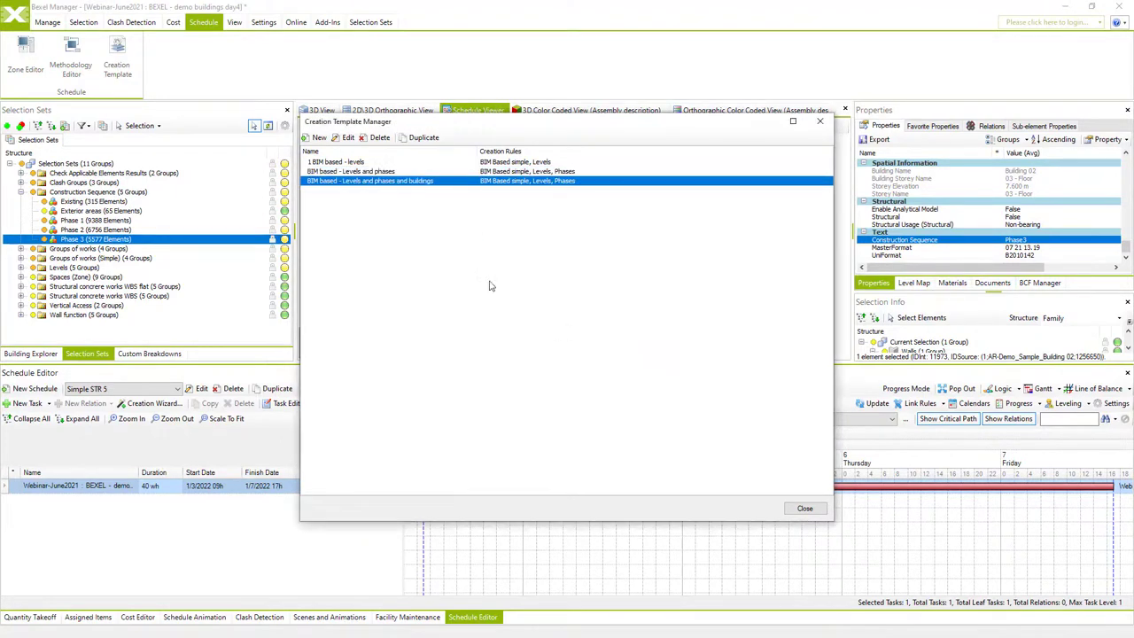
Add a reference-children-based creation rule for the Buildings zone item to the duplicated template.
click(346, 137)
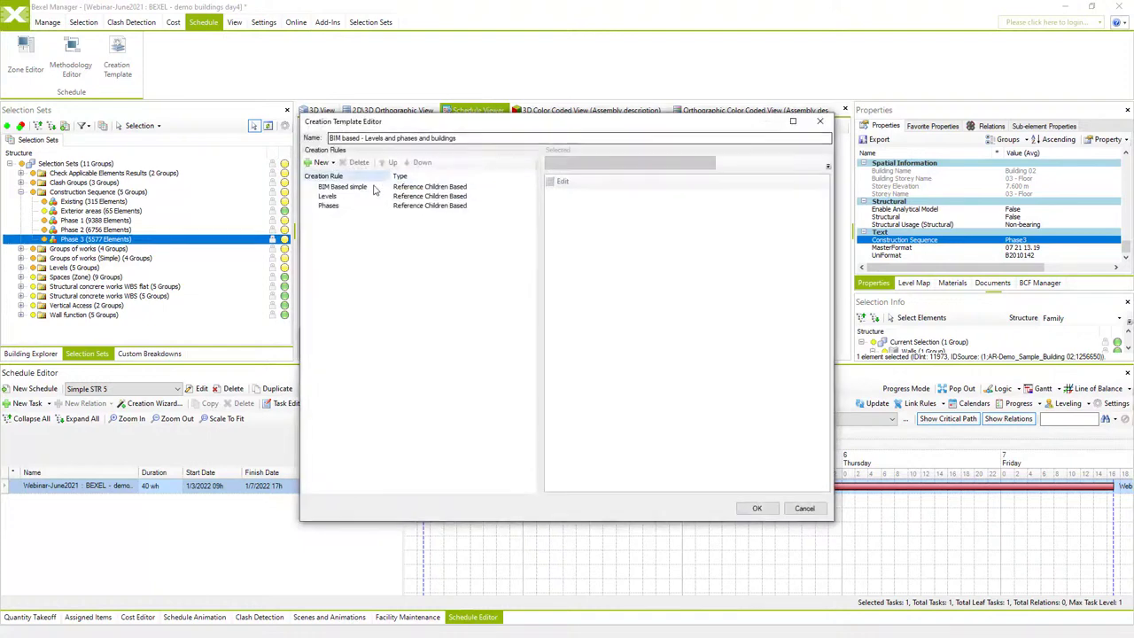
click(324, 162)
click(347, 191)
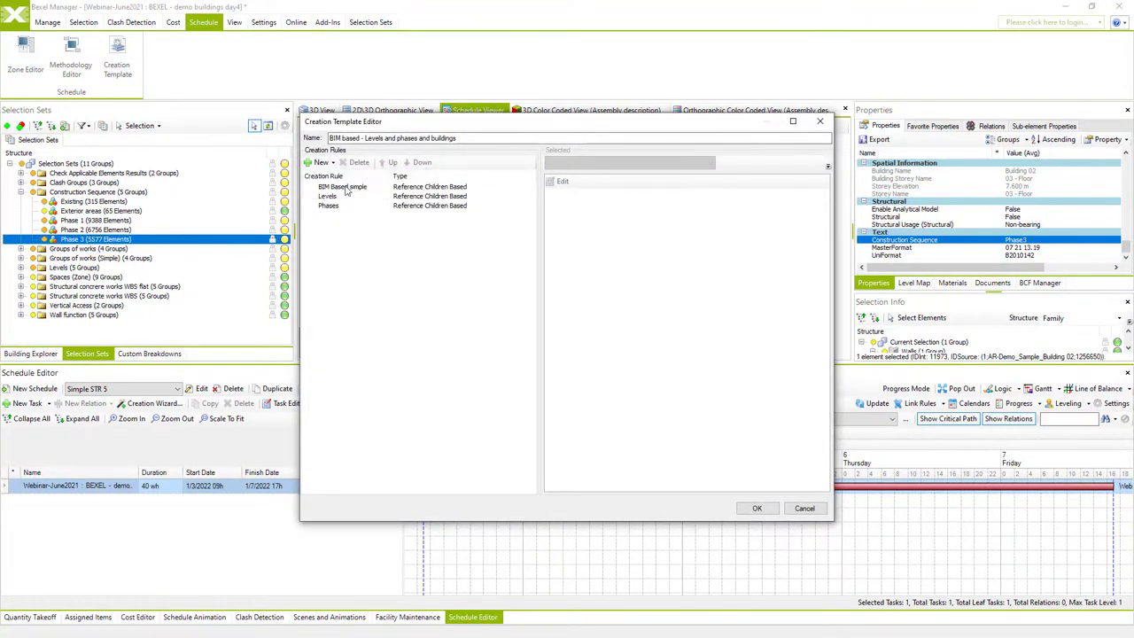
click(513, 170)
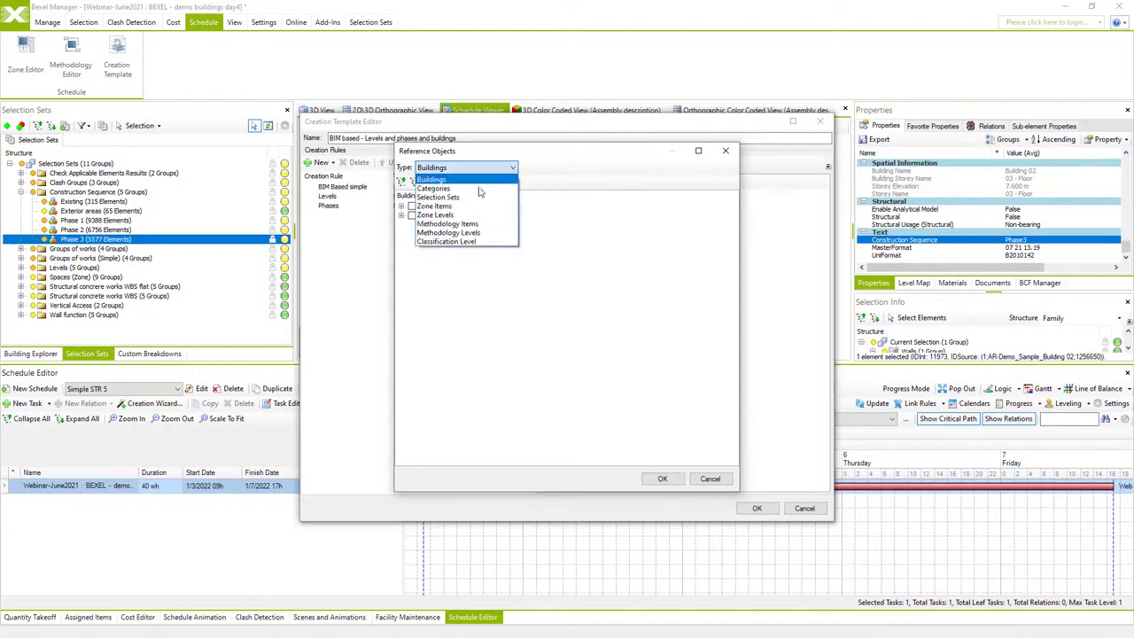
click(453, 206)
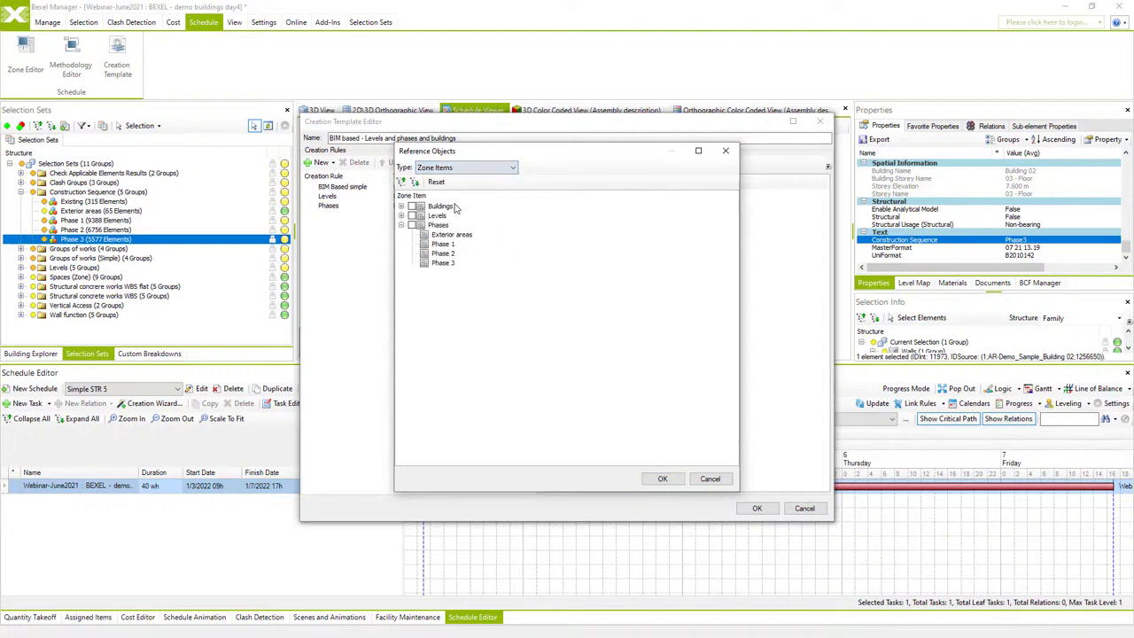
click(402, 205)
click(662, 478)
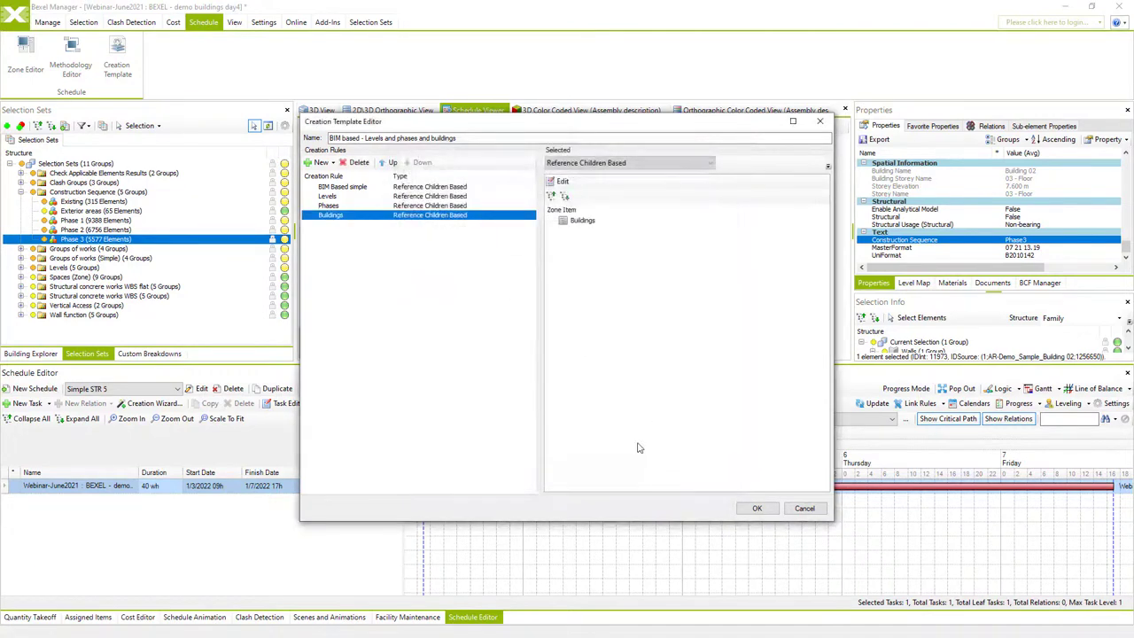
Move the Buildings rule above BIM Based simple, Levels and Phases, and save the creation template.
click(391, 163)
click(391, 163)
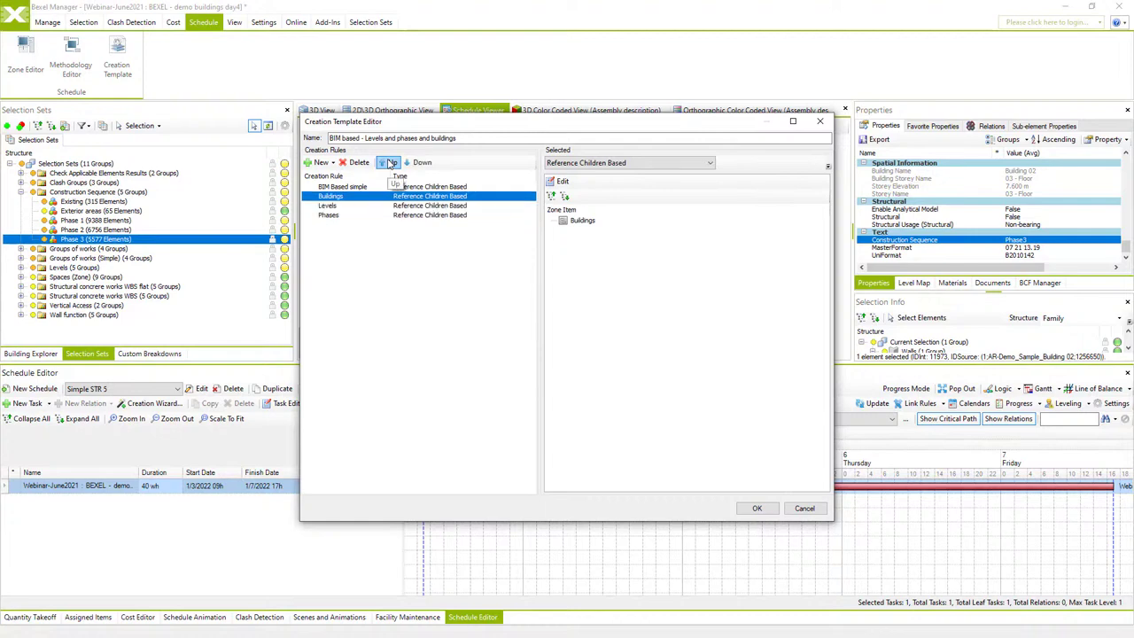
click(391, 163)
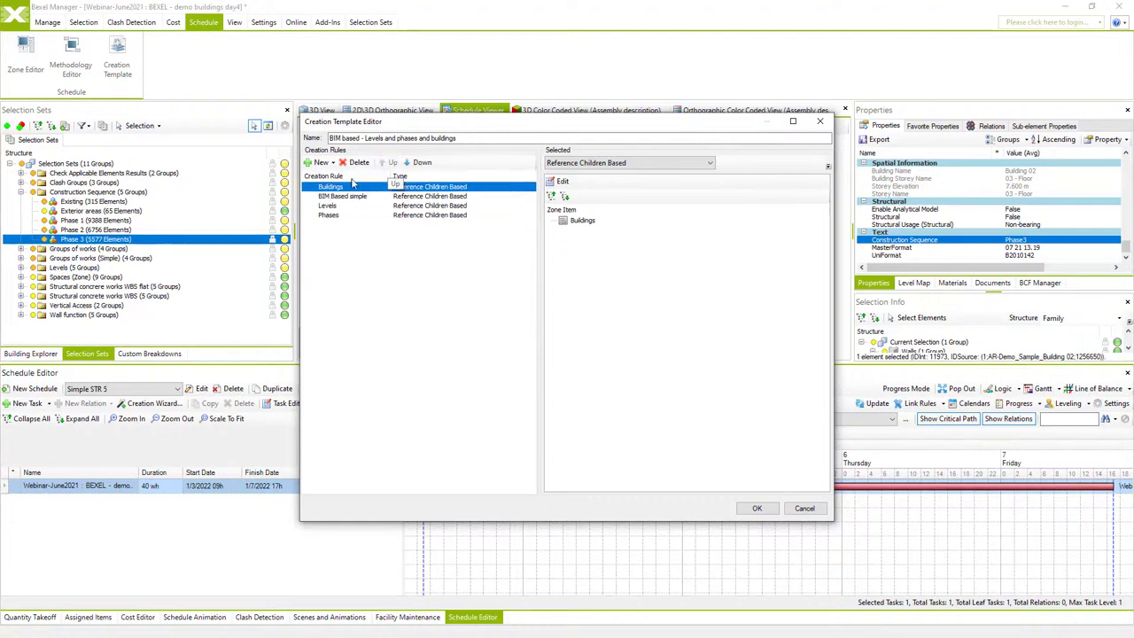
click(757, 510)
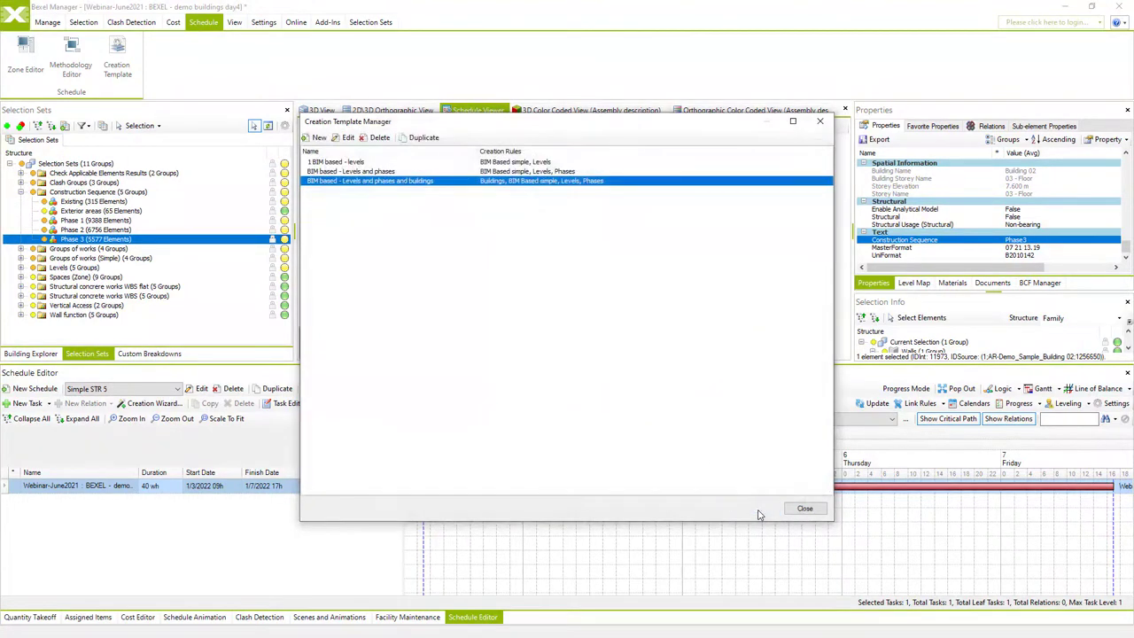
click(803, 508)
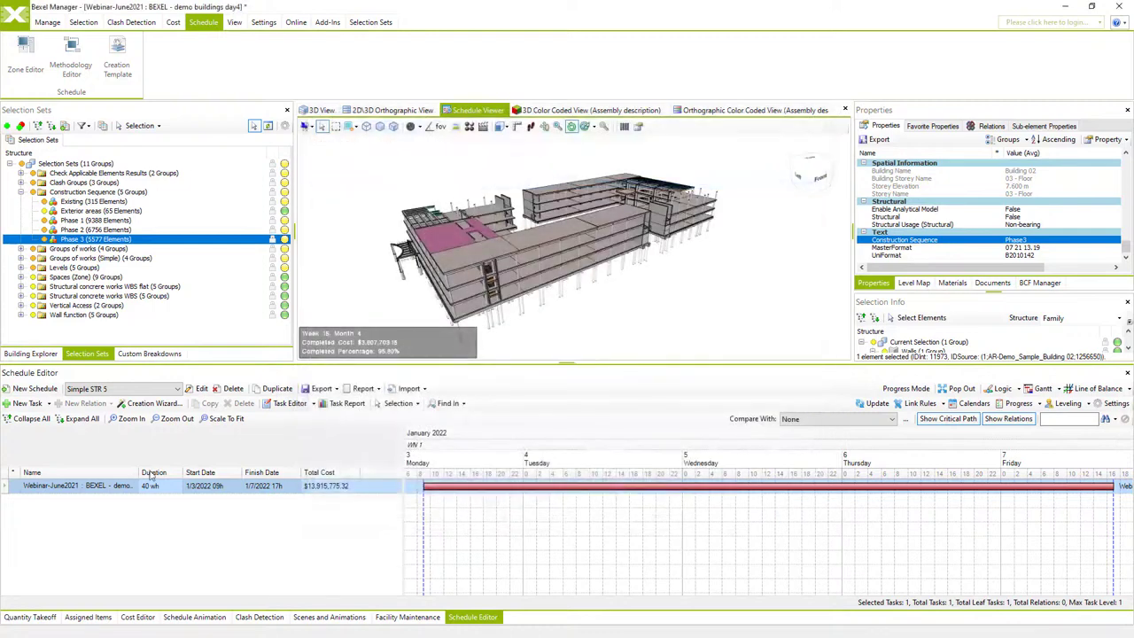
Generate the tasks of the Simple STR 5 schedule from its root task with the "BIM based - Levels and phases and buildings" template.
right_click(128, 493)
click(172, 515)
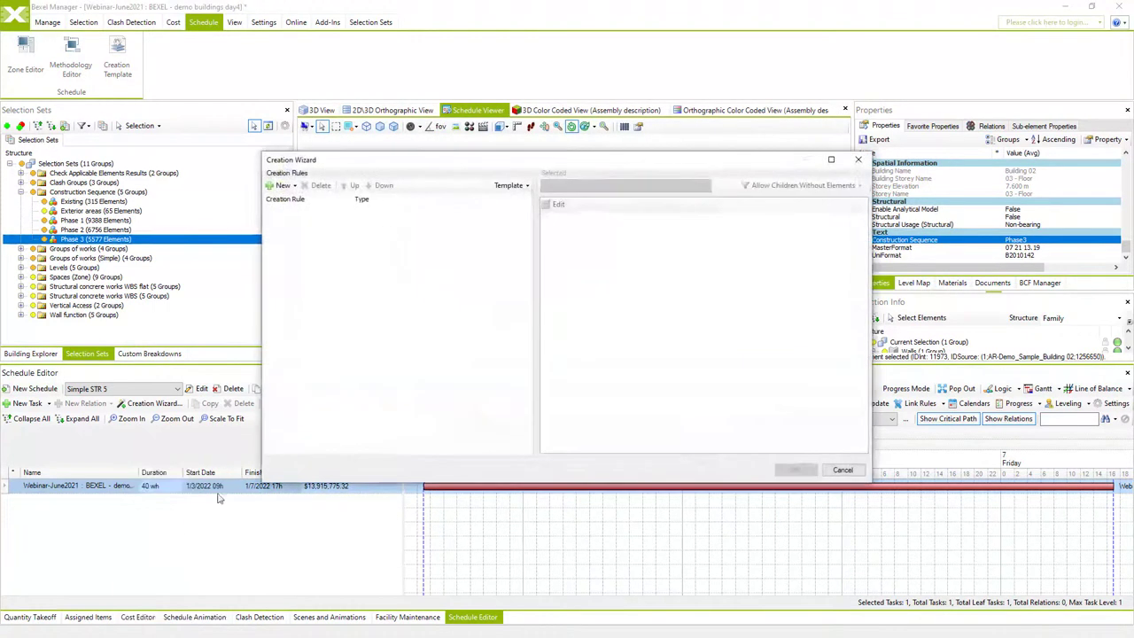
click(518, 187)
click(518, 209)
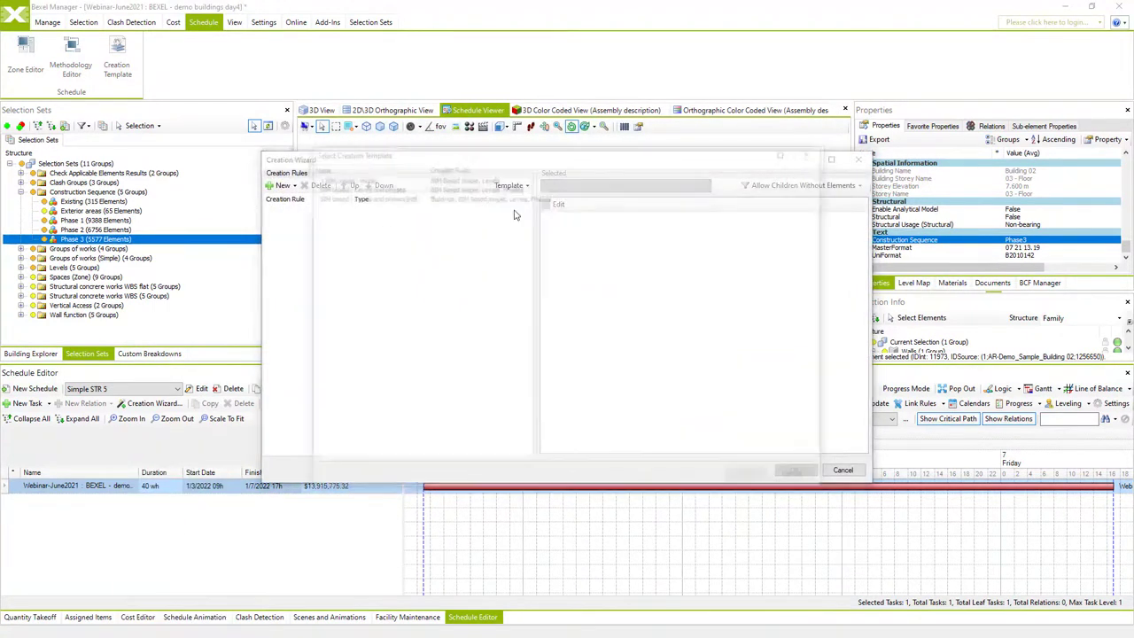
click(420, 197)
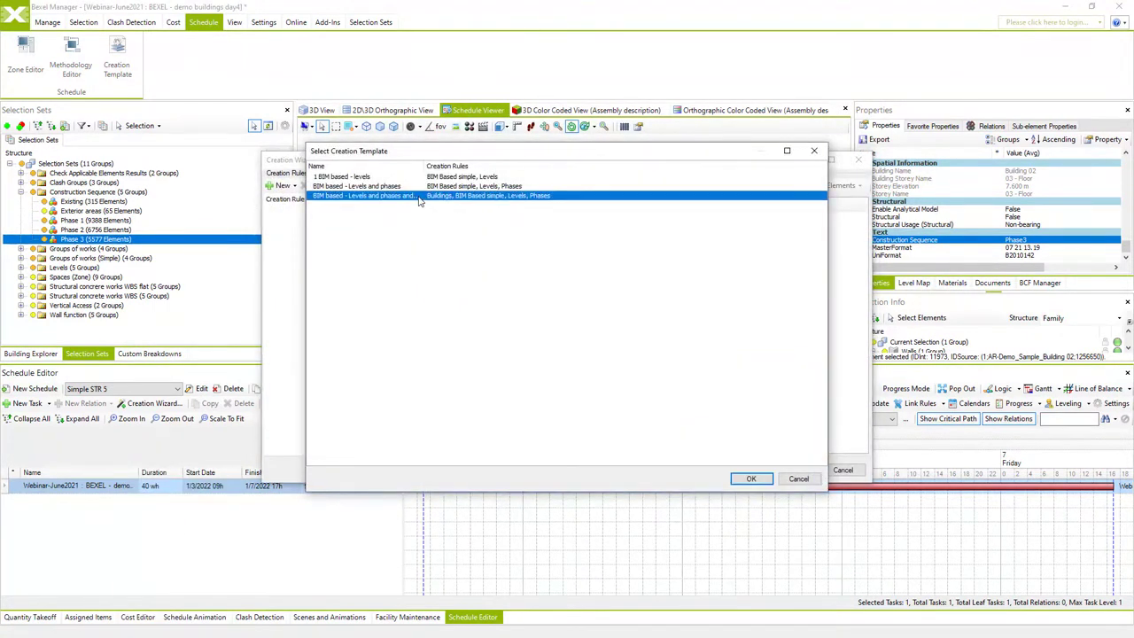
click(750, 479)
click(787, 474)
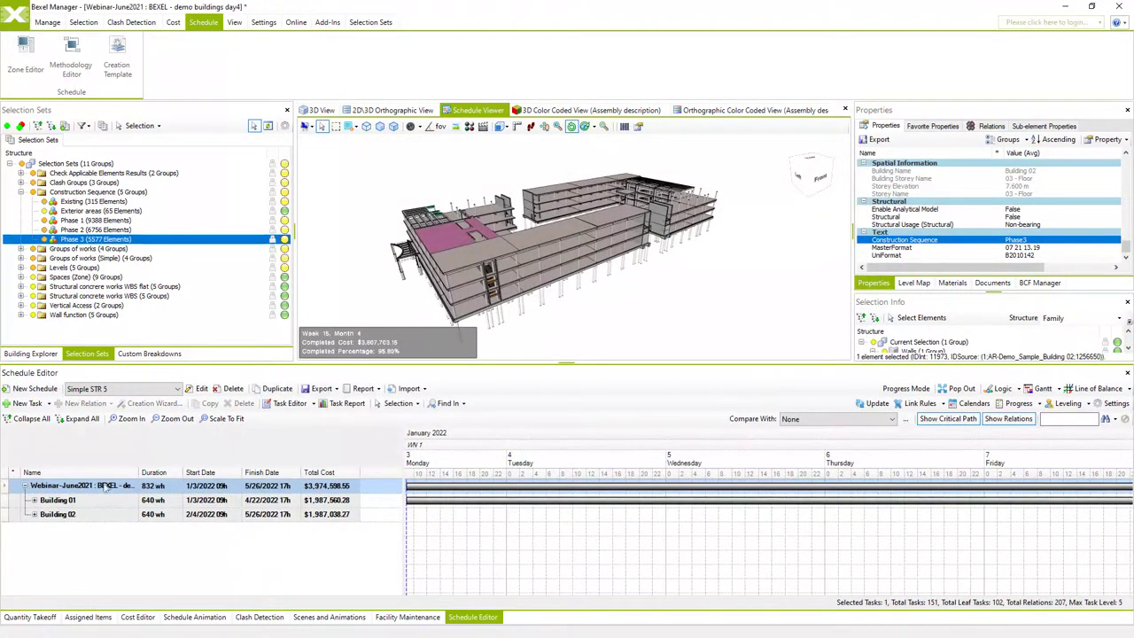
Review the generated schedule in a popped-out editor with all tasks expanded and the Gantt chart scaled to fit.
click(34, 501)
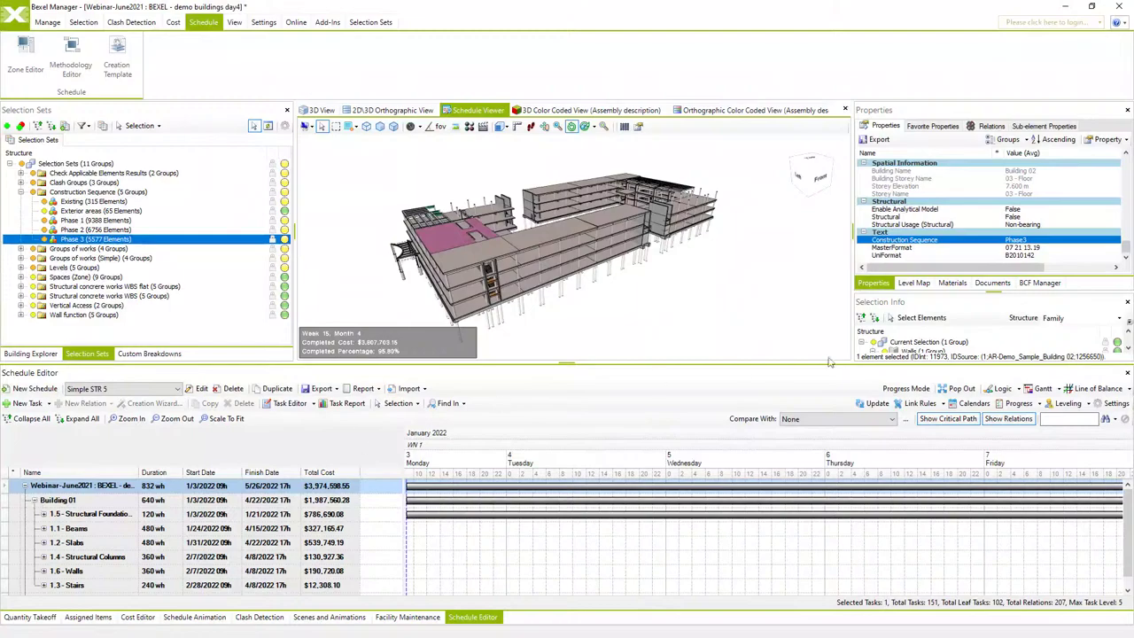
click(959, 388)
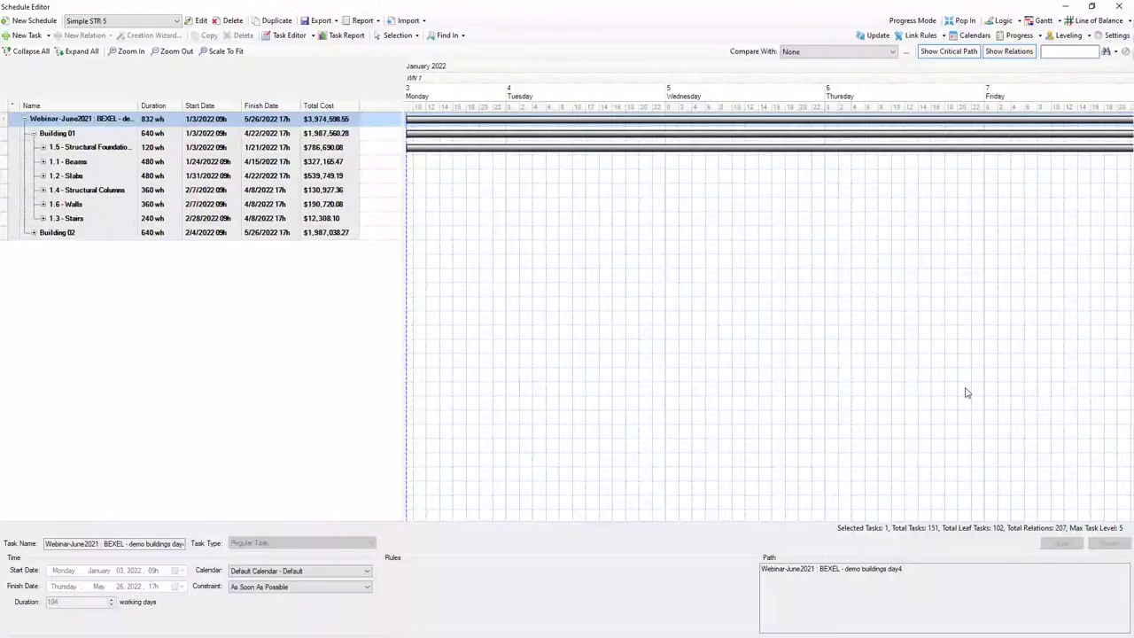
click(81, 52)
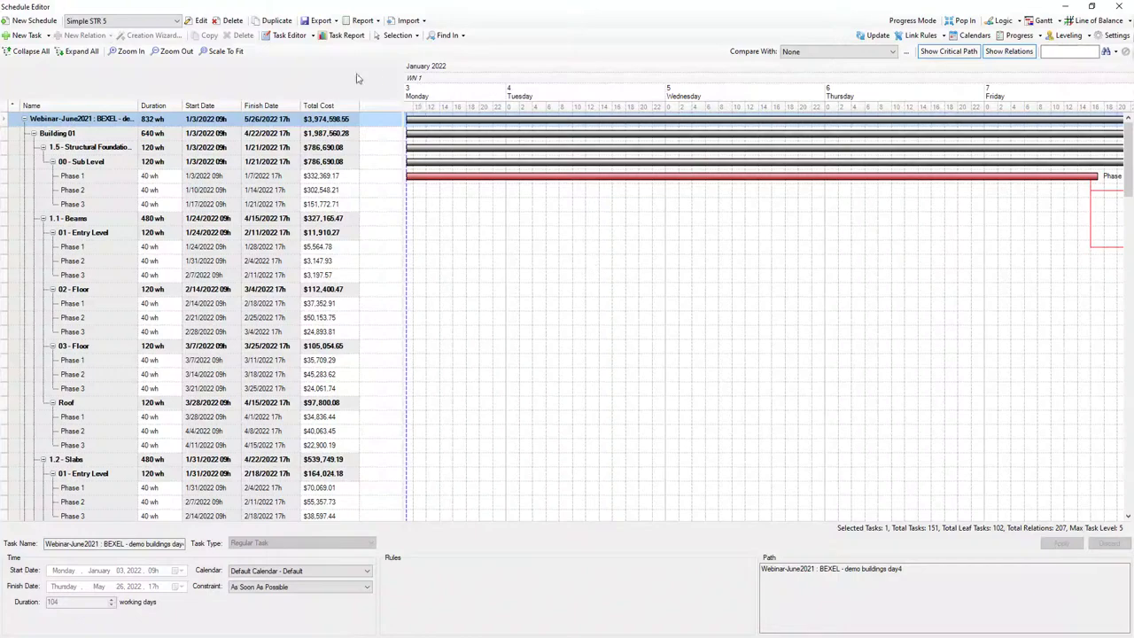
click(225, 50)
scroll(1128, 134, down, 3)
drag(1128, 134, 1128, 94)
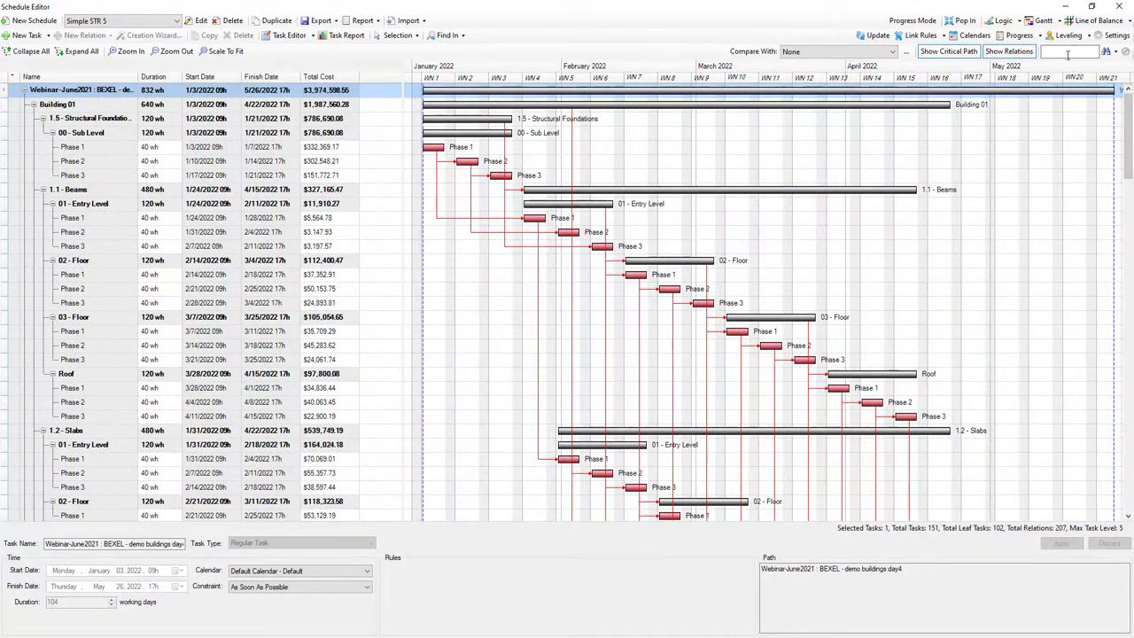
Examine the line of balance down to Level 3, then restore the Gantt chart and dock the schedule editor.
click(1098, 19)
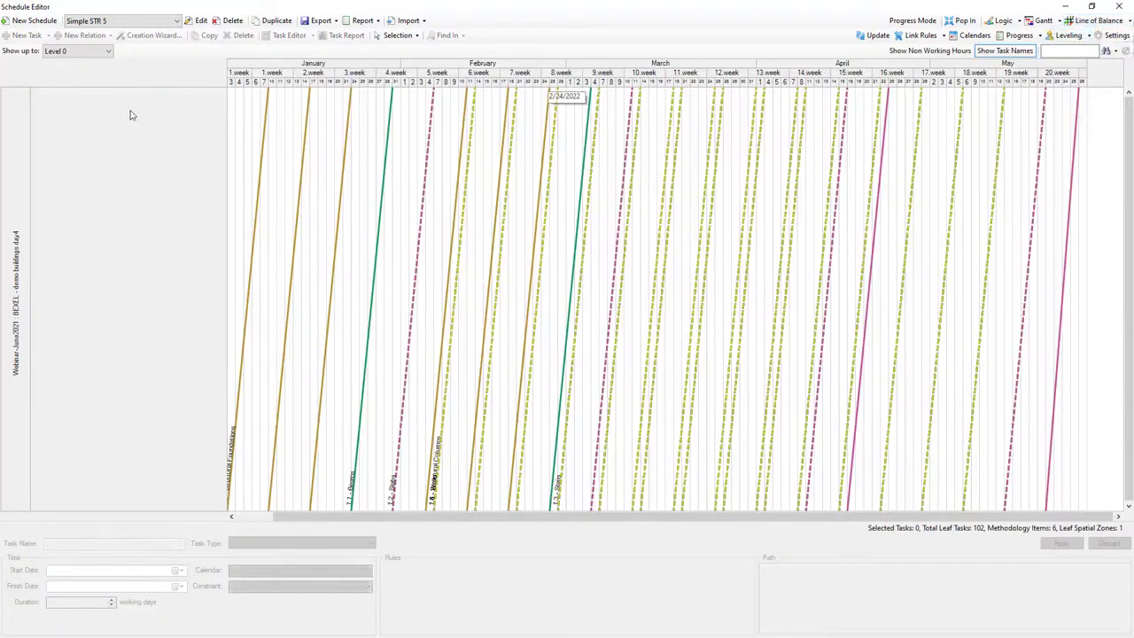
click(88, 50)
click(93, 89)
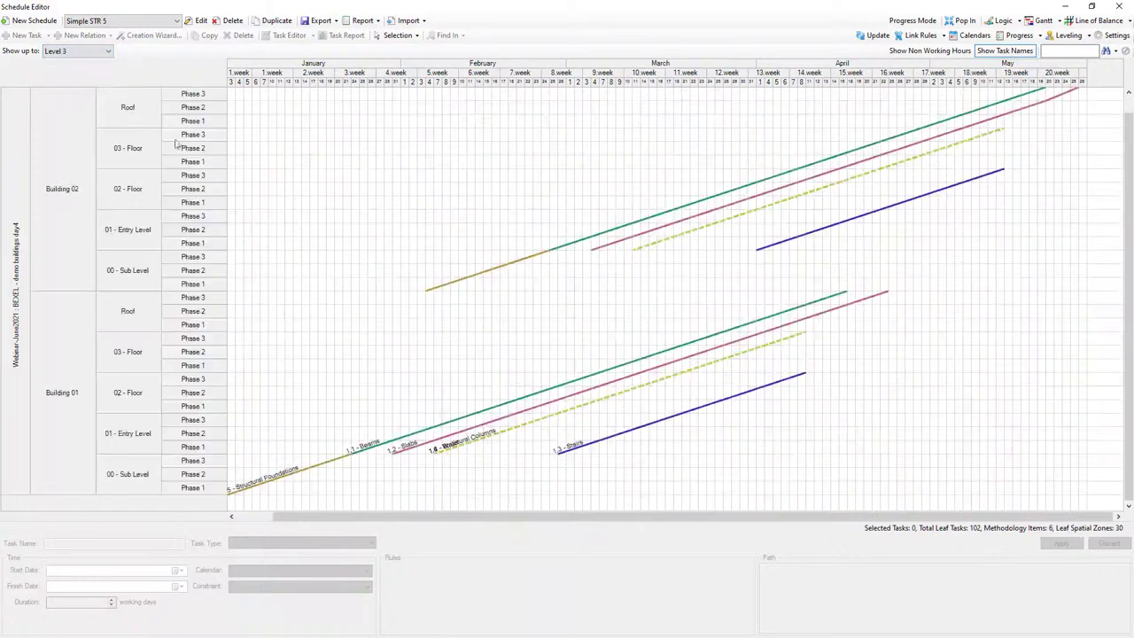
scroll(613, 365, up, 1)
scroll(614, 364, down, 1)
click(1042, 20)
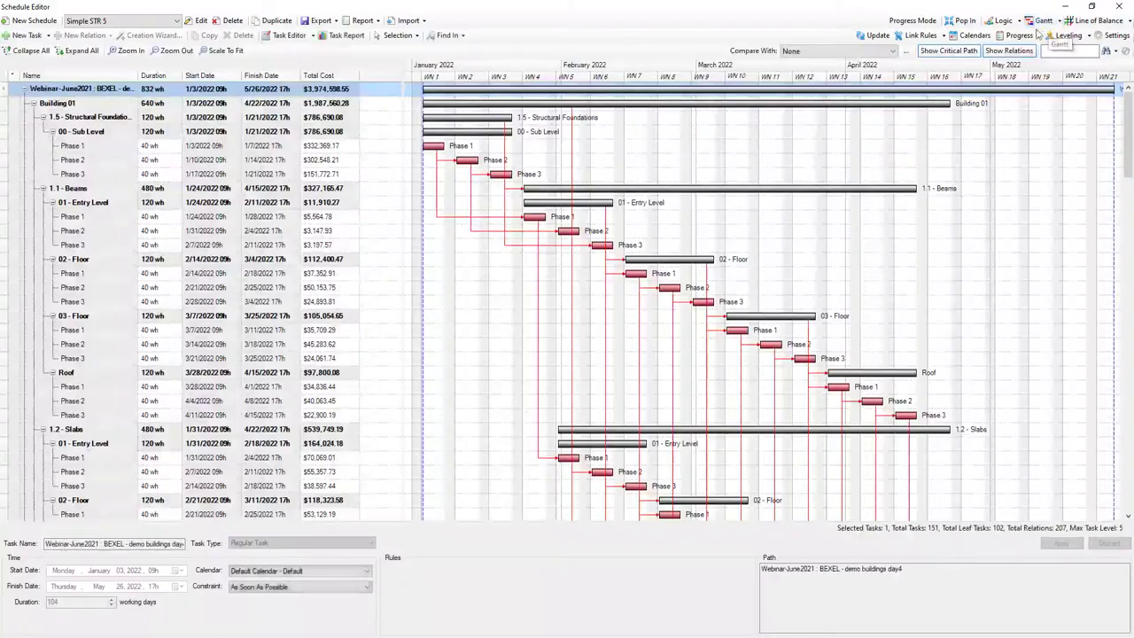
click(962, 21)
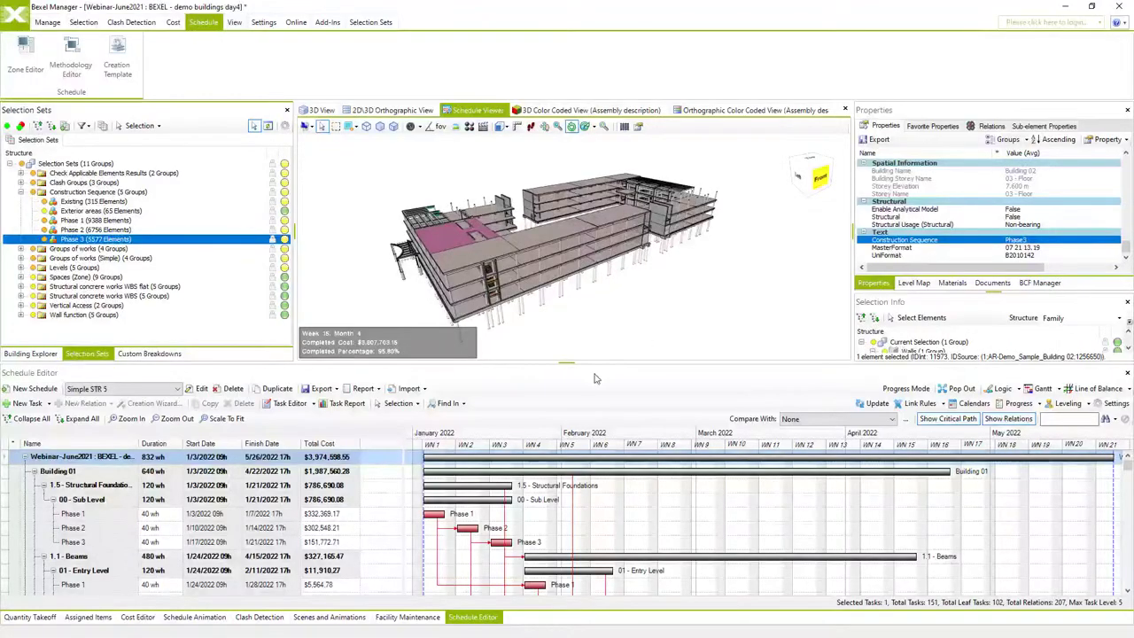
Update the schedule animation for the new tasks and play it in the schedule viewer.
click(205, 622)
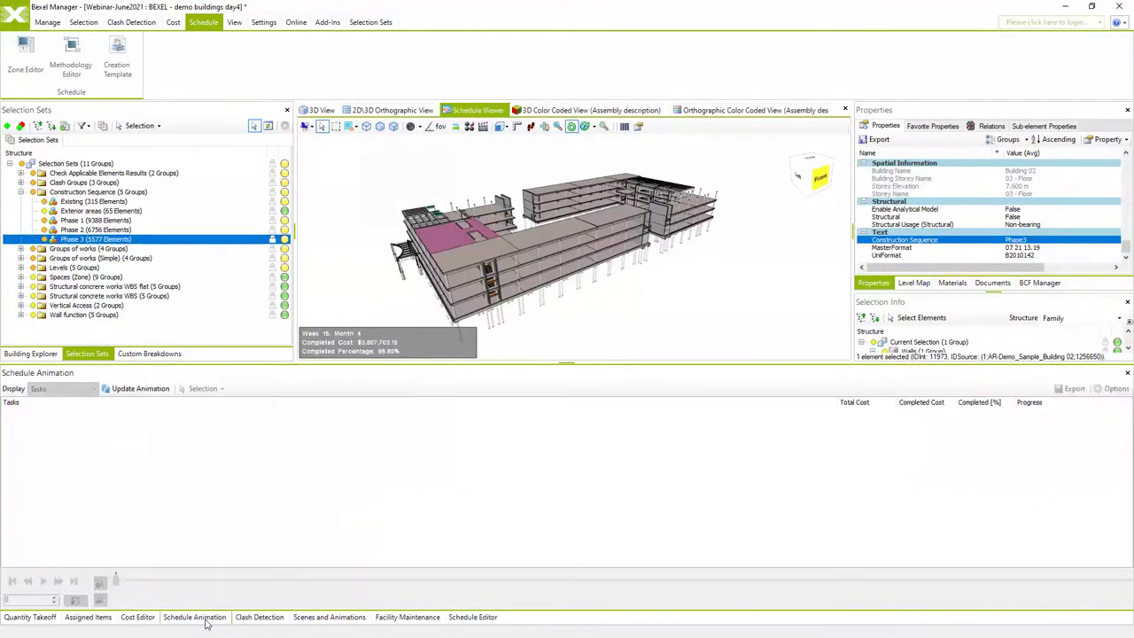
click(142, 389)
click(41, 581)
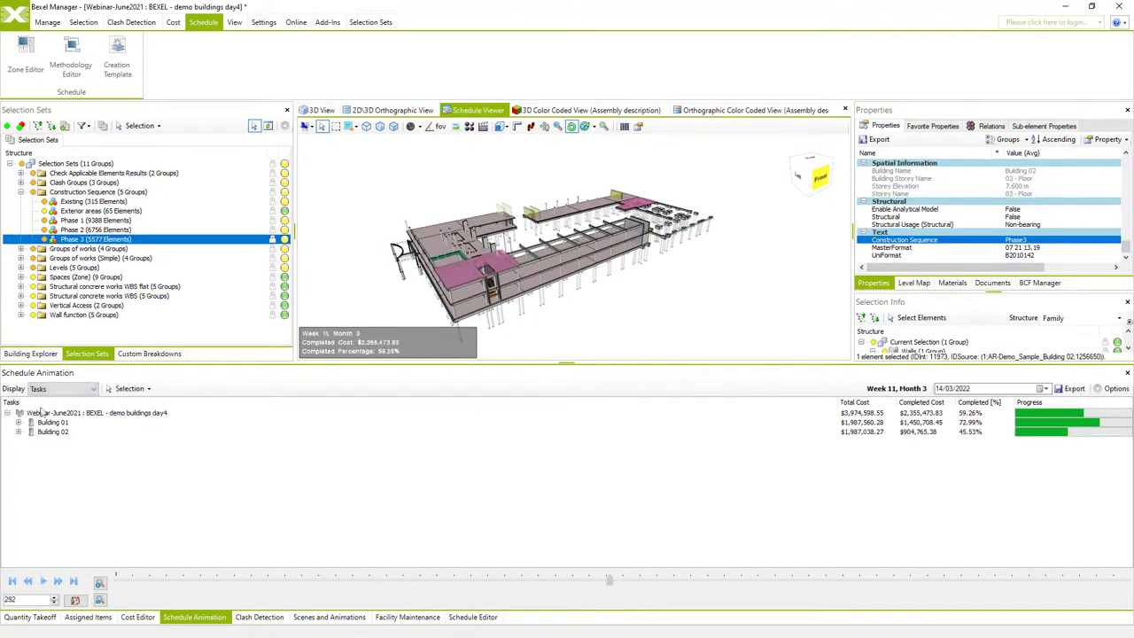
Switch the schedule animation display to Animation and play the Animation1 camera path.
click(62, 389)
click(48, 412)
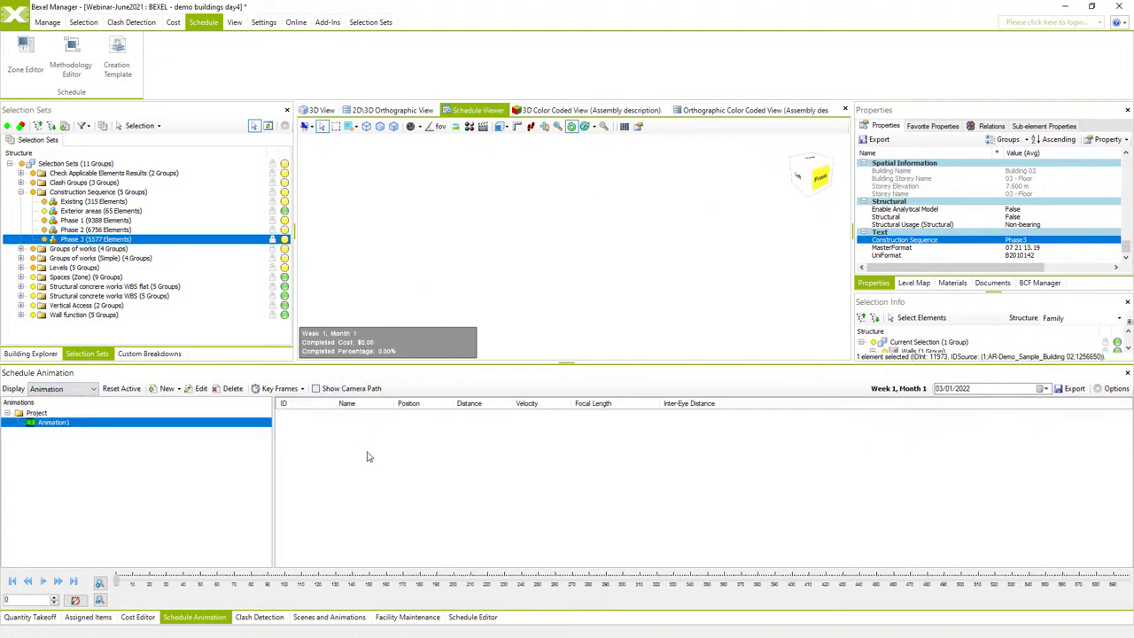
click(42, 581)
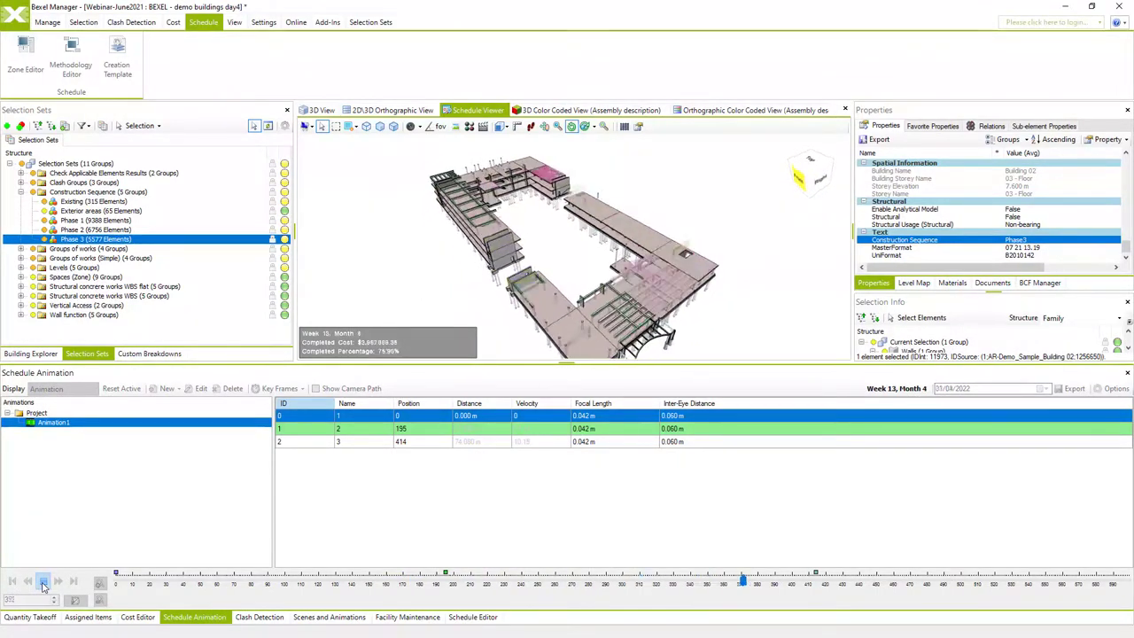
click(44, 583)
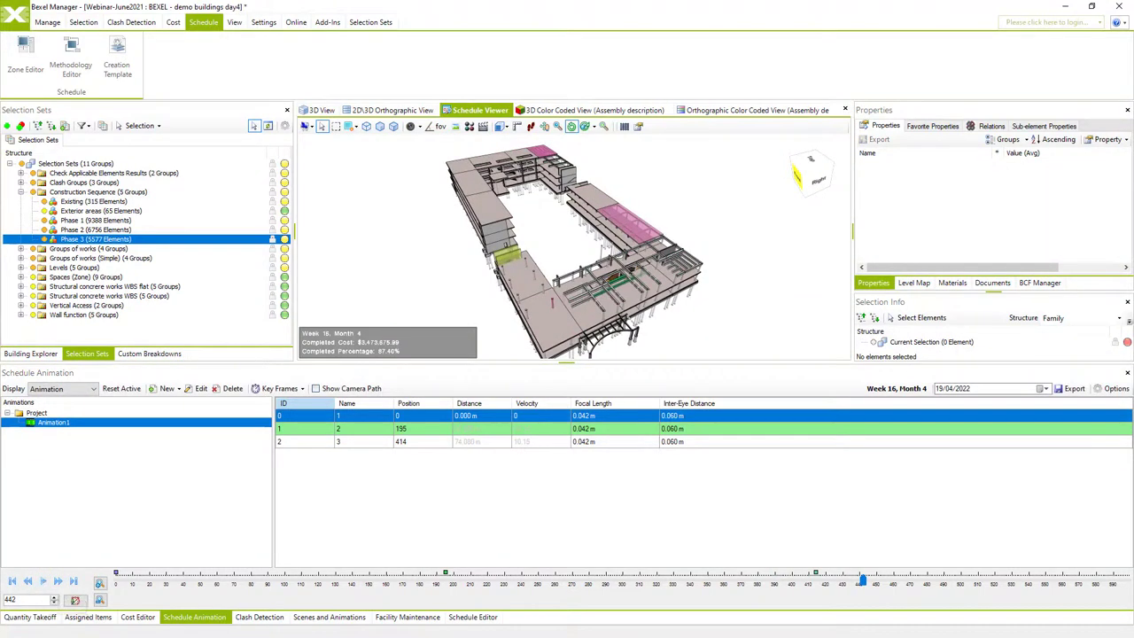
Import only the Methodologies section from another Bexel project into the current project, keeping the schedule editor on view.
click(470, 617)
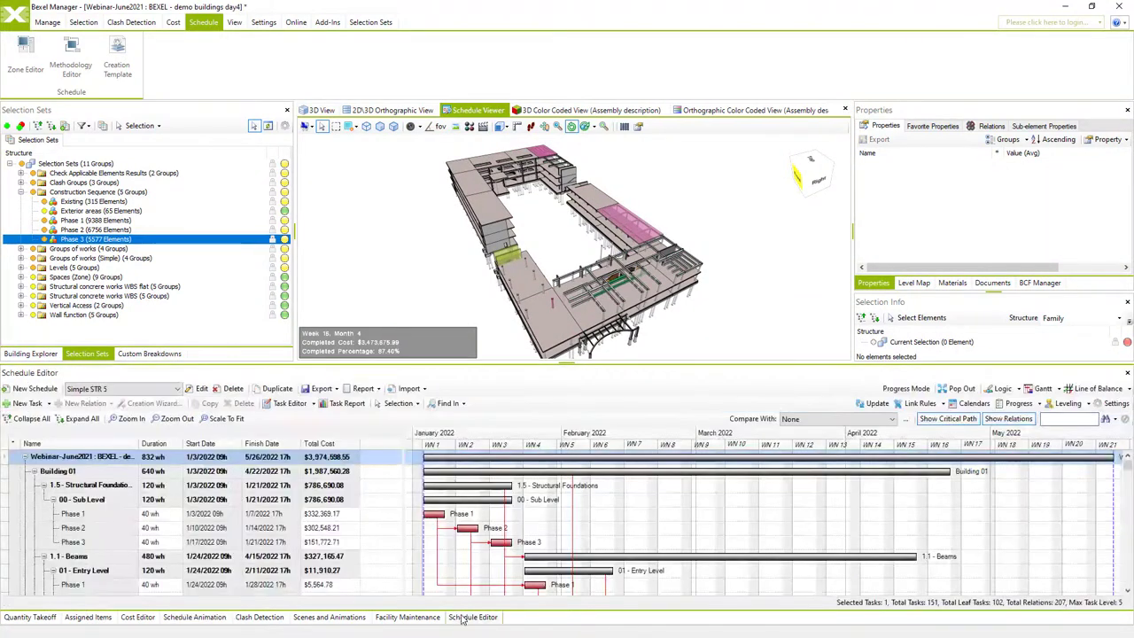
click(16, 13)
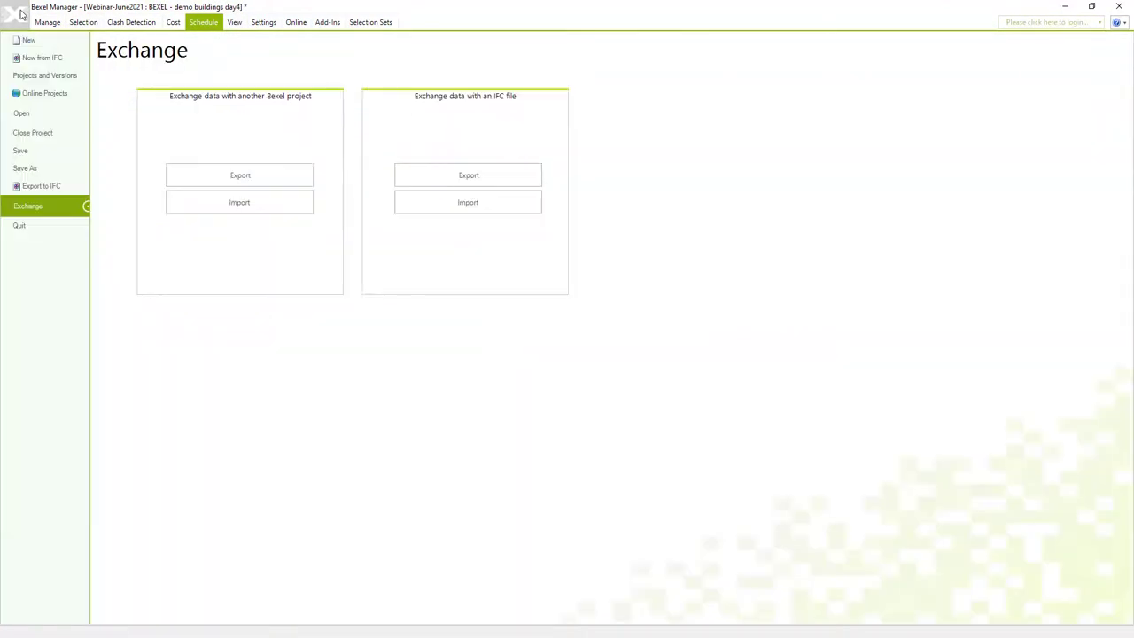
click(220, 204)
click(233, 140)
click(520, 351)
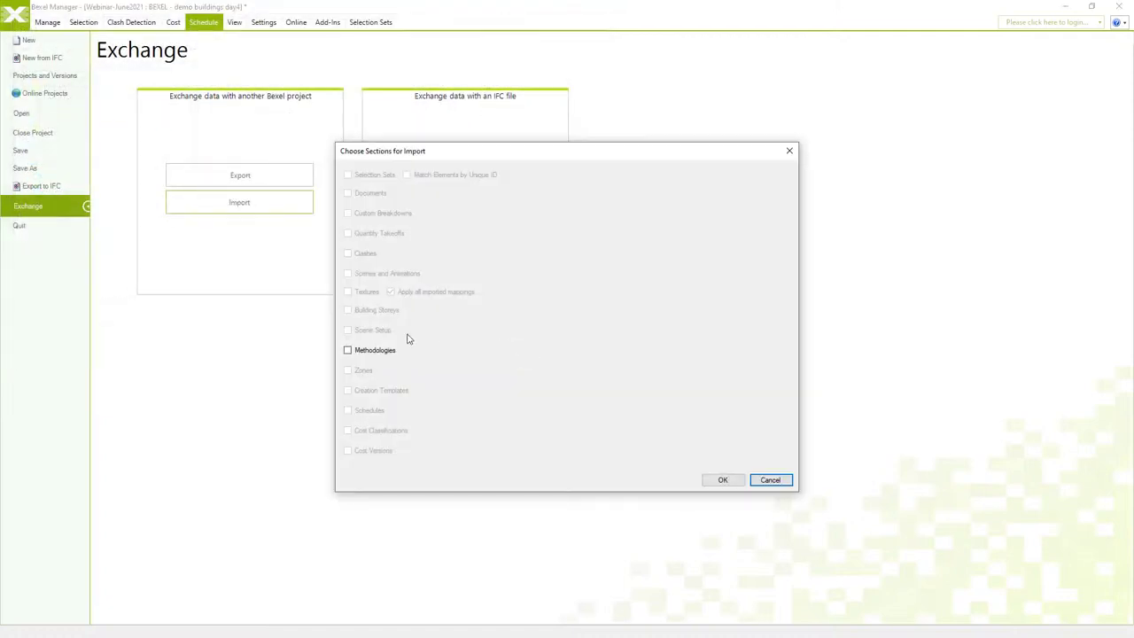
click(349, 351)
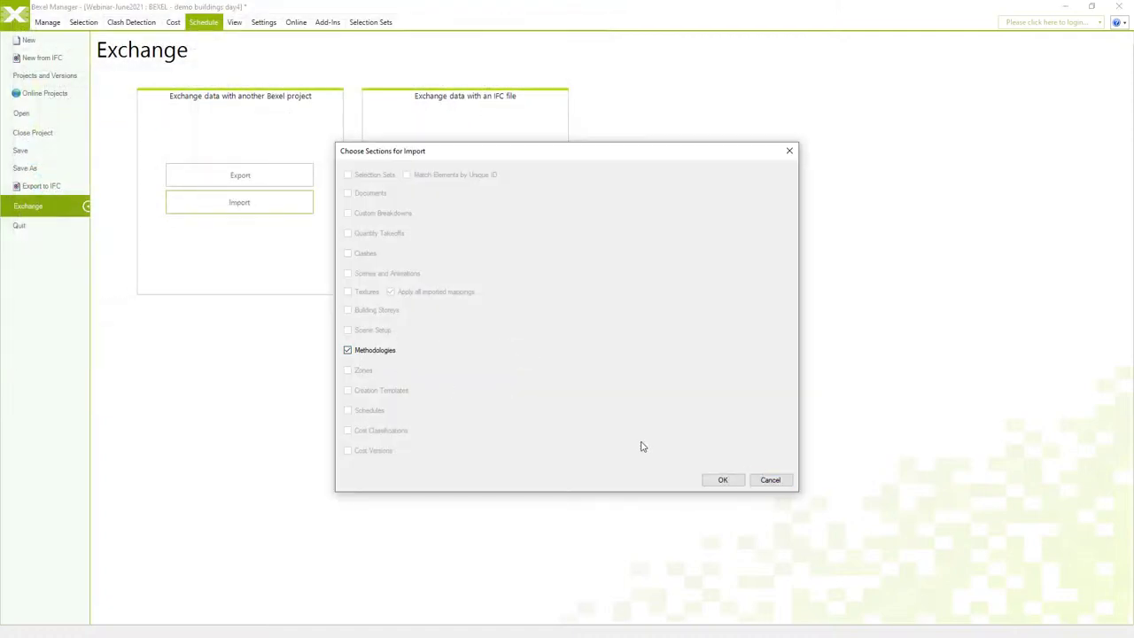
click(716, 480)
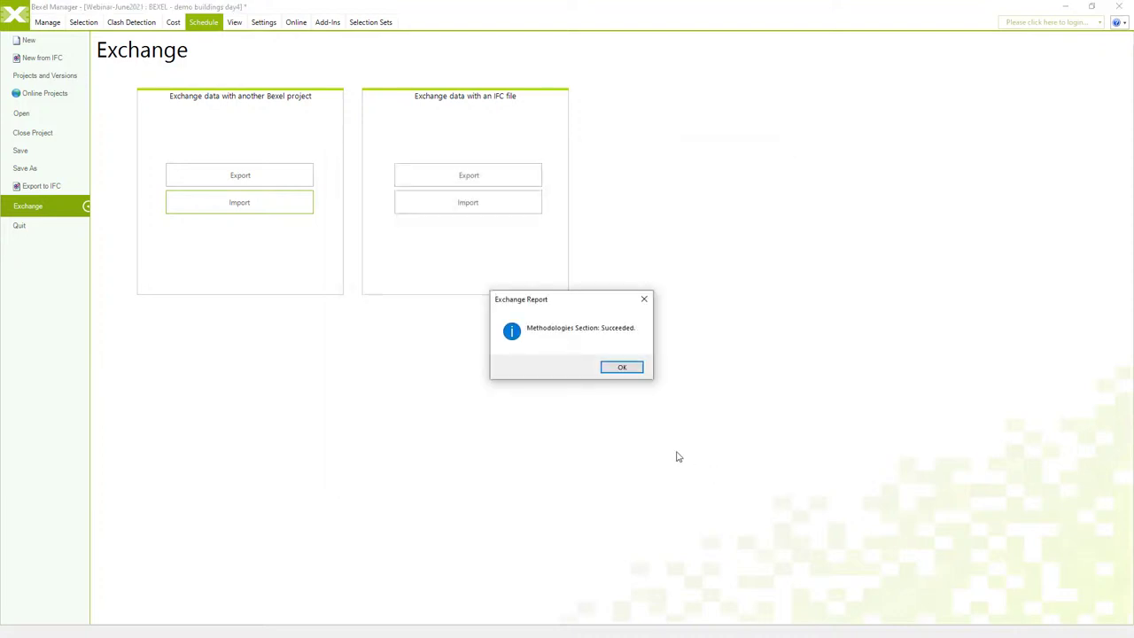
click(622, 368)
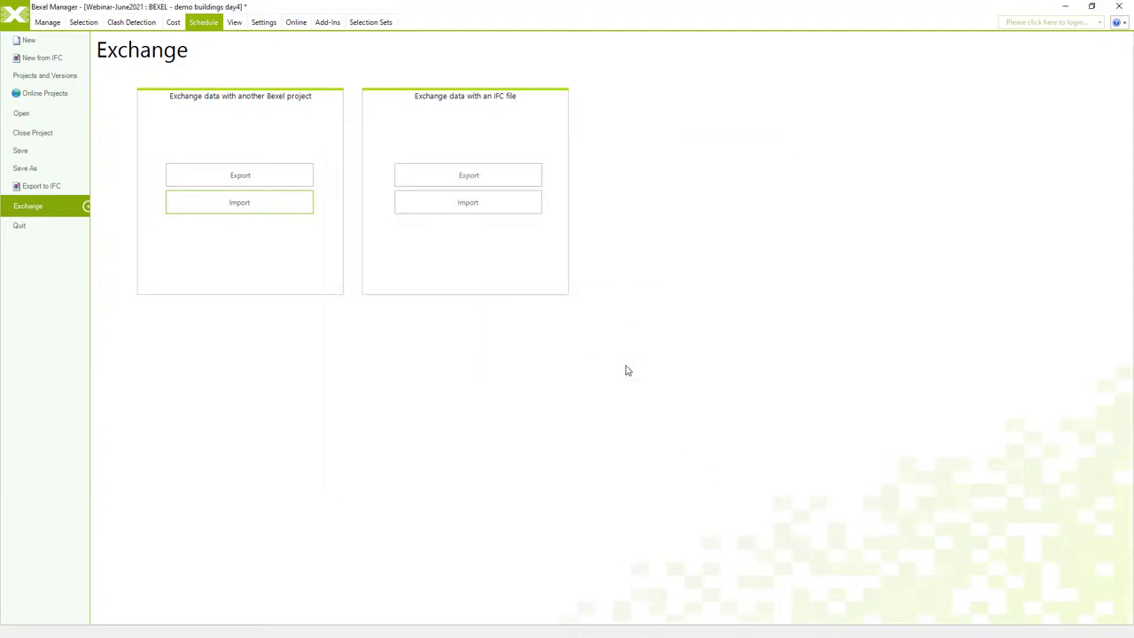
click(14, 16)
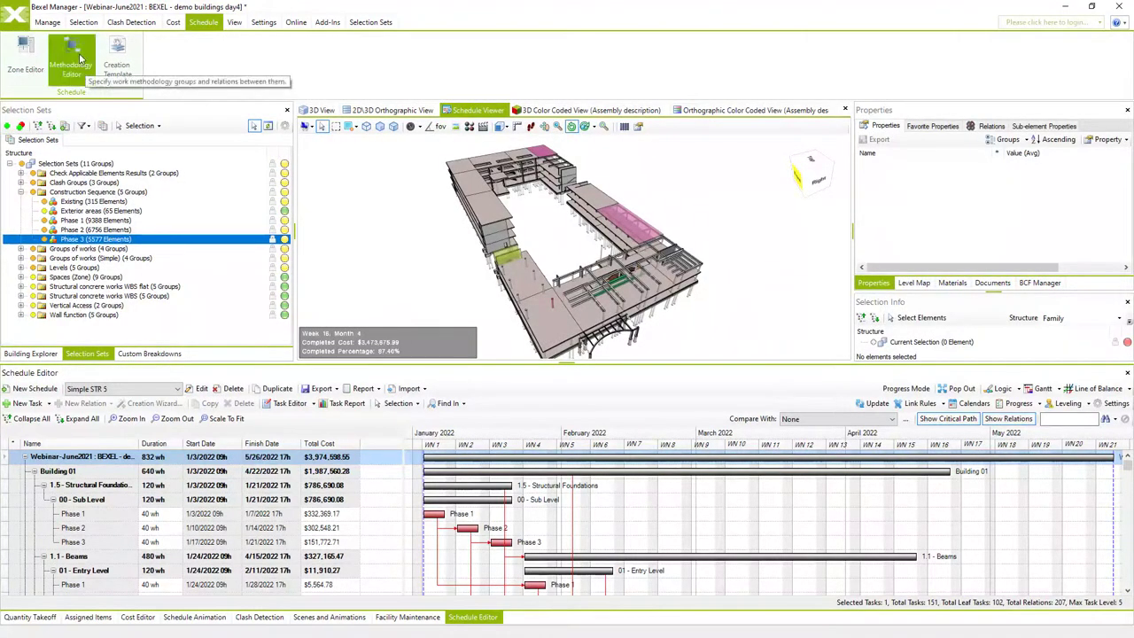
Open the QTO BIM Based Methodology in the Methodology Editor and examine its sequence of items and relations.
click(79, 60)
click(227, 20)
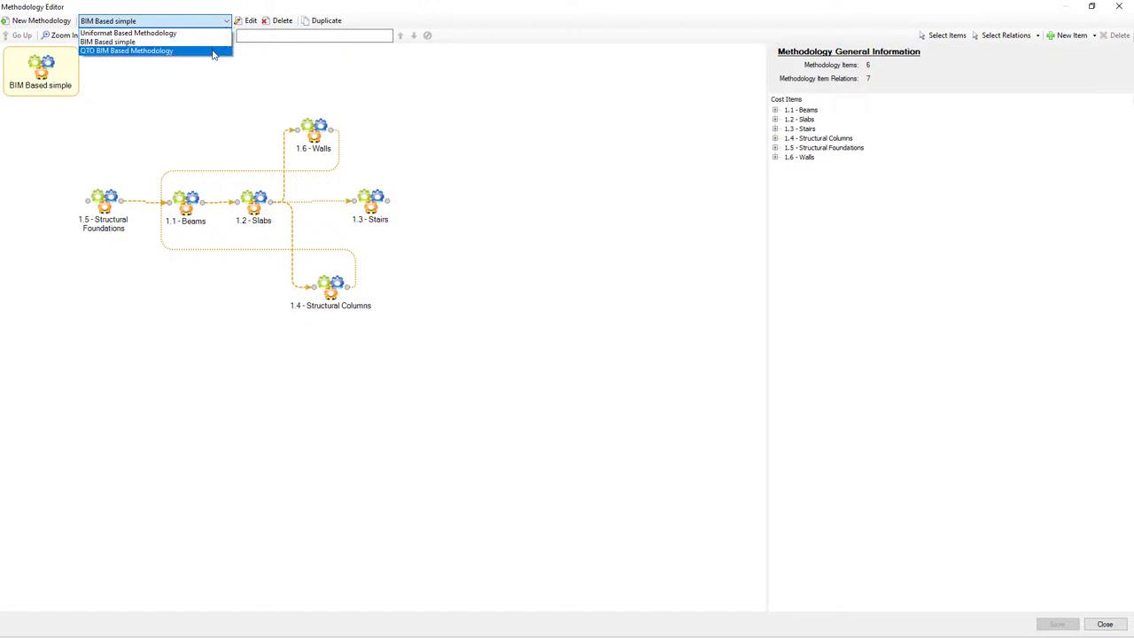
click(213, 51)
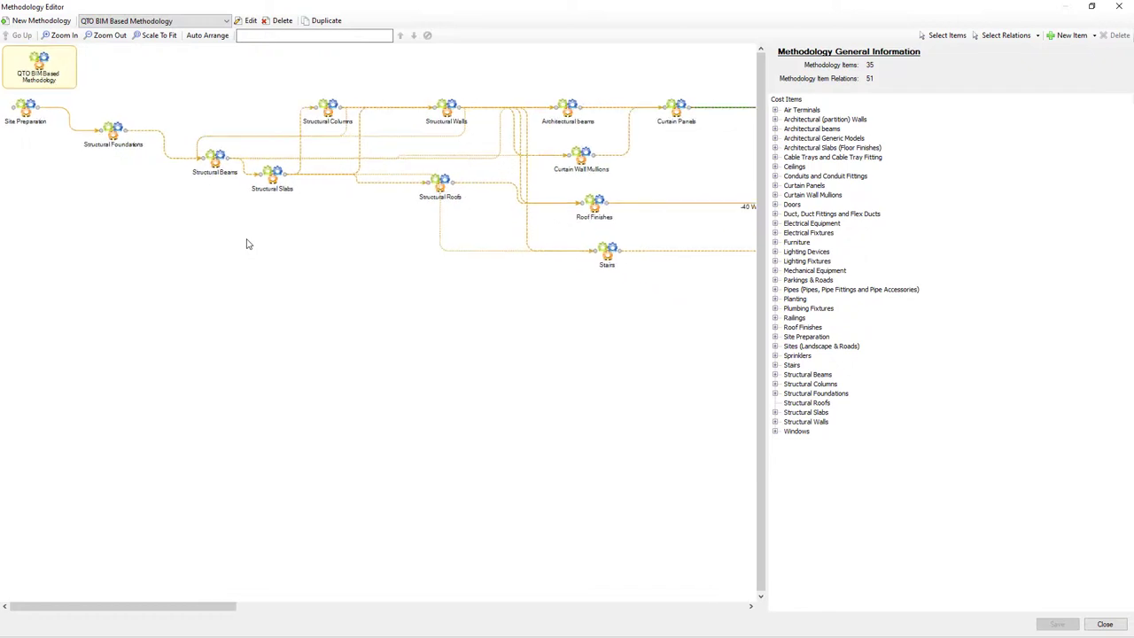
drag(182, 609, 152, 612)
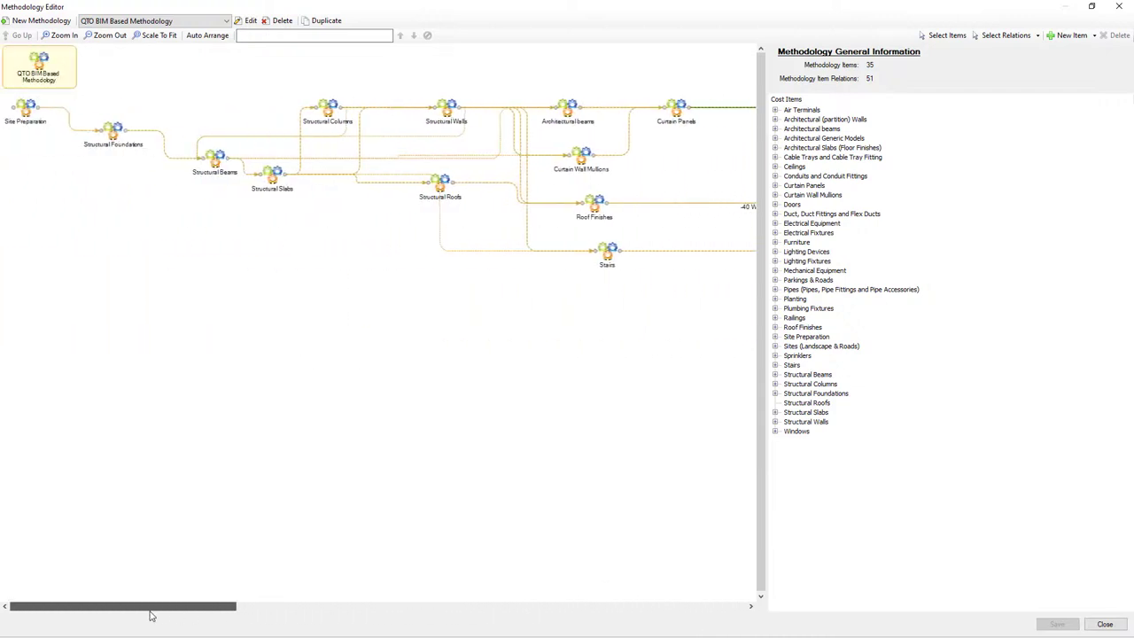
scroll(114, 133, up, 2)
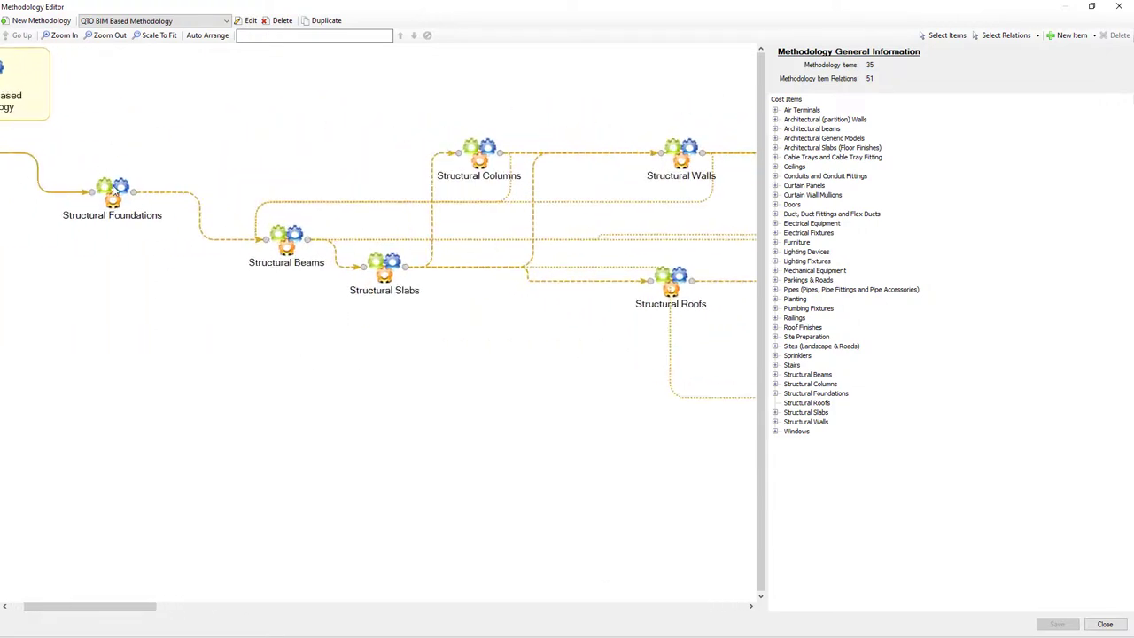
Inspect the Structural Foundations, Curtain Panels and Windows methodology items, check the cost items assigned to Windows, and close the editor.
click(115, 190)
drag(137, 608, 291, 594)
click(247, 151)
click(434, 153)
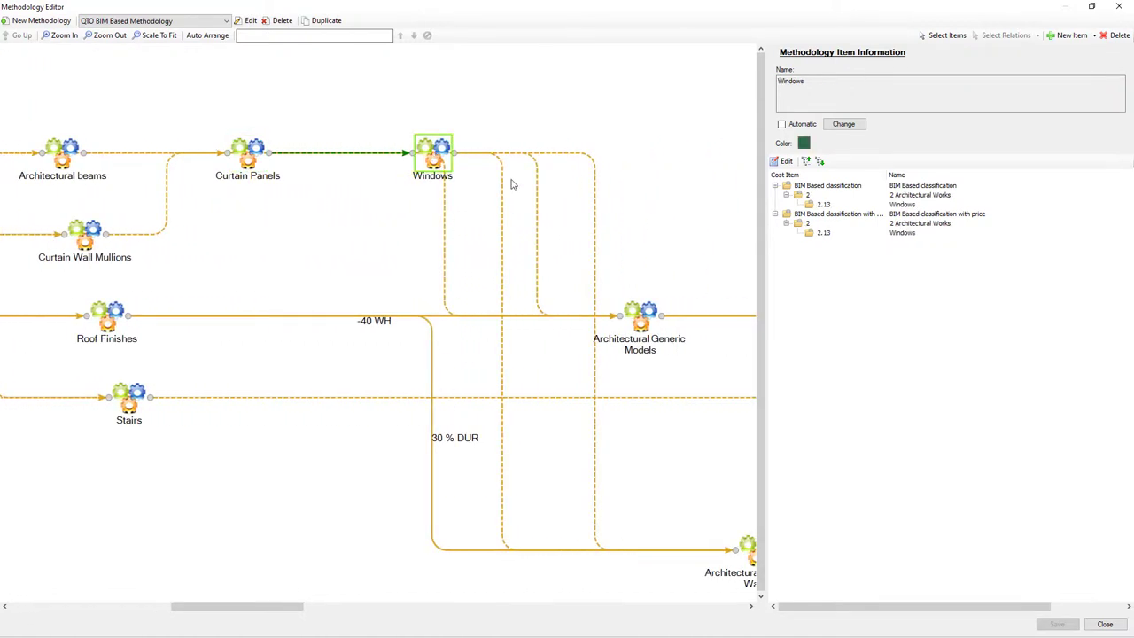
click(783, 161)
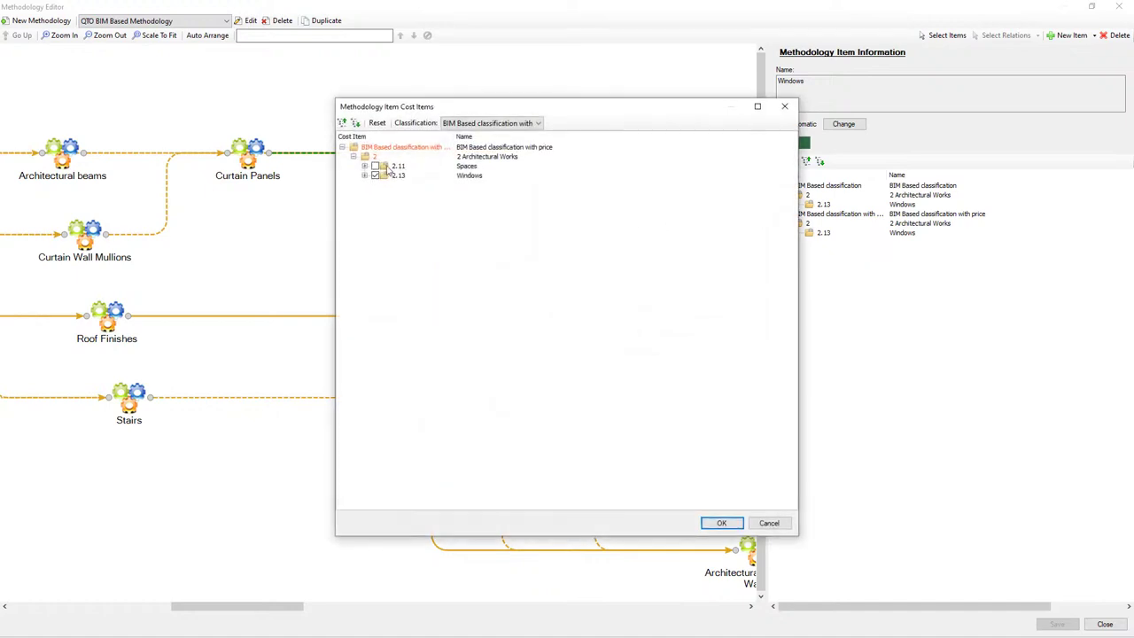
click(753, 525)
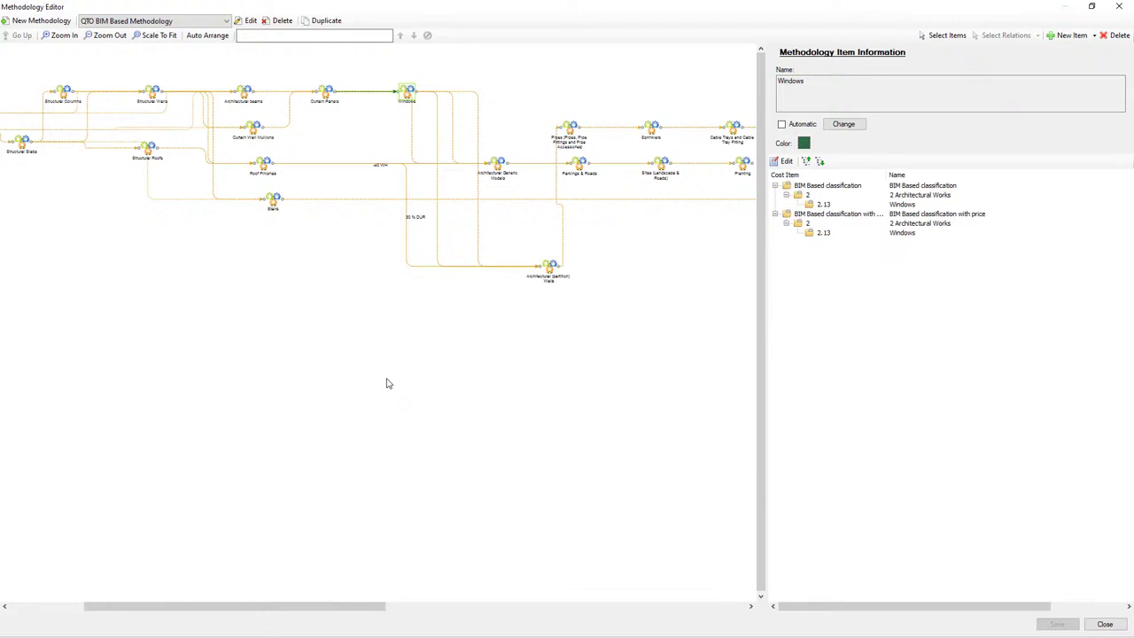
click(1106, 626)
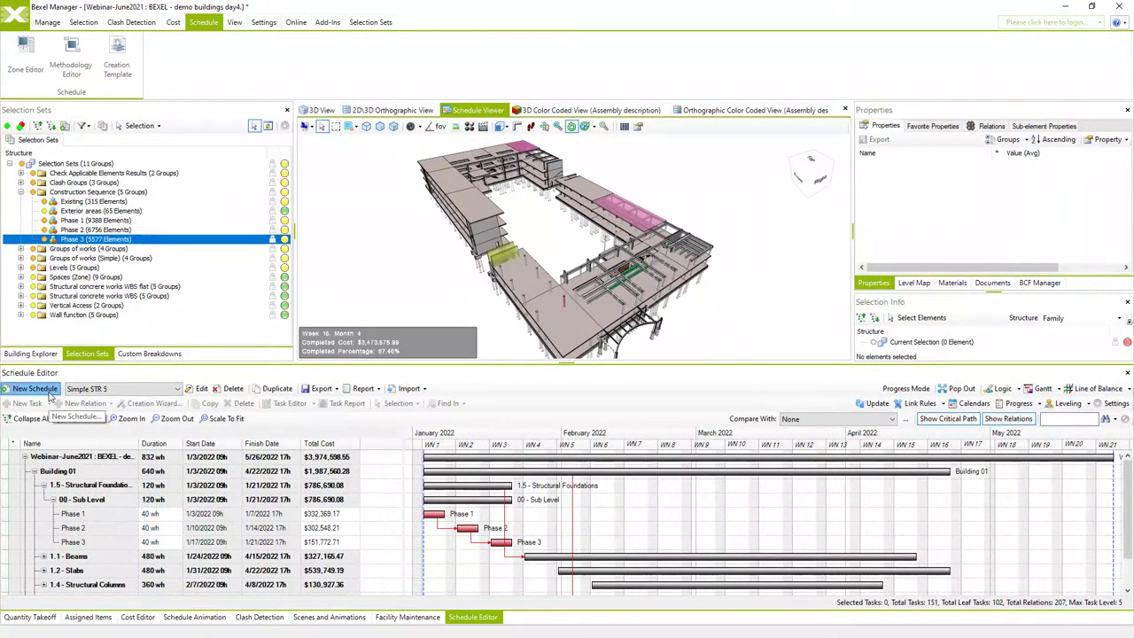
Create a new schedule named "Advanced BIM based" with the cost version BIM based with prices.
click(36, 389)
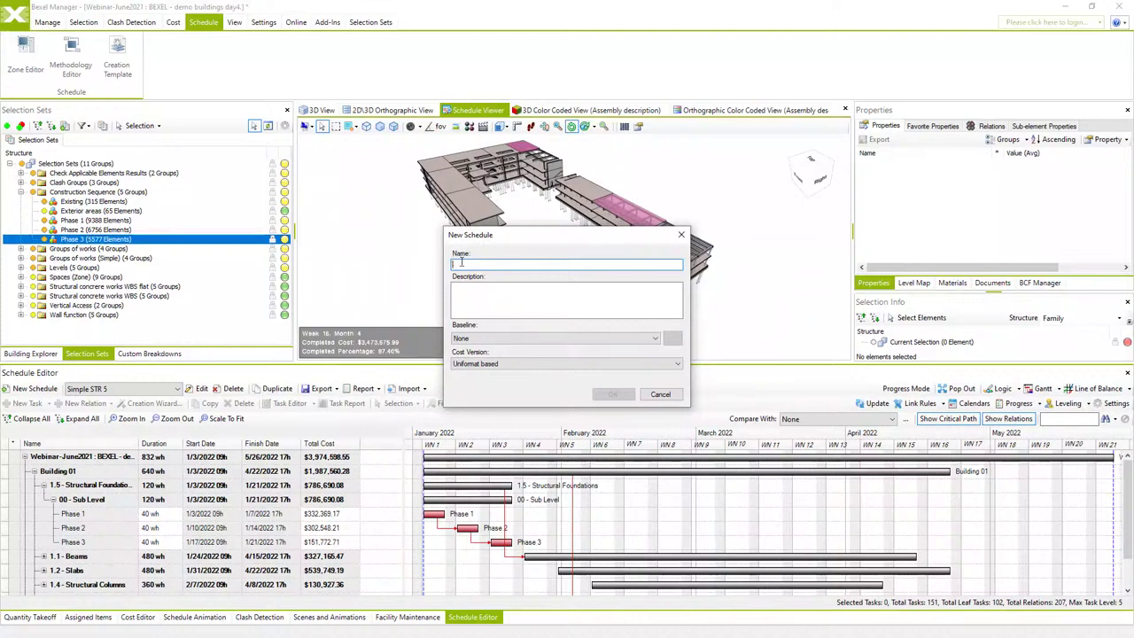
text(Advanced BIM based)
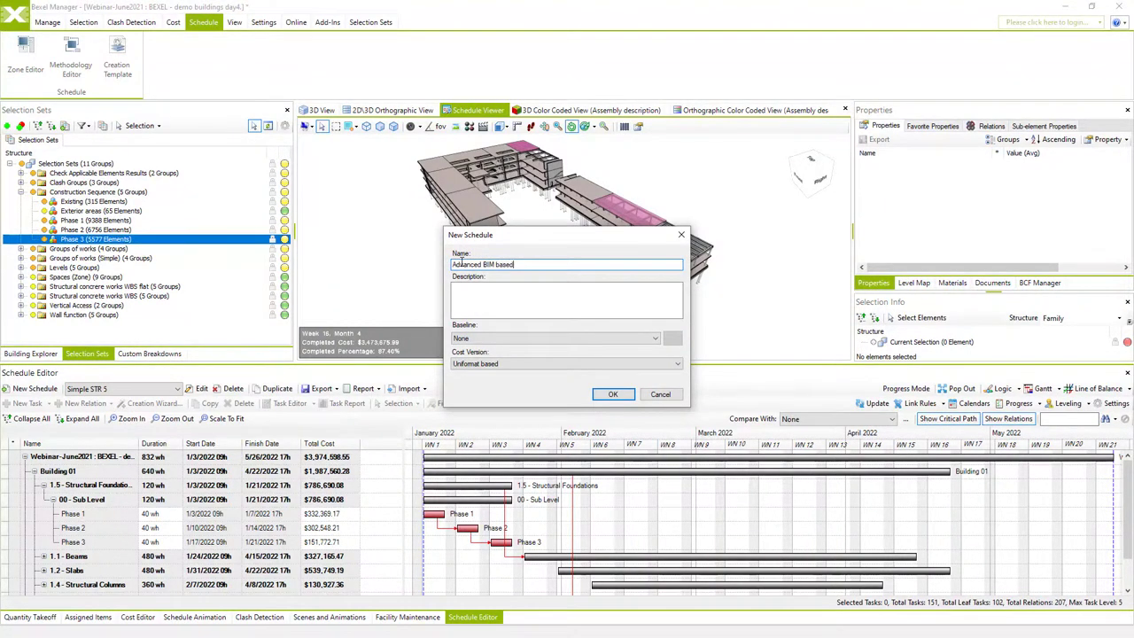
click(679, 369)
click(601, 405)
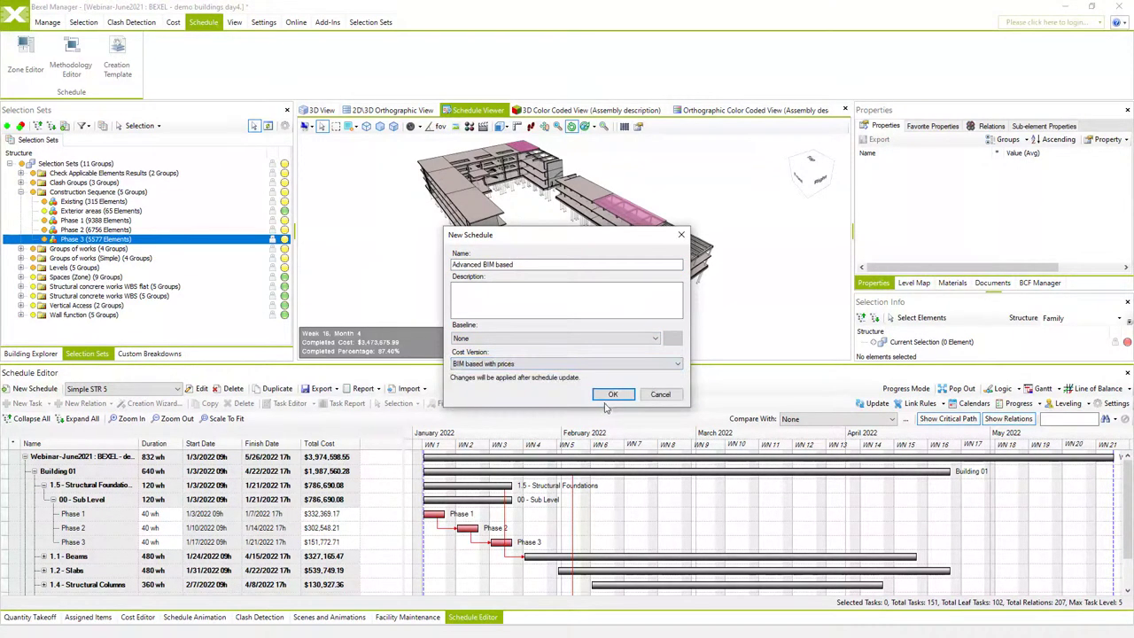
click(617, 397)
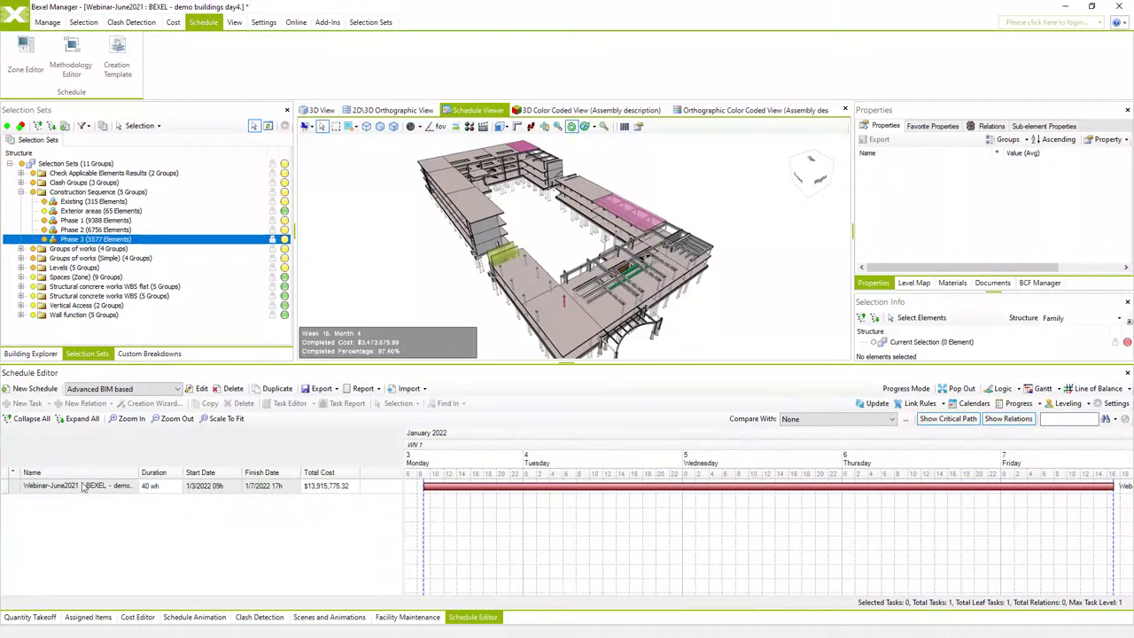
Start the Creation Wizard on the project task and load the template with Buildings, BIM Based simple, Levels and Phases rules.
click(82, 485)
right_click(82, 486)
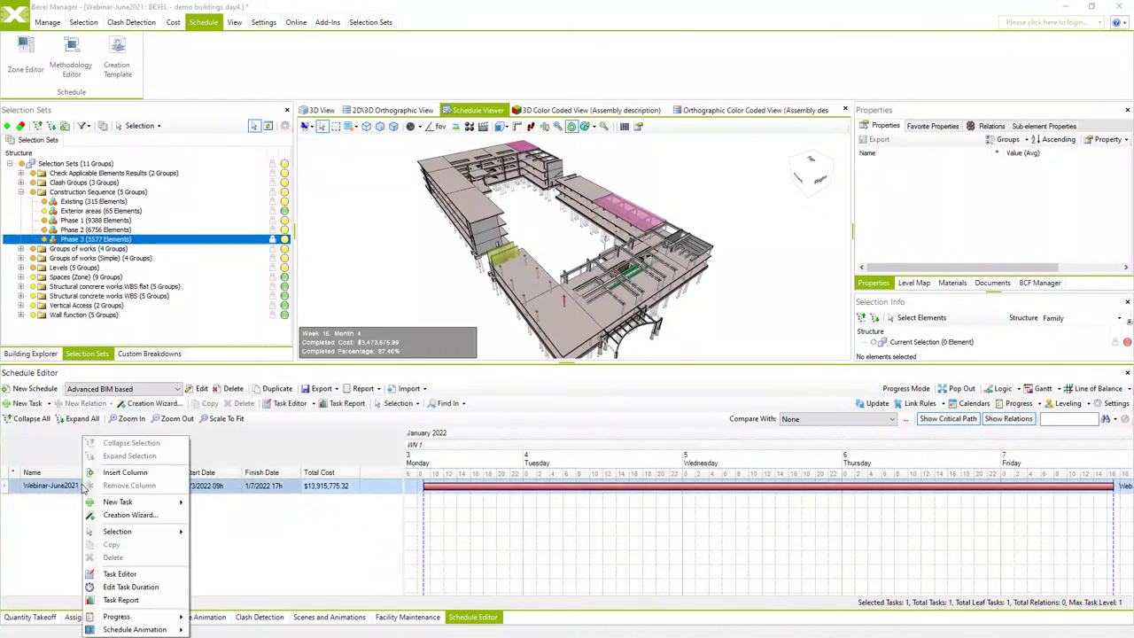
click(130, 516)
click(523, 188)
click(519, 210)
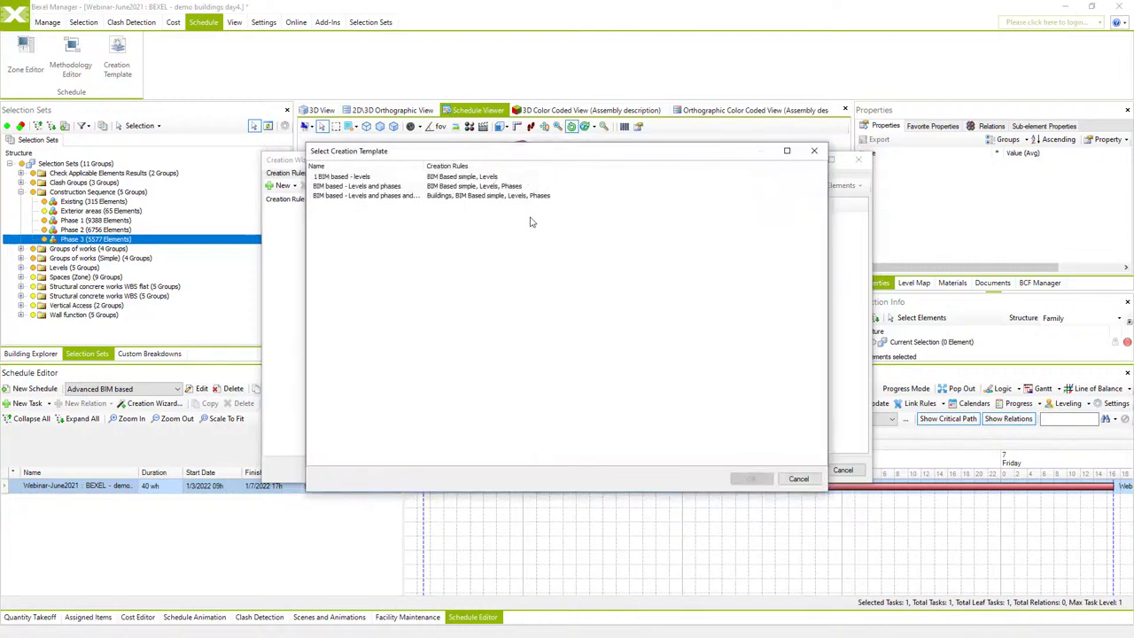
click(478, 196)
click(749, 478)
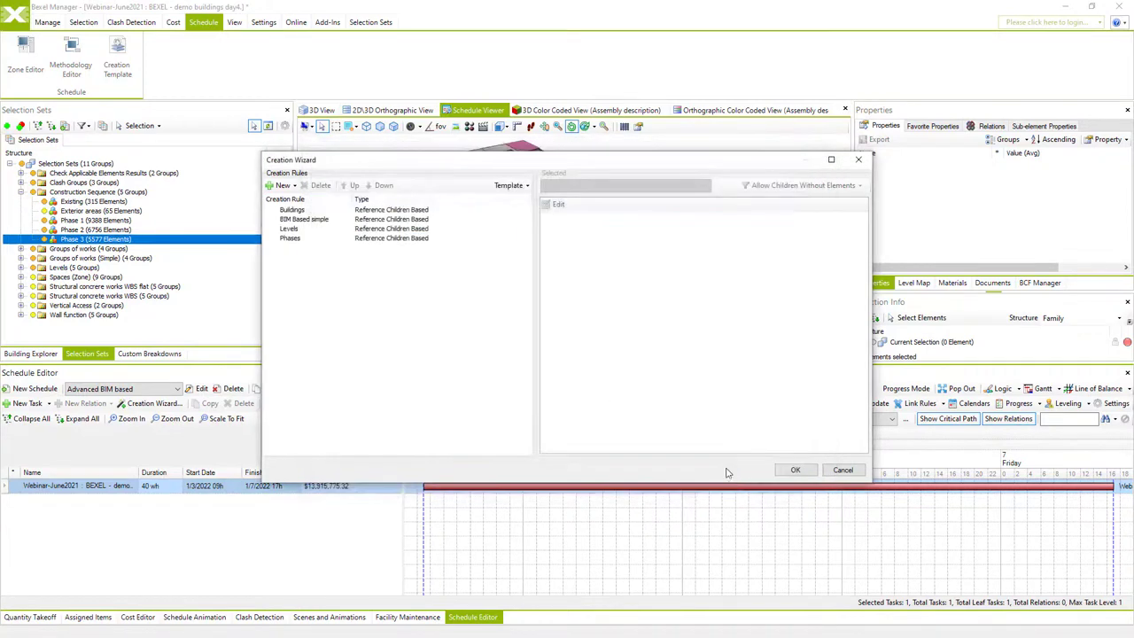
Replace the BIM Based simple methodology in the creation rules with QTO BIM Based Methodology and generate the schedule tasks.
click(308, 221)
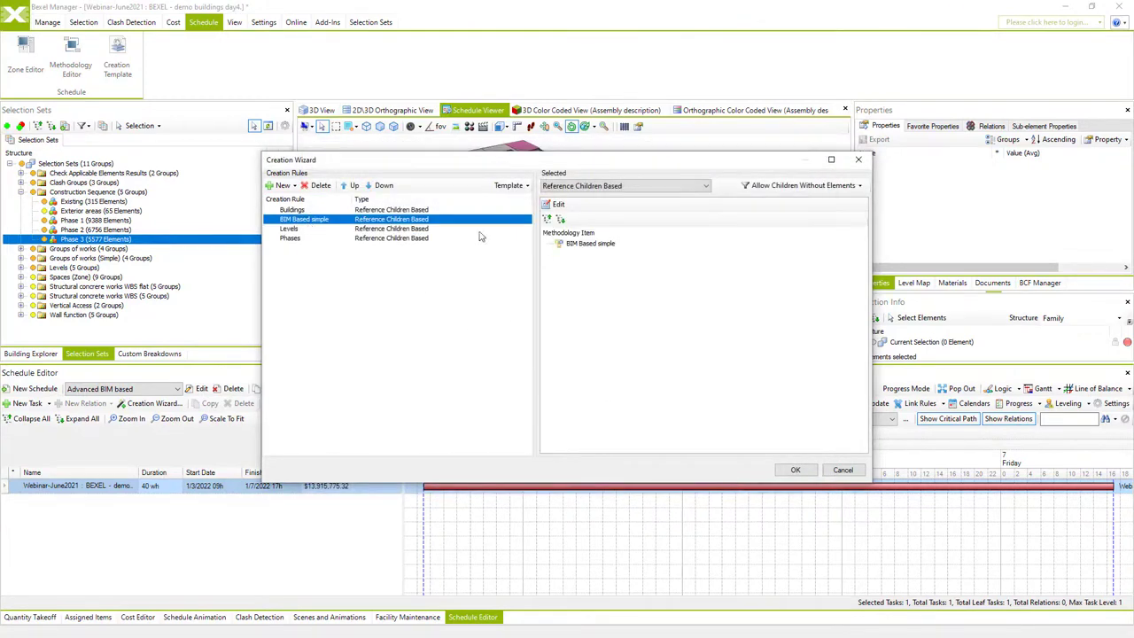
click(559, 214)
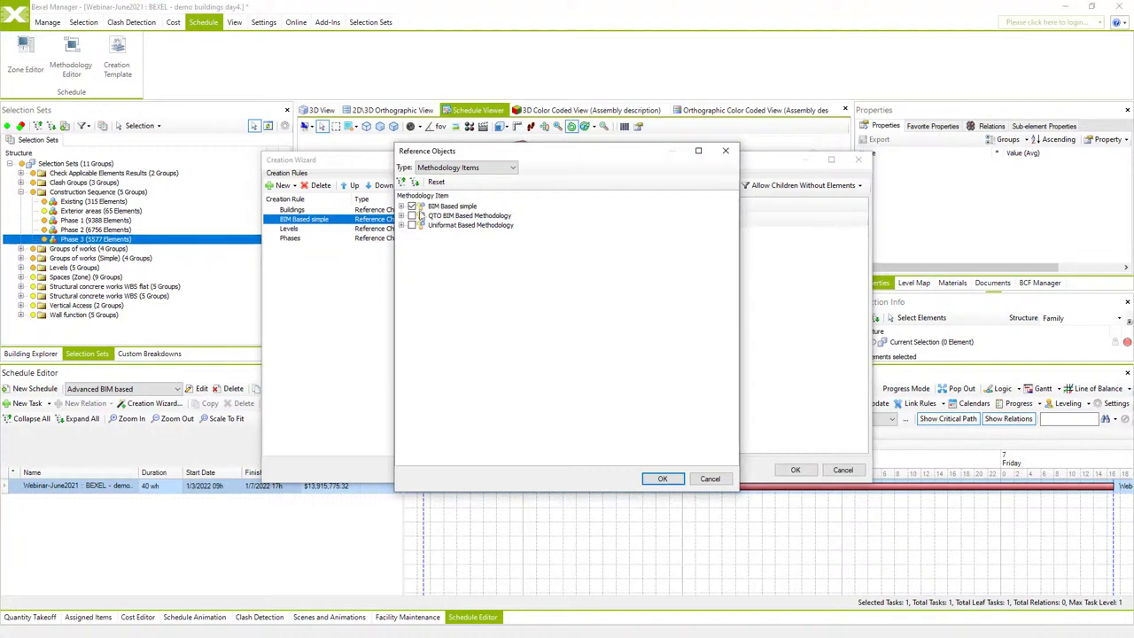
click(454, 217)
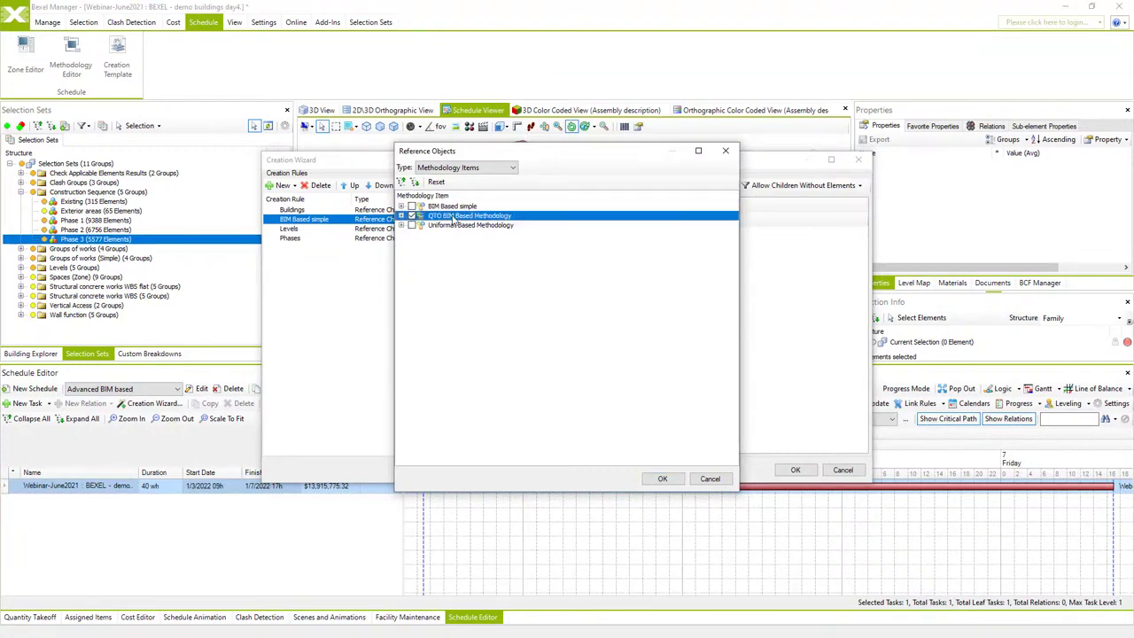
click(660, 480)
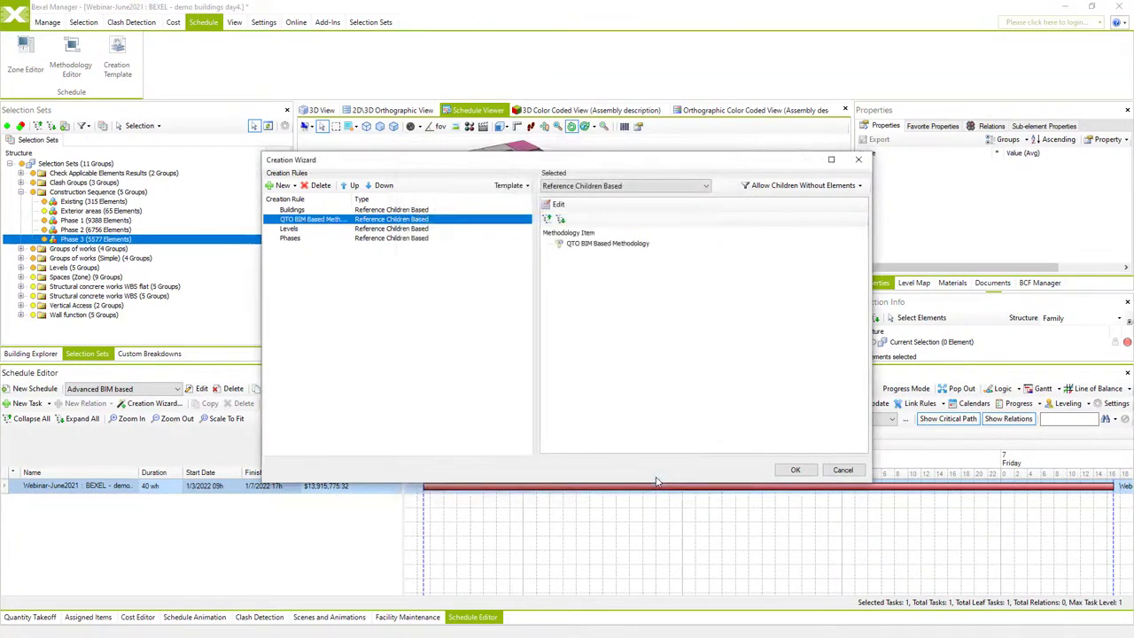
click(794, 471)
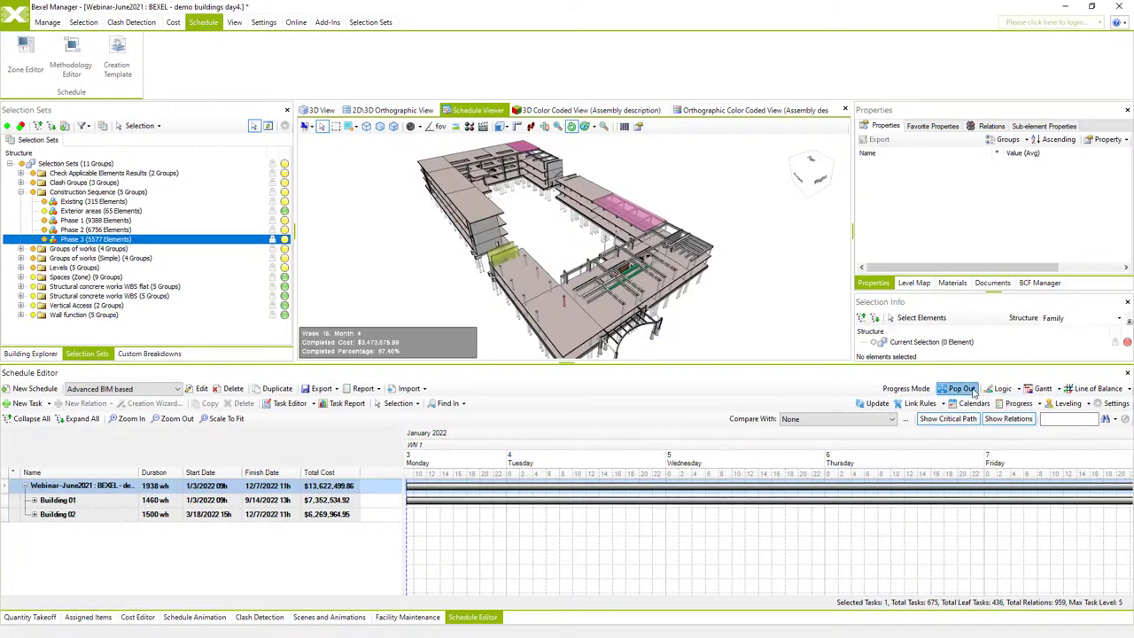
Review the generated schedule in a popped-out editor with all tasks expanded and the whole timeline fitted.
click(960, 388)
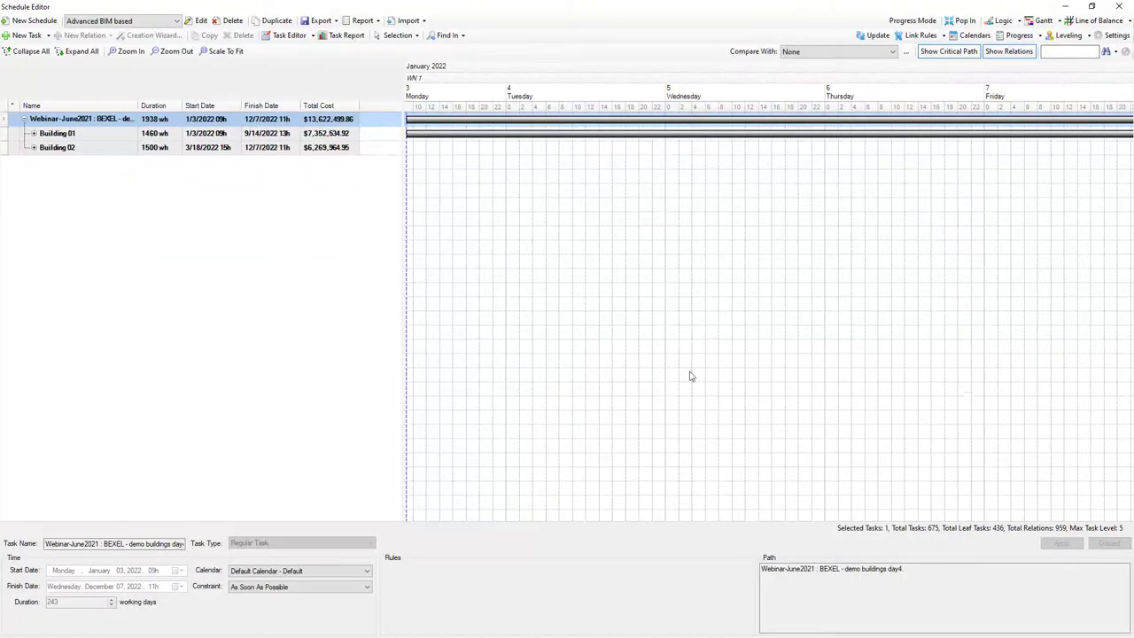
click(79, 51)
click(221, 52)
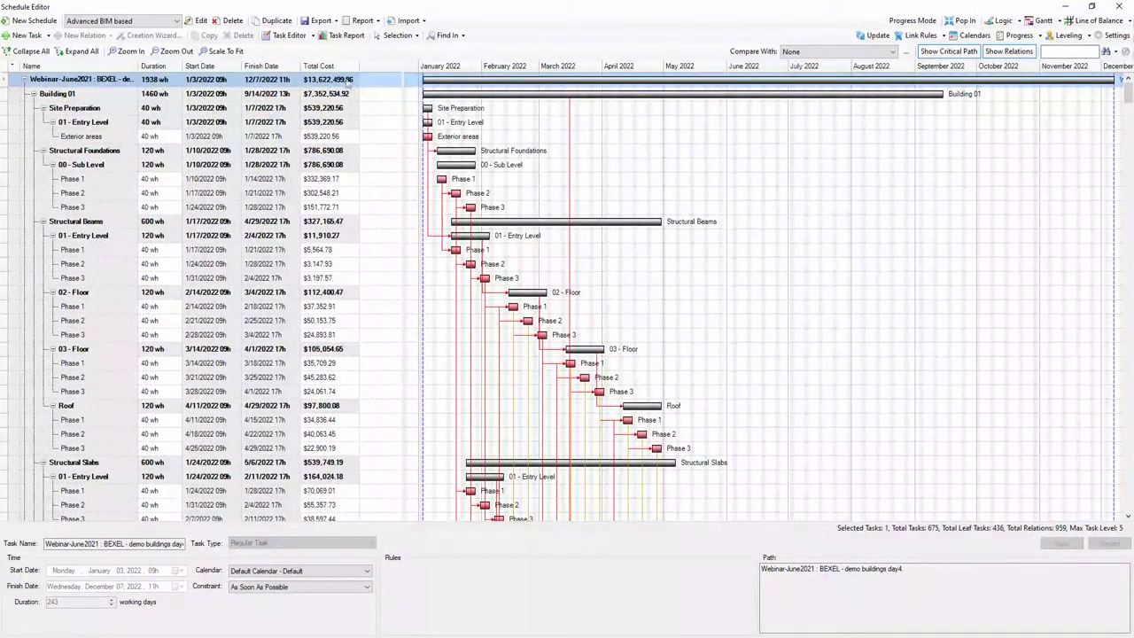
Add a Duration (Days) column to the task table, place it beside Duration, and widen the table to show all columns.
right_click(370, 62)
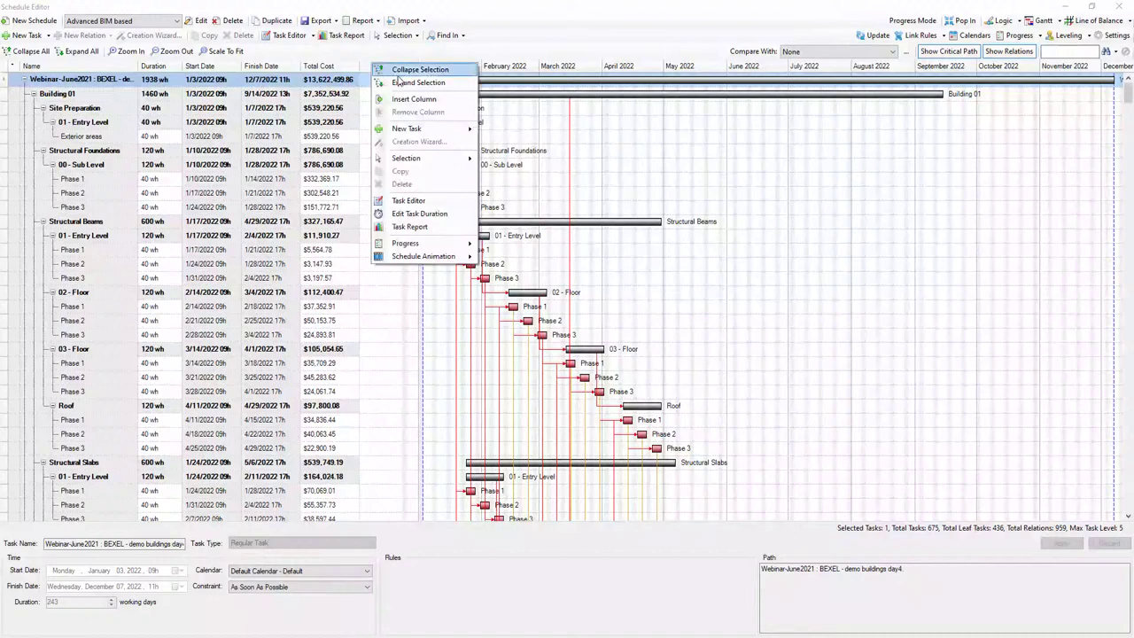
click(414, 99)
scroll(408, 106, down, 5)
click(385, 78)
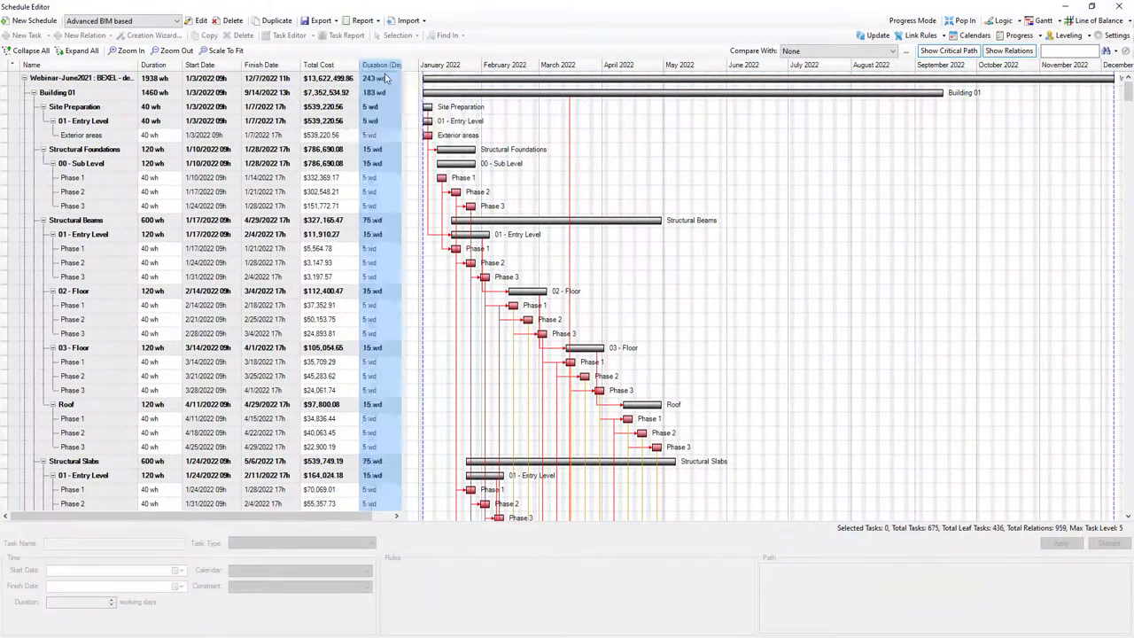
drag(379, 70, 201, 71)
drag(403, 99, 451, 108)
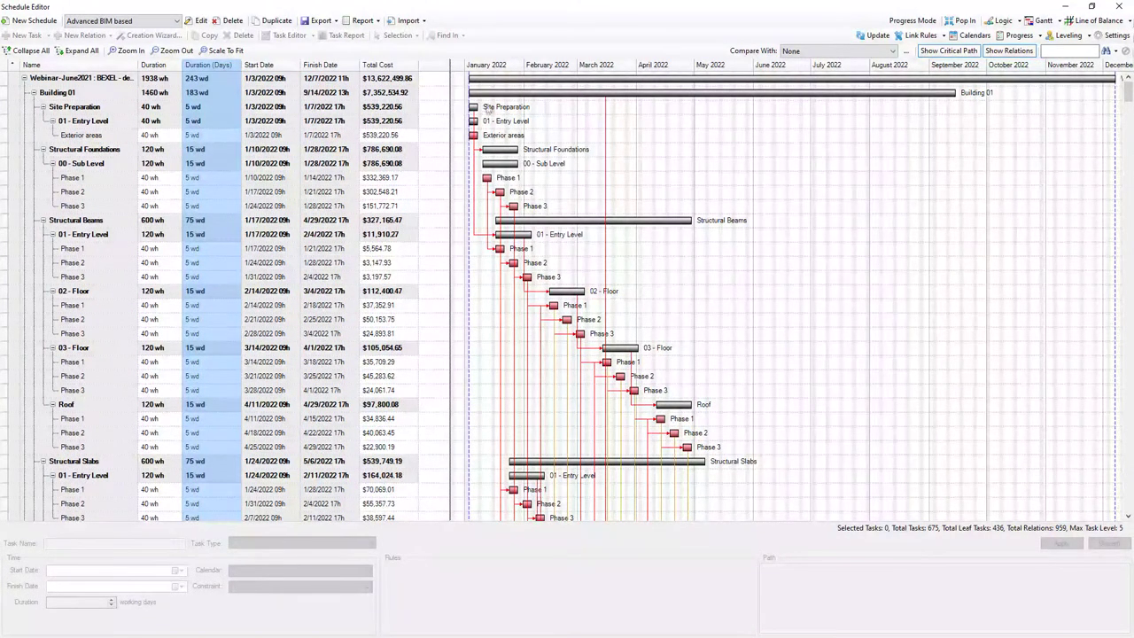
Examine the Advanced BIM based schedule as a line of balance shown up to Level 3.
click(1099, 19)
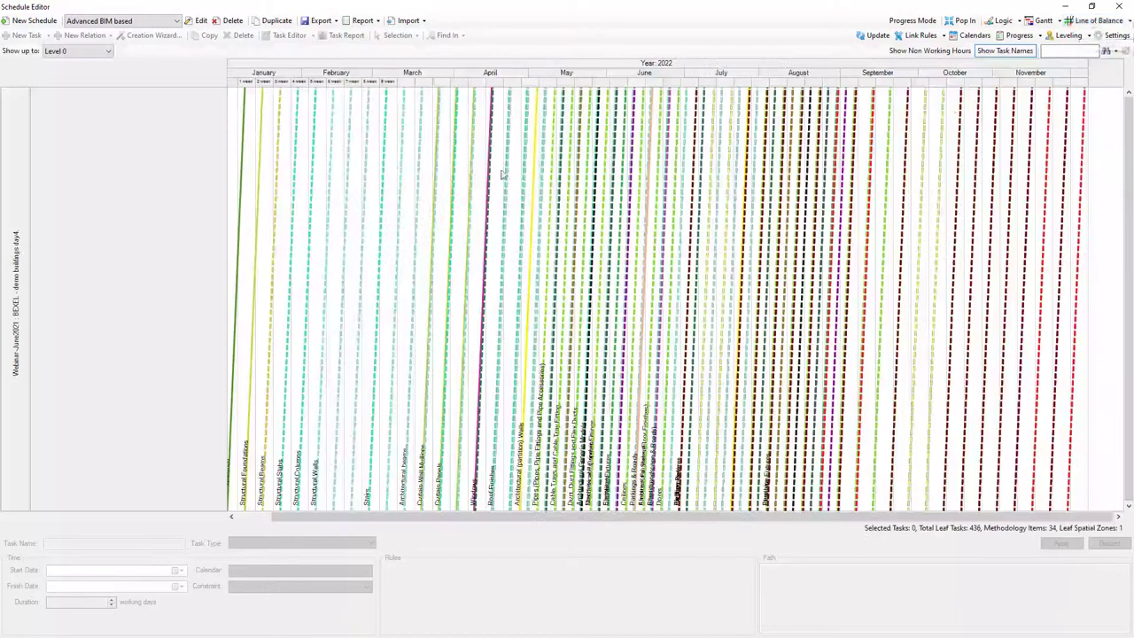
click(107, 50)
click(88, 95)
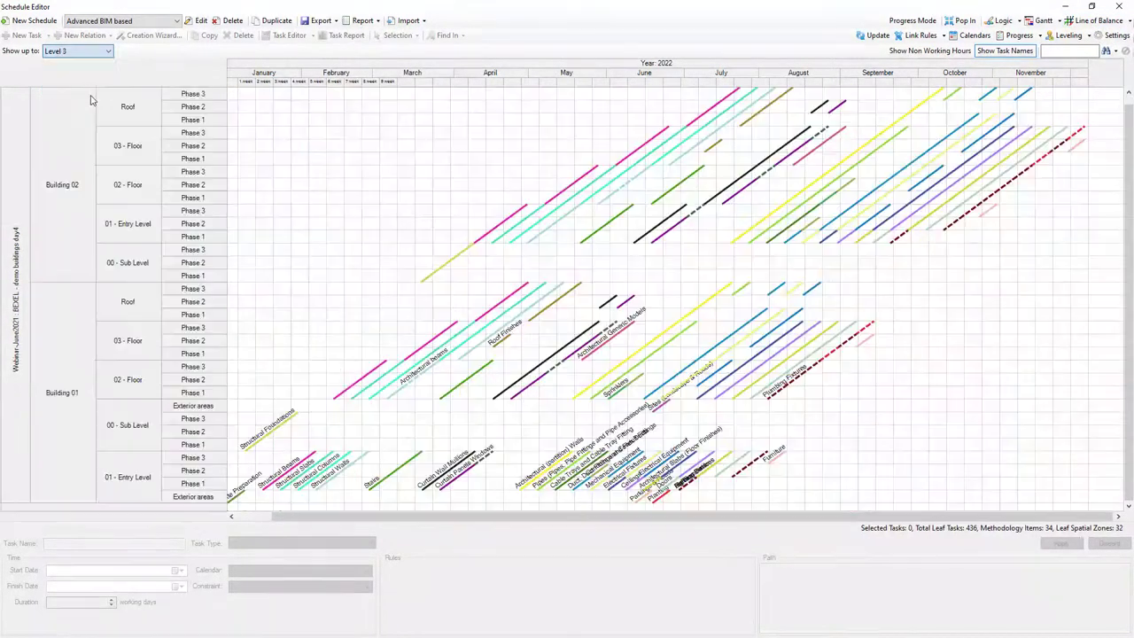
scroll(430, 284, down, 1)
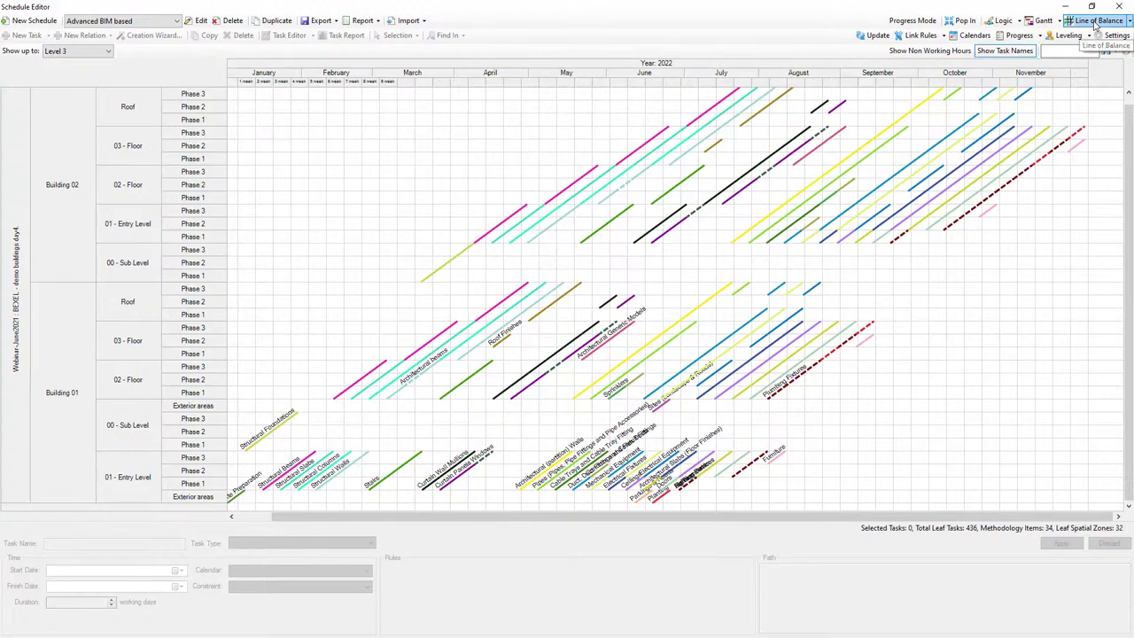
Return the schedule to Gantt view, dock the editor, and play the updated animation of the Advanced BIM based schedule up to week 26.
click(1046, 21)
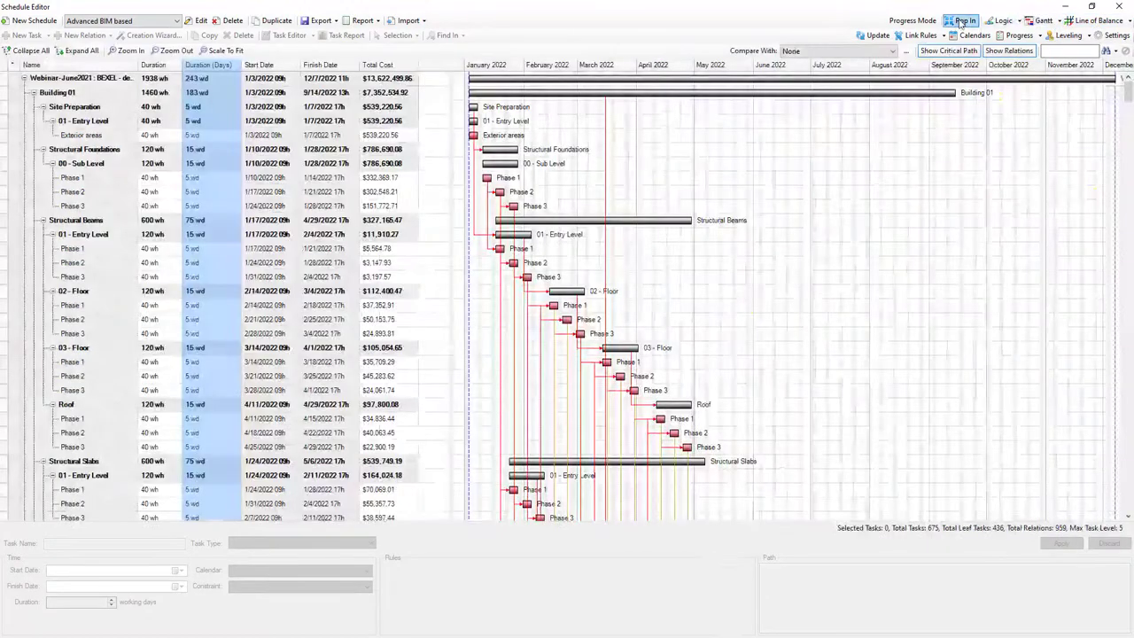
click(962, 20)
click(191, 617)
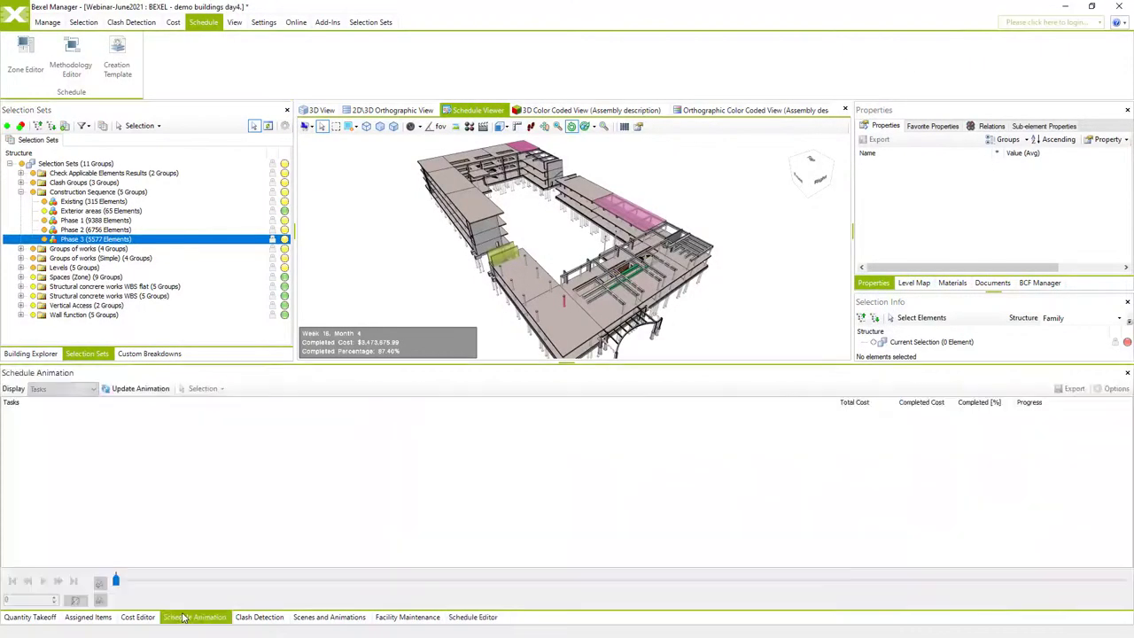
click(139, 391)
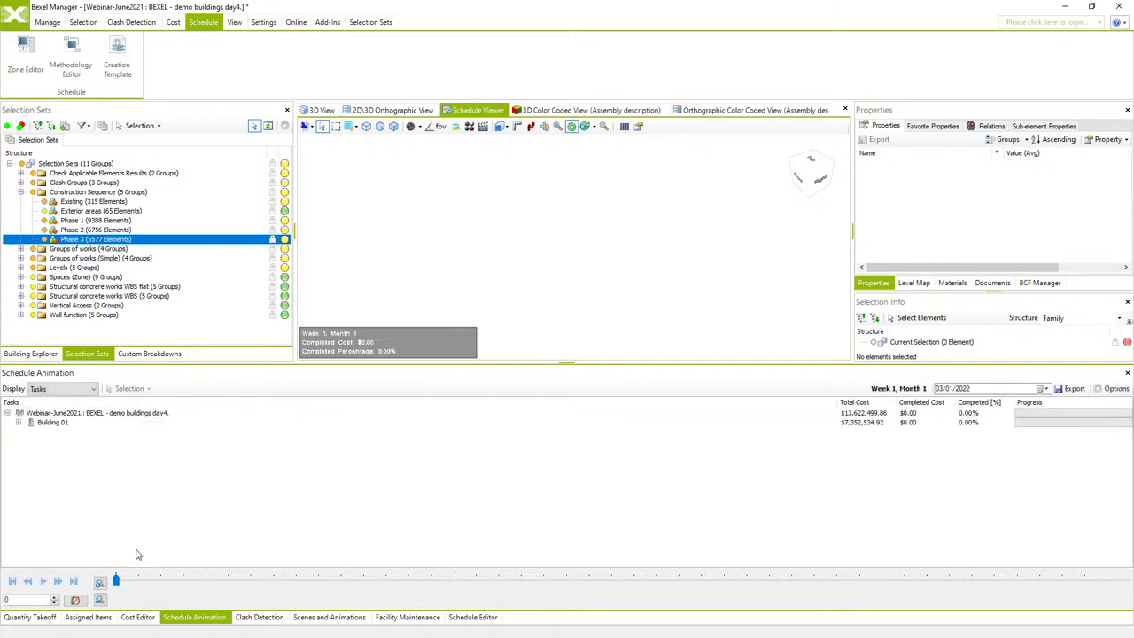
click(45, 582)
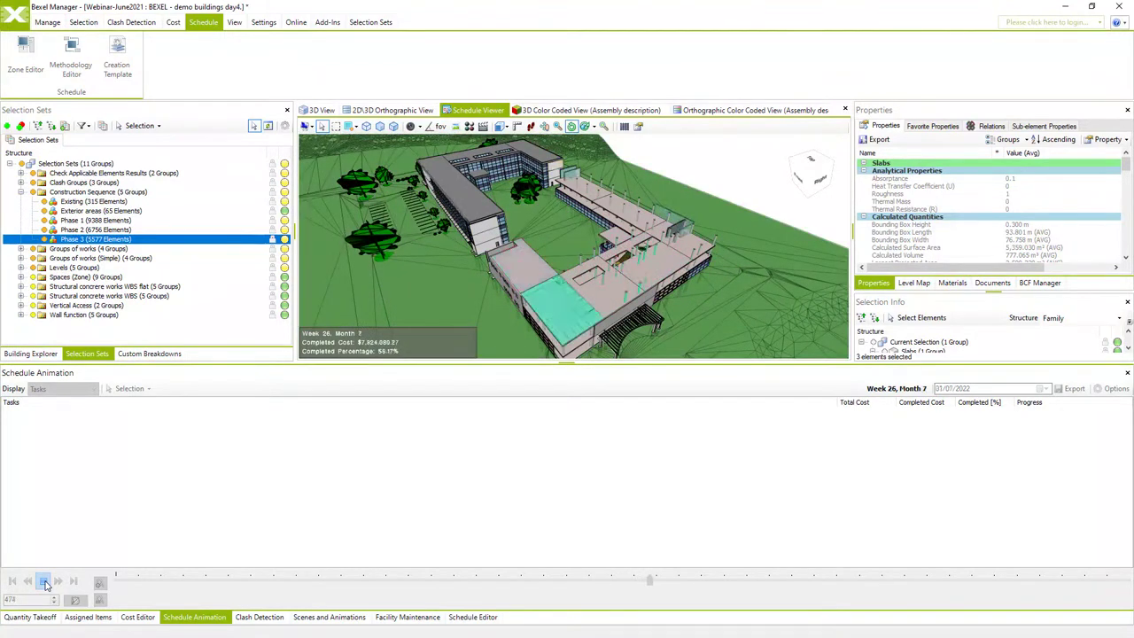
click(43, 581)
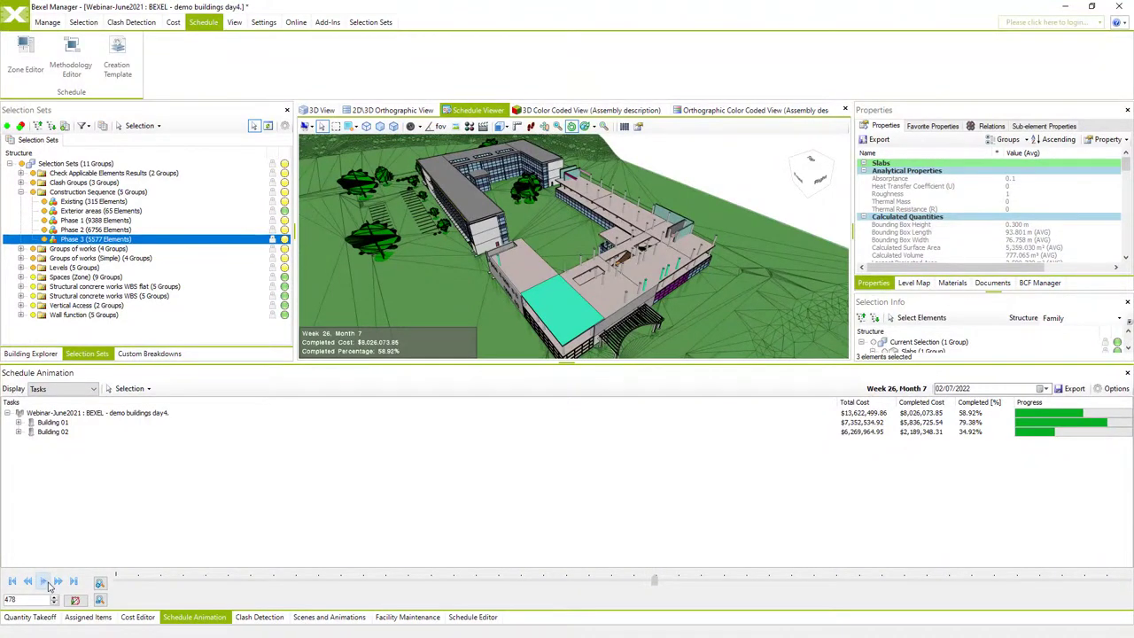
Display the item network of the Uniformat Based Methodology in the Methodology Editor.
click(472, 617)
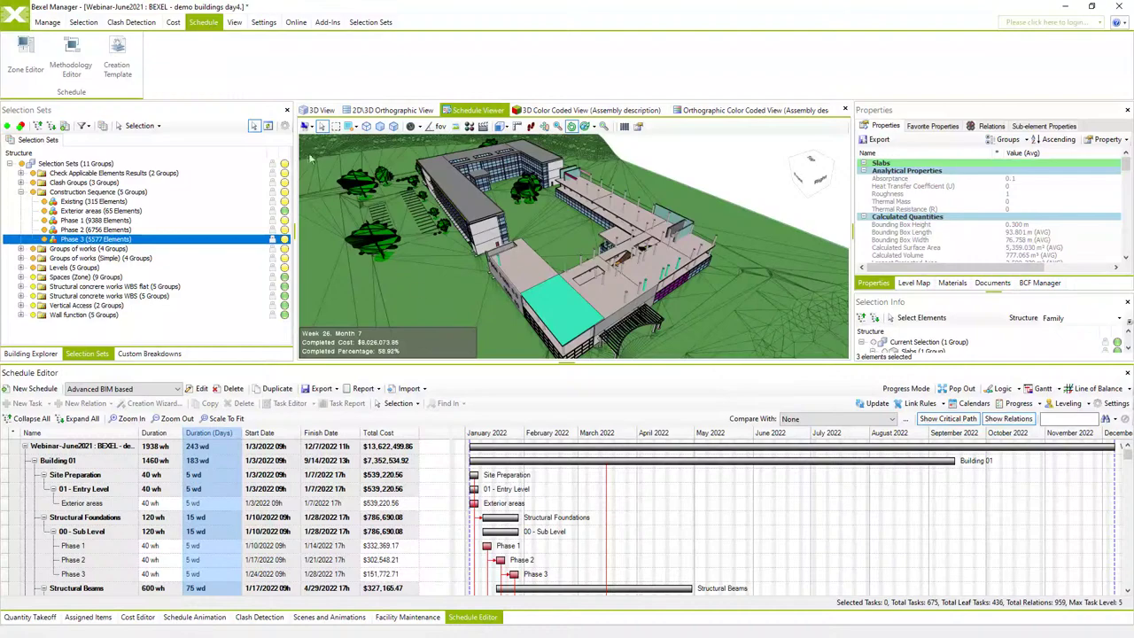
click(76, 57)
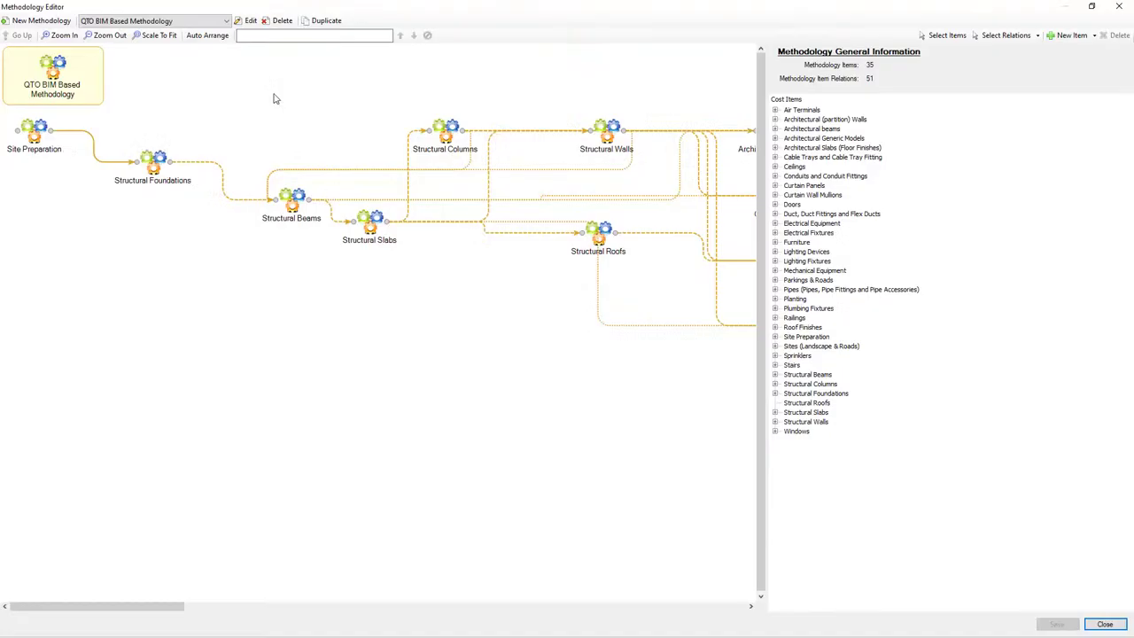
click(226, 20)
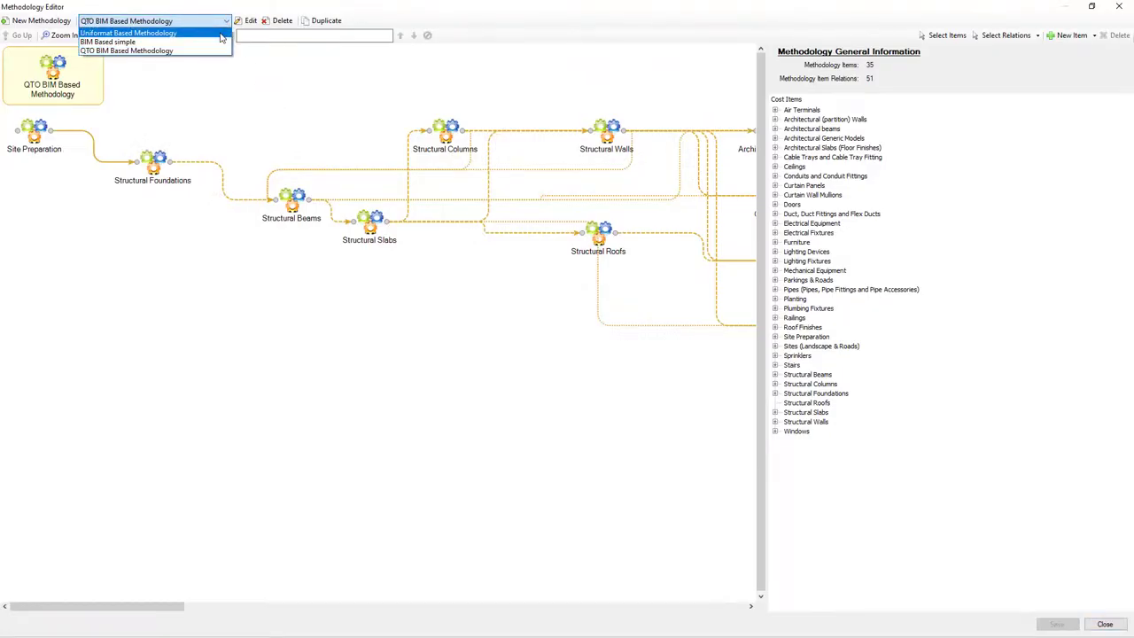
click(221, 35)
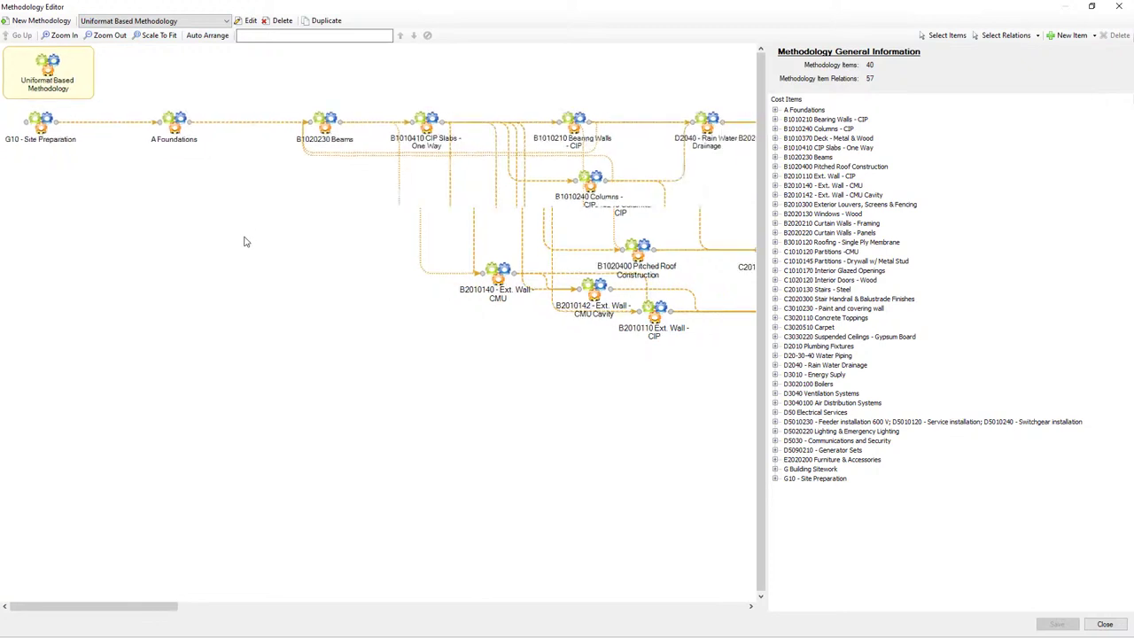
drag(91, 606, 64, 580)
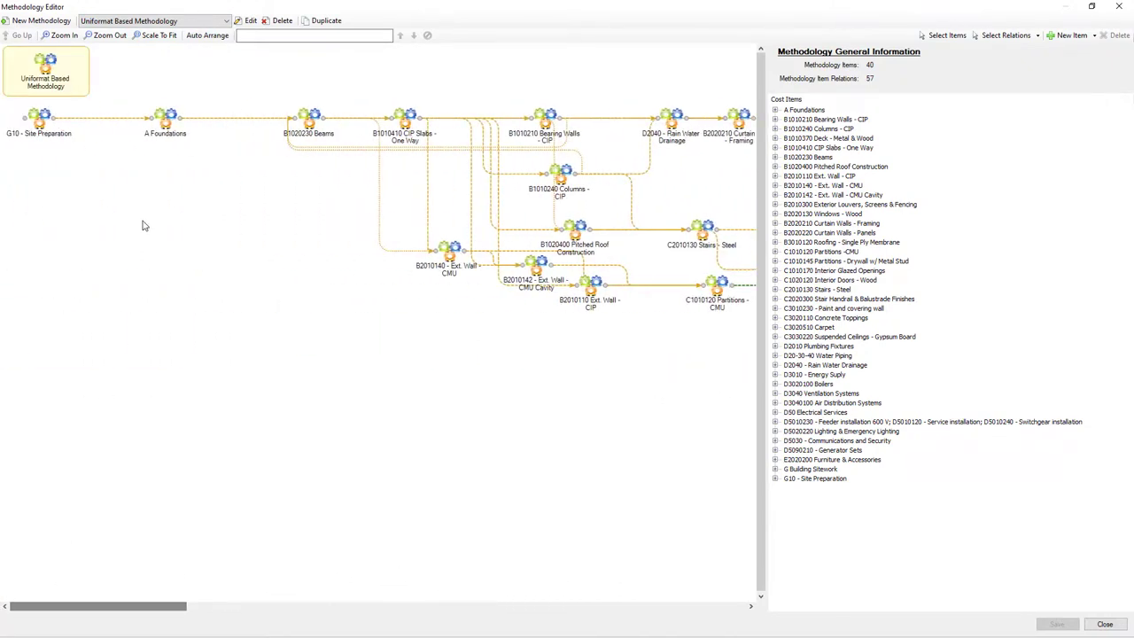
Inspect the cost items assigned to A Foundations and the sub-items inside B1020230 Beams, and close the Methodology Editor.
click(165, 120)
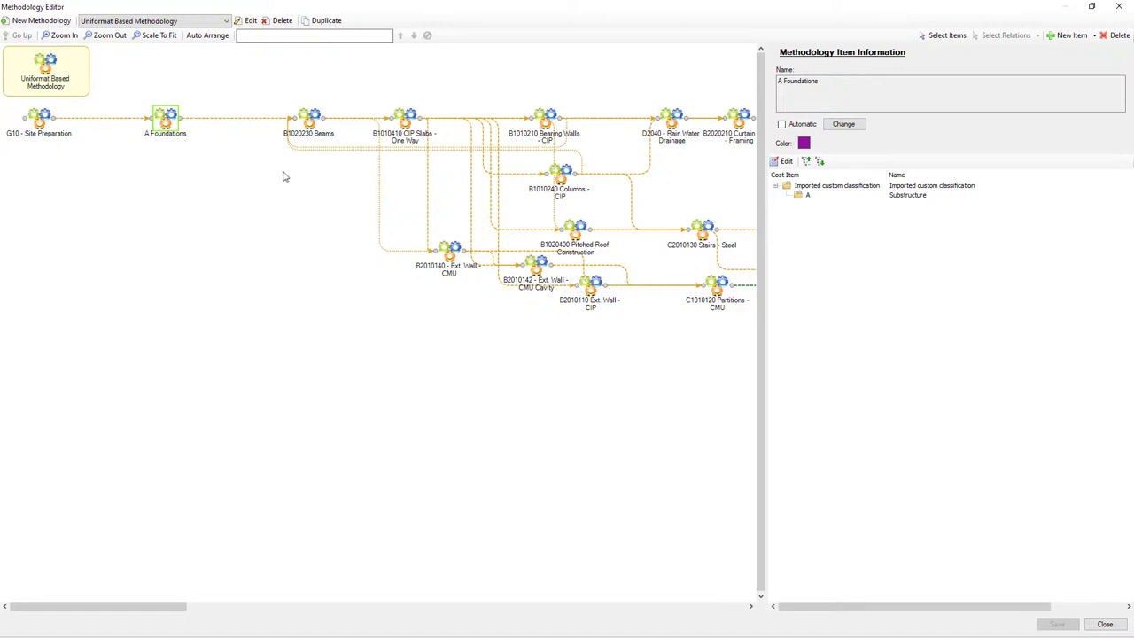
click(786, 161)
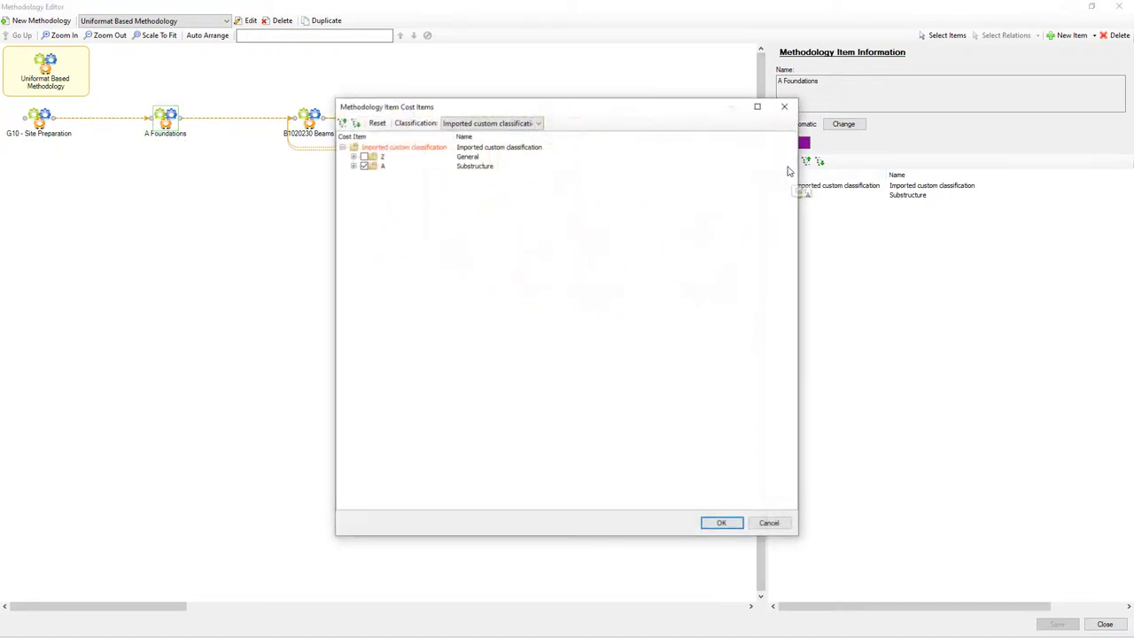
click(769, 522)
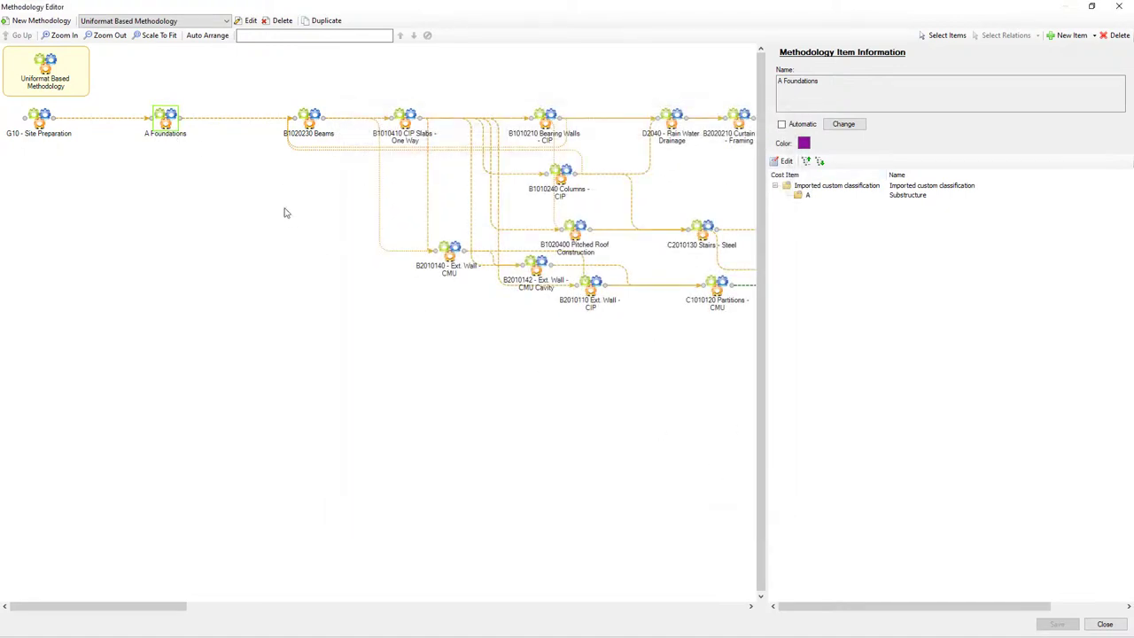
double_click(313, 123)
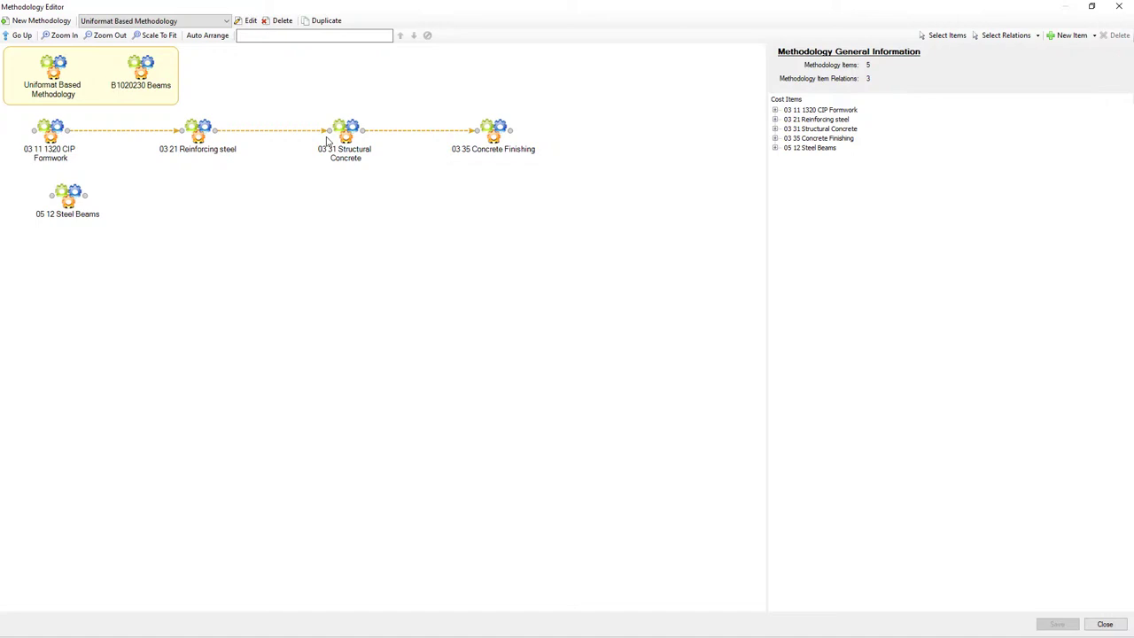
click(25, 37)
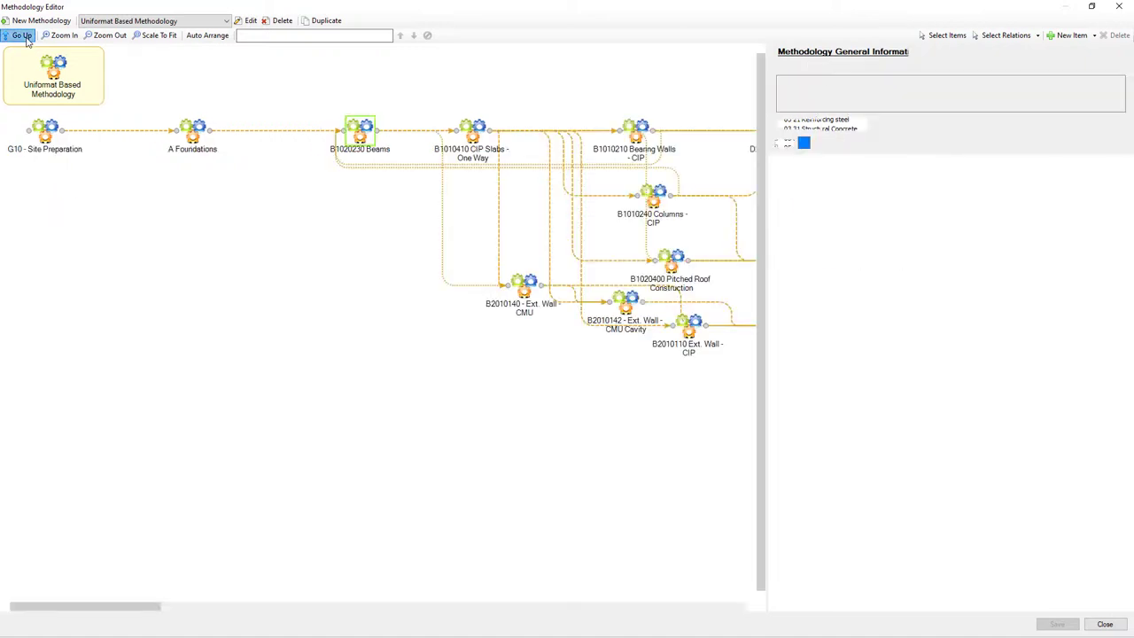
click(1104, 624)
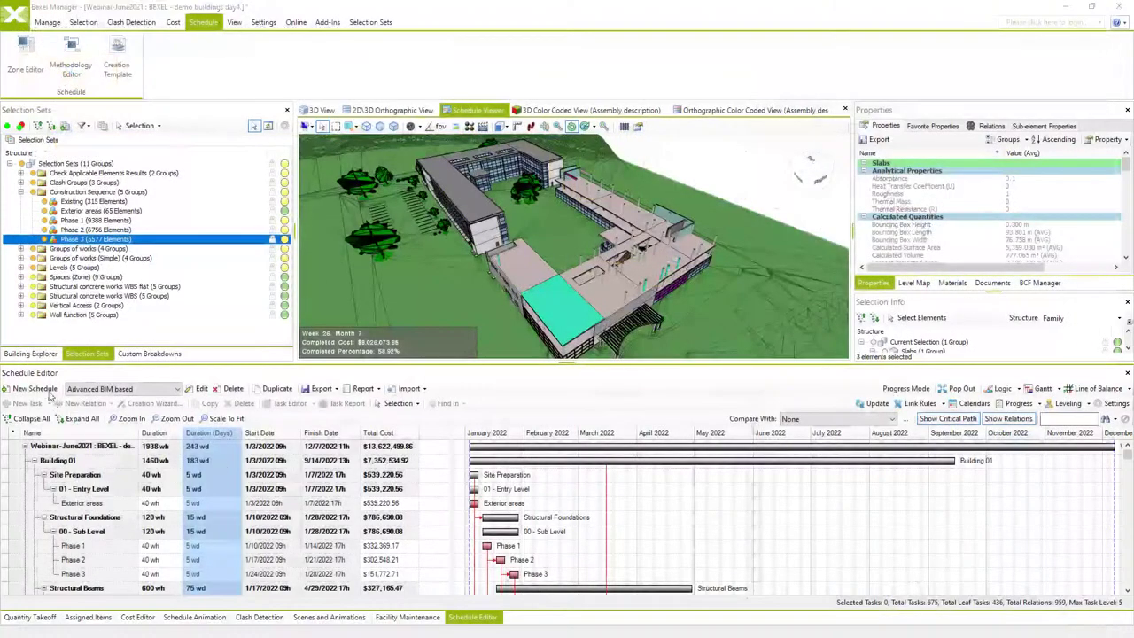
Create a new schedule named Uniformat based that uses the Uniformat based cost version.
click(36, 389)
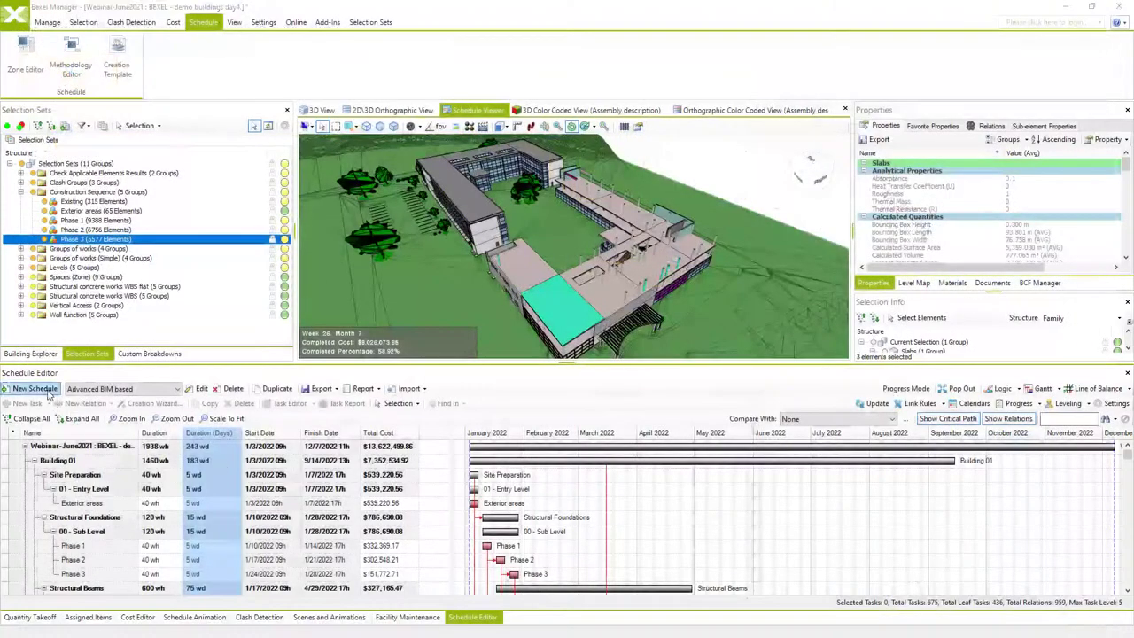
click(474, 264)
text(Uniformat based)
click(678, 363)
click(585, 396)
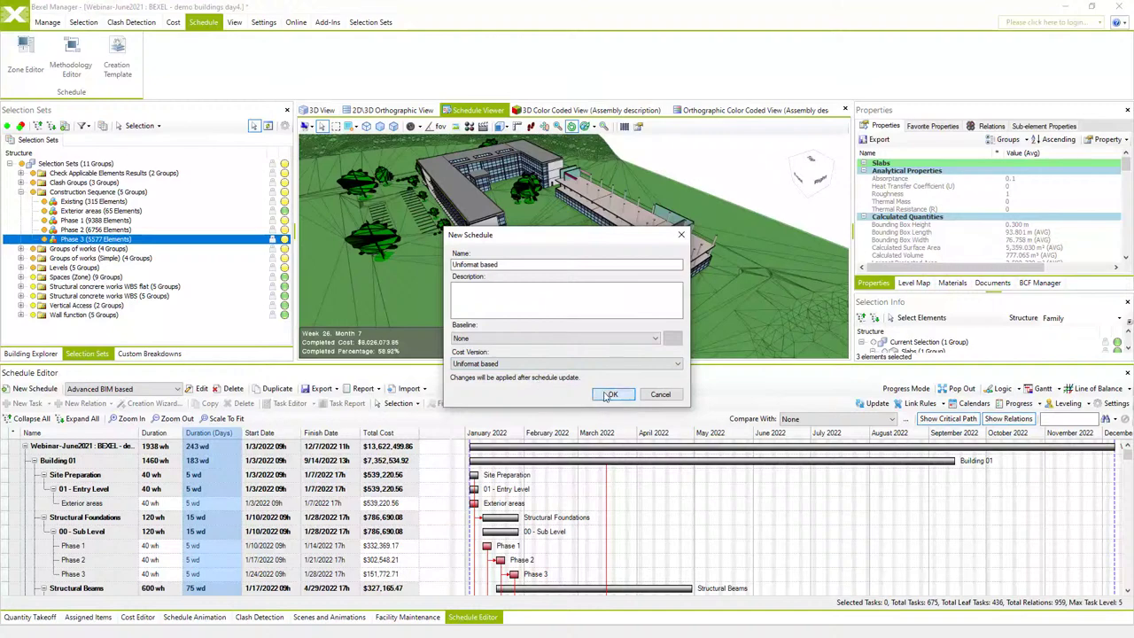
click(611, 394)
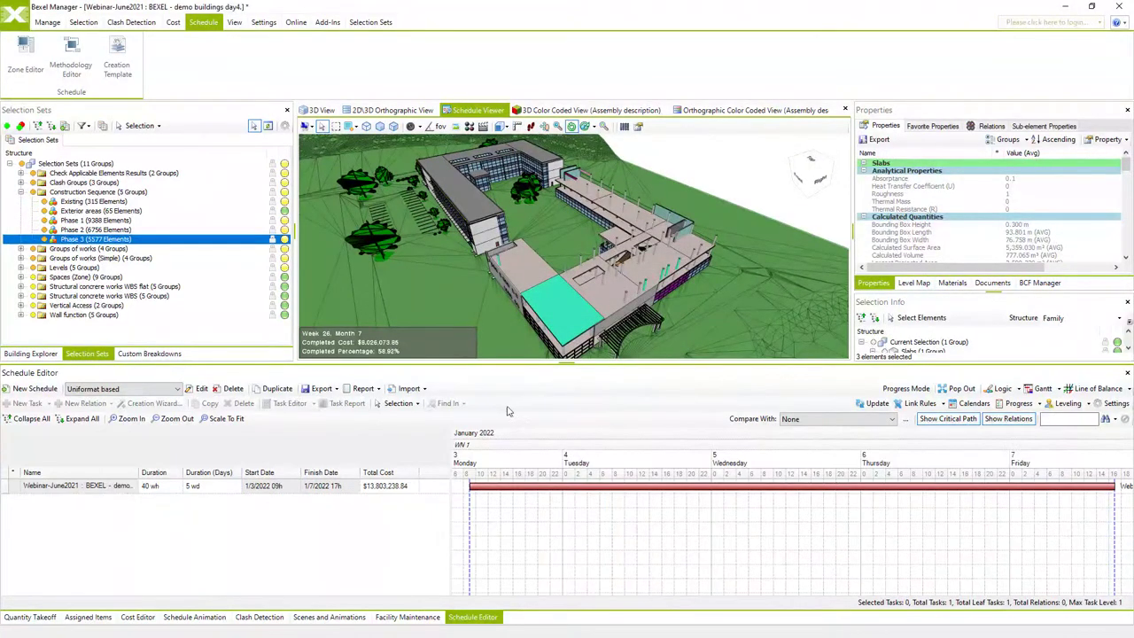
Load the creation template with Buildings, BIM Based simple, Levels and Phases rules into the Creation Wizard for the root task.
right_click(63, 486)
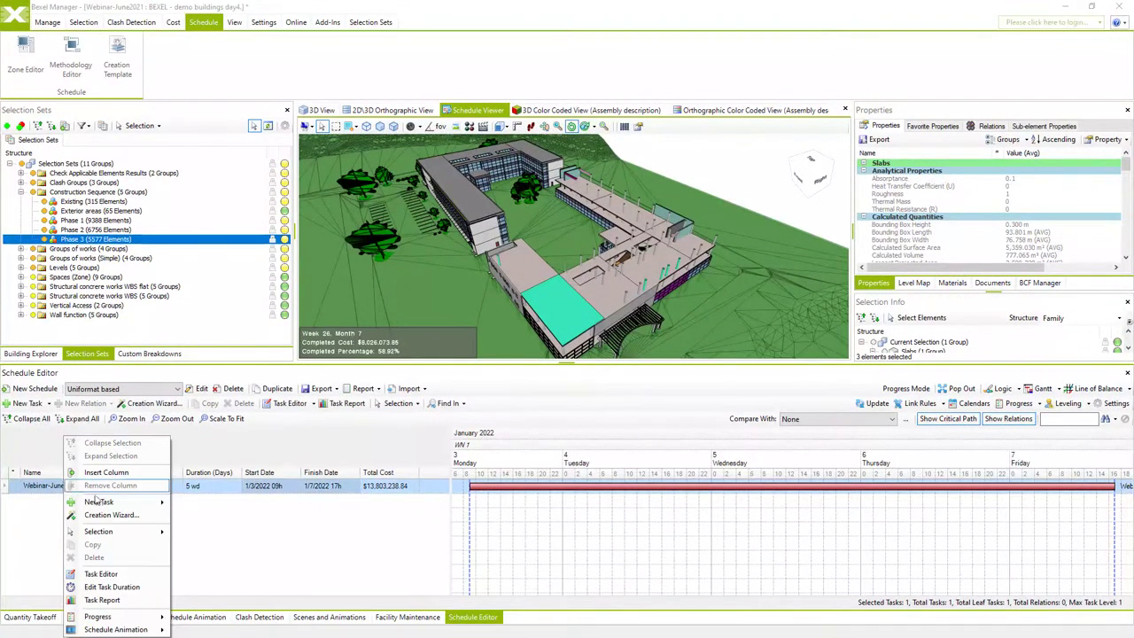
click(113, 515)
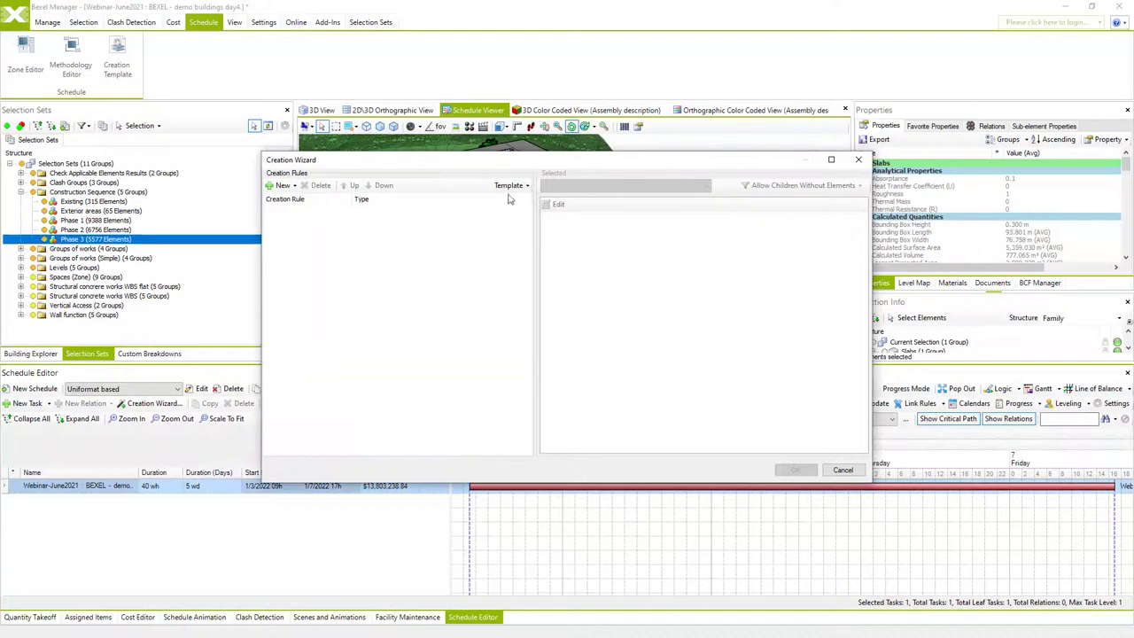
click(523, 187)
click(516, 211)
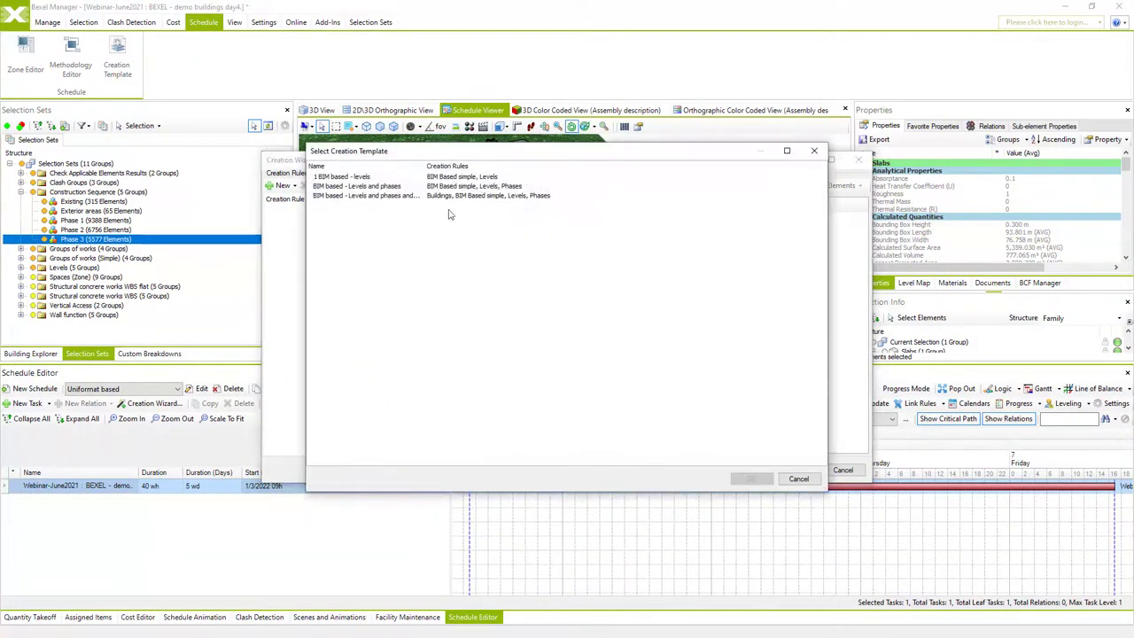
click(367, 196)
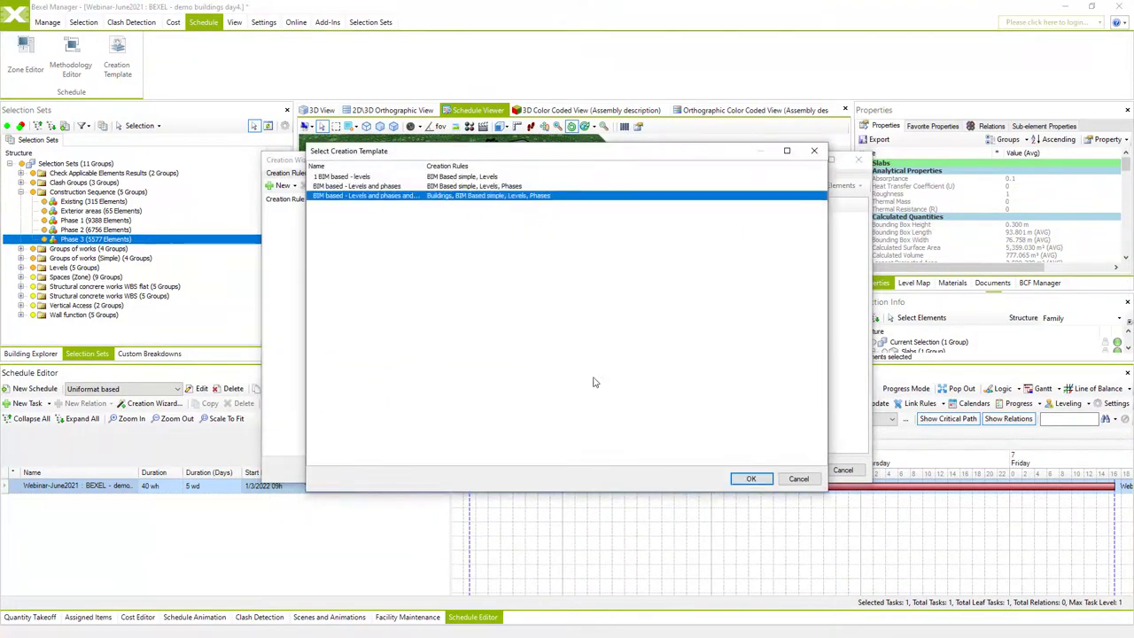
click(750, 479)
Replace BIM Based simple with Uniformat Based Methodology in the second creation rule.
click(314, 219)
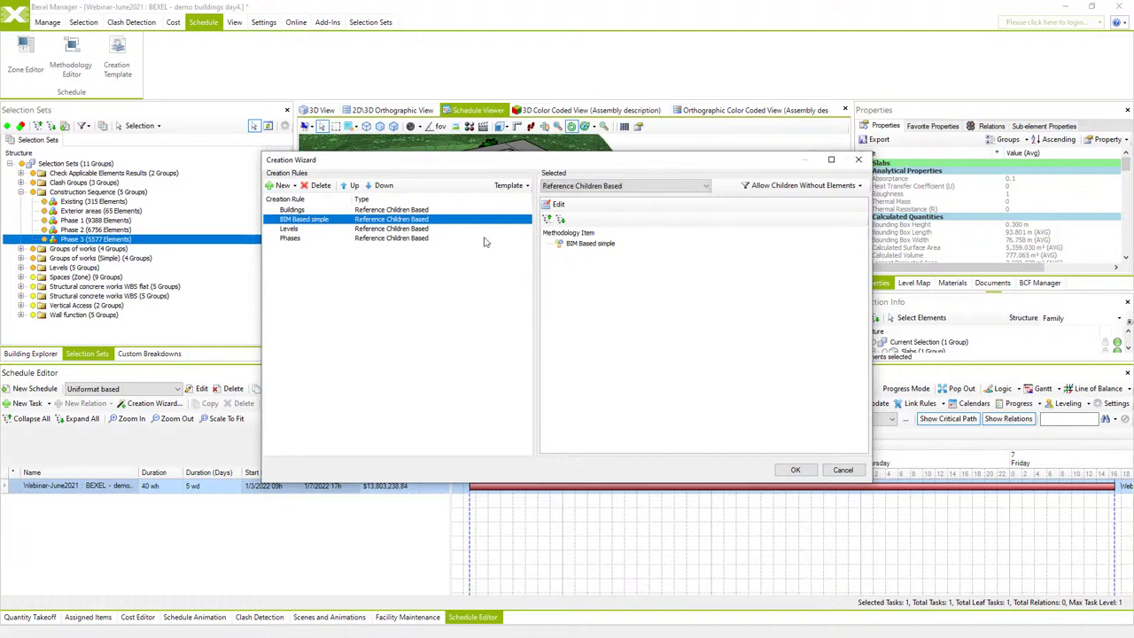
click(559, 218)
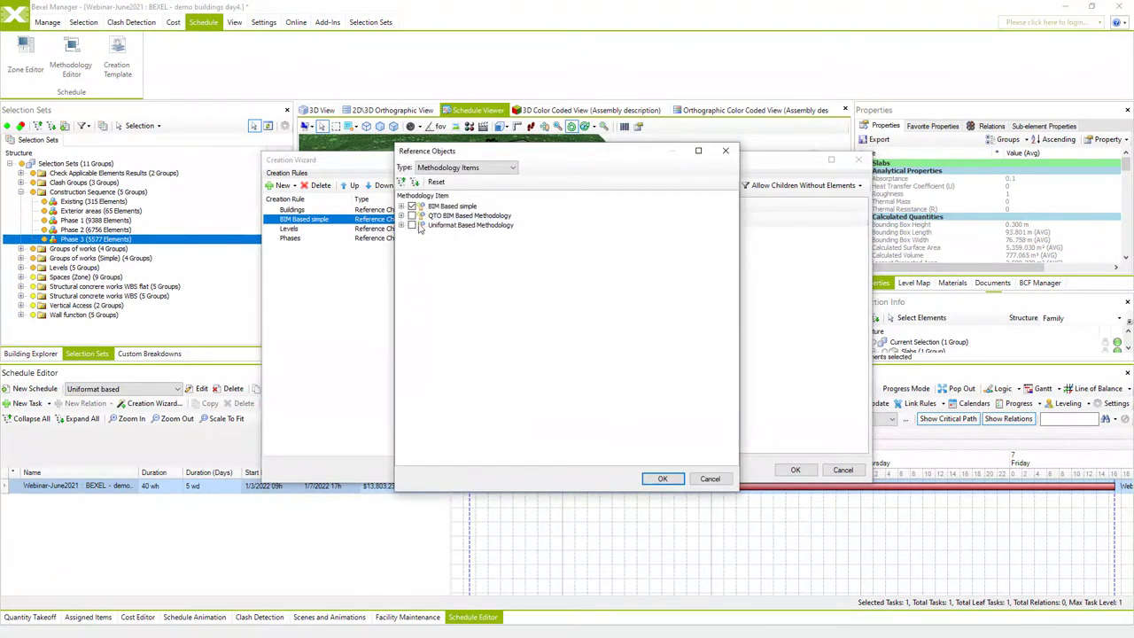
click(413, 225)
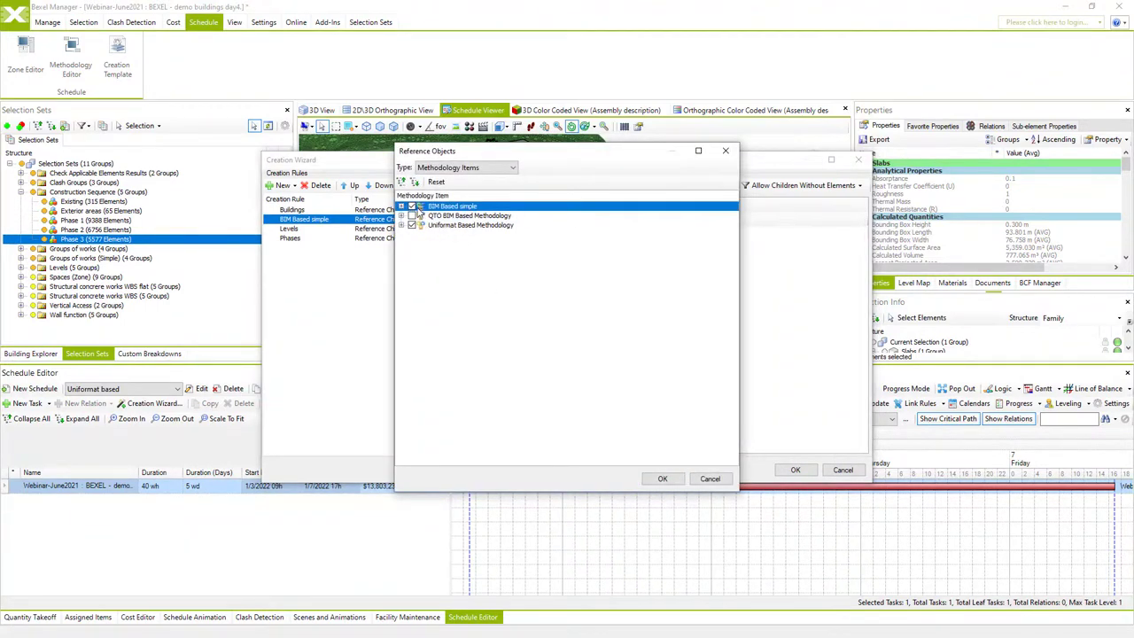
Try referencing the Uniformat Based Methodology by Methodology Levels at level 2, and switch the reference type back to Methodology Items.
click(483, 167)
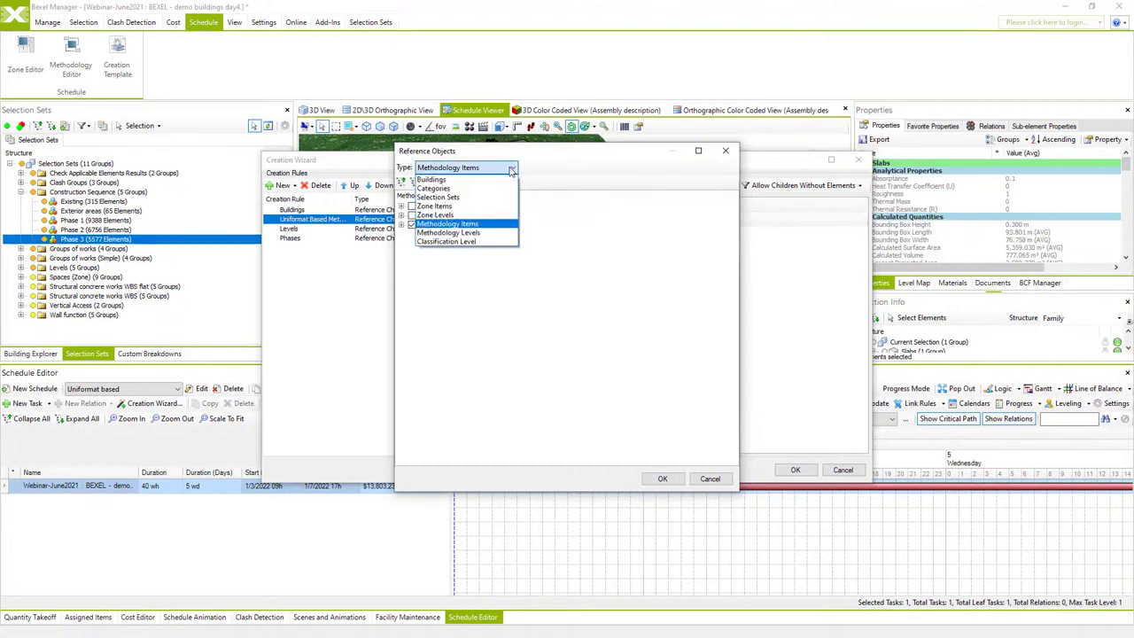
click(478, 232)
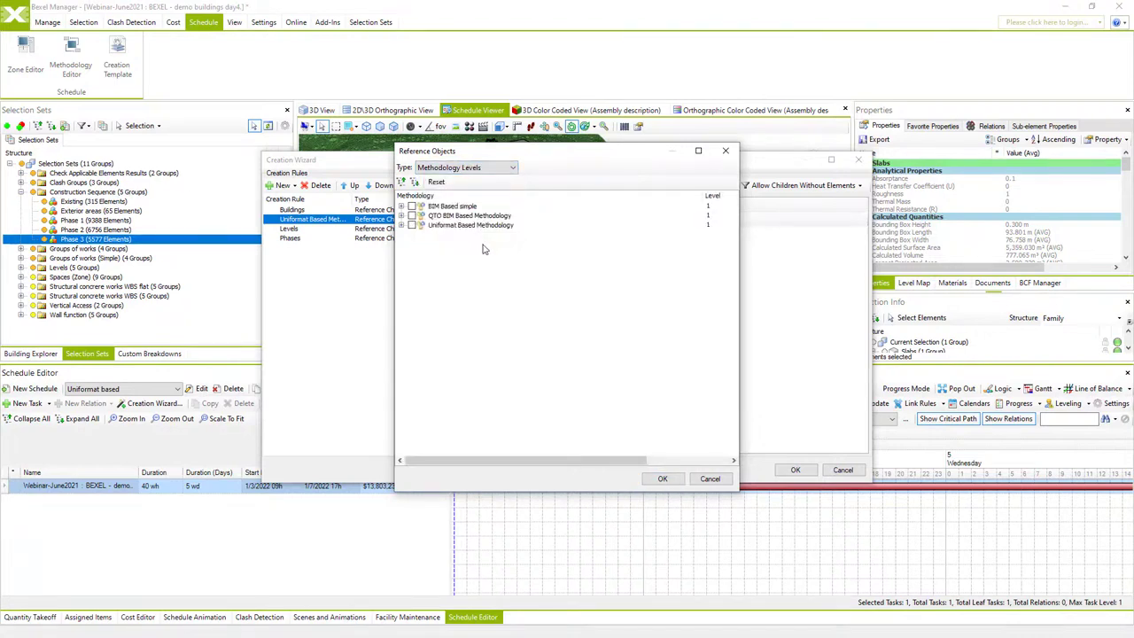
click(411, 225)
double_click(708, 226)
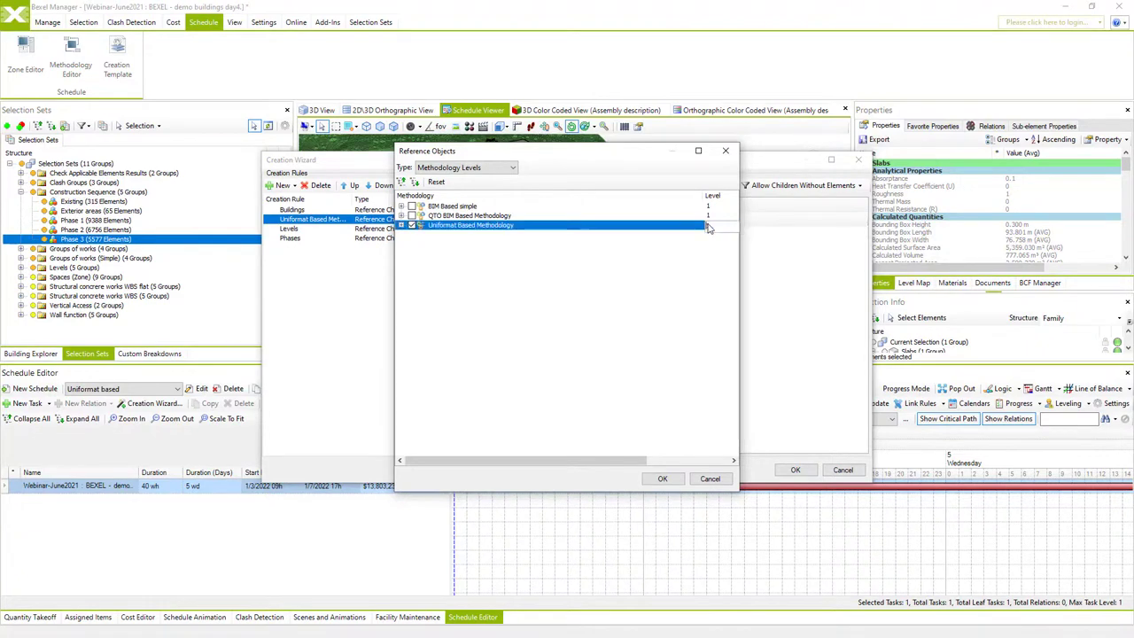
text(2)
click(643, 292)
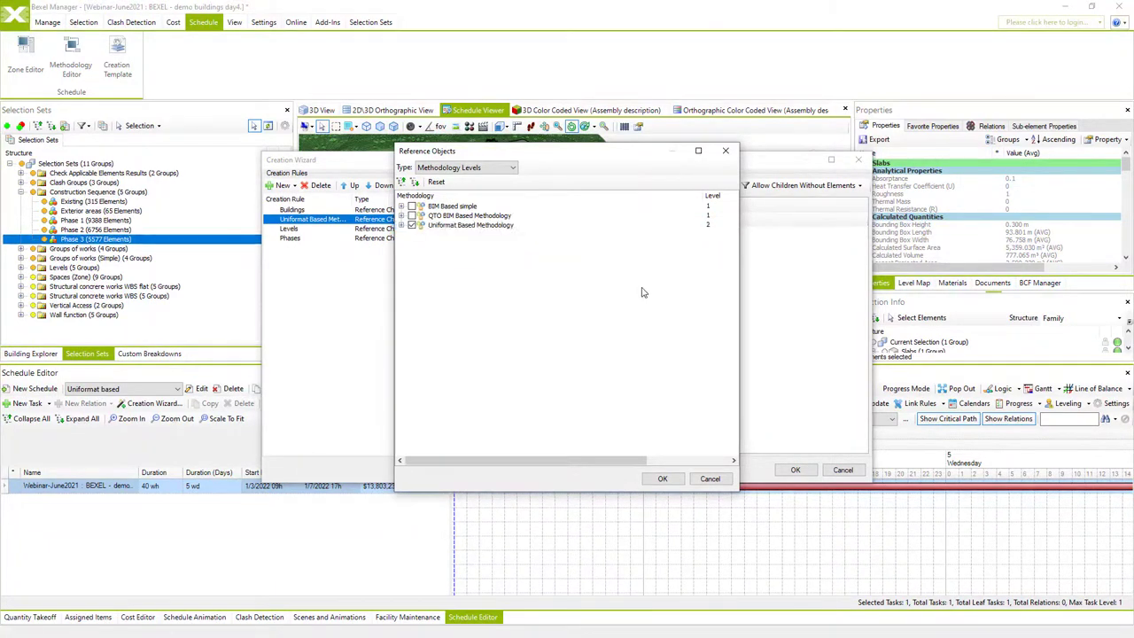
click(514, 169)
click(482, 228)
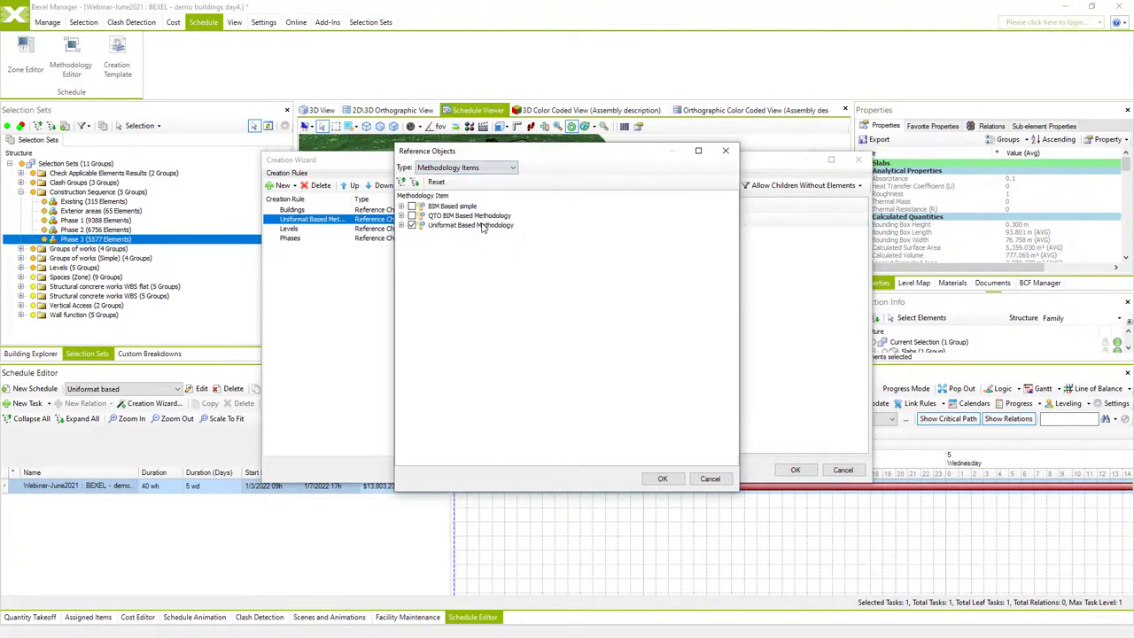
Accept the Uniformat Based Methodology items as reference objects and generate the schedule tasks from the creation rules.
click(662, 478)
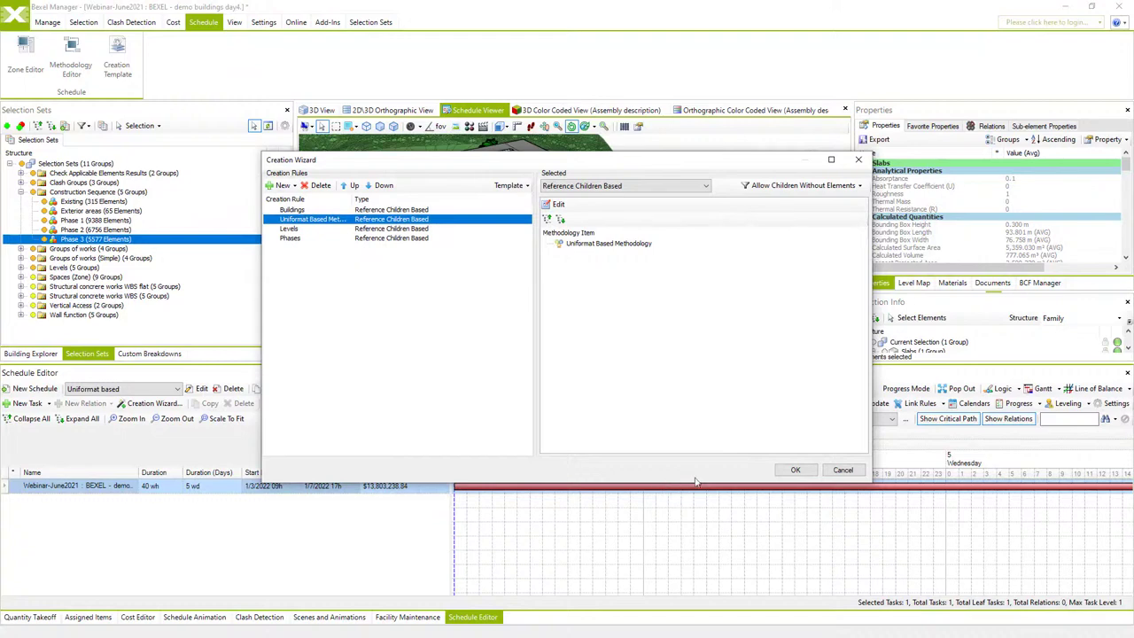
click(794, 470)
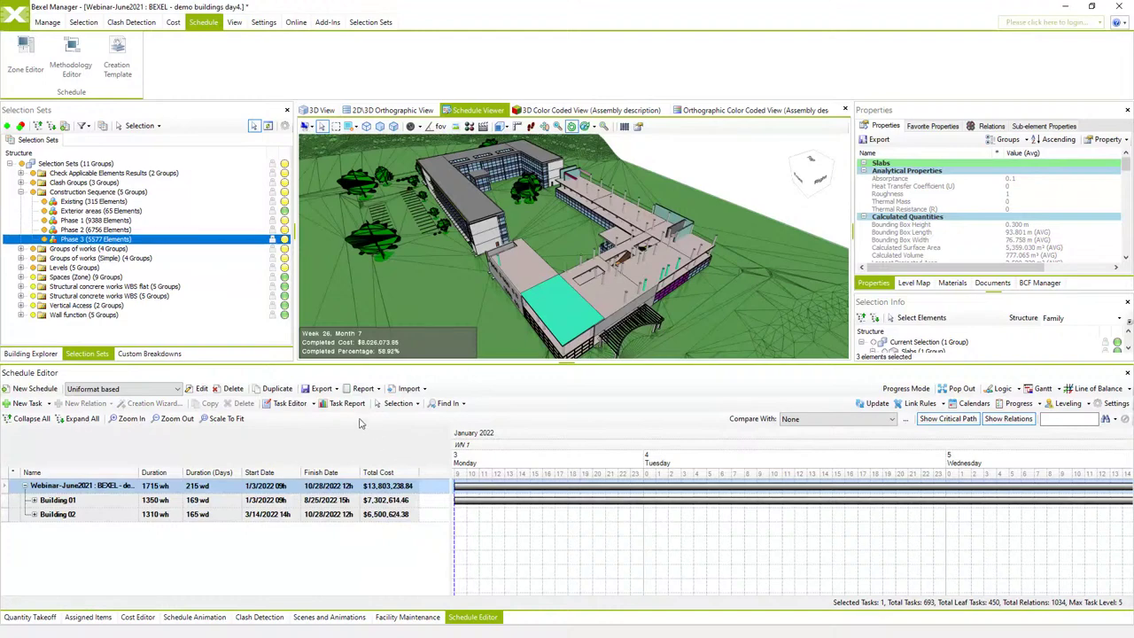
Fit the Gantt chart to the whole project, undock the Schedule Editor, and review the tasks under Building 01.
click(242, 422)
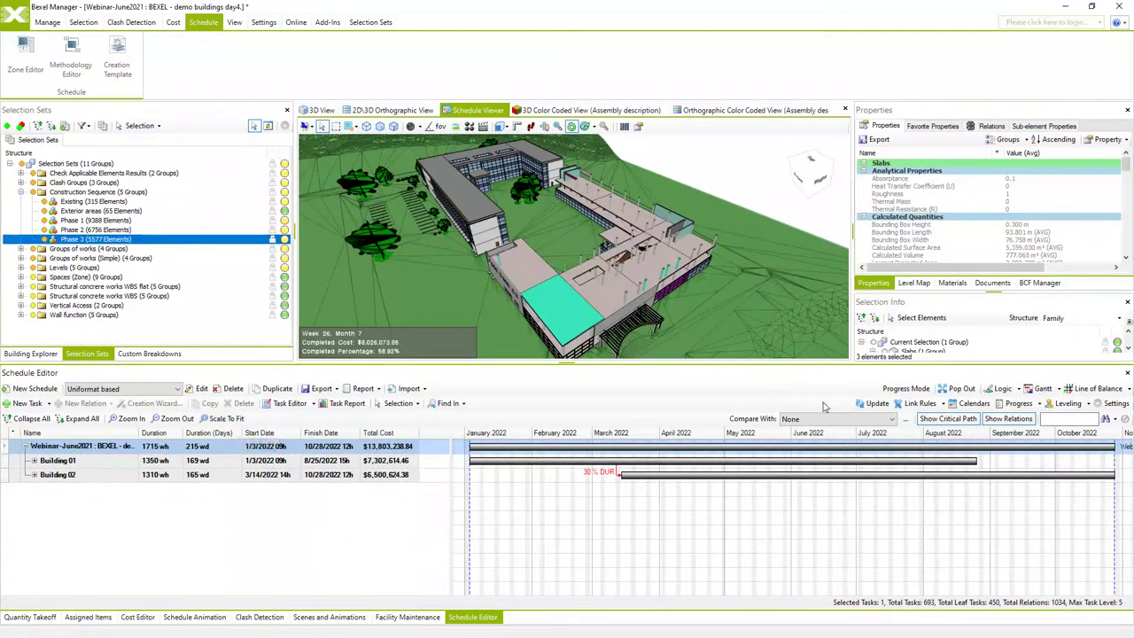
click(961, 388)
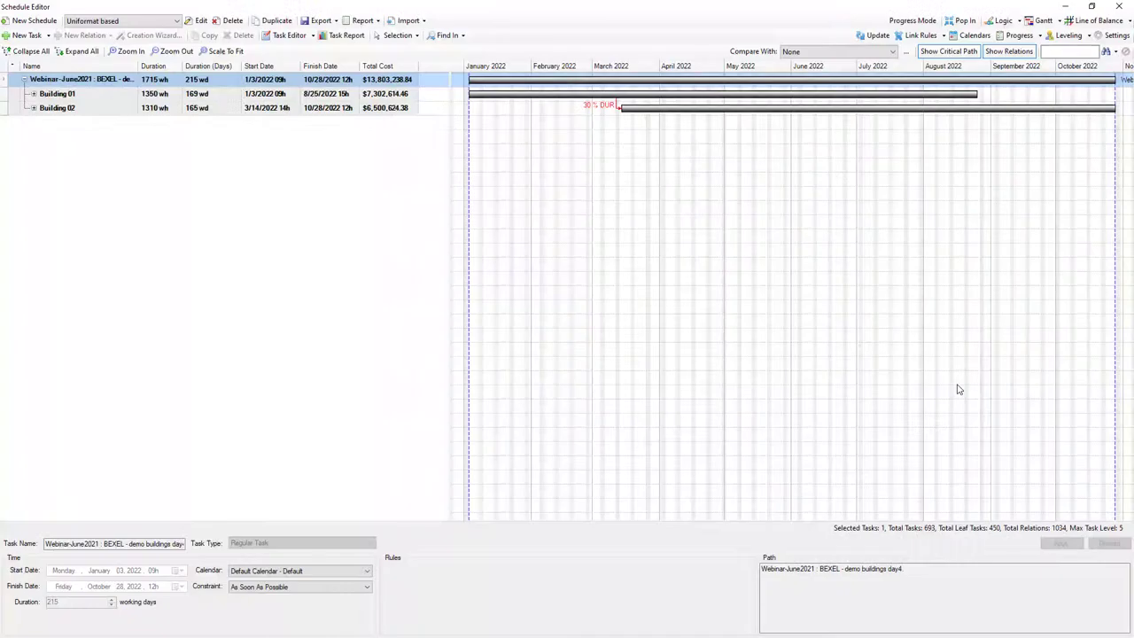
click(33, 93)
scroll(46, 107, down, 3)
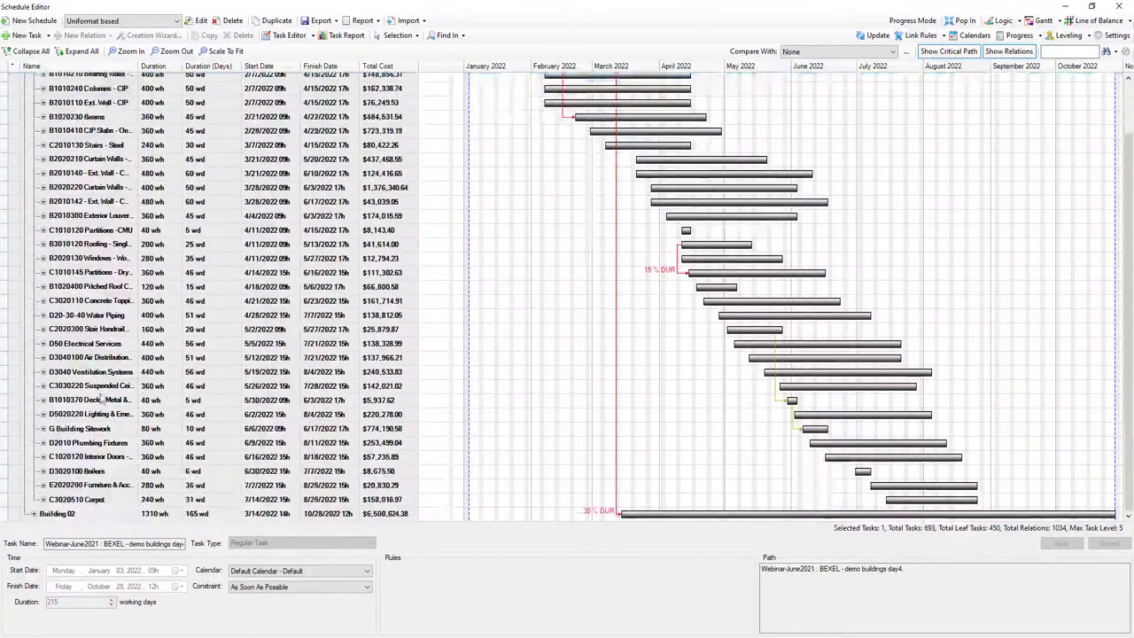
scroll(572, 354, down, 1)
scroll(573, 354, up, 4)
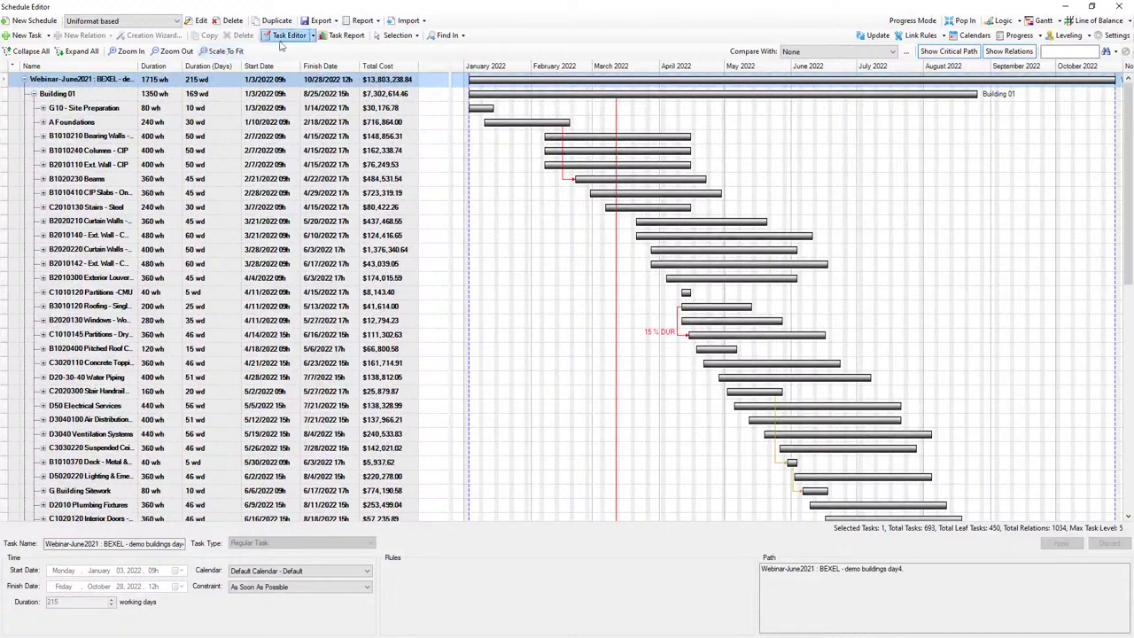
Expand all tasks down to phase level and review their dates, costs and relations in the Gantt chart.
click(82, 51)
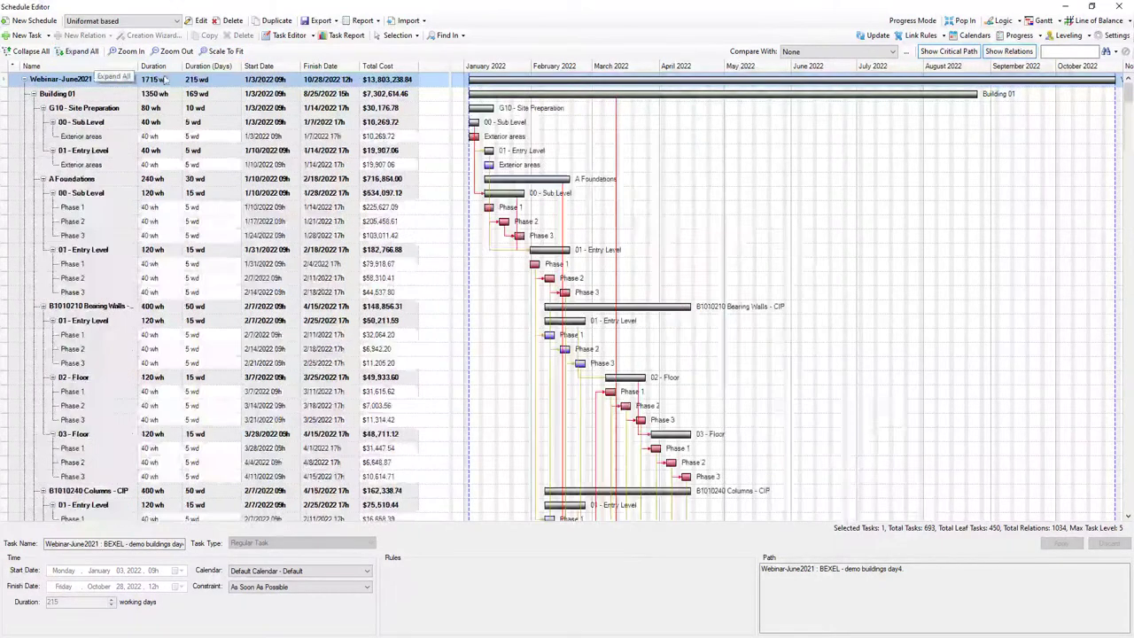
scroll(245, 237, down, 3)
scroll(245, 238, up, 3)
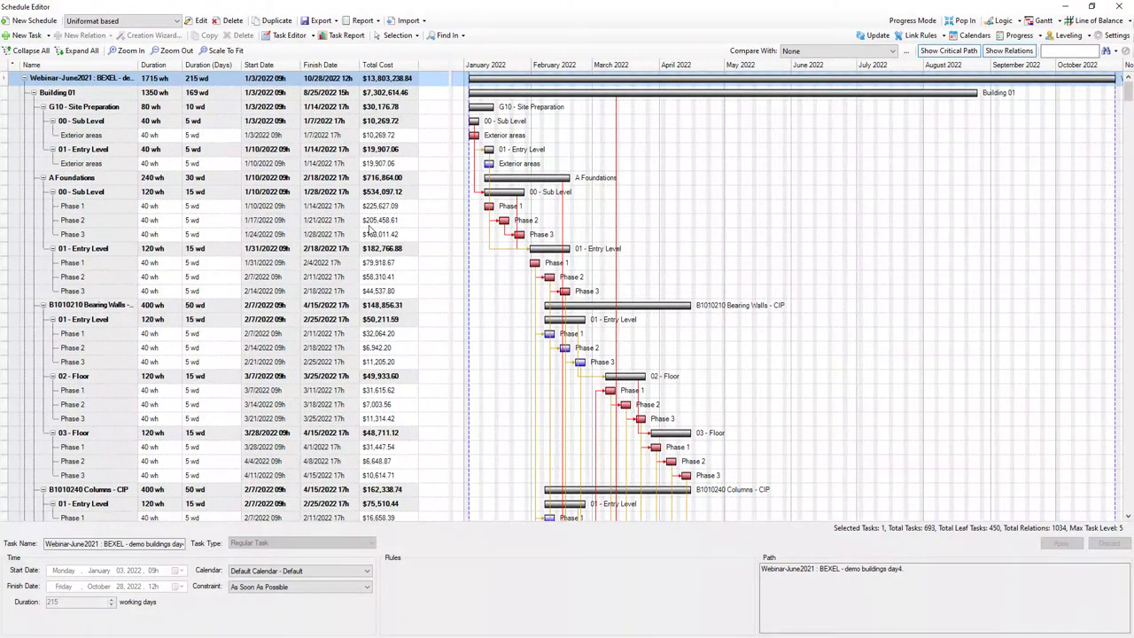
Inspect the task relations inside Building 02 in the Logic view, then return to the buildings level.
click(1002, 20)
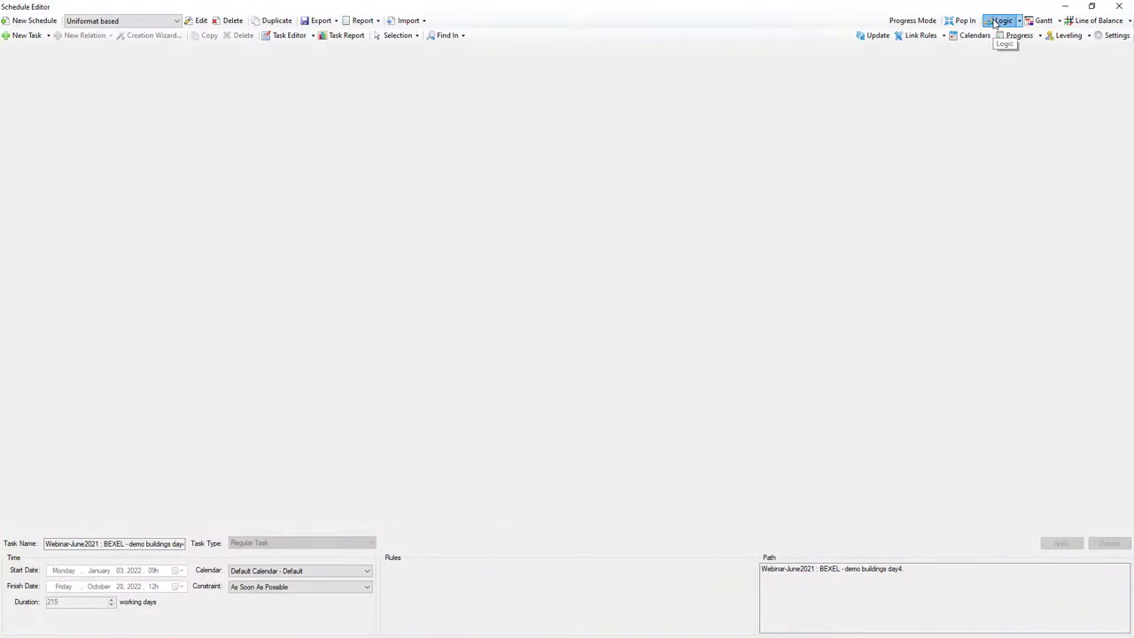
double_click(180, 160)
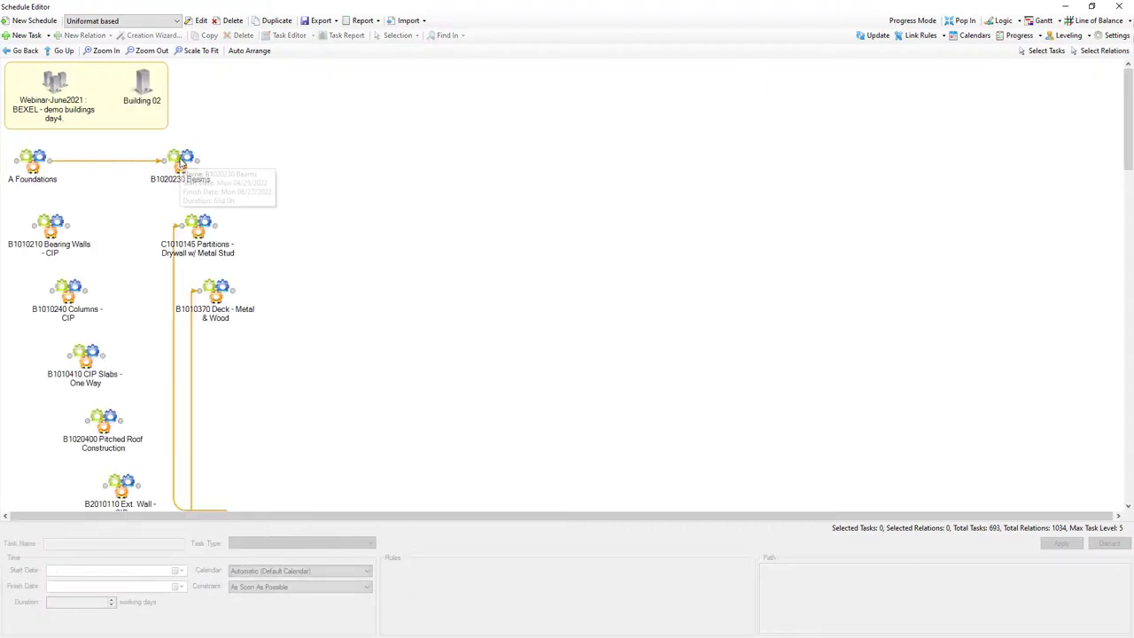
click(24, 51)
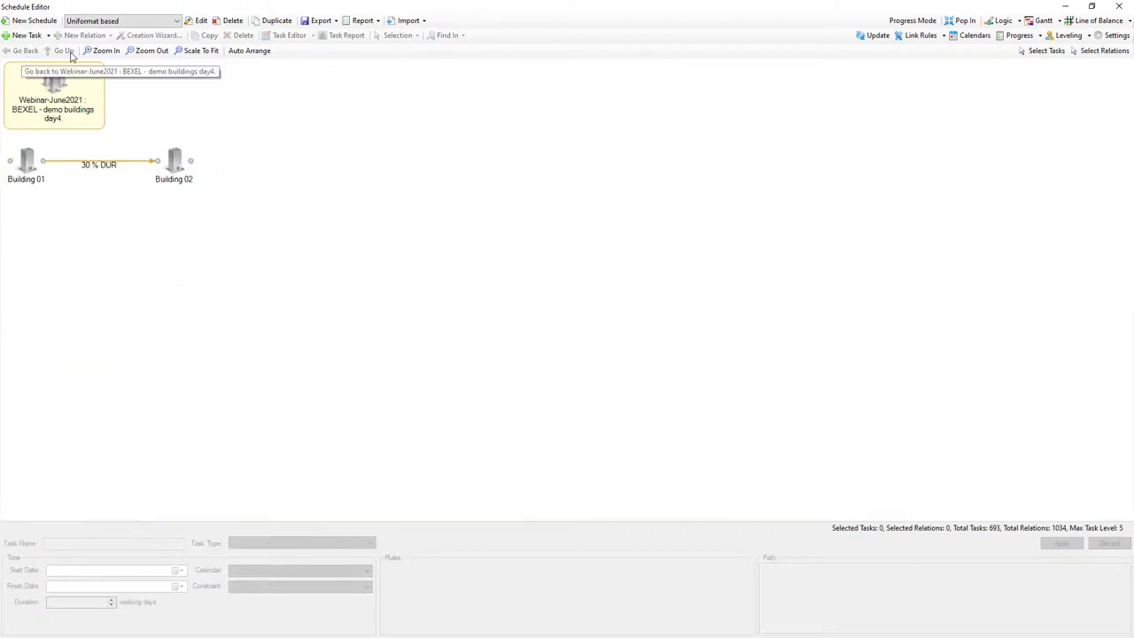
Pick Building 01's C3020110 Concrete Toppings task for 02 - Floor, Phase 2 in the Line of Balance, and locate it in the Gantt chart.
click(1091, 22)
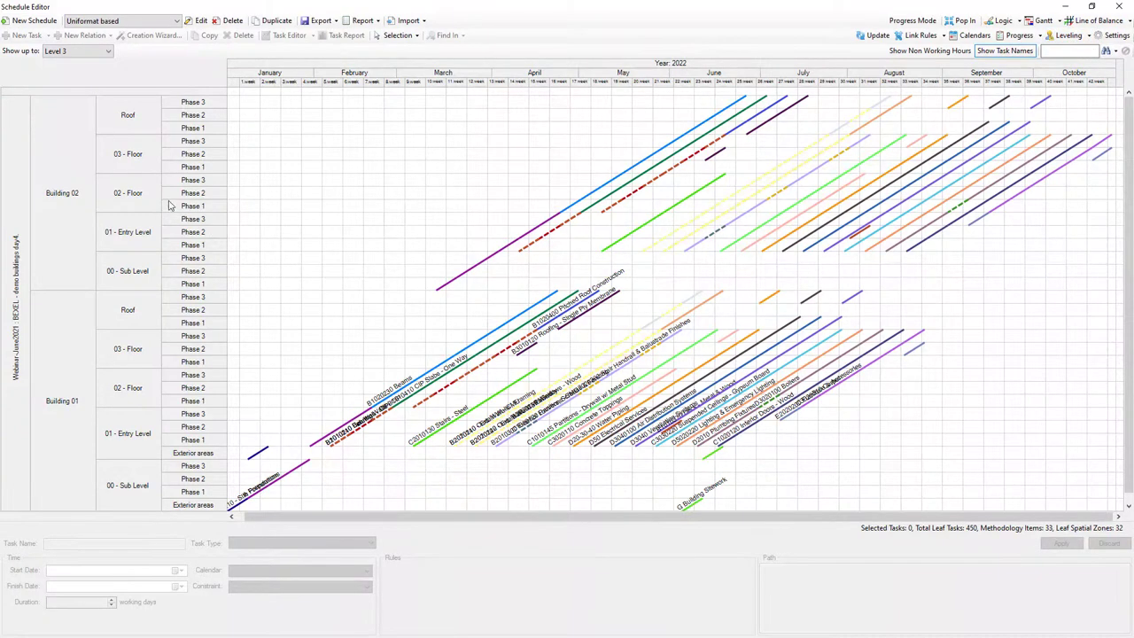
click(638, 396)
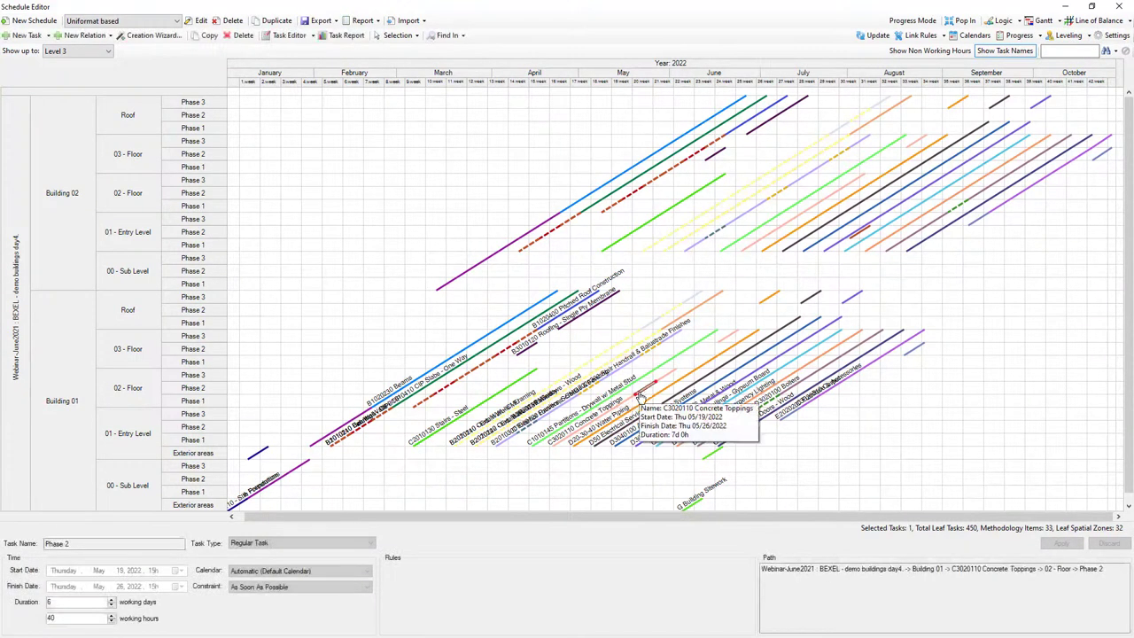
click(448, 35)
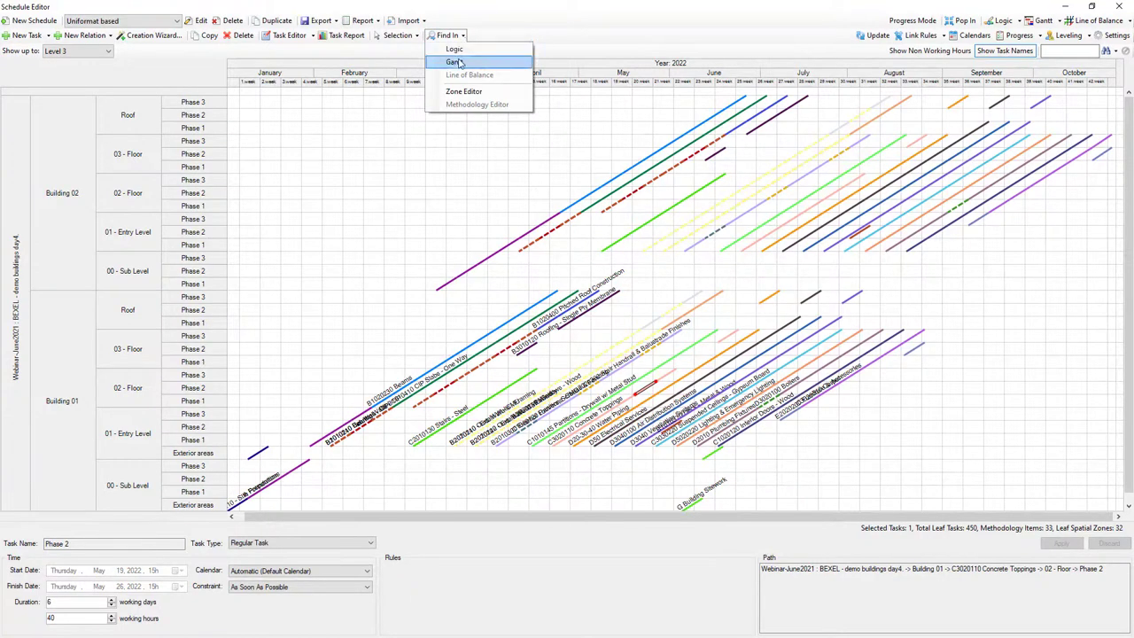
click(455, 62)
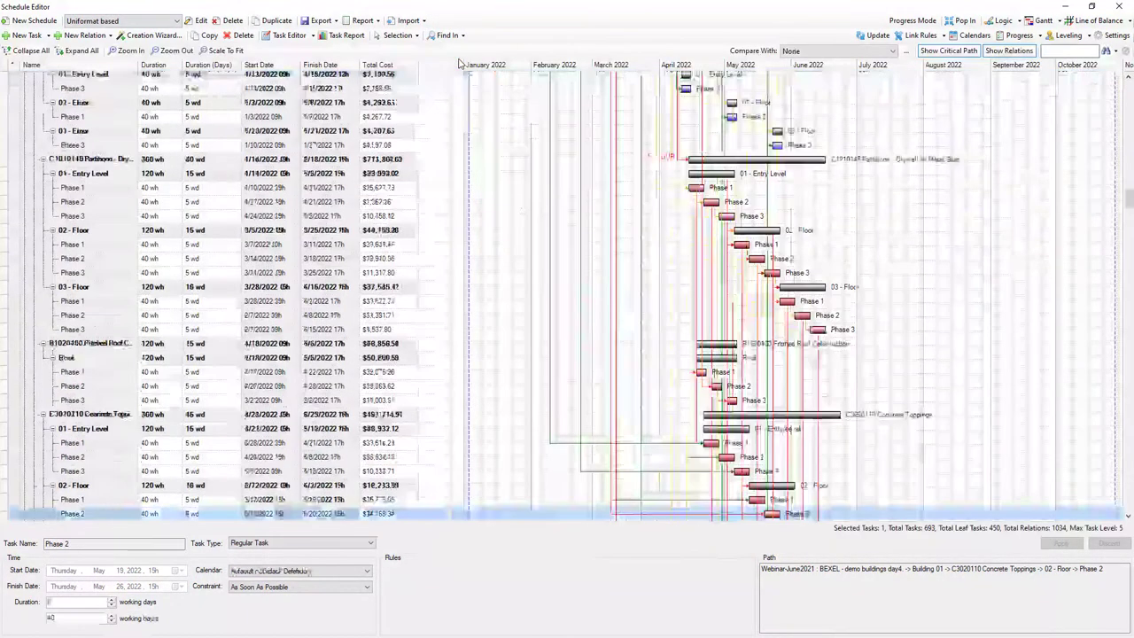
scroll(138, 514, up, 1)
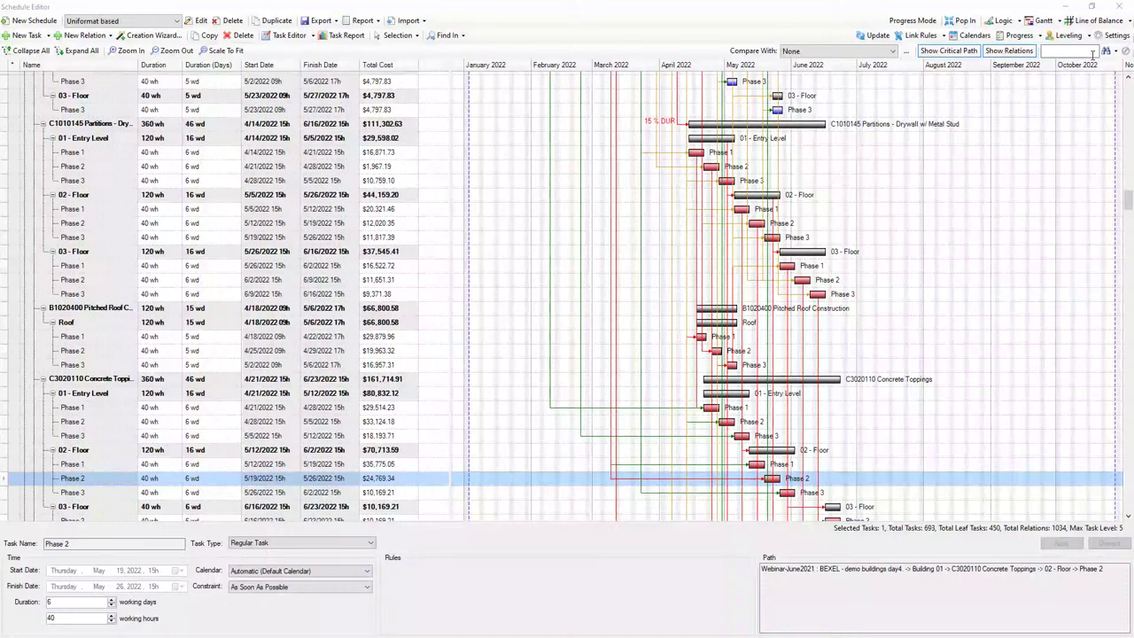
Filter the Line of Balance view to critical tasks using the Is Critical task filter.
click(1106, 20)
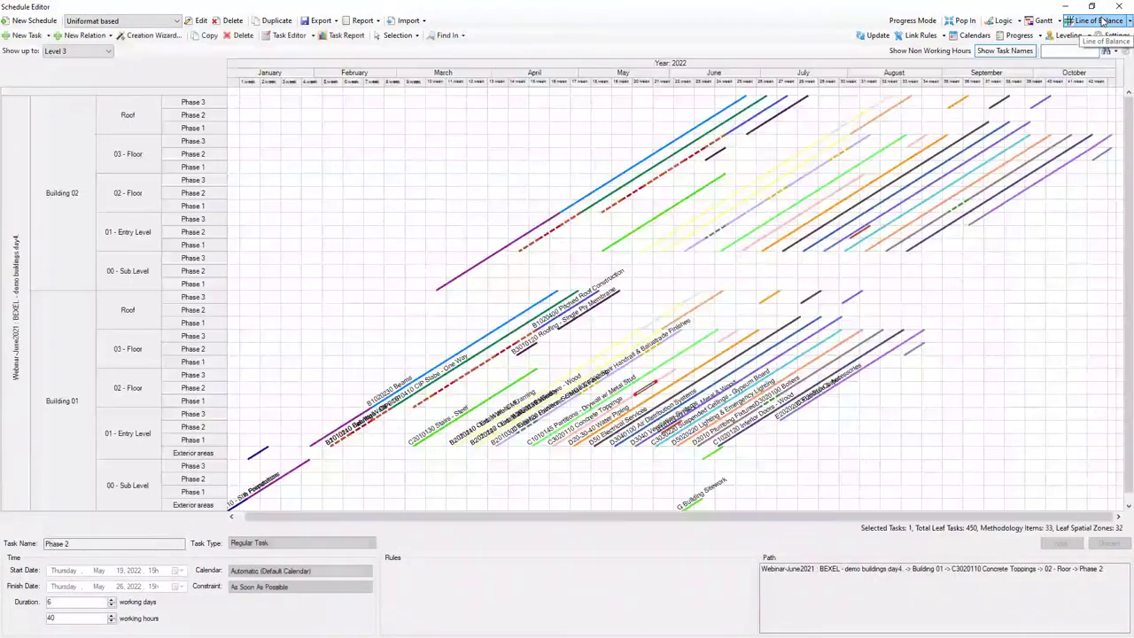
click(1116, 51)
click(1074, 66)
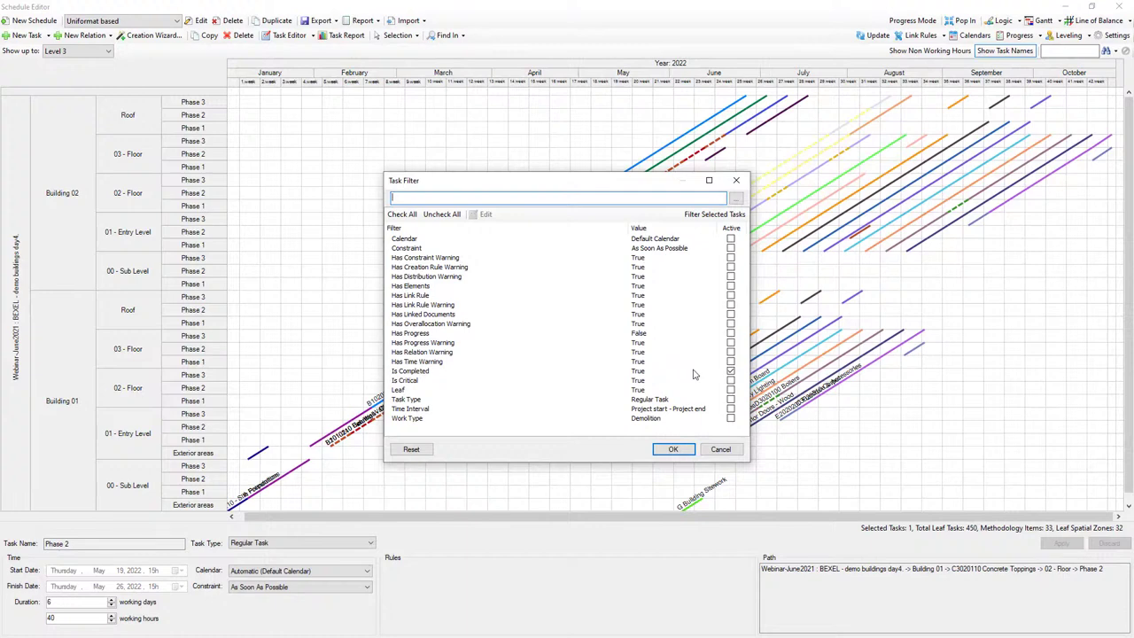
click(730, 382)
click(674, 449)
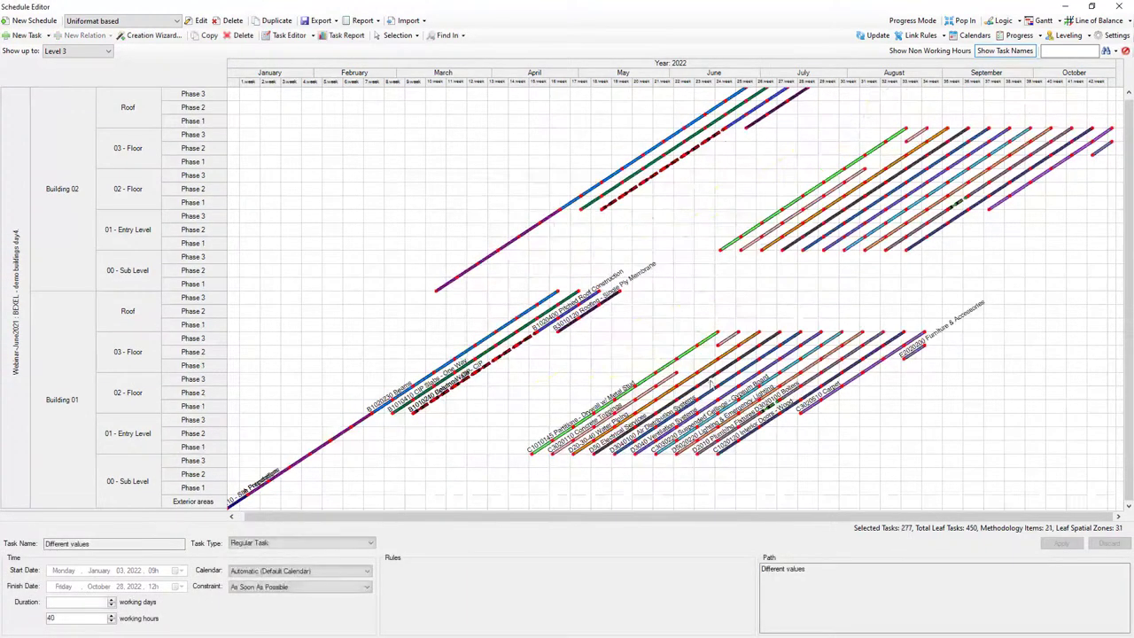
mouse_move(711, 381)
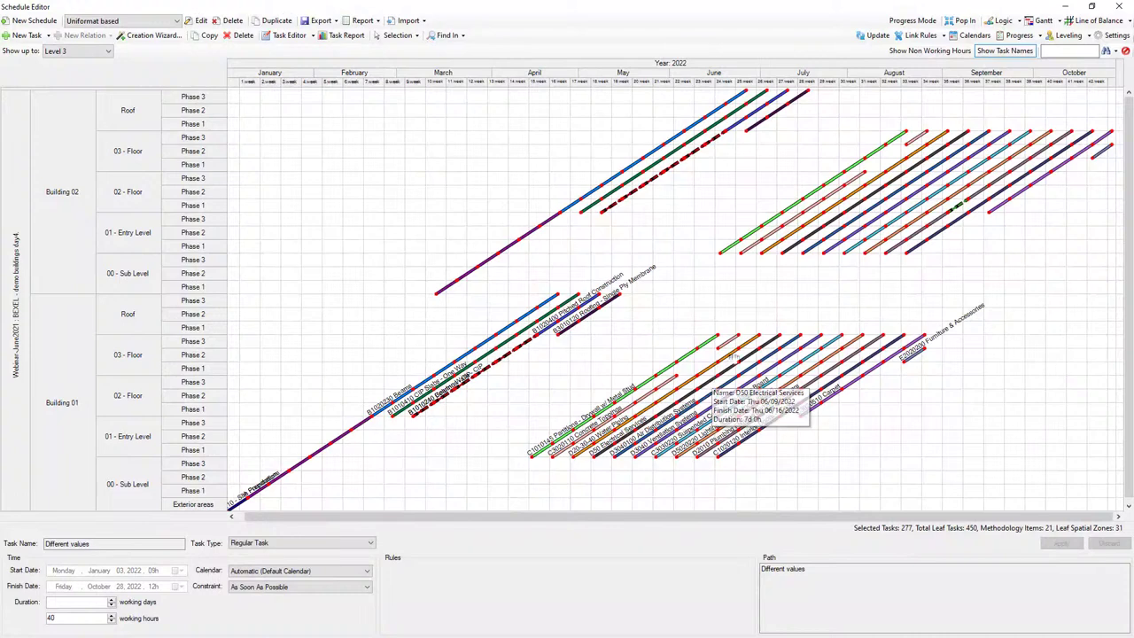
Select the model elements assigned to Building 01's B2010110 Ext. Wall - CIP task from the Gantt chart.
click(1041, 20)
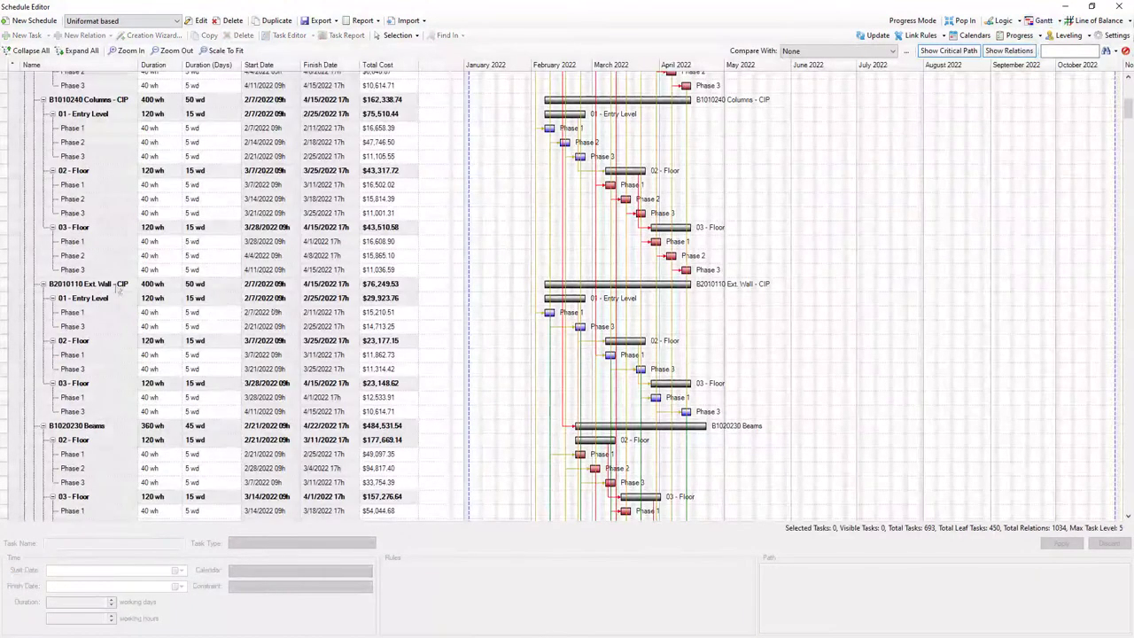
click(113, 287)
right_click(112, 288)
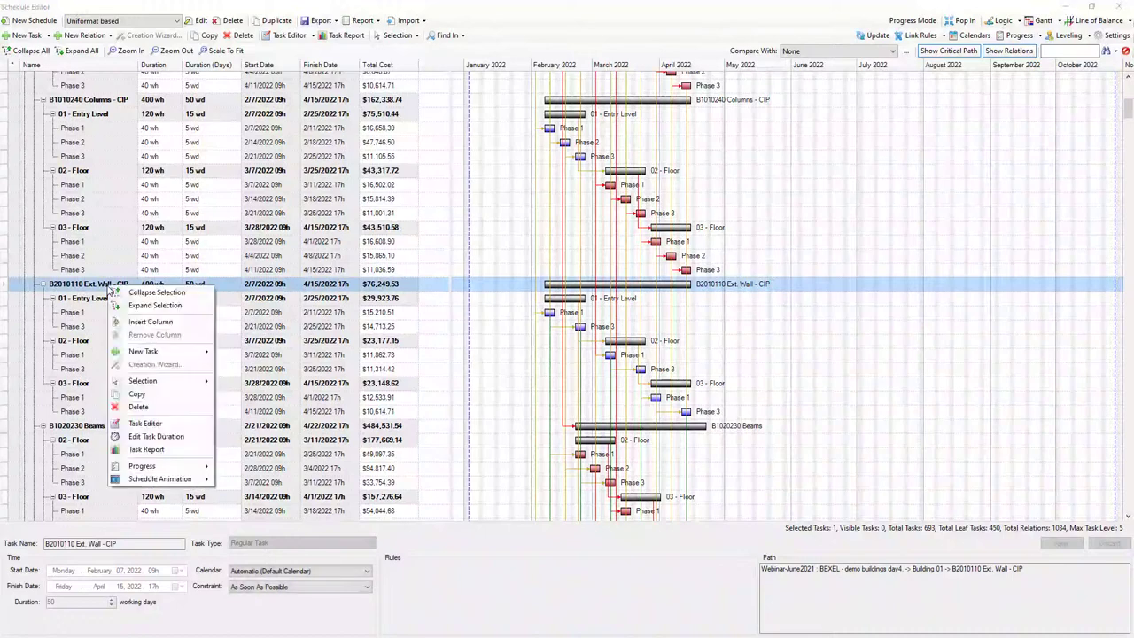
mouse_move(158, 383)
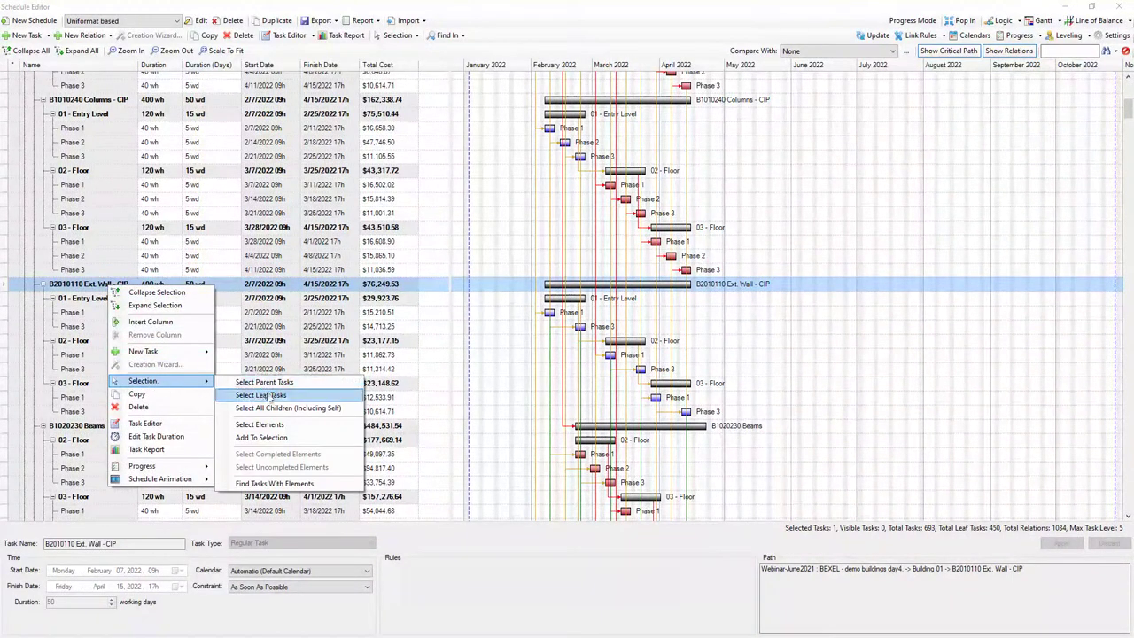
click(271, 425)
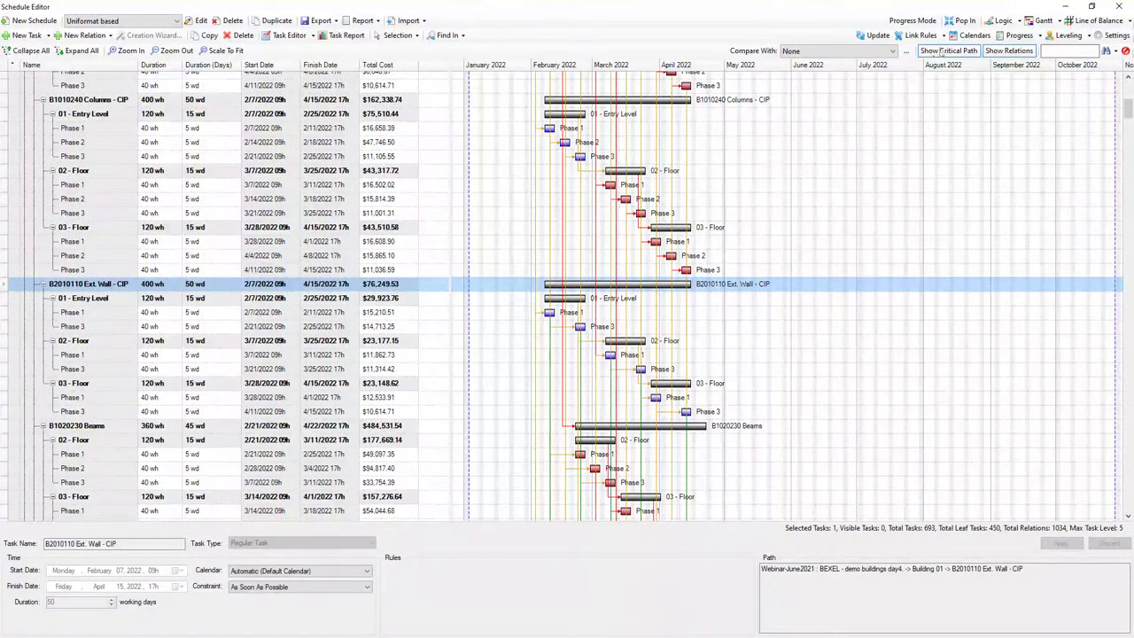
Dock the Schedule Editor back into the main window and isolate the selected wall elements in the Schedule Viewer.
click(961, 20)
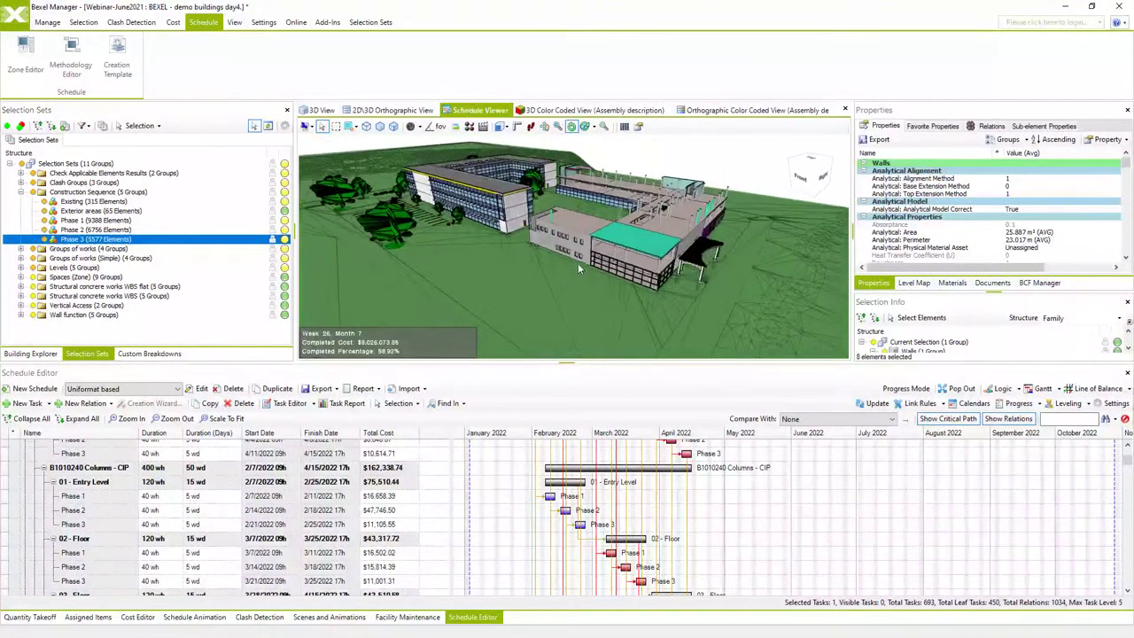
right_click(732, 175)
mouse_move(764, 238)
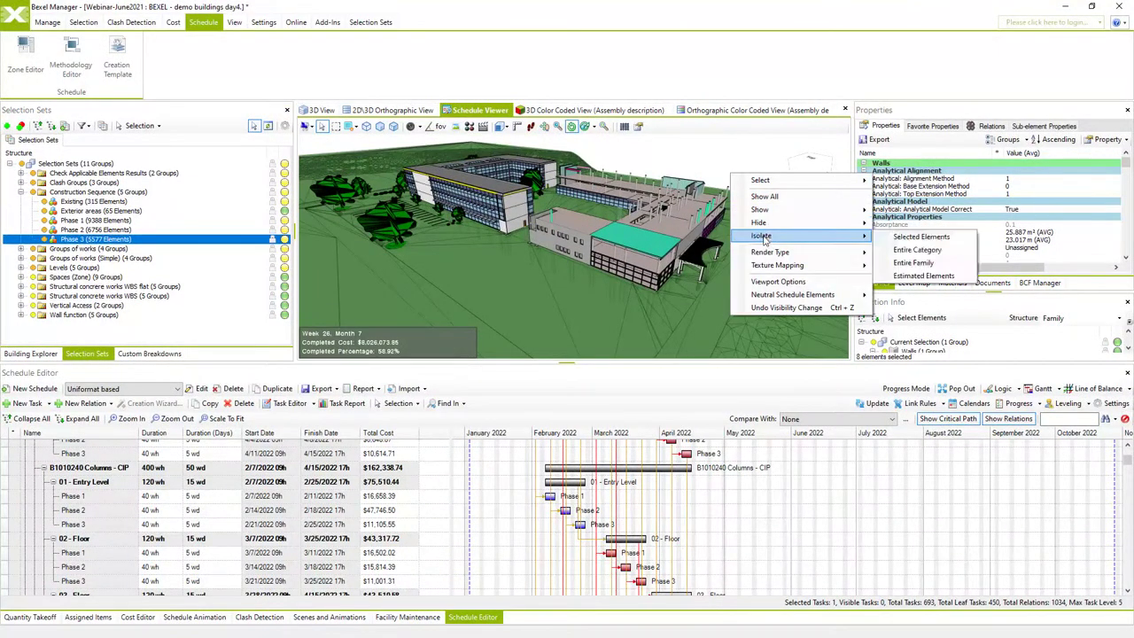
click(895, 240)
mouse_move(591, 242)
mouse_down()
mouse_move(621, 248)
mouse_move(585, 246)
mouse_up()
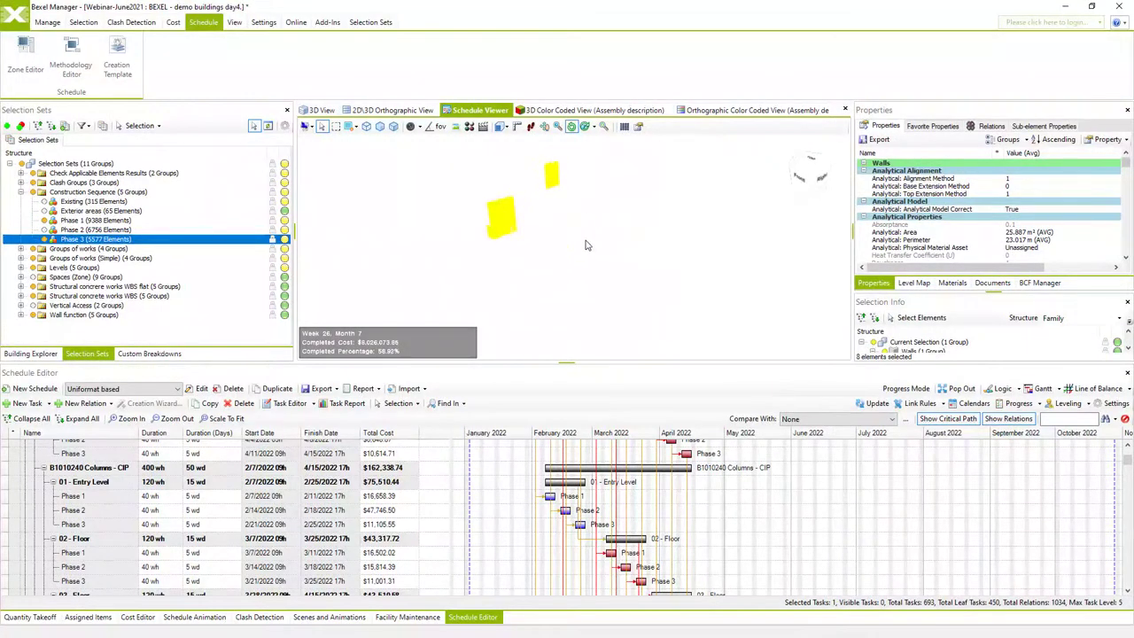
Clear the element selection and show all model elements again in the Schedule Viewer.
click(585, 246)
right_click(592, 251)
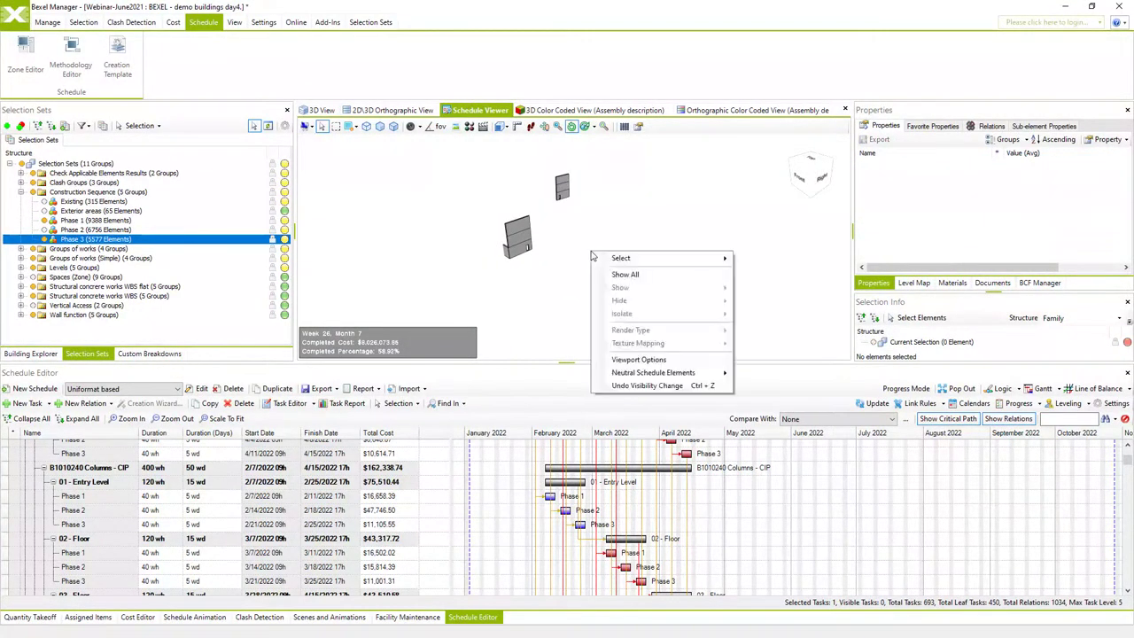
click(631, 274)
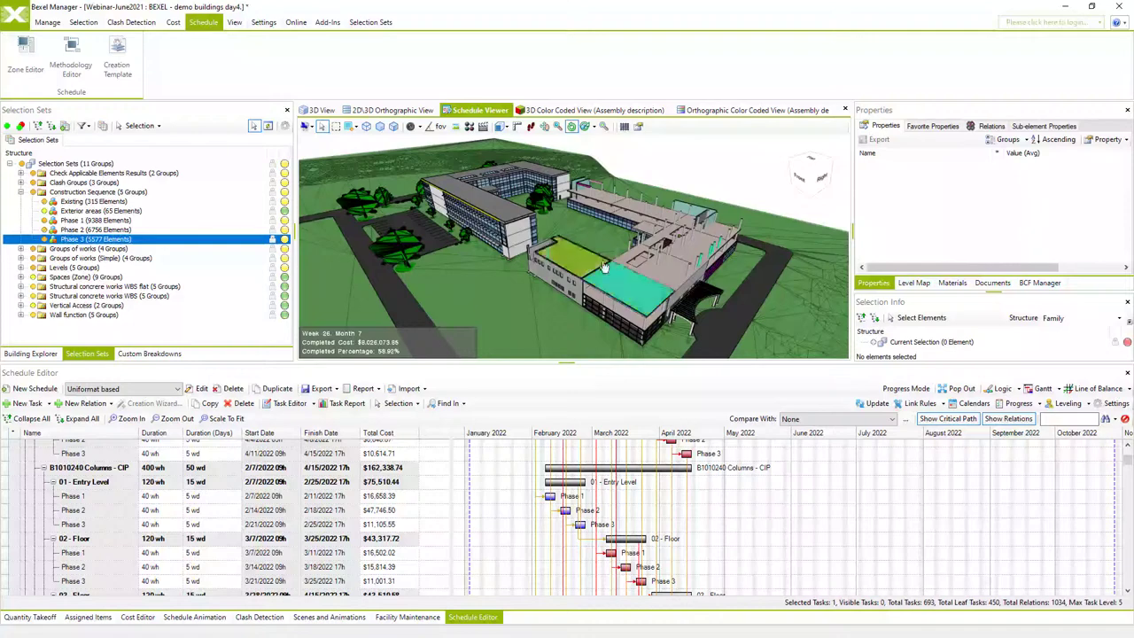
Select the slab beside the turquoise one in the model and find the schedule task containing it.
click(608, 268)
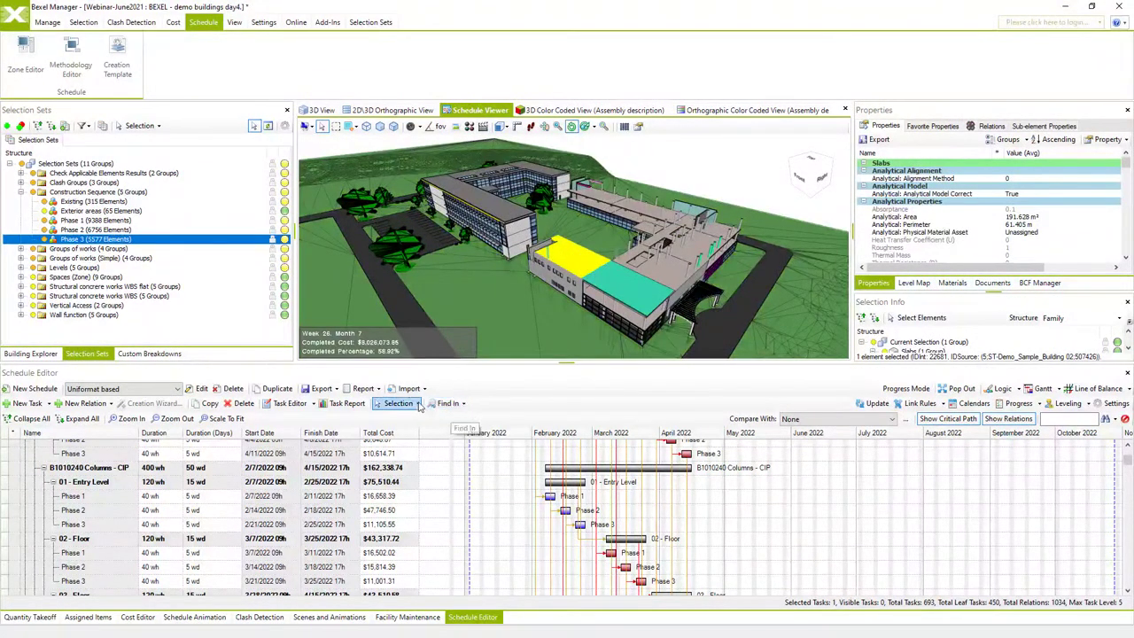
click(419, 404)
click(424, 519)
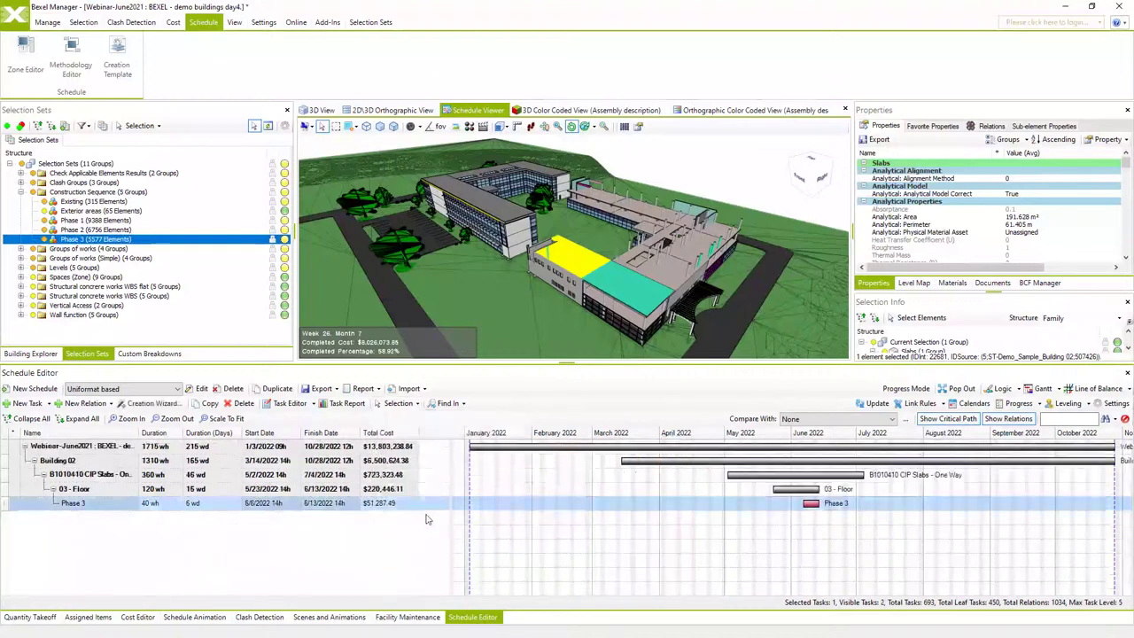
Inspect the B1010410 CIP Slabs - One Way task's item in the Methodology Editor, and close the editor without saving changes.
click(102, 477)
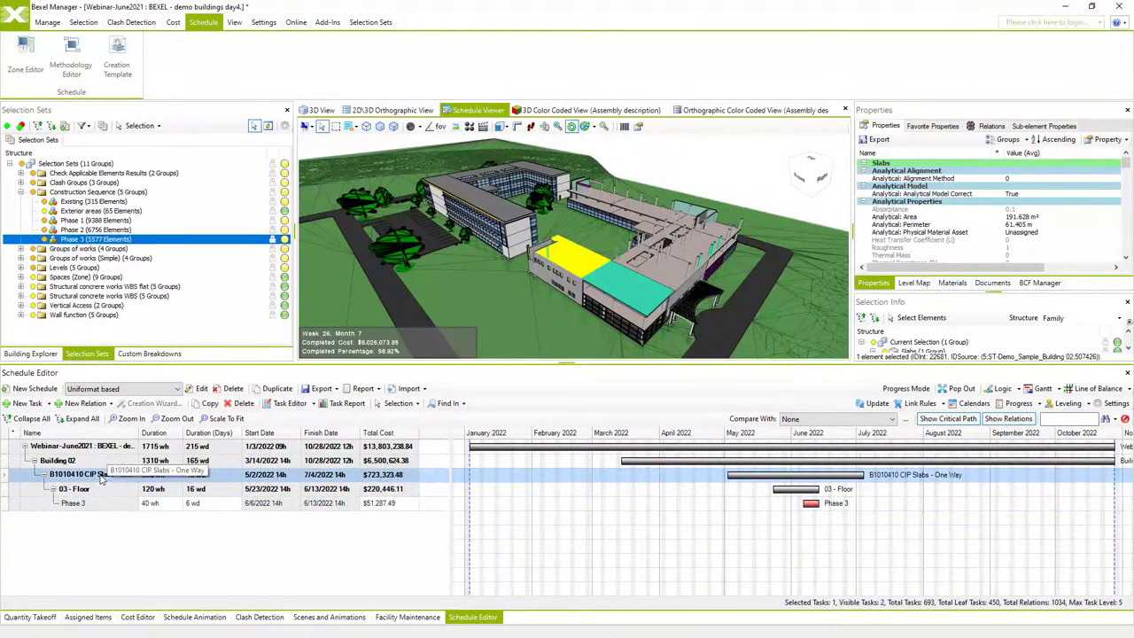
click(462, 404)
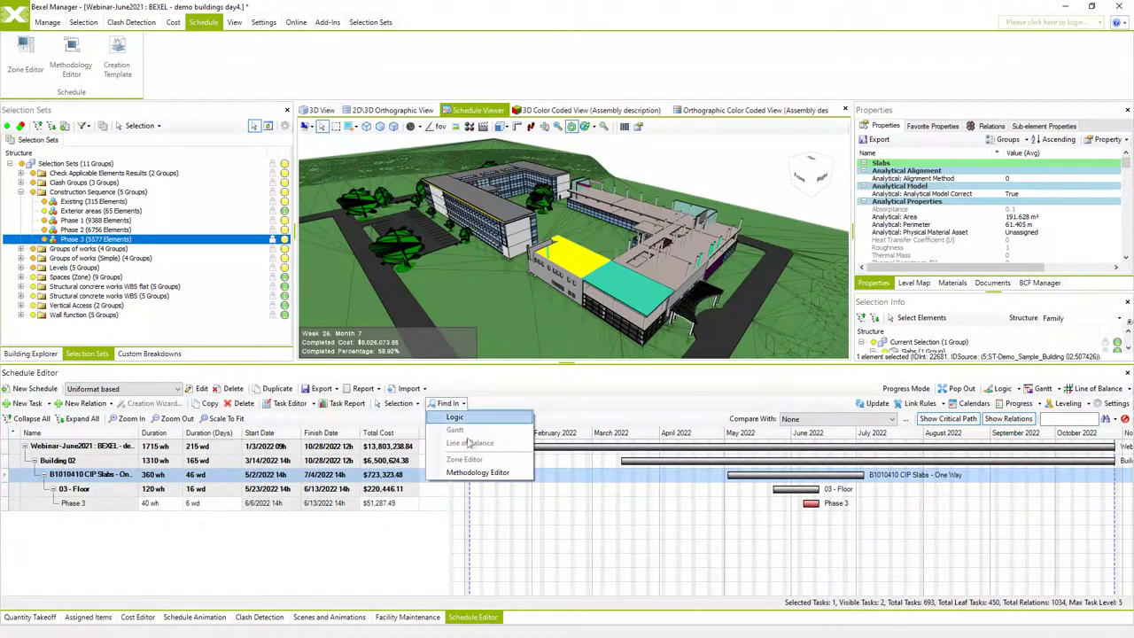
click(475, 473)
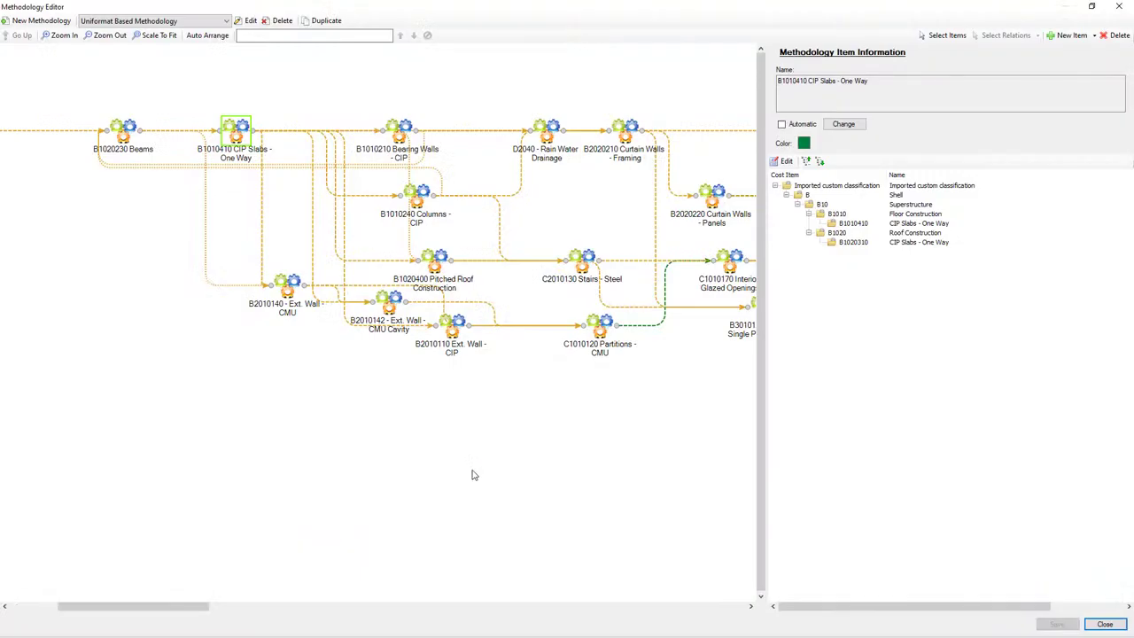
mouse_move(241, 127)
mouse_down()
mouse_move(234, 103)
mouse_move(244, 124)
mouse_up()
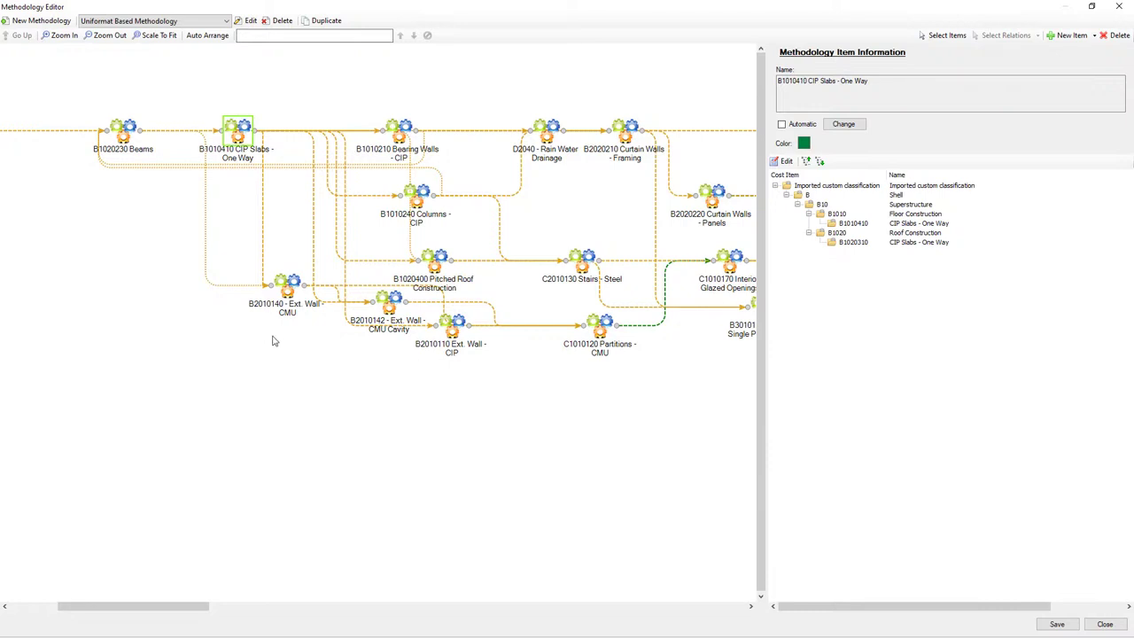
click(1106, 625)
click(607, 368)
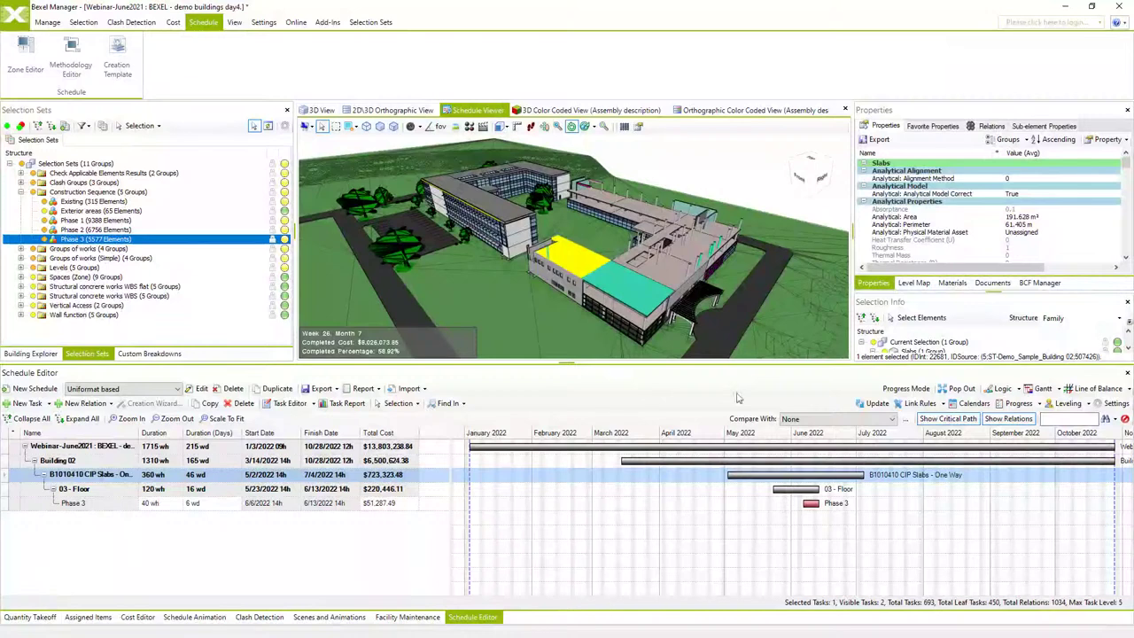
Clear the task filter to list the full schedule in the Gantt chart.
click(1125, 419)
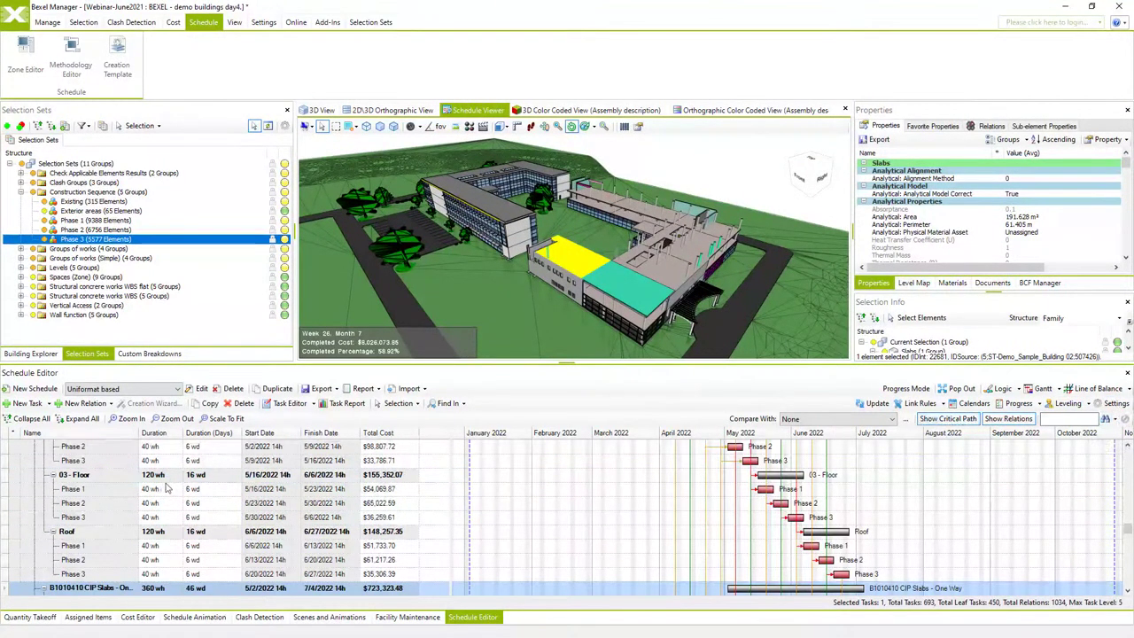
Collapse the whole schedule and expand only Building 01 to list its work groups.
click(28, 418)
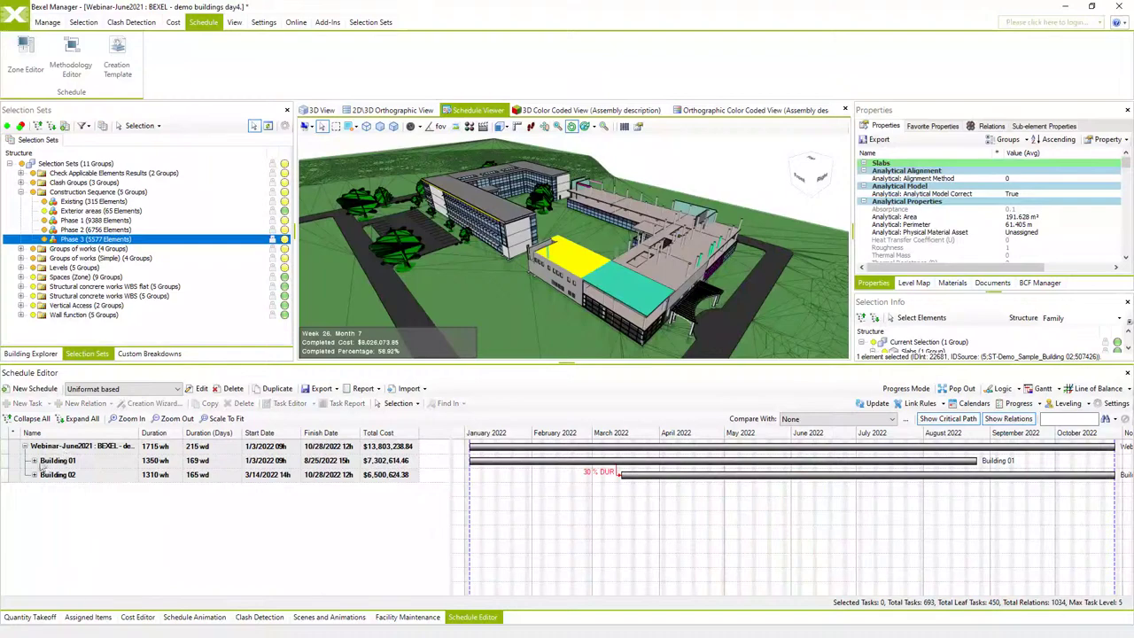
click(34, 461)
Review the time, relations, rules, cost, quantities, resources, properties and settings of the G10 - Site Preparation task in the Task Editor without saving changes.
click(71, 477)
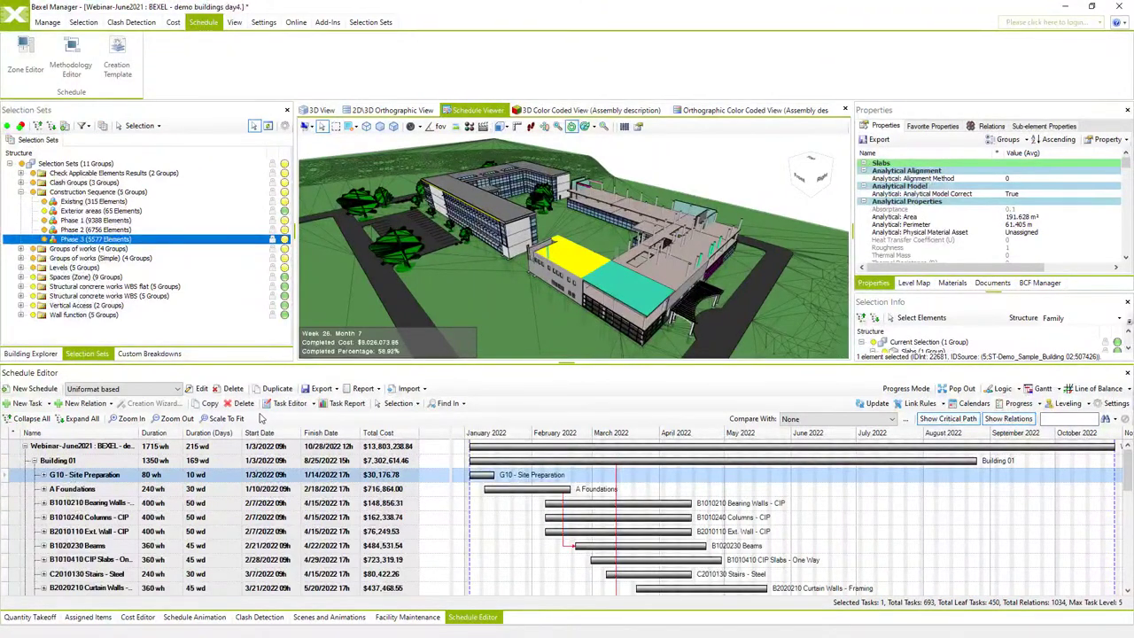
click(282, 404)
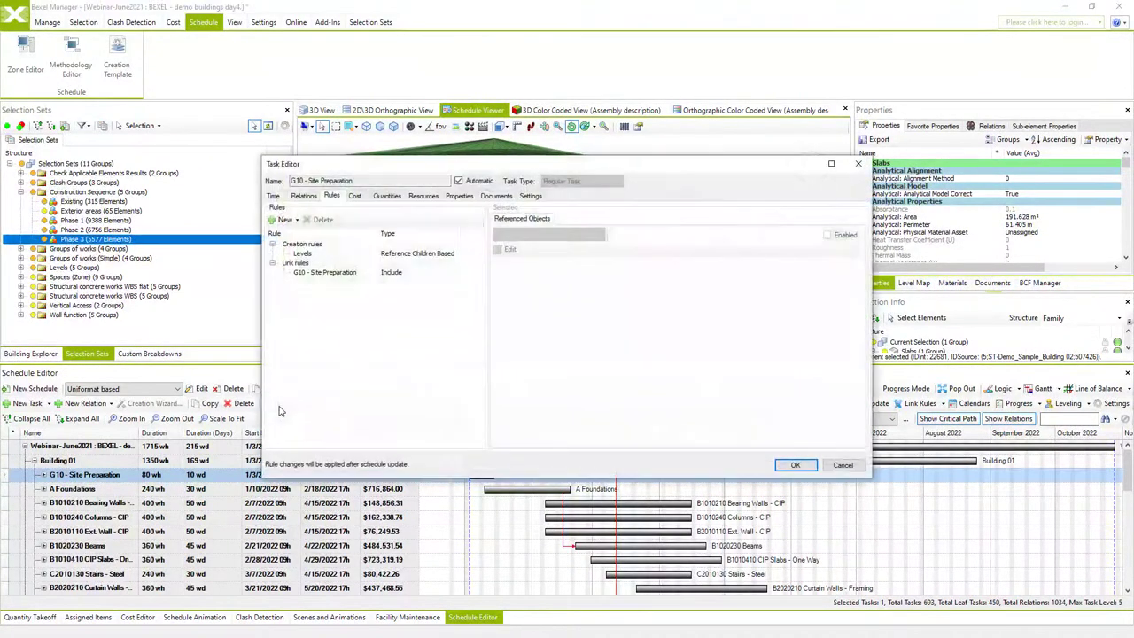
click(273, 196)
click(304, 195)
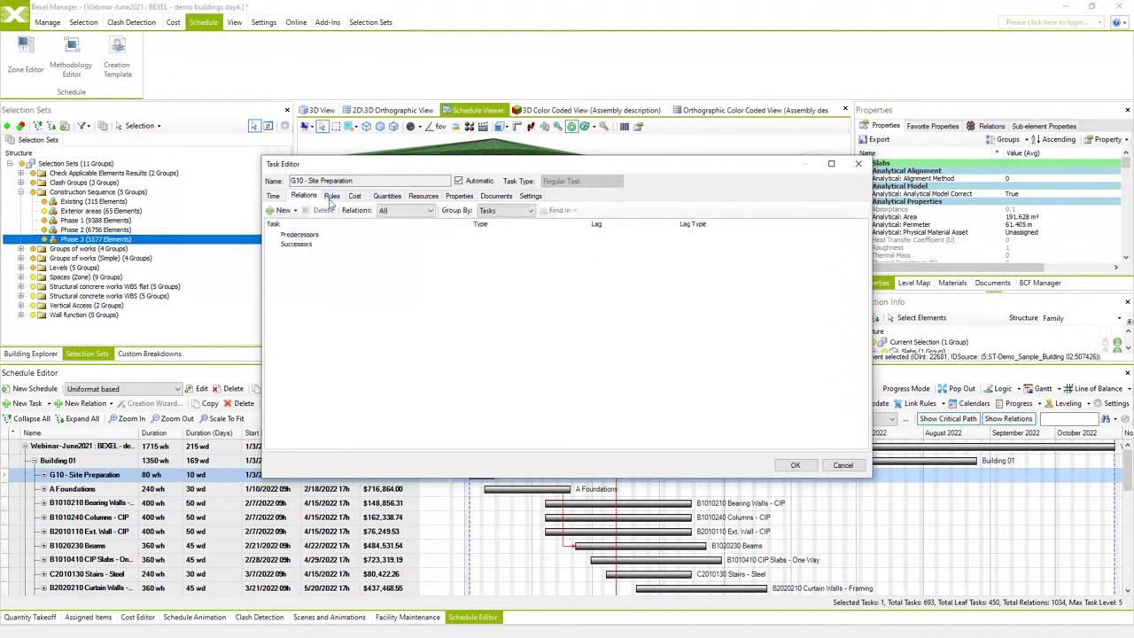
click(331, 197)
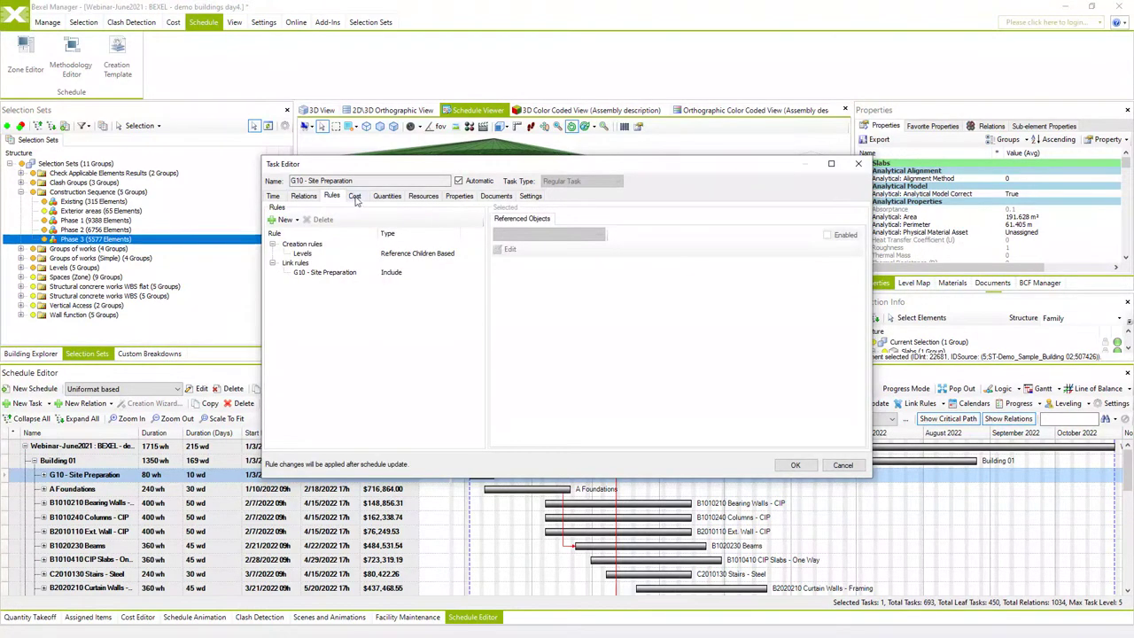
click(355, 196)
click(386, 197)
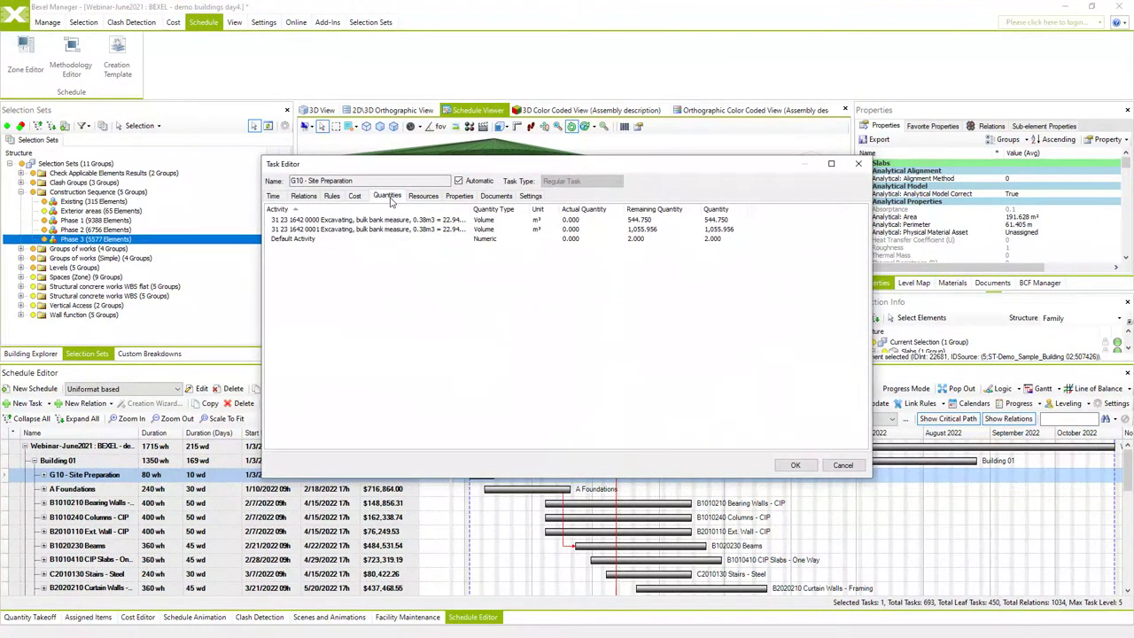
click(427, 197)
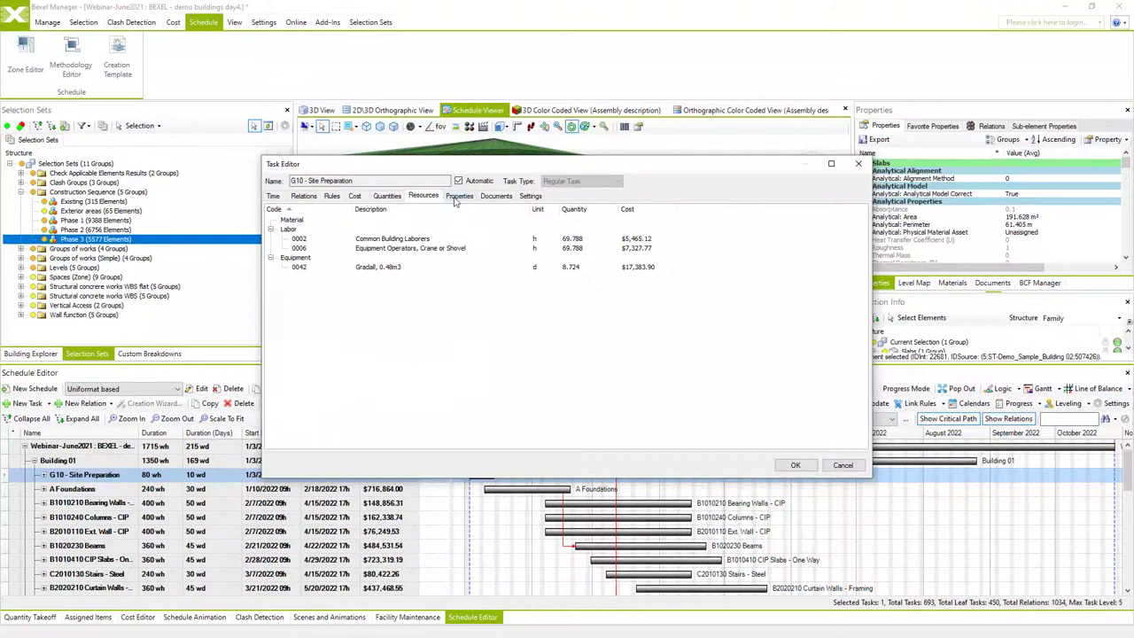
click(458, 196)
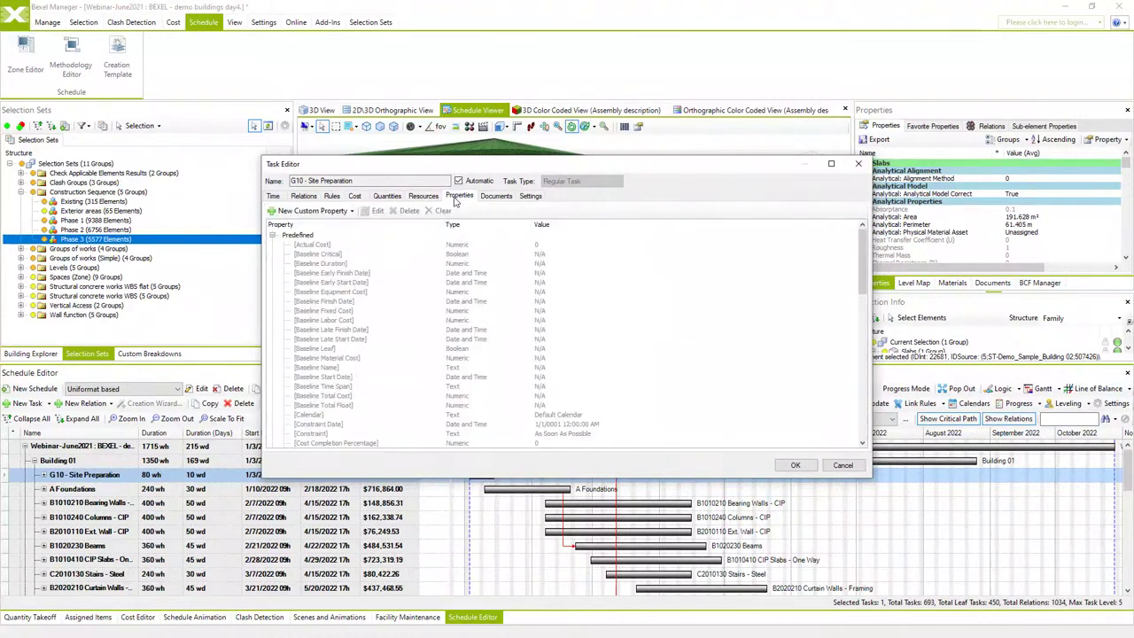
click(510, 197)
click(530, 197)
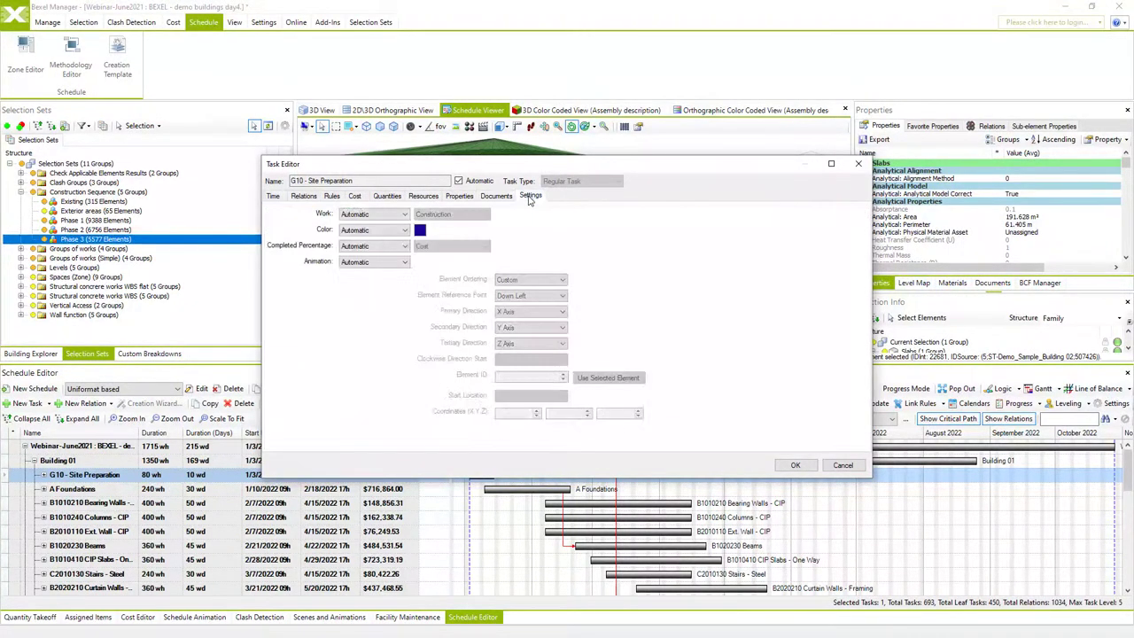
click(843, 466)
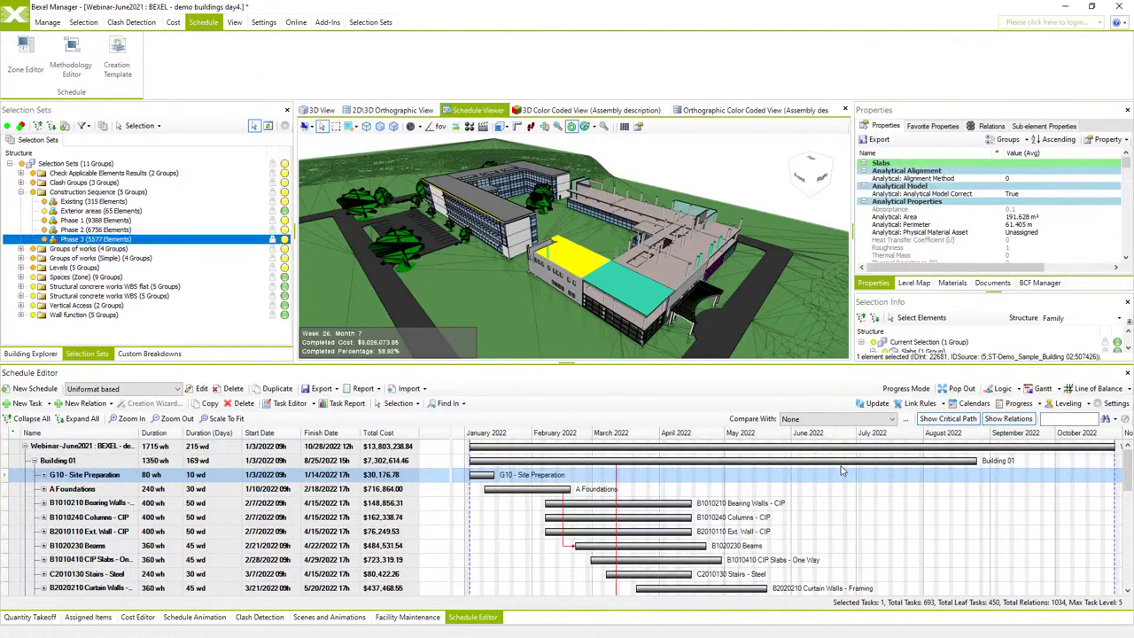
View the whole project's task report for cost, cumulative cost and average labor per day, and close the report.
click(789, 449)
click(342, 406)
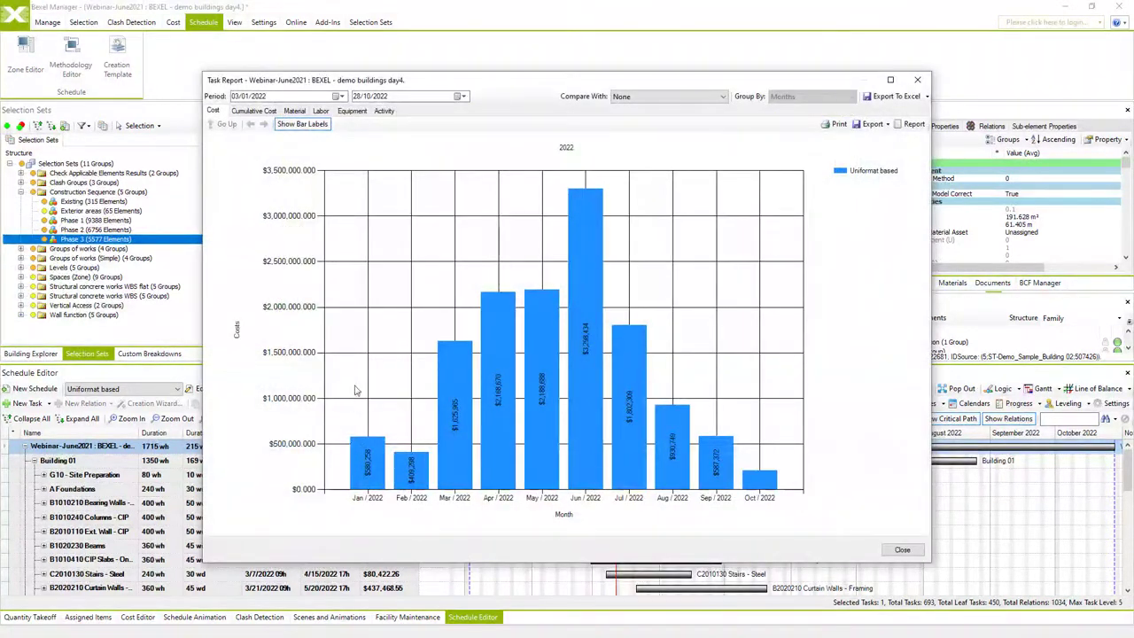
click(257, 111)
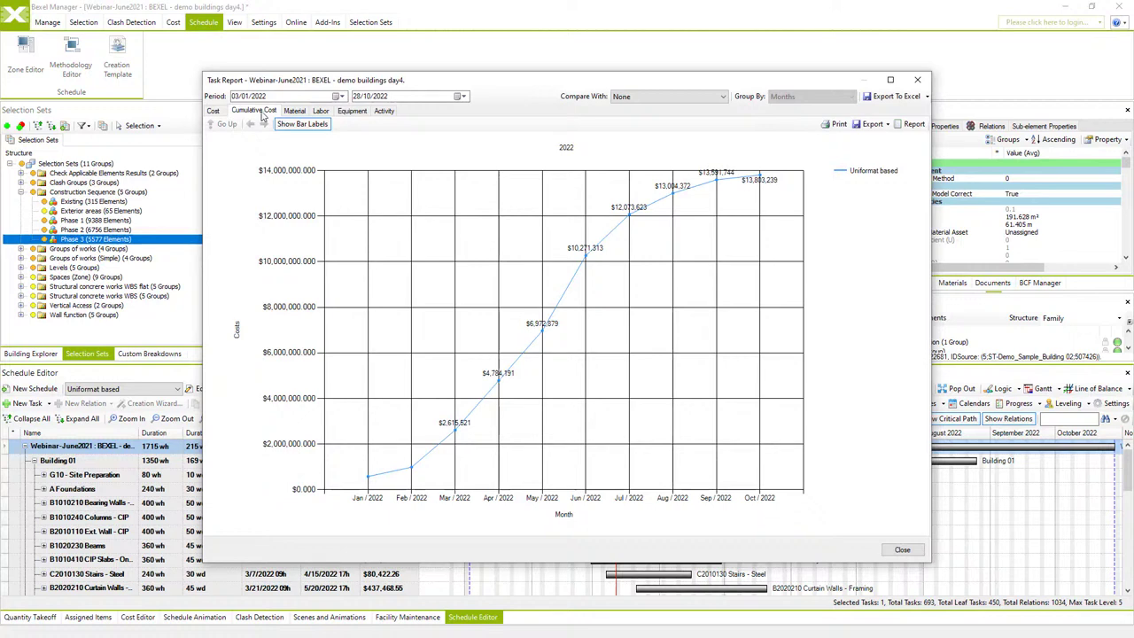
click(317, 111)
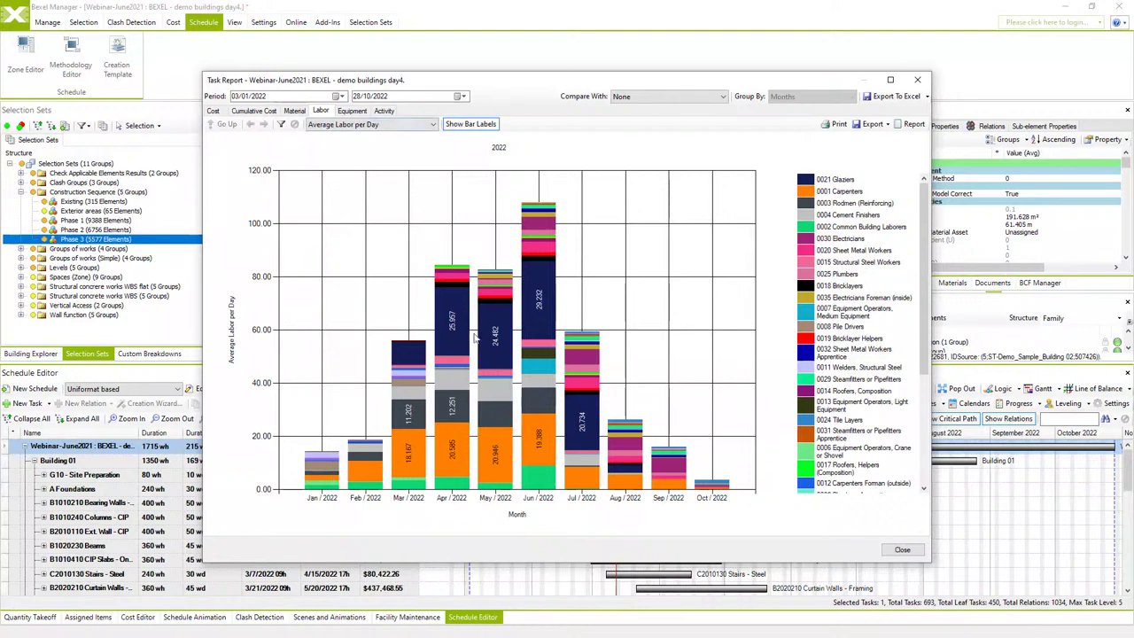
click(892, 551)
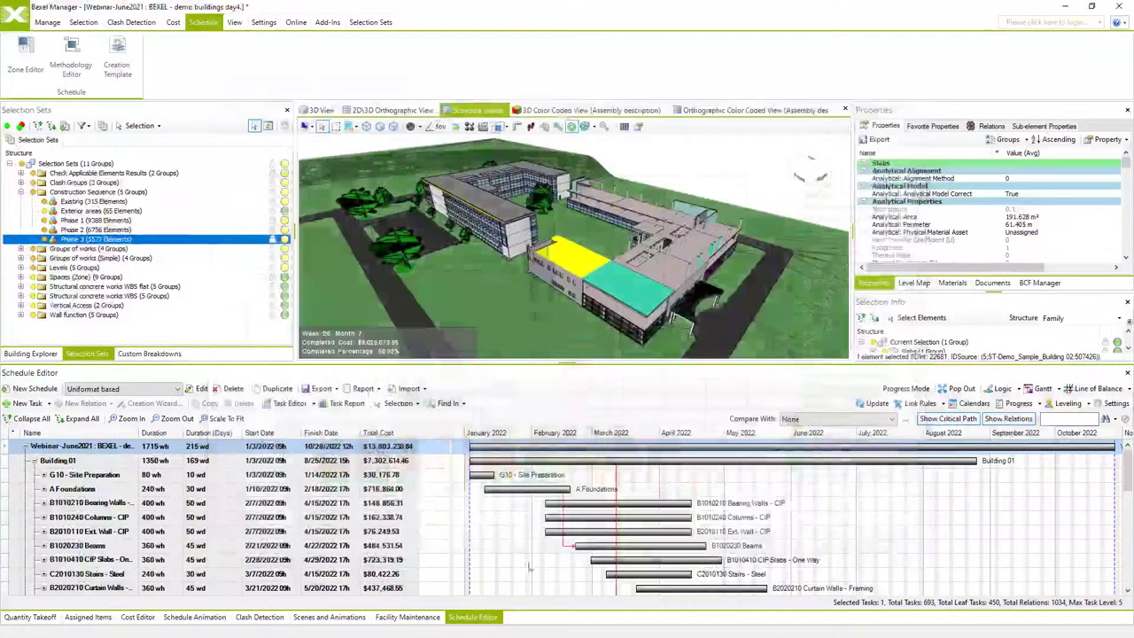
Update the schedule animation and show all model elements in the Schedule Viewer.
click(214, 617)
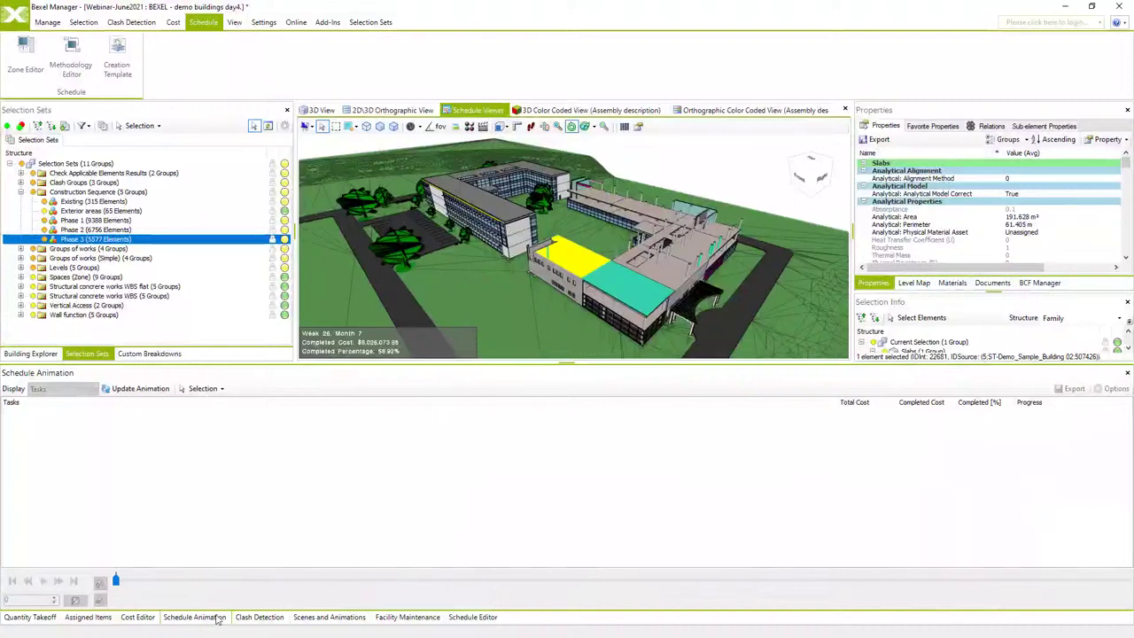
click(133, 389)
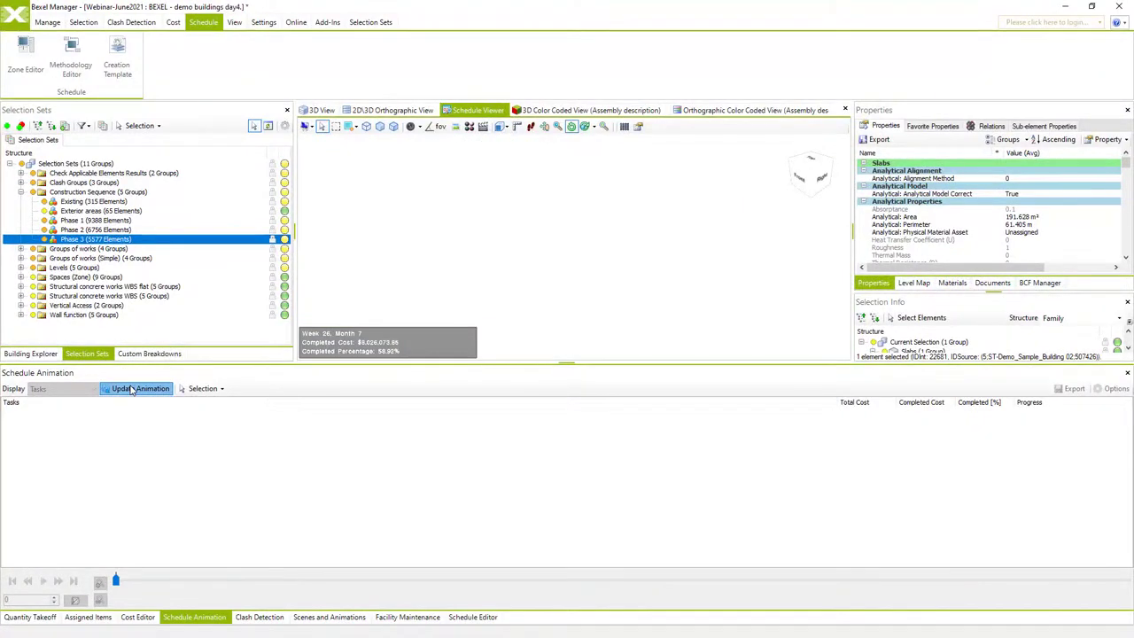
right_click(464, 270)
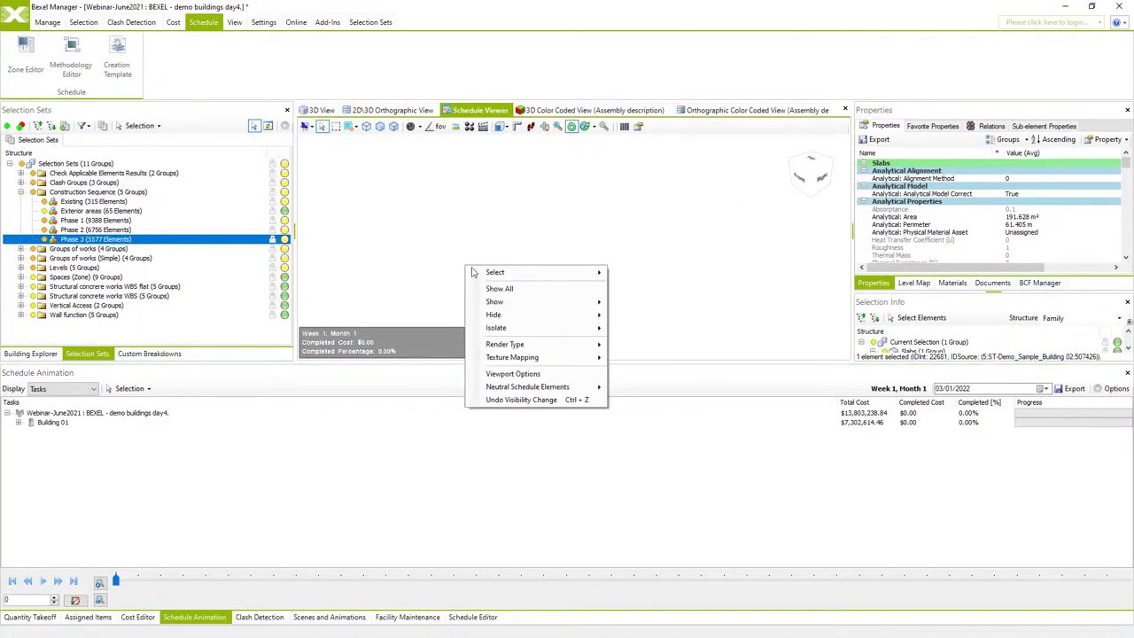
click(501, 291)
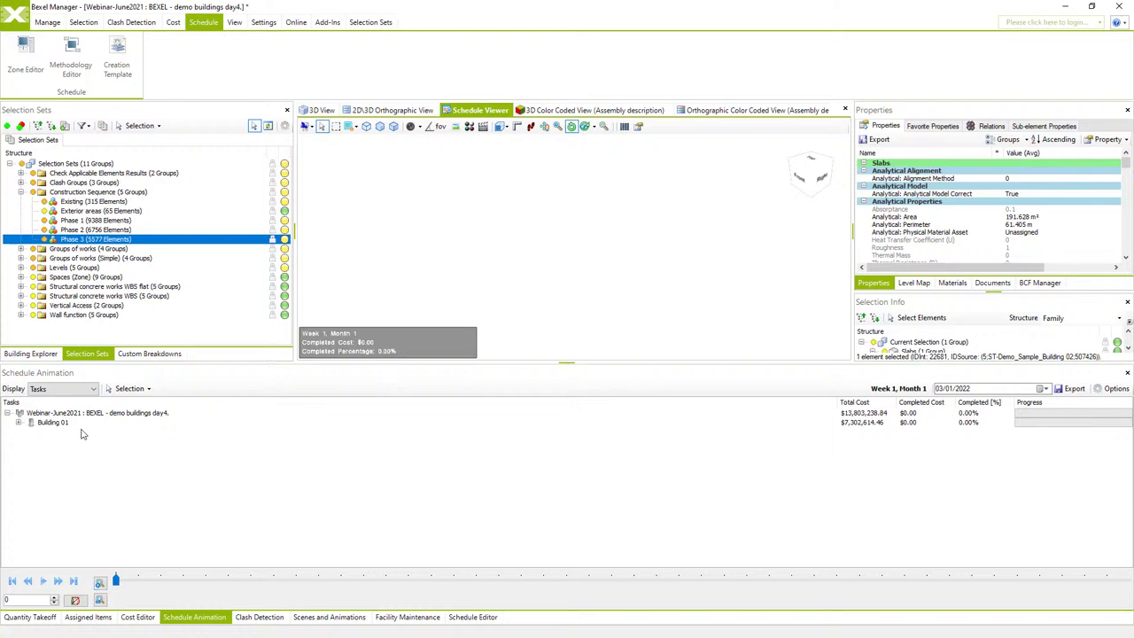
Switch the Schedule Animation display to Animation, activate Animation1, and play it until about frame 642.
click(92, 389)
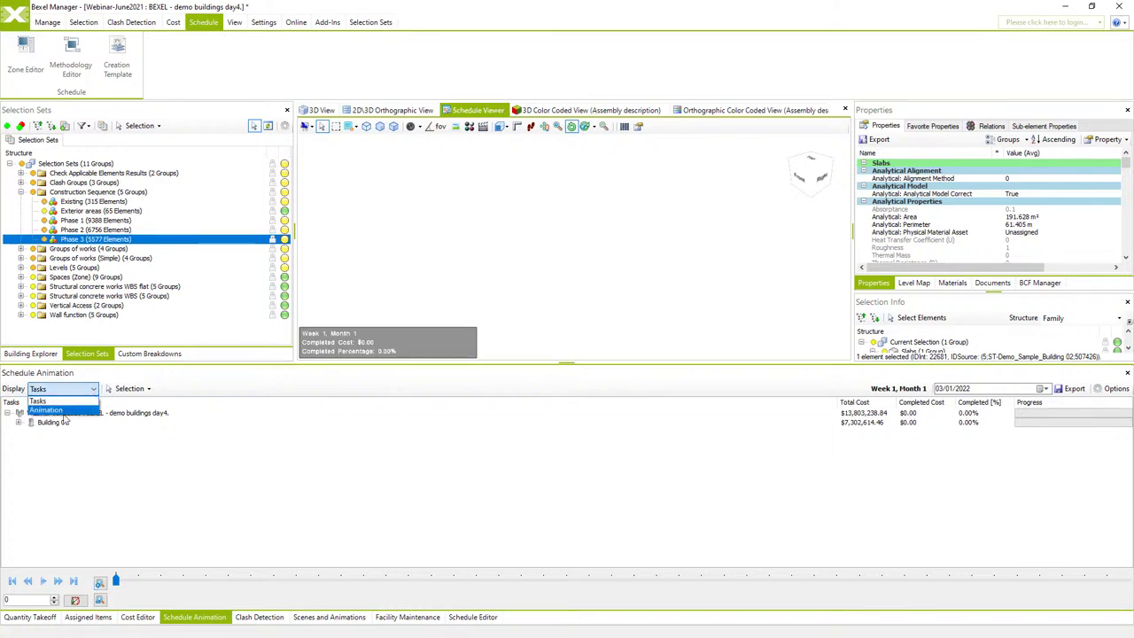
click(62, 411)
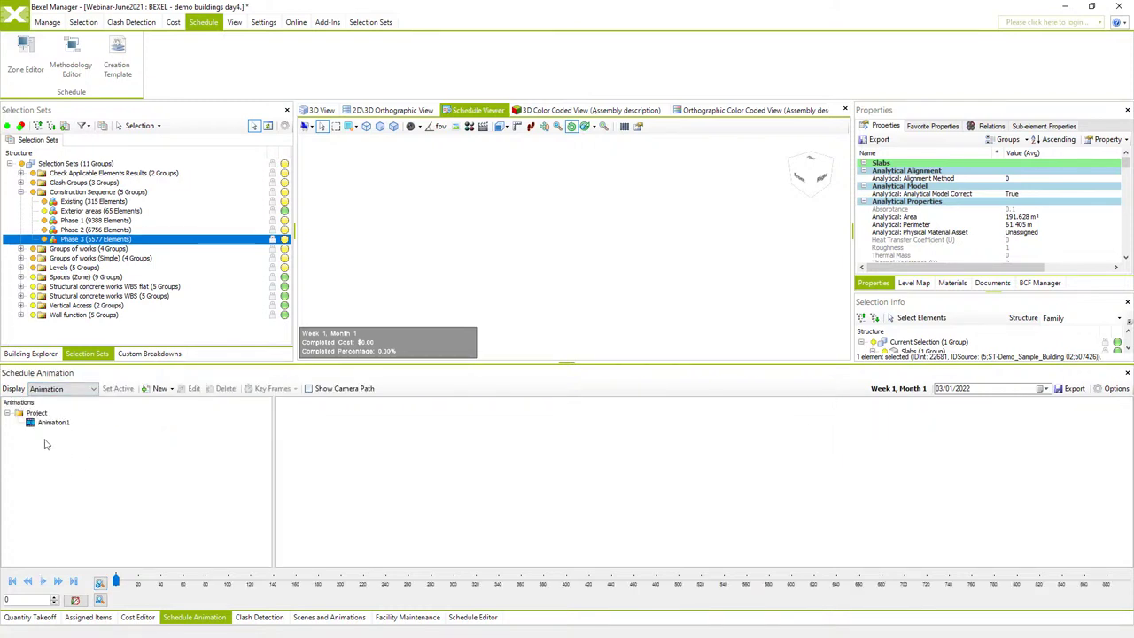
click(50, 423)
click(42, 582)
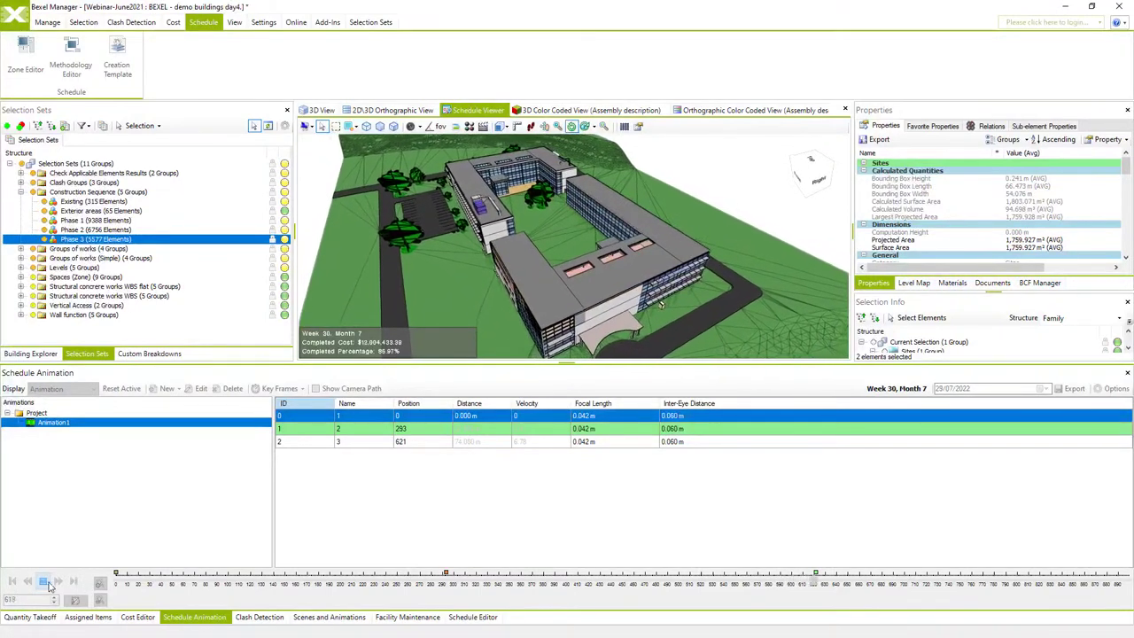
click(44, 583)
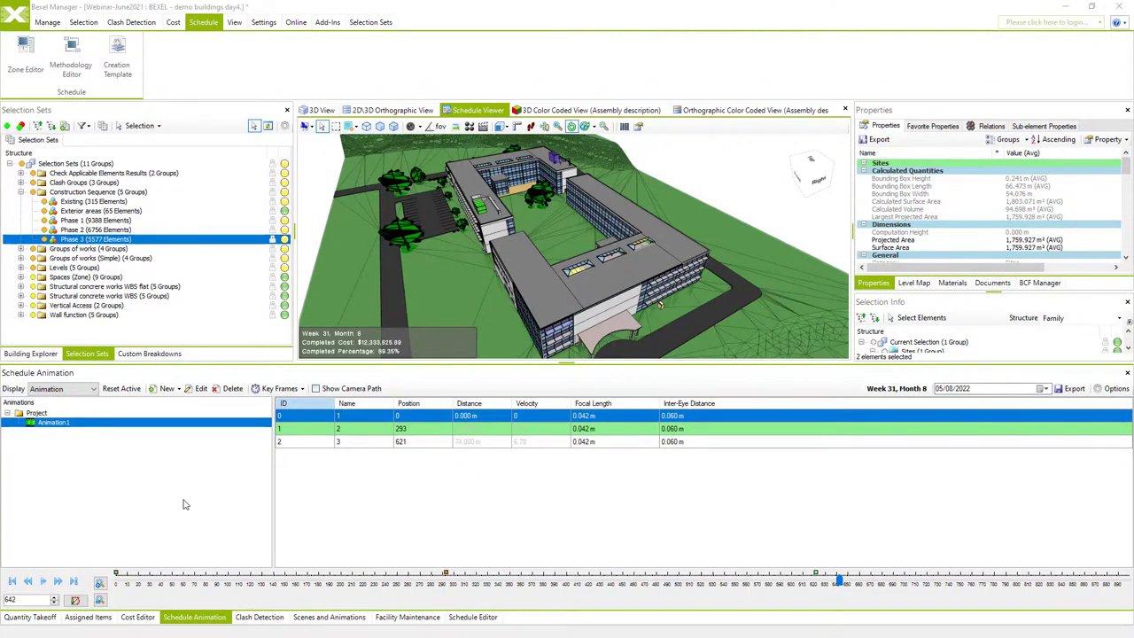
Set up an exchange export for another Bexel project with all methodologies, zones and creation templates.
click(14, 28)
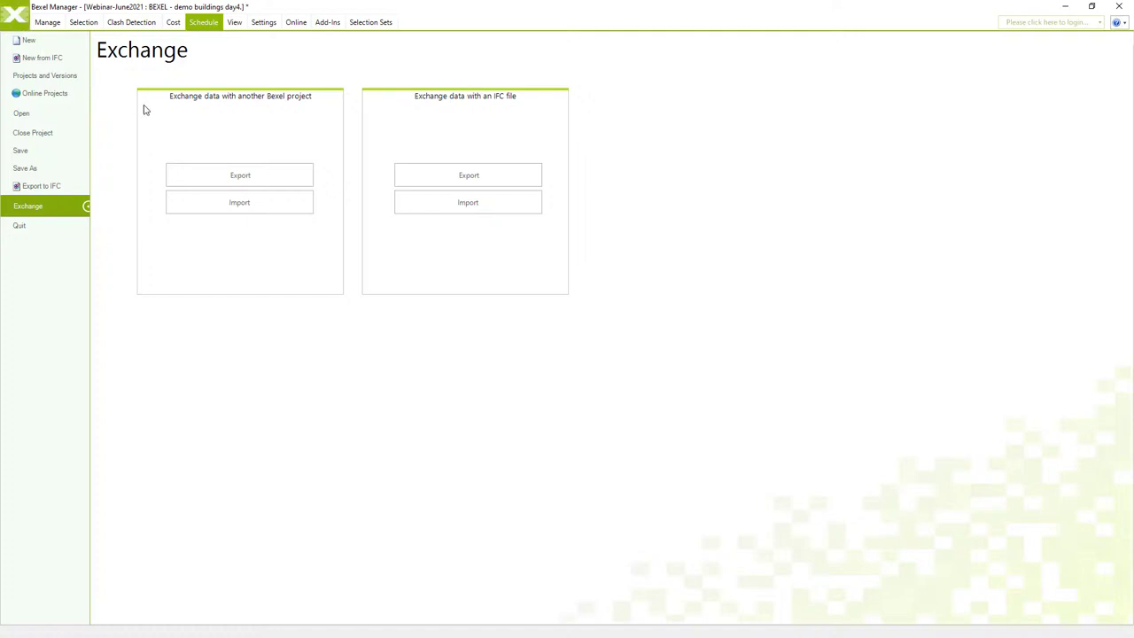
click(228, 173)
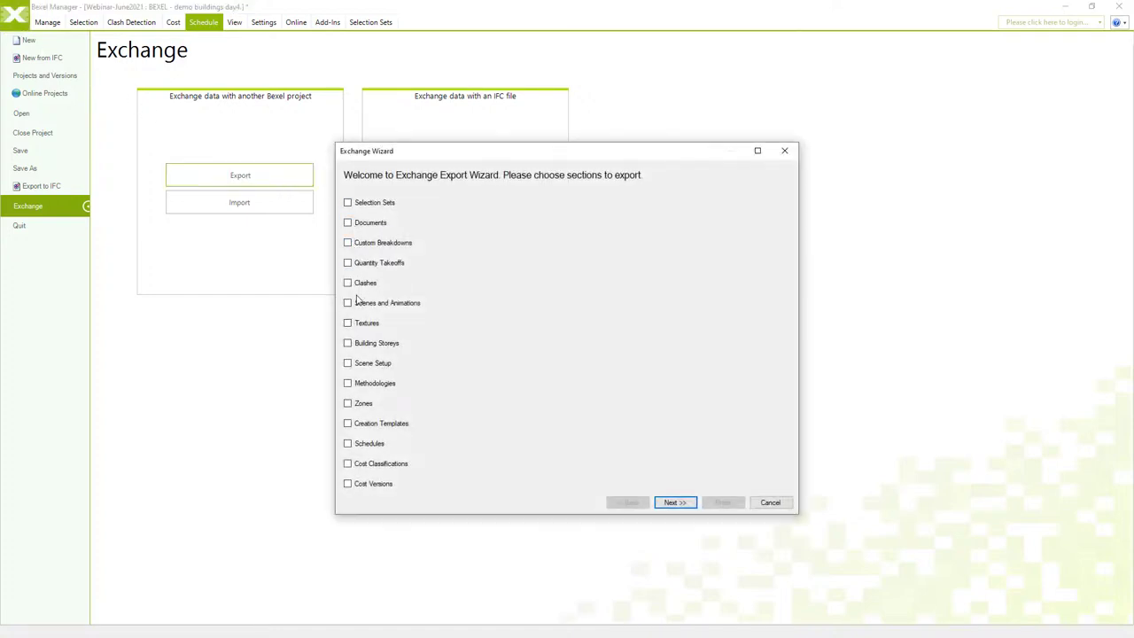
click(348, 383)
click(682, 503)
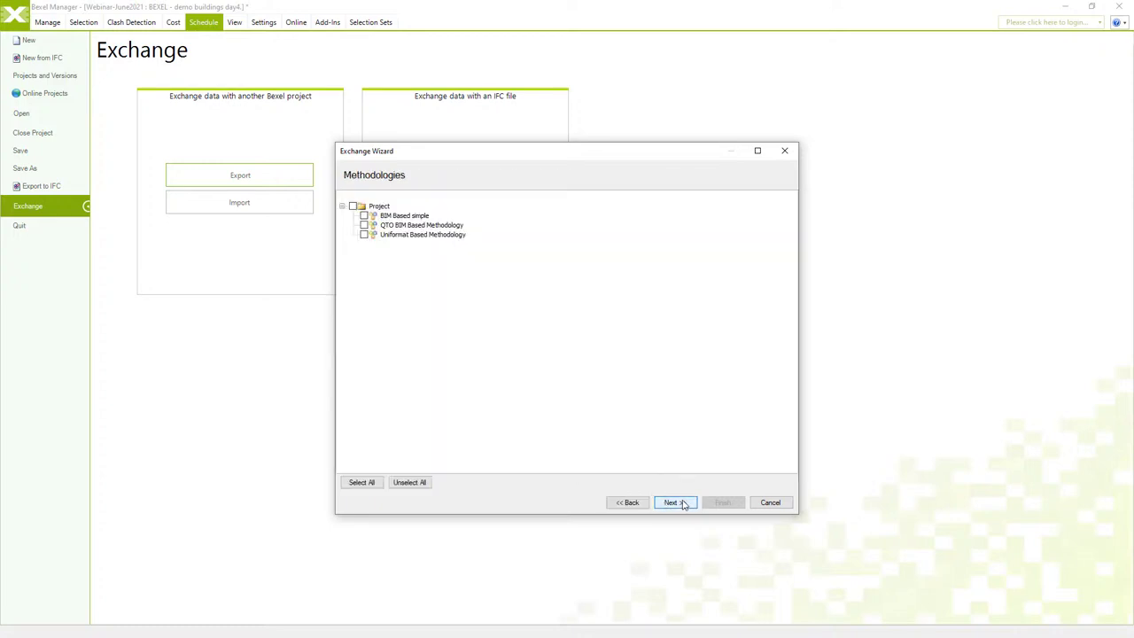
click(362, 483)
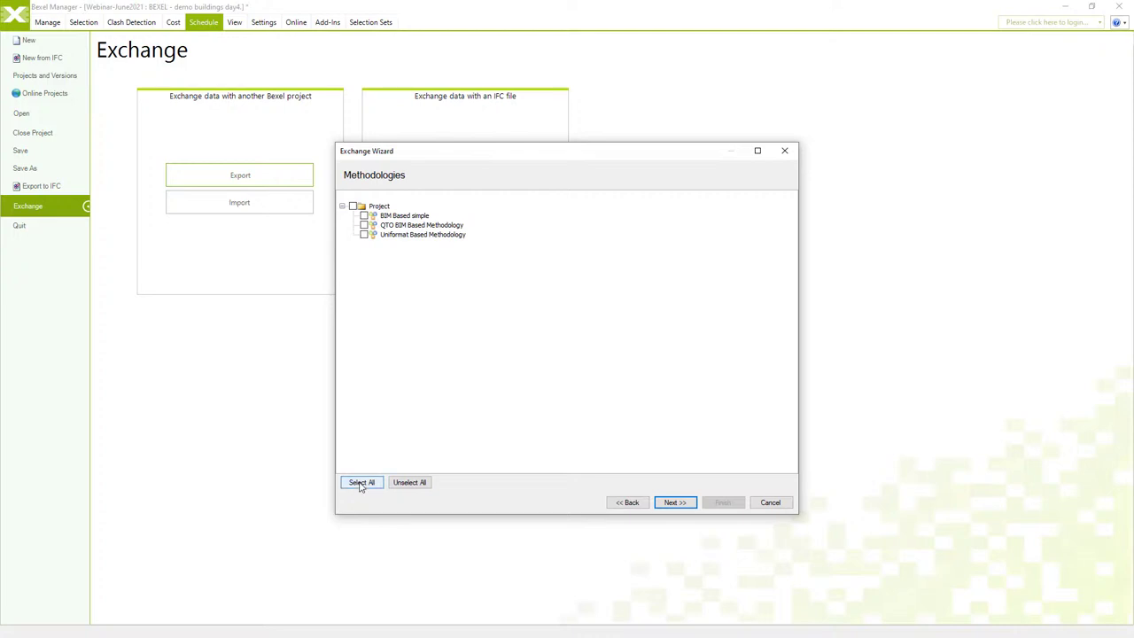
click(673, 502)
click(363, 483)
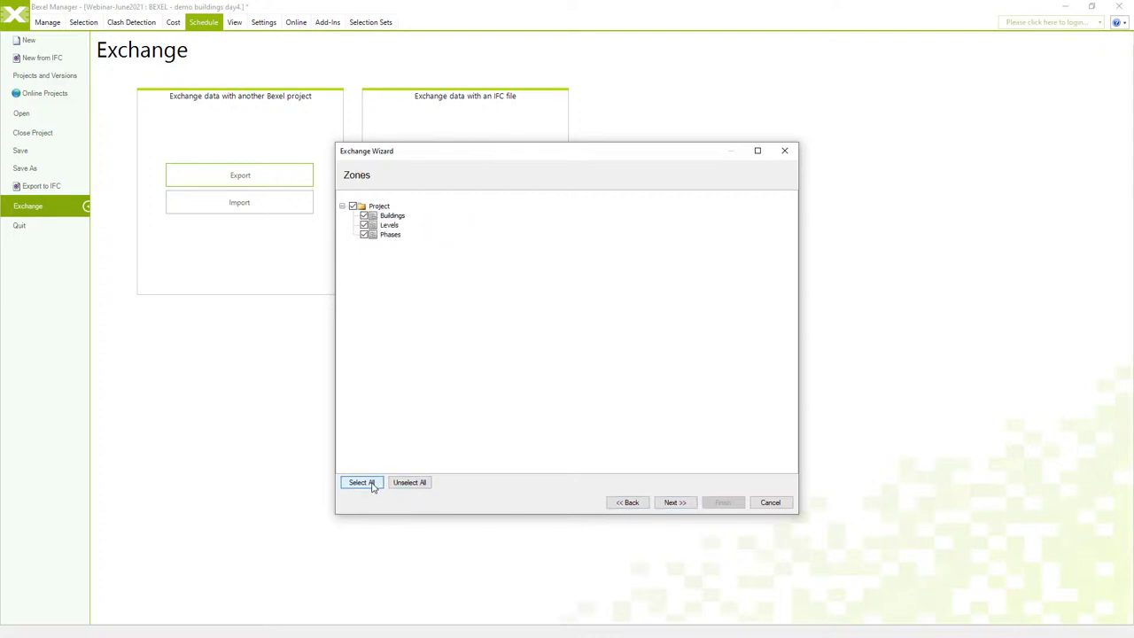
click(671, 503)
click(361, 483)
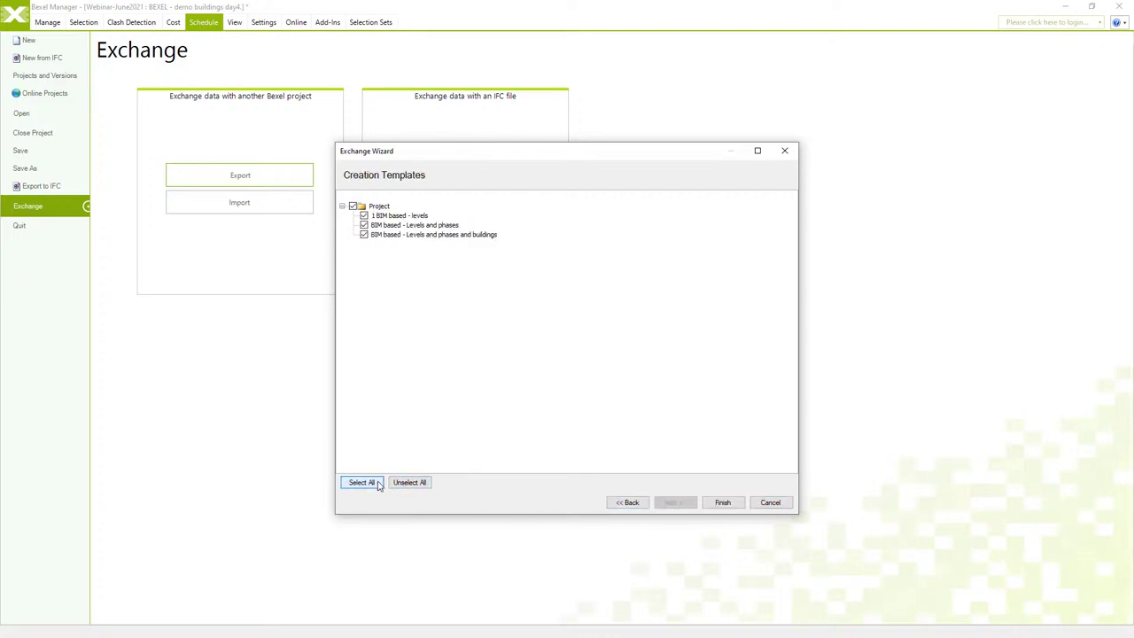
Finish the exchange export and save it in the IMPORT folder as the Bexel exchange file "Exchange methodology and zones".
click(722, 503)
click(100, 309)
text(Ex)
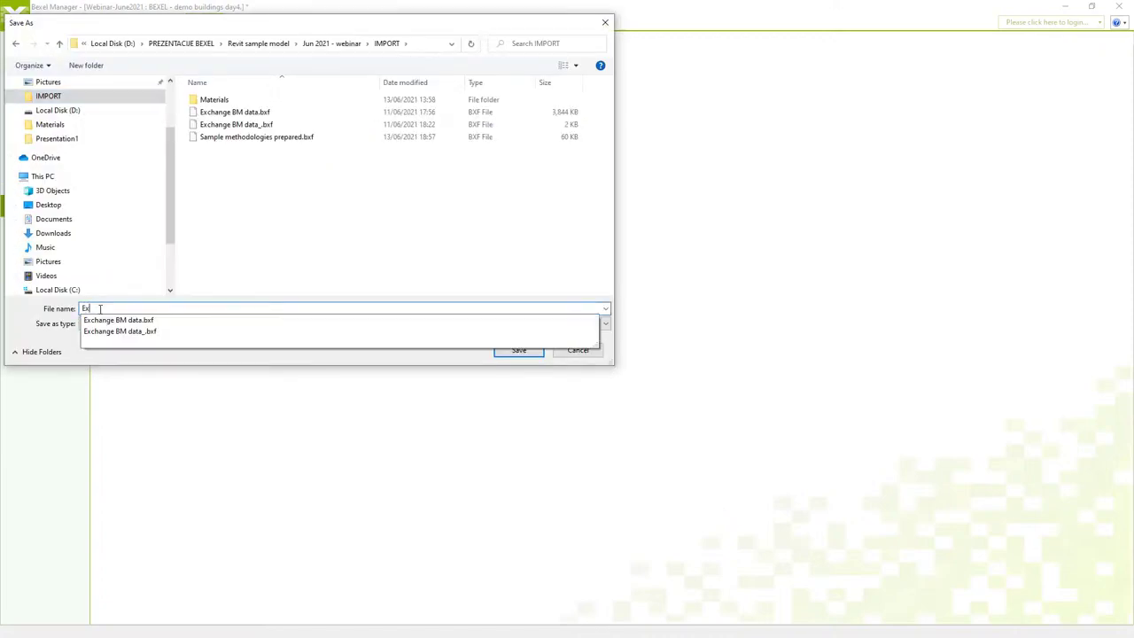
text(change methodol)
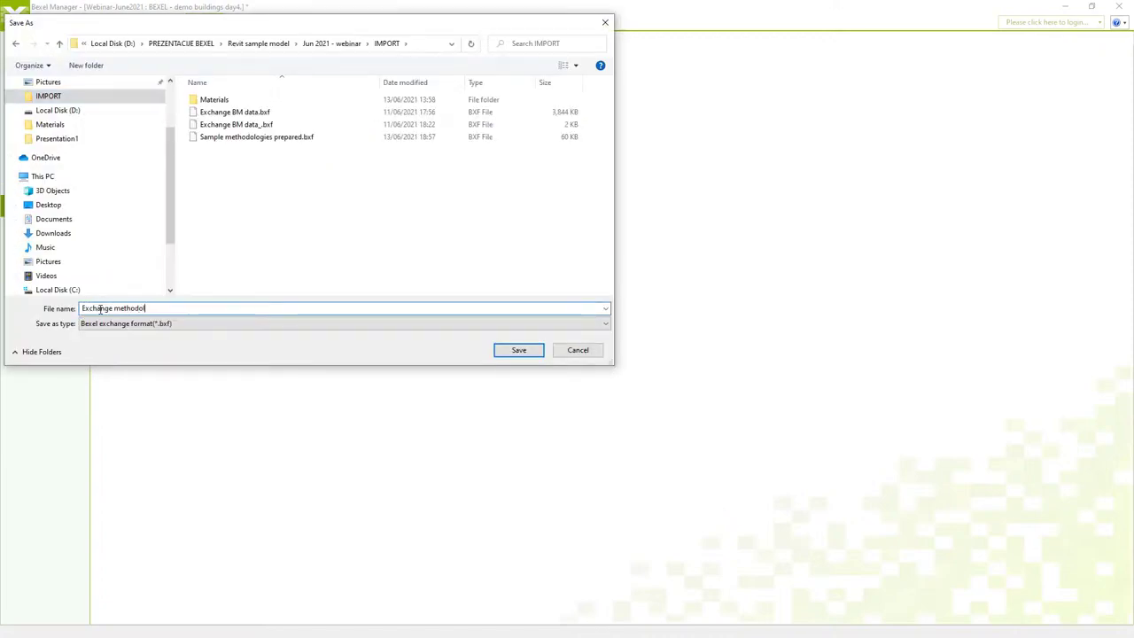
text(ogy and zones)
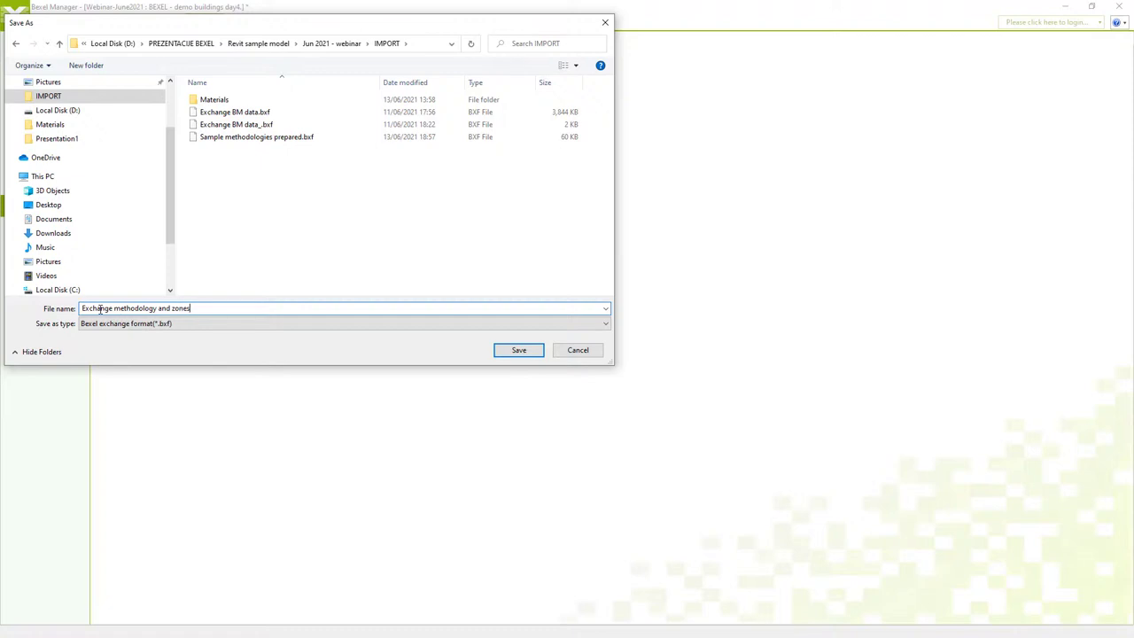
click(514, 351)
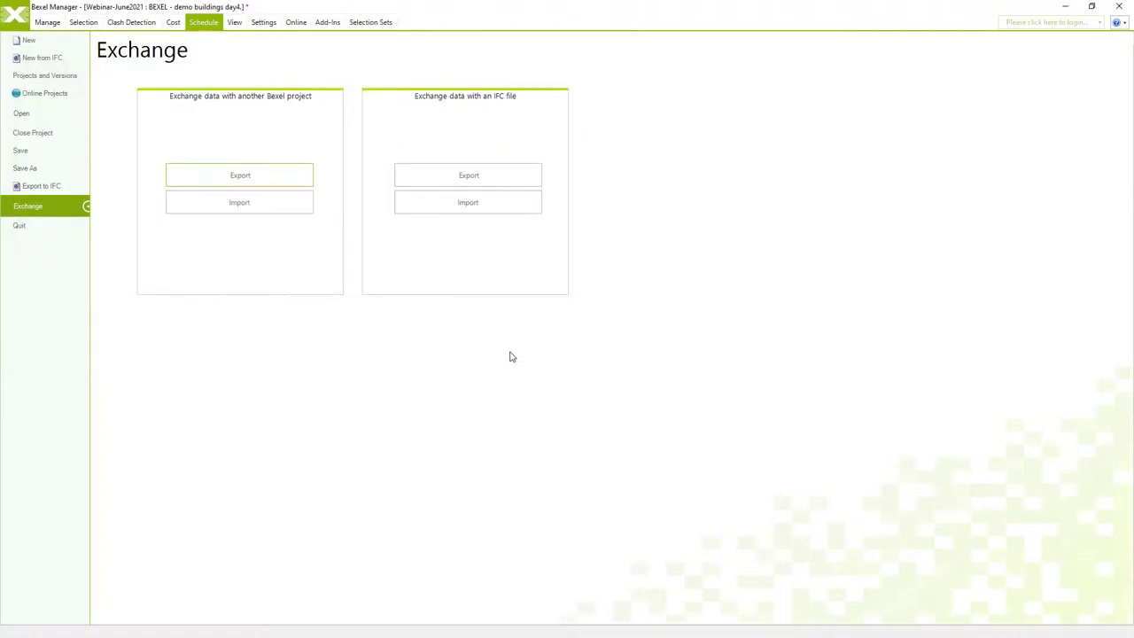
click(617, 379)
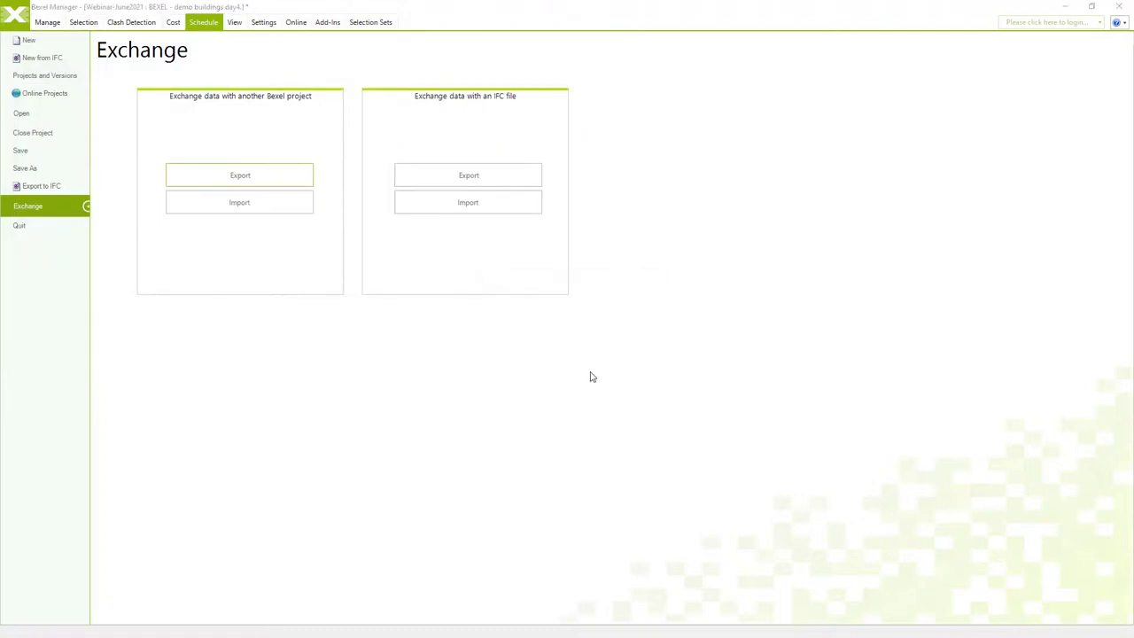
Review the IFC export options for version, element filter and schedules, and close the dialog without exporting.
click(63, 186)
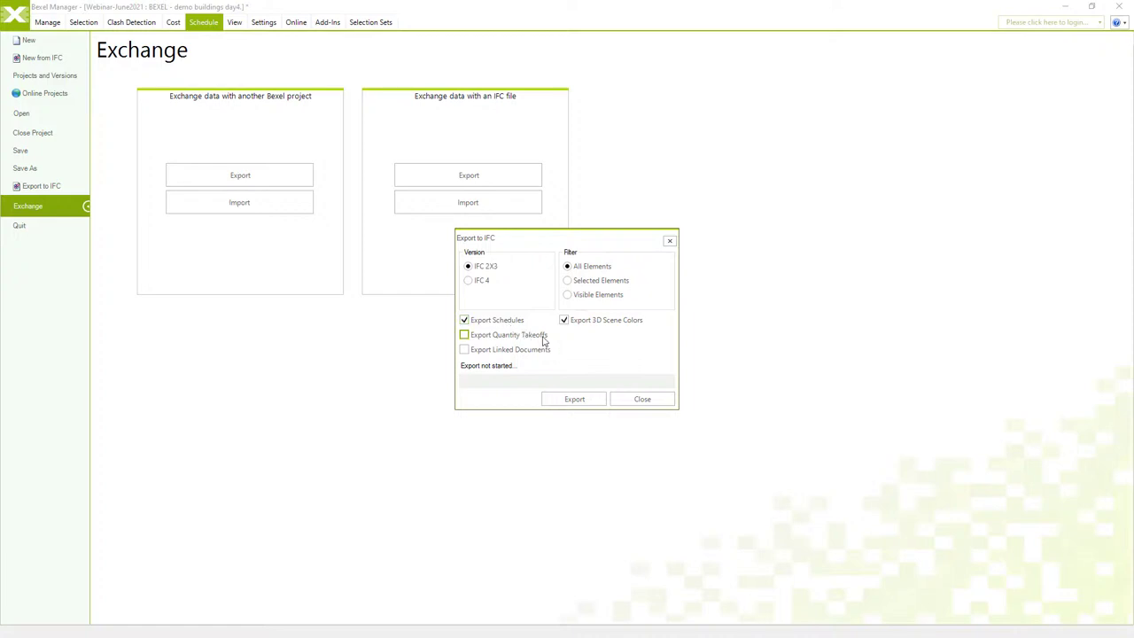
click(647, 402)
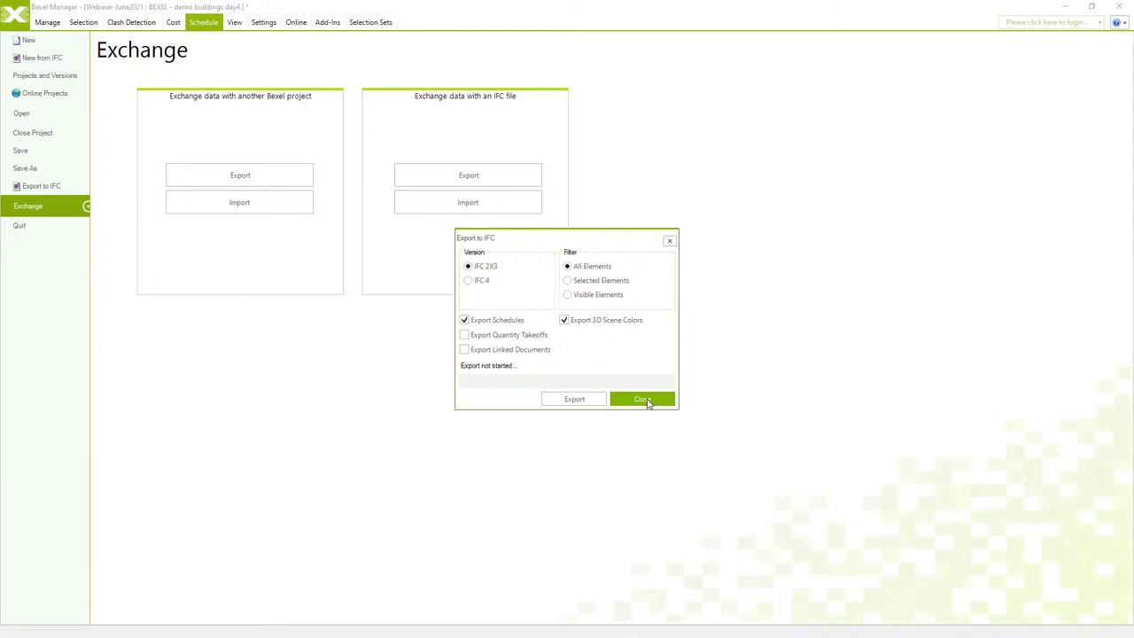
Switch to the "BX3 large quart BX3 - day4" project in a maximized window and check its Methodology Editor for existing methodologies.
click(647, 402)
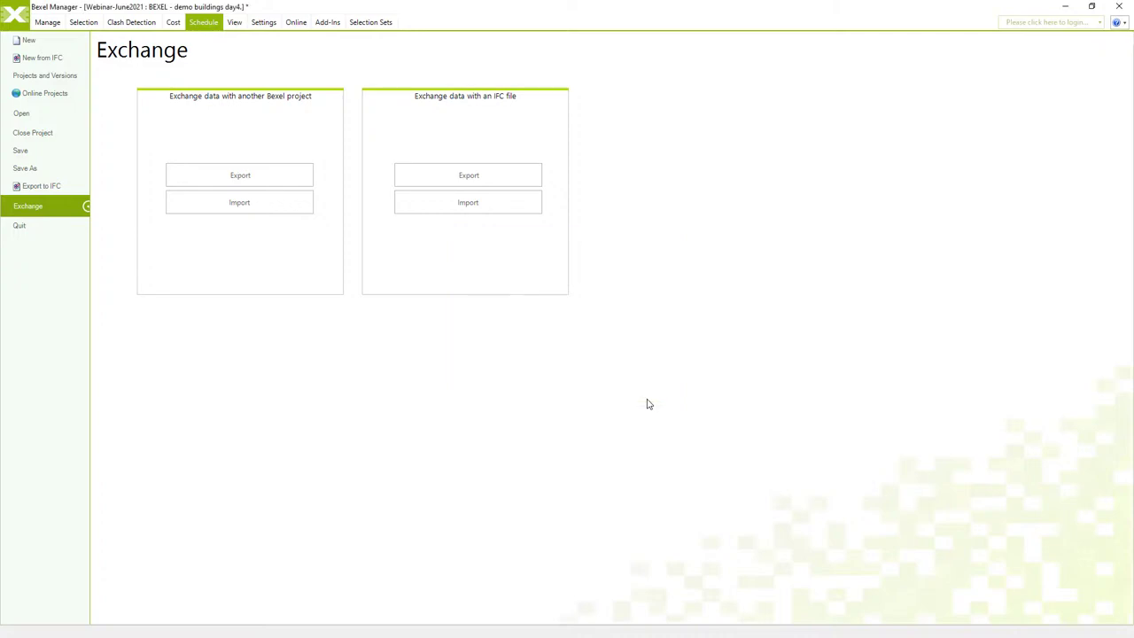
drag(0, 165, 665, 143)
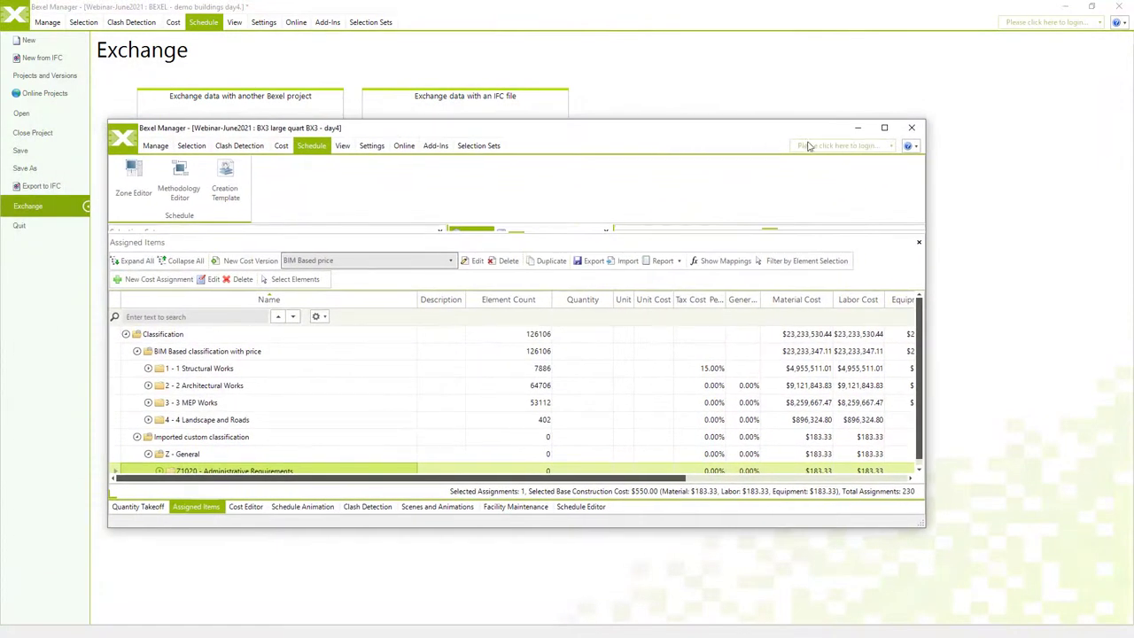
click(883, 128)
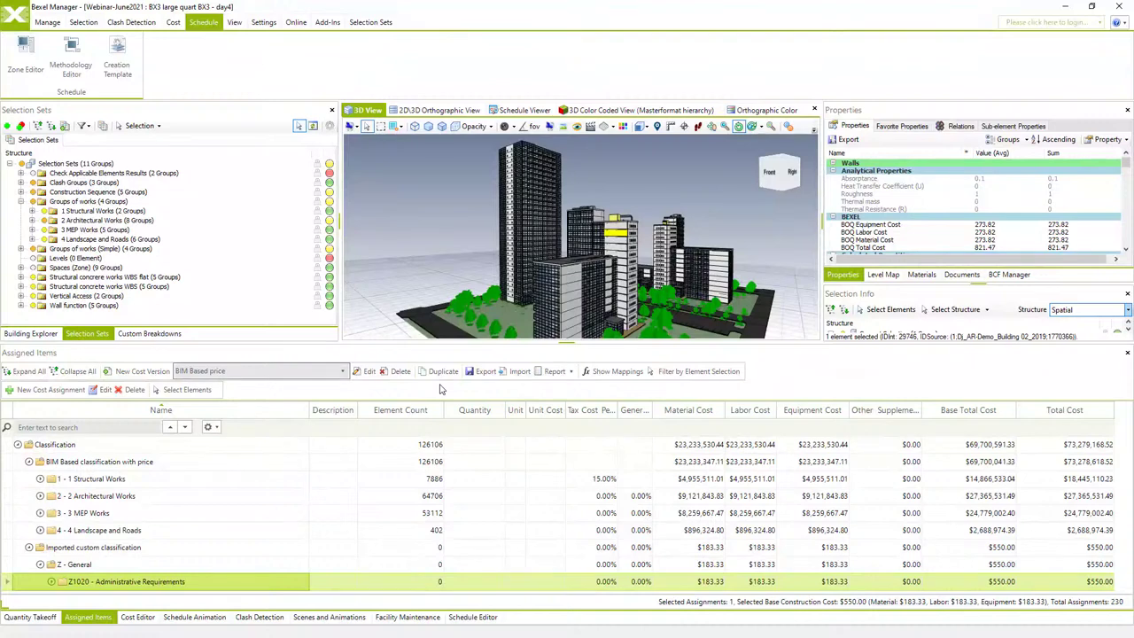
click(83, 76)
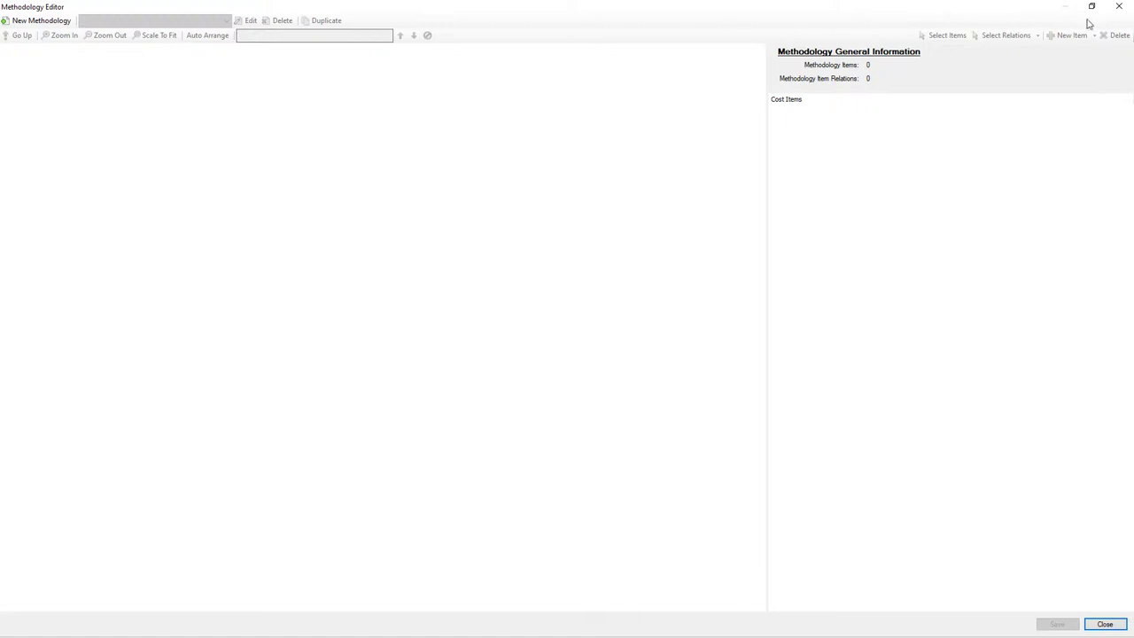
click(1119, 7)
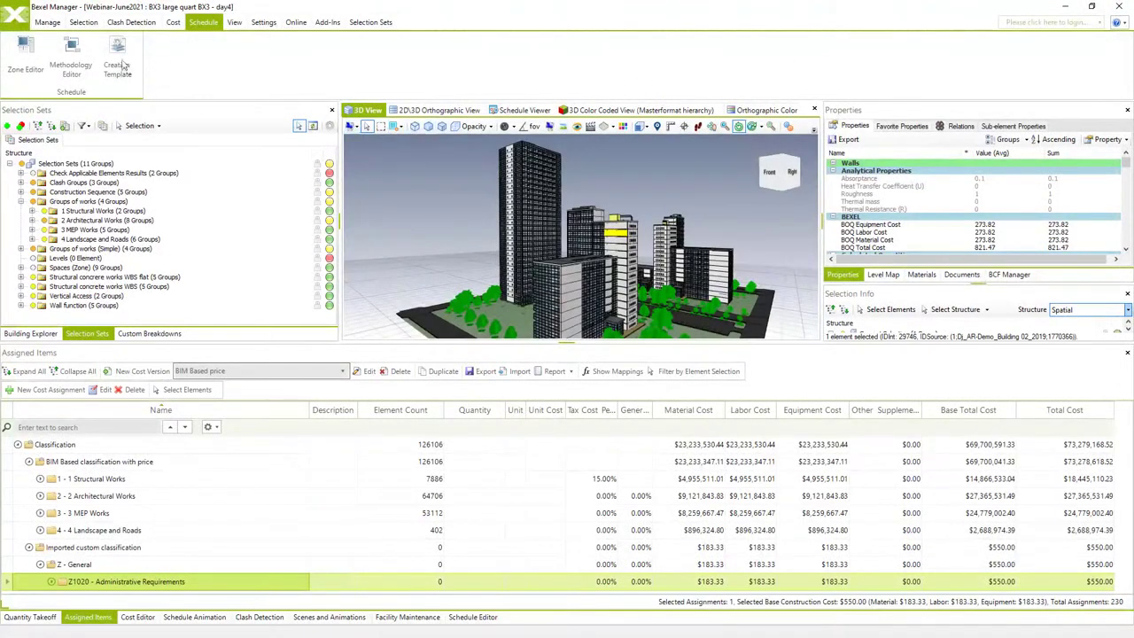
Import the methodologies, zones and creation templates from the exchange file "Exchange methodology and zones.bxf" in the IMPORT folder.
click(19, 24)
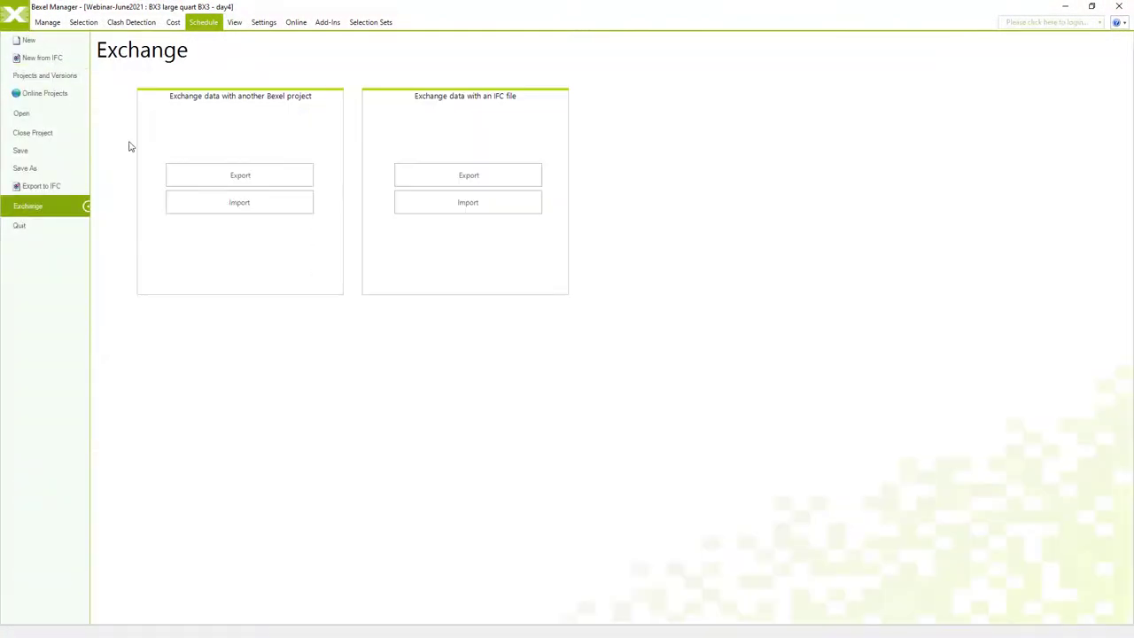
click(210, 204)
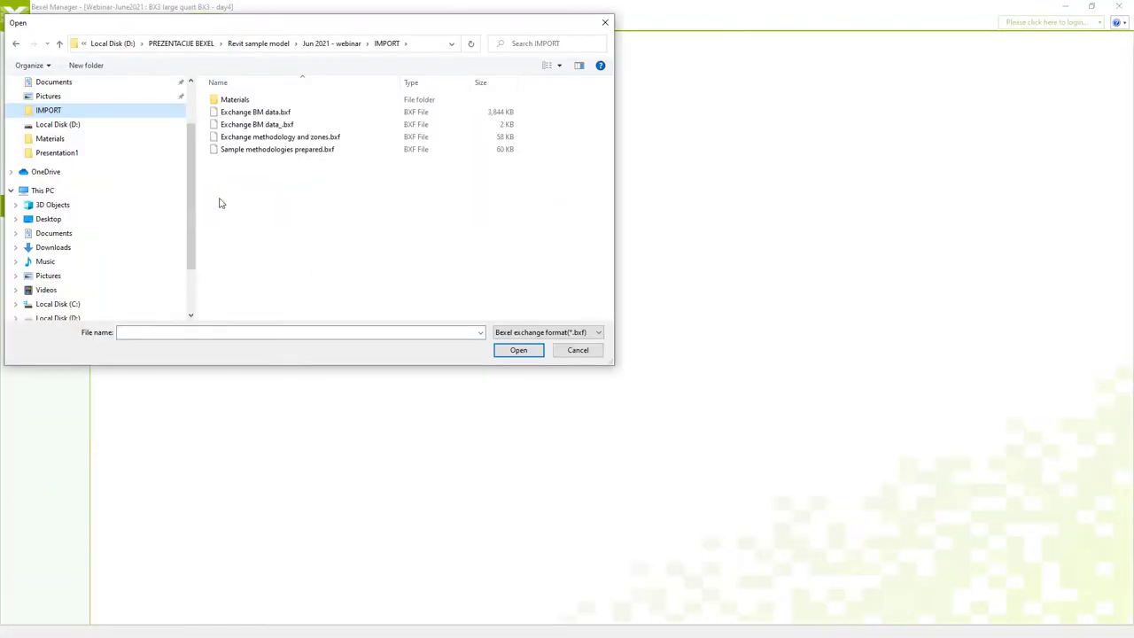
click(274, 140)
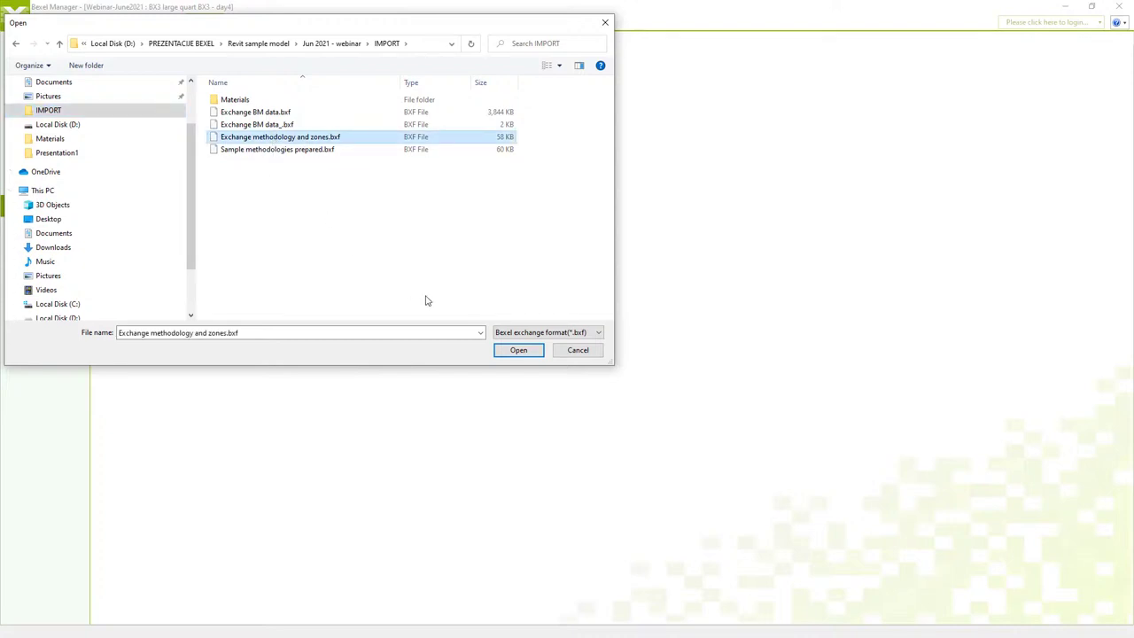
click(519, 350)
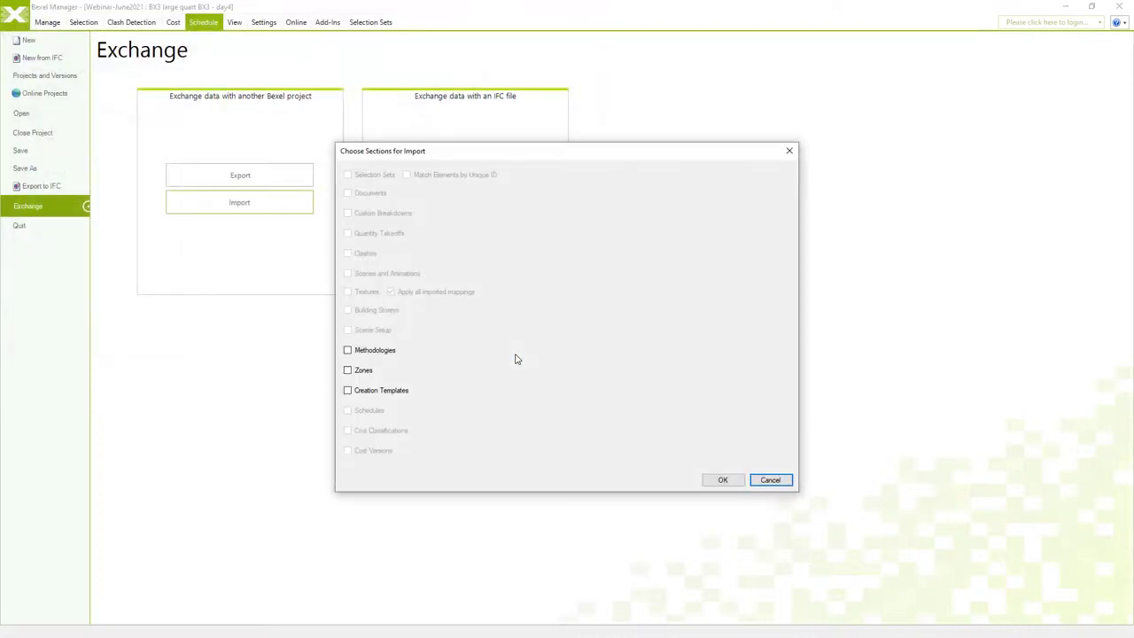
click(348, 351)
click(347, 390)
click(724, 481)
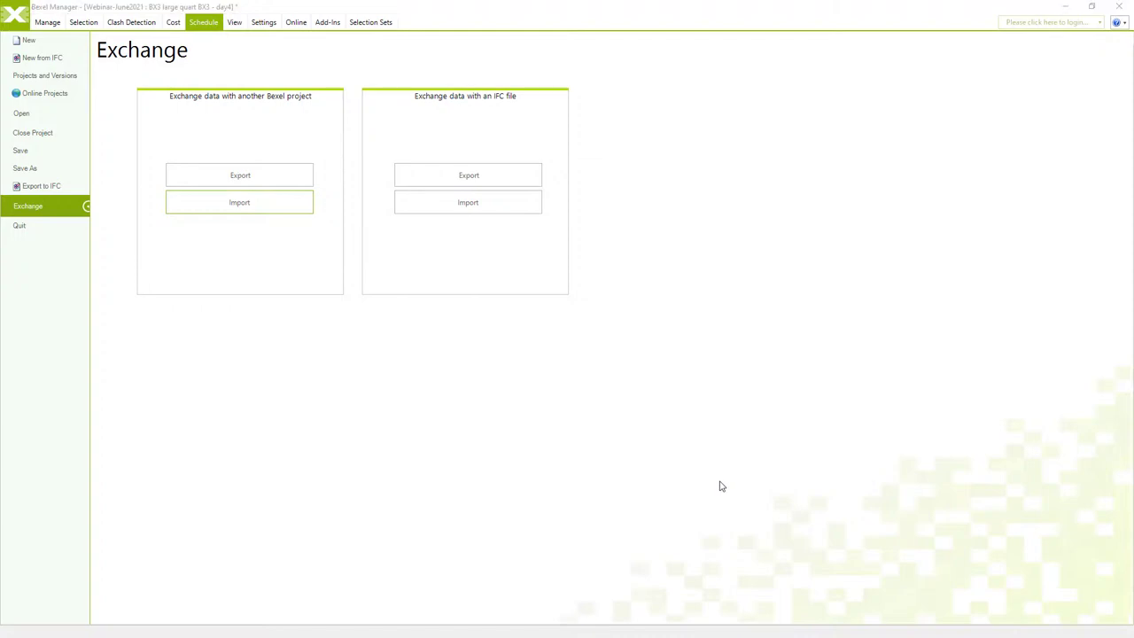
click(629, 381)
click(15, 19)
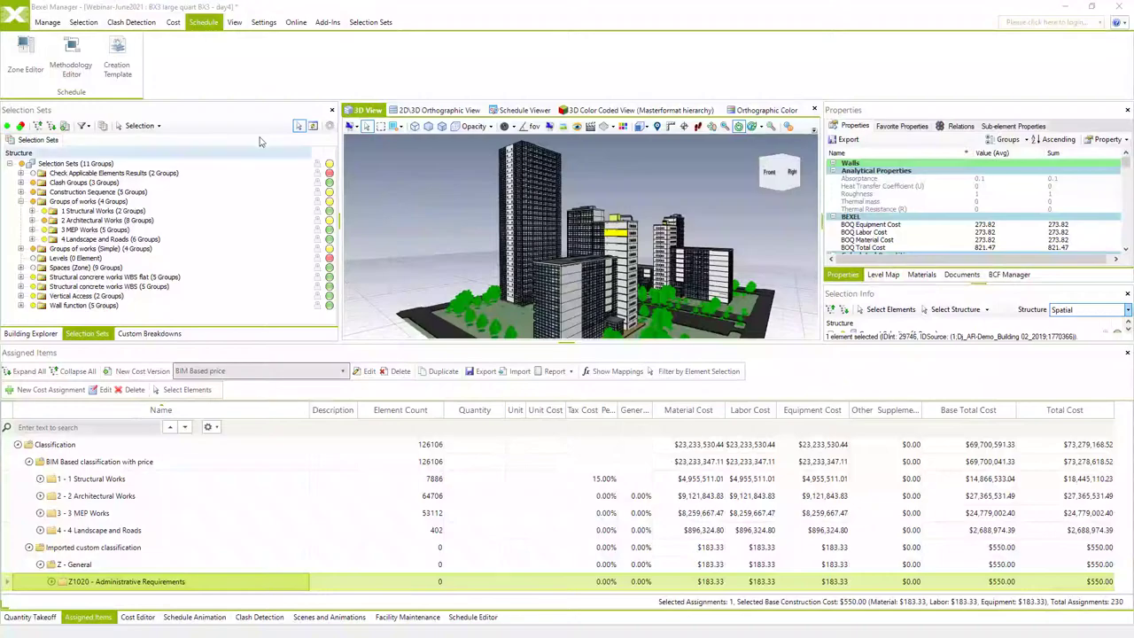
Review the imported BIM Based simple, QTO BIM Based and Uniformat Based methodologies in the Methodology Editor.
click(71, 57)
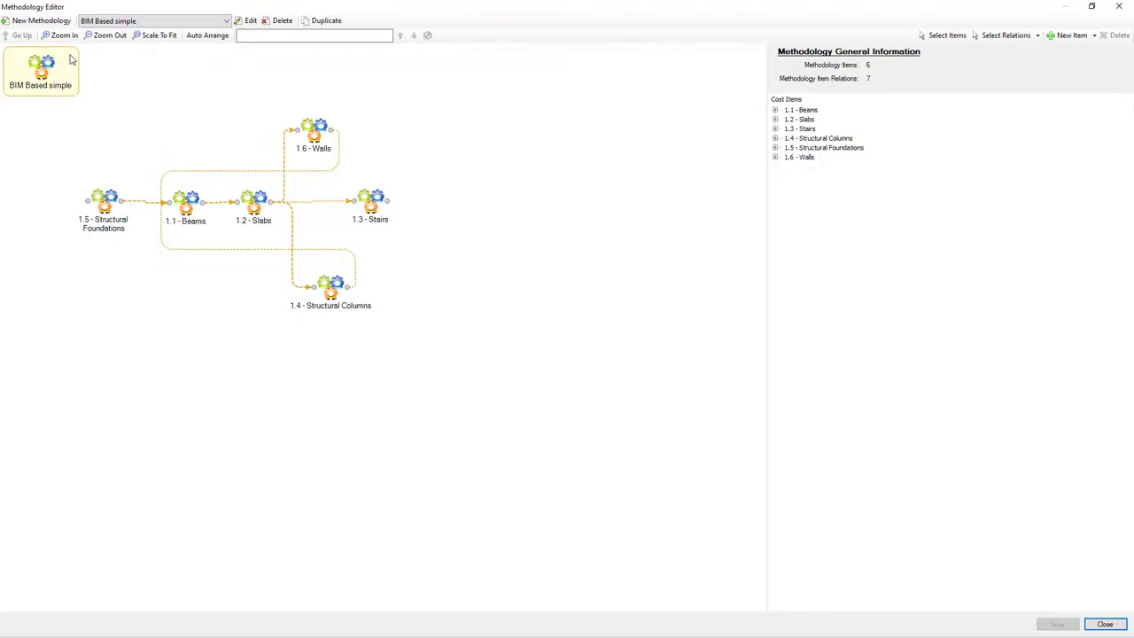
click(227, 20)
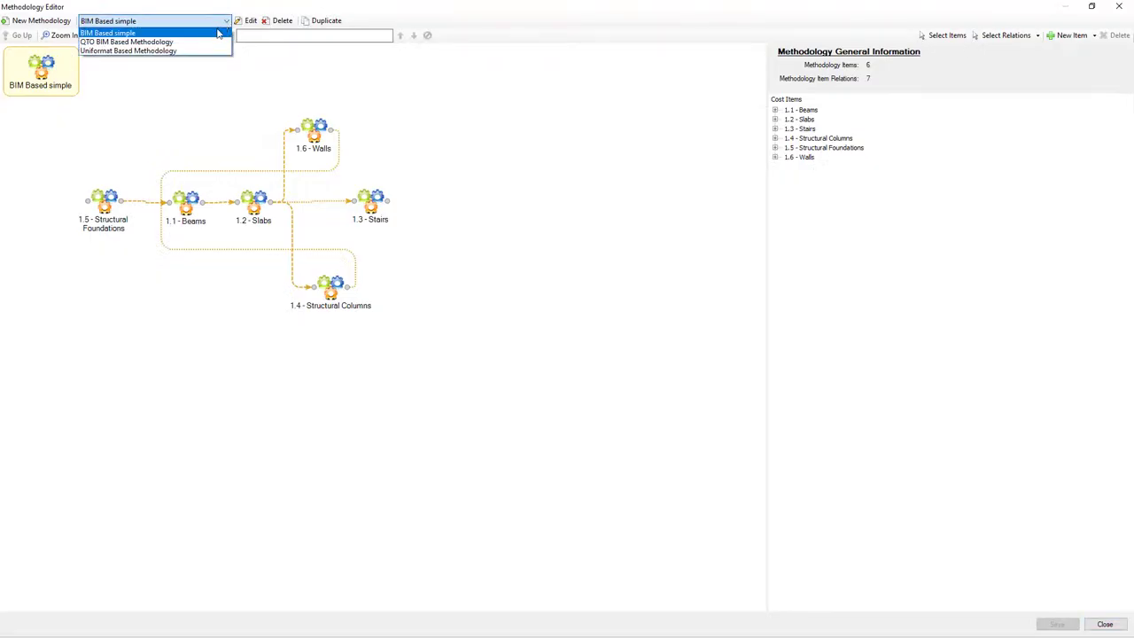
click(210, 42)
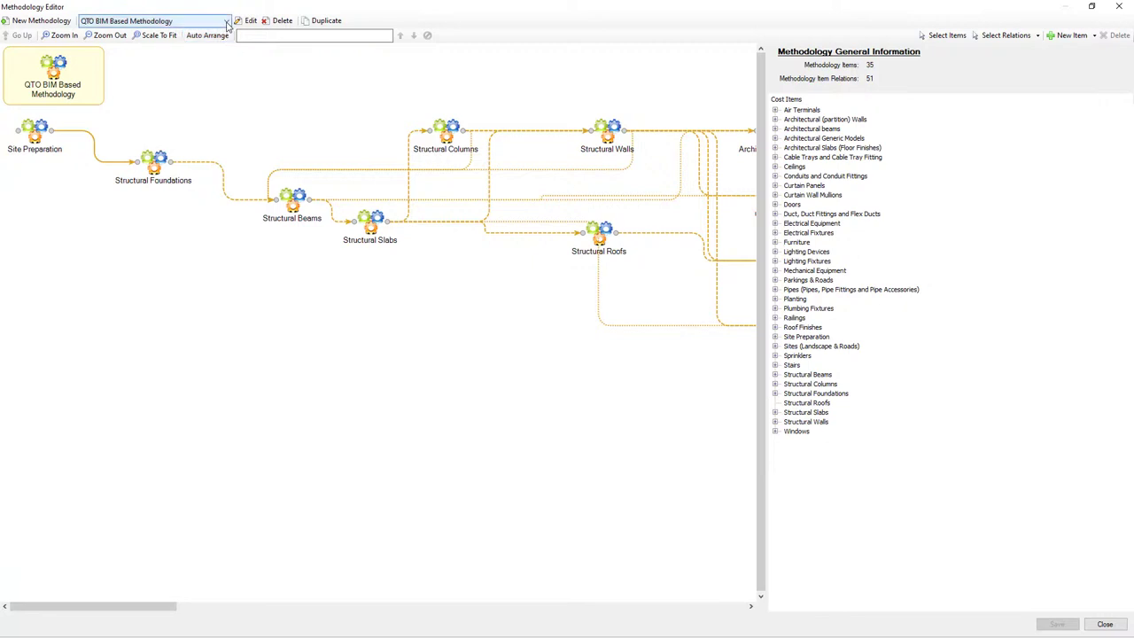
click(227, 21)
click(209, 50)
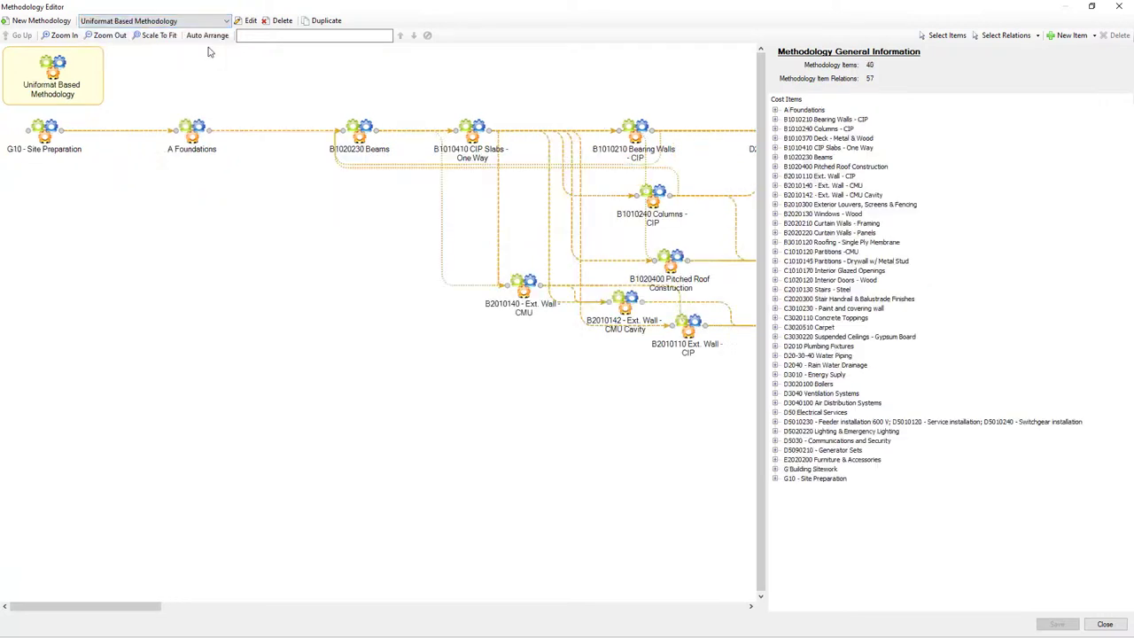
click(1118, 6)
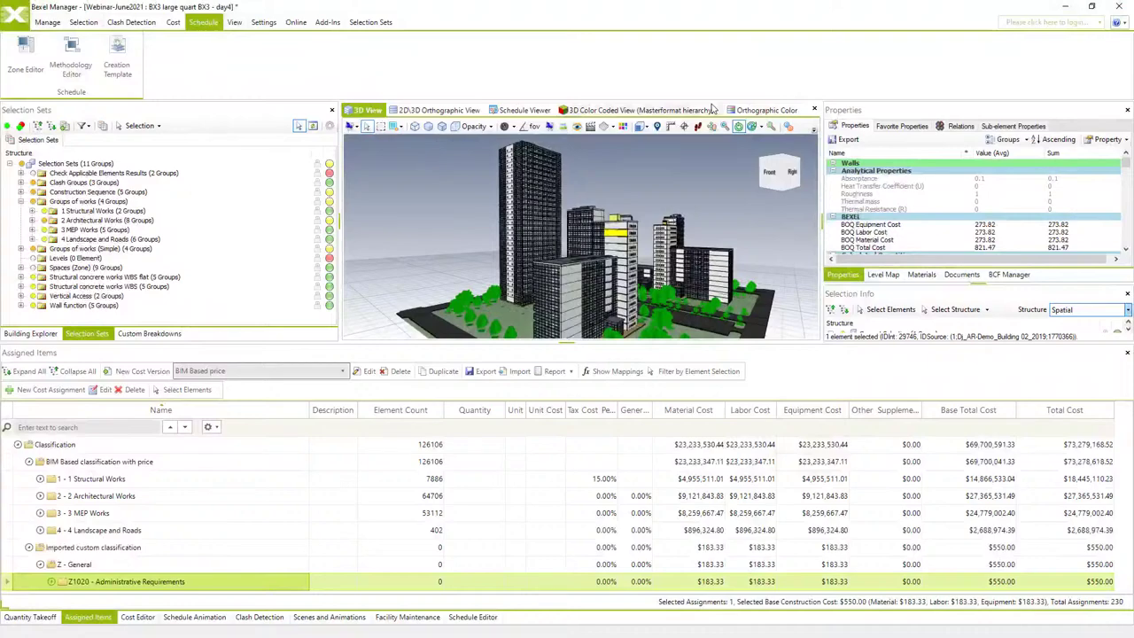
Review the Buildings, Levels and Phases zones in the Zone Editor.
click(26, 55)
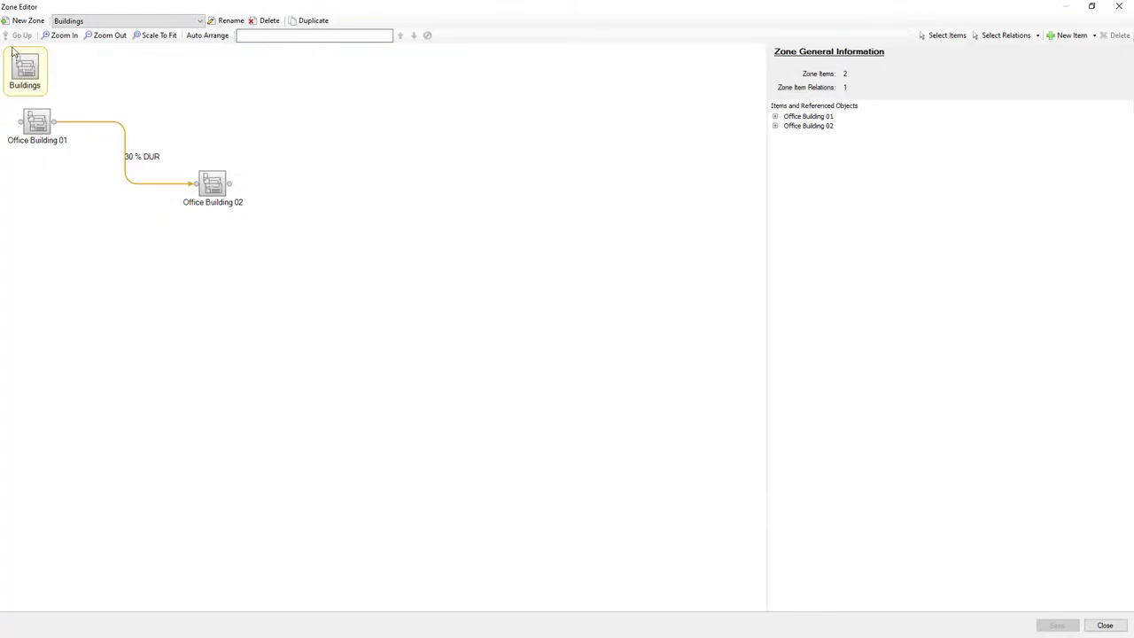
click(201, 20)
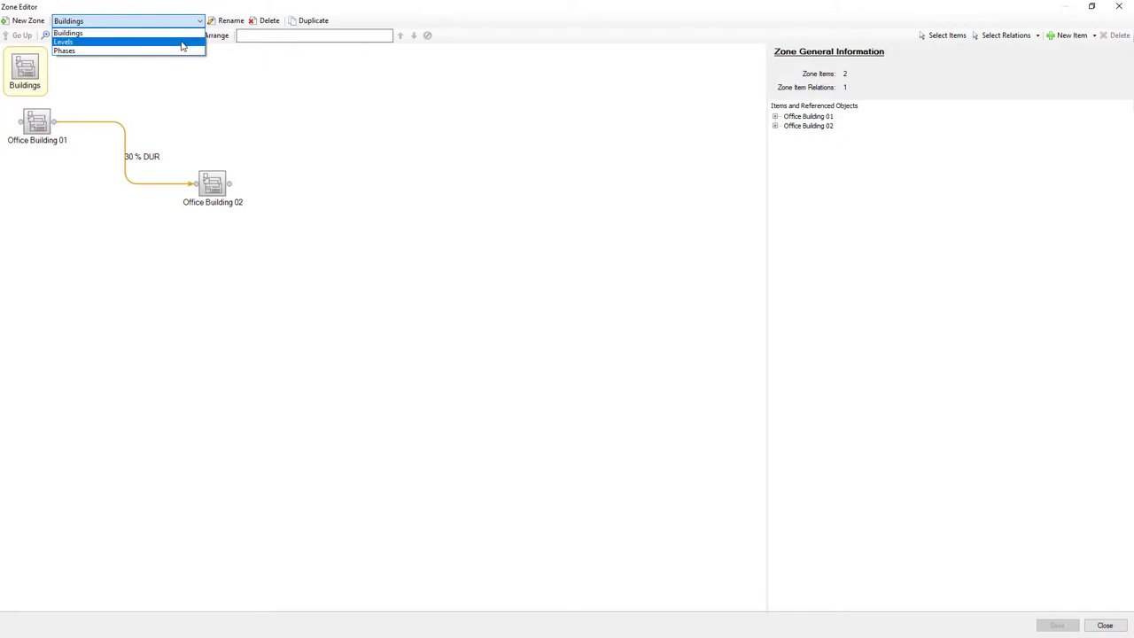
click(181, 44)
click(198, 23)
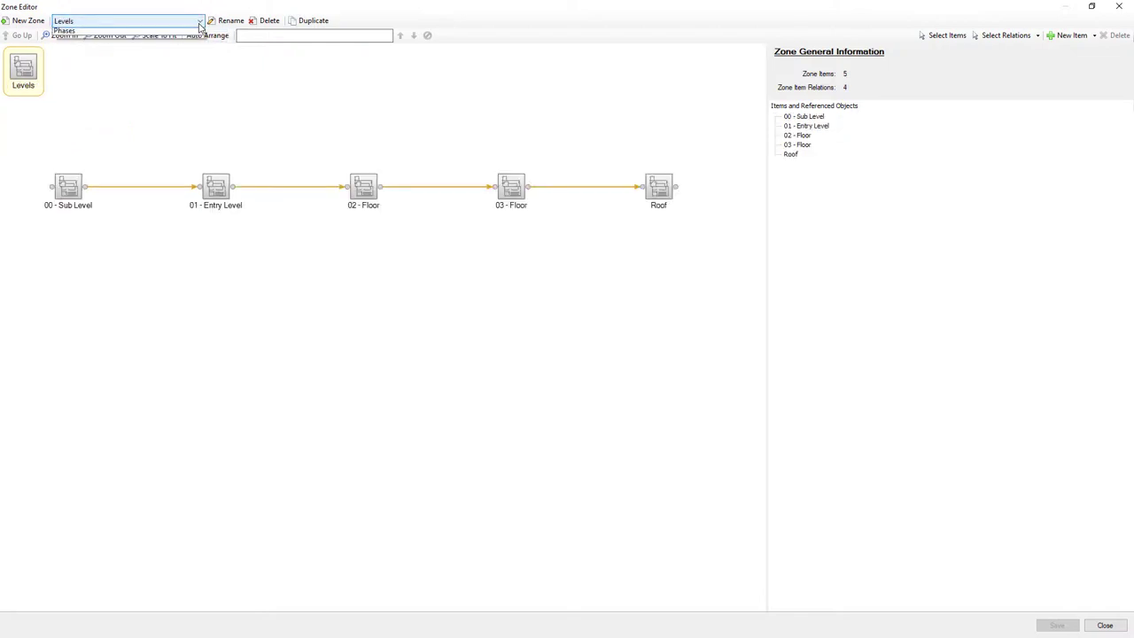
click(187, 51)
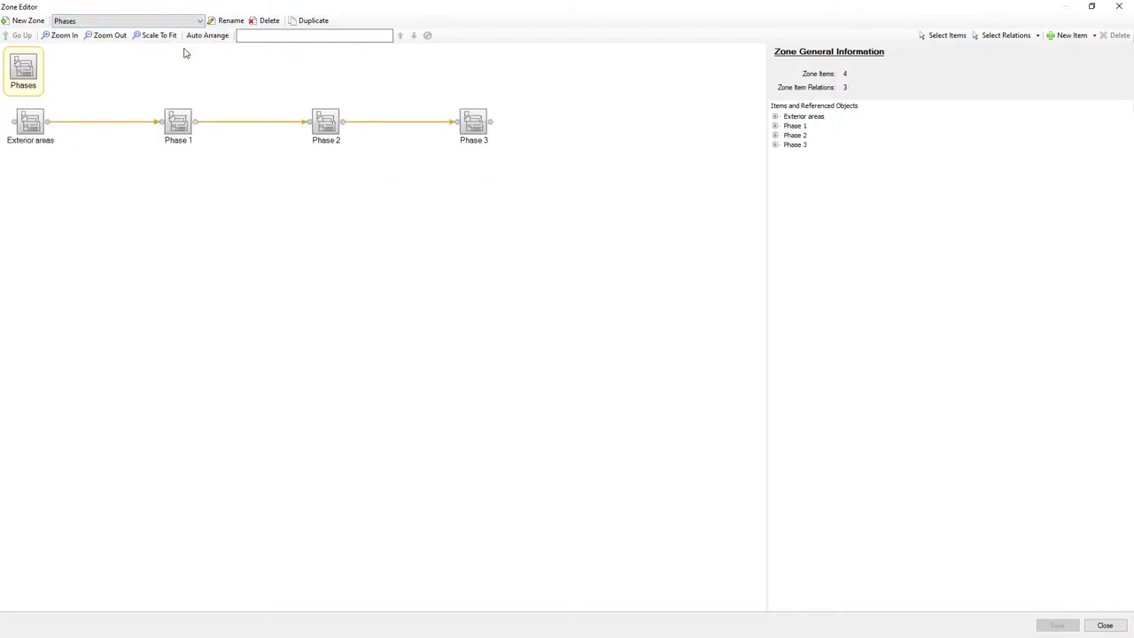
click(1118, 6)
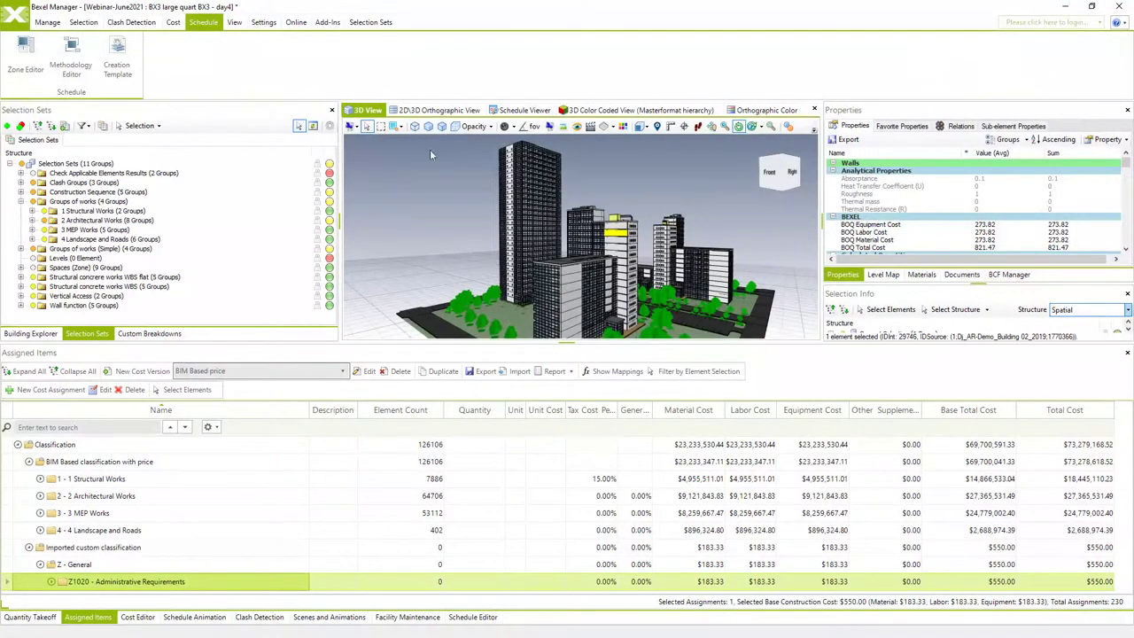
Hide all elements through the Building Explorer's spatial structure and expand the Tower Building's storeys.
click(56, 333)
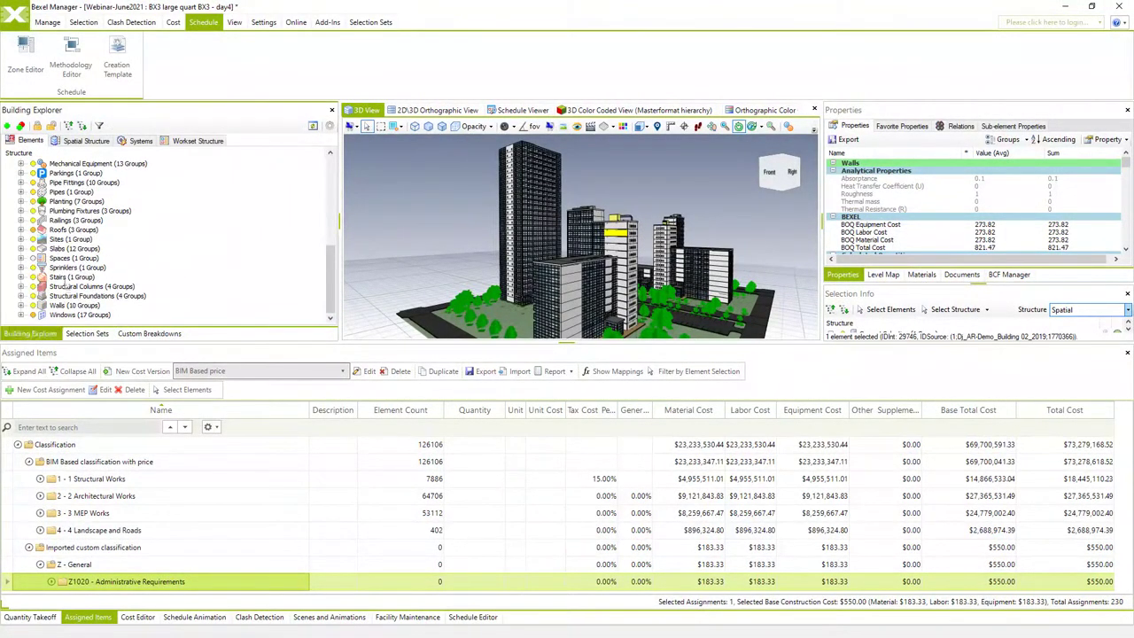
click(87, 143)
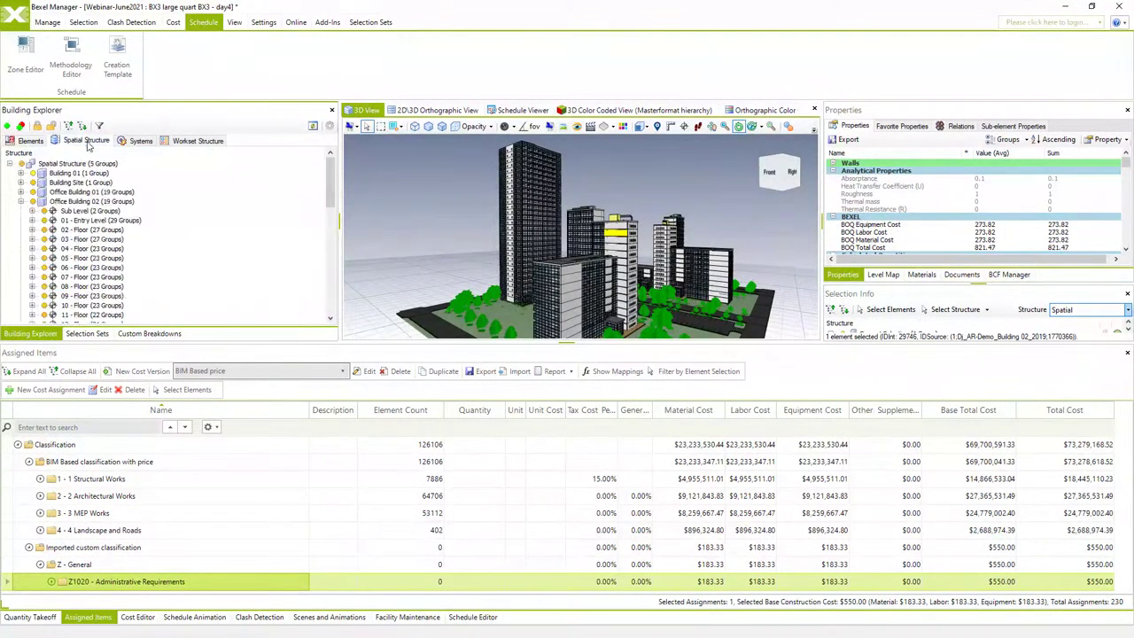
click(21, 201)
click(22, 163)
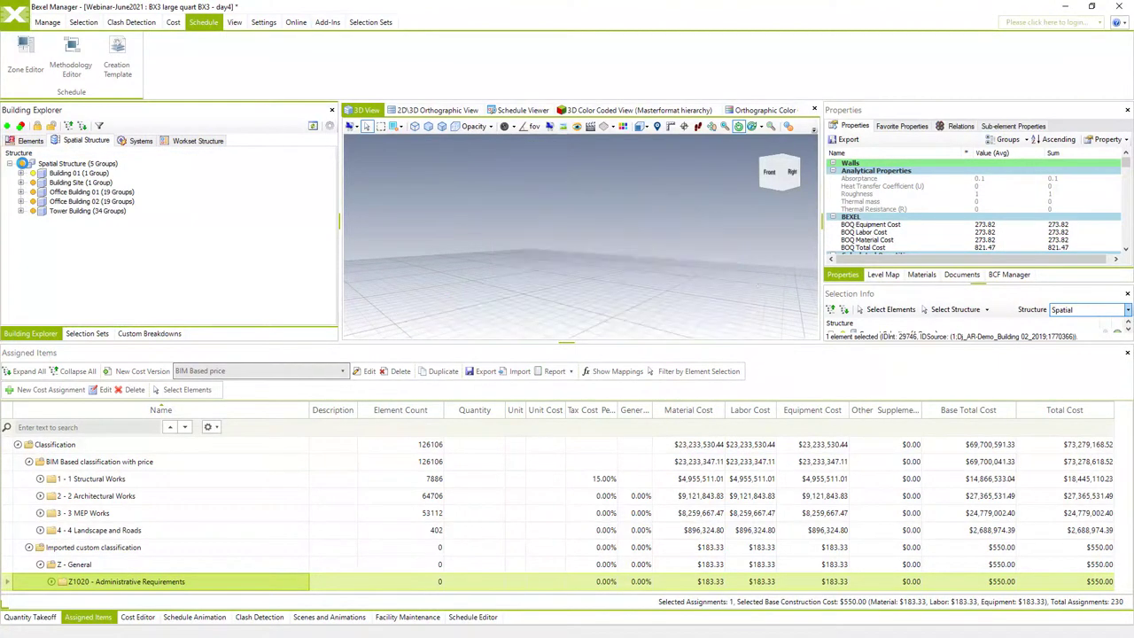
click(21, 212)
Show and hide the Tower Building's Sub Level and both 01 - Entry Level storeys to examine their assigned elements.
click(42, 221)
click(42, 221)
click(42, 229)
click(42, 230)
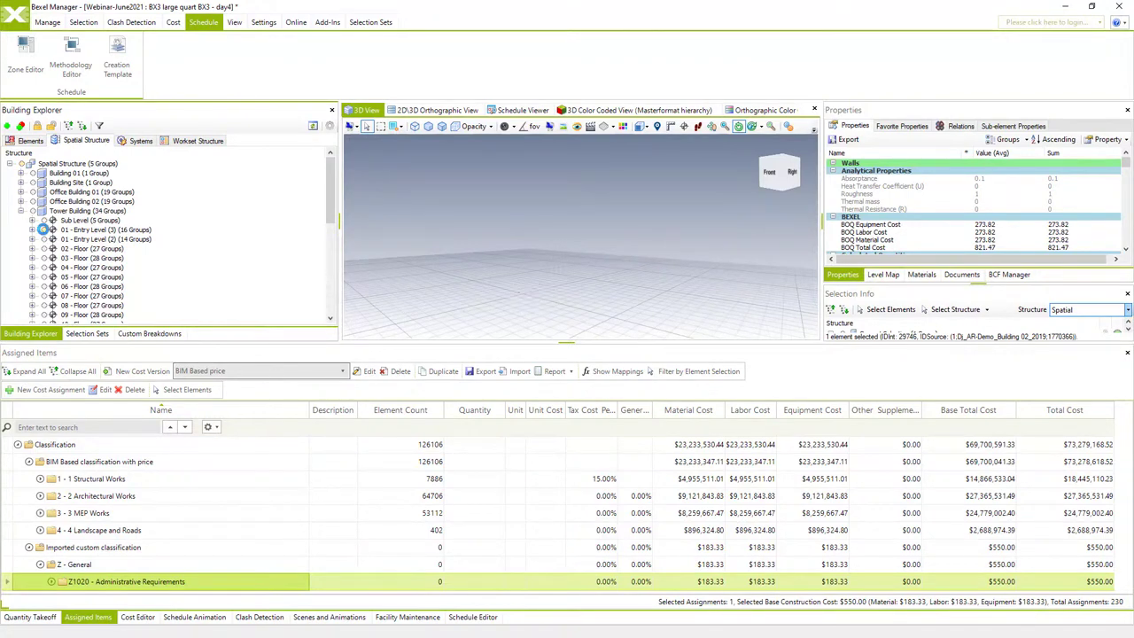
click(43, 239)
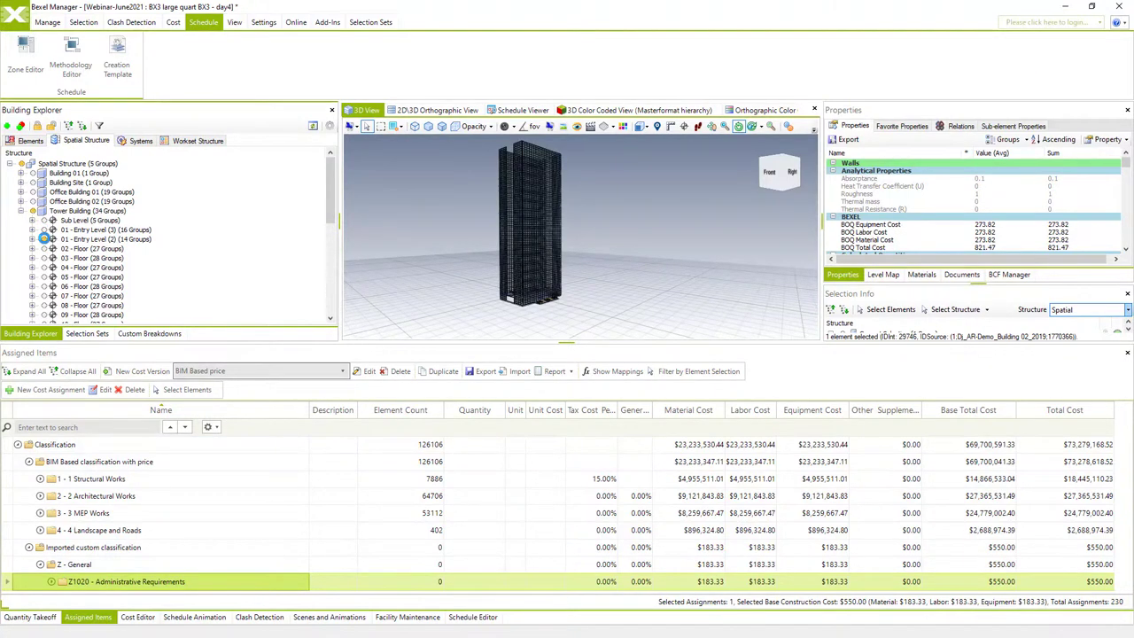
click(42, 239)
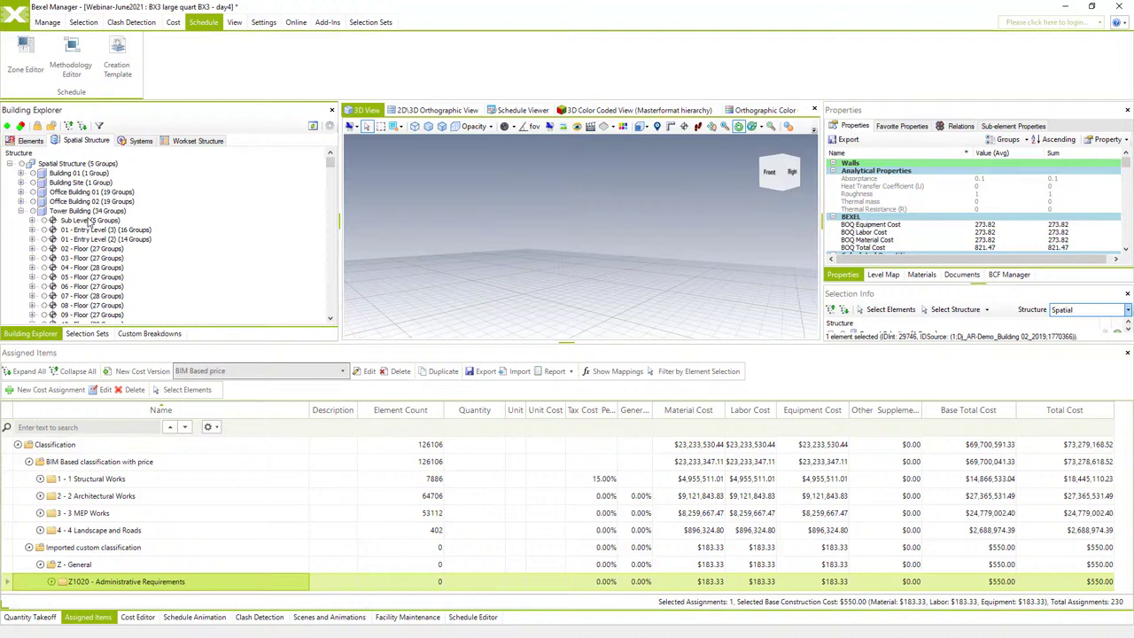
Select the Curtain Panels and Curtain Wall Mullions categories in the element structure and make them visible.
click(32, 142)
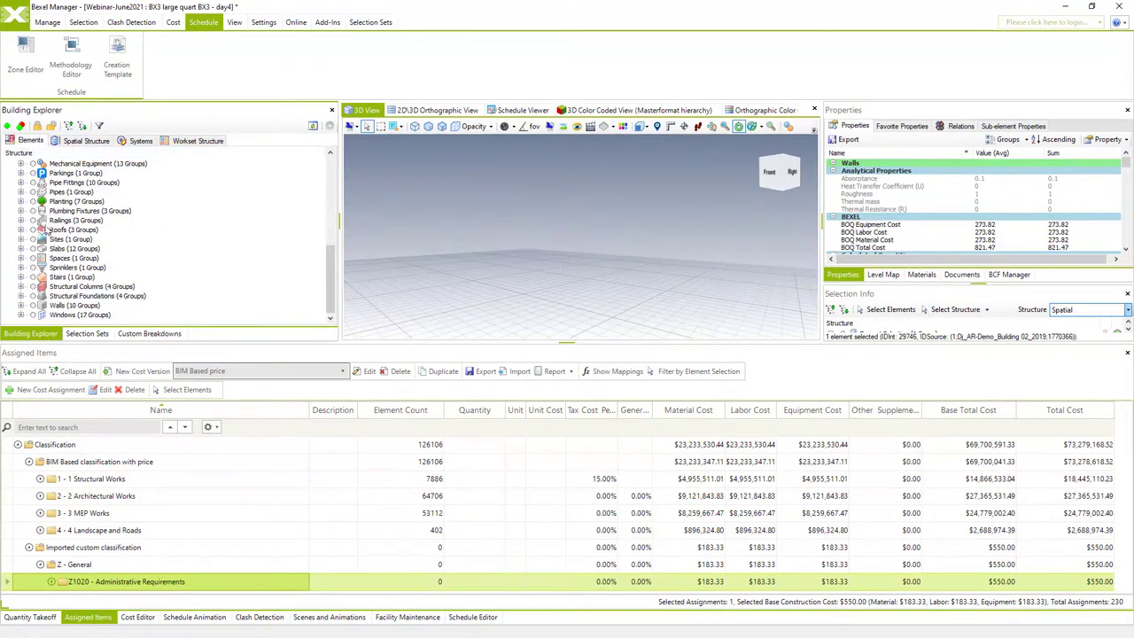
scroll(46, 229, up, 4)
scroll(45, 243, up, 4)
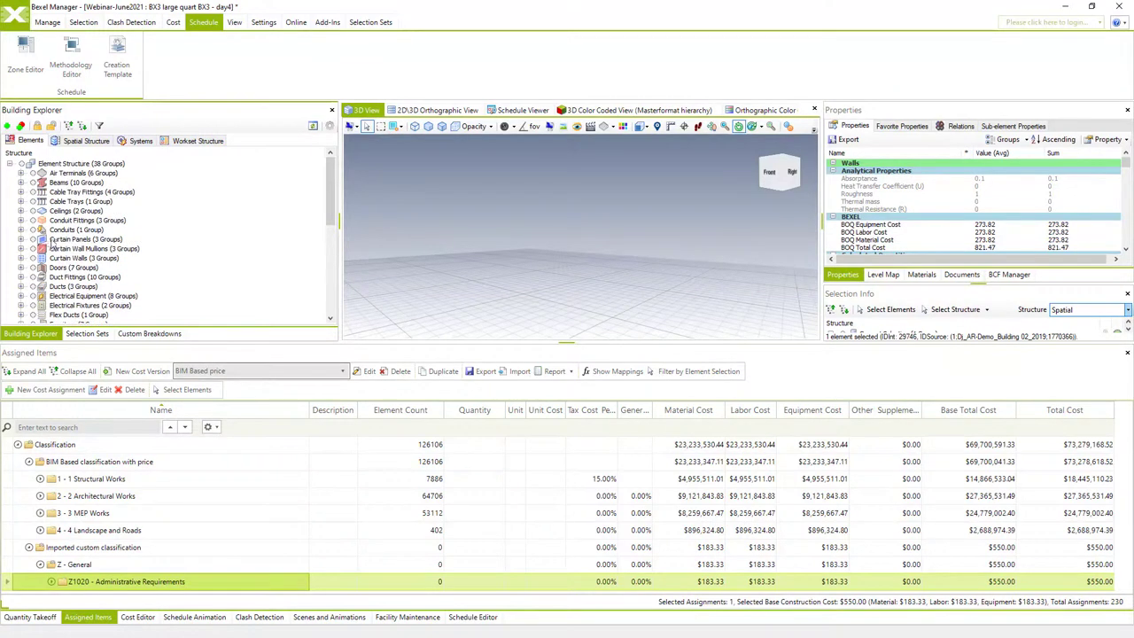
click(64, 240)
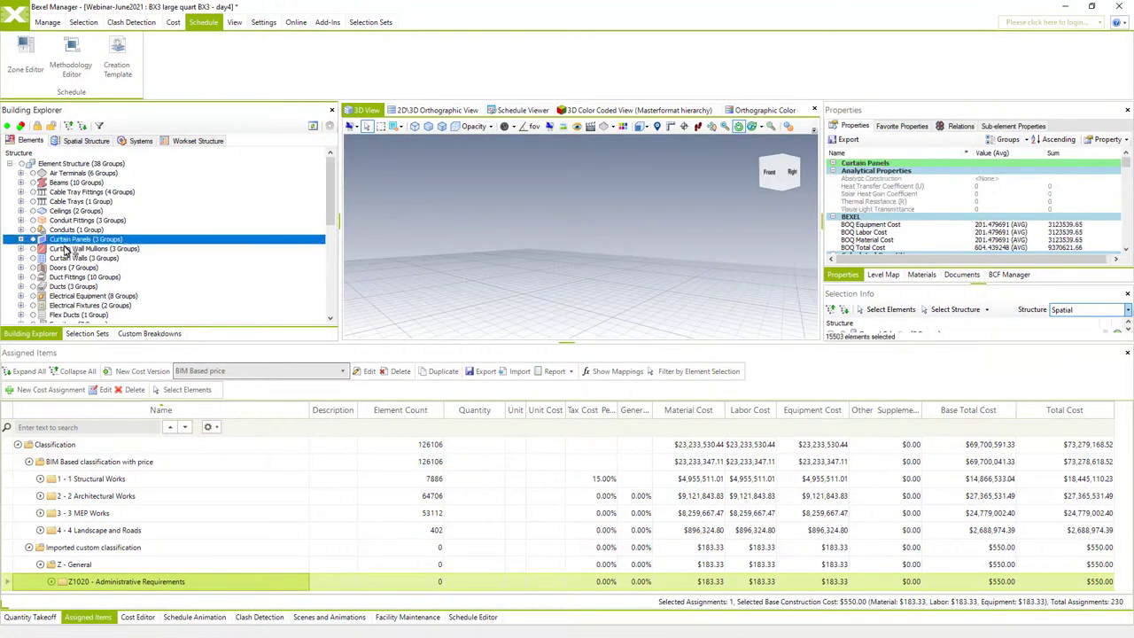
ctrl+click(62, 249)
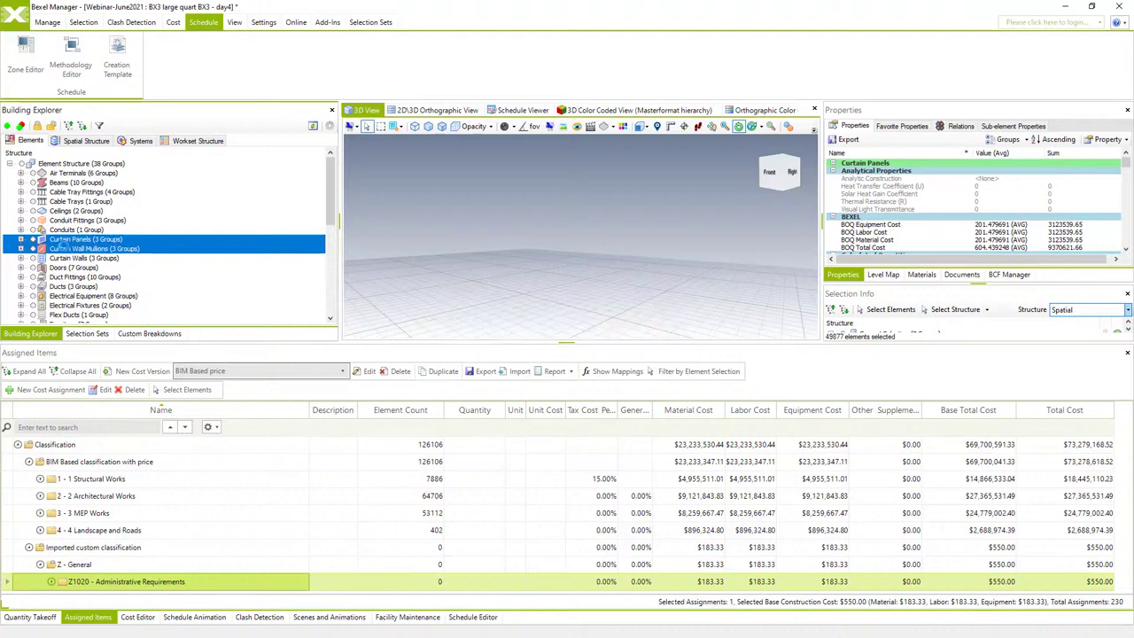
click(33, 249)
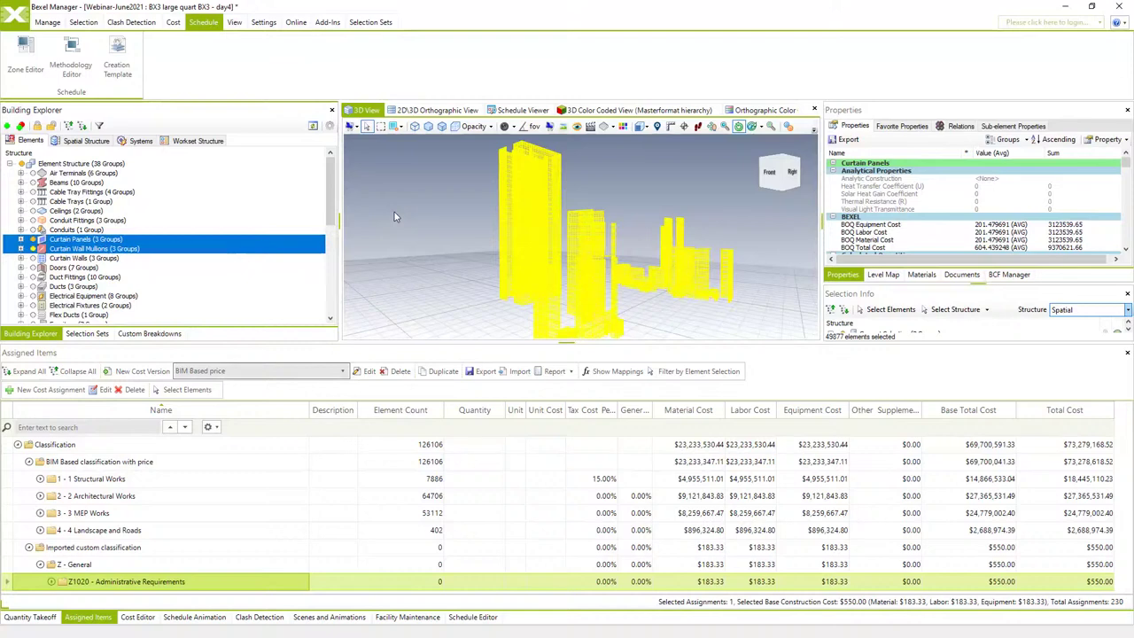
Auto-distribute the selected curtain panels and mullions through the storeys based on their position.
click(47, 22)
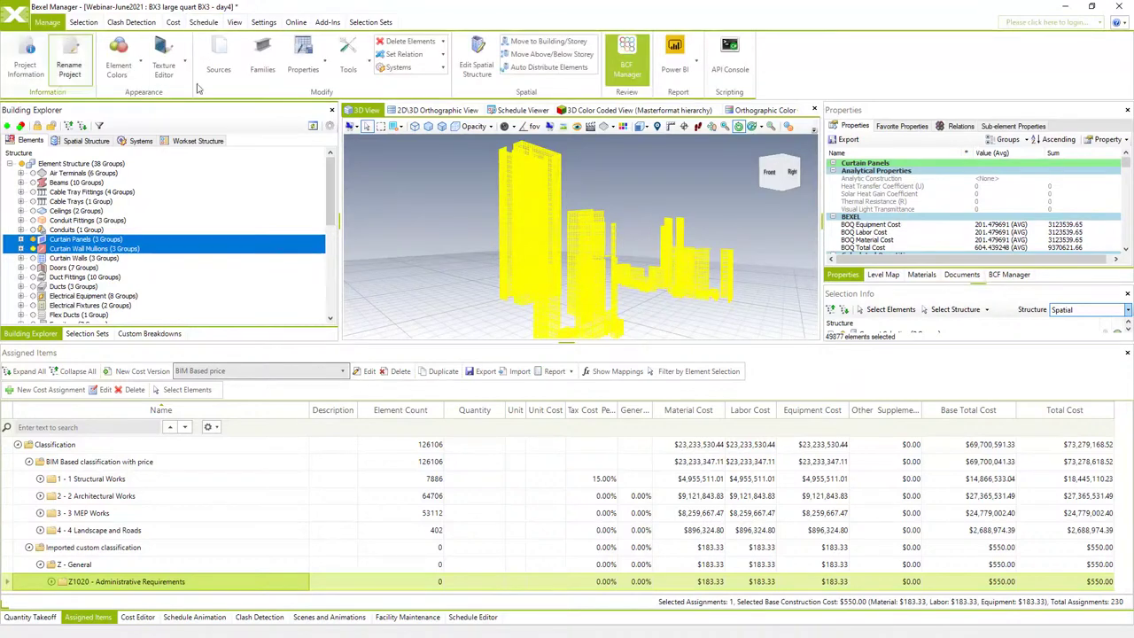
click(546, 68)
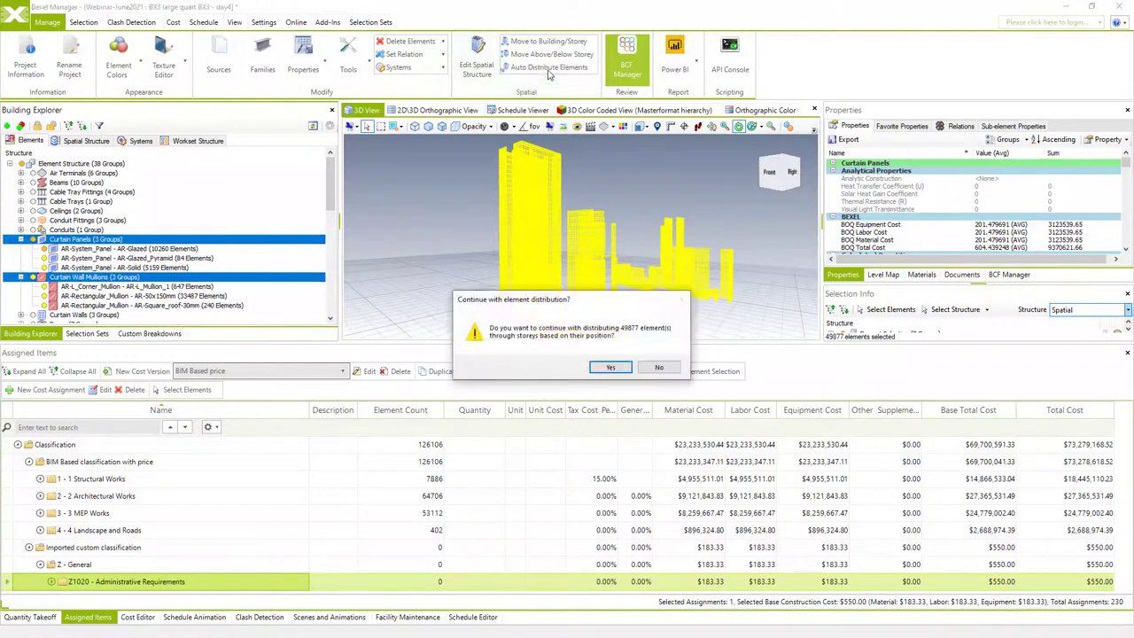
click(613, 368)
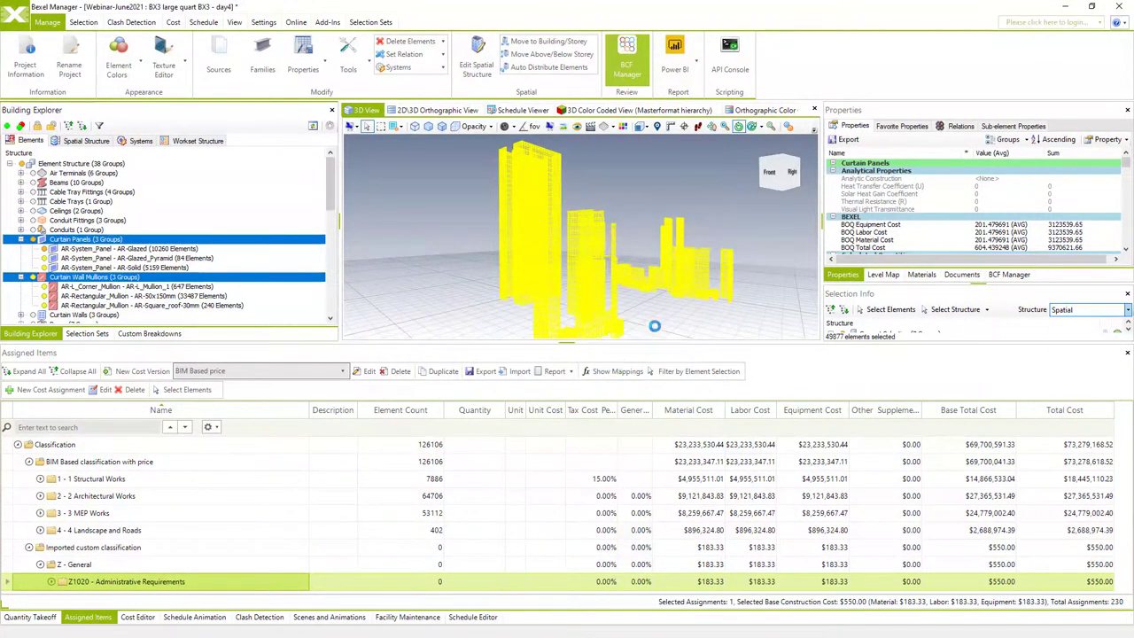
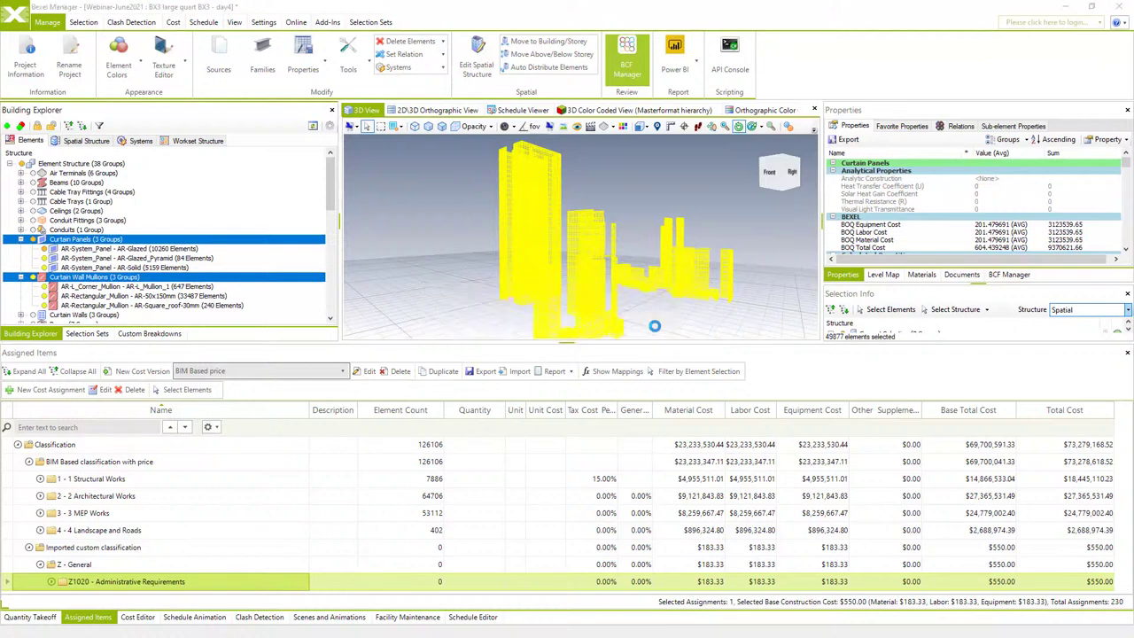
Collapse Office Building 01 and Office Building 02 in the spatial structure to reach the Tower Building's storeys.
click(87, 141)
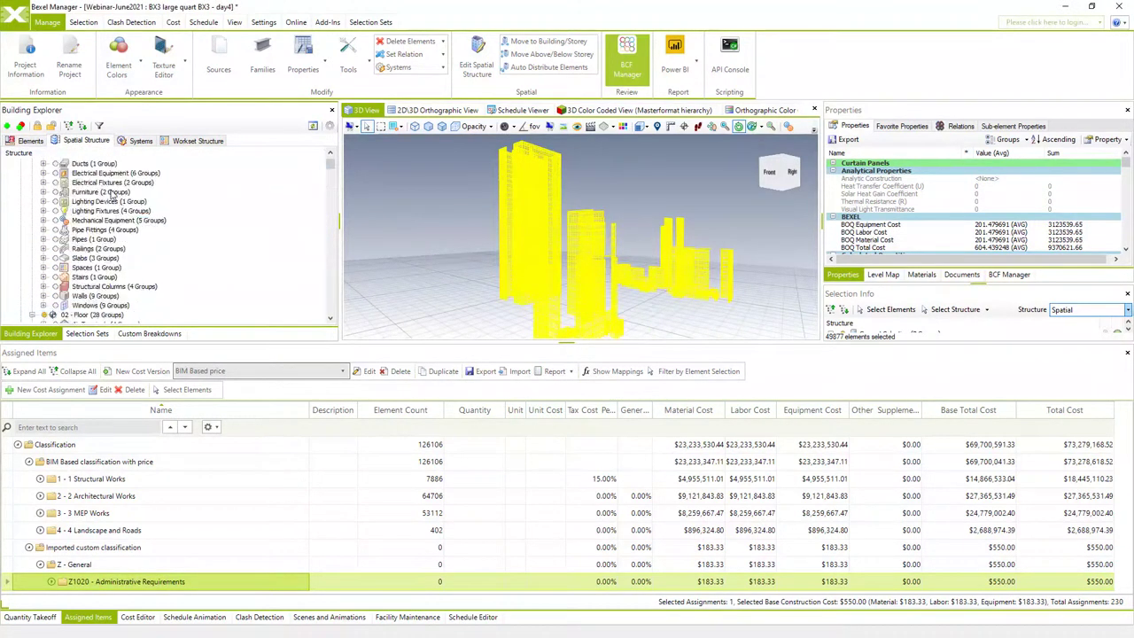
scroll(115, 221, up, 1)
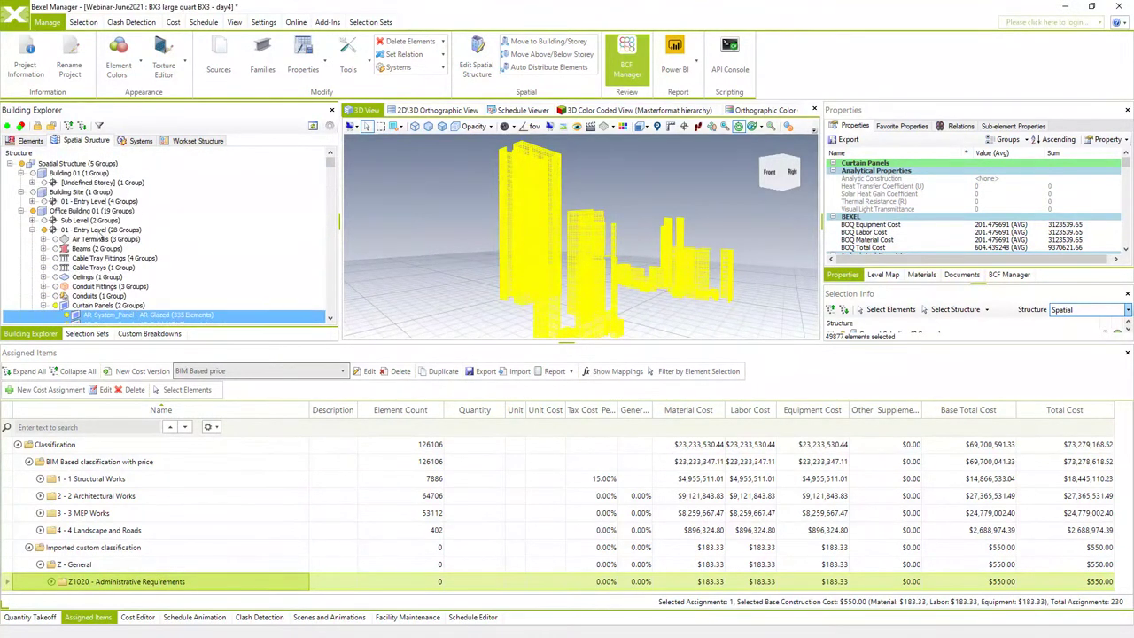
click(22, 211)
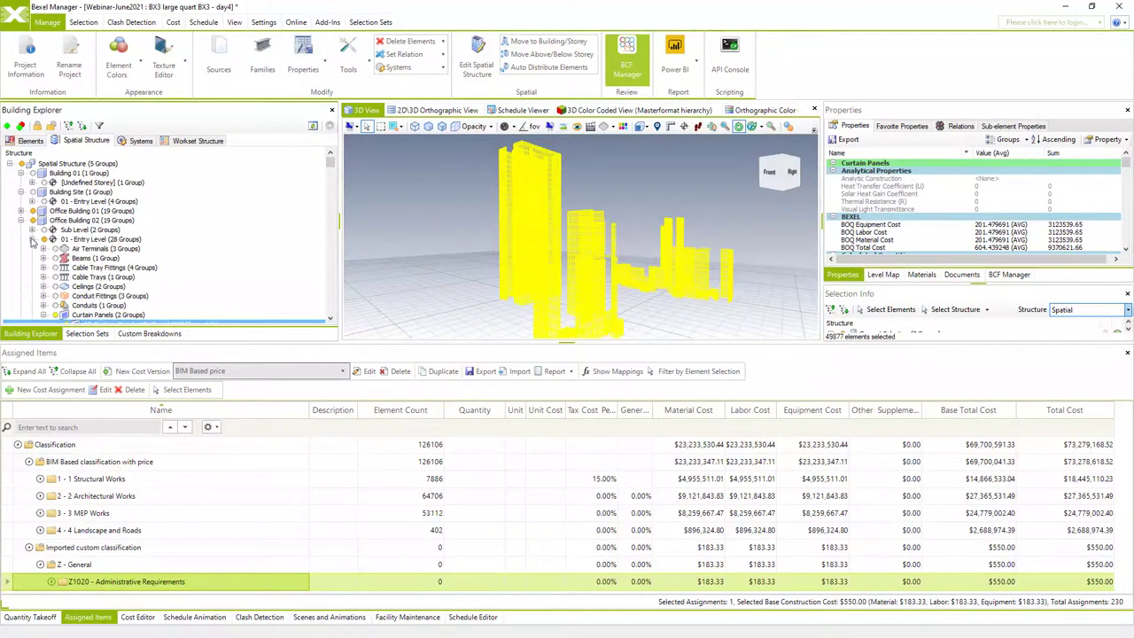
click(32, 240)
click(32, 249)
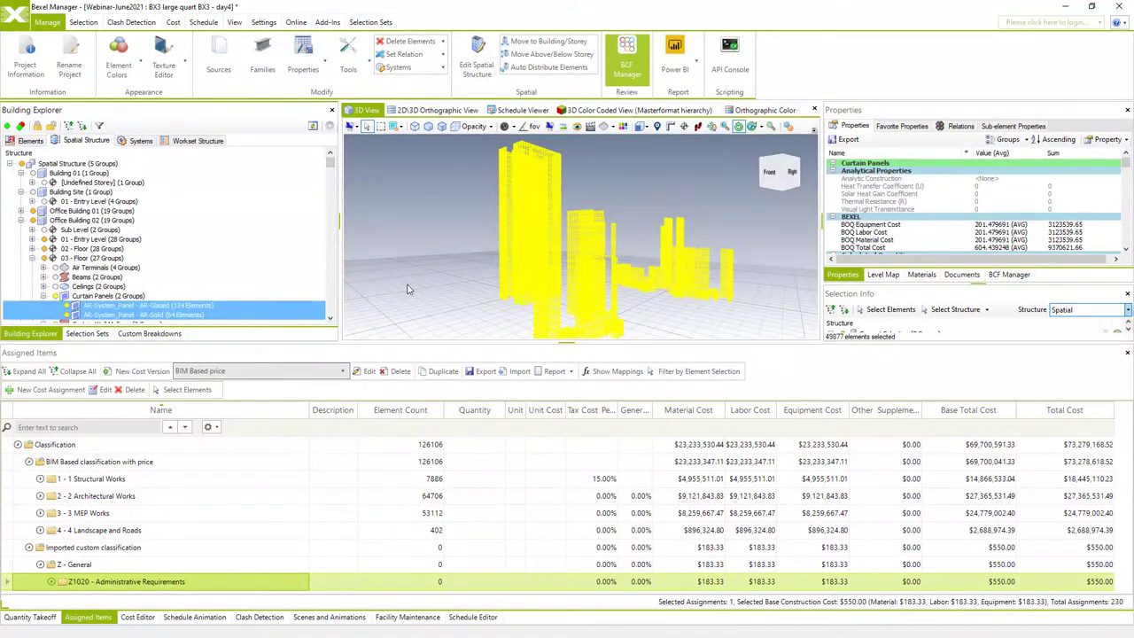
click(22, 220)
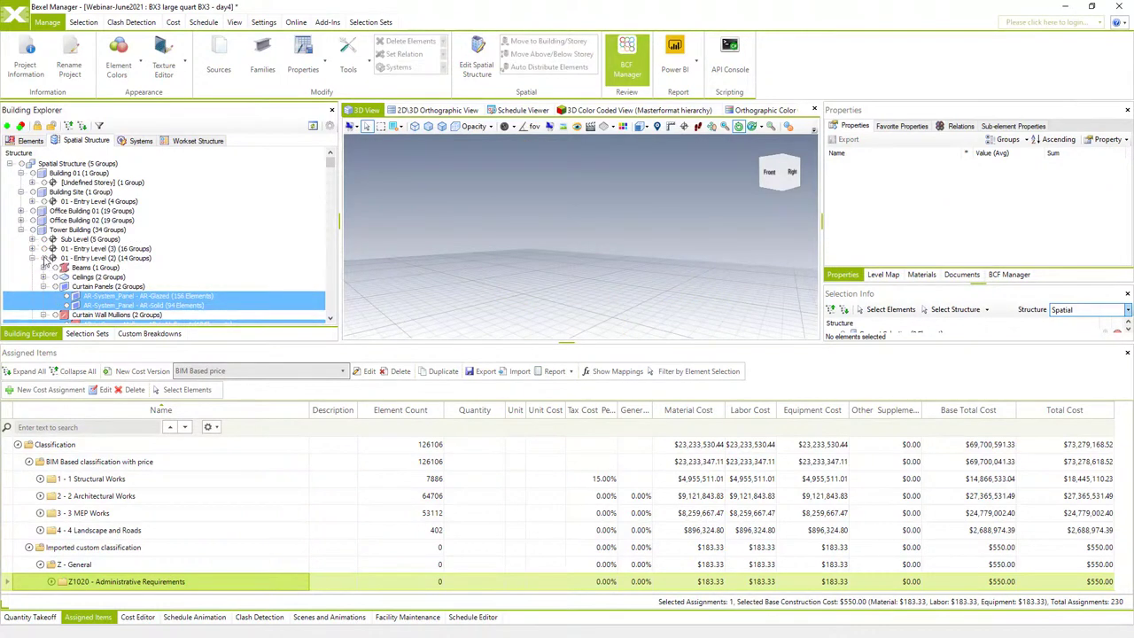
Show and hide the Tower Building's 01 - Entry Level (2) to check its assigned elements, and restore visibility of the whole spatial structure.
click(43, 258)
click(43, 257)
click(22, 163)
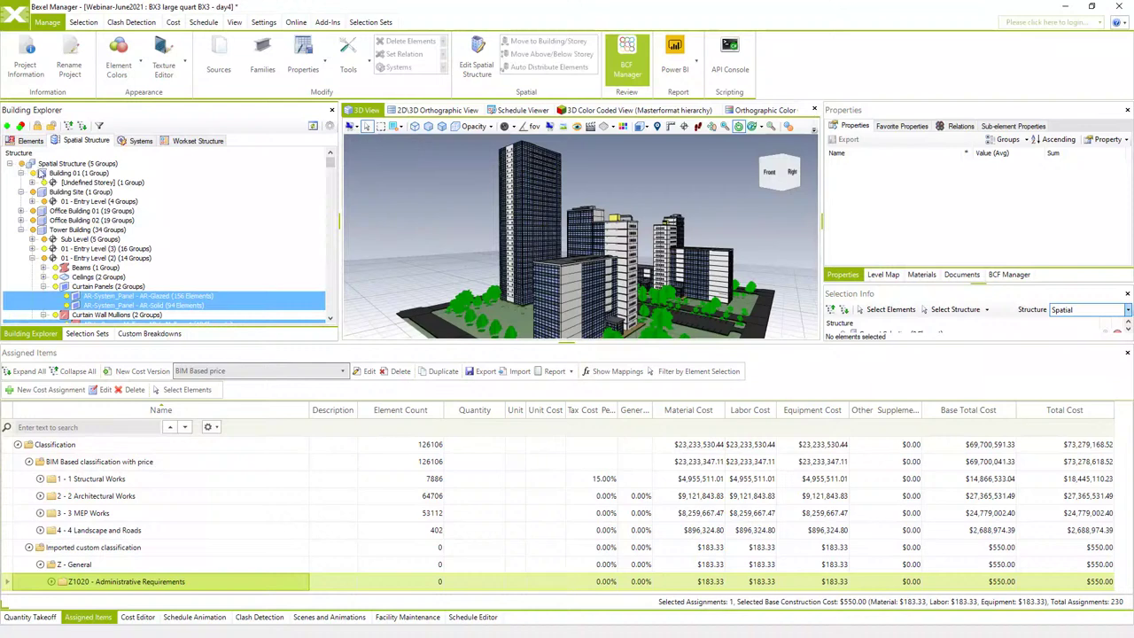
click(562, 237)
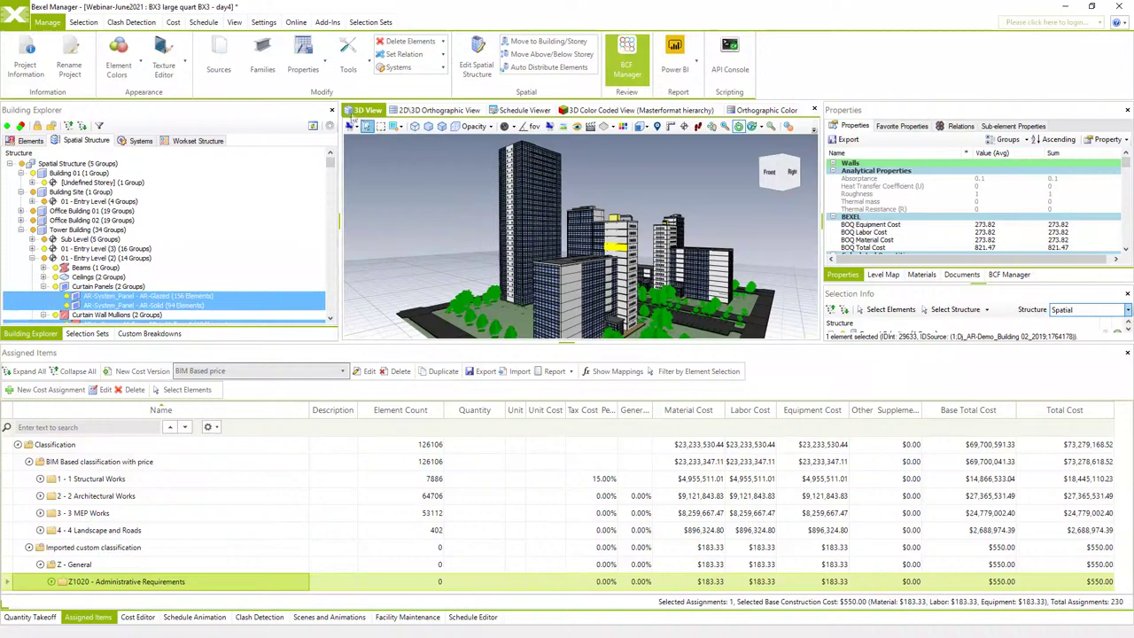
Examine the Phases zone in the Zone Editor, checking its phase items and the selection sets referenced by Phase 3.
click(196, 24)
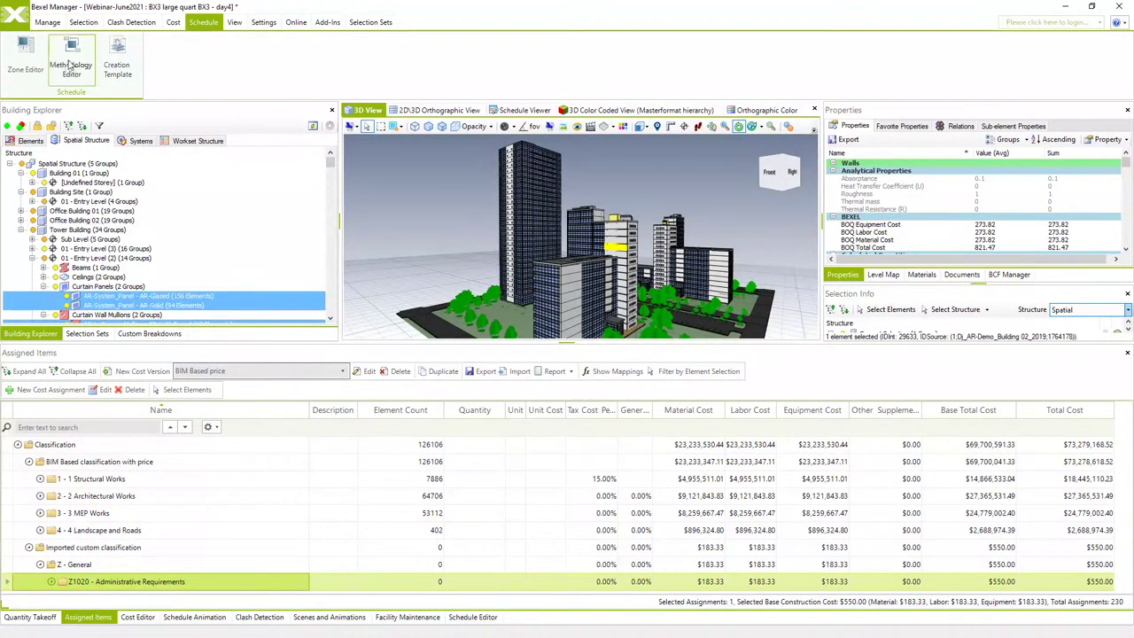
click(28, 60)
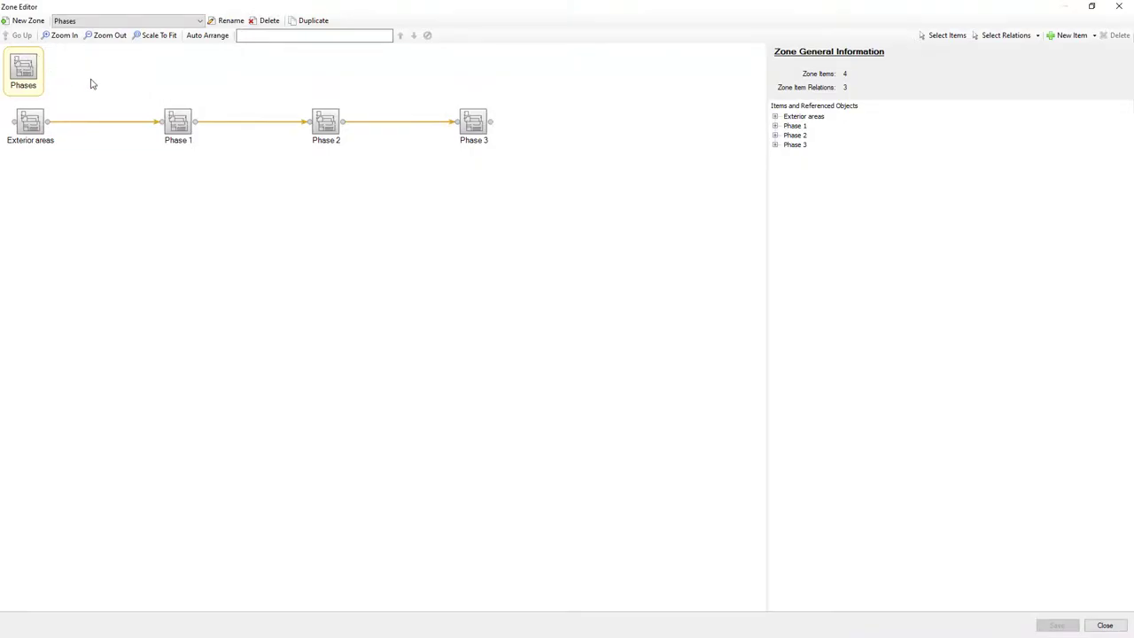
click(176, 127)
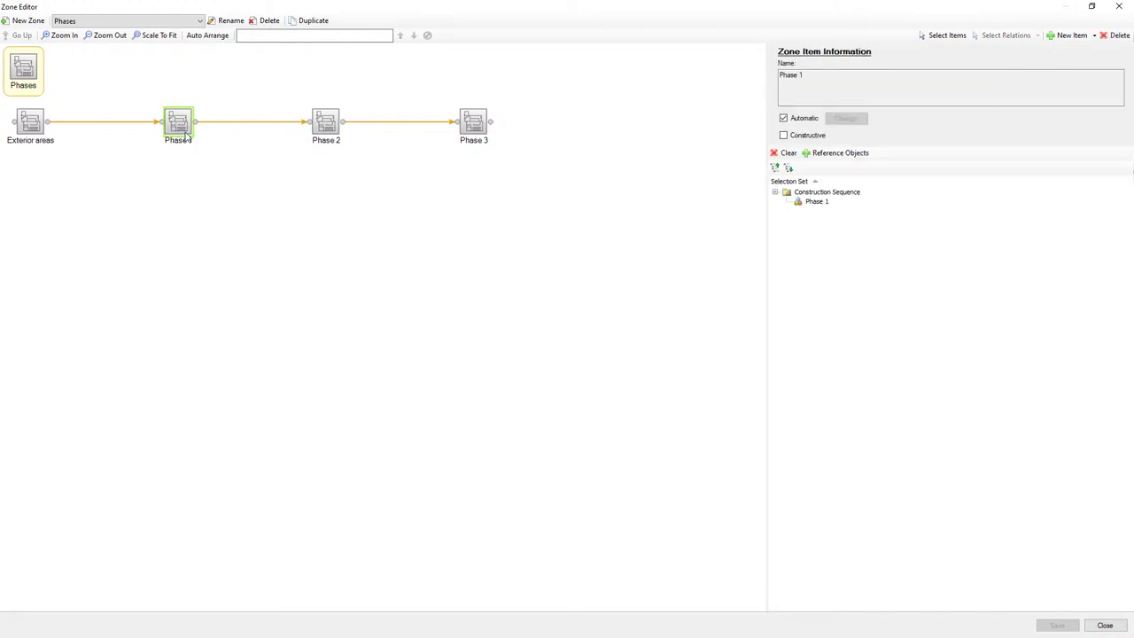
click(328, 131)
click(471, 130)
click(825, 156)
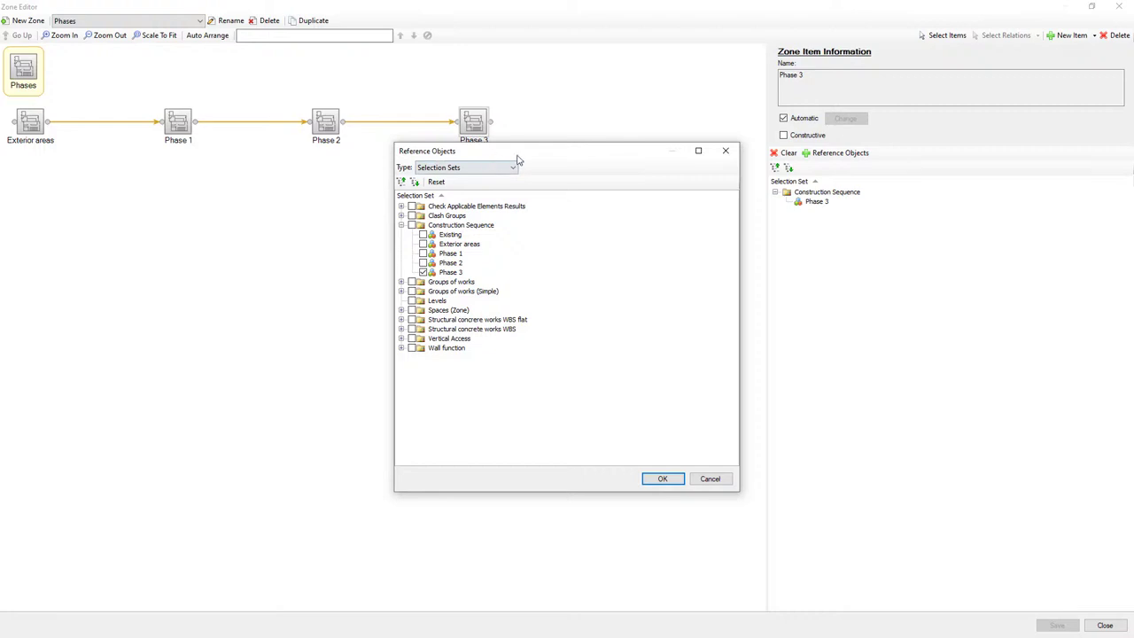
drag(499, 157, 639, 159)
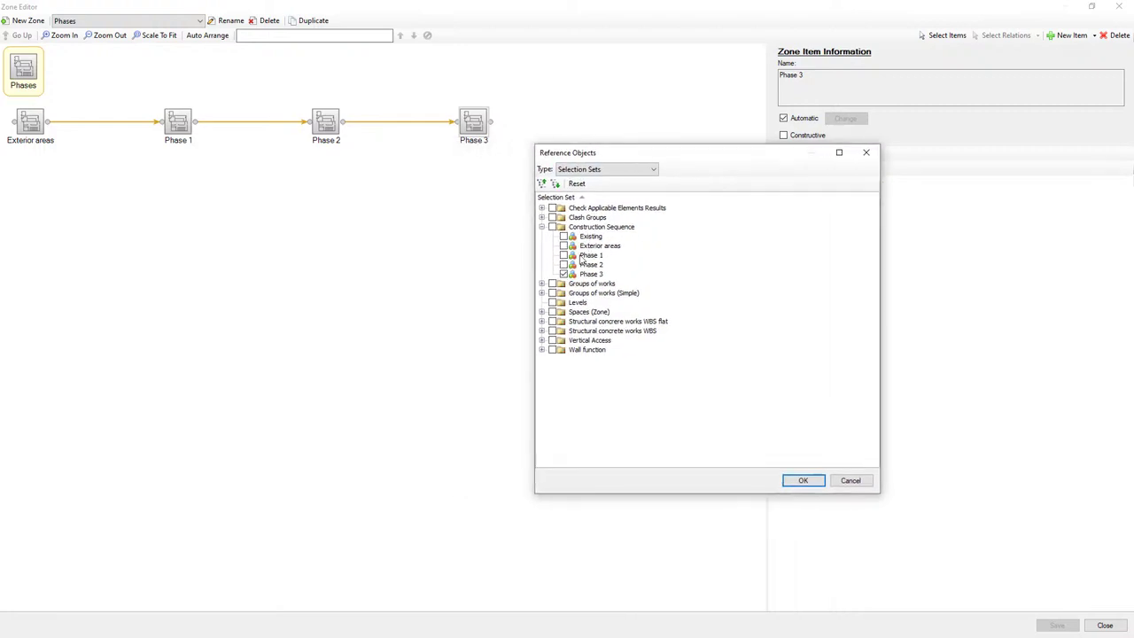
click(851, 481)
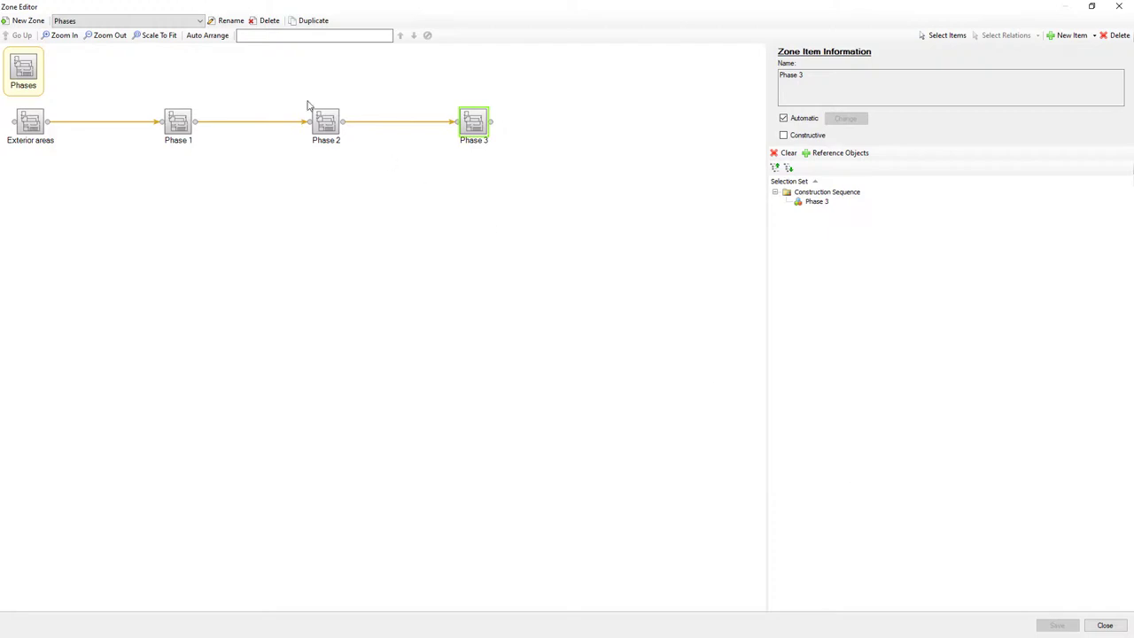
Switch to the Levels zone, check the reference objects available for 01 - Entry Level, and close the Zone Editor.
click(200, 20)
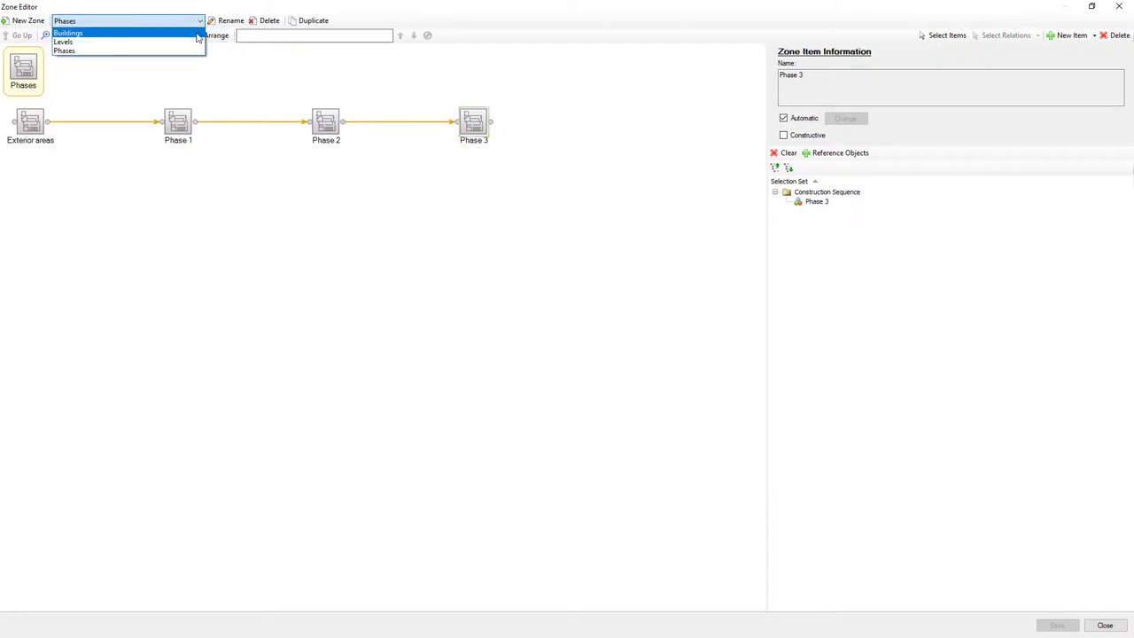
click(193, 42)
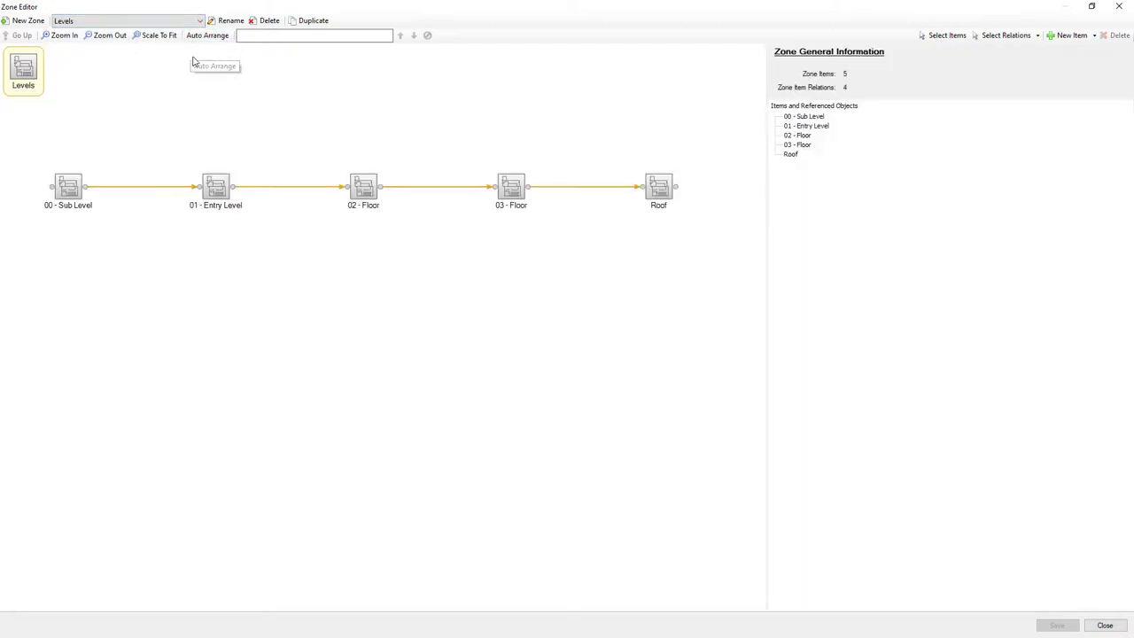
click(217, 188)
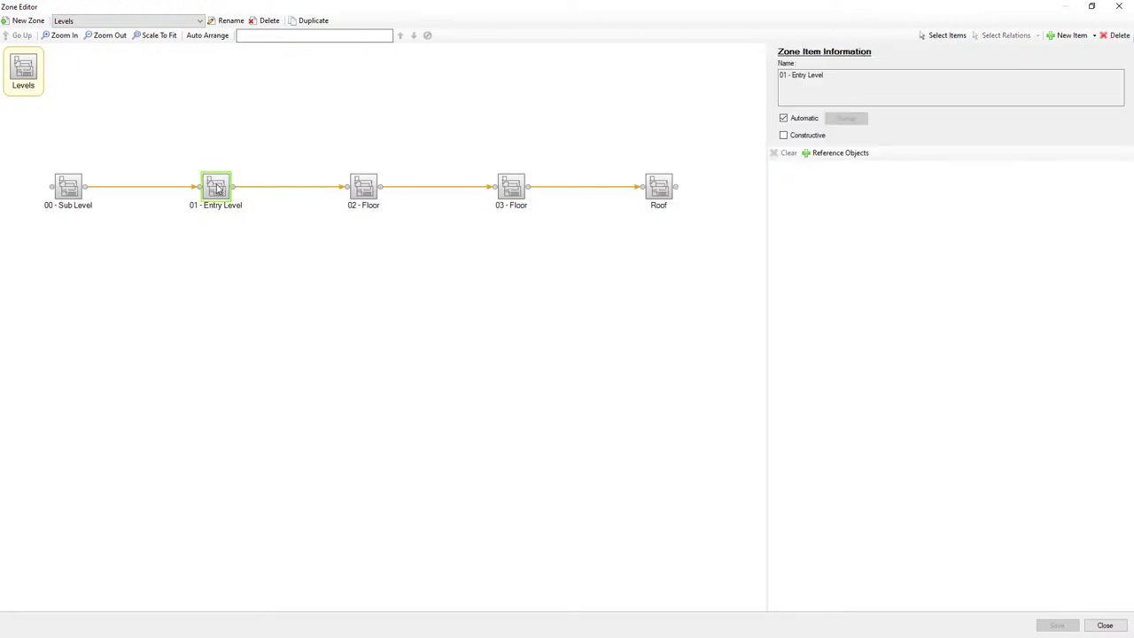
click(851, 154)
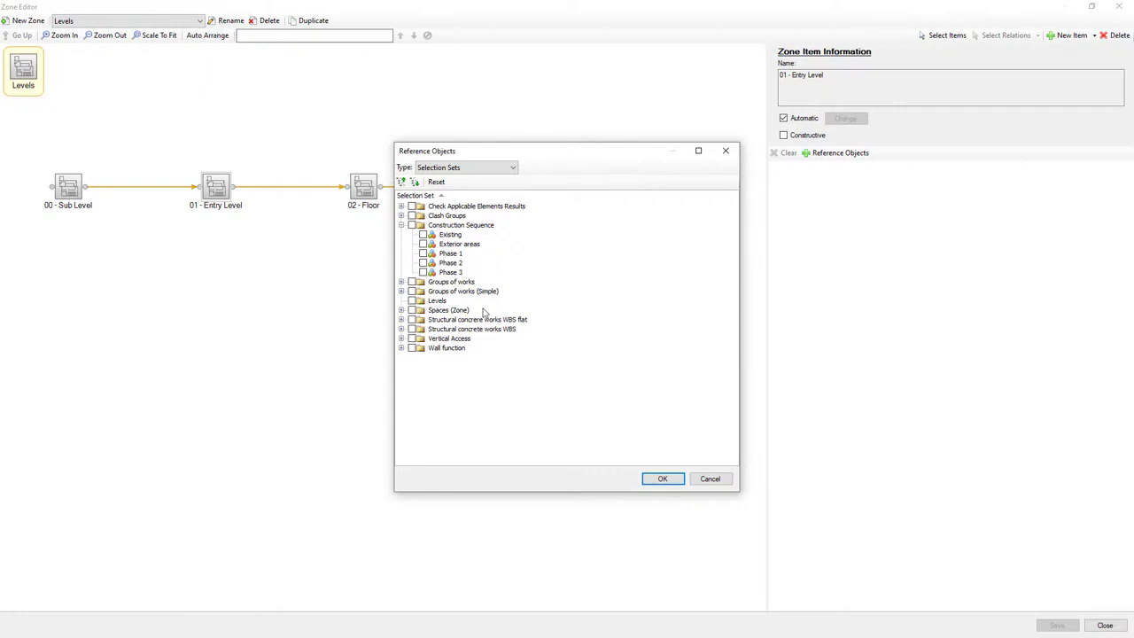
click(711, 480)
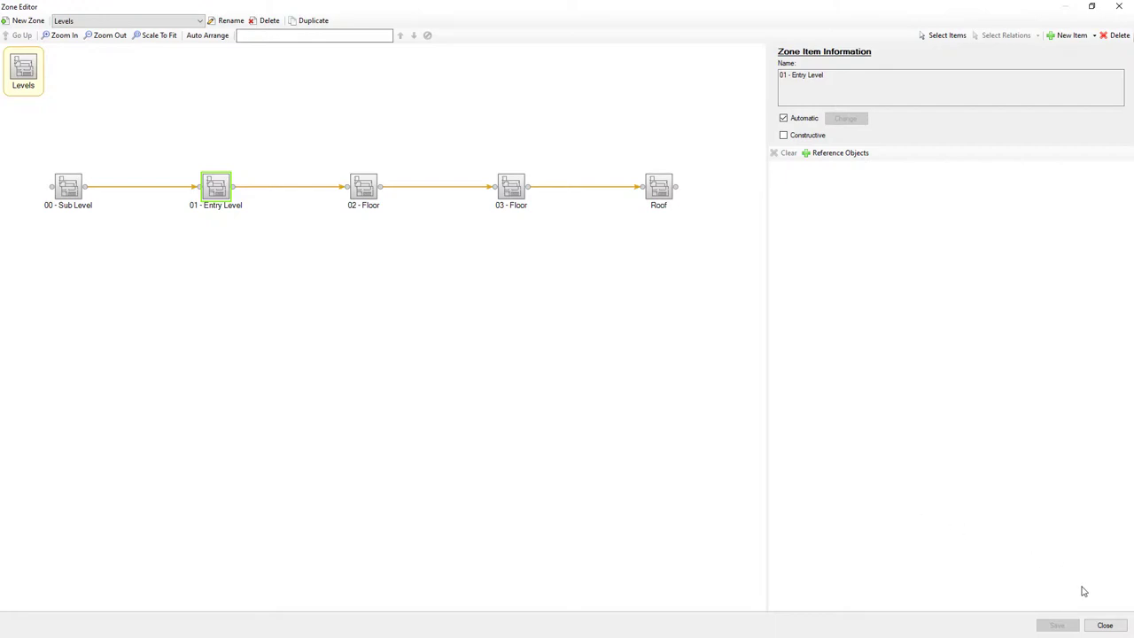
click(1105, 627)
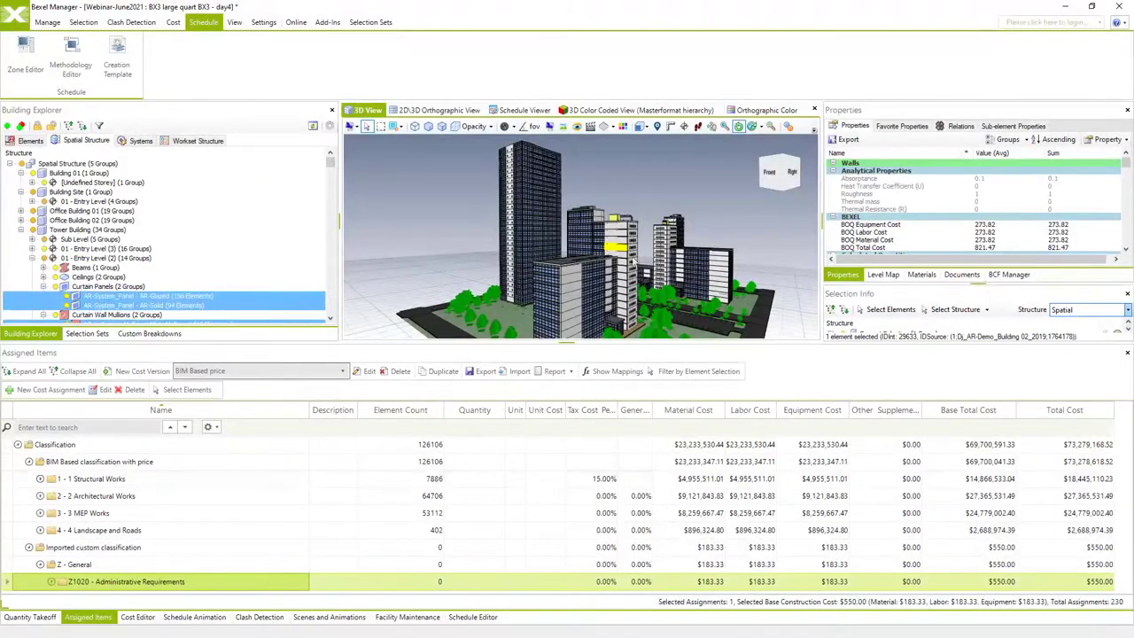
Import the level selection sets from SS Levels.xlsx, reviewing the file's storey-name queries in Excel before loading it.
click(333, 23)
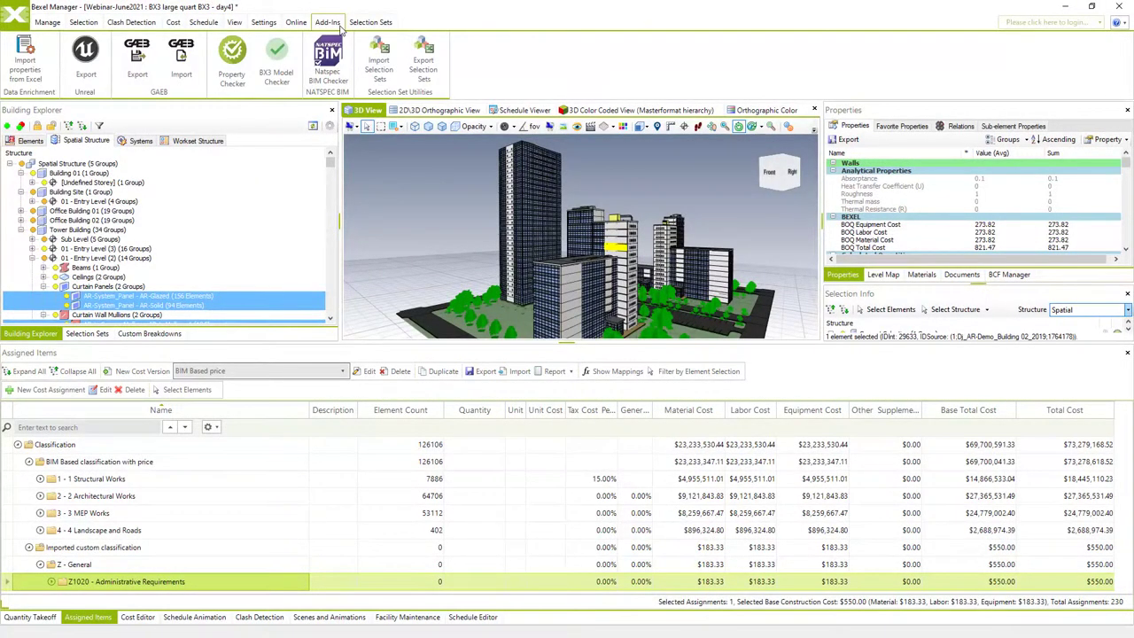
click(379, 59)
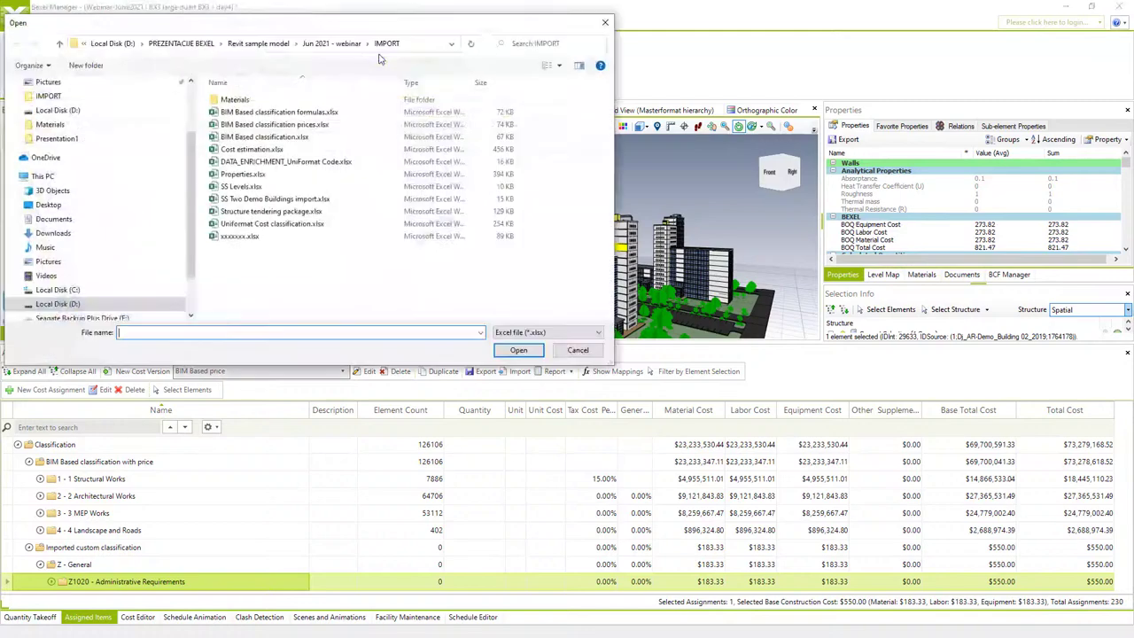
click(241, 186)
right_click(261, 186)
click(282, 214)
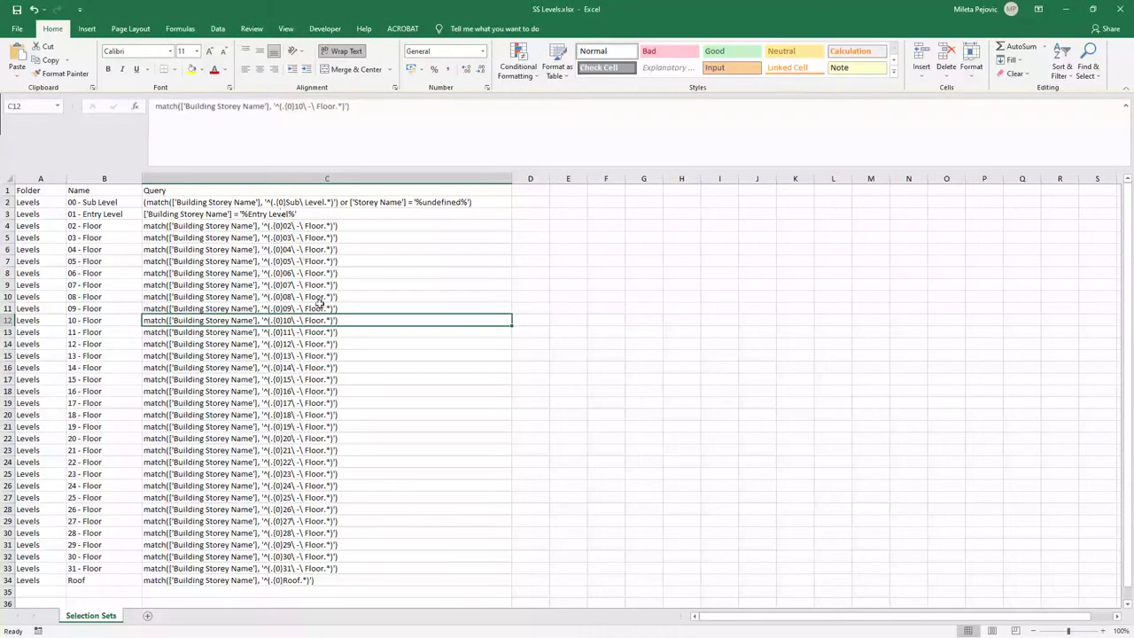
scroll(320, 304, down, 3)
scroll(320, 304, up, 3)
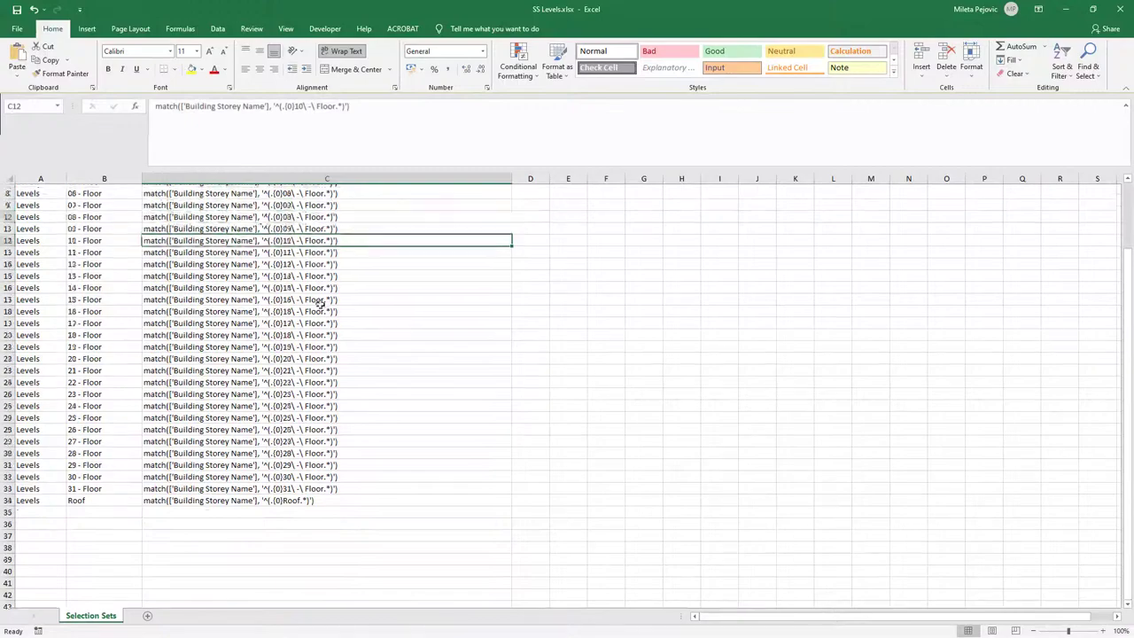
click(1129, 7)
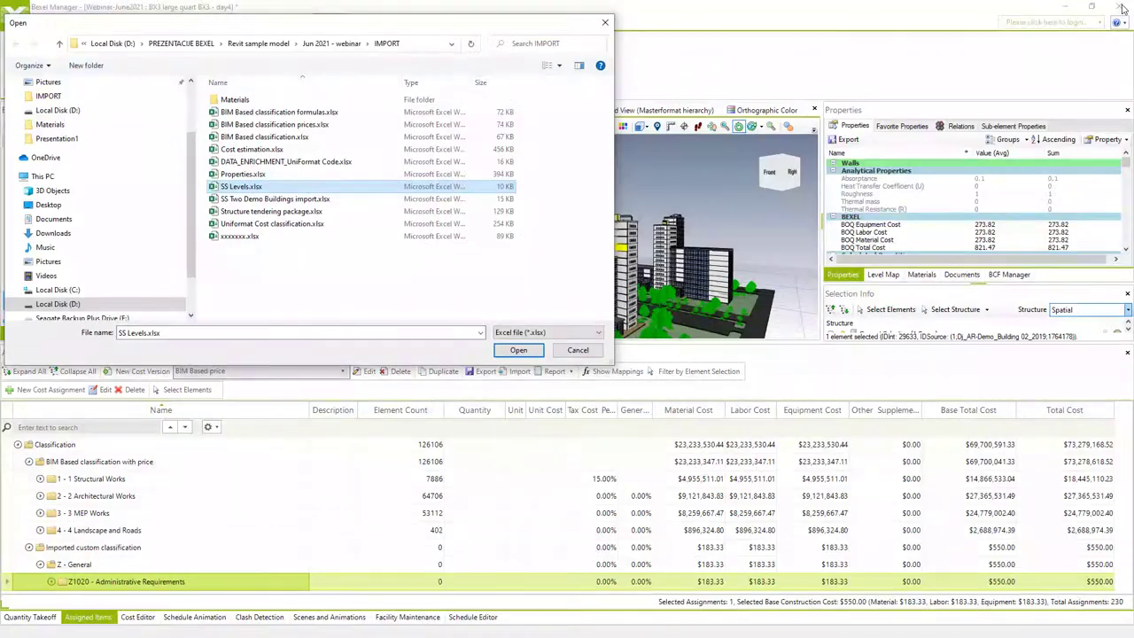
click(519, 351)
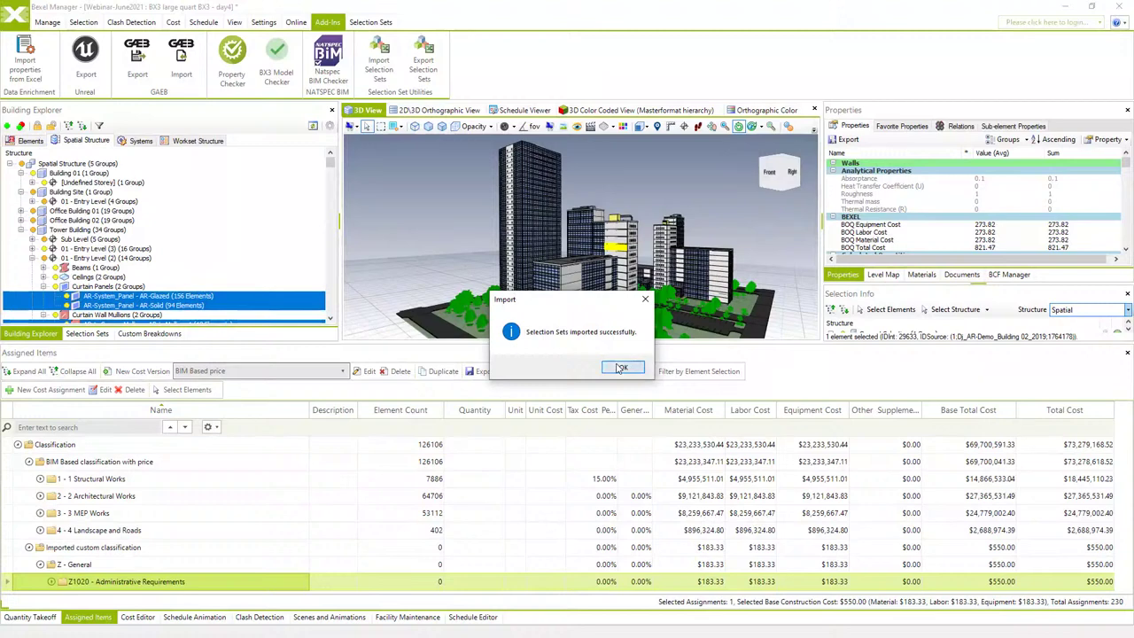
click(622, 366)
Expand the Levels folder in the selection sets, look through its floors and select 11 - Floor to check its elements.
click(88, 335)
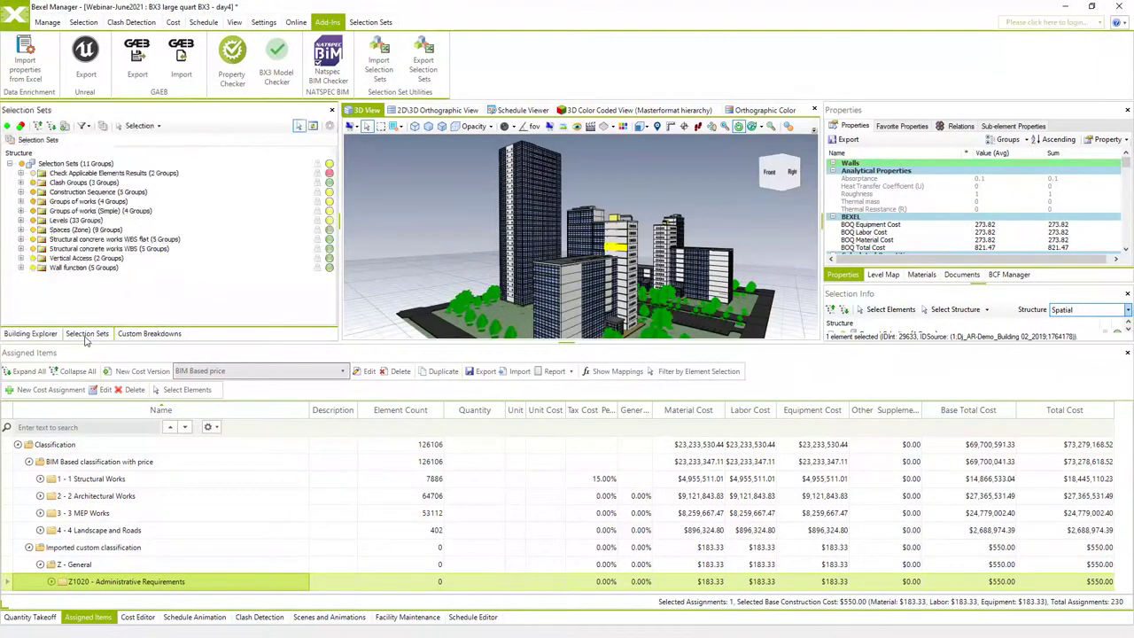
click(21, 221)
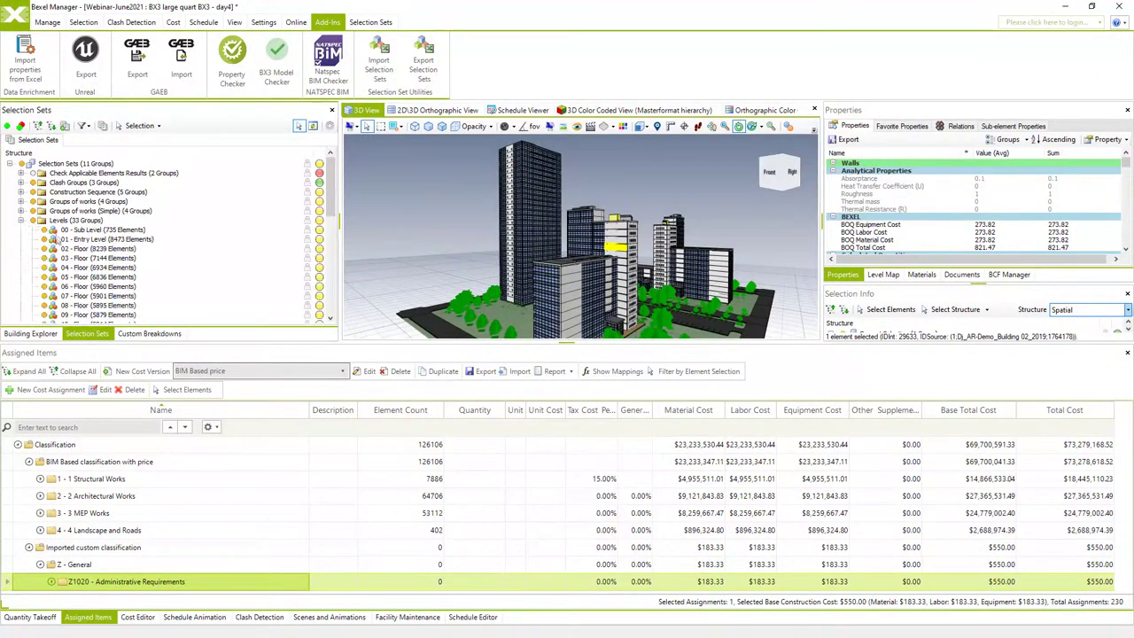
scroll(108, 262, down, 8)
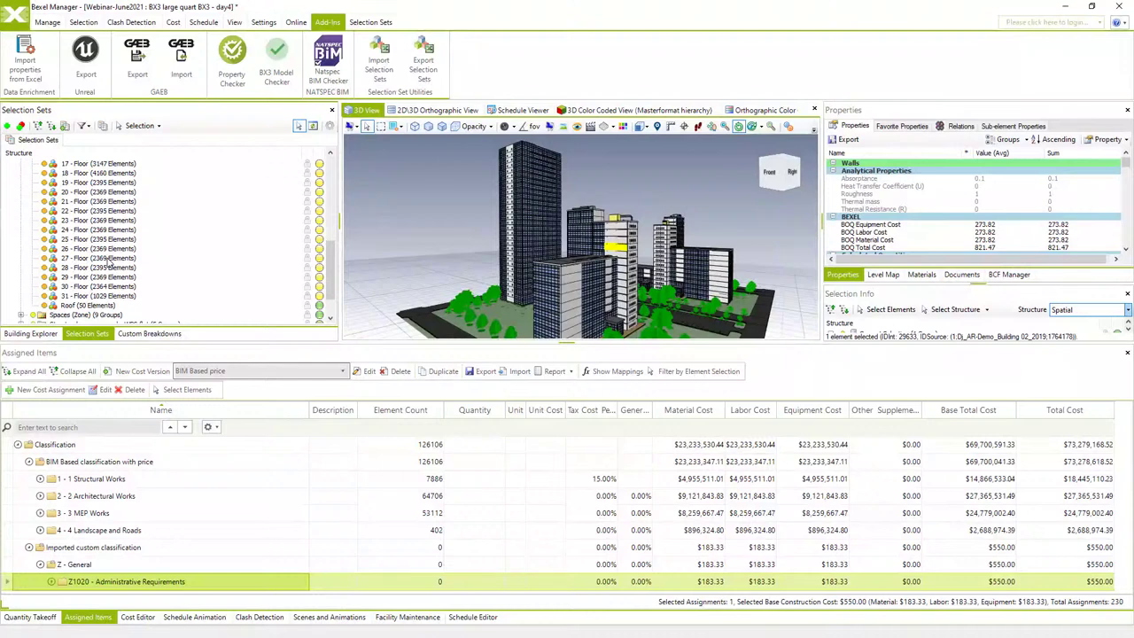
scroll(108, 263, up, 8)
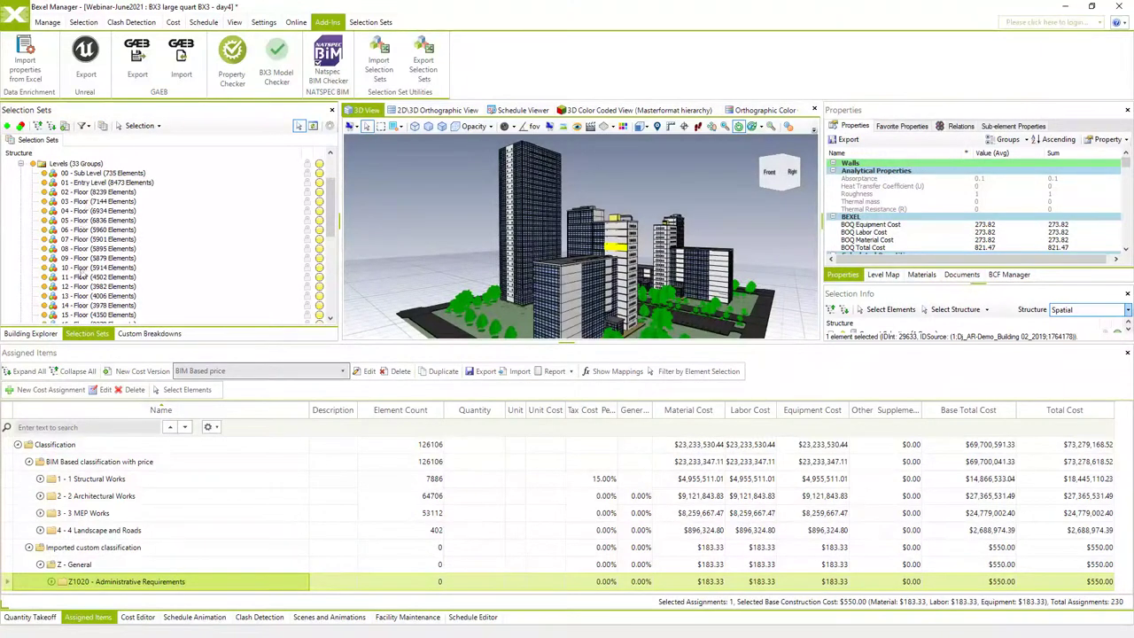
click(79, 277)
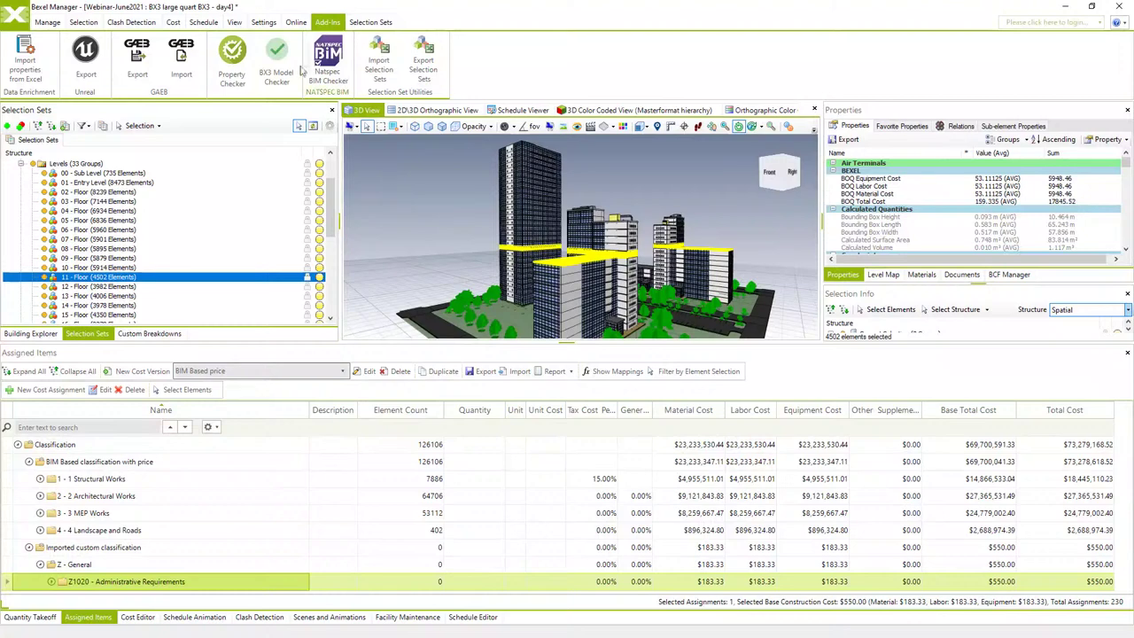
Reopen the Zone Editor on the Levels zone and delete all of its existing items and relations.
click(202, 23)
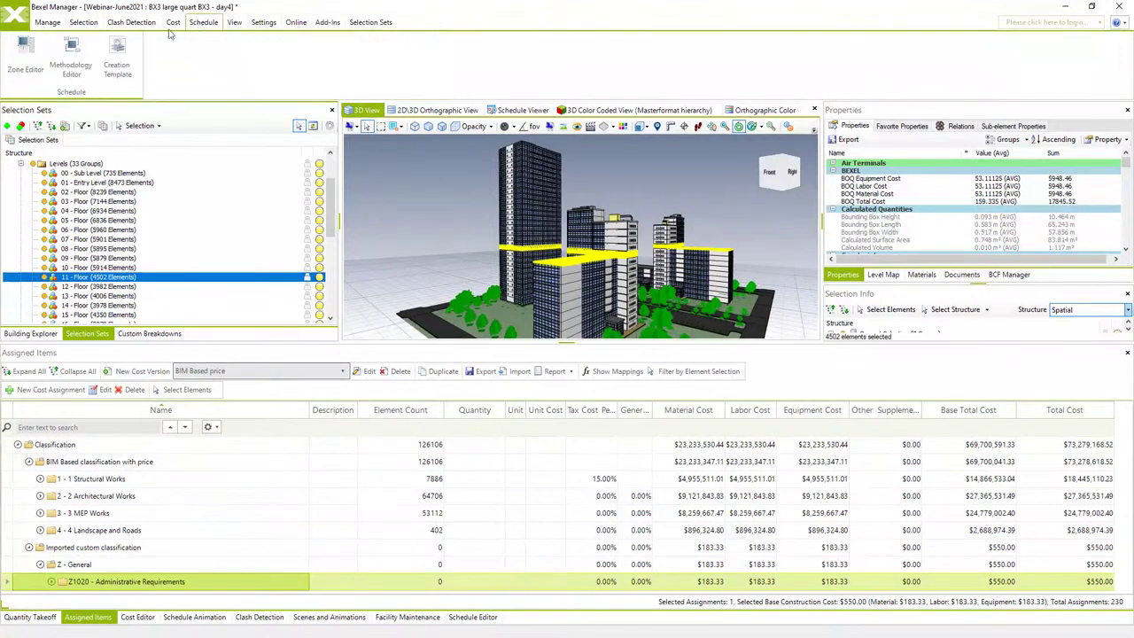
click(28, 58)
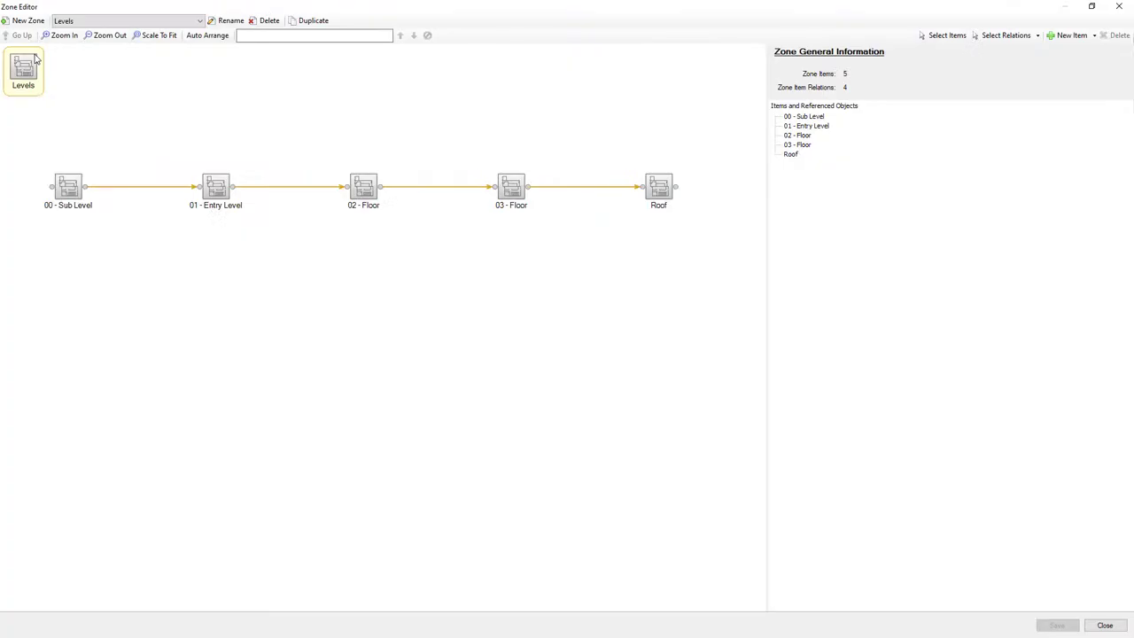
click(216, 189)
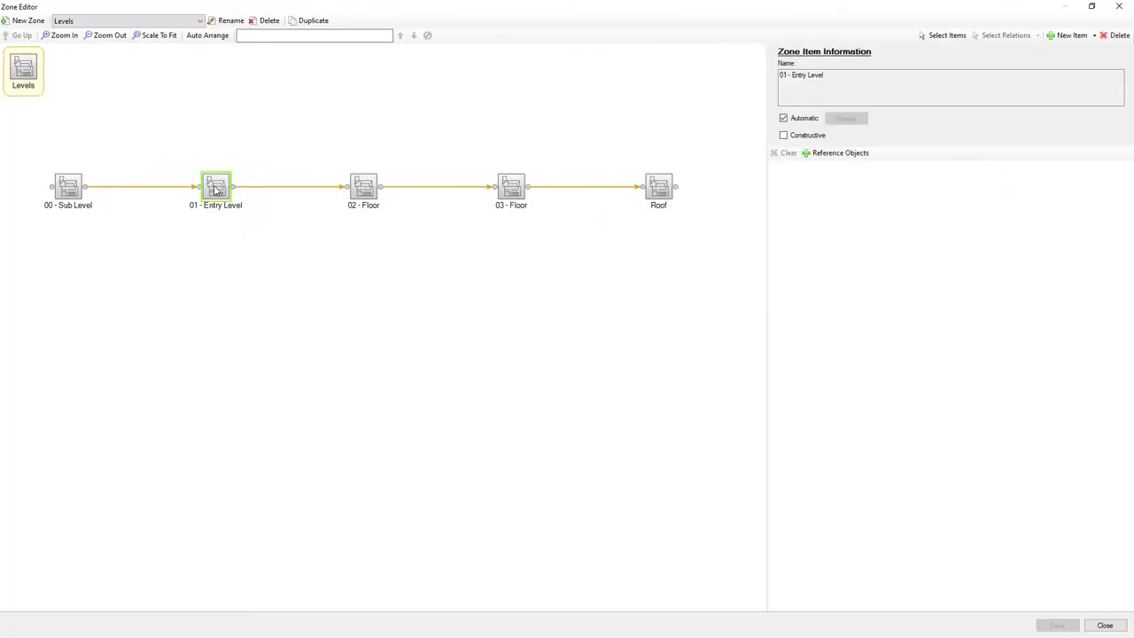
click(203, 279)
drag(700, 157, 25, 245)
key(Delete)
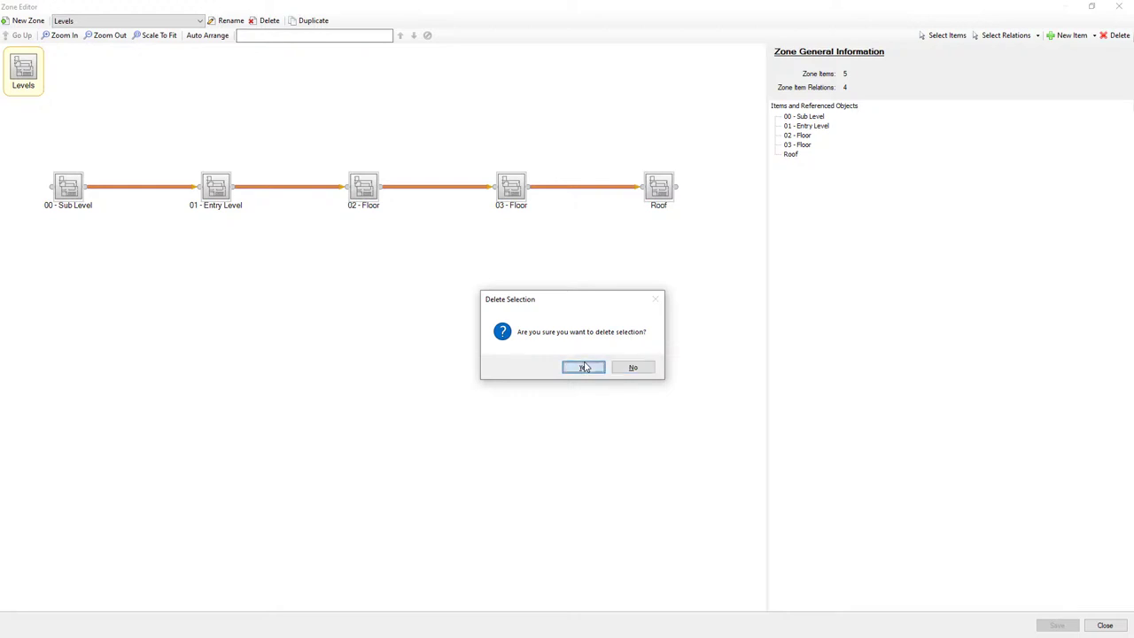
click(584, 367)
Add linked items with relations to the Levels zone for all level selection sets from 00 - Sub Level to Roof, and save the zone.
right_click(299, 163)
mouse_move(381, 169)
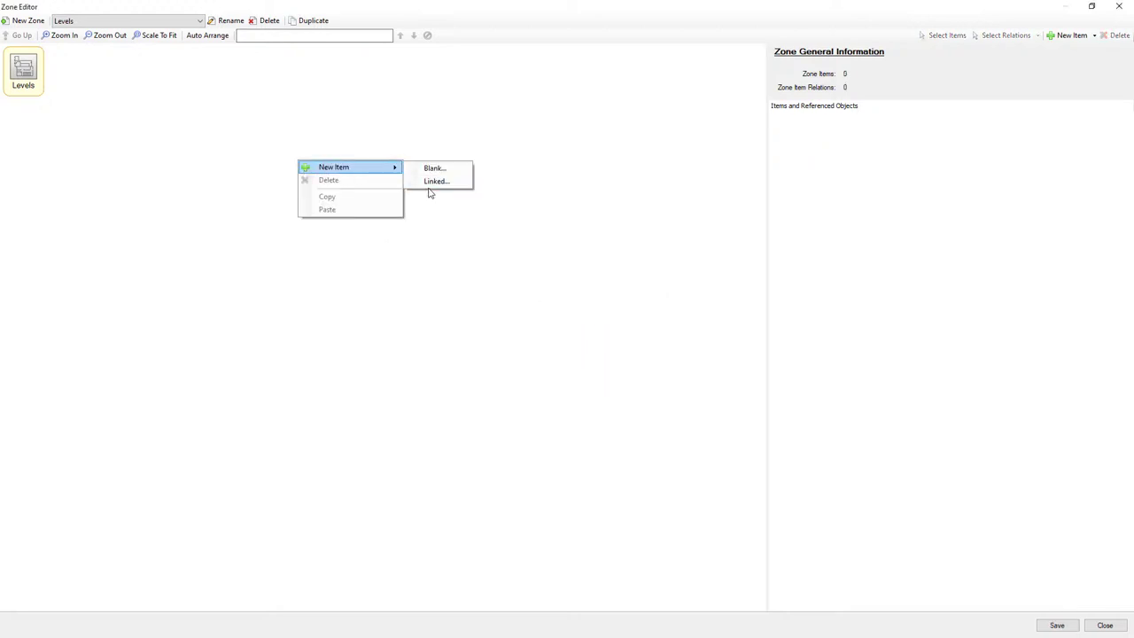
click(438, 182)
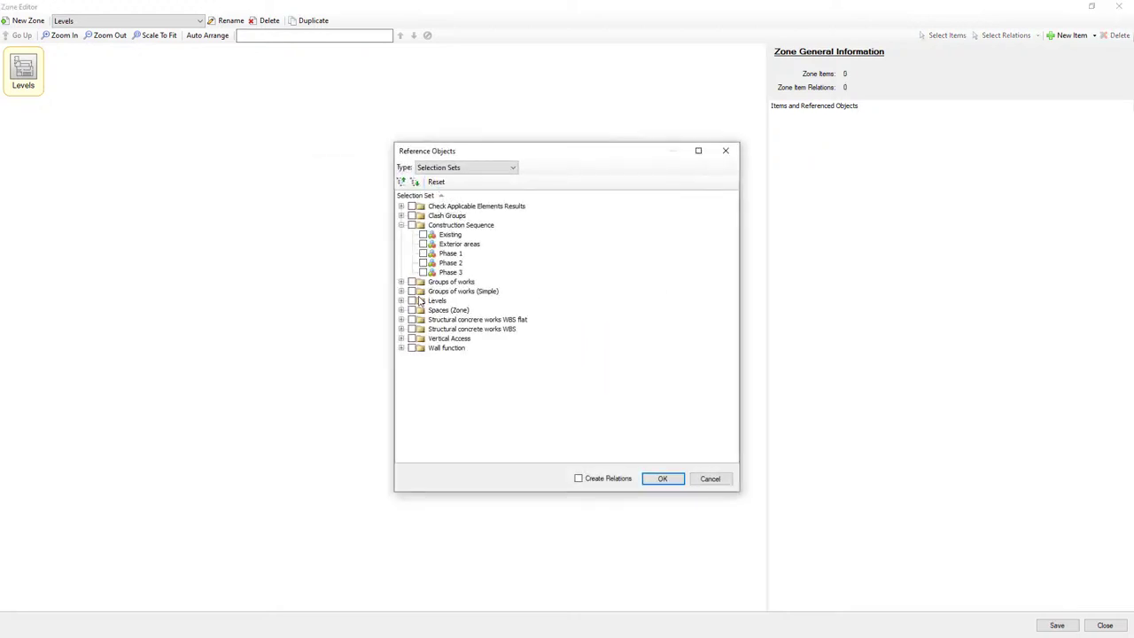
click(401, 301)
click(451, 311)
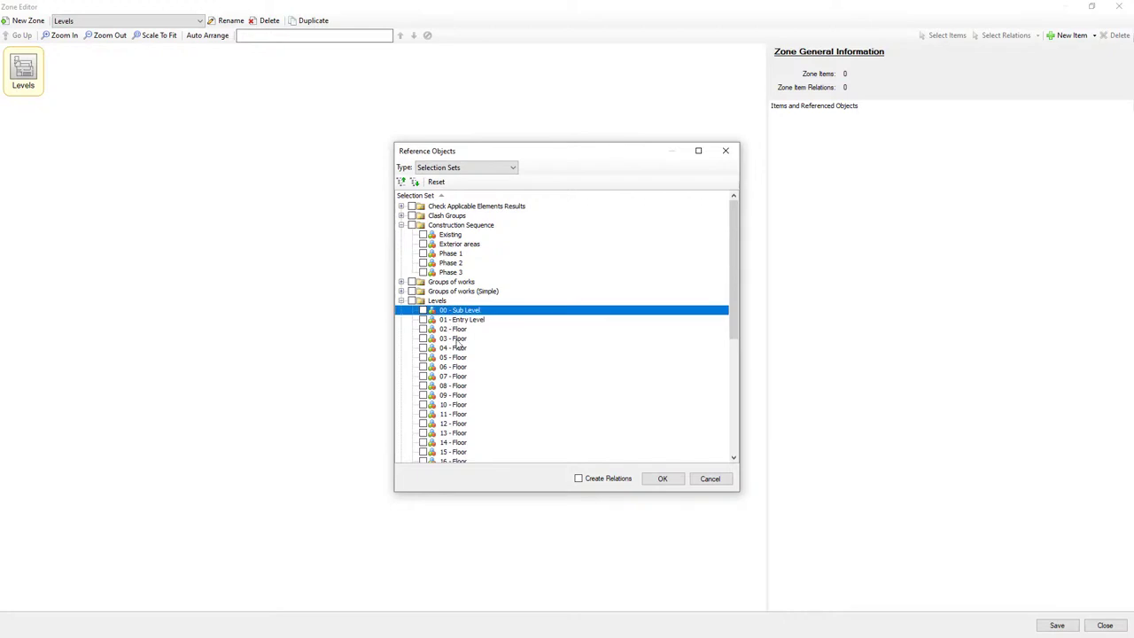
scroll(462, 367, down, 7)
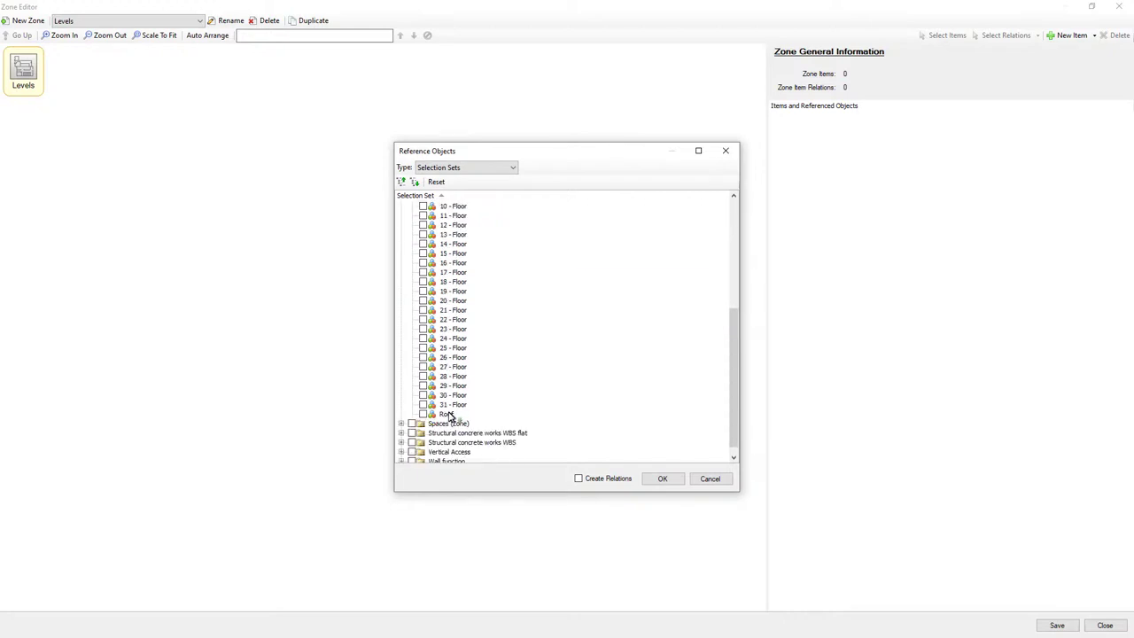
shift+click(451, 413)
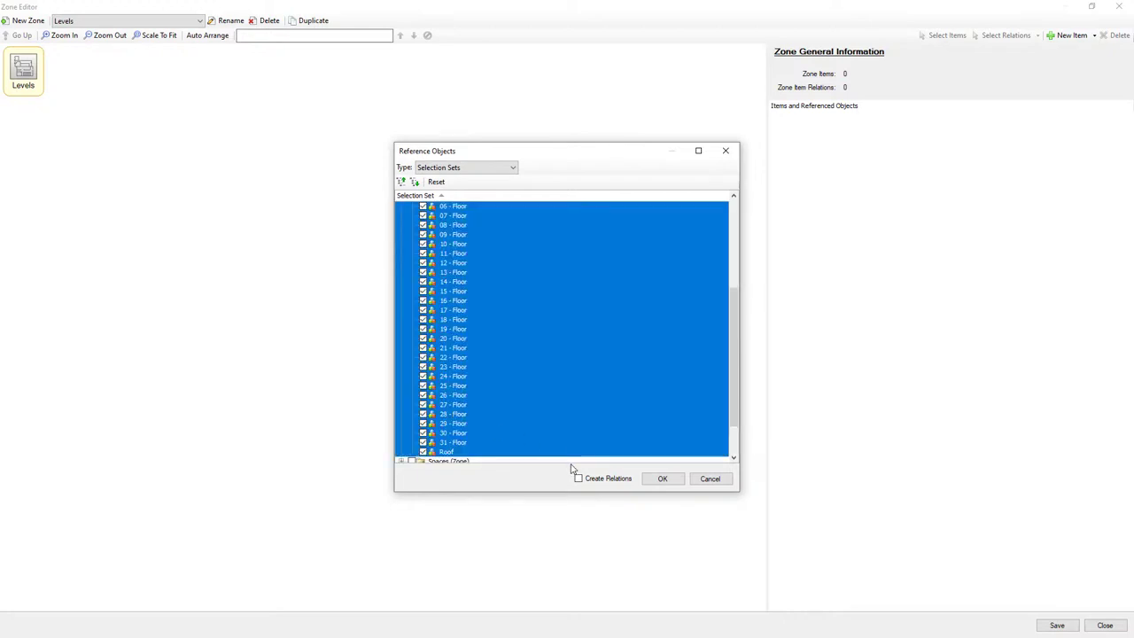
click(655, 481)
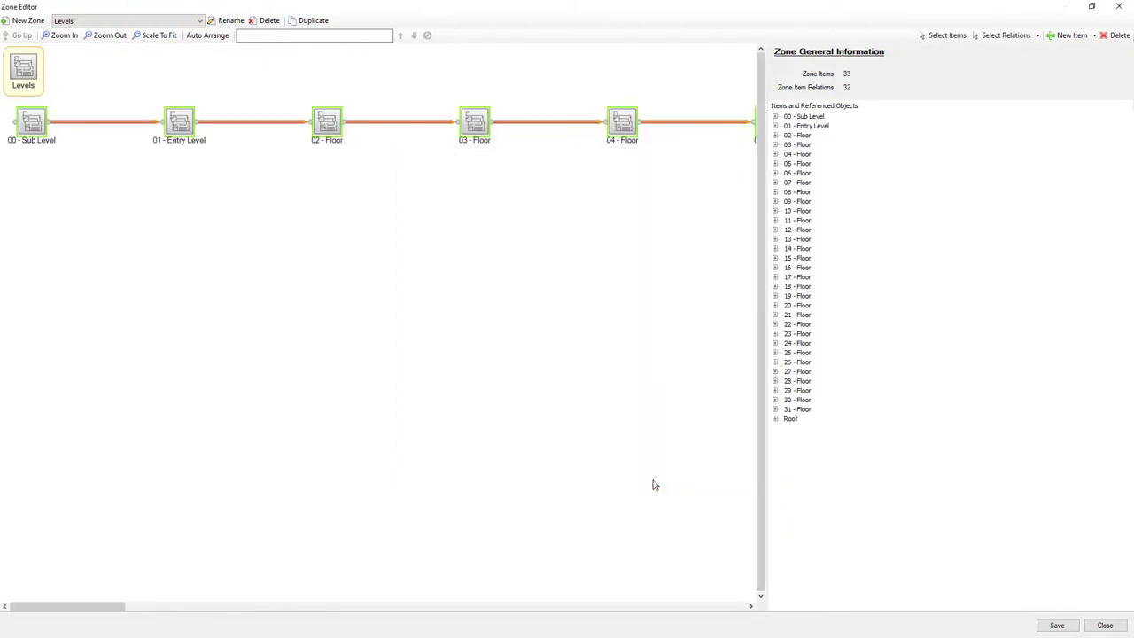
drag(114, 608, 782, 615)
click(1046, 629)
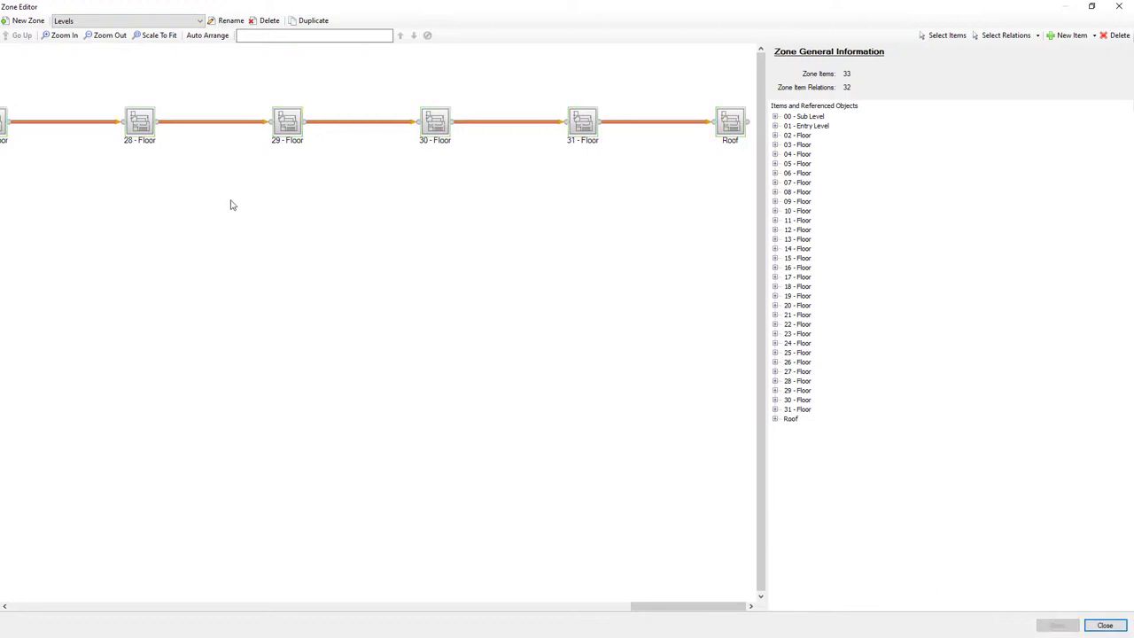
Switch to the Buildings zone, check its two office building items, and add linked items for the Tower Building and Building Site buildings.
click(199, 20)
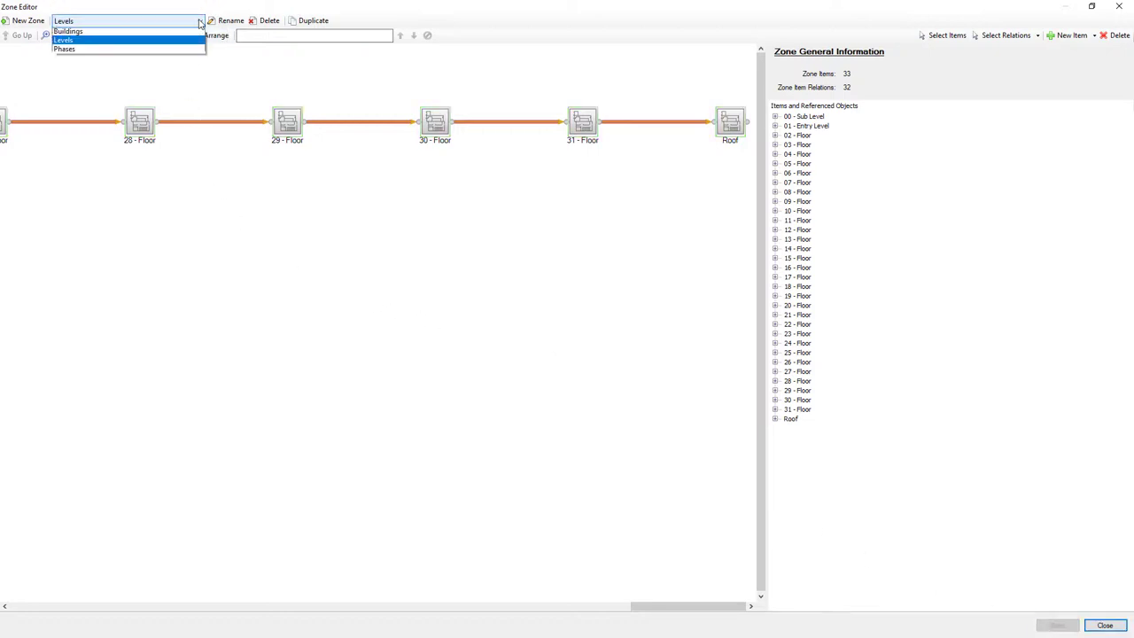
click(184, 34)
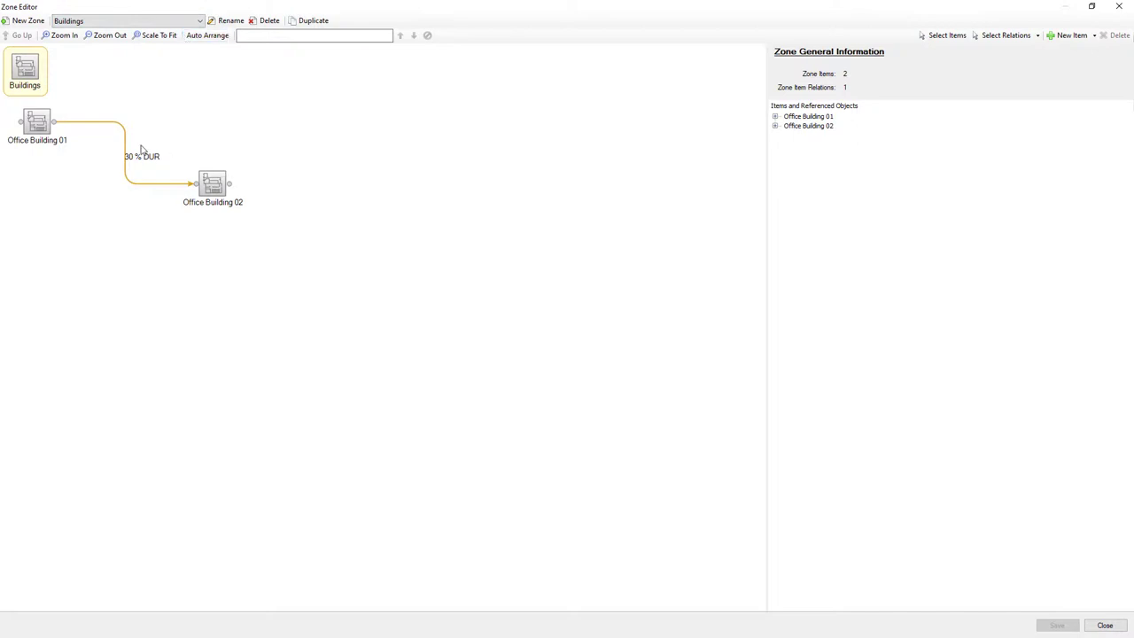
click(35, 123)
click(208, 191)
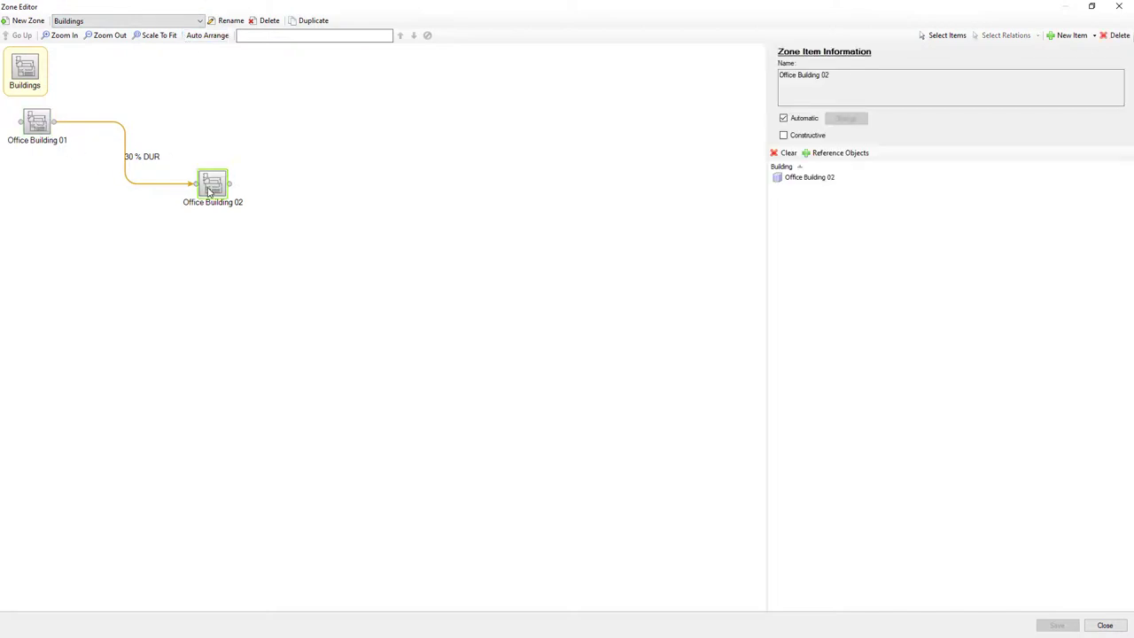
right_click(310, 180)
mouse_move(336, 182)
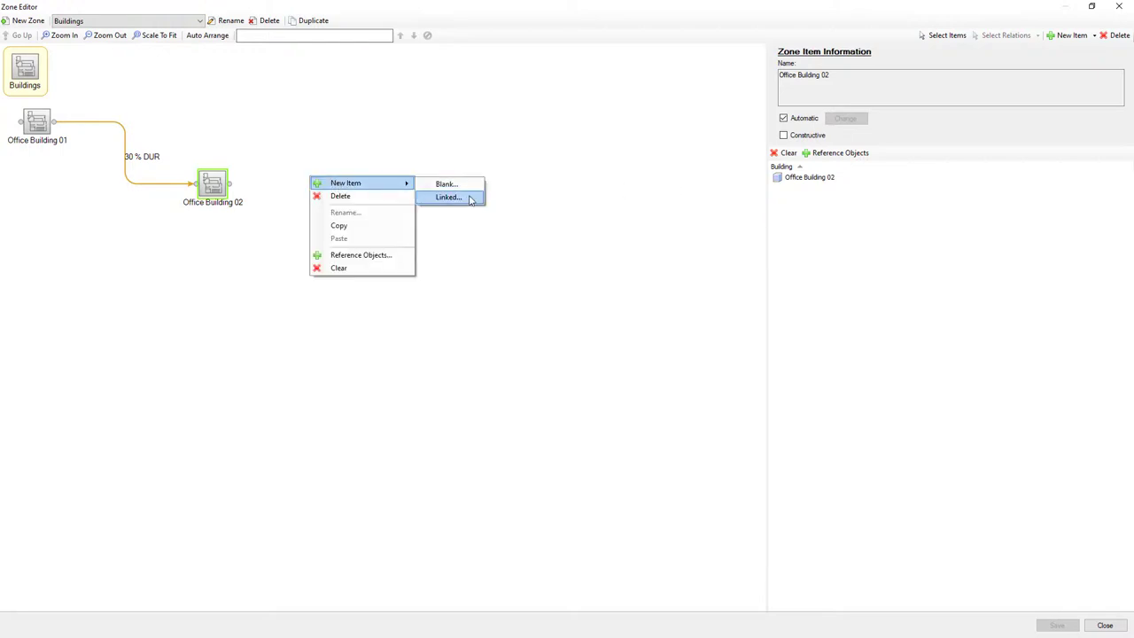
click(471, 198)
click(496, 169)
click(473, 183)
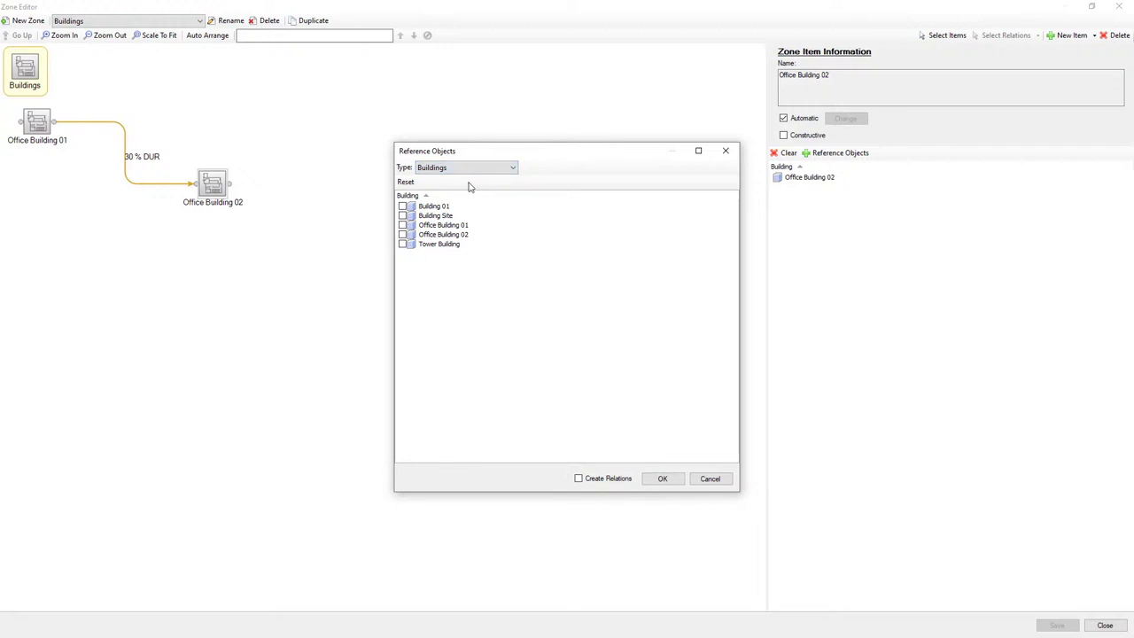
click(402, 245)
click(656, 481)
Arrange the new building items and relate Office Building 02 to Tower Building and Tower Building to Building Site.
click(167, 325)
drag(76, 253, 321, 223)
drag(84, 189, 463, 241)
drag(236, 186, 422, 240)
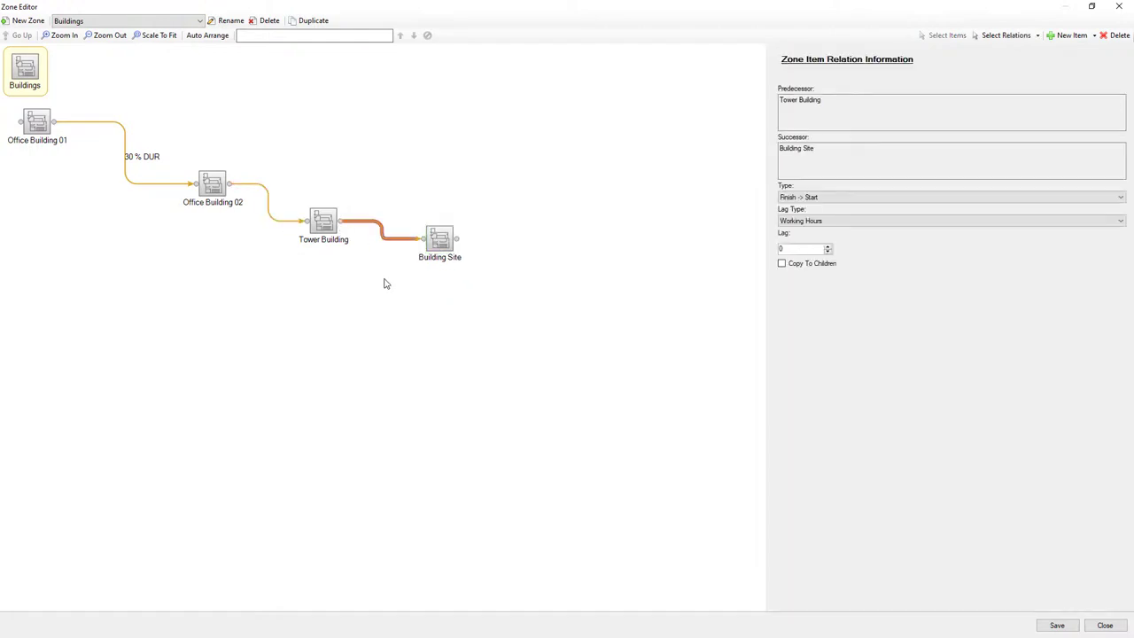
Give both new building relations a 40 lag of type Duration Percentage, then save the Buildings zone and close the Zone Editor.
click(282, 226)
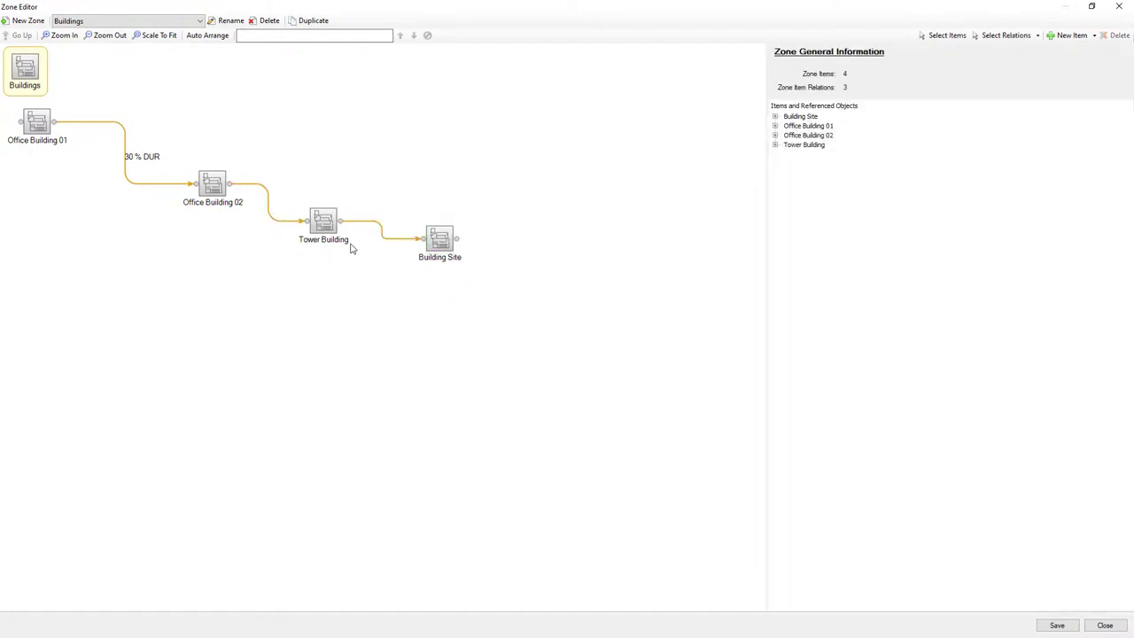
click(395, 243)
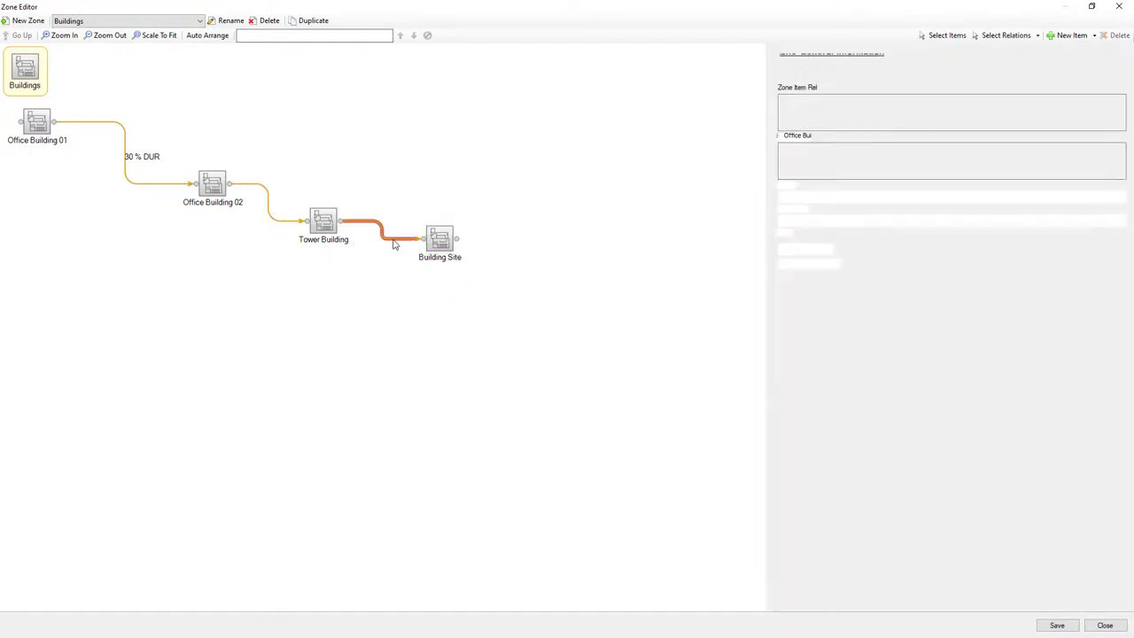
ctrl+click(272, 221)
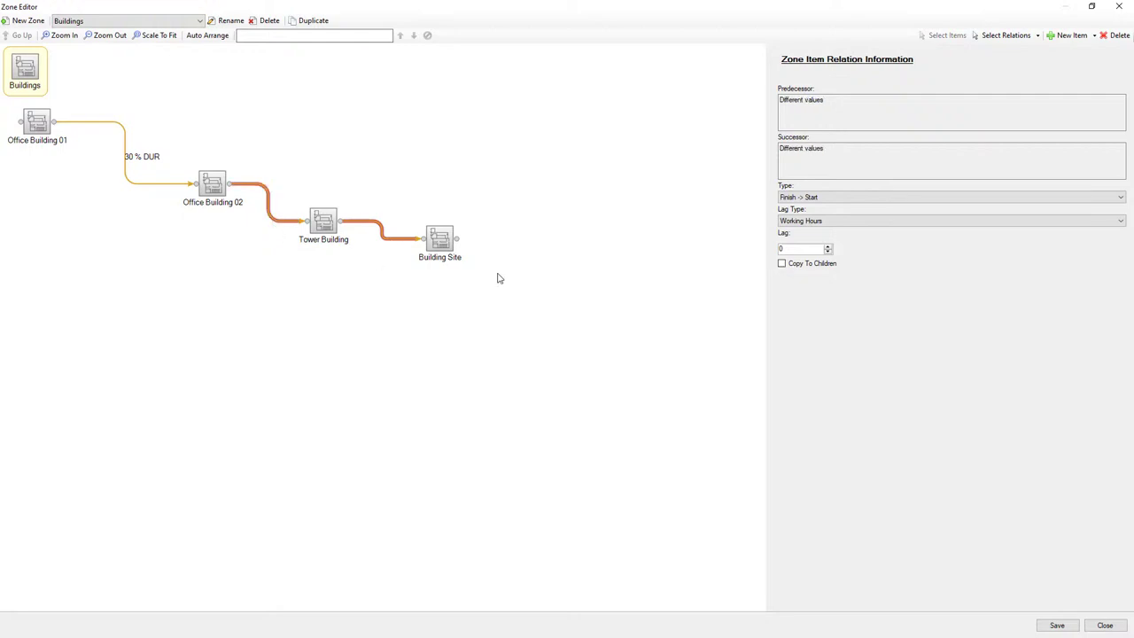
click(1108, 222)
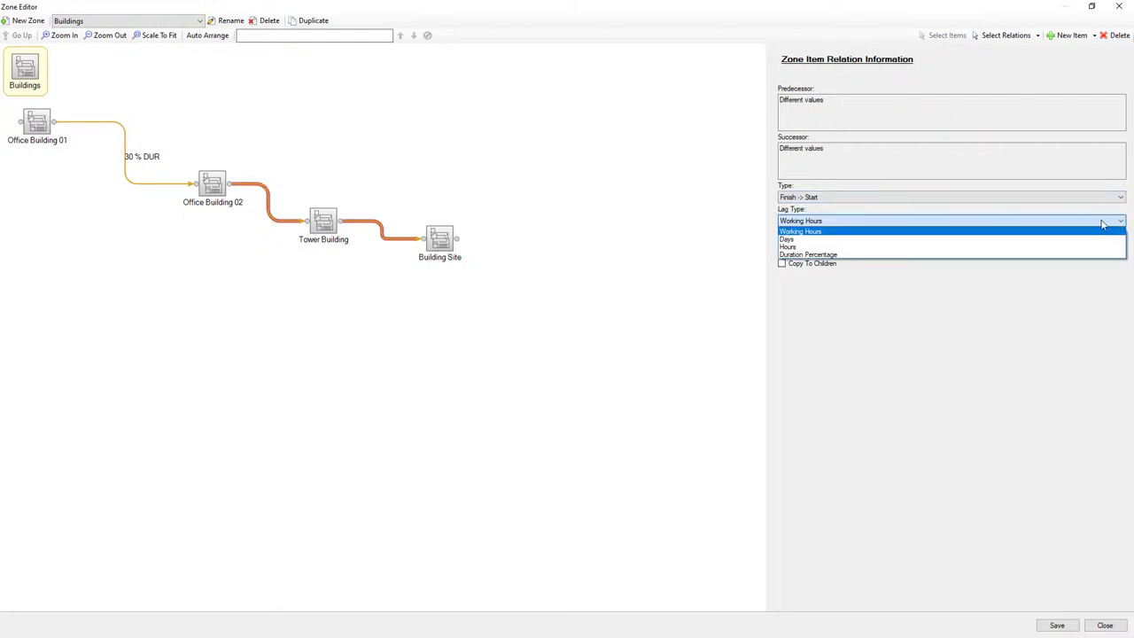
click(947, 254)
drag(811, 249, 759, 253)
text(40)
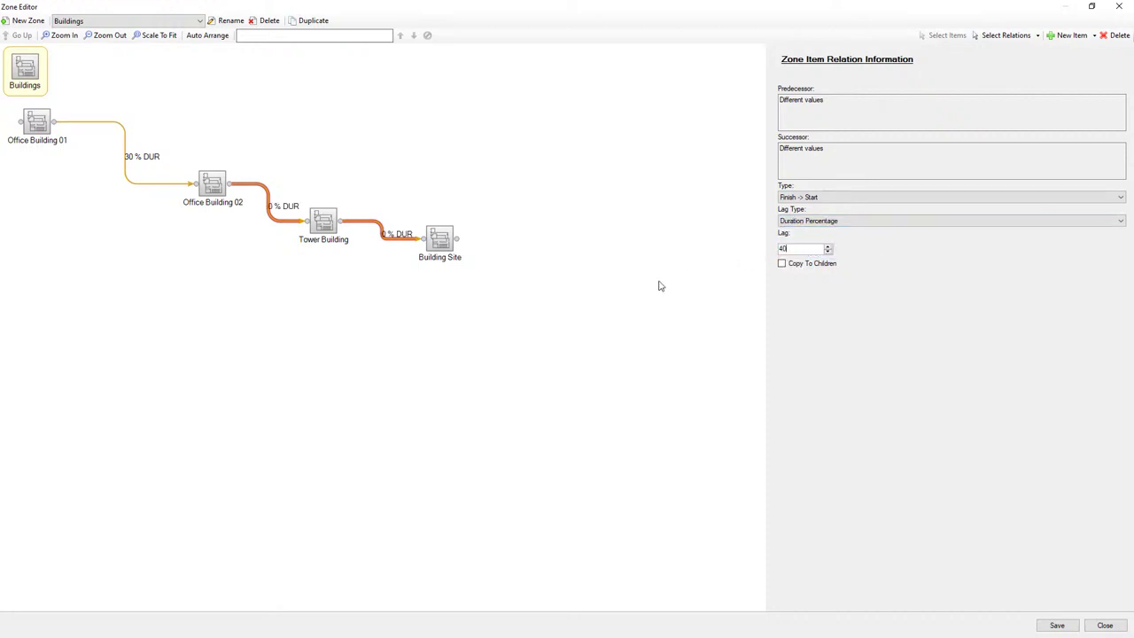
key(Return)
click(659, 286)
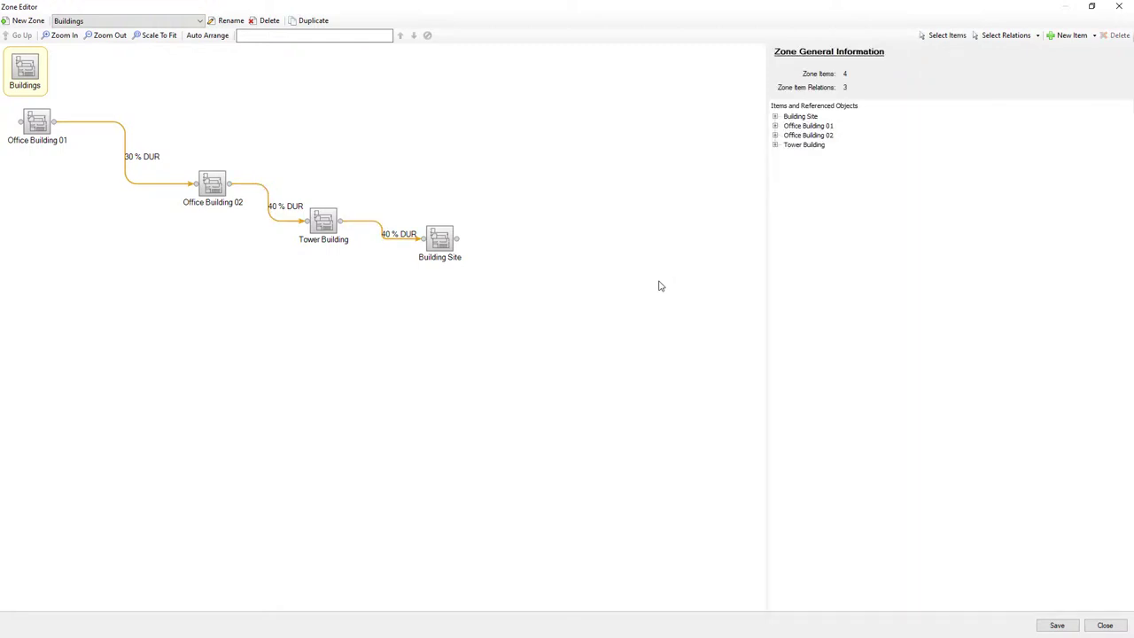
click(1057, 626)
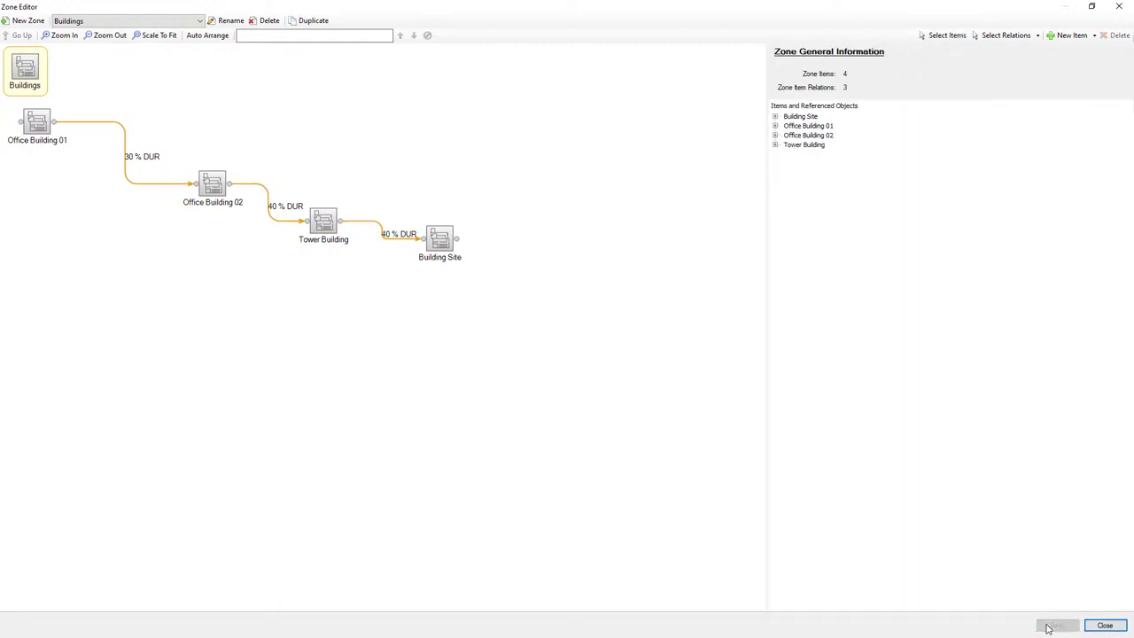
click(1104, 625)
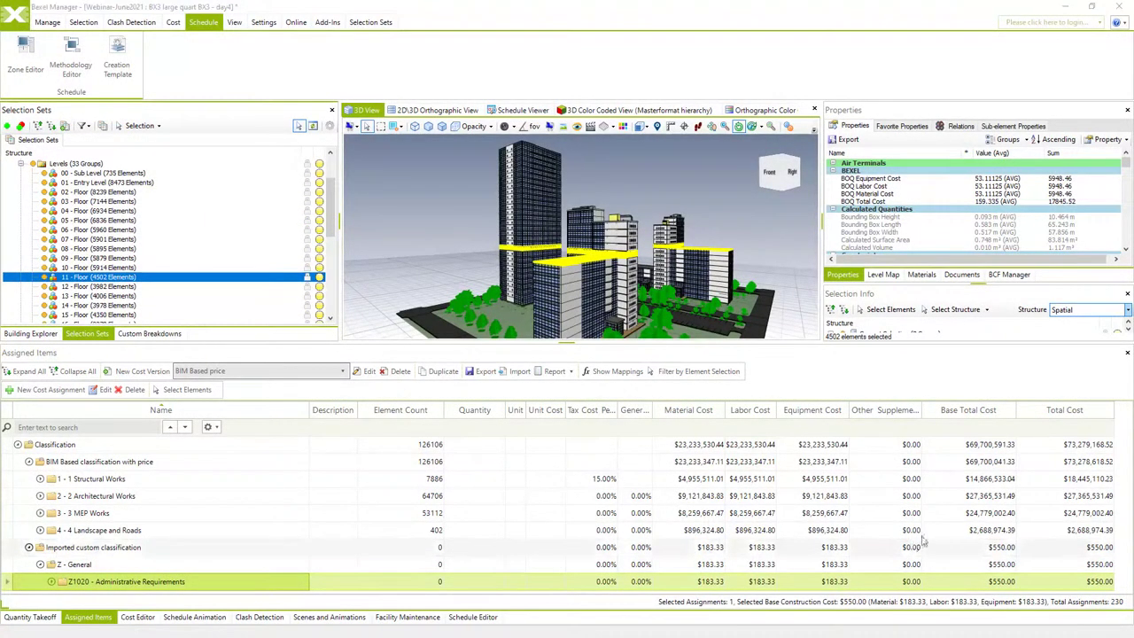
Create a new schedule named Uniformat based in the Schedule Editor and choose its cost version.
click(483, 620)
click(40, 369)
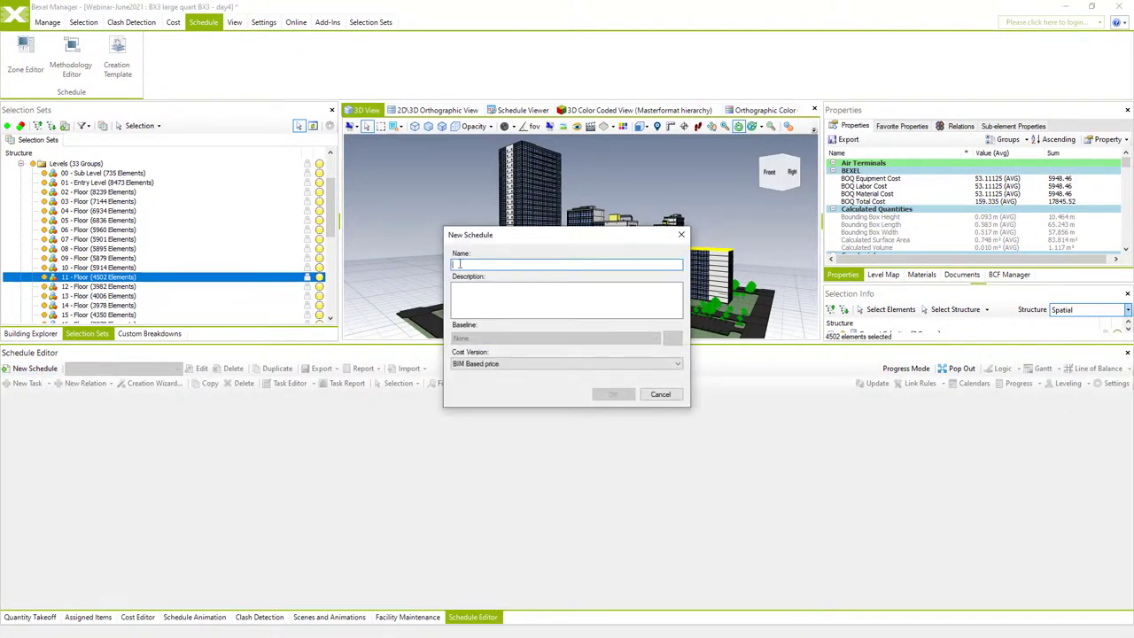
text(Ur)
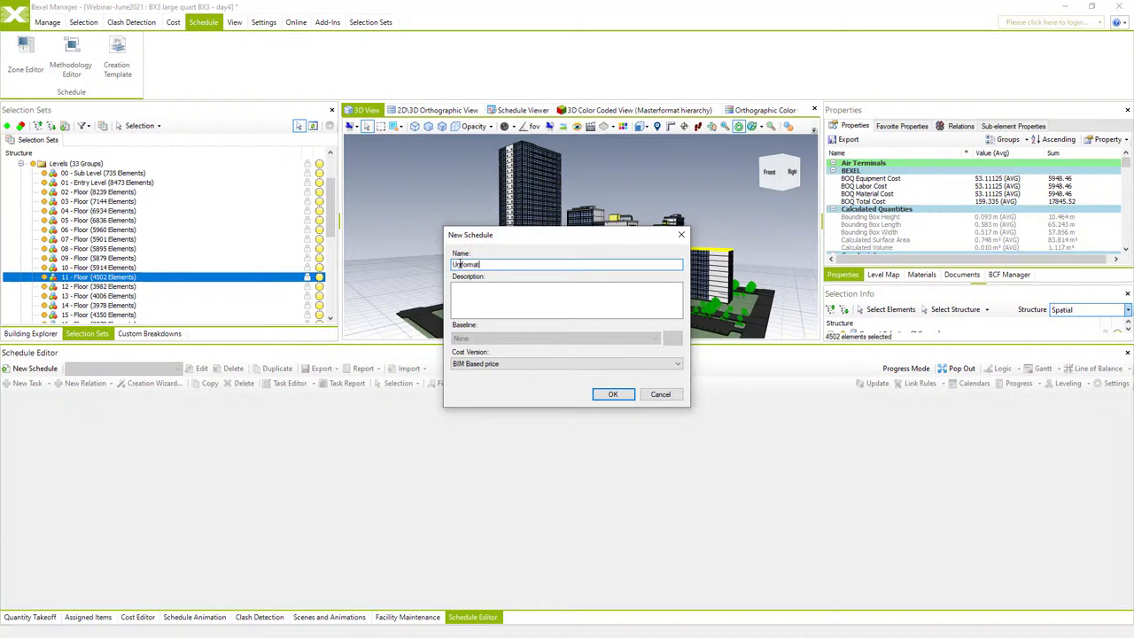
click(638, 365)
click(626, 382)
click(613, 394)
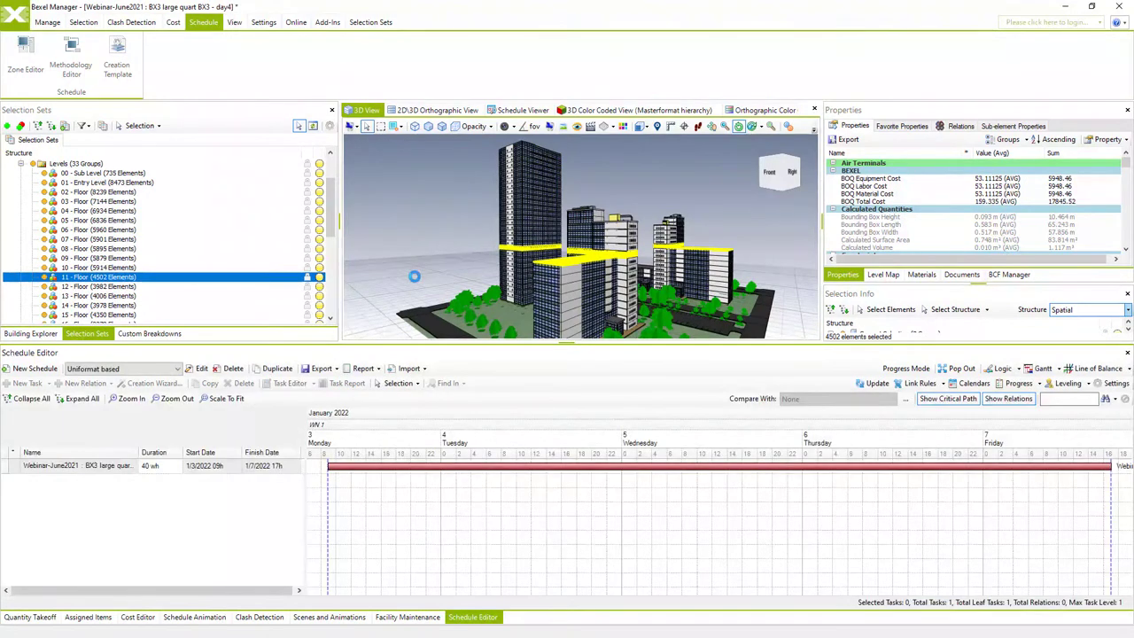
Start the Creation Wizard for the schedule's root task and load the template with the Buildings, BIM Based simple, Levels and Phases rules.
click(113, 472)
right_click(114, 471)
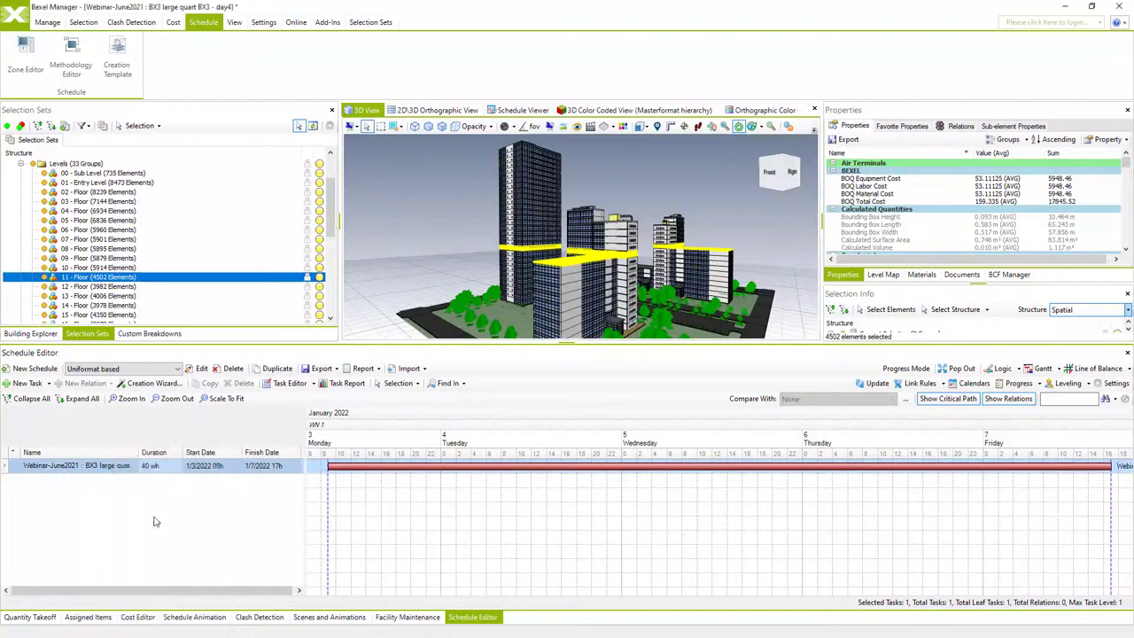
click(156, 516)
click(514, 185)
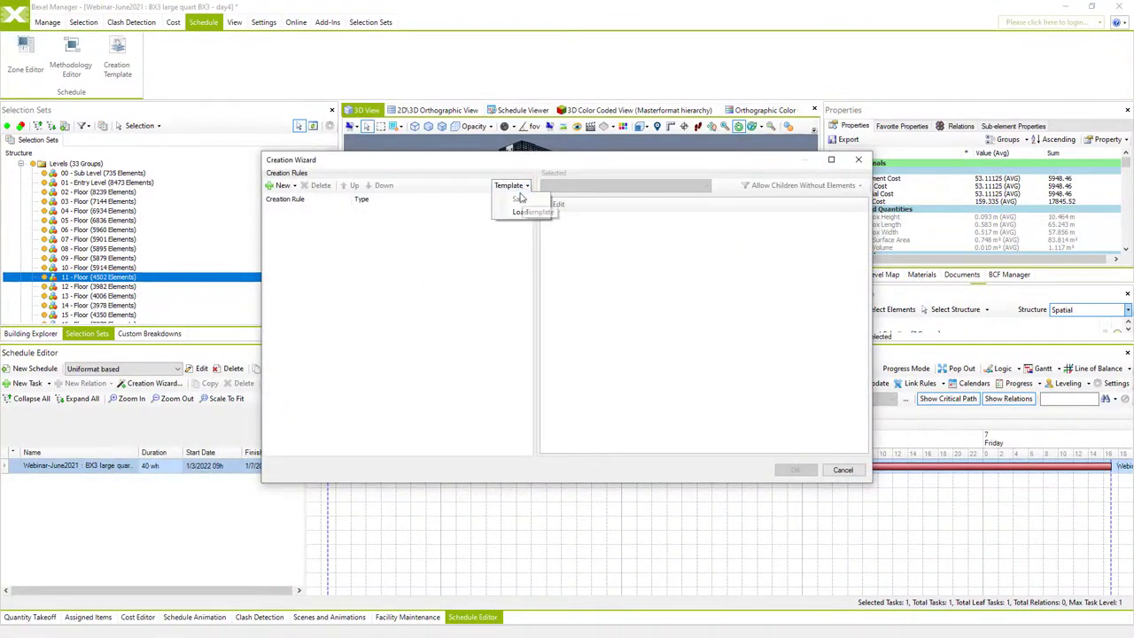
click(519, 211)
click(398, 197)
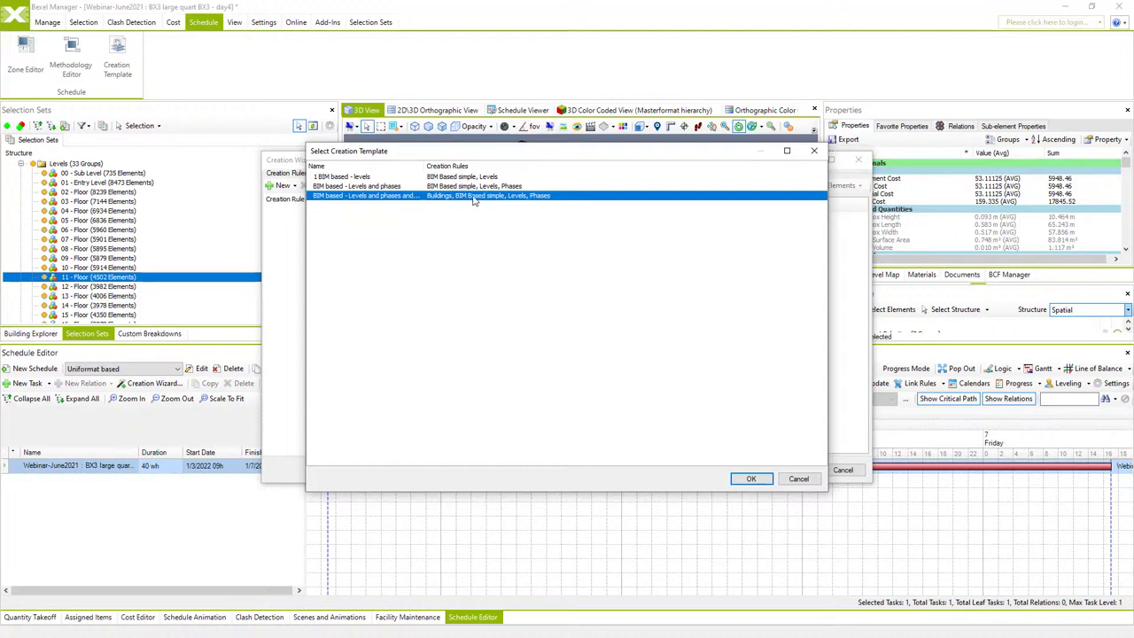
click(753, 478)
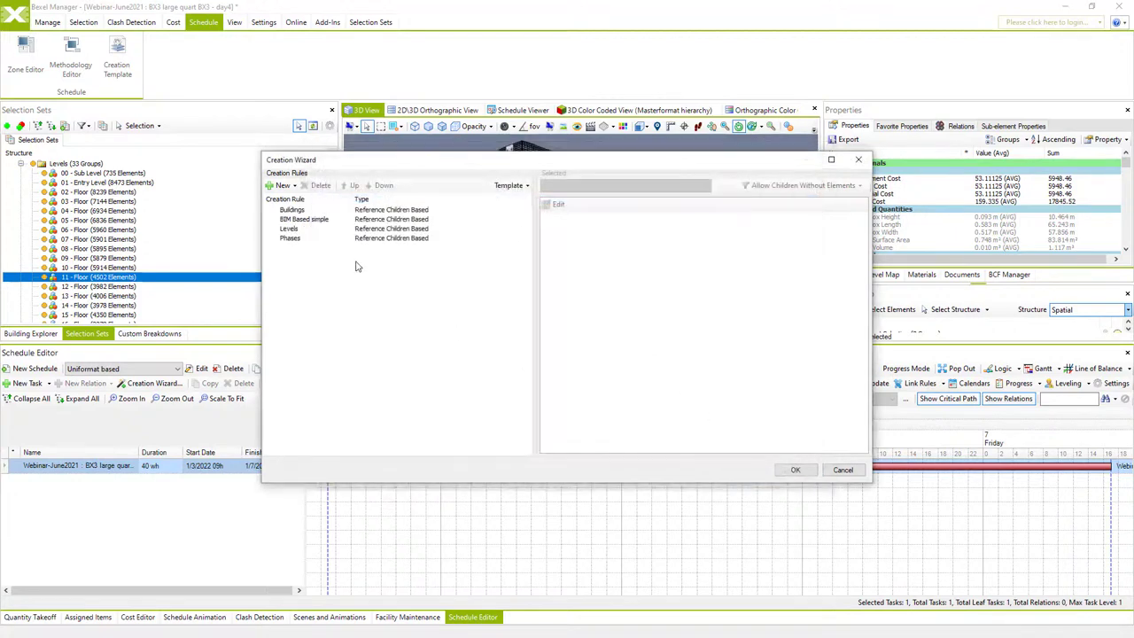
Replace the BIM Based simple methodology in the second creation rule with Uniformat Based Methodology.
click(311, 219)
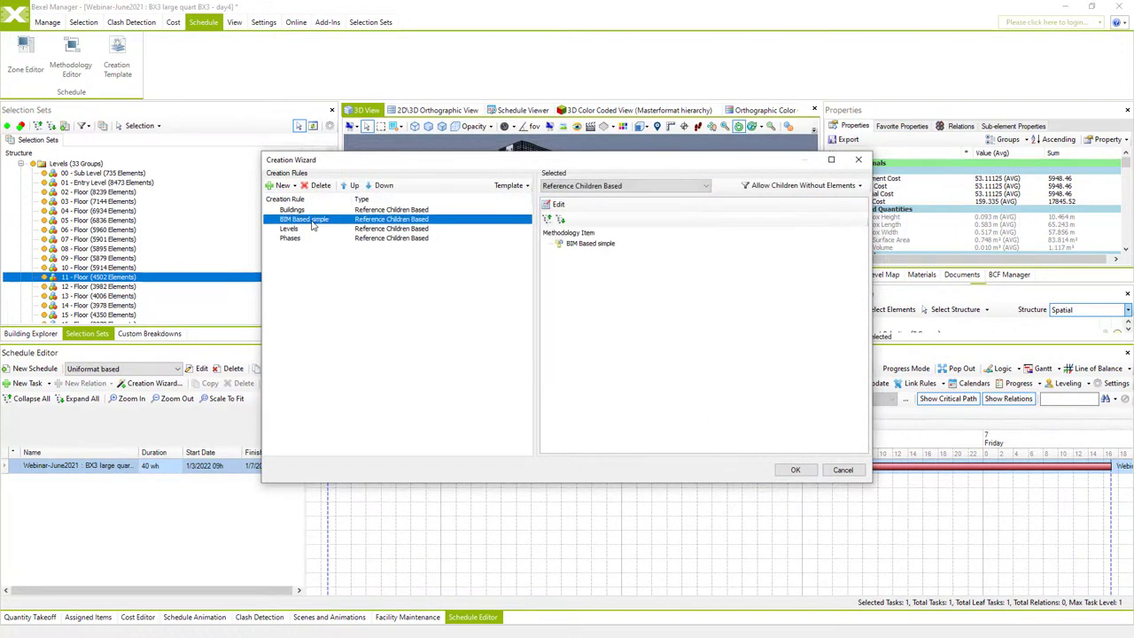
click(556, 204)
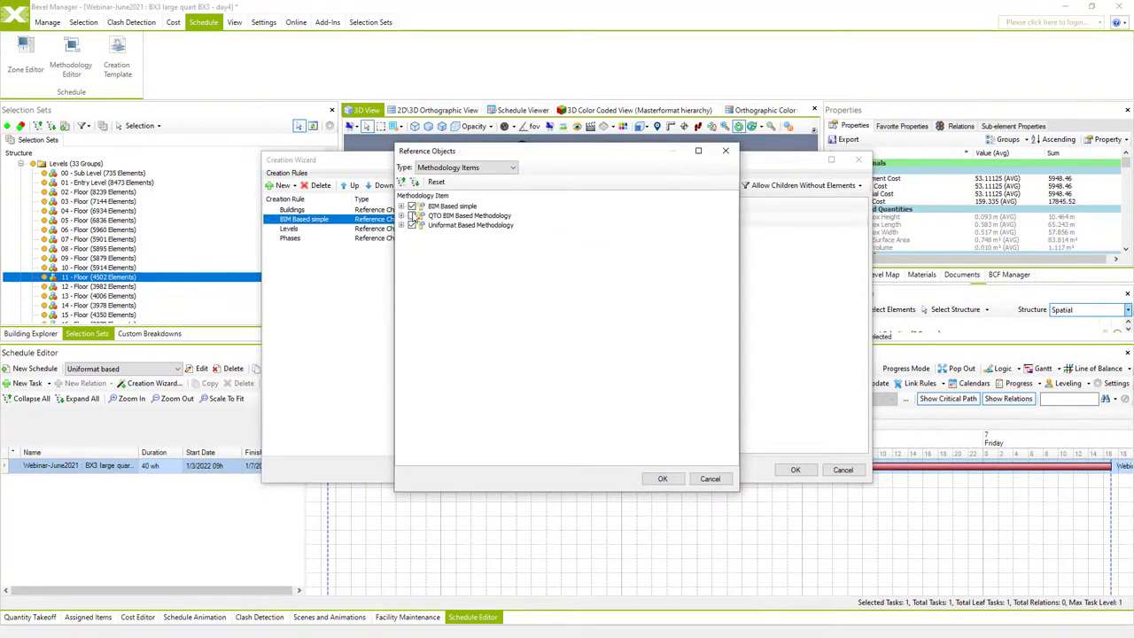
click(662, 478)
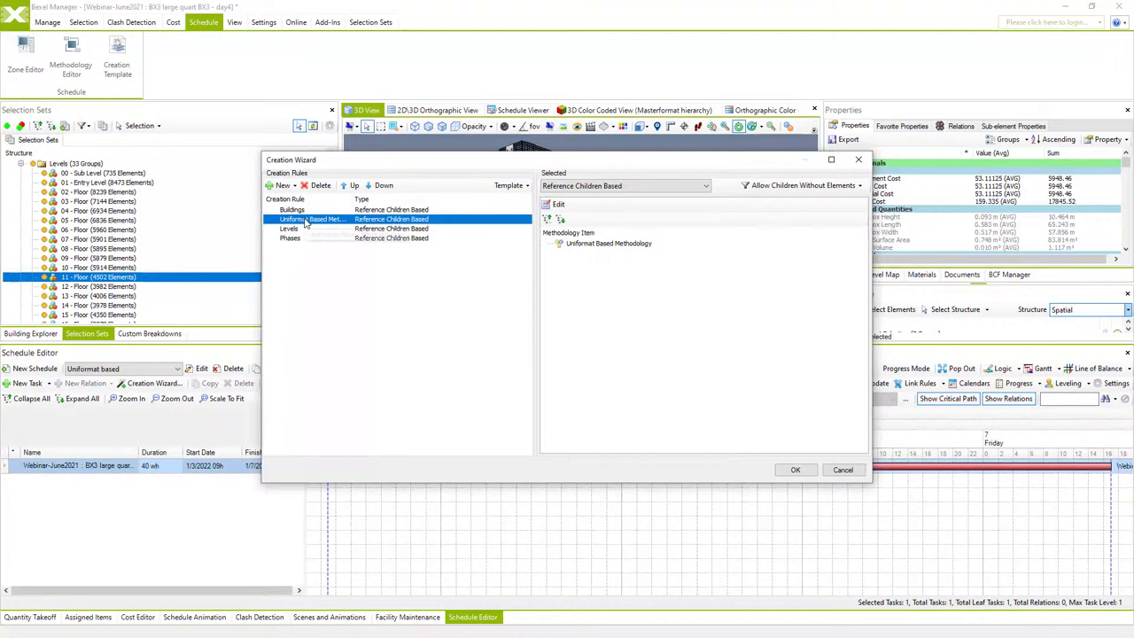
Generate the schedule from the creation rules and show it in a separate window scaled to its full time span.
click(777, 475)
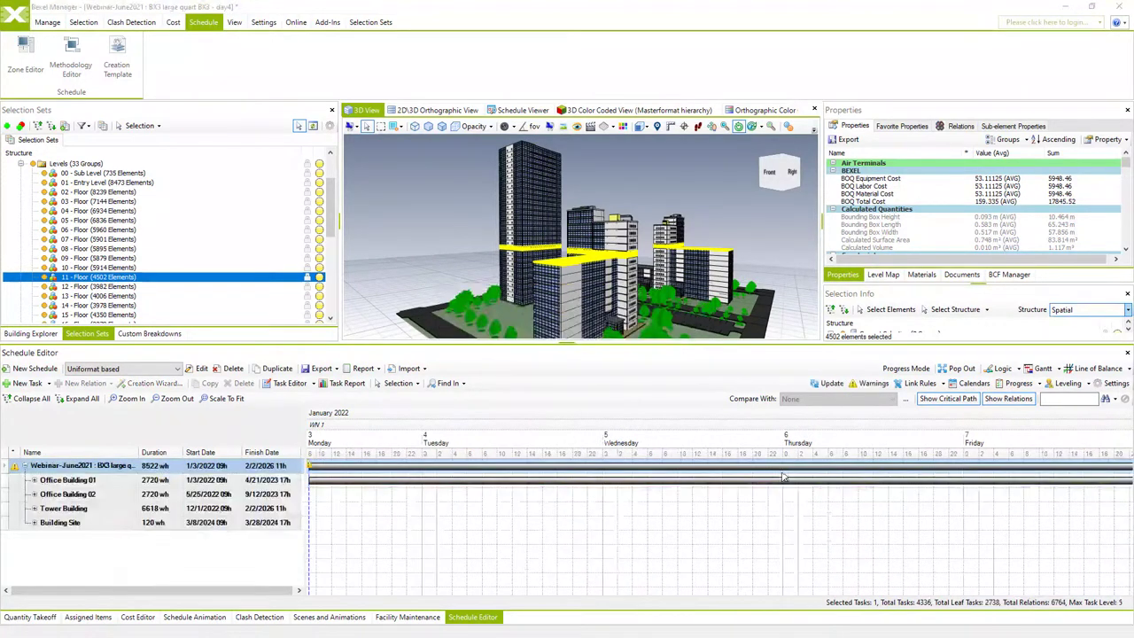
click(958, 369)
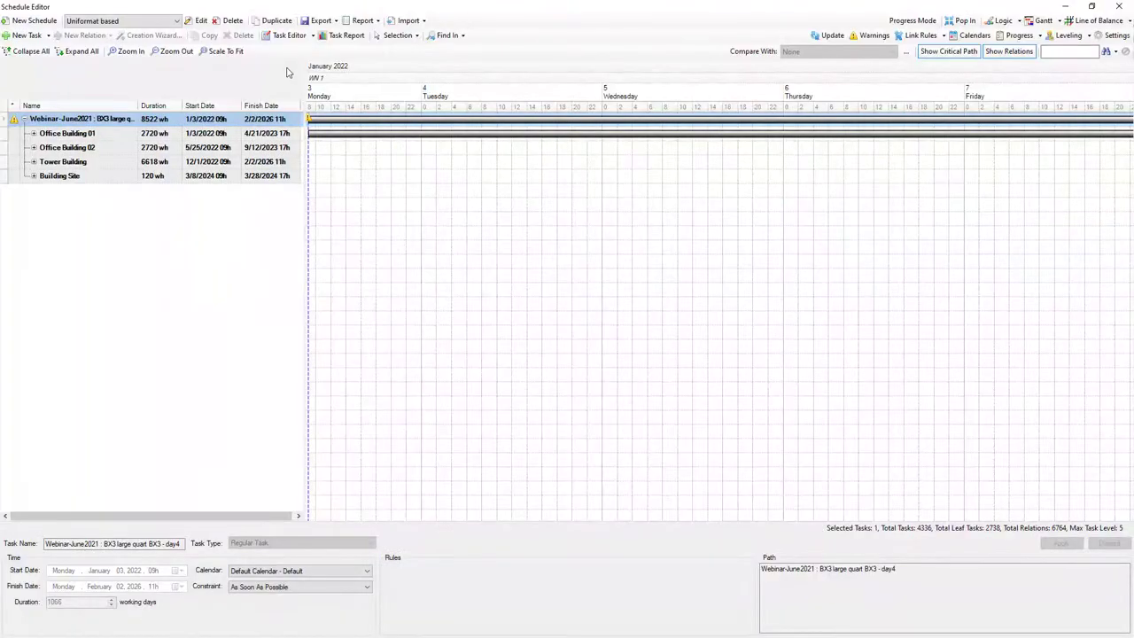
click(224, 51)
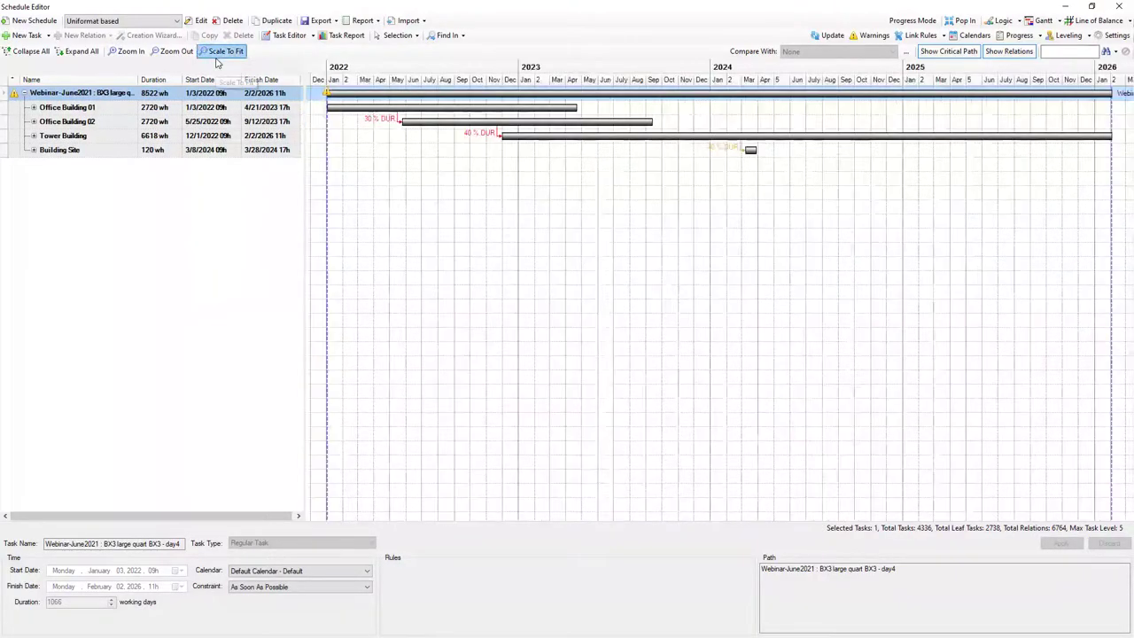
Expand the Building Site, Tower Building, Office Building 02 and Office Building 01 tasks to examine their methodology items.
click(33, 150)
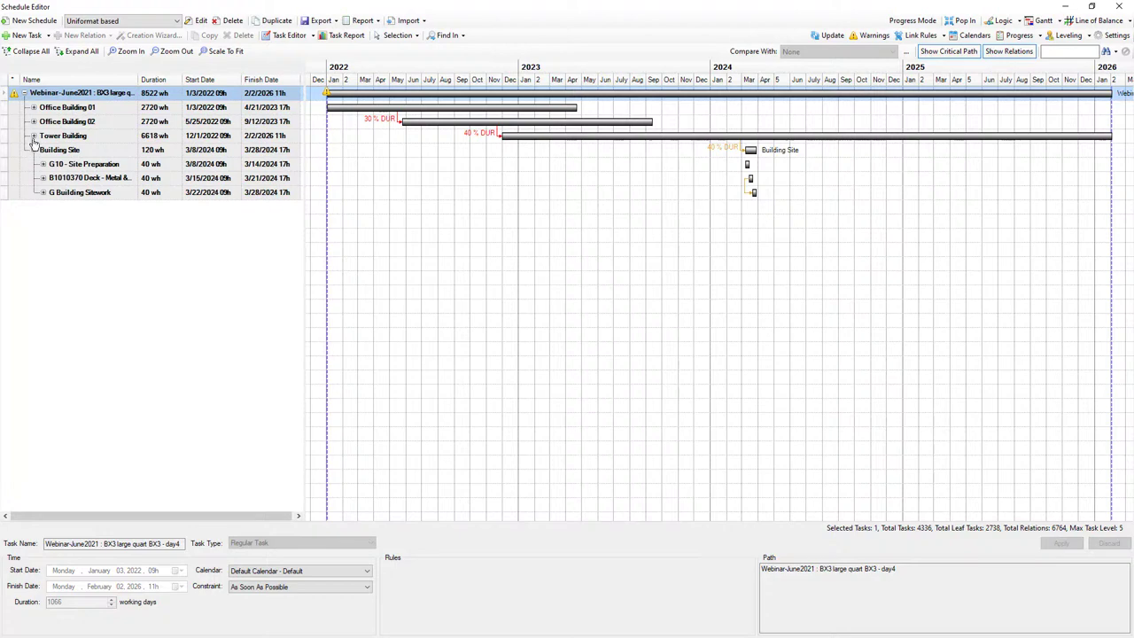
click(33, 136)
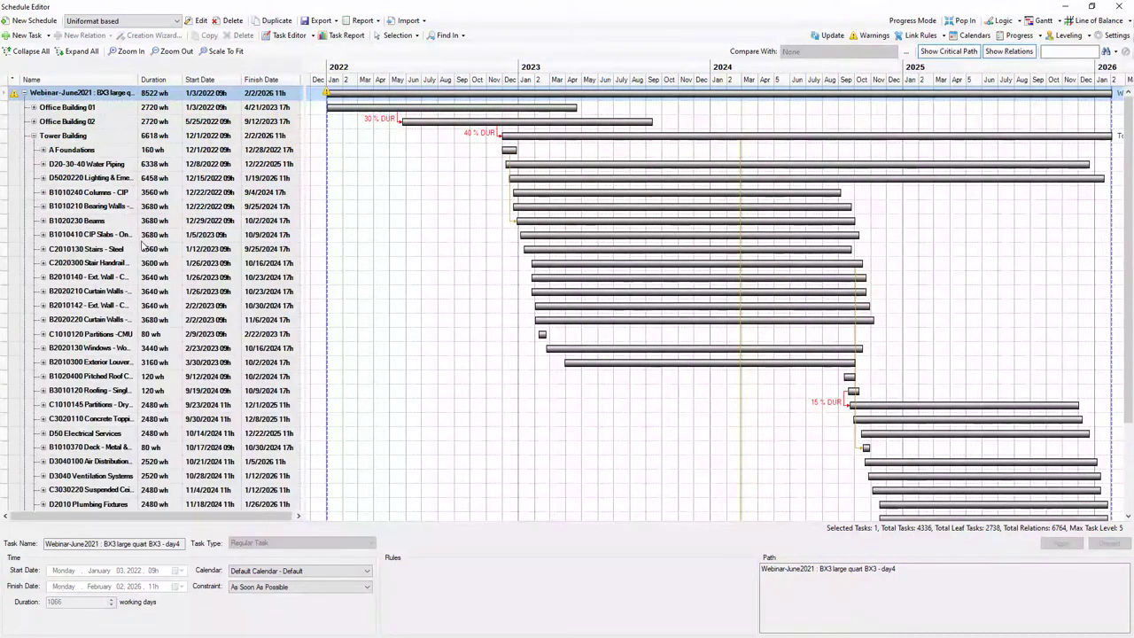
click(33, 122)
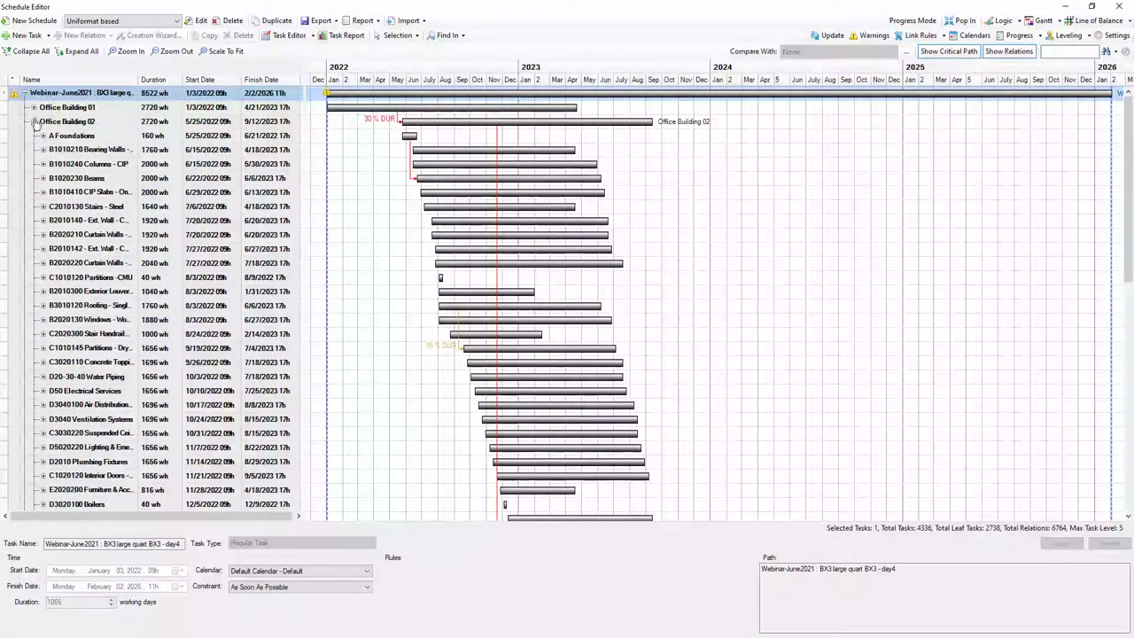
click(33, 107)
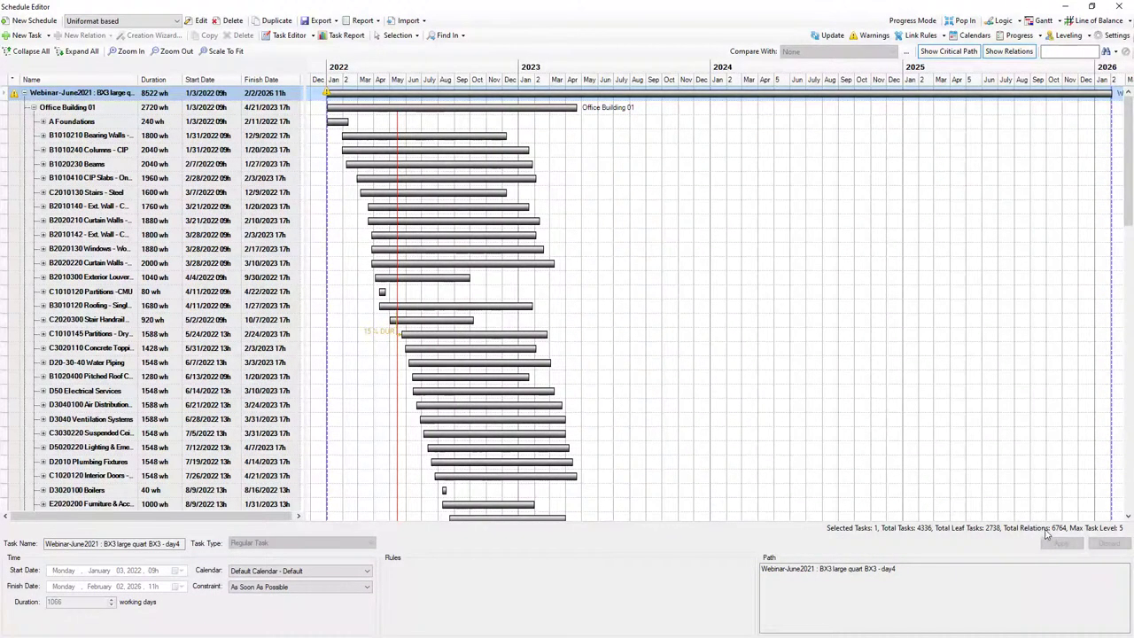
Expand the whole task tree and widen the task table to show the Total Cost, Successors and Predecessors columns.
click(80, 51)
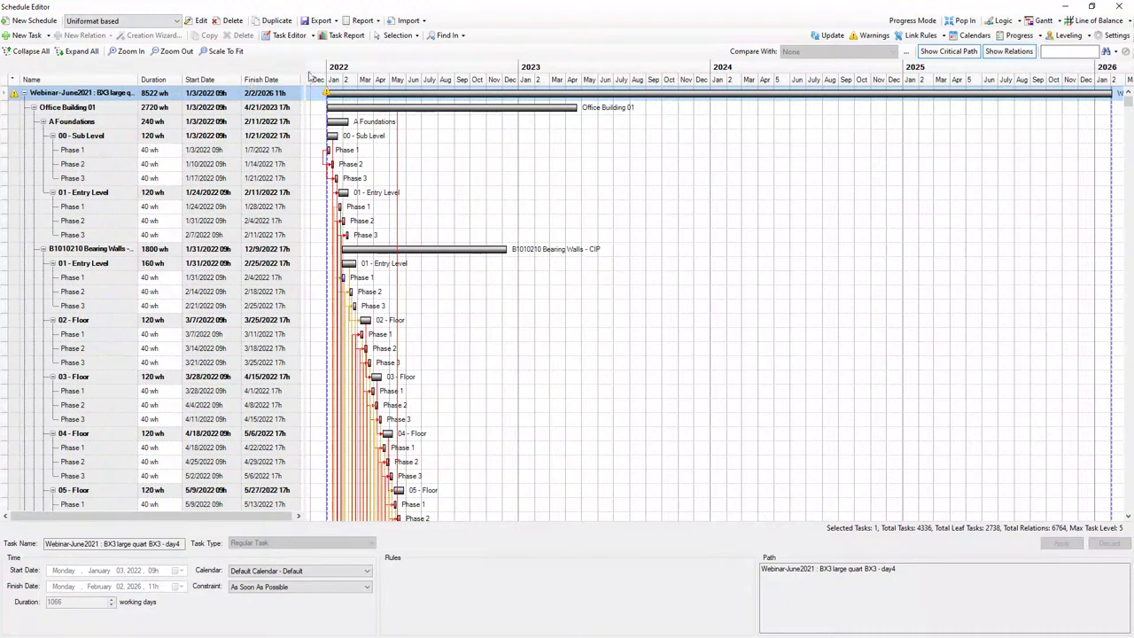
drag(309, 77, 439, 84)
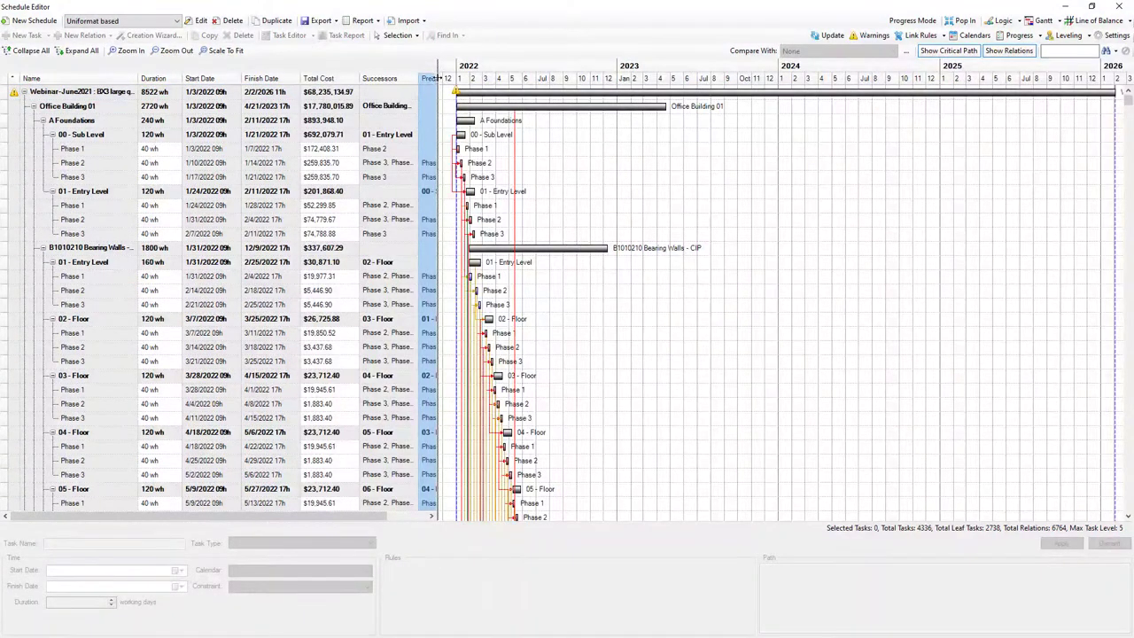
drag(438, 79, 504, 84)
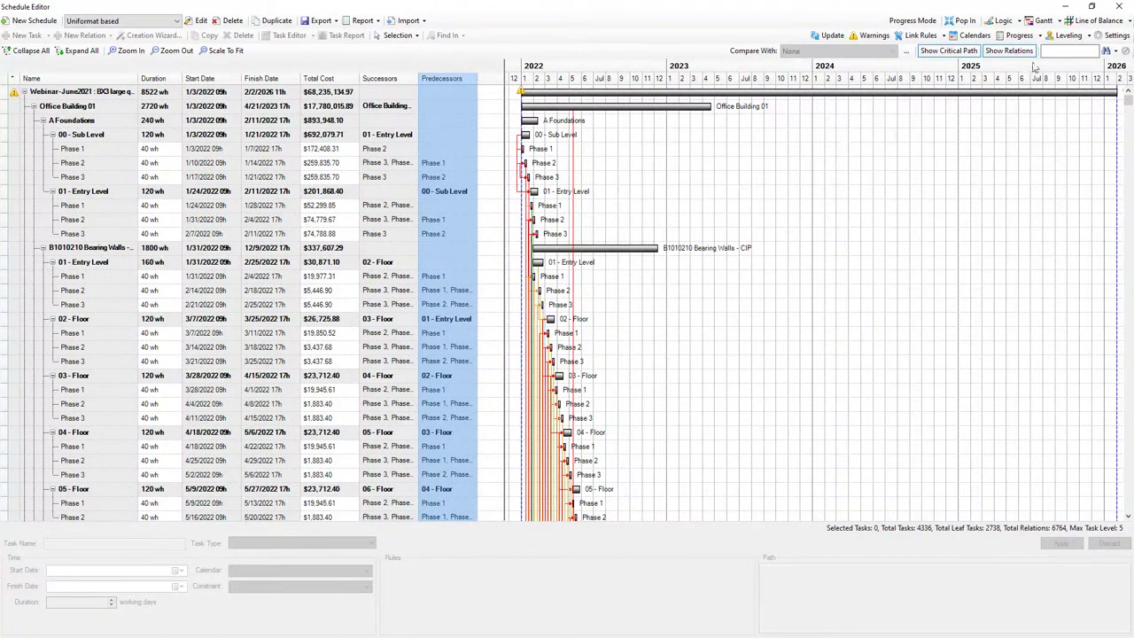
Examine the schedule's Line of Balance from Office Building 01 up to the Tower Building, then dock the Schedule Editor back.
click(1091, 24)
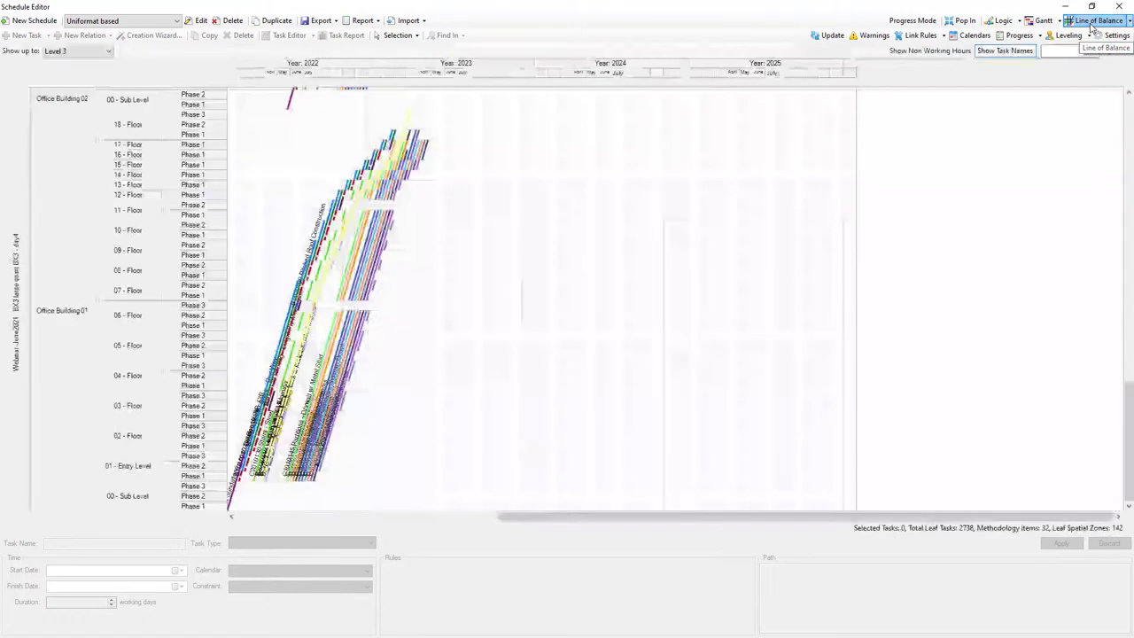
scroll(445, 367, up, 6)
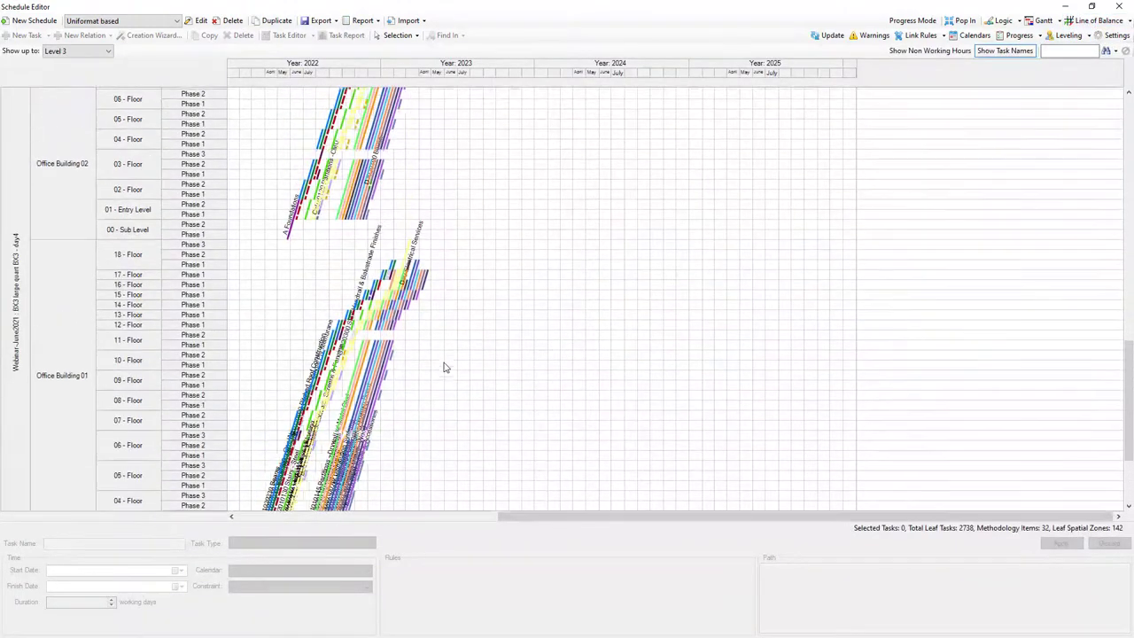
scroll(452, 365, up, 8)
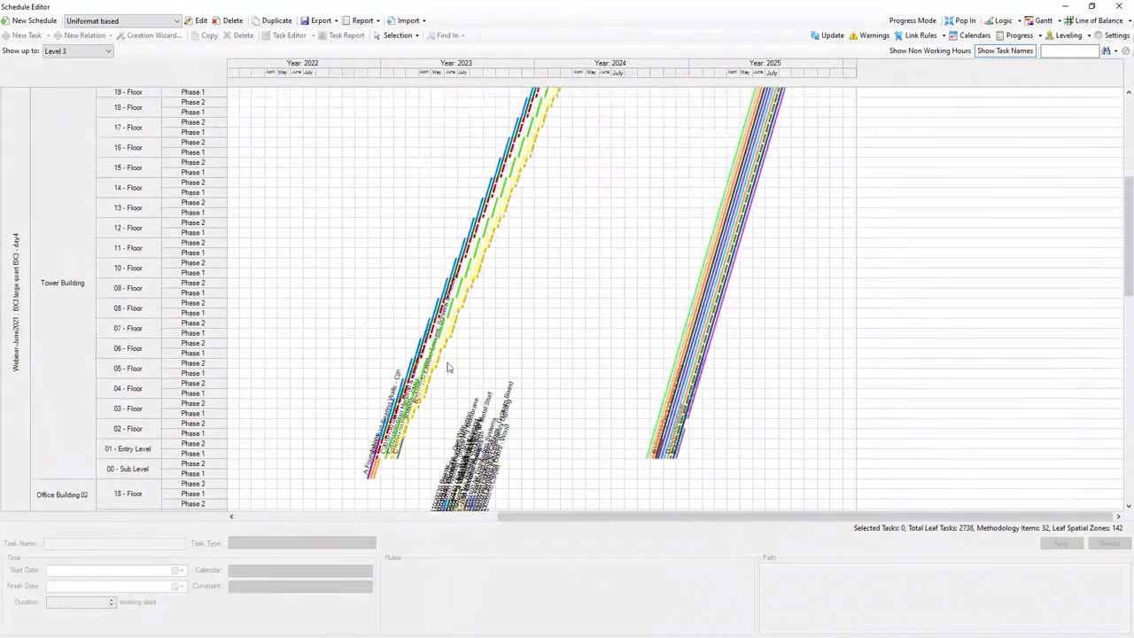
click(961, 20)
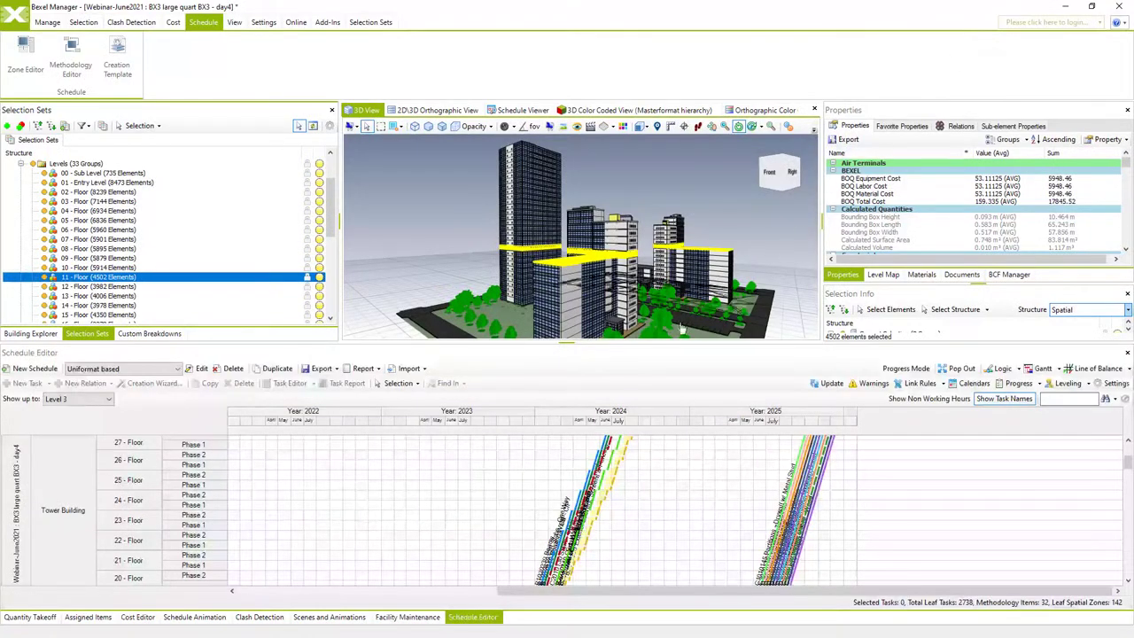
Update the schedule animation, play the construction sequence in the Schedule Viewer and stop it partway through the Tower Building.
click(194, 617)
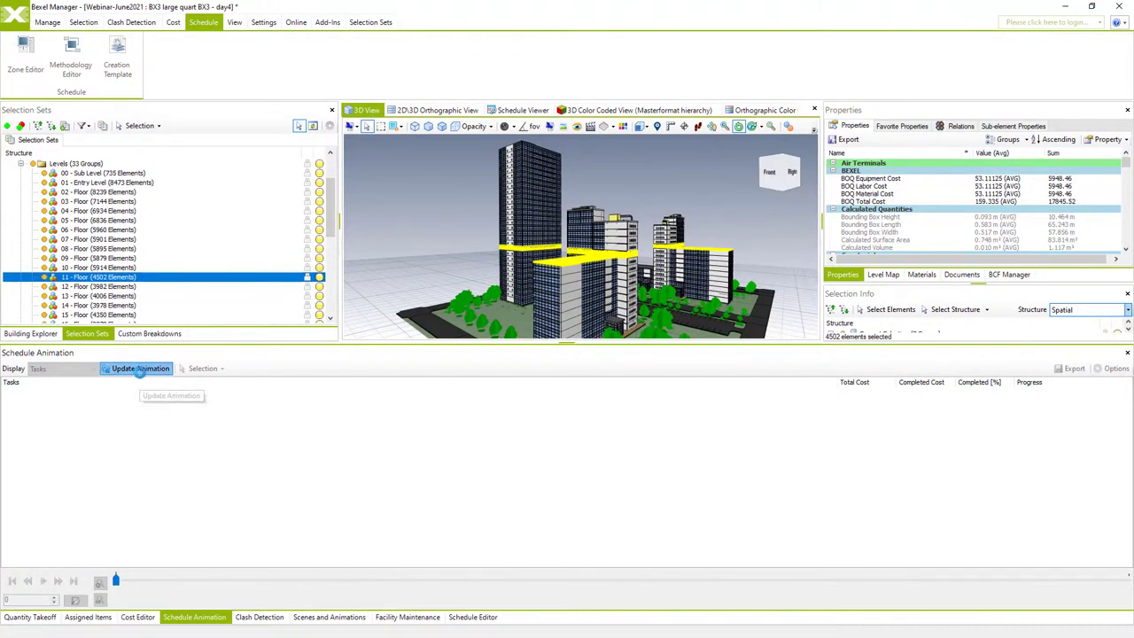
click(140, 369)
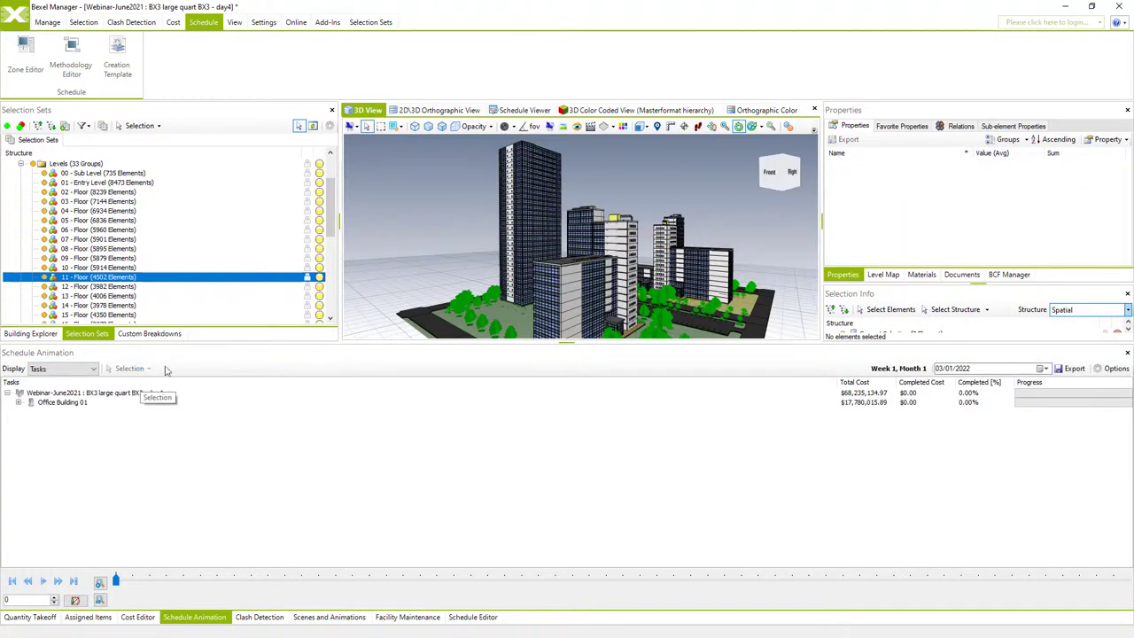
click(525, 110)
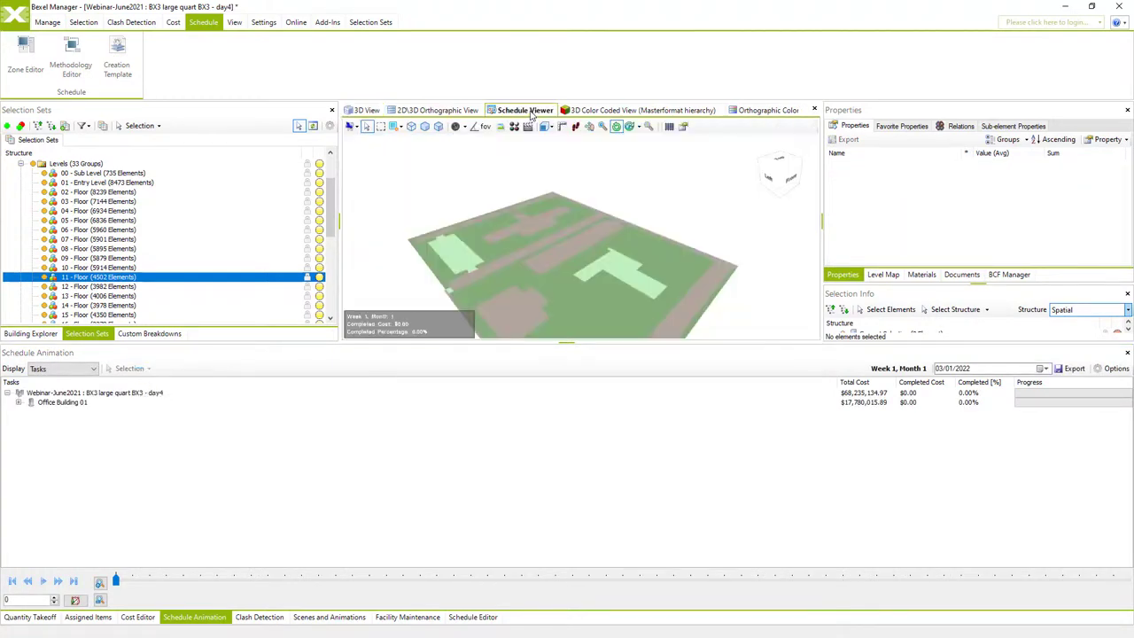
click(43, 583)
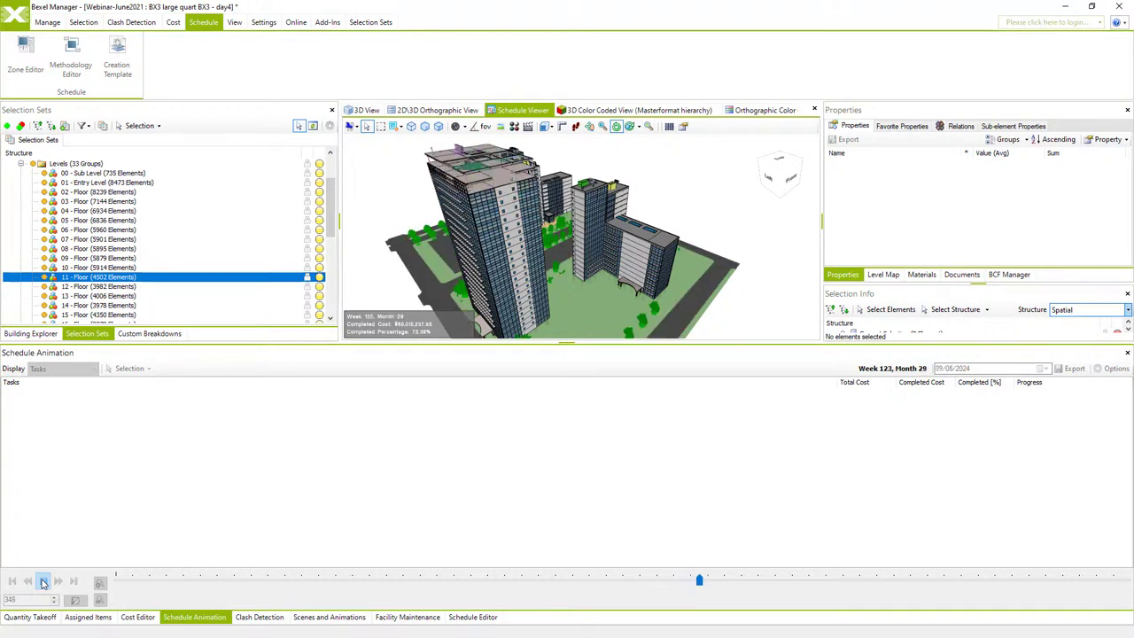
click(42, 582)
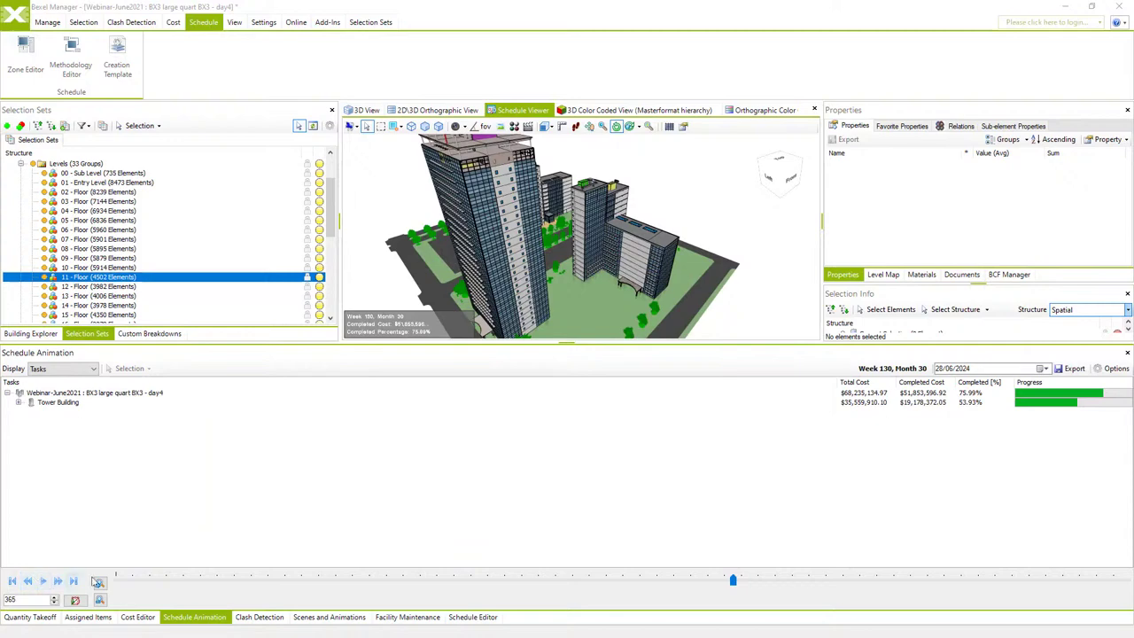
Return to the Schedule Editor and display the Uniformat based schedule as a Gantt chart.
click(472, 618)
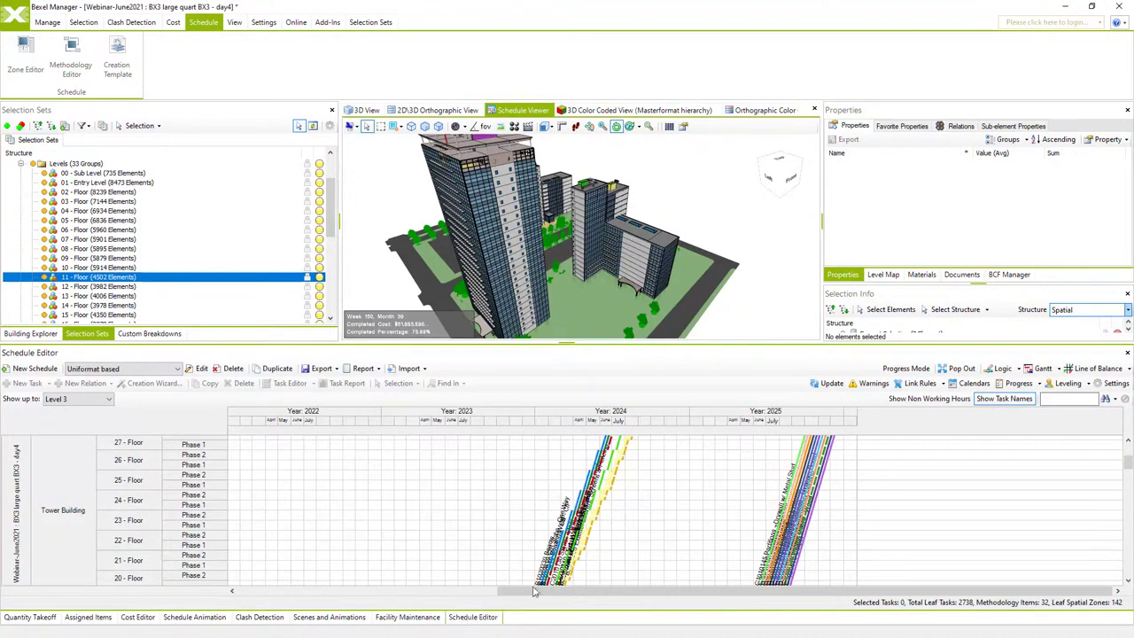
click(1042, 369)
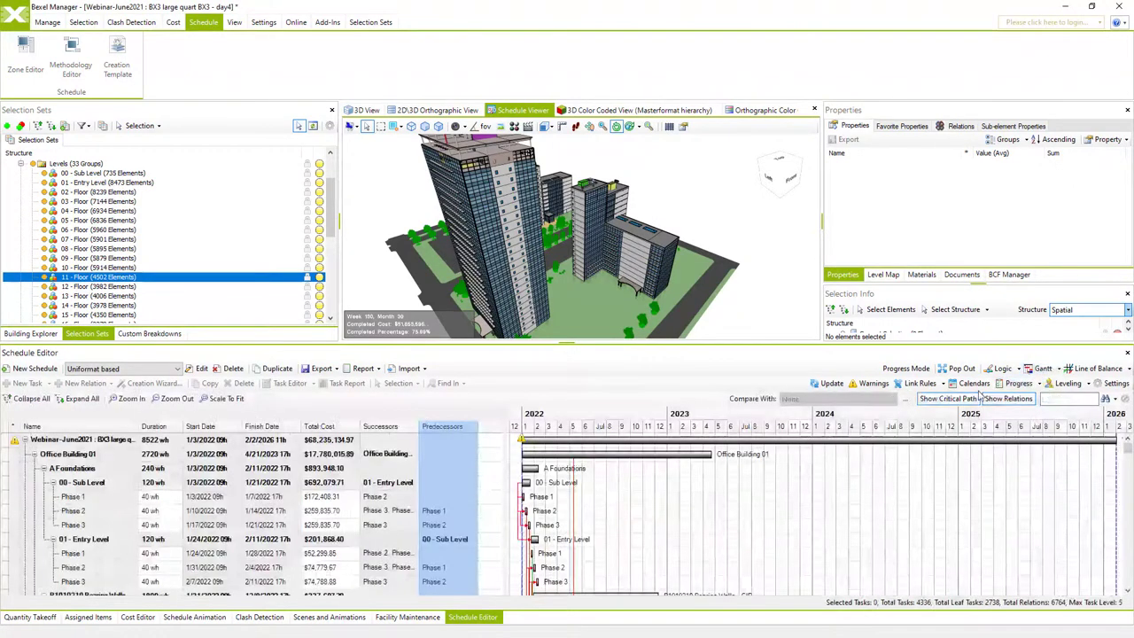
Collapse the whole schedule tree, then expand the Tower Building's tasks.
scroll(491, 496, down, 1)
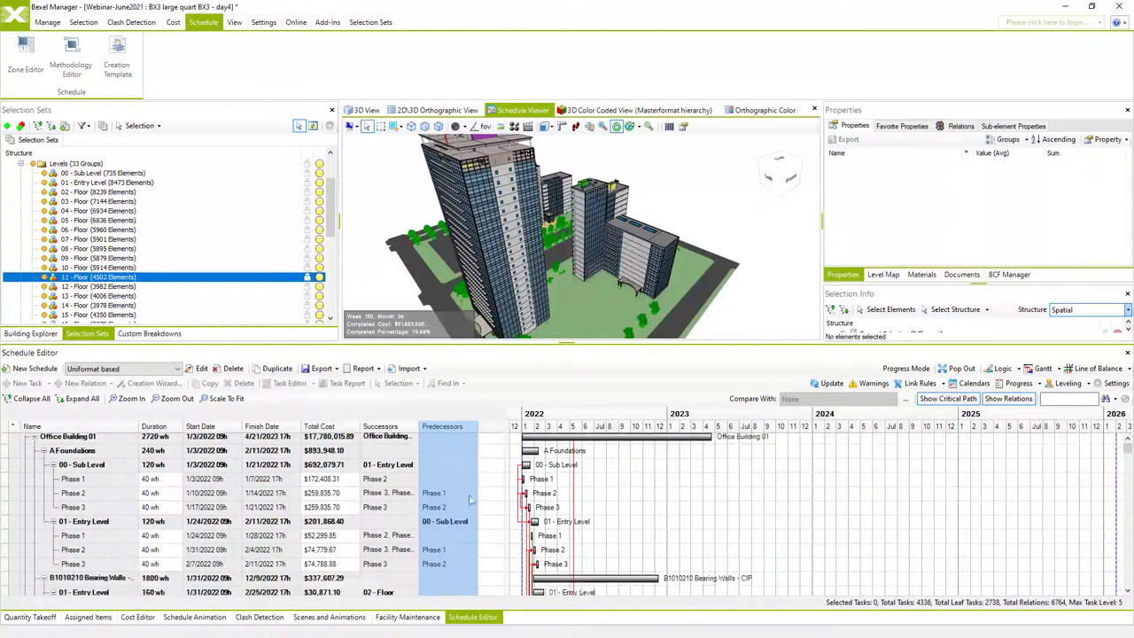
click(30, 398)
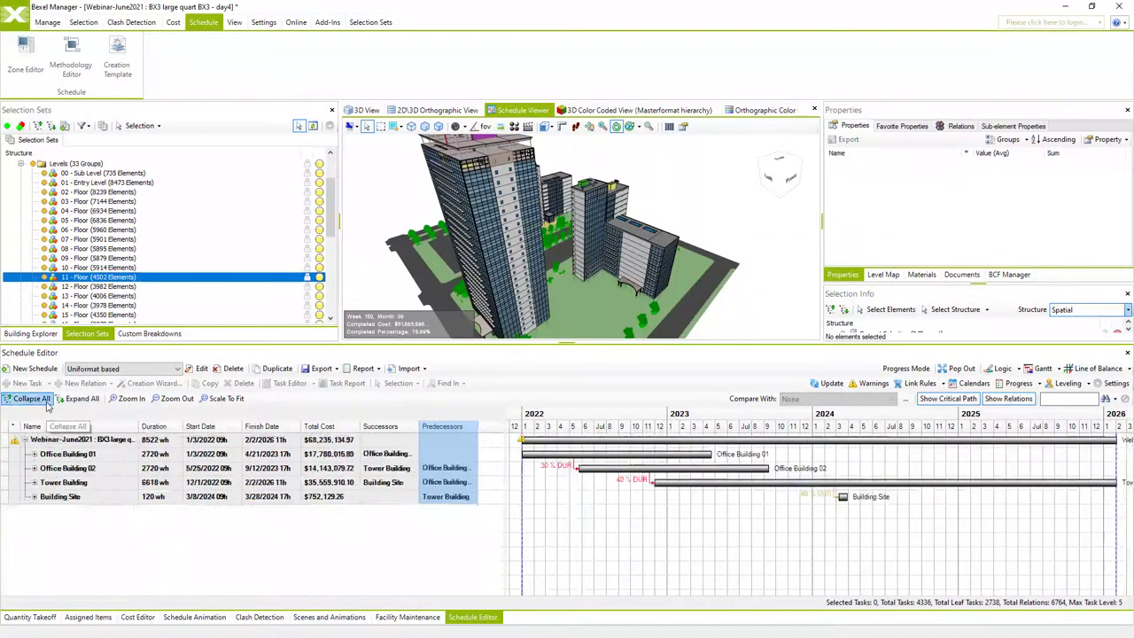
click(34, 482)
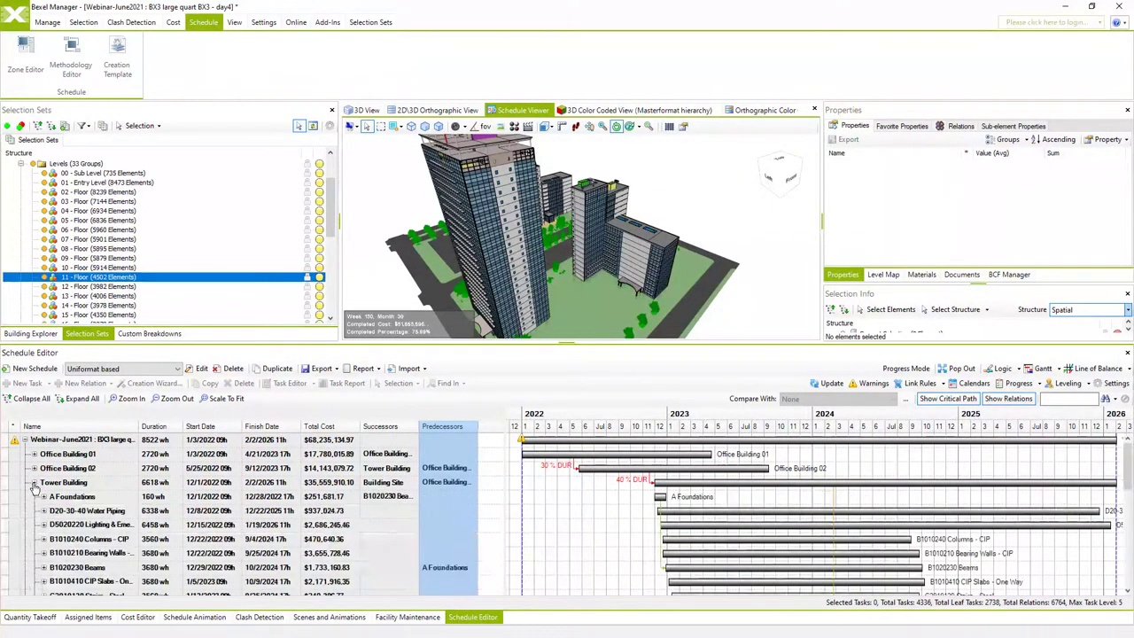
scroll(112, 510, down, 1)
Review the resources and quantities of the Tower Building's B1010240 Columns - CIP task in the Task Editor.
click(104, 512)
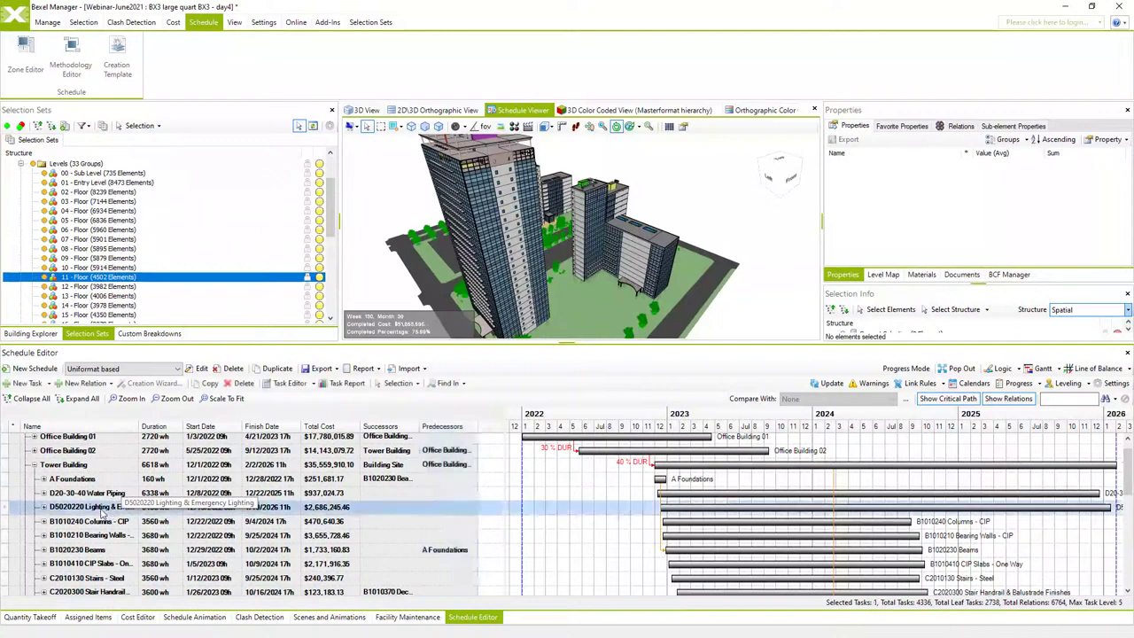
click(110, 522)
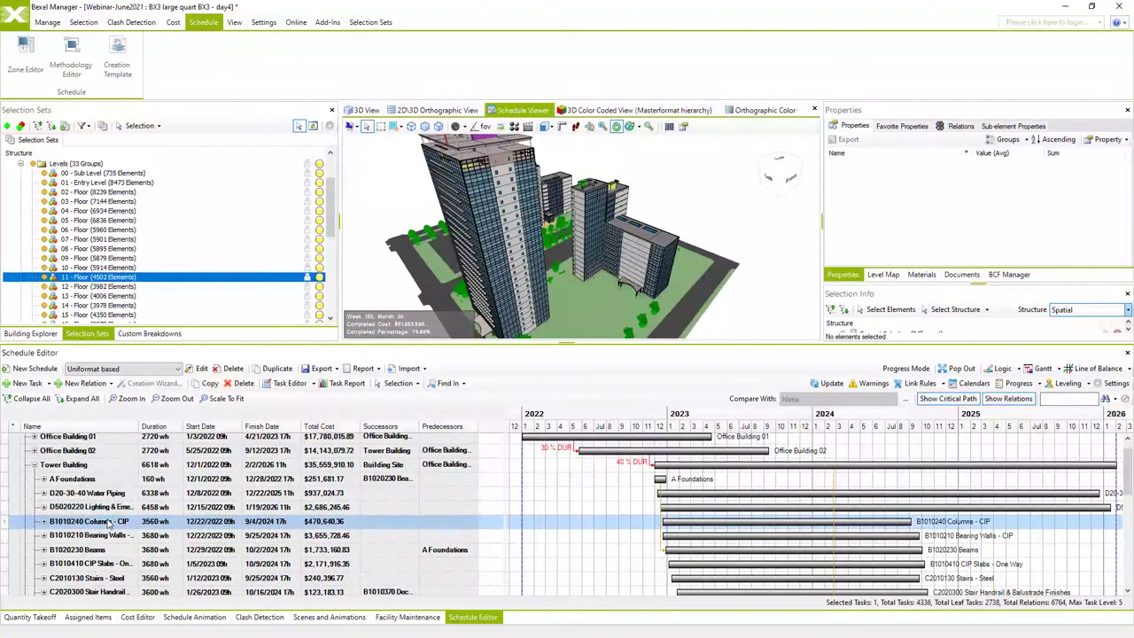
click(289, 383)
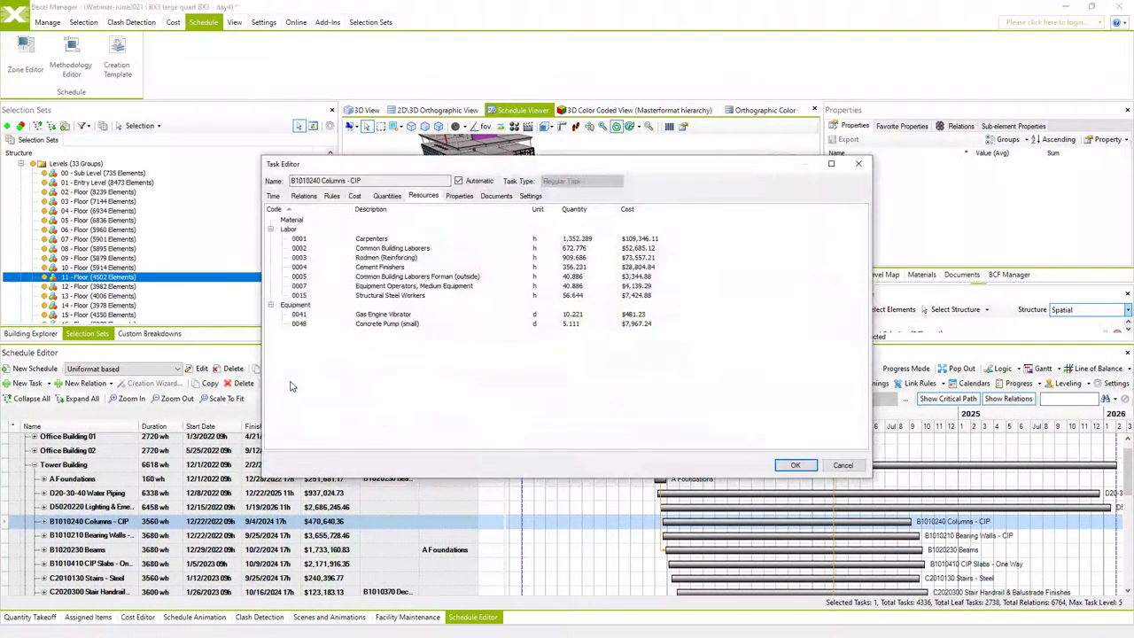
click(386, 196)
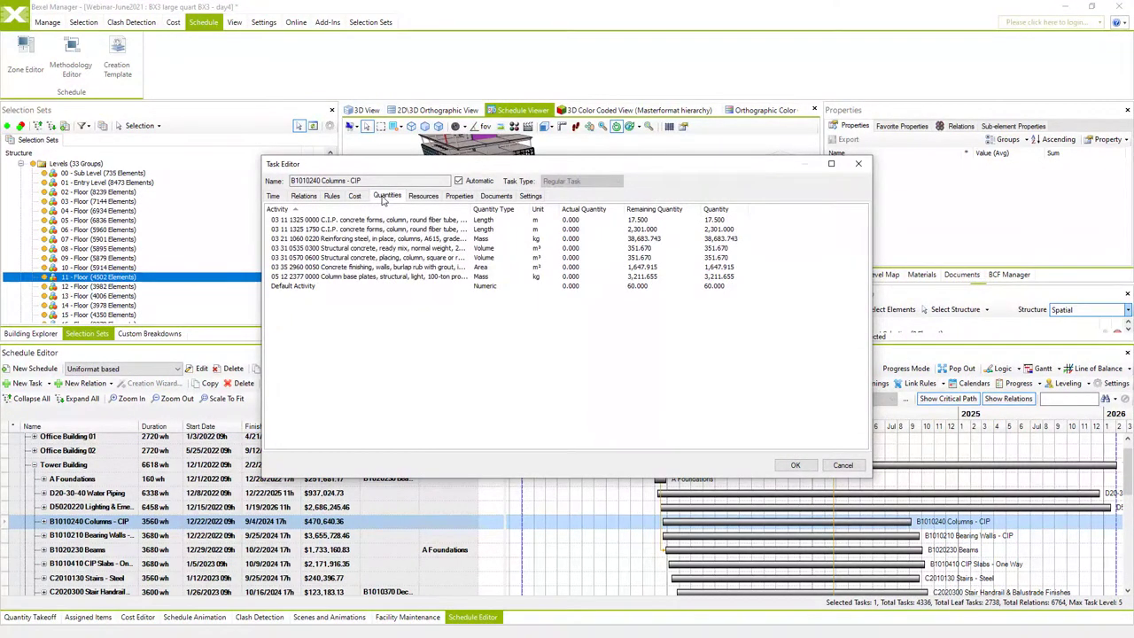
click(839, 465)
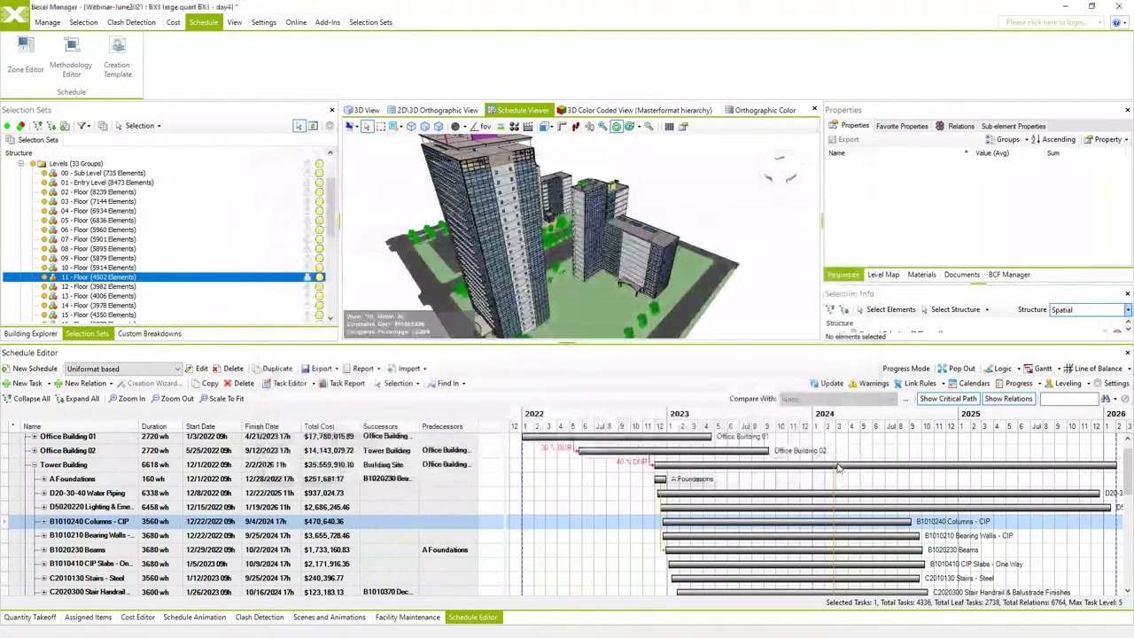
View the affected tasks' resources available for a resource leveling entry on B1010240 Columns - CIP, without adding any.
click(1089, 385)
click(1097, 412)
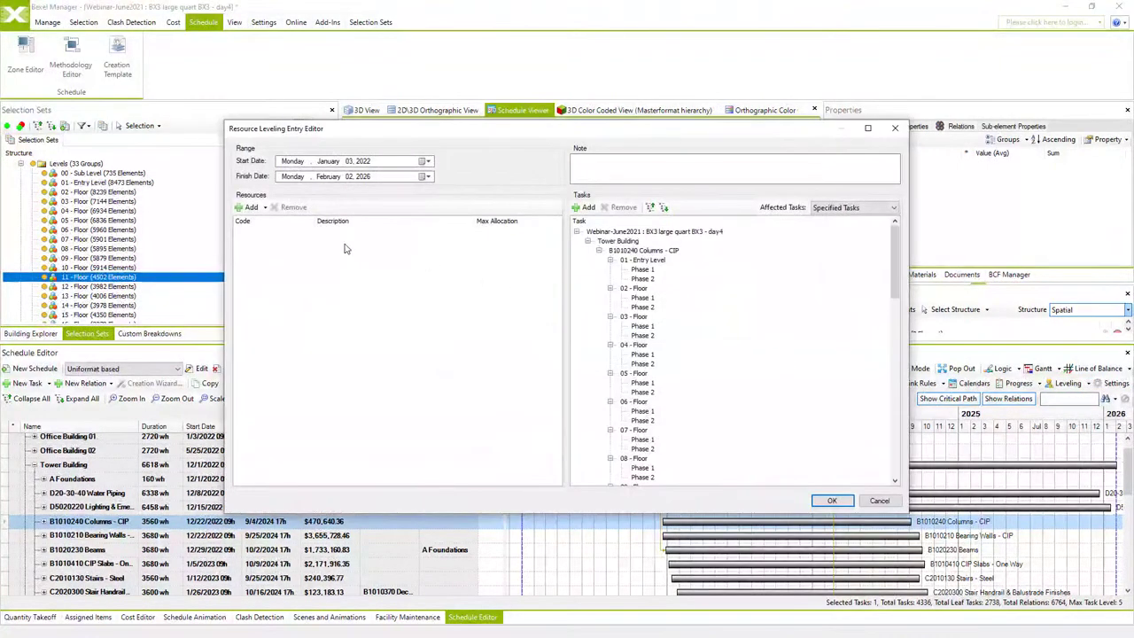
click(264, 207)
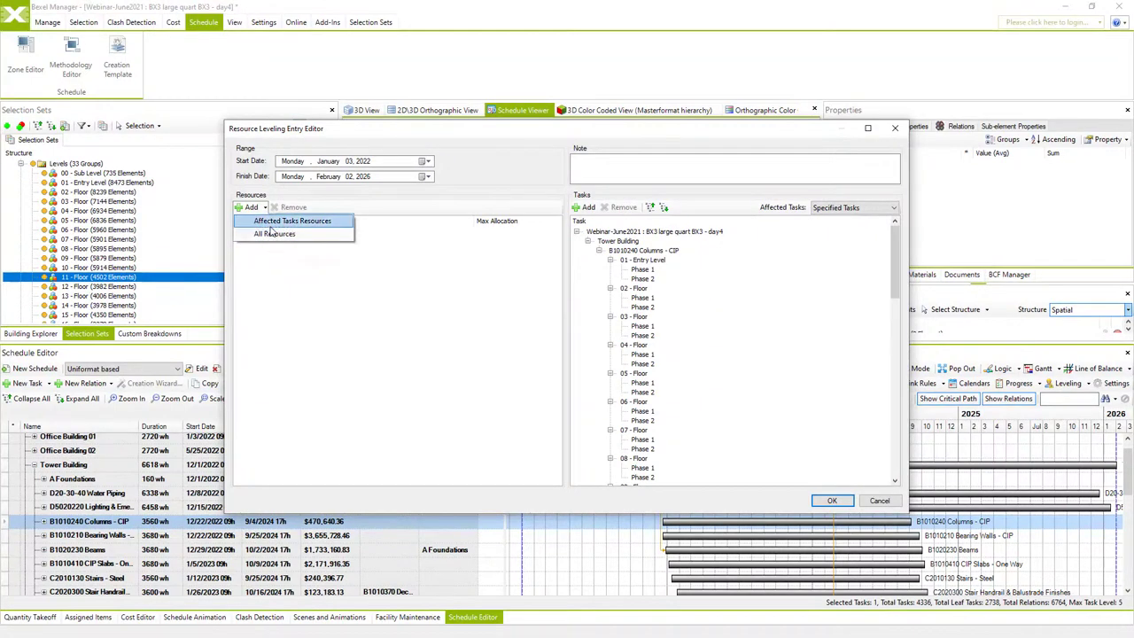
click(271, 233)
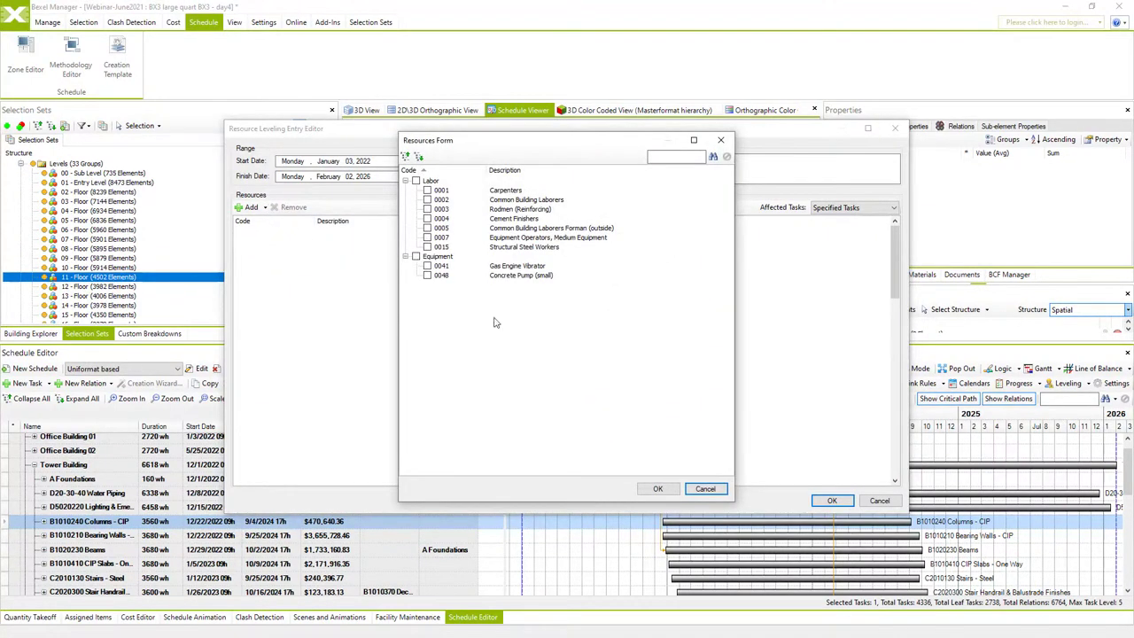
click(704, 488)
click(824, 502)
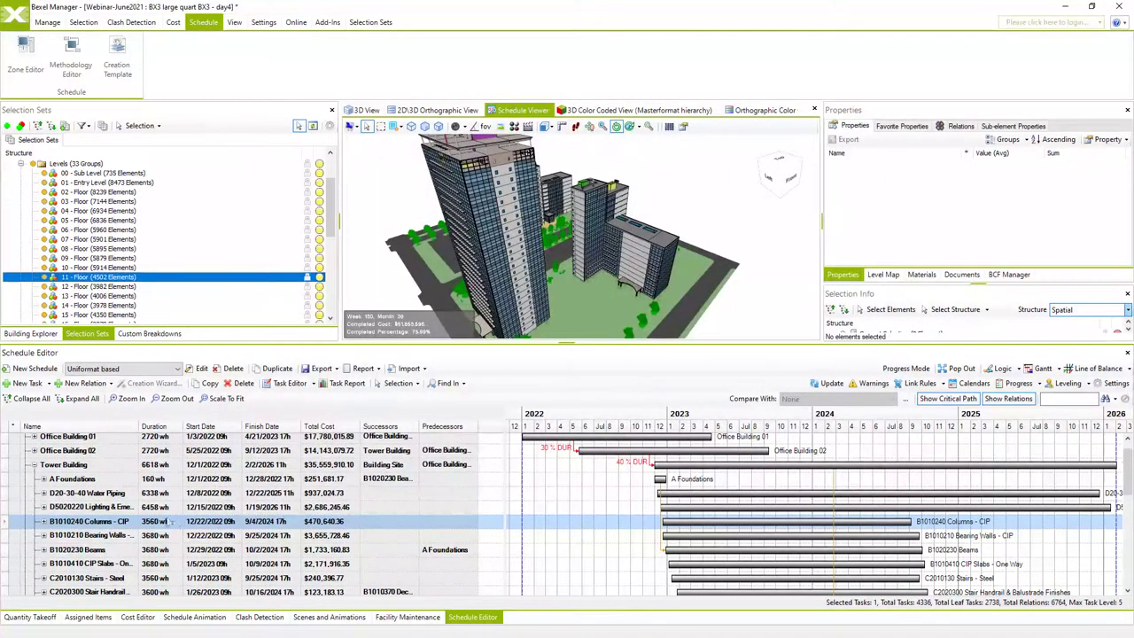
View the cumulative cost, cost and labor charts in the task report for Office Building 02.
click(70, 451)
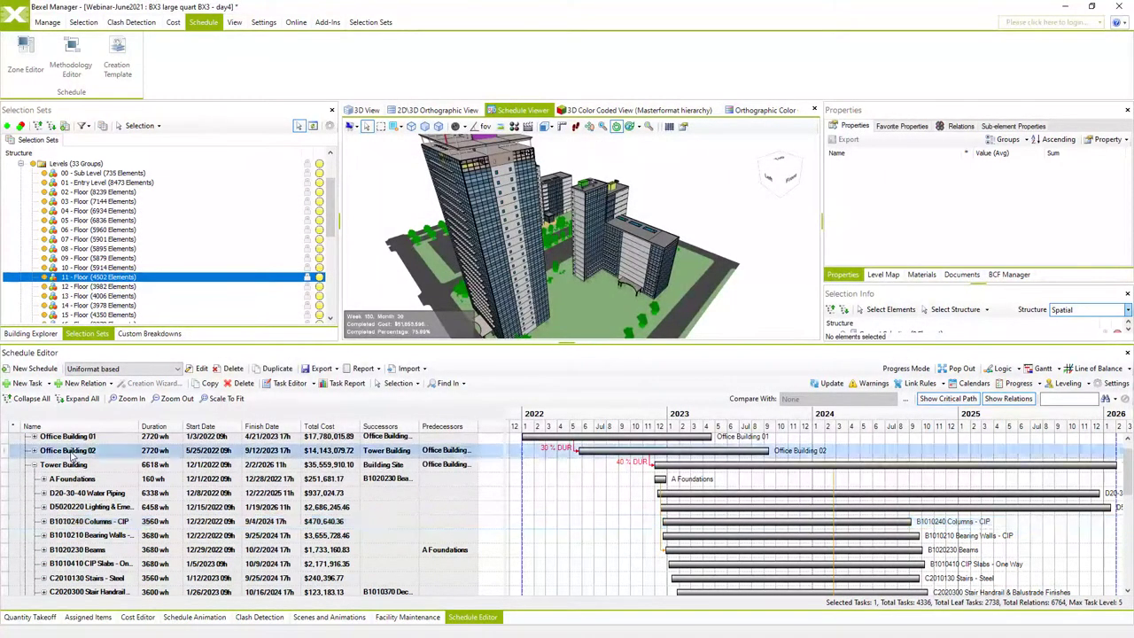
click(337, 384)
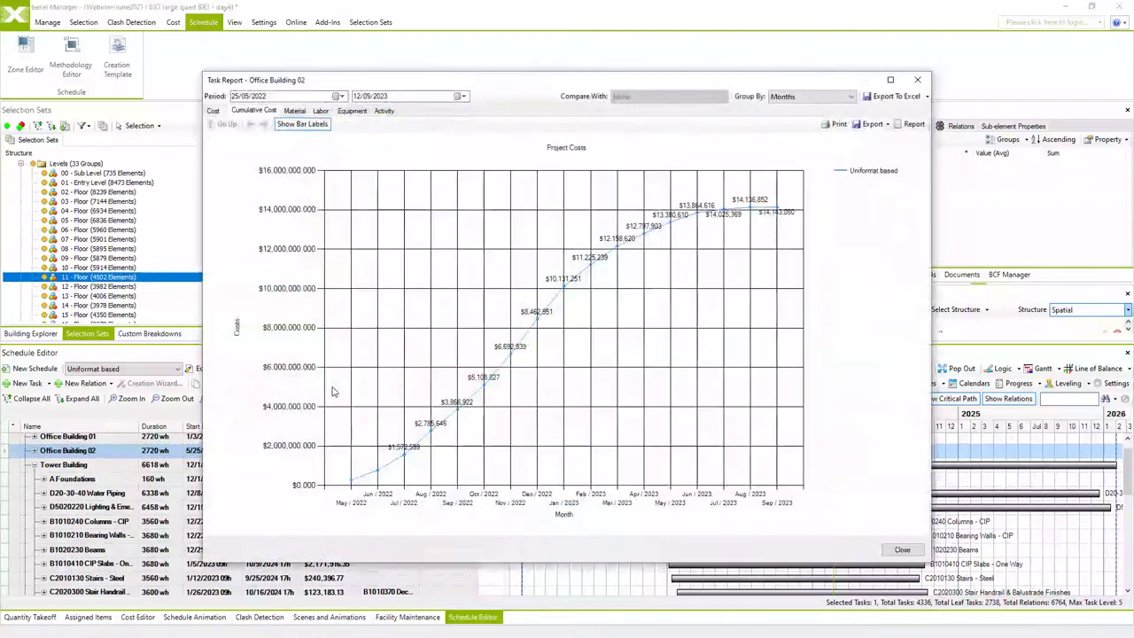
click(213, 111)
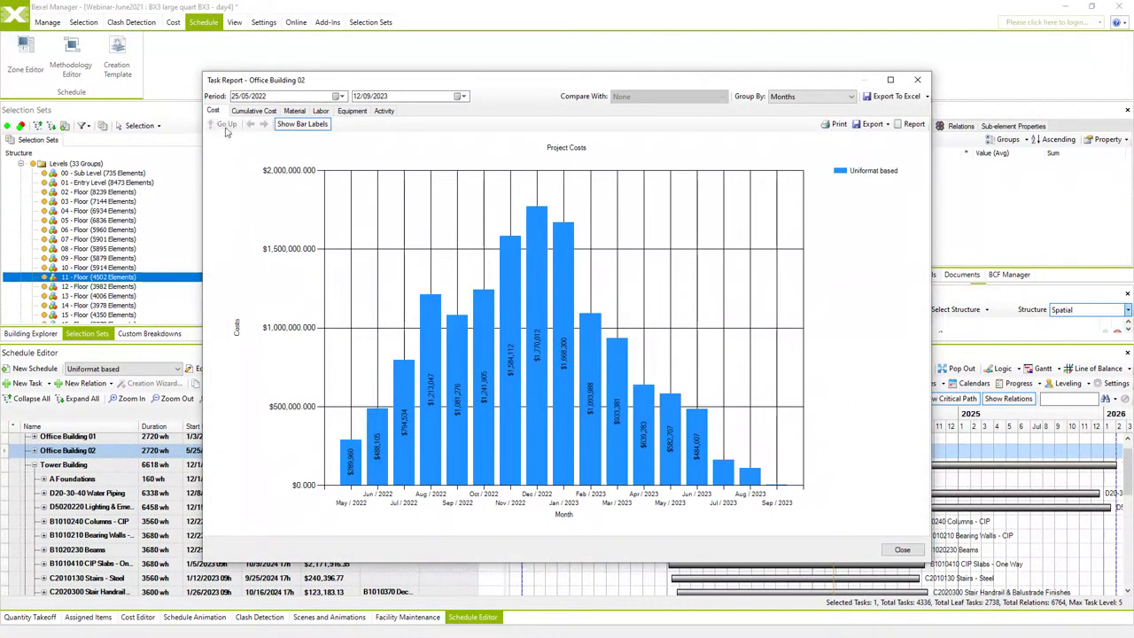
click(320, 111)
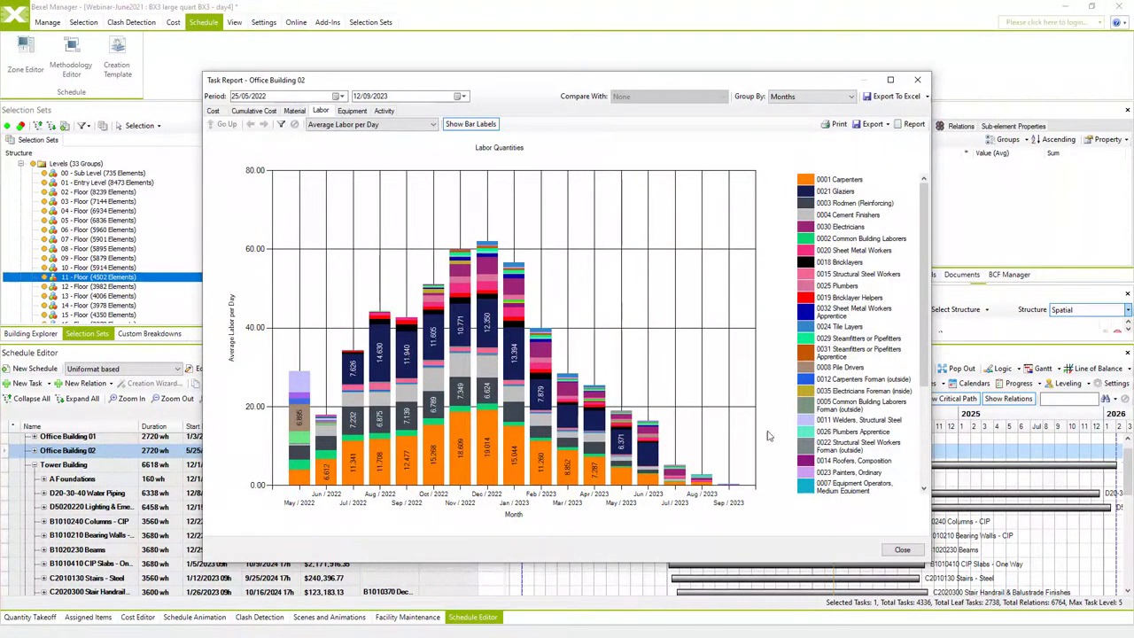
click(901, 550)
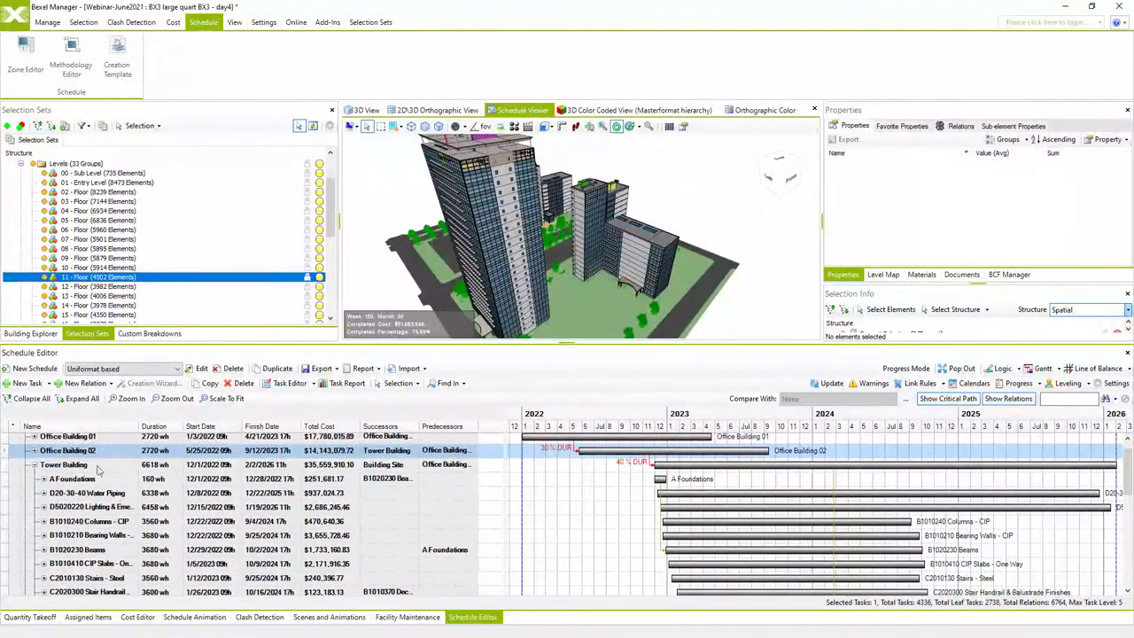
Collapse the Tower Building tasks and add a blank task named "Tower cranes" under the schedule's root task.
click(34, 464)
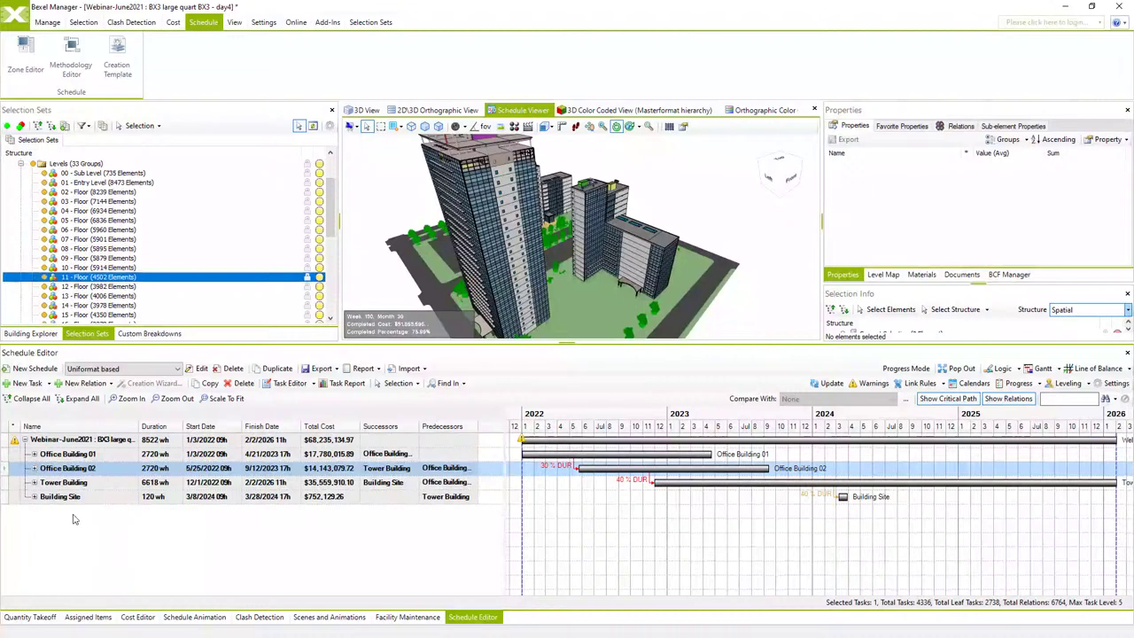
click(67, 441)
right_click(67, 441)
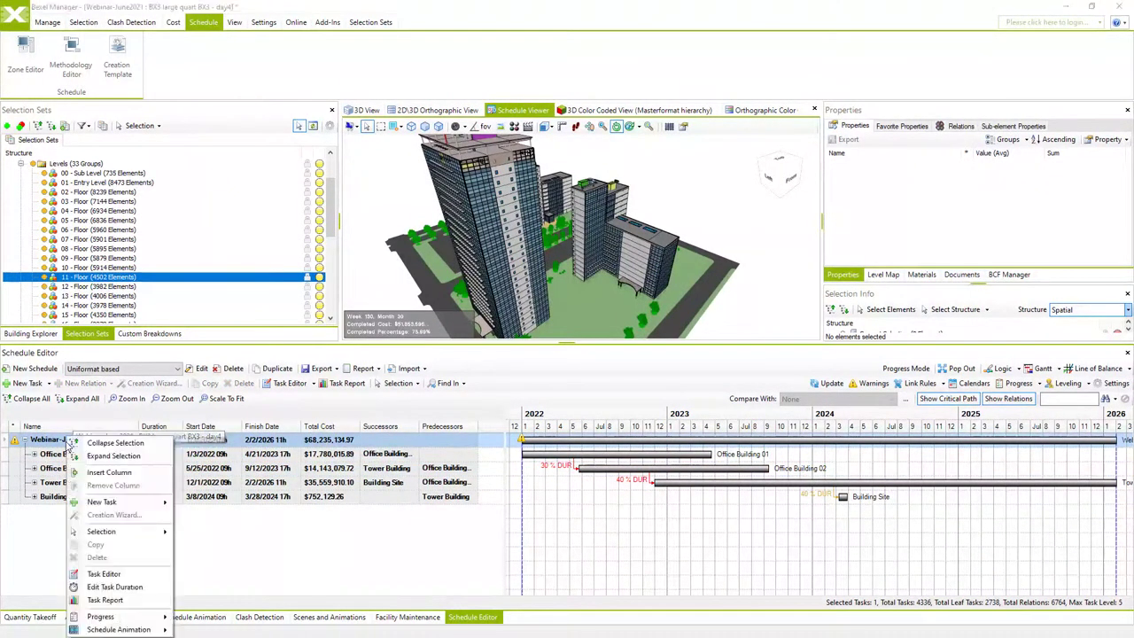
mouse_move(132, 503)
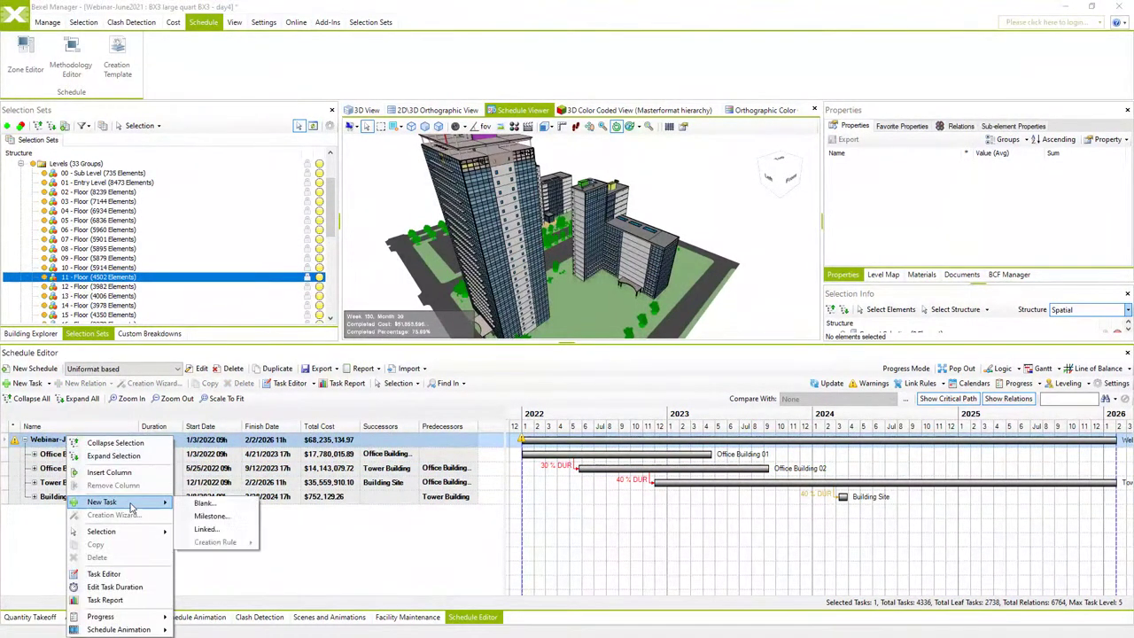
click(203, 505)
text(Tower cranes)
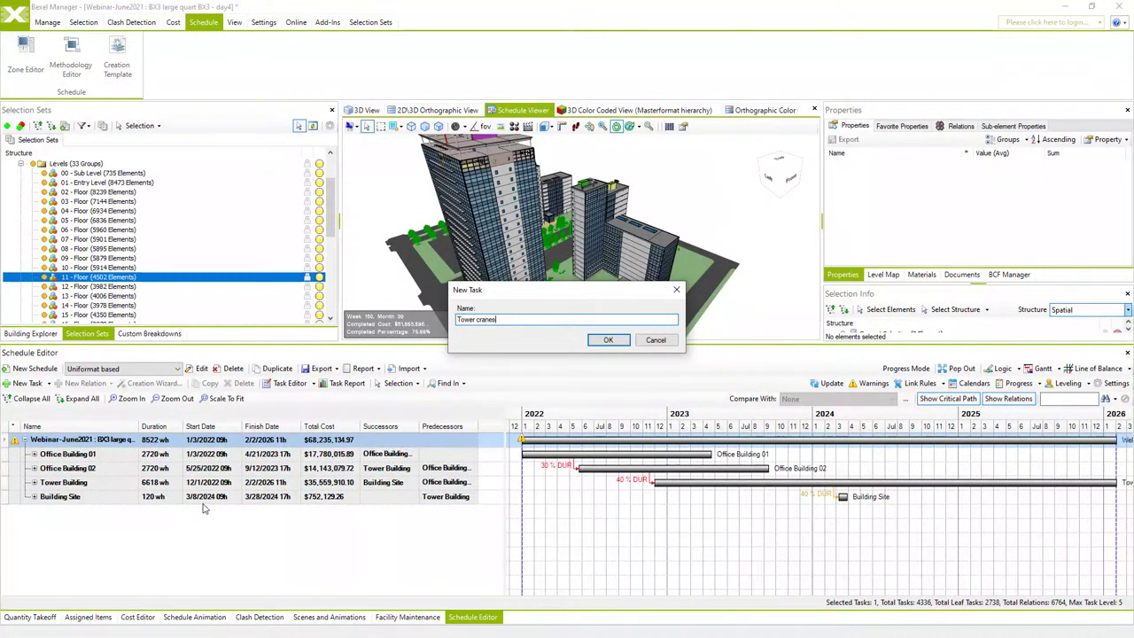
click(608, 342)
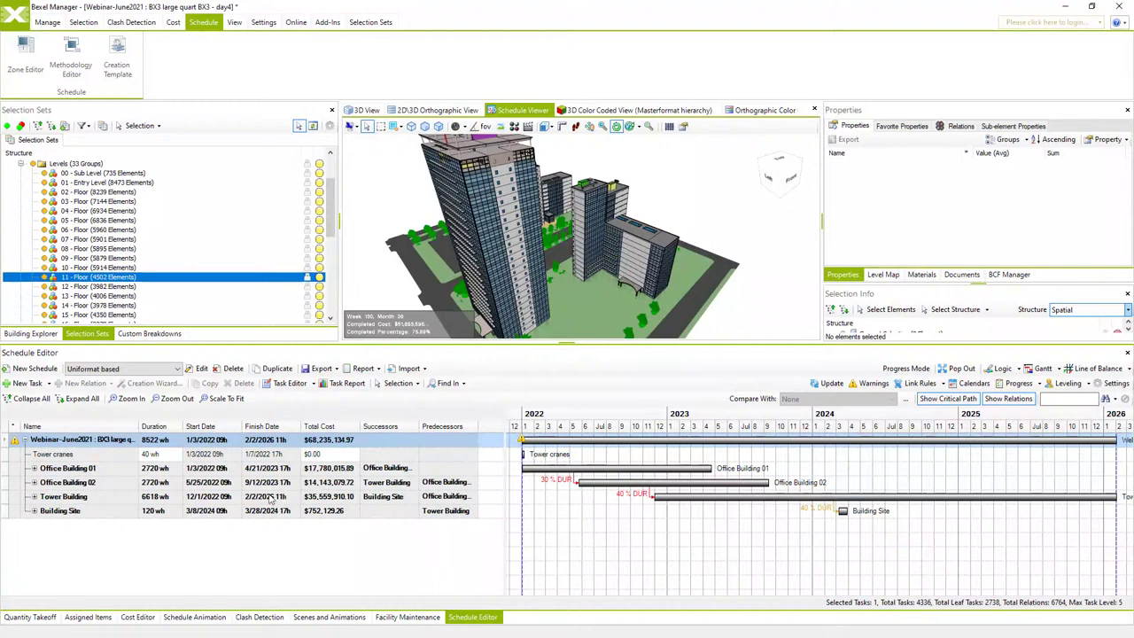
Set the Tower cranes task's duration to 30 working days.
click(55, 454)
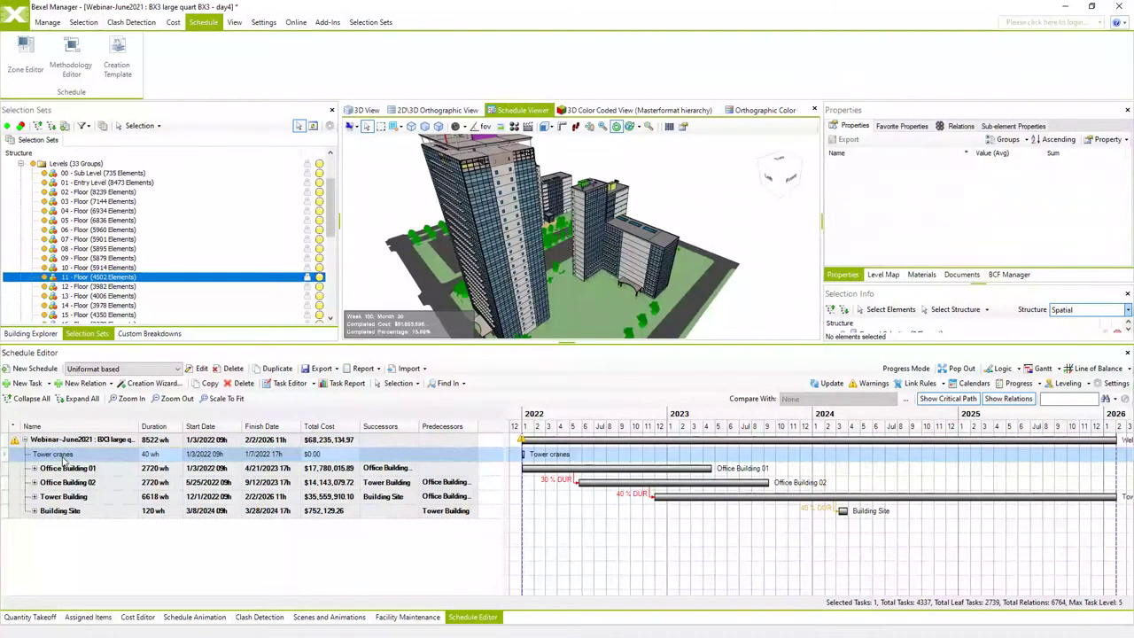
click(287, 386)
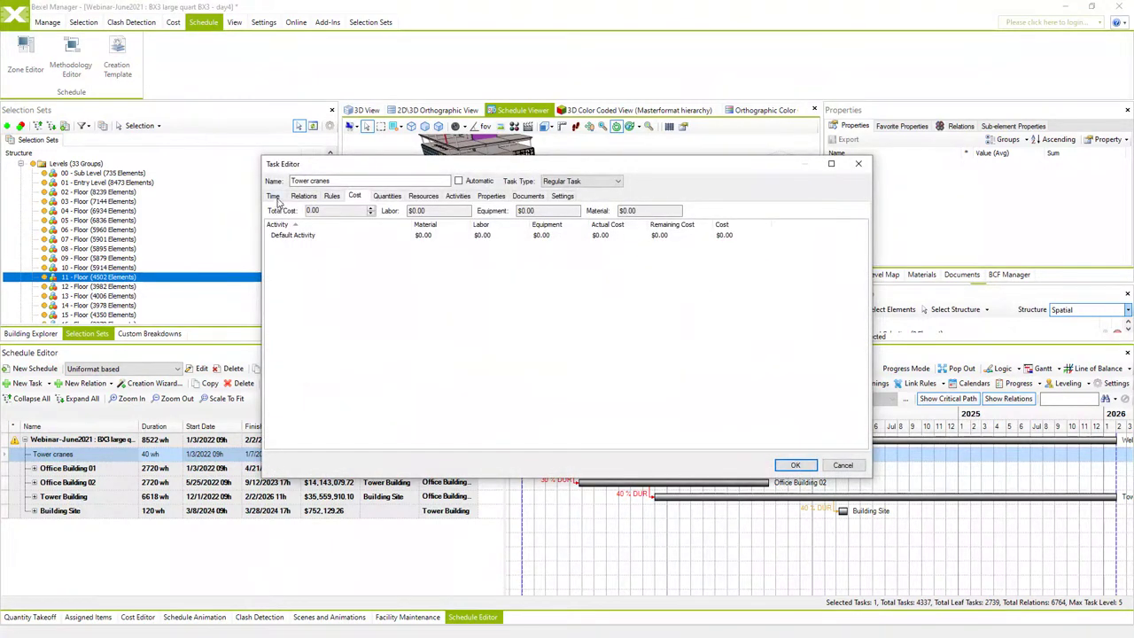
click(274, 196)
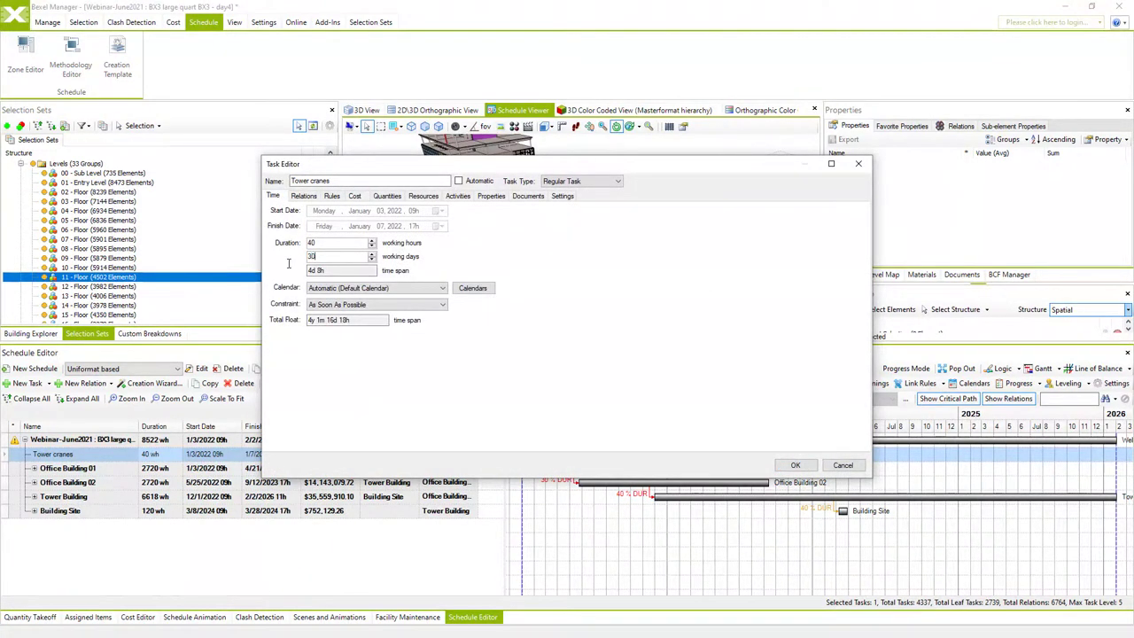
Add Office Building 01's B1010210 Bearing Walls - CIP, 01 - Entry Level as a Start -> Start predecessor of Tower cranes.
click(303, 196)
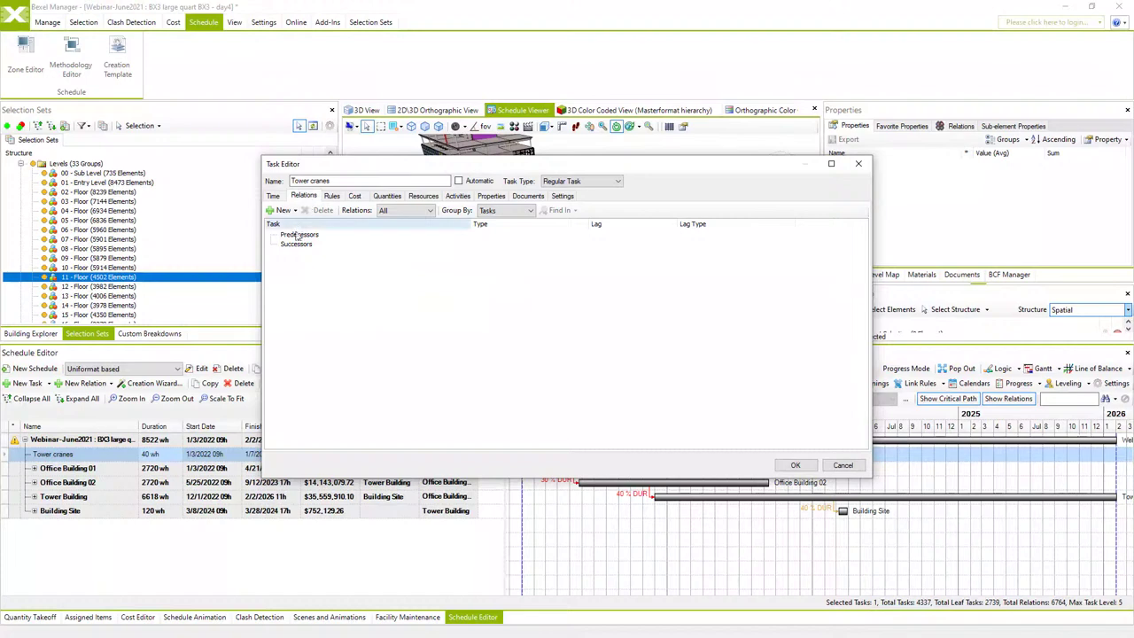
click(299, 234)
click(283, 210)
click(304, 224)
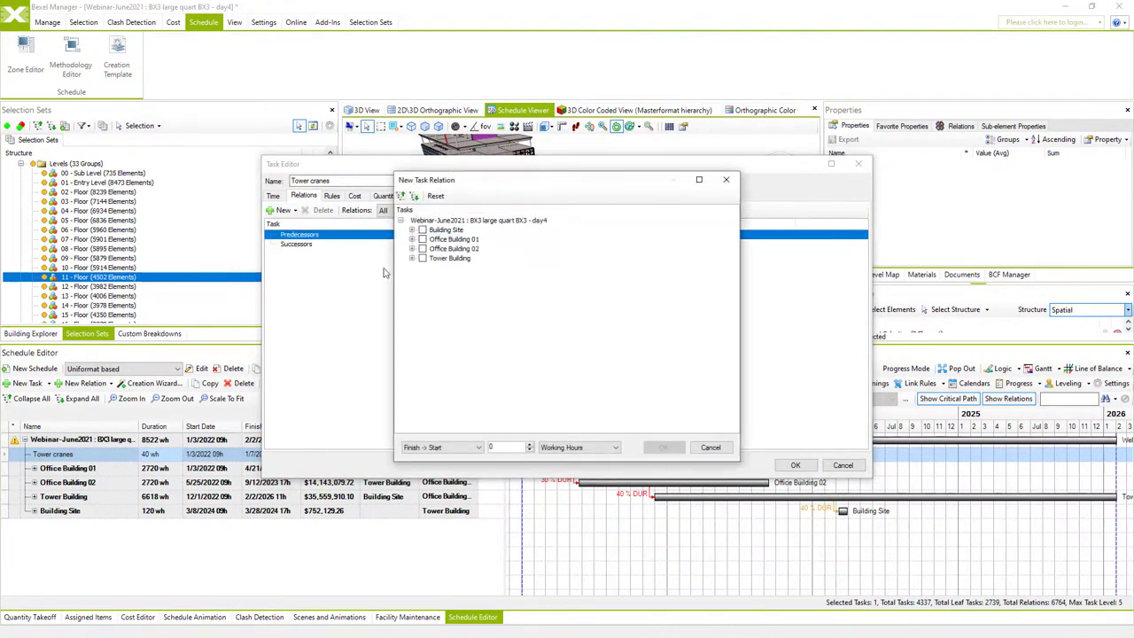
click(412, 240)
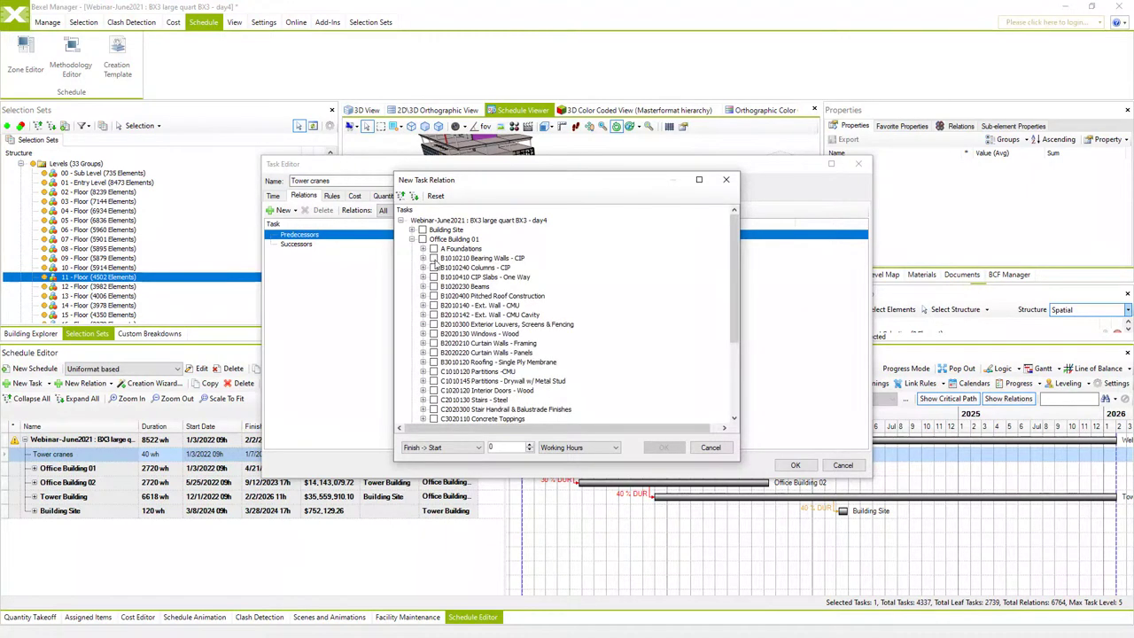
click(425, 258)
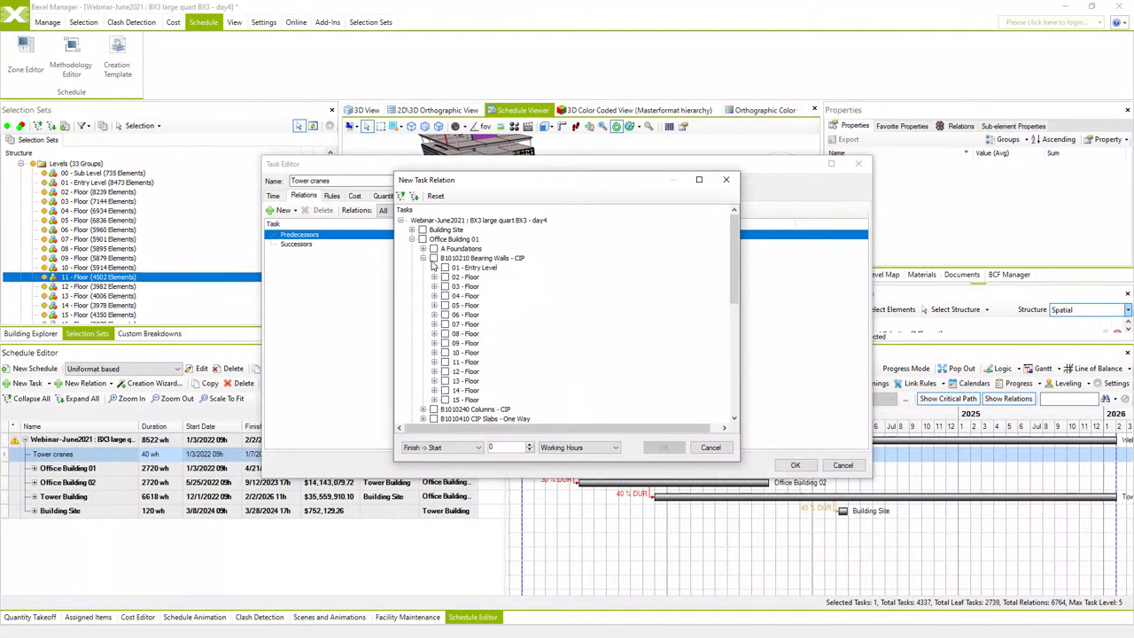
click(445, 267)
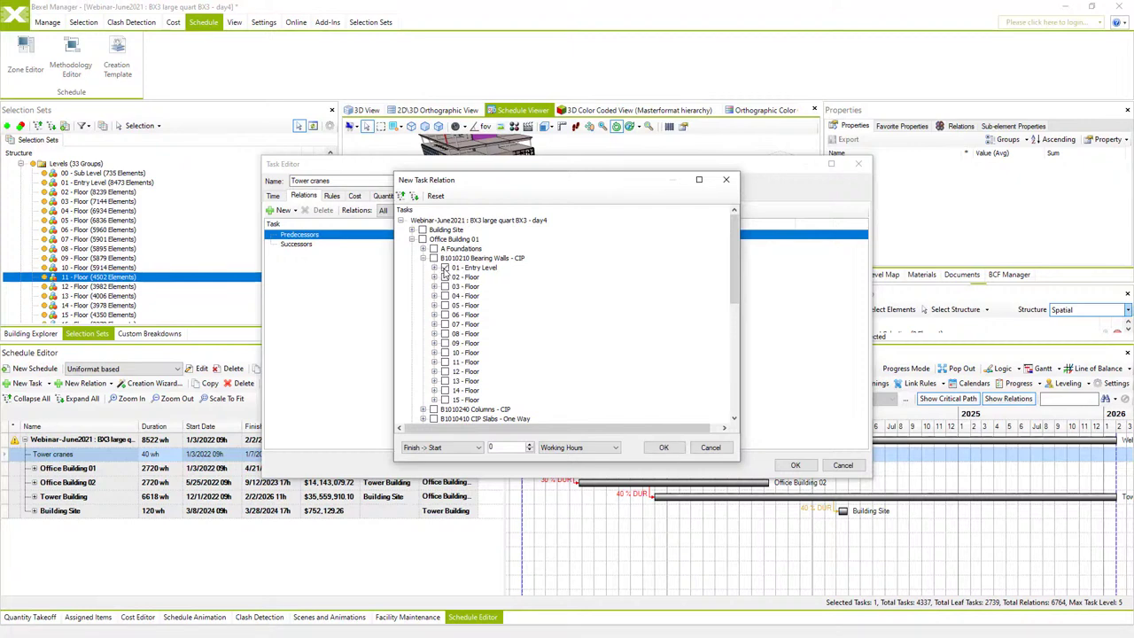
click(461, 448)
click(448, 467)
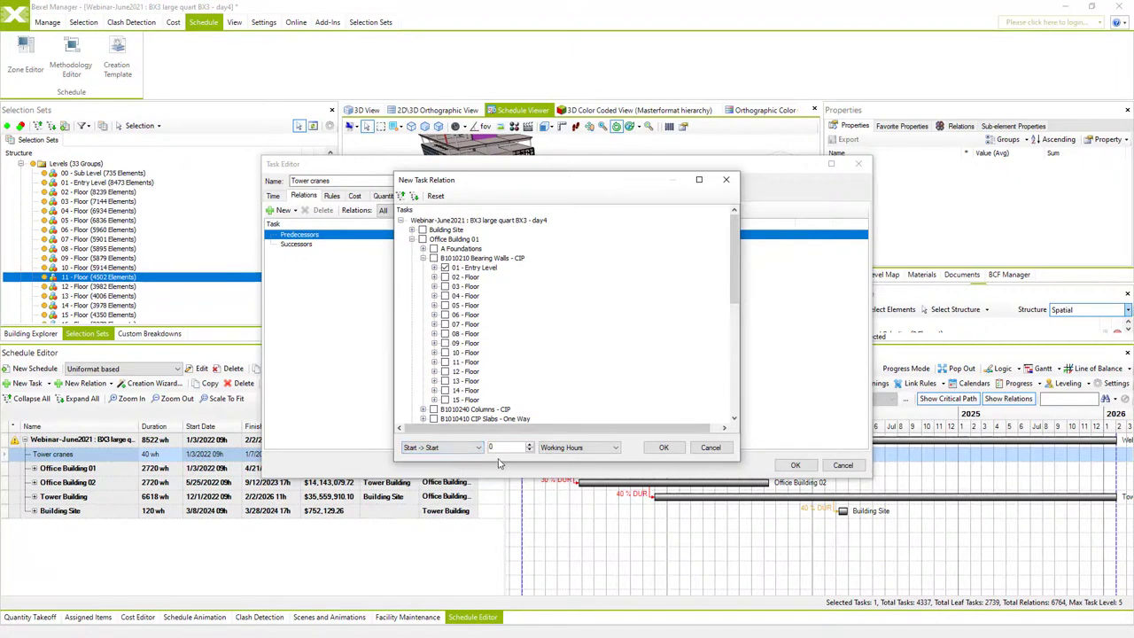
click(664, 447)
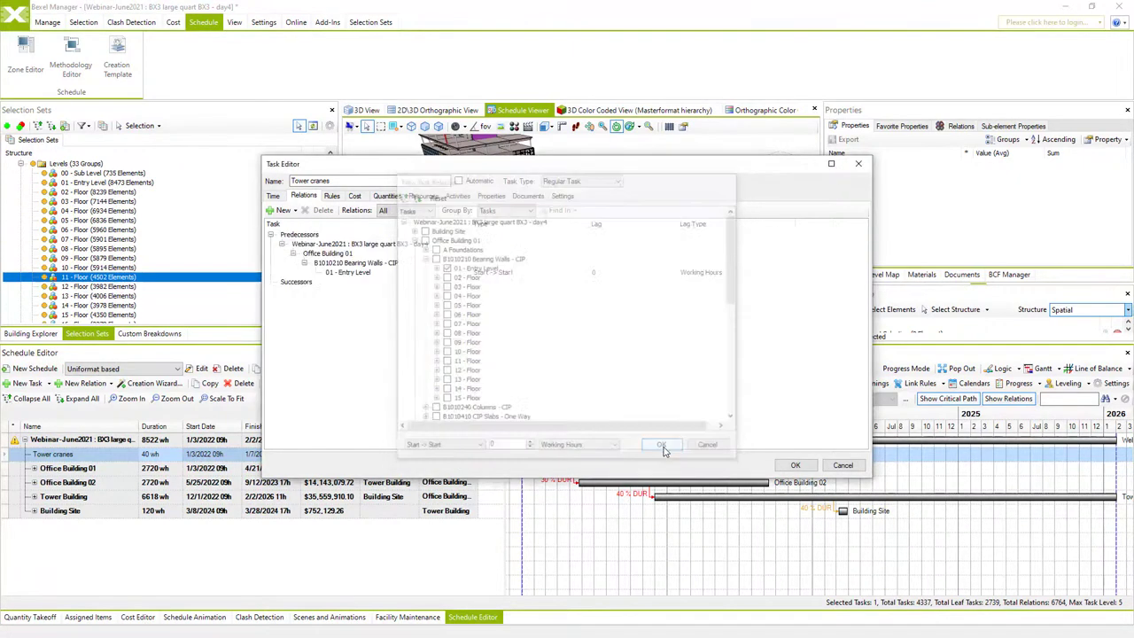
click(793, 466)
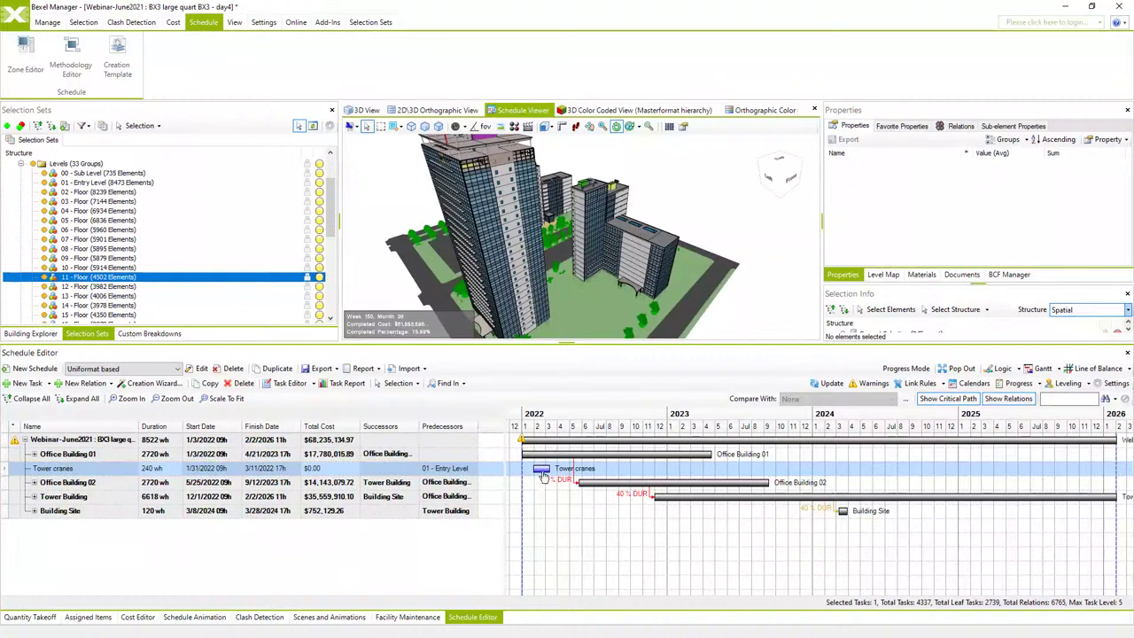
Add a new activity named "Tower crane" to the Tower cranes task.
mouse_move(543, 476)
click(289, 386)
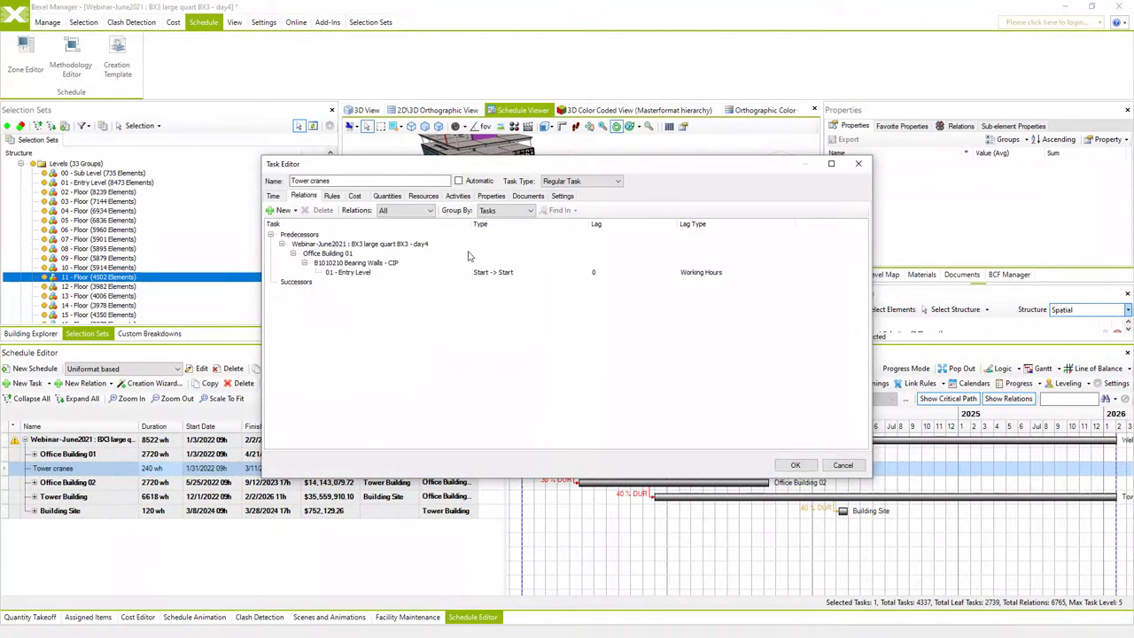
click(459, 196)
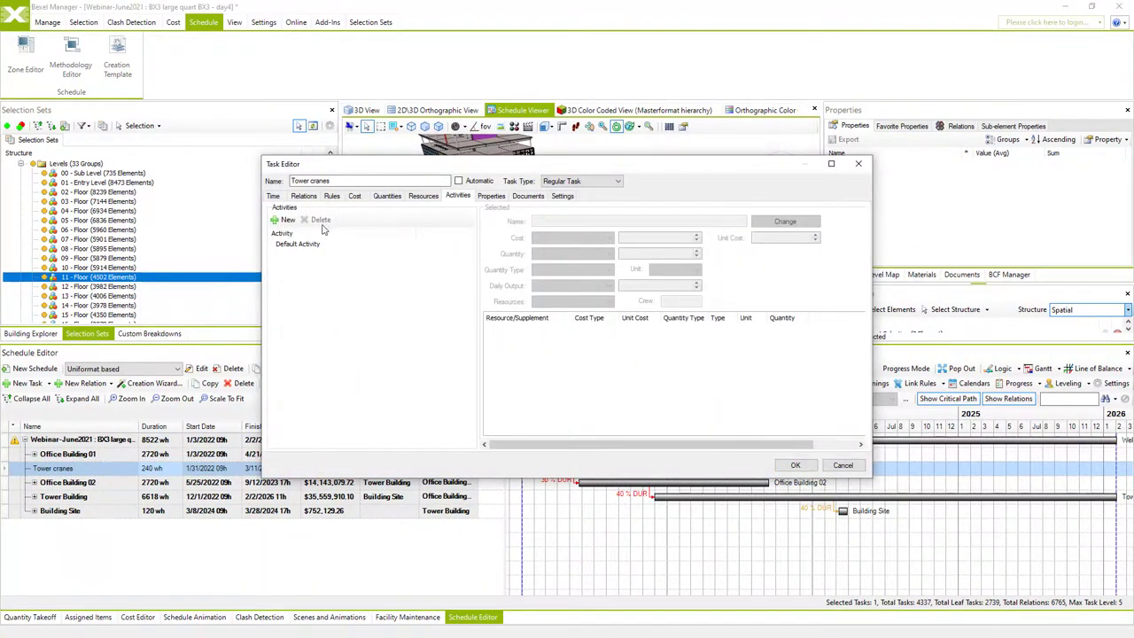
click(288, 219)
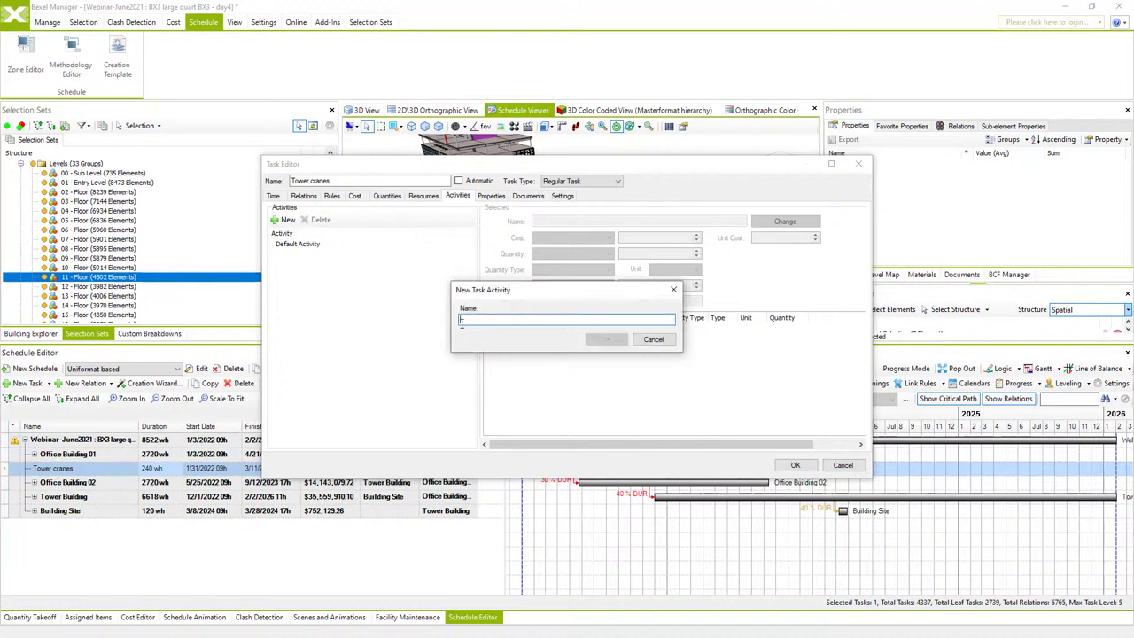
text(Tower crane)
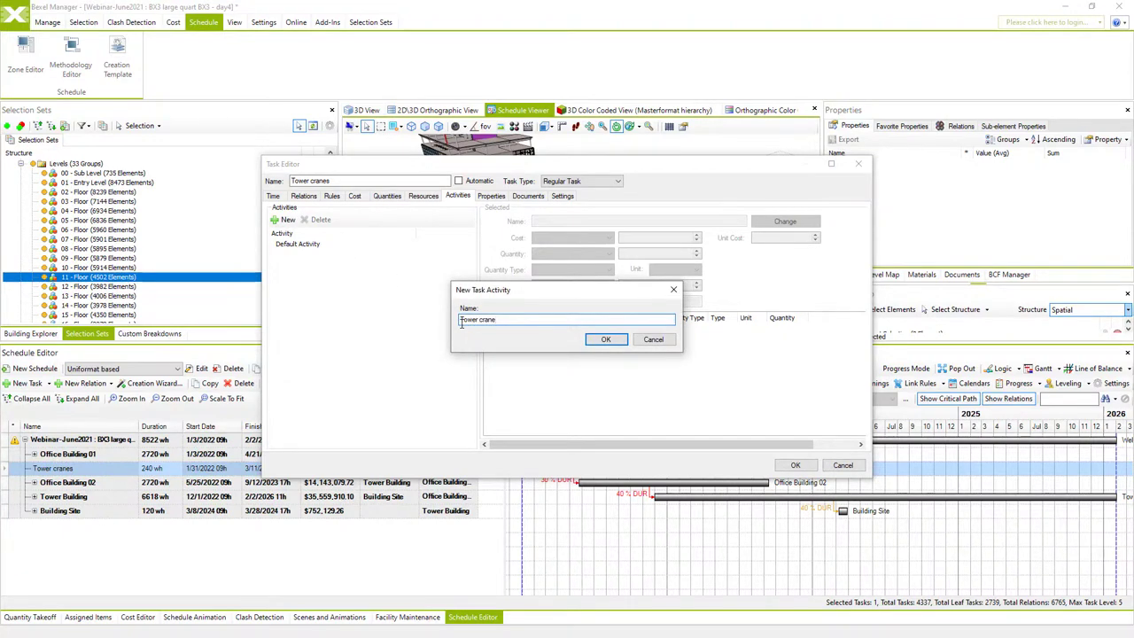
click(606, 340)
Set the Tower crane activity's cost to Unit Cost and its quantity to Time, mapped in Working Days.
click(300, 254)
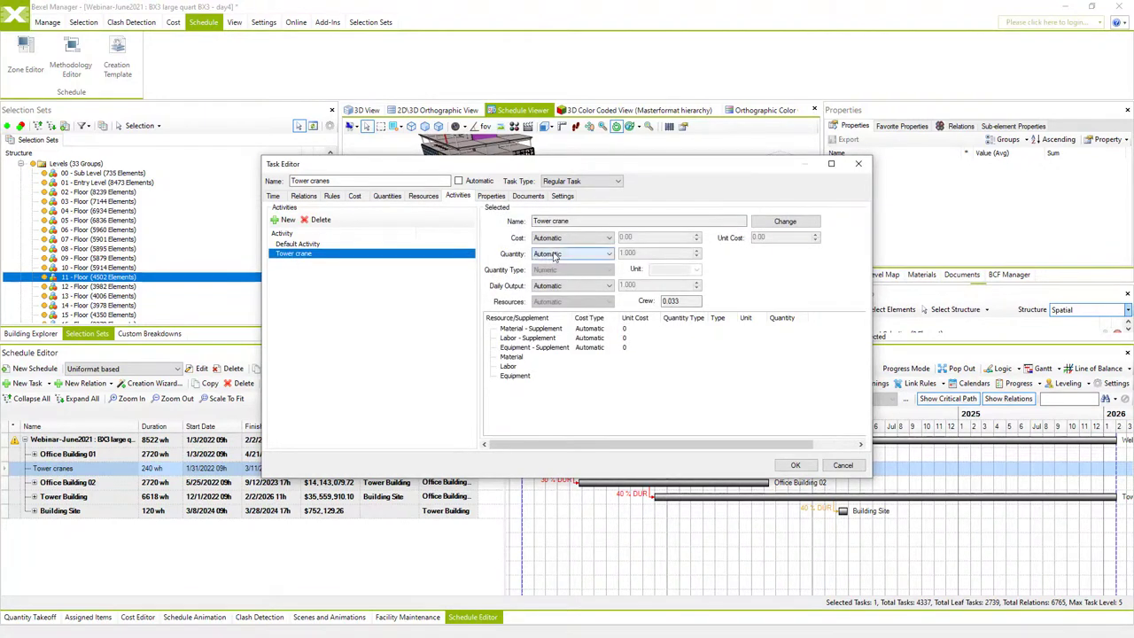
click(609, 238)
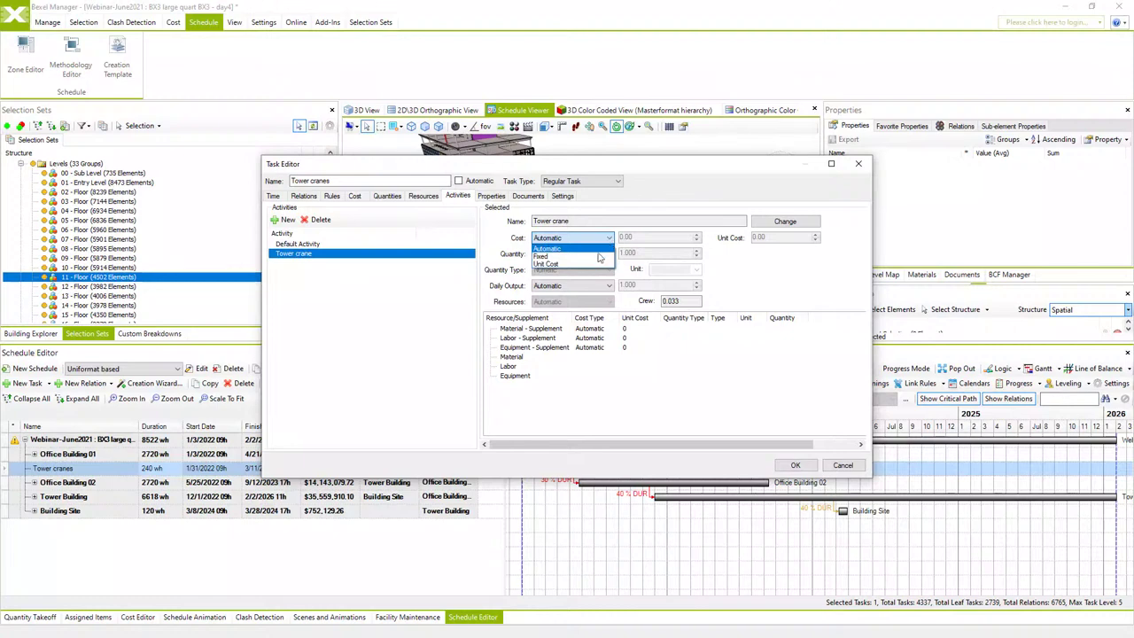
click(585, 263)
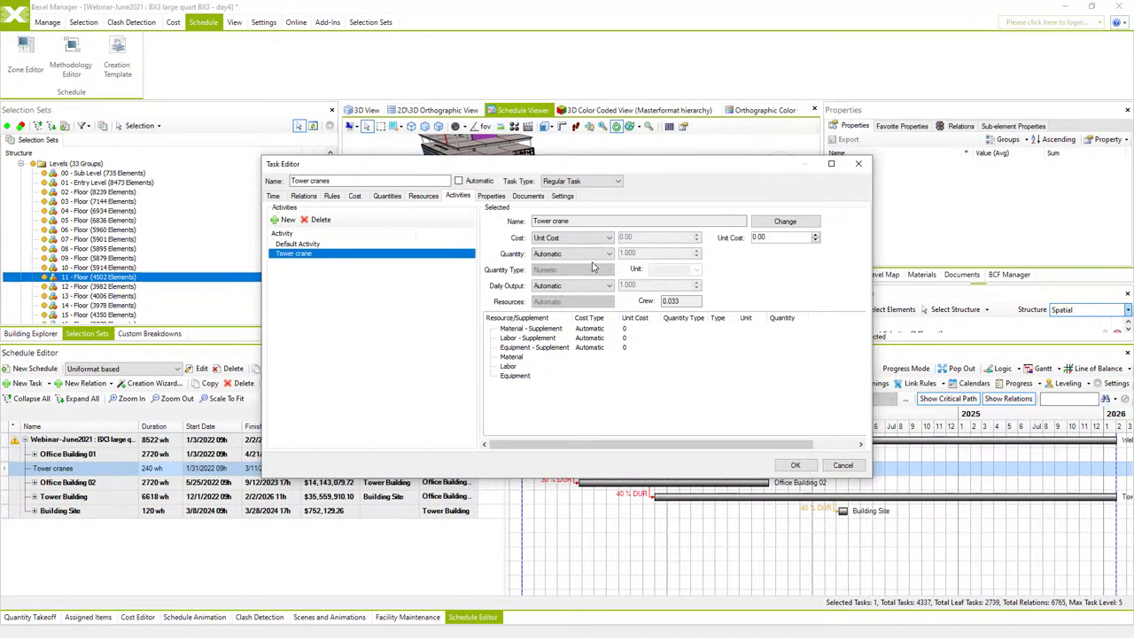
click(608, 254)
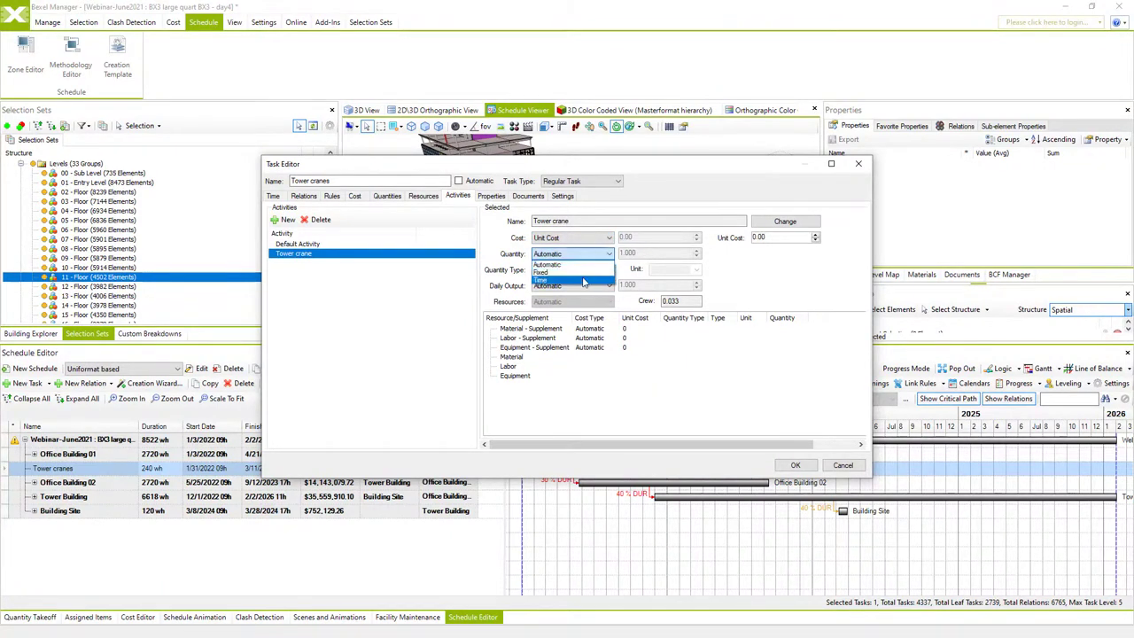
click(584, 280)
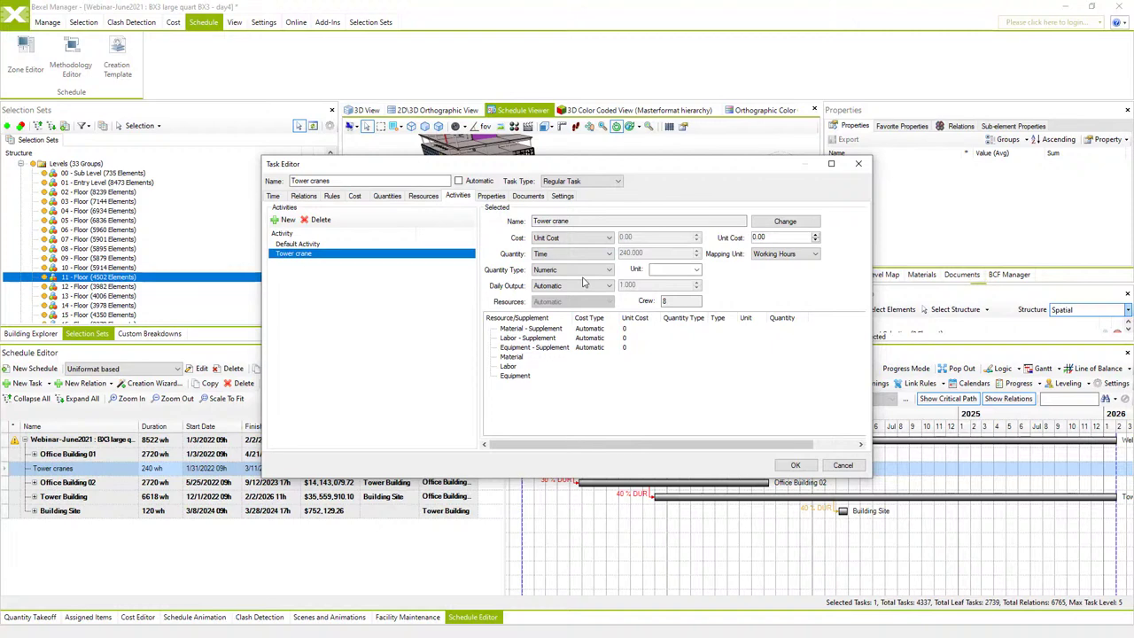
click(815, 254)
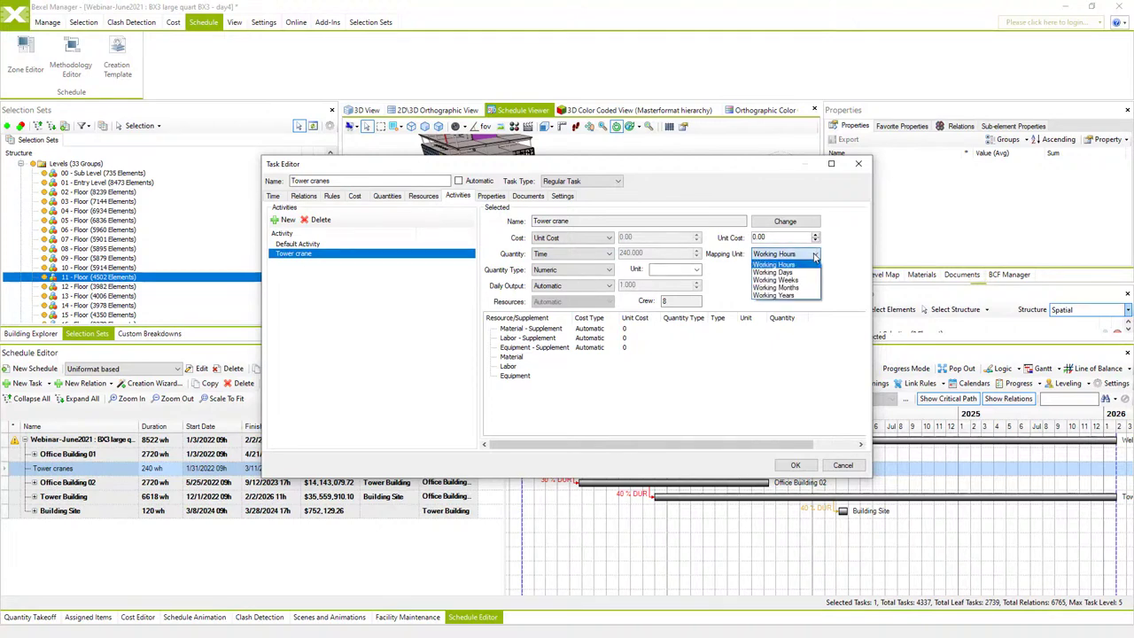
click(803, 272)
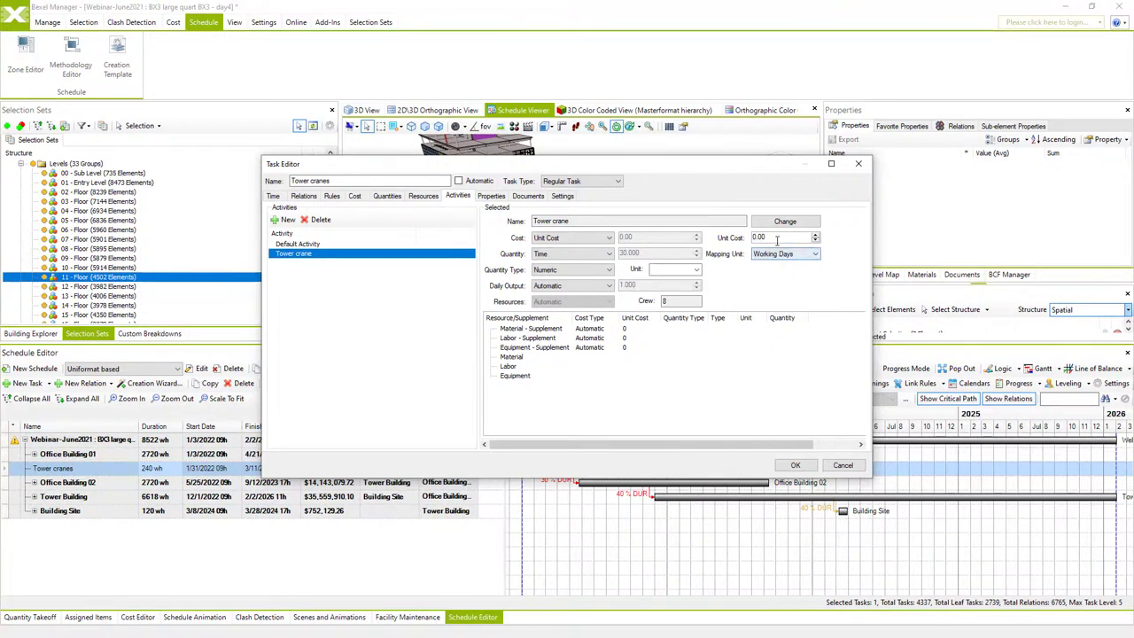
Set the Tower crane activity's unit cost to 1000 and stretch the Tower cranes Gantt bar to about 641 working hours.
click(764, 238)
text(1000)
click(786, 468)
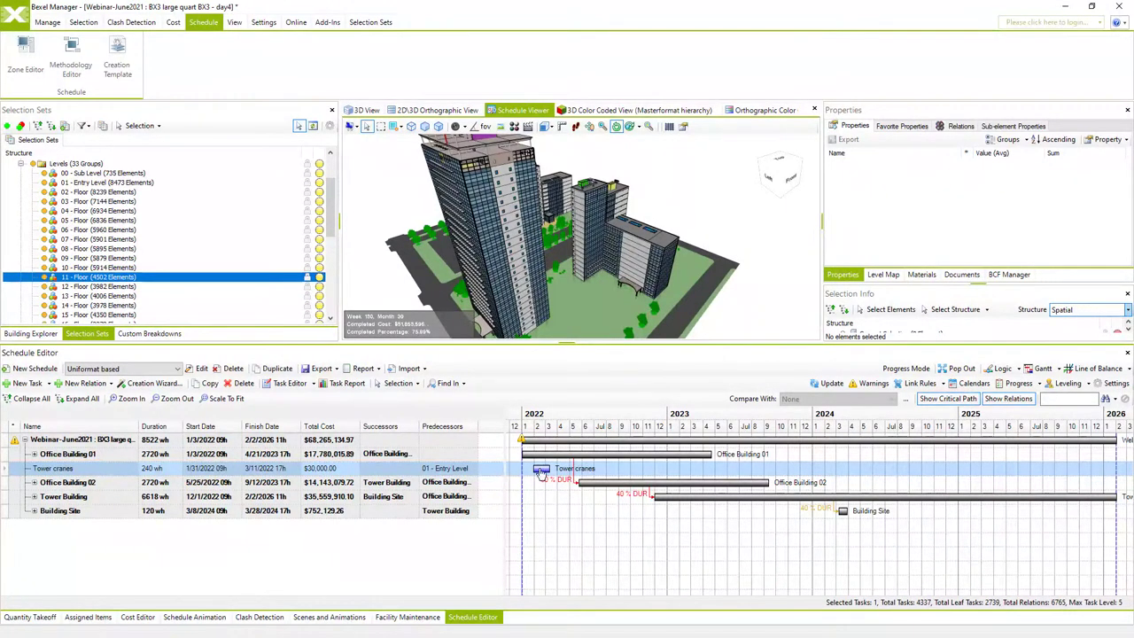
drag(550, 469, 578, 474)
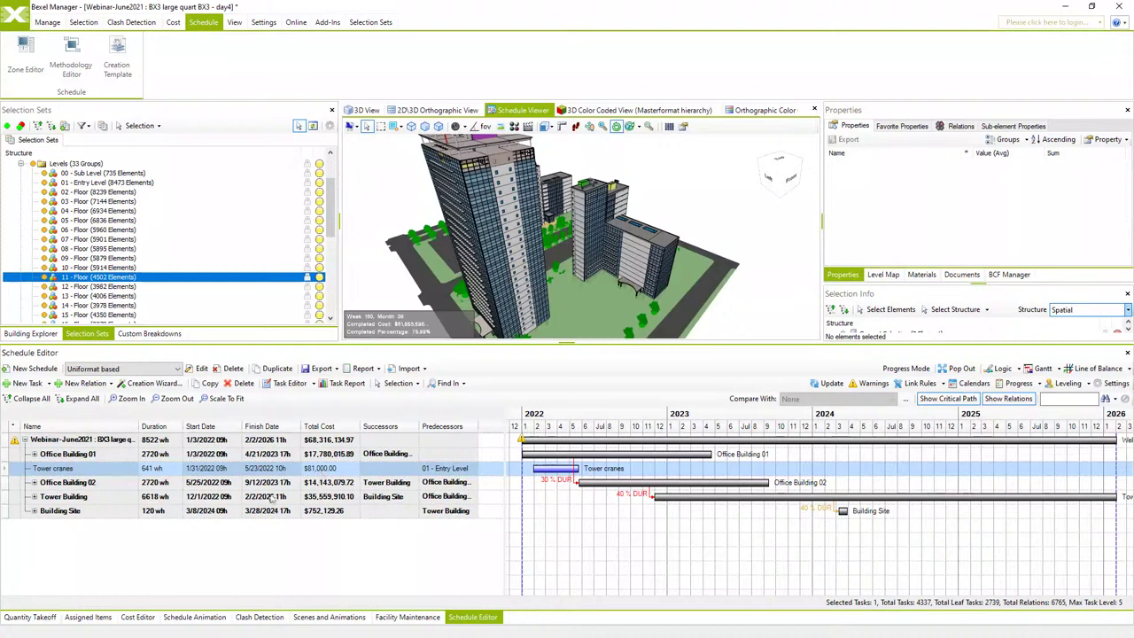
Check the Z1020 Administrative Requirements cost items and create a new methodology named "Methodology for non BIM works".
click(142, 617)
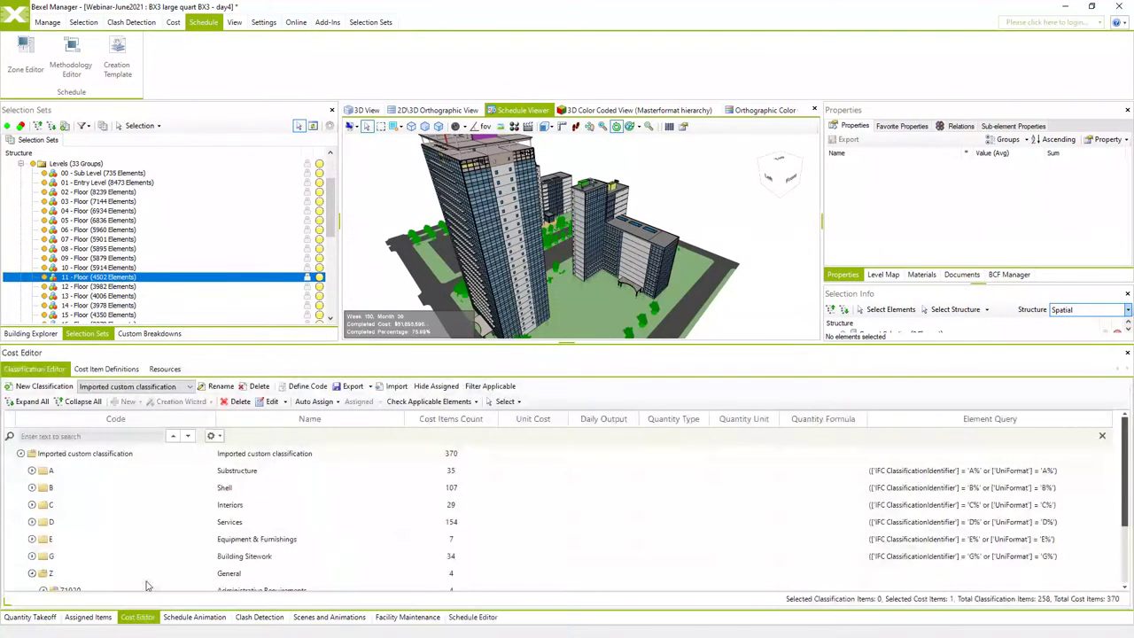
scroll(151, 541, down, 3)
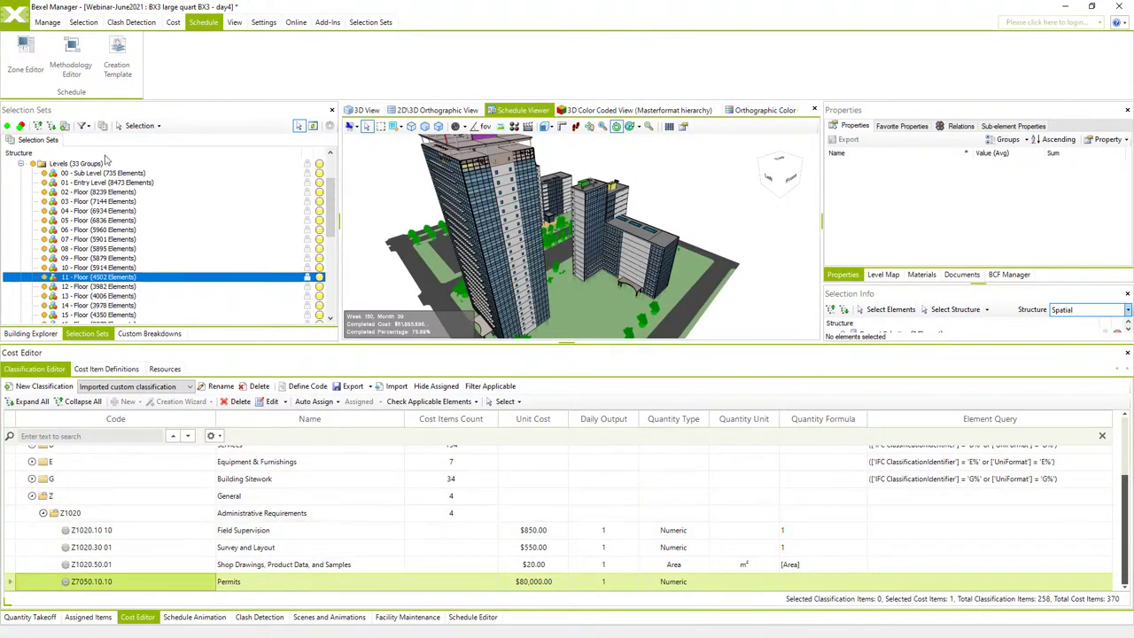
click(84, 73)
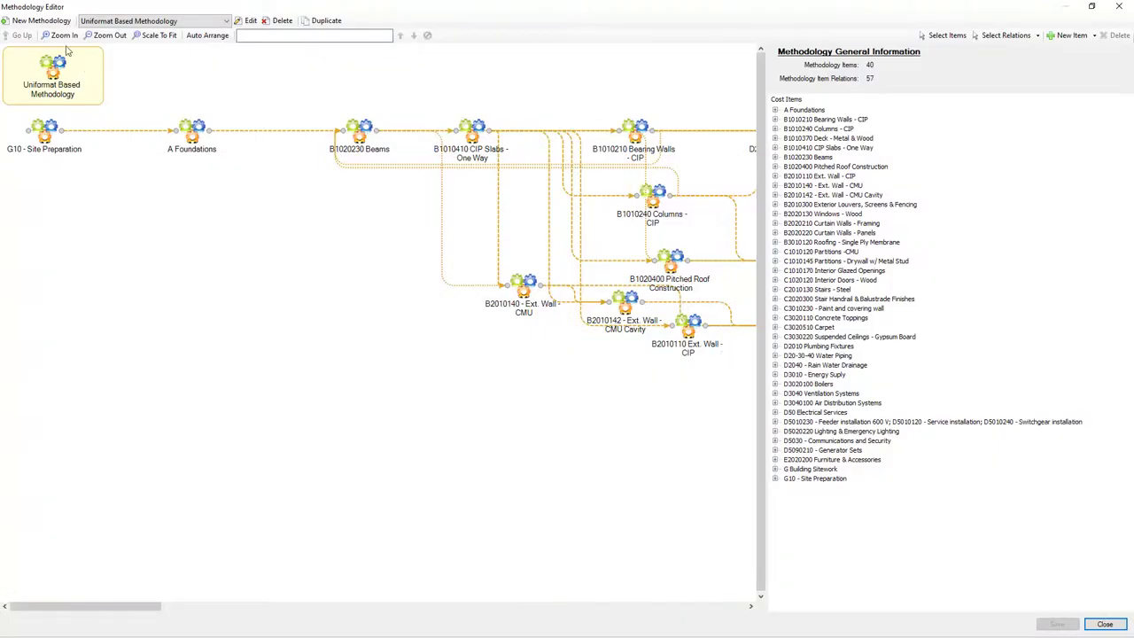
click(41, 20)
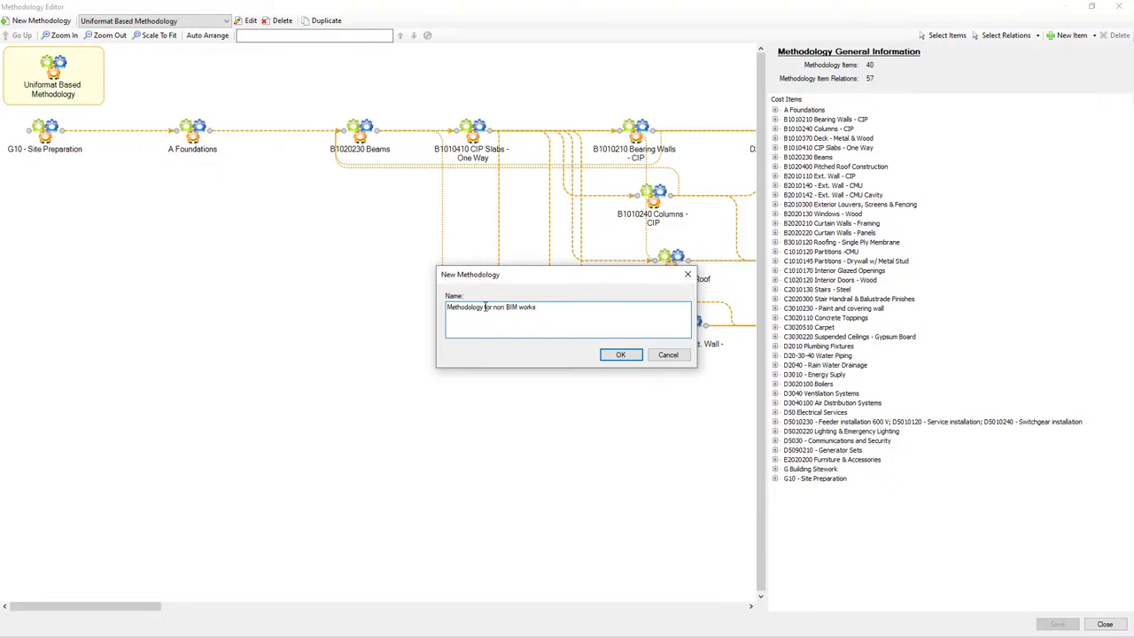
click(620, 355)
Add methodology items for Field Supervision, Permits, Shop Drawings and Survey and Layout from Z1020 of the Imported custom classification.
right_click(254, 151)
mouse_move(289, 156)
click(370, 169)
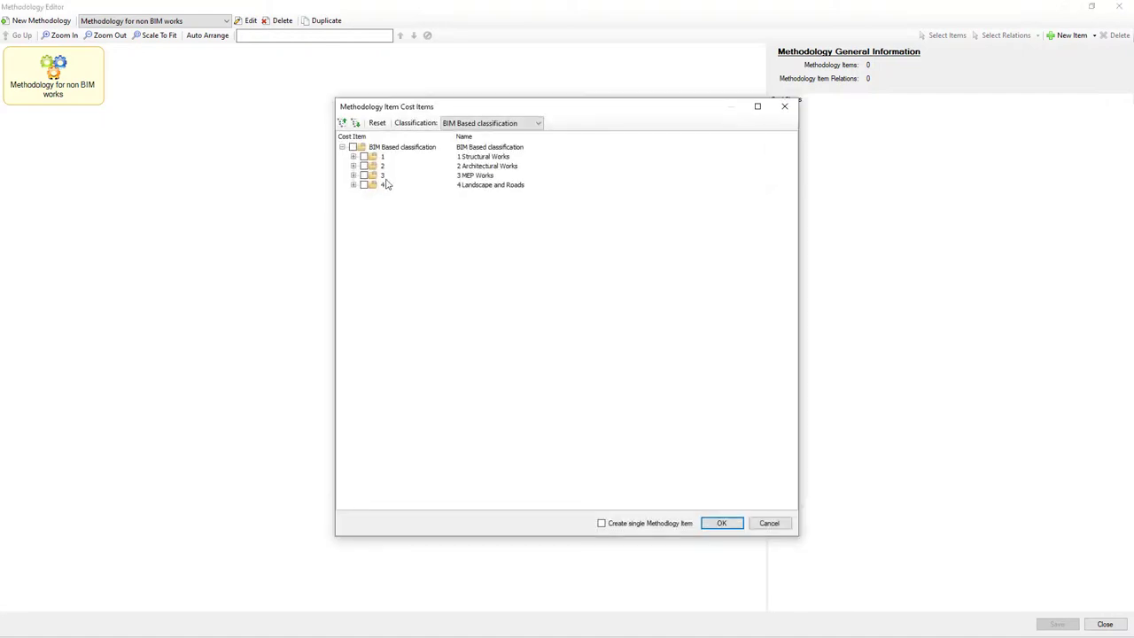
click(539, 124)
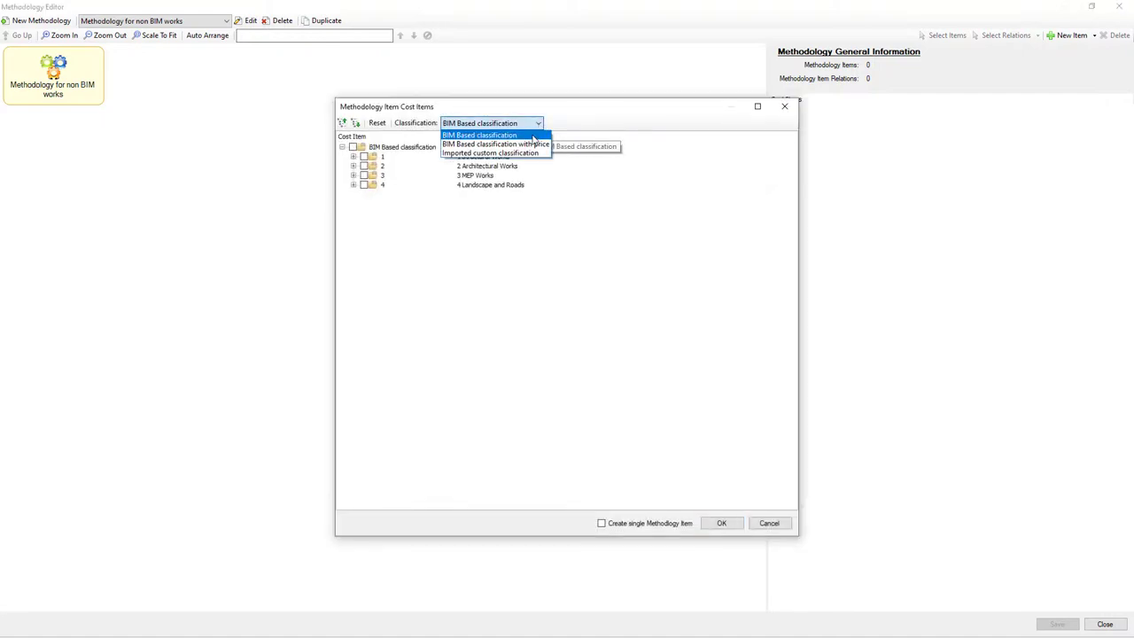
click(526, 153)
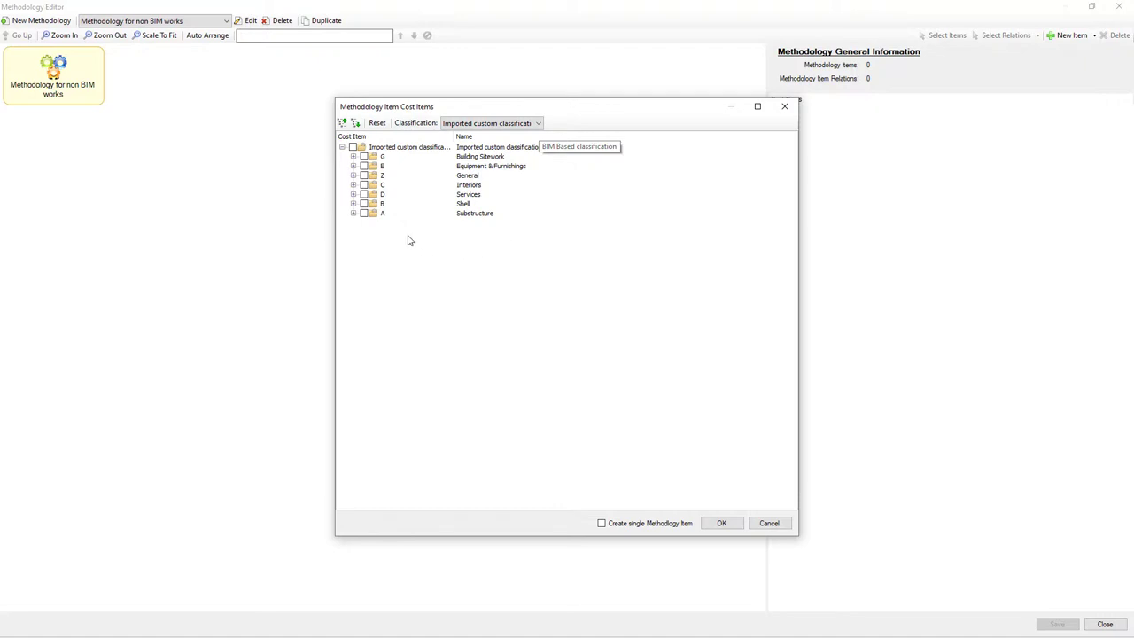
click(353, 175)
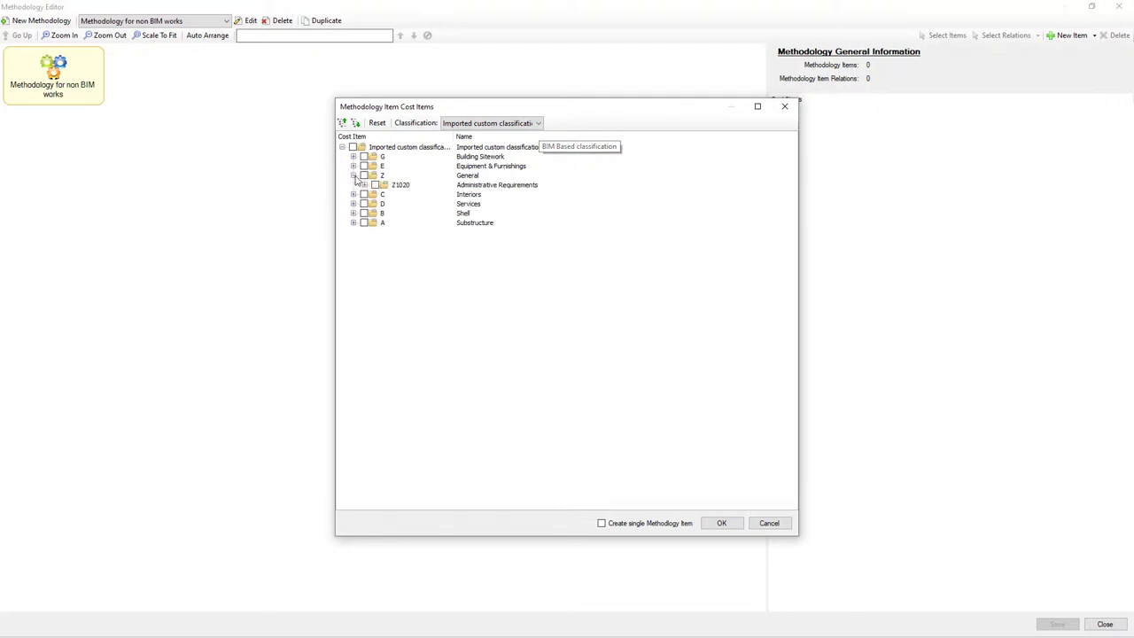
click(364, 184)
click(404, 197)
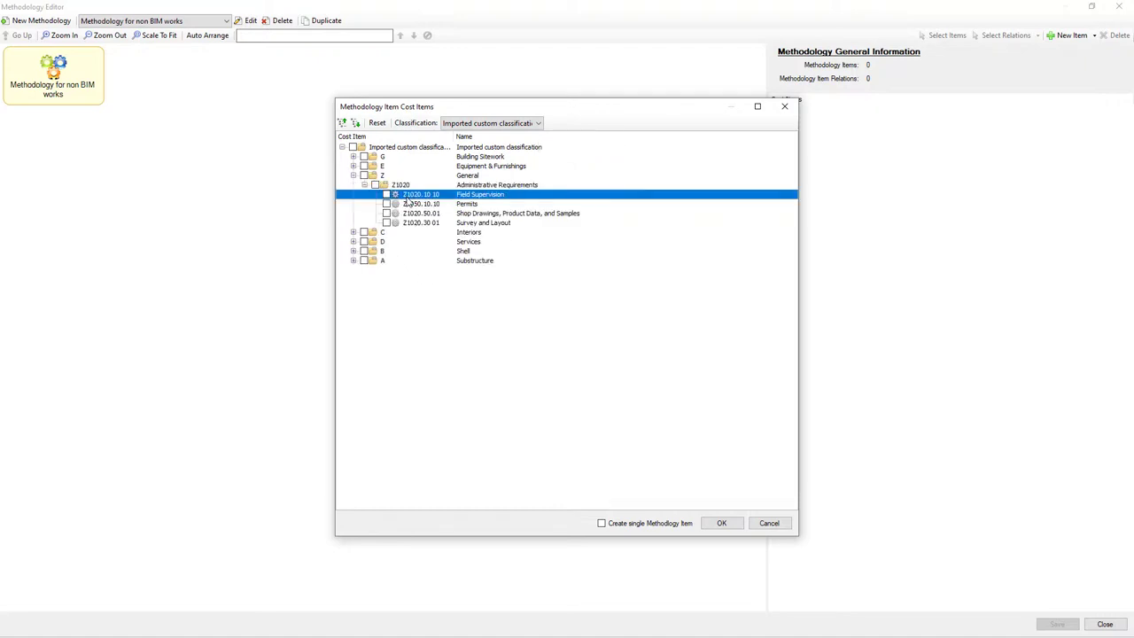
shift+click(423, 224)
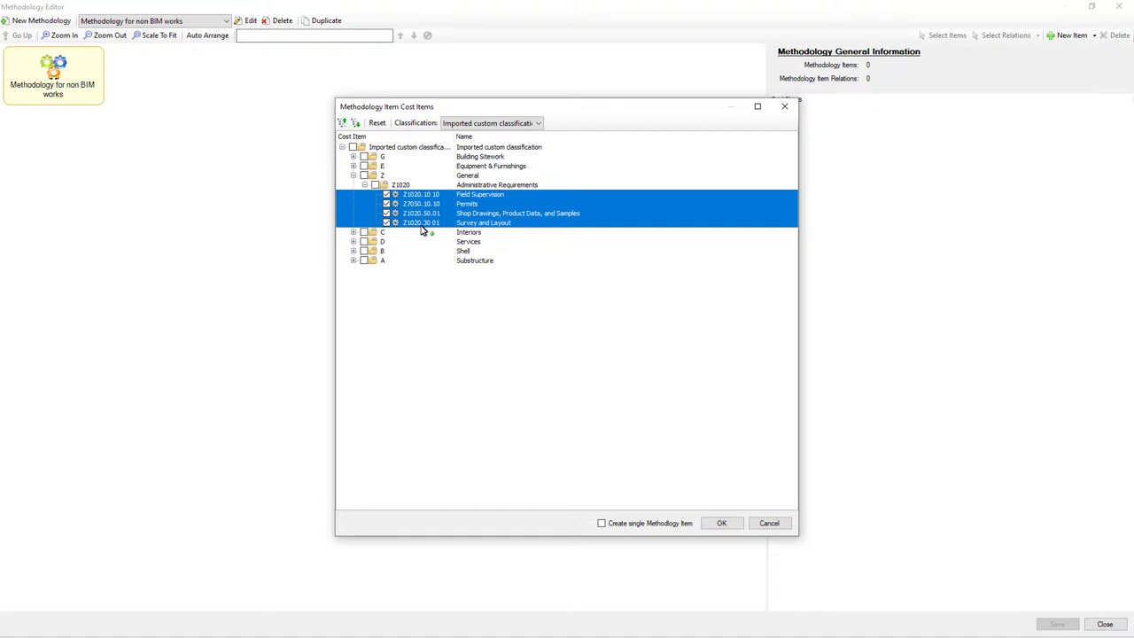
click(720, 523)
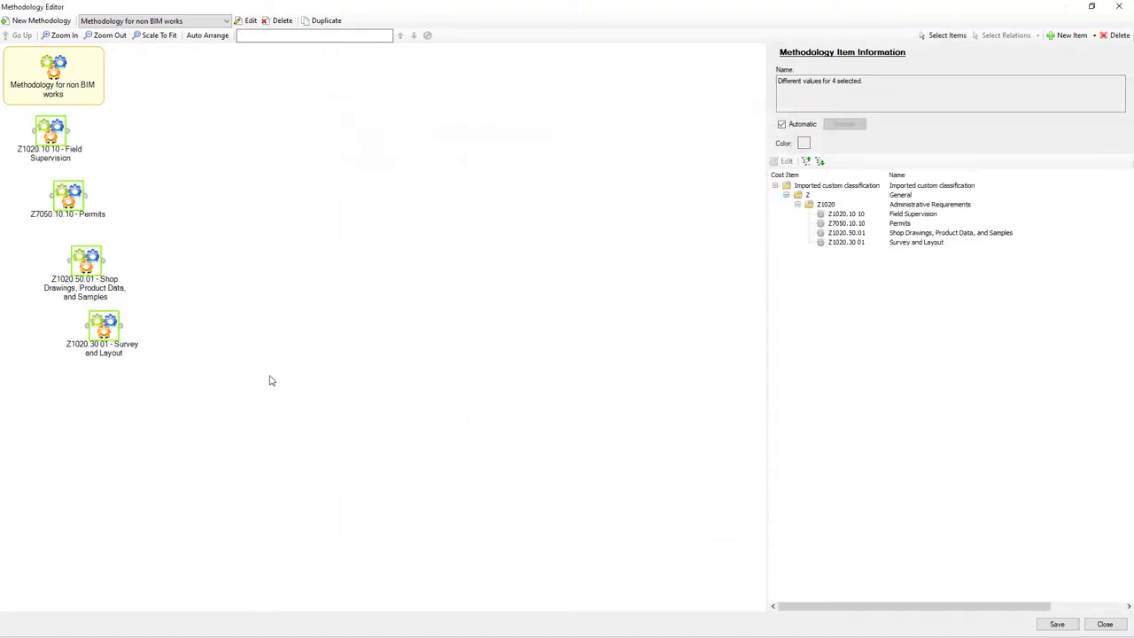
Arrange and link the methodology items in the order Field Supervision, Survey and Layout, Shop Drawings, Permits, and save the methodology.
drag(65, 151, 178, 248)
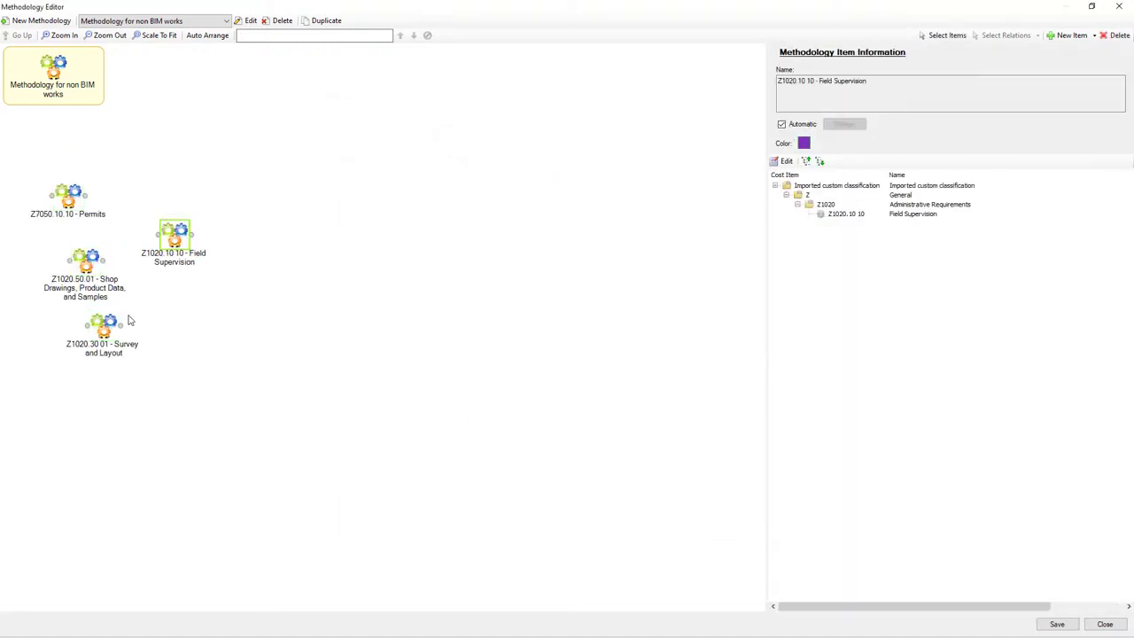
drag(107, 333, 257, 244)
drag(78, 265, 344, 235)
drag(99, 208, 481, 243)
drag(195, 241, 440, 236)
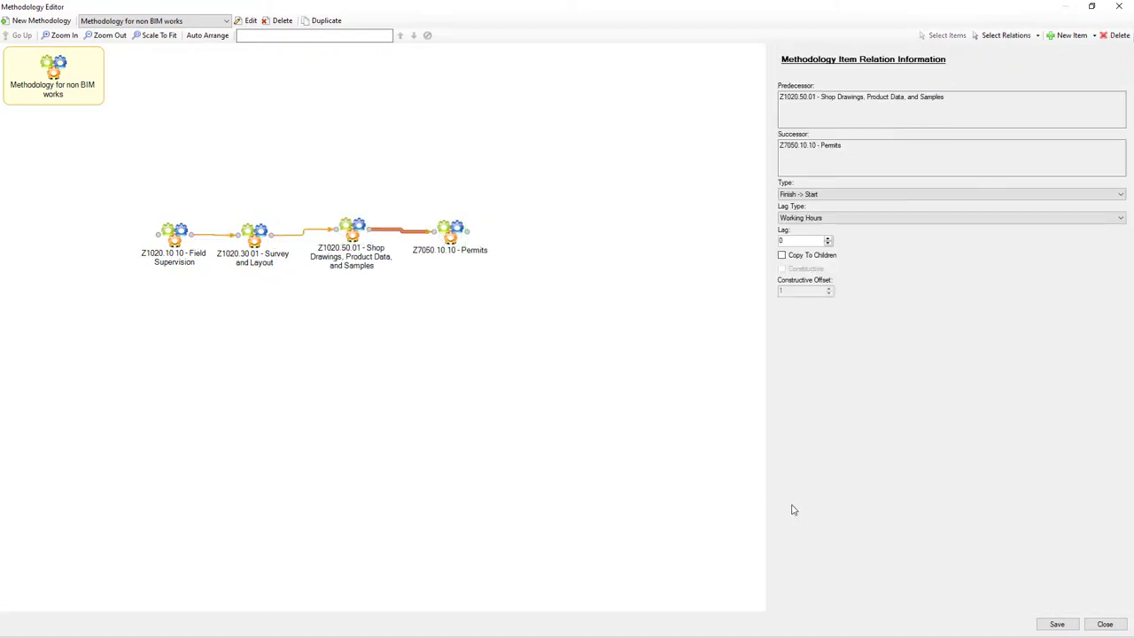
click(1057, 624)
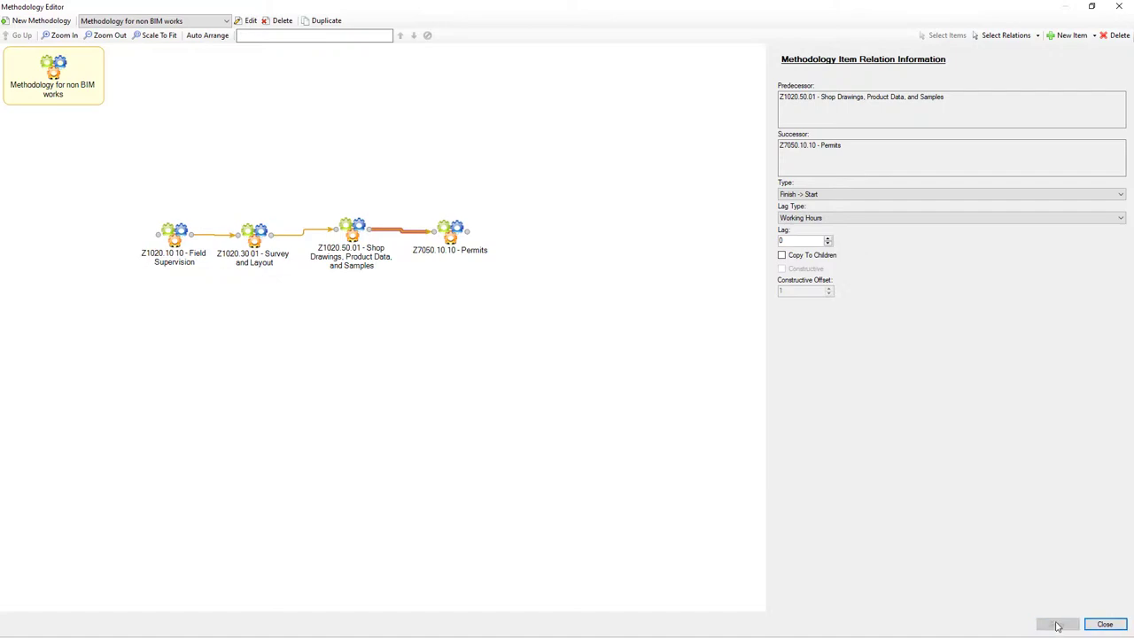
click(1104, 626)
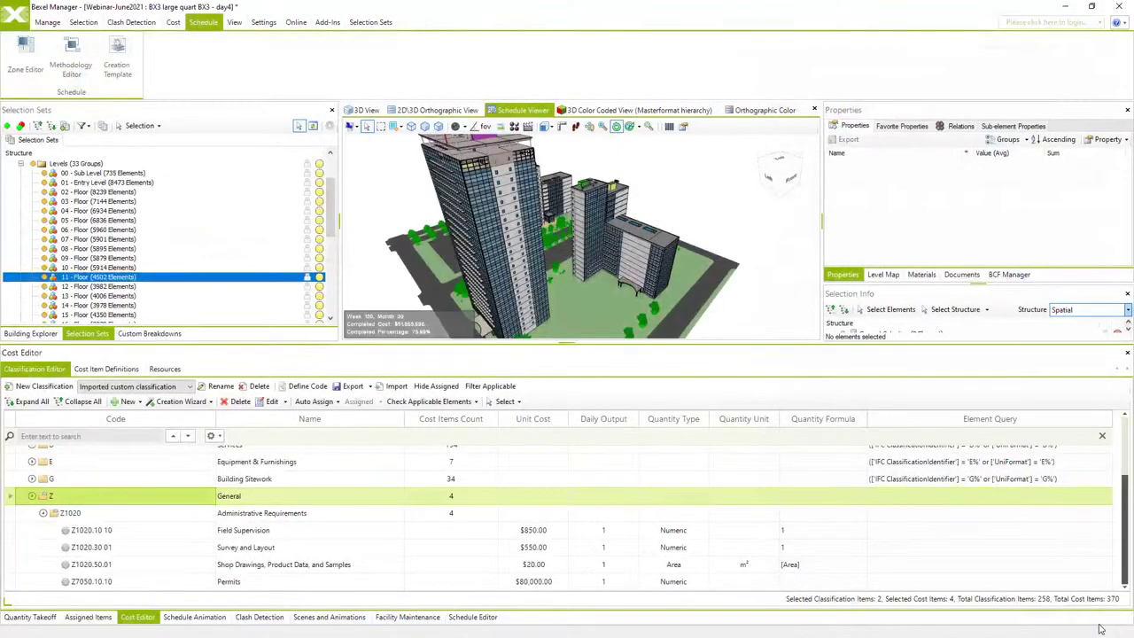
Create a linked task under the project root in the Uniformat based schedule, referencing cost item Z General of the Imported custom classification.
click(475, 617)
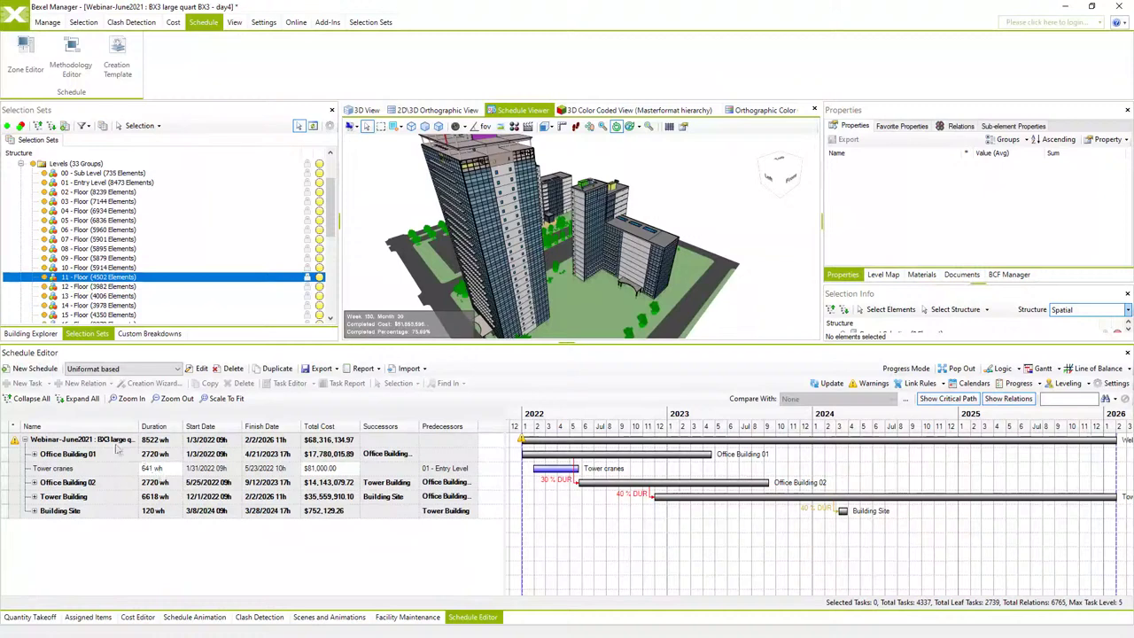
click(84, 440)
right_click(84, 440)
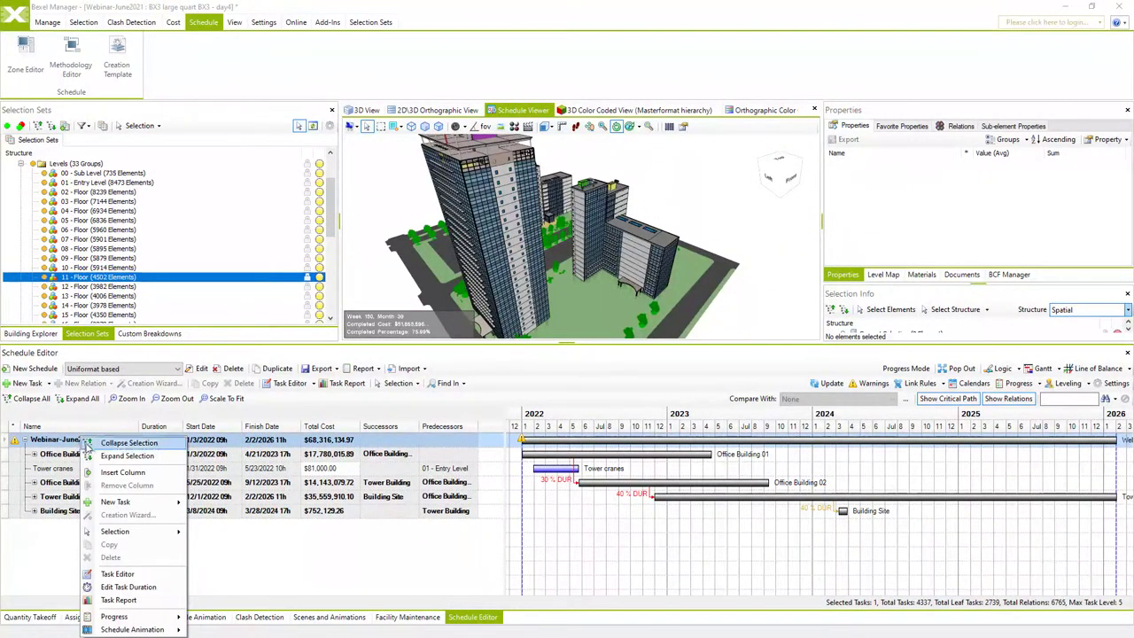
mouse_move(148, 505)
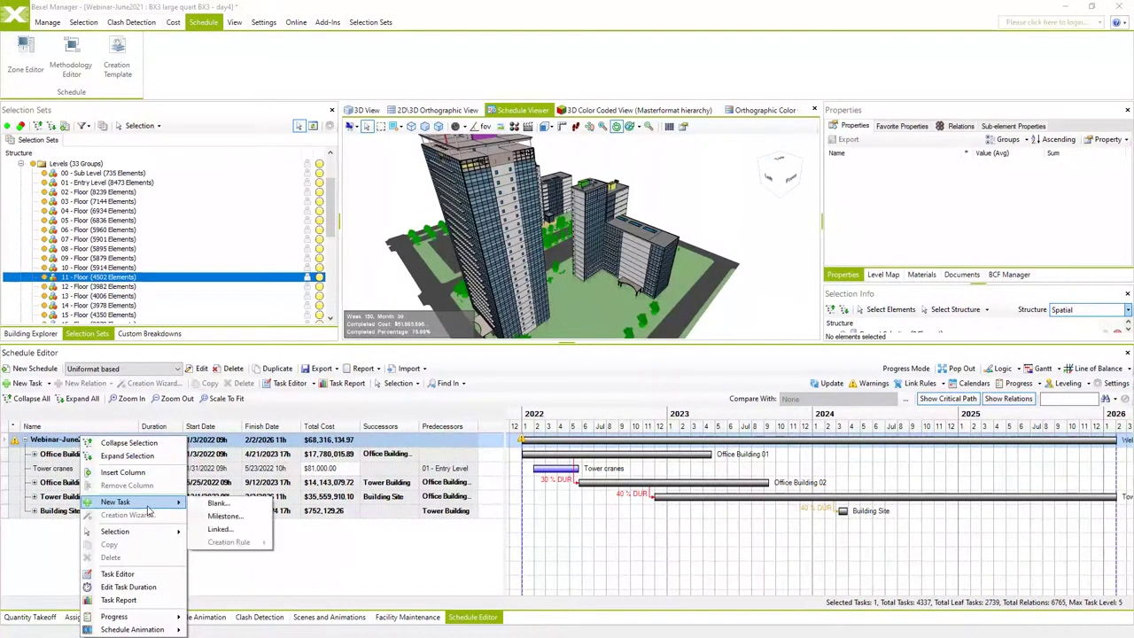
click(220, 529)
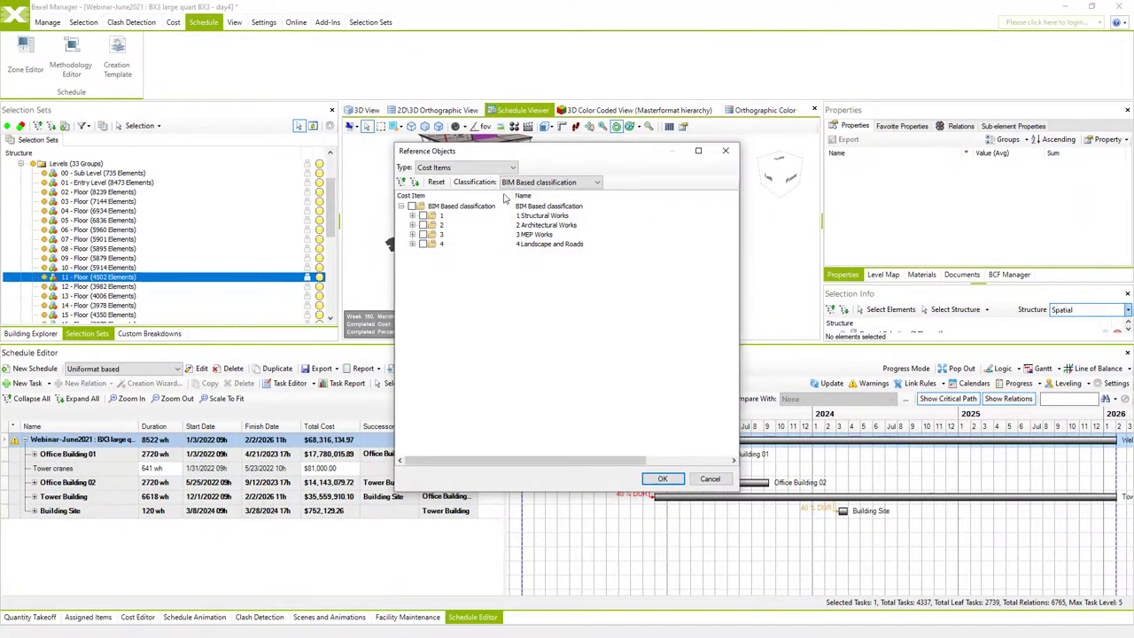
click(496, 167)
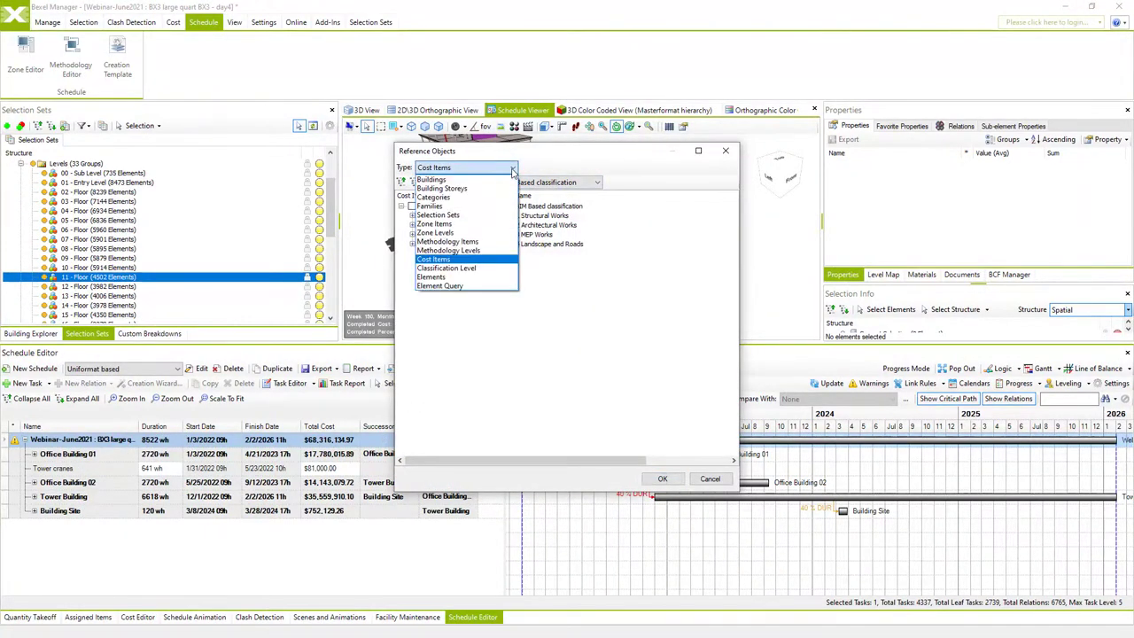
click(484, 259)
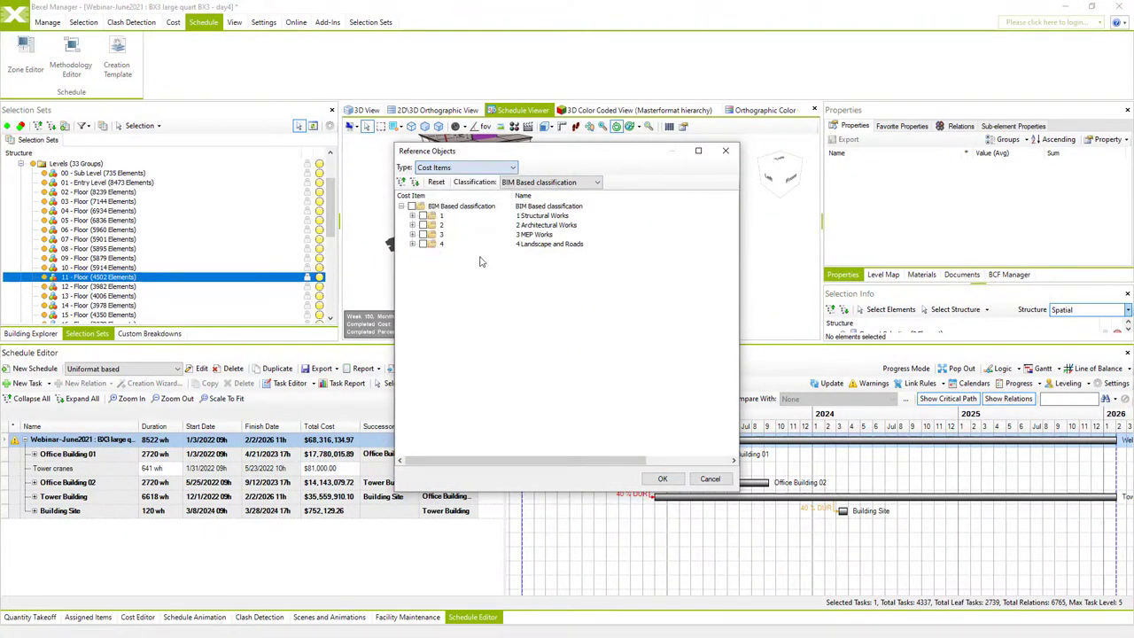
click(597, 181)
click(583, 213)
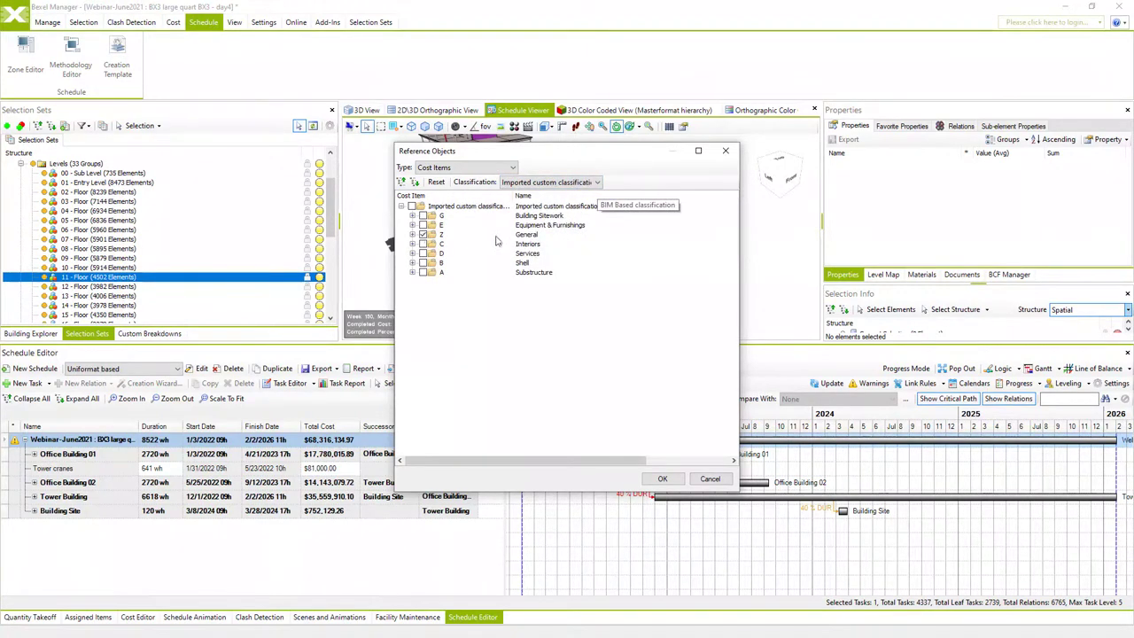
click(662, 479)
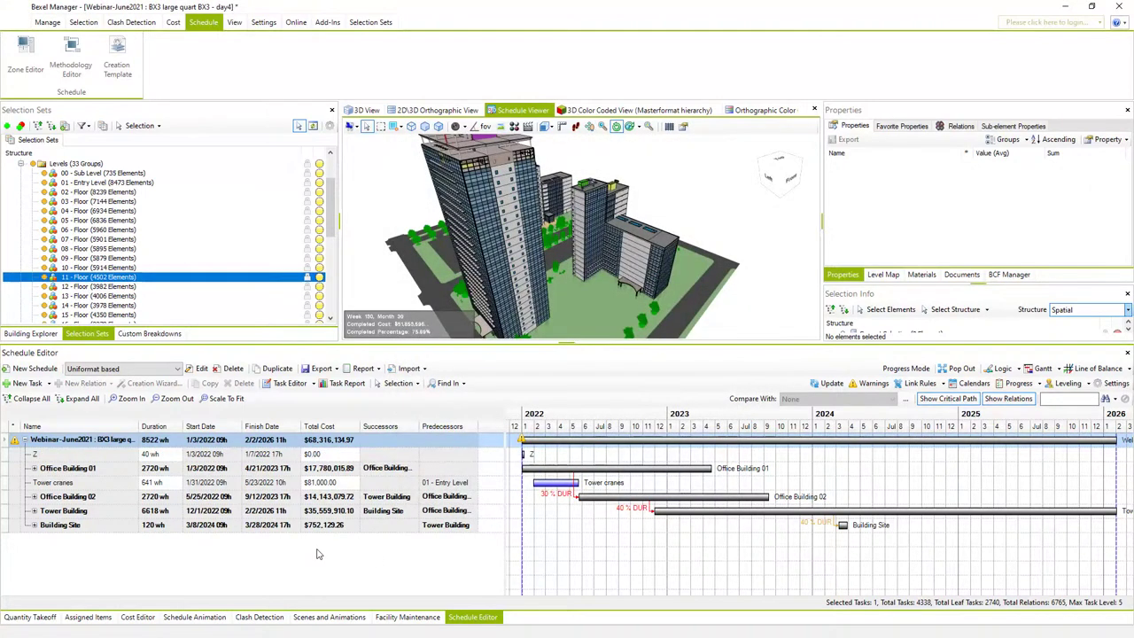
Enable Filter Cost Assignments Without Elements for the Z link rule of the new Z task.
right_click(110, 458)
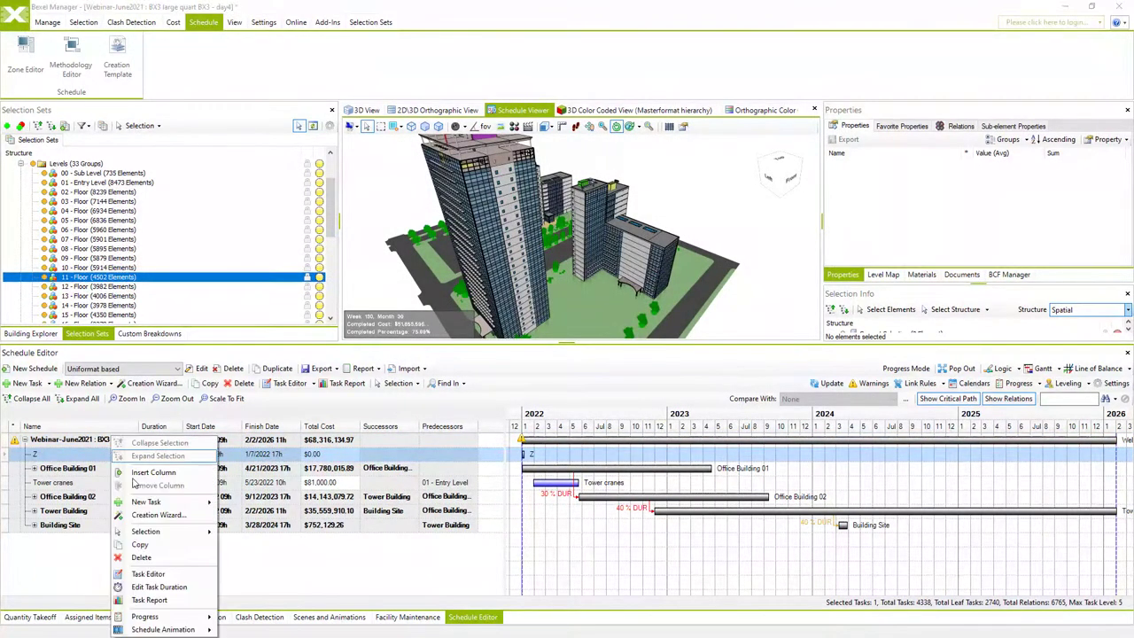
click(155, 576)
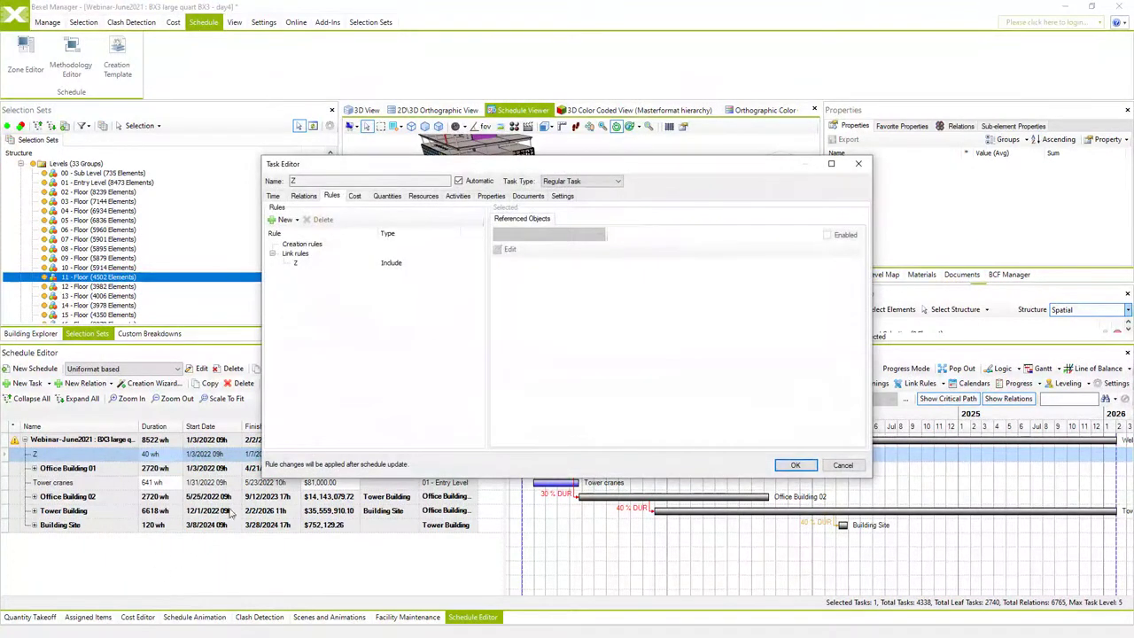
click(297, 264)
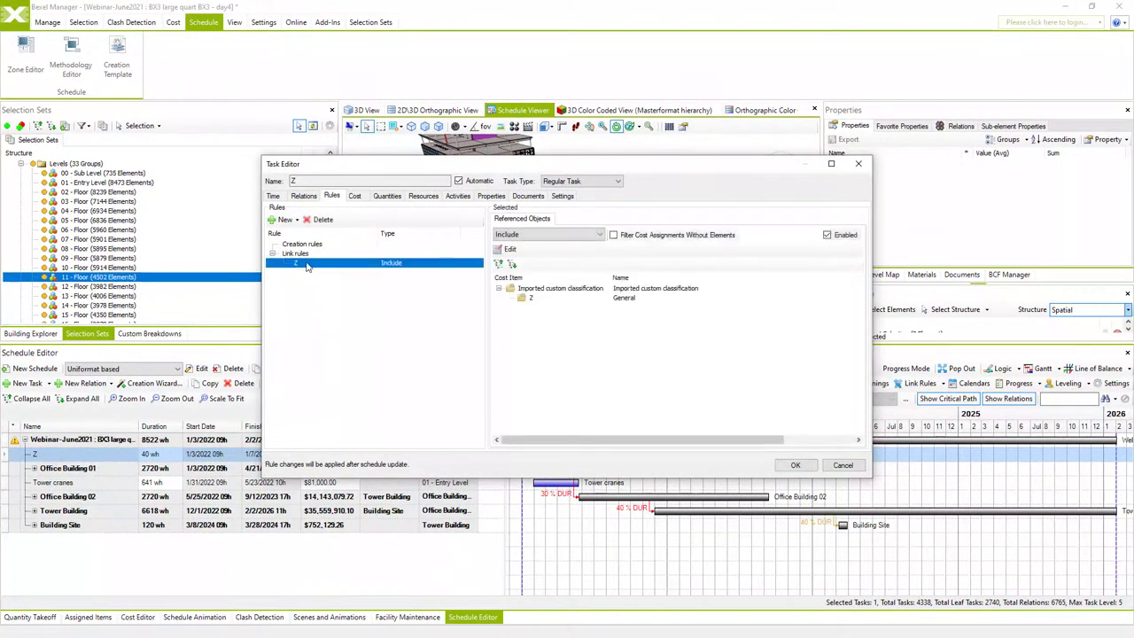
click(613, 236)
click(794, 465)
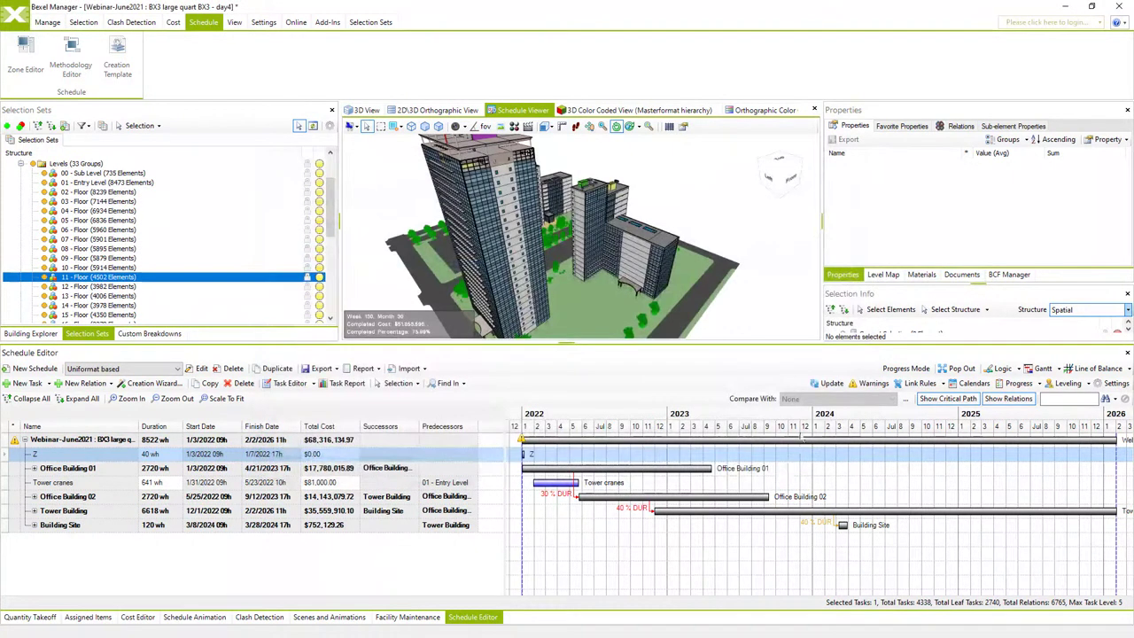
Update the schedule, checking the Z task's Link Rule warning, and review the assigned cost items under Z1020 Administrative Requirements.
click(832, 384)
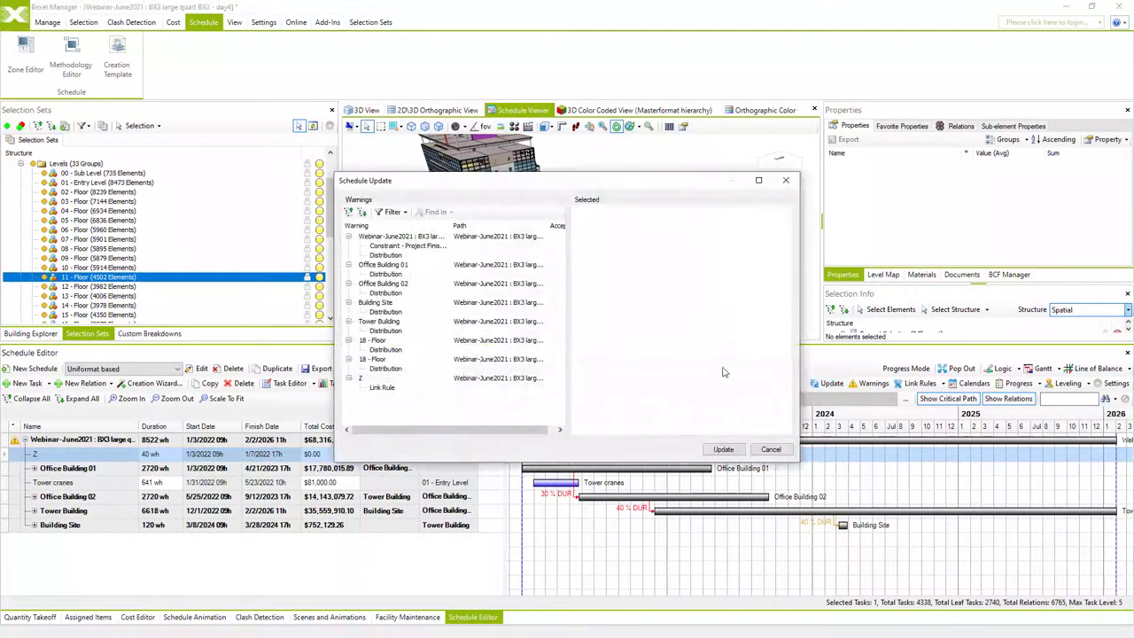
click(398, 389)
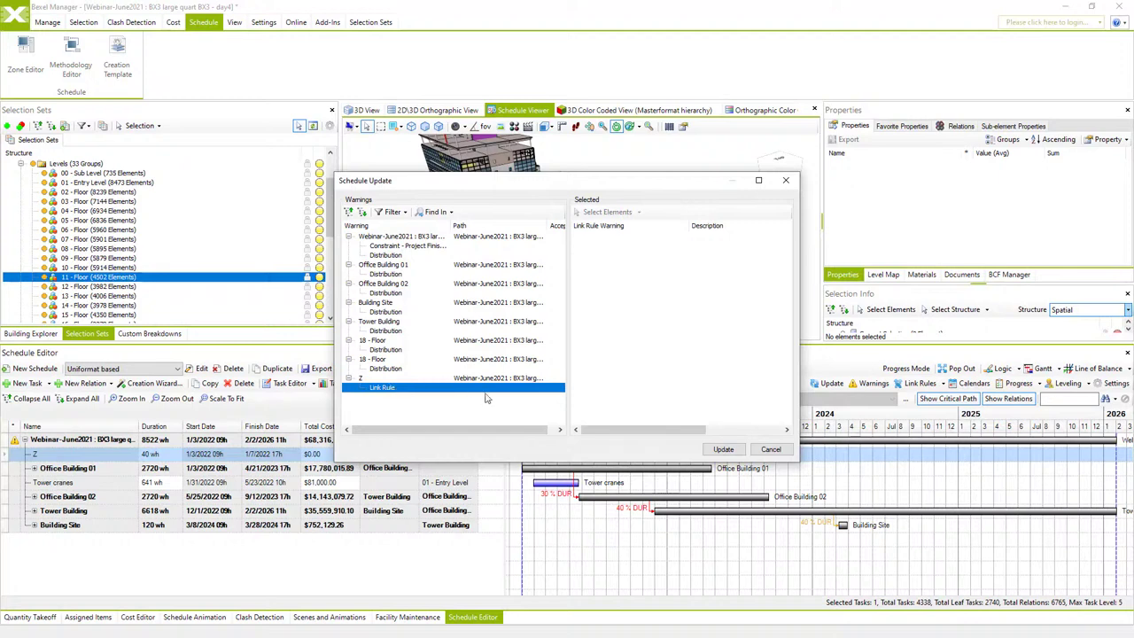
click(723, 449)
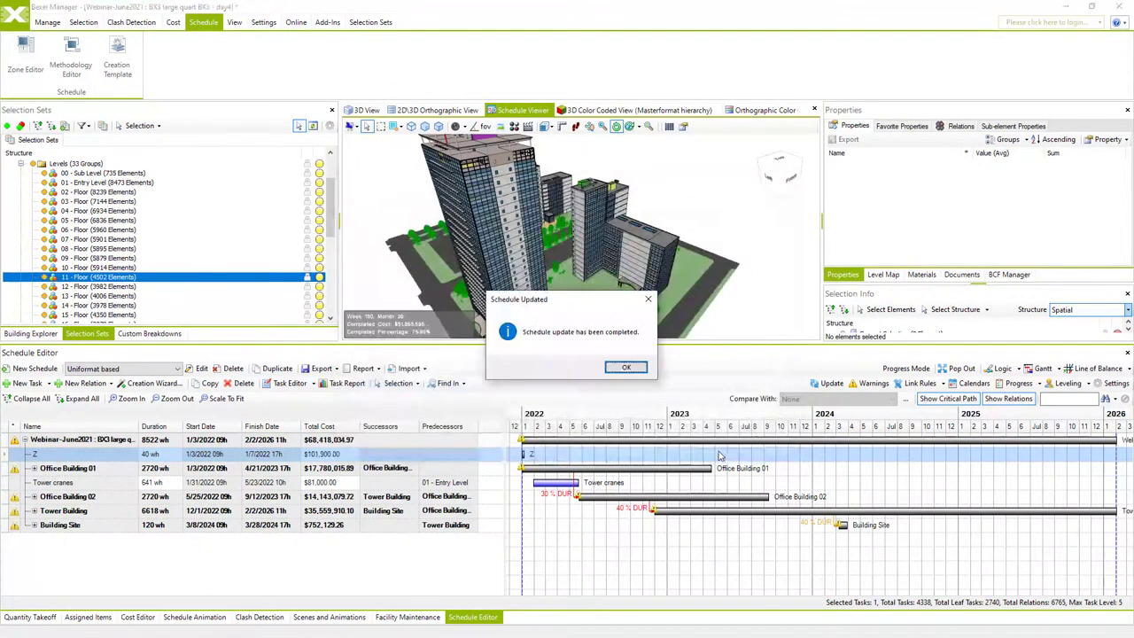
click(625, 367)
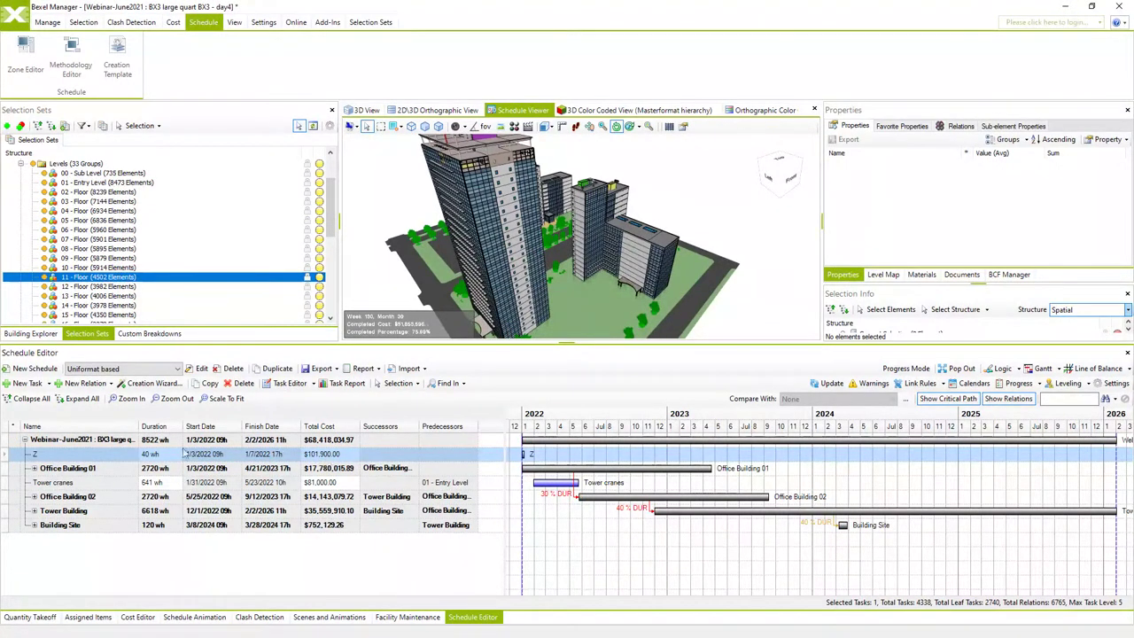
click(97, 616)
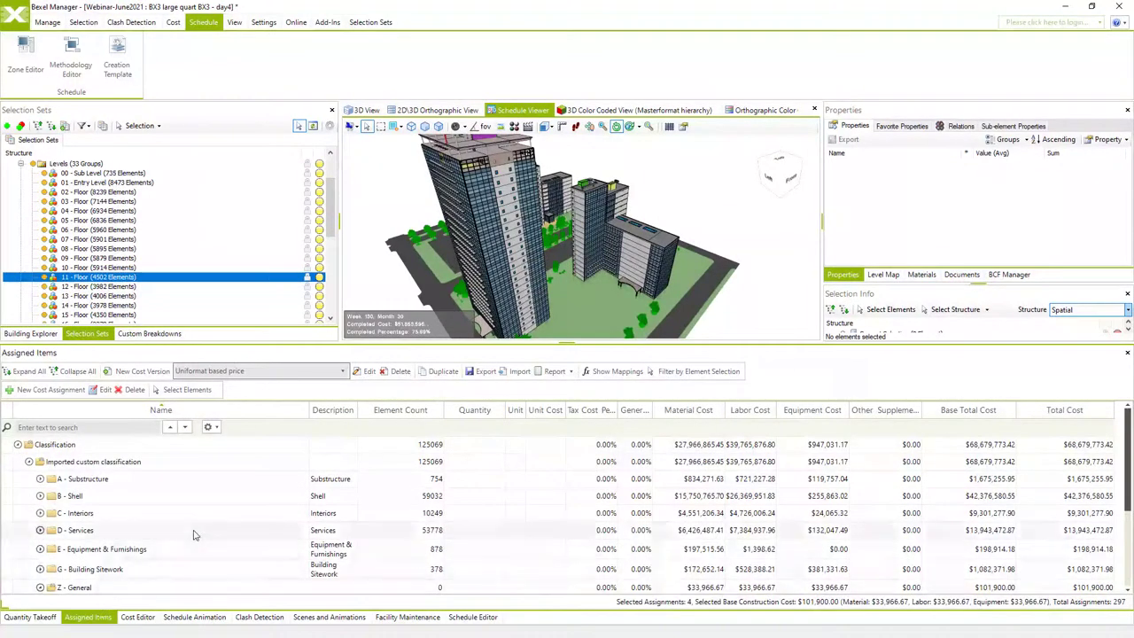
click(40, 588)
scroll(150, 522, down, 2)
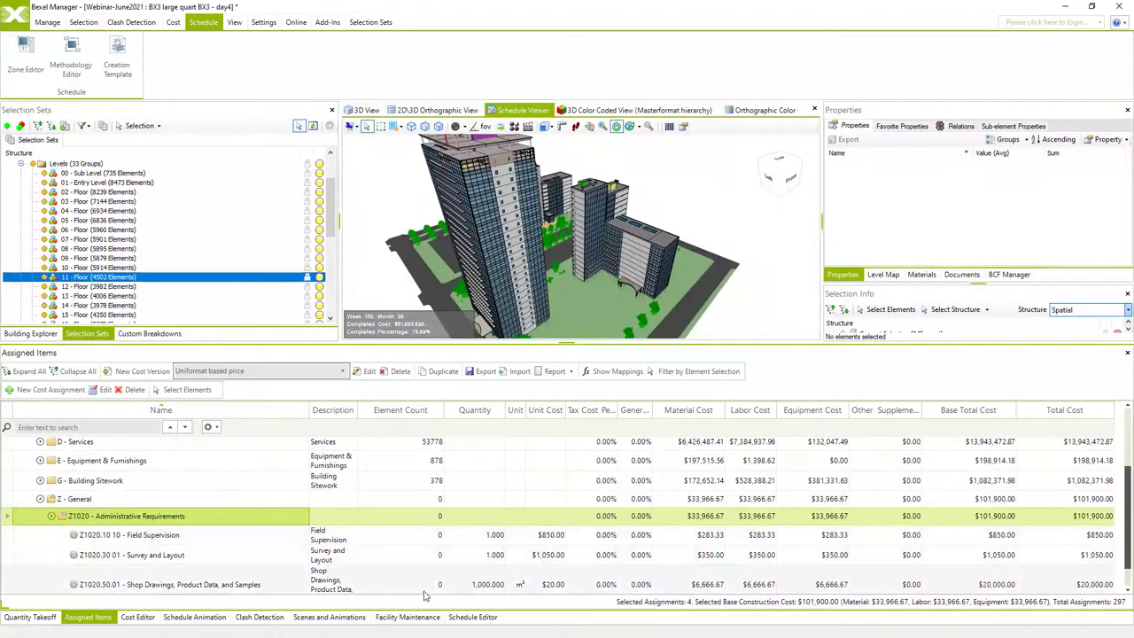
Add a Reference Children Based creation rule to the Z task, using the methodology item "Methodology for non BIM works".
click(457, 618)
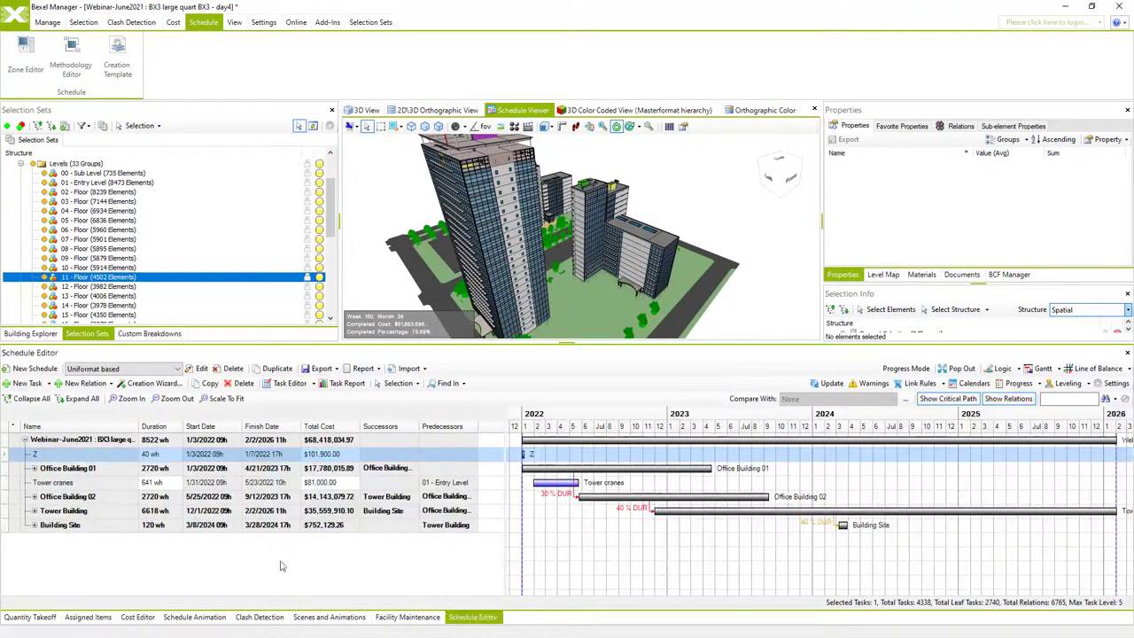
right_click(58, 458)
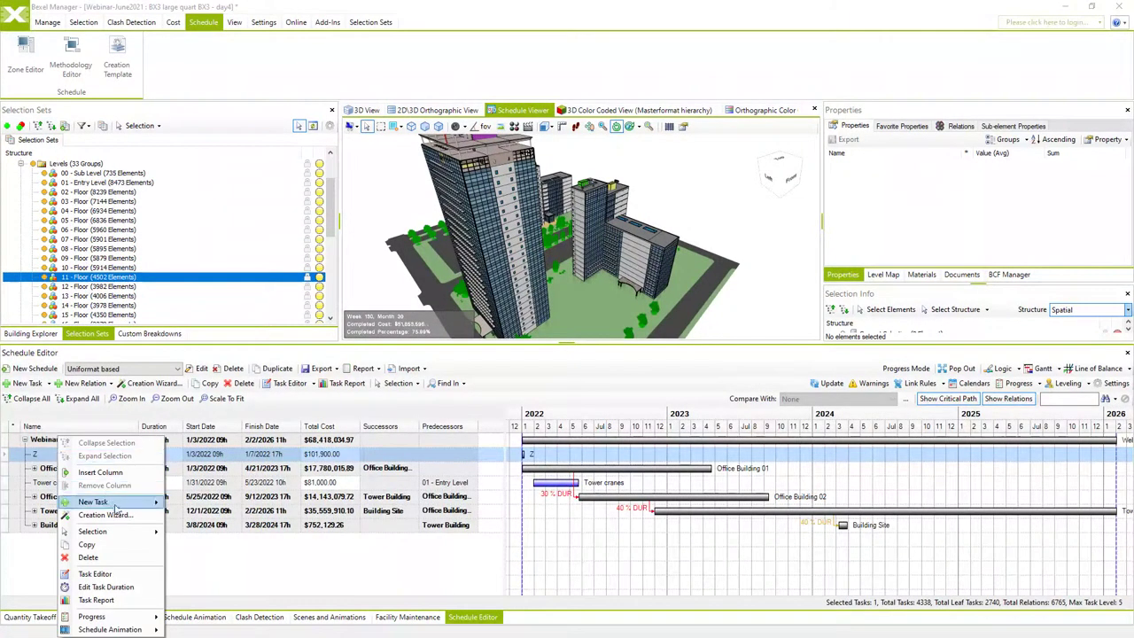
click(120, 514)
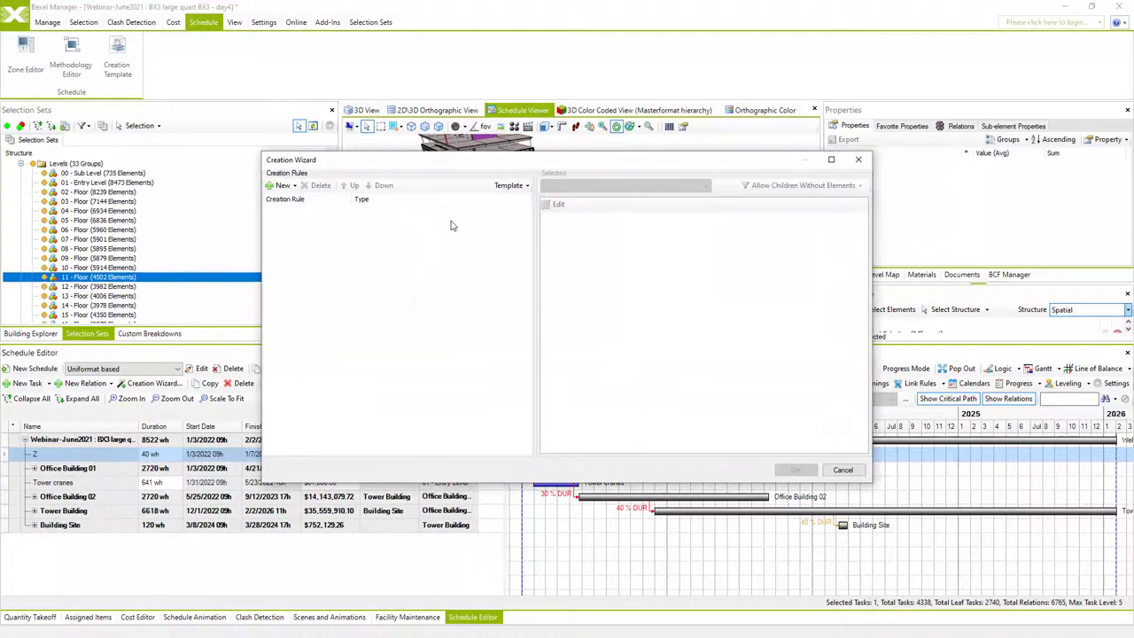
click(285, 186)
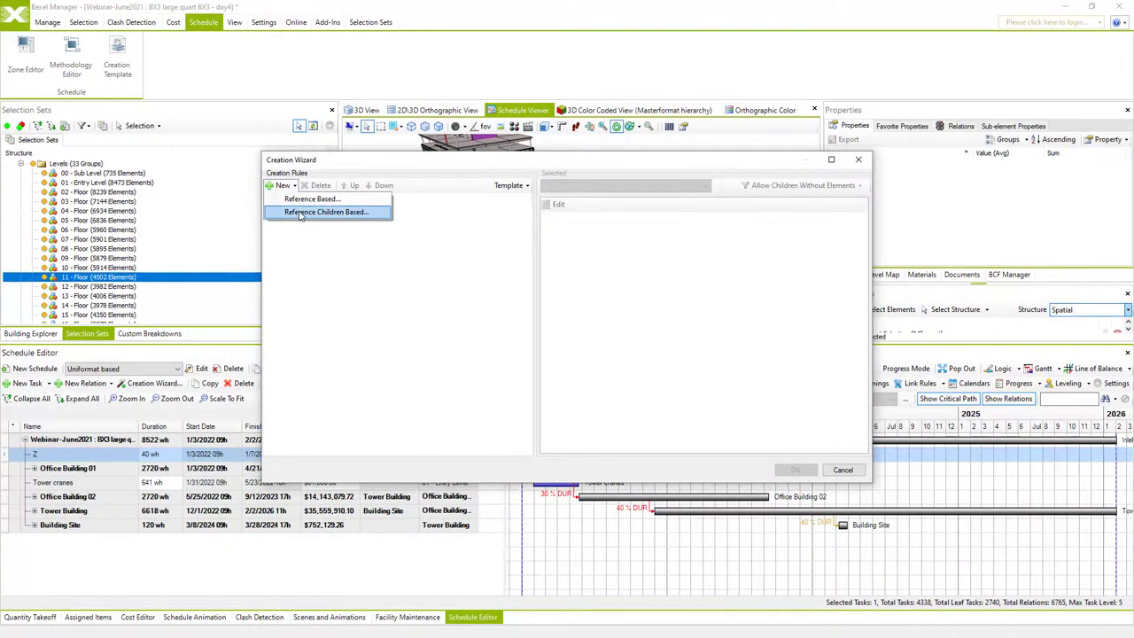
click(299, 215)
click(499, 169)
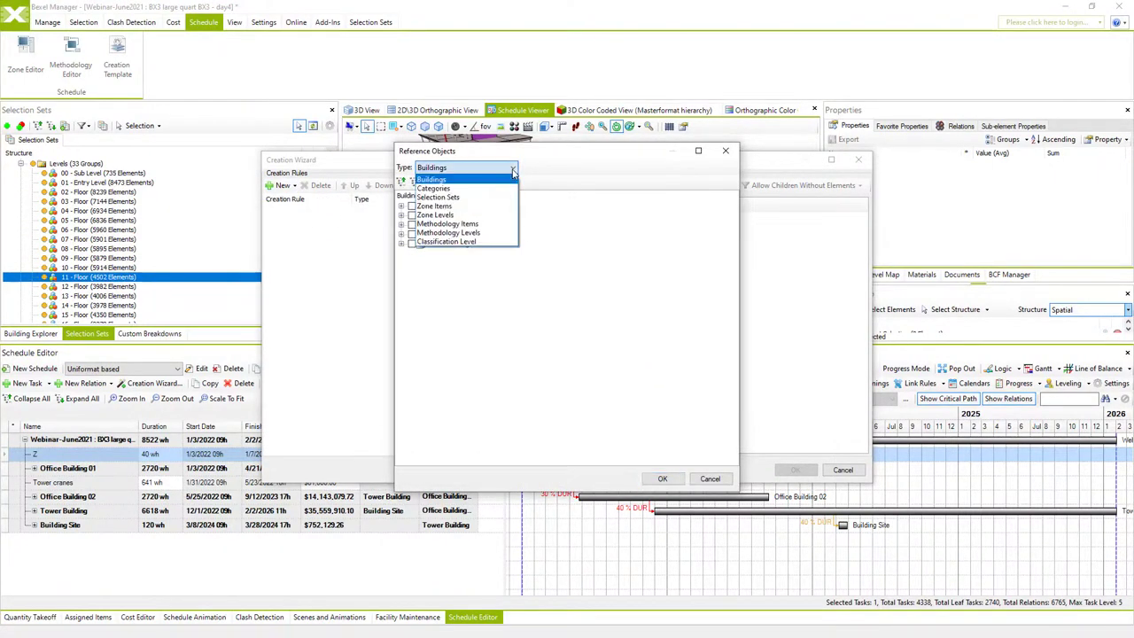
click(474, 223)
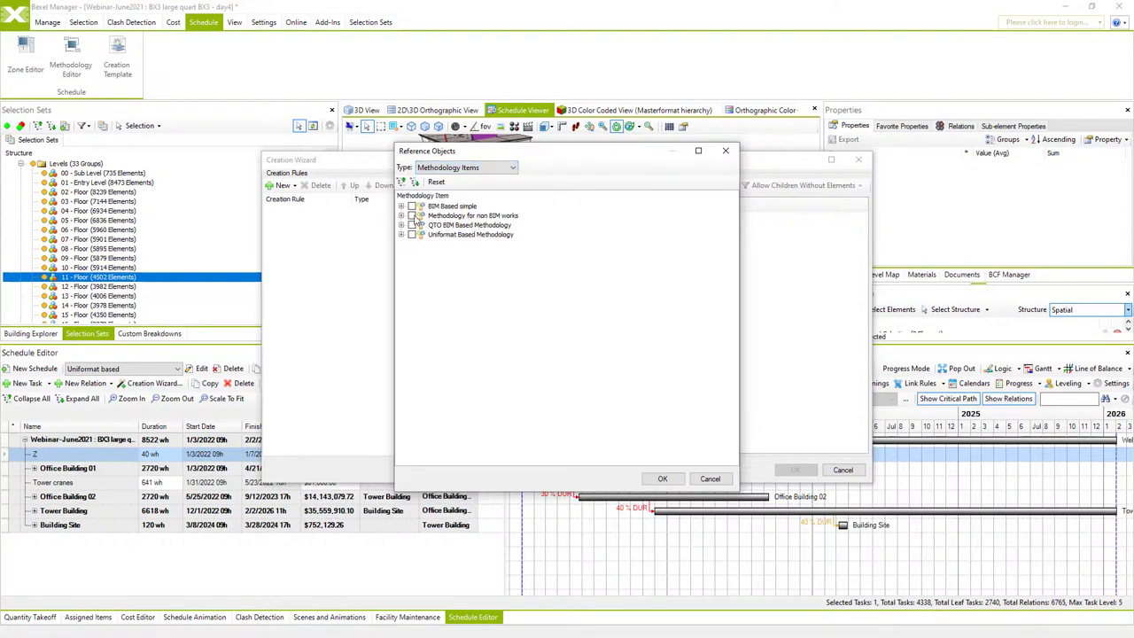
click(459, 217)
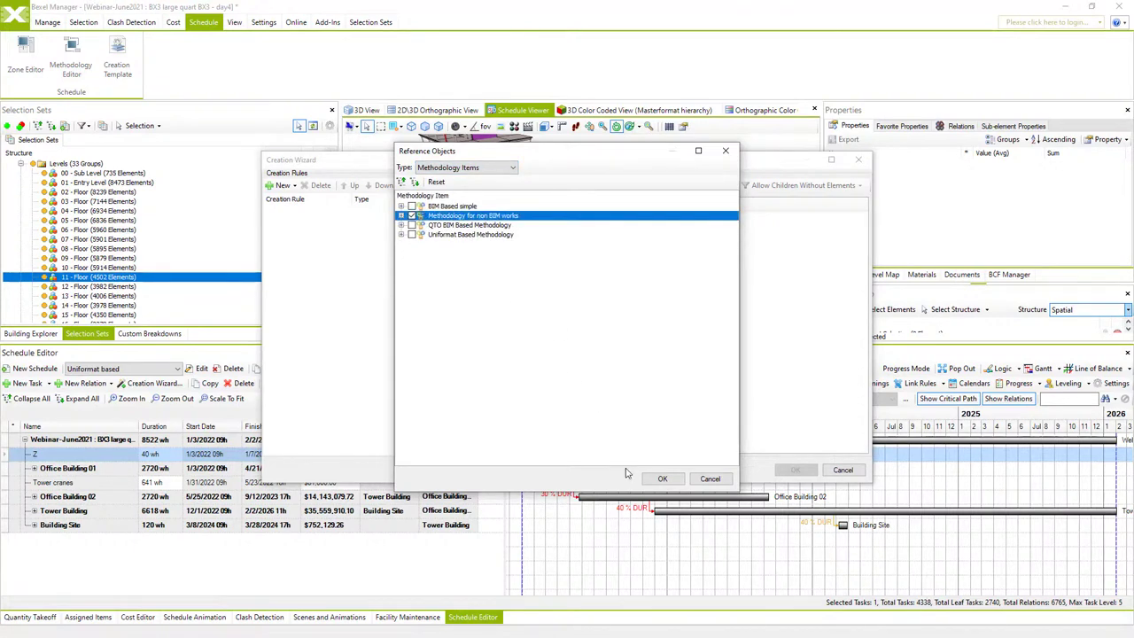
click(662, 479)
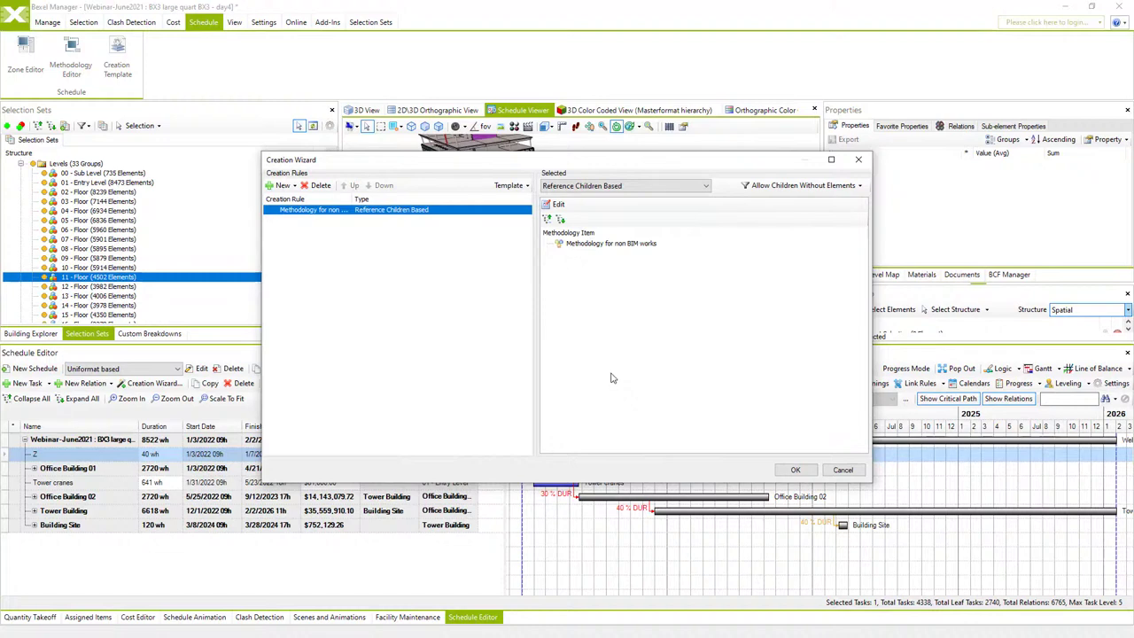
Allow children without elements for the creation rule with the With Cost Items option, and generate the Z subtasks.
click(859, 186)
click(796, 218)
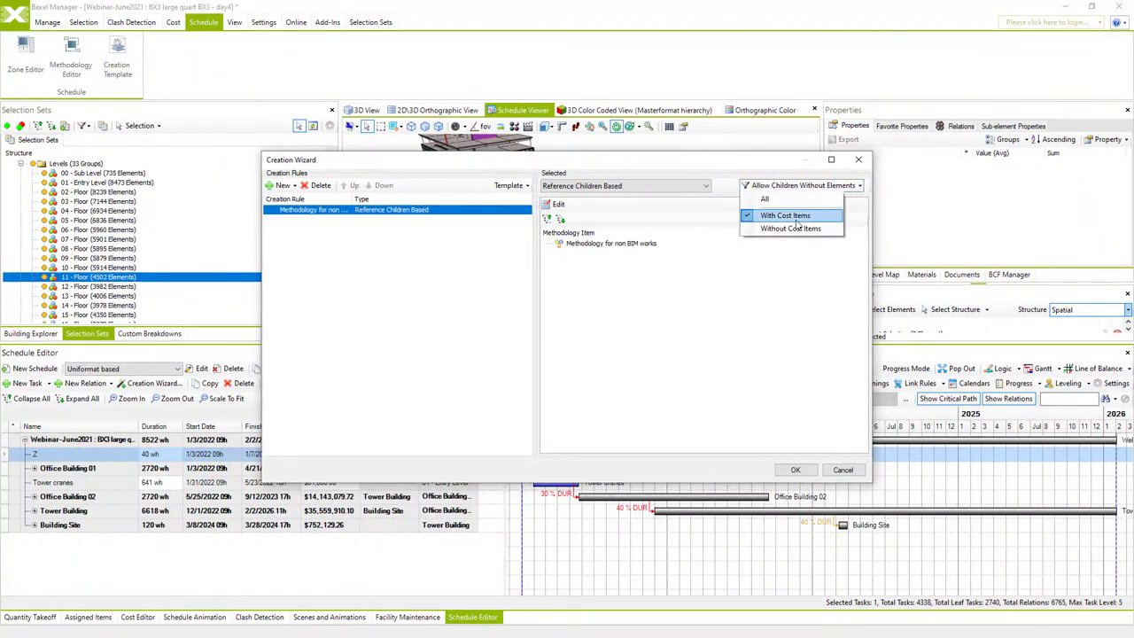
click(796, 469)
click(795, 468)
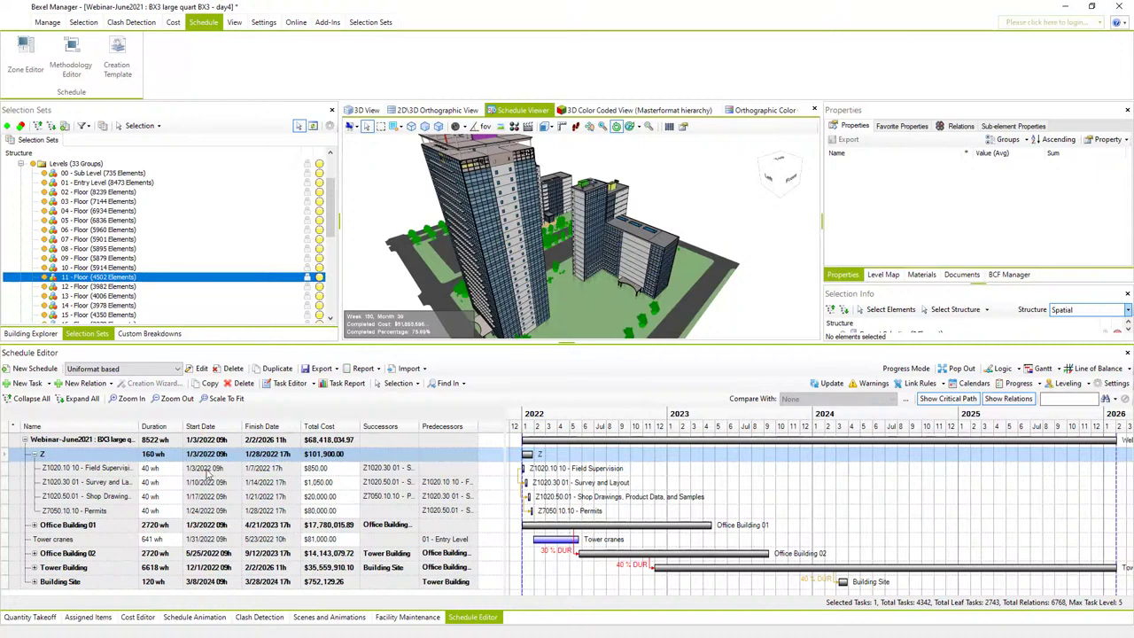
Add a new activity named "Additional activities" to the Z1020.10 10 - Field Supervision task.
click(95, 476)
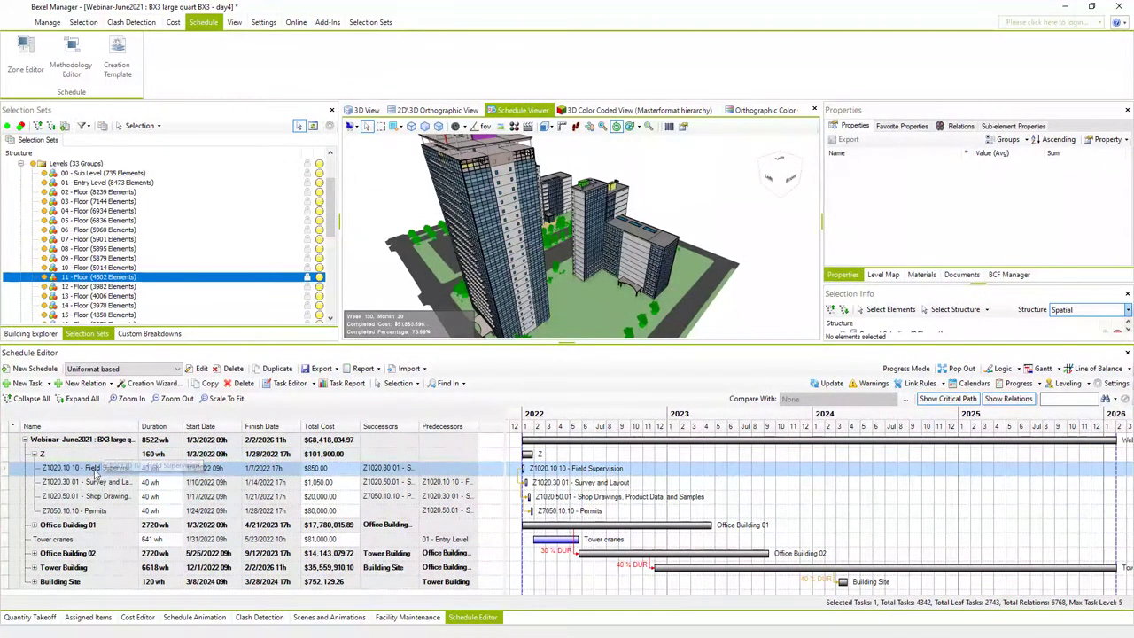
right_click(96, 476)
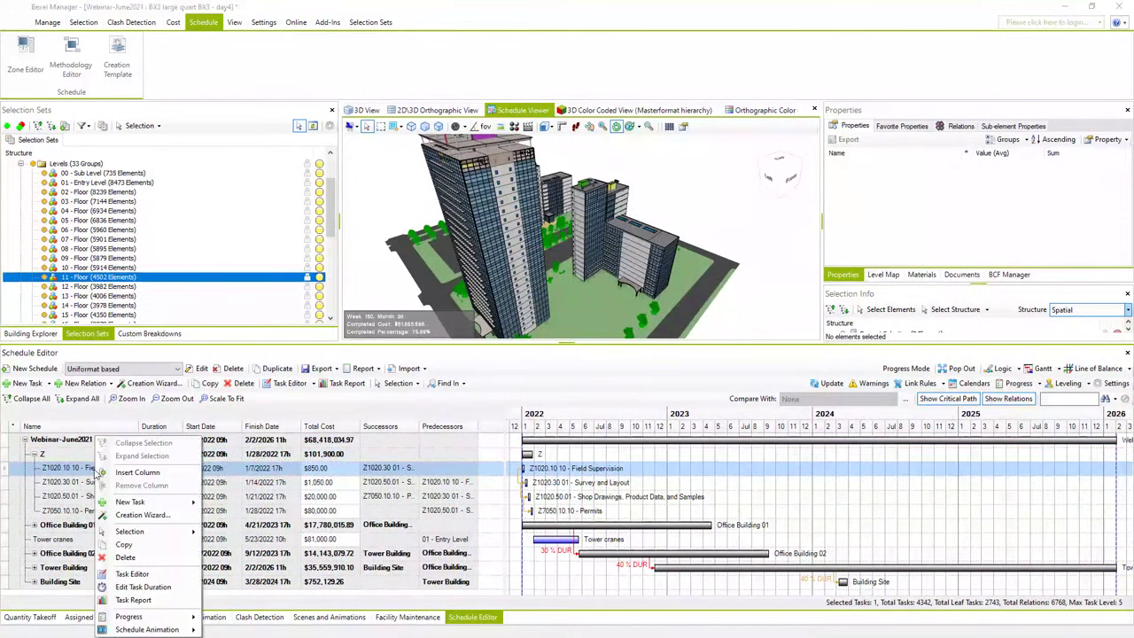
click(132, 574)
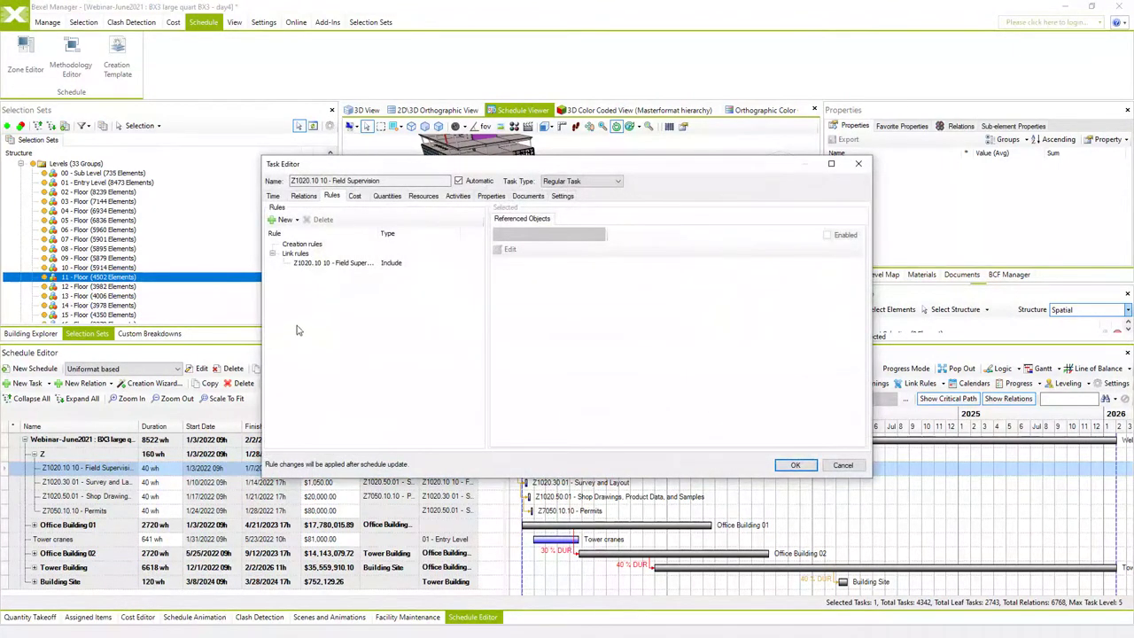
click(457, 196)
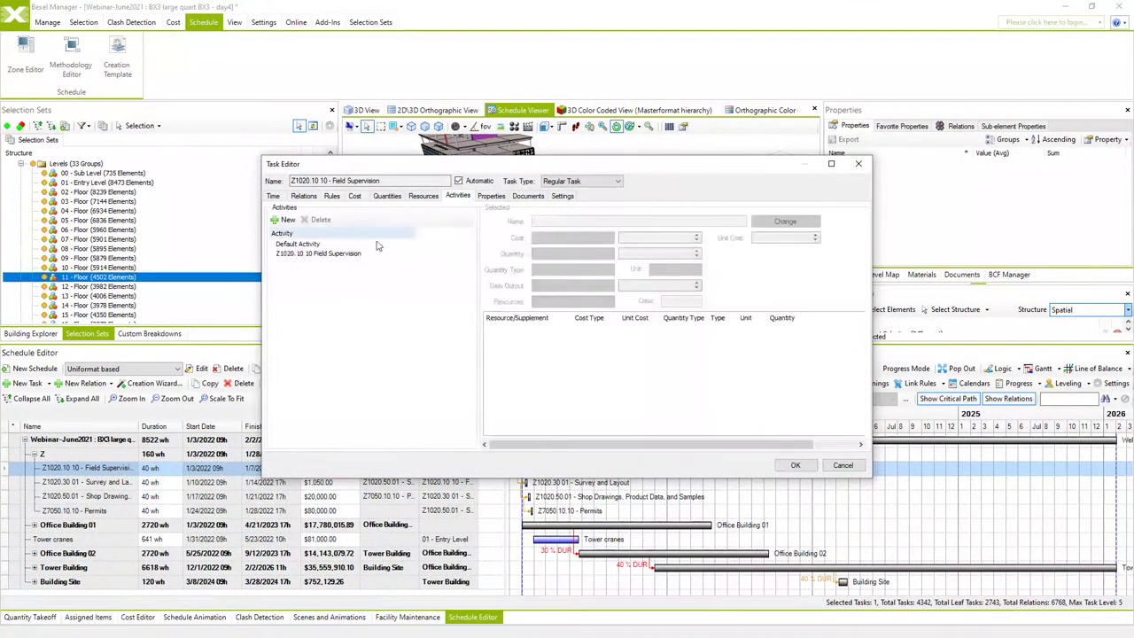
click(285, 220)
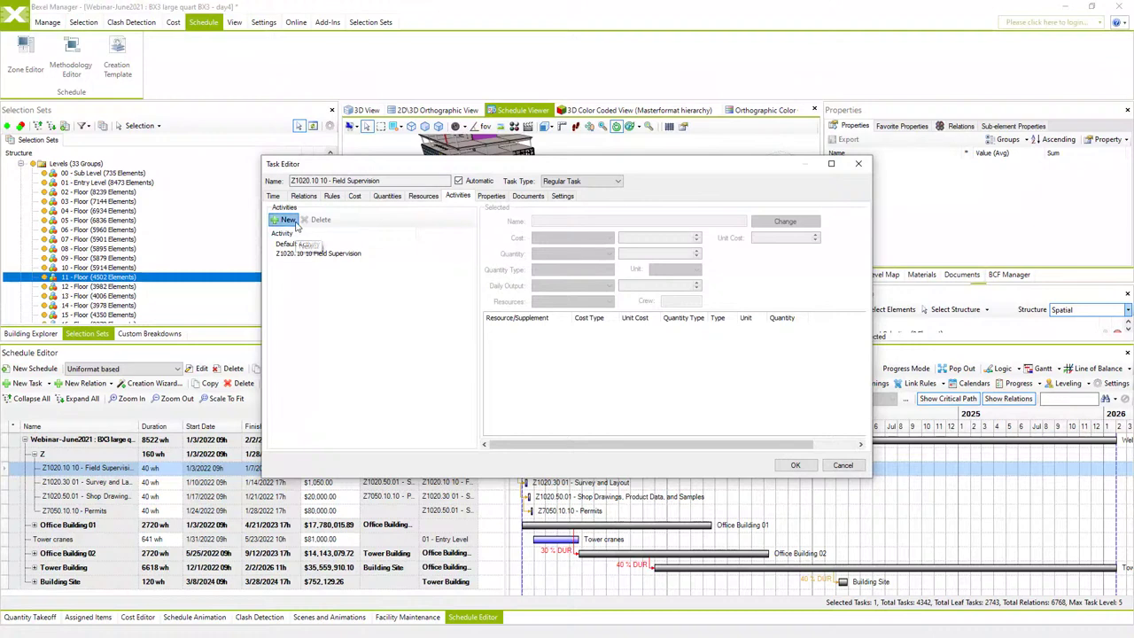
text(Addi)
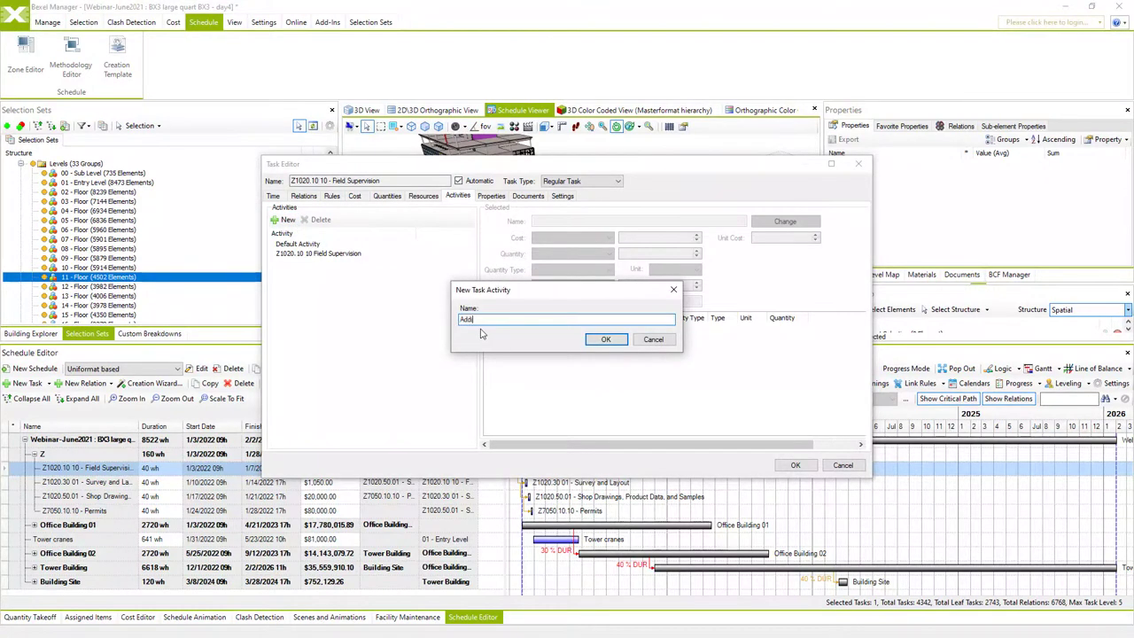
text(tional activites)
click(605, 339)
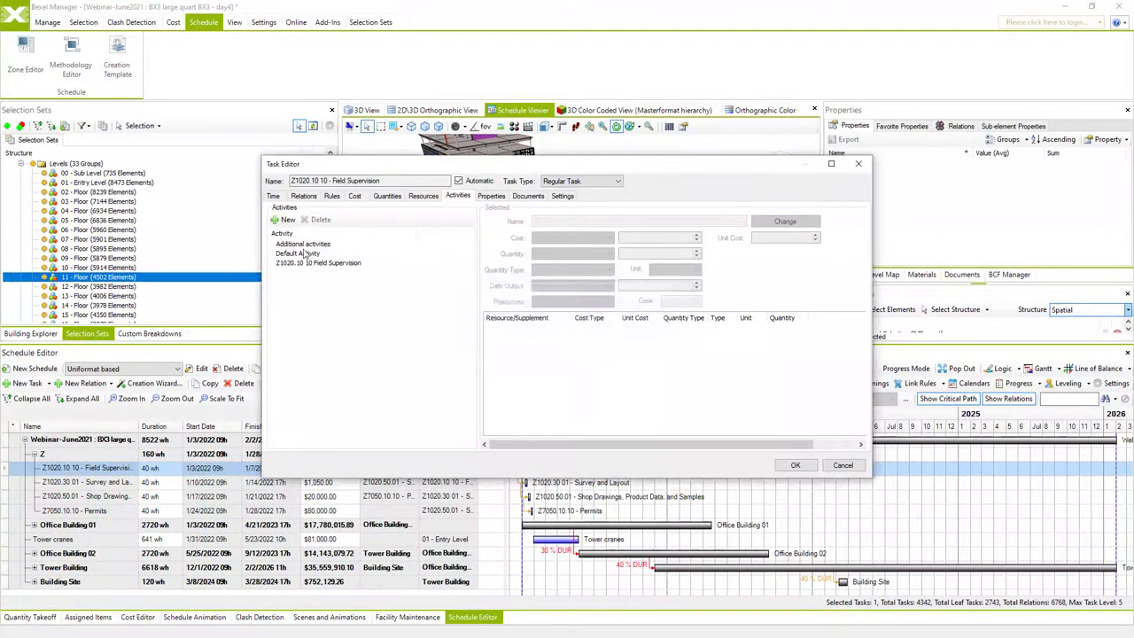
Set the Additional activities cost to a unit cost of 1,000 with time-based quantity in Working Days, and apply the task changes.
click(302, 245)
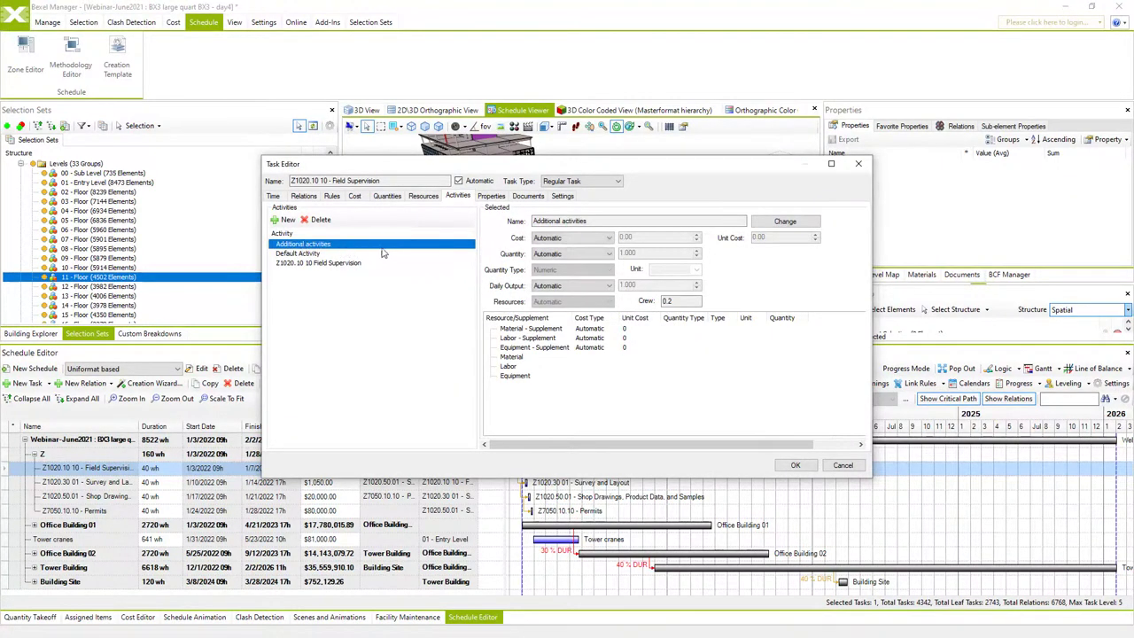
click(609, 237)
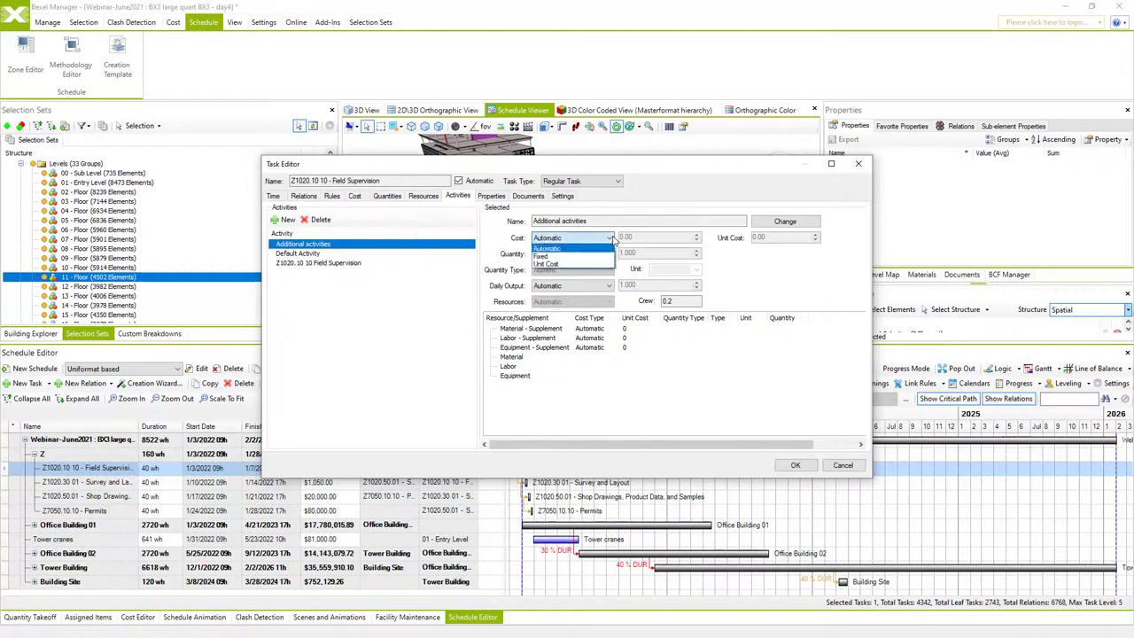
click(590, 265)
click(588, 253)
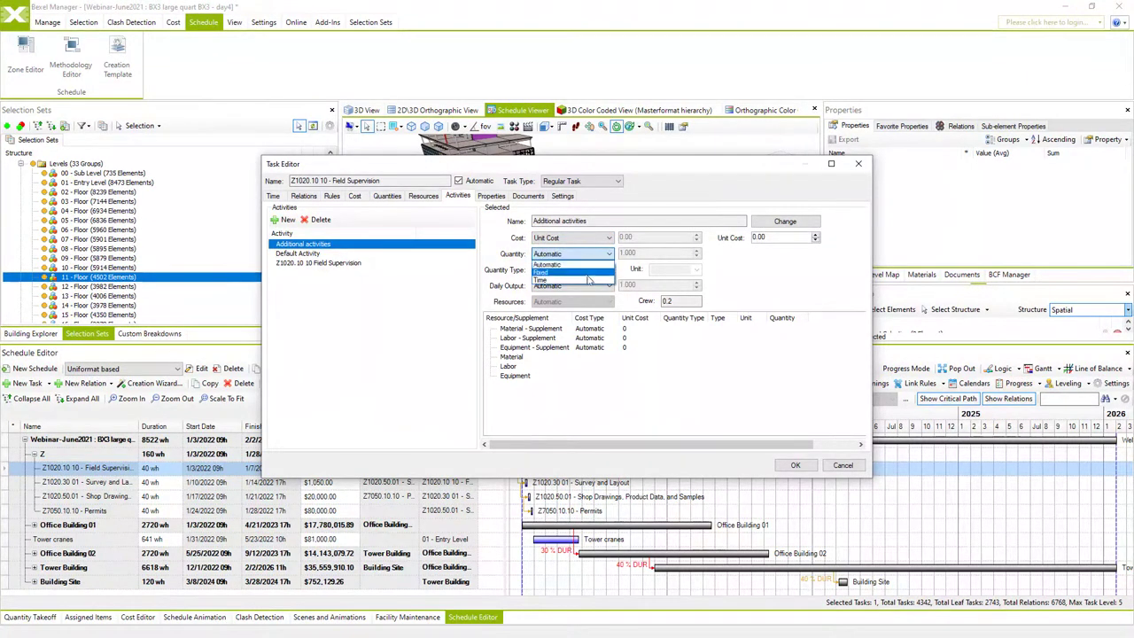
click(586, 280)
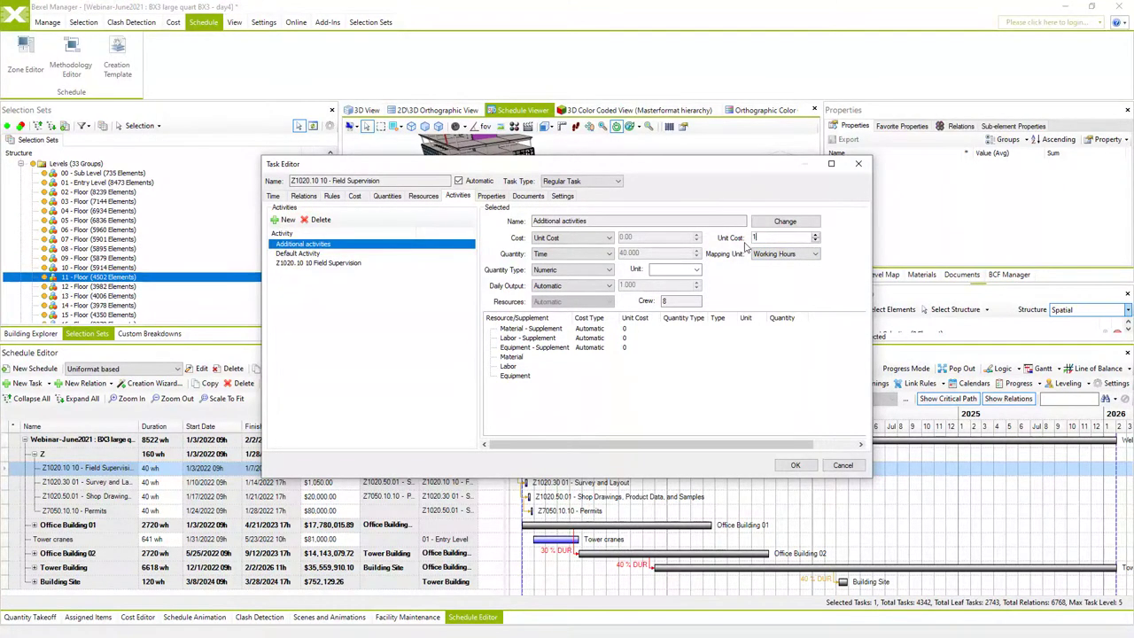
click(816, 257)
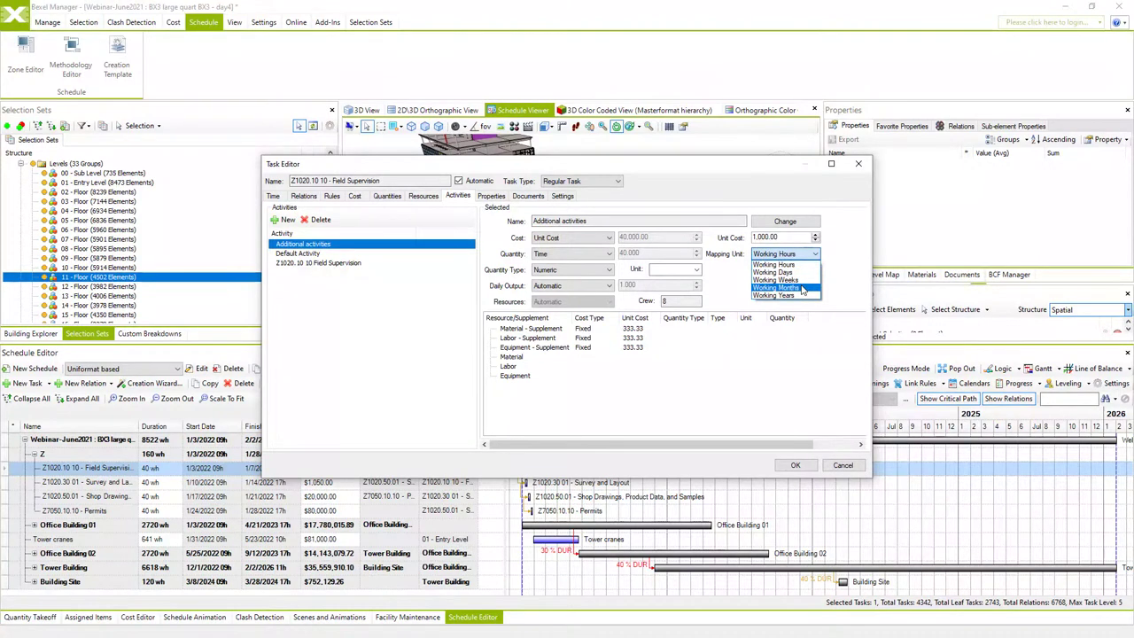
click(801, 273)
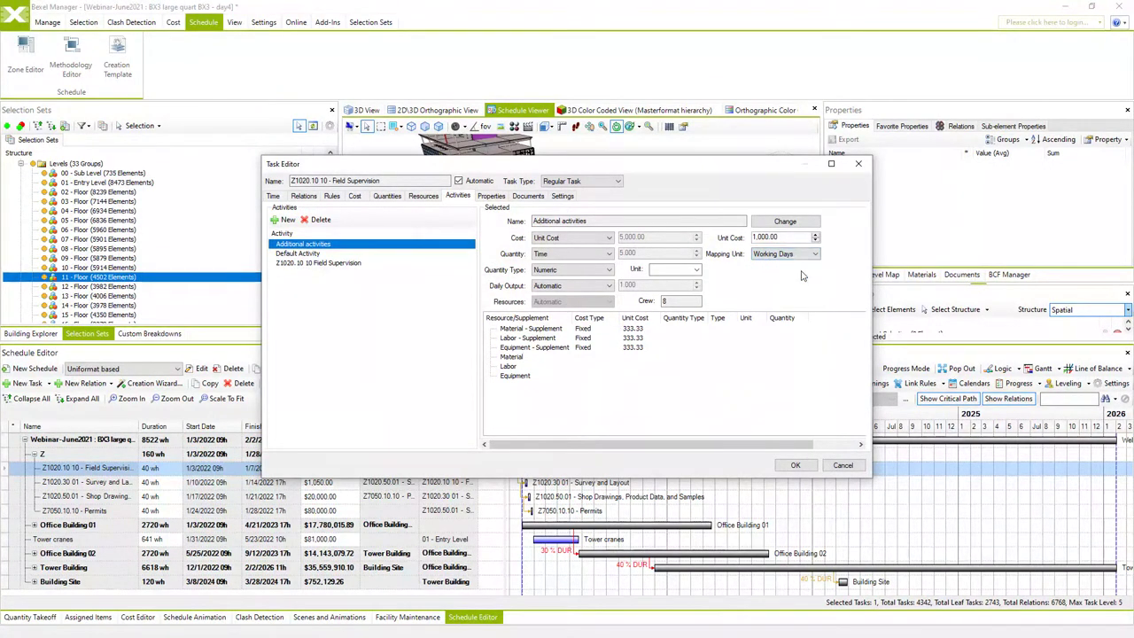
click(797, 466)
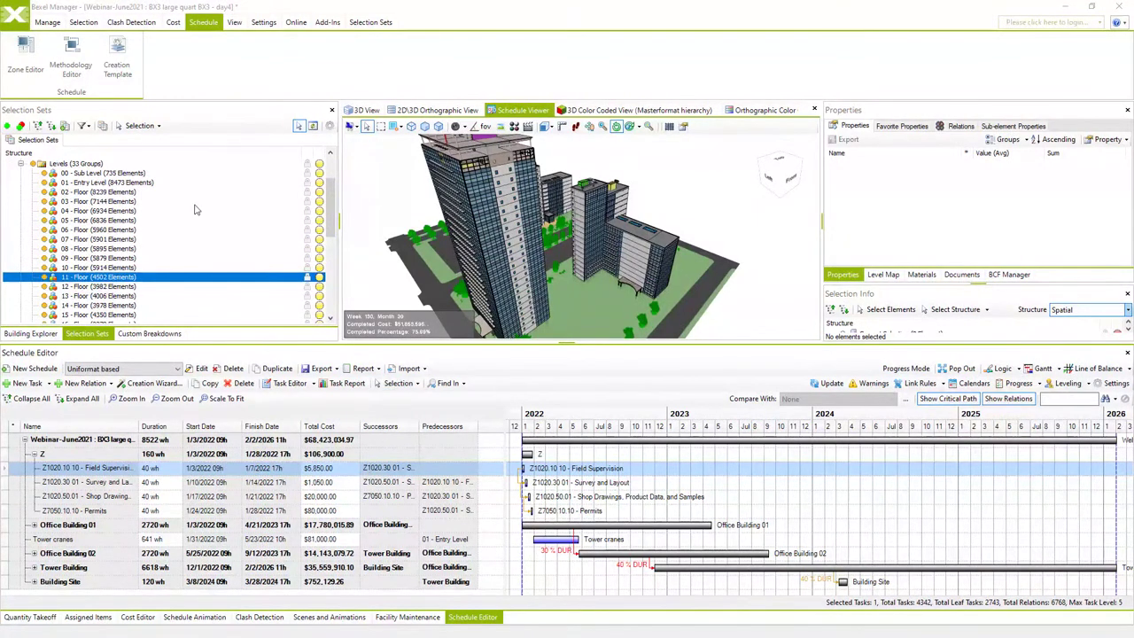
Open the Power BI Export Wizard to view the sections available for export, and close it without exporting.
click(47, 22)
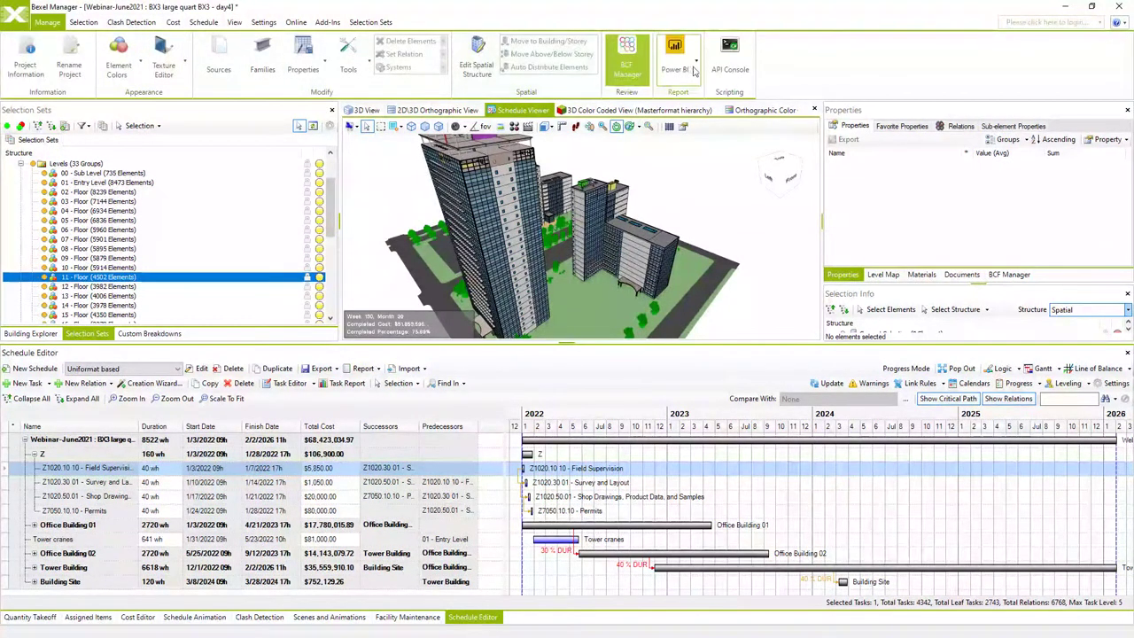
click(695, 69)
click(698, 107)
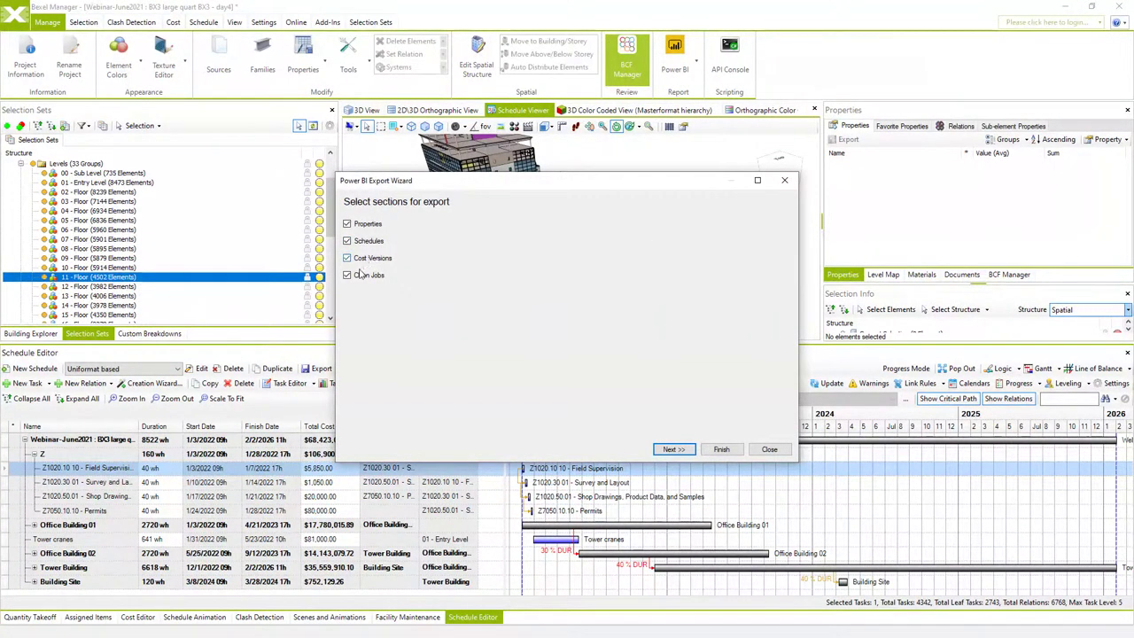
click(768, 449)
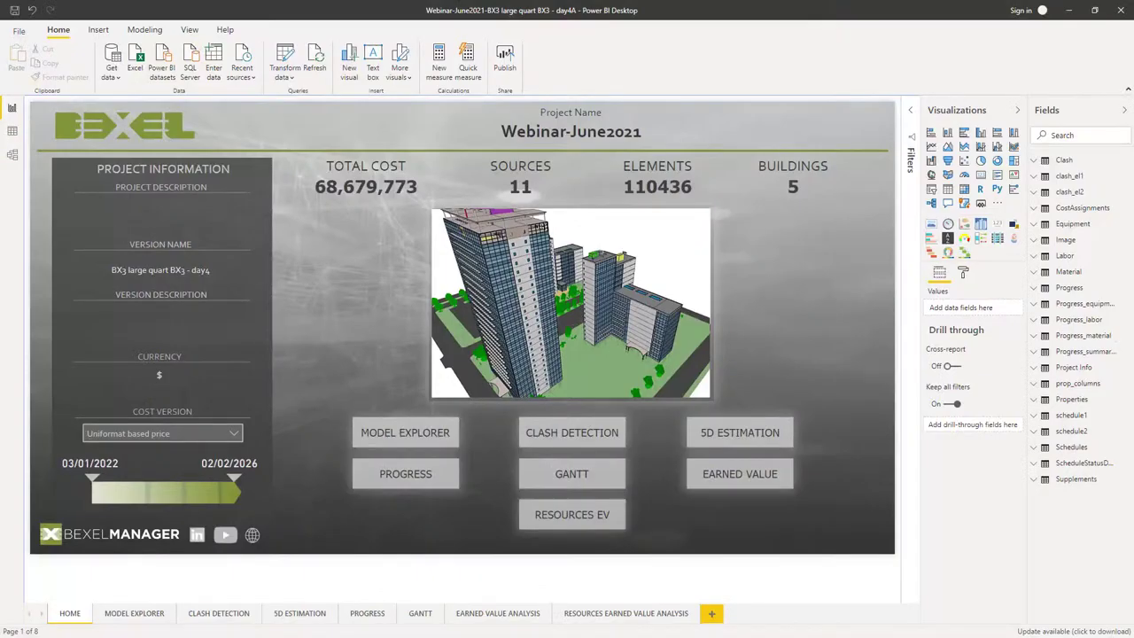
Switch to the project's Power BI Desktop report and examine the 5D Estimation page's cost charts and Construction Costs Estimation table.
click(285, 526)
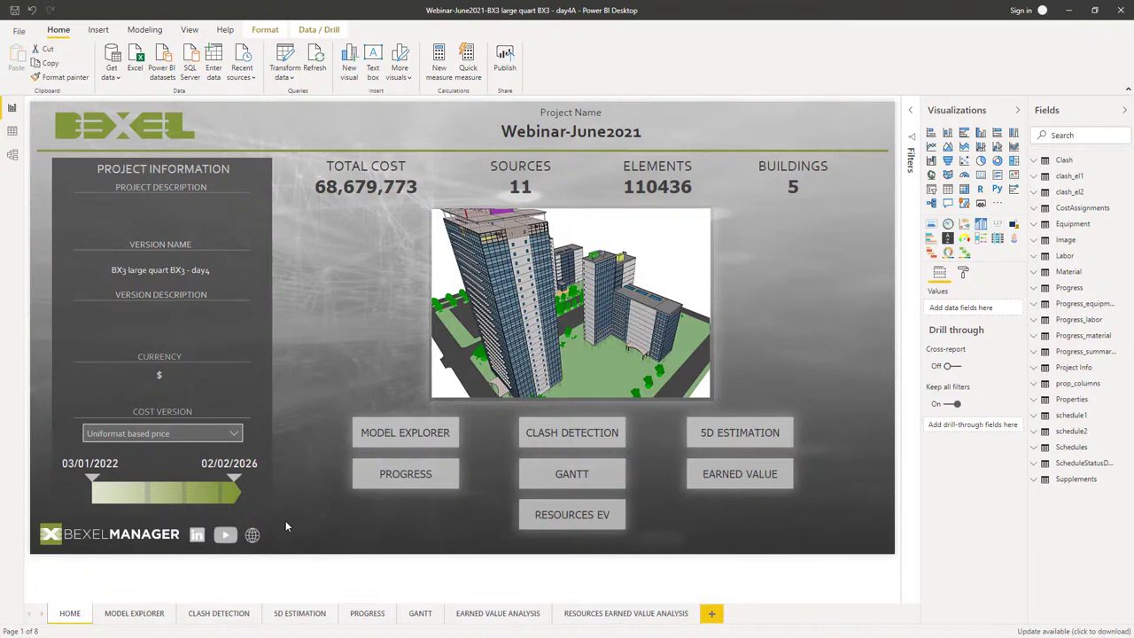
click(300, 614)
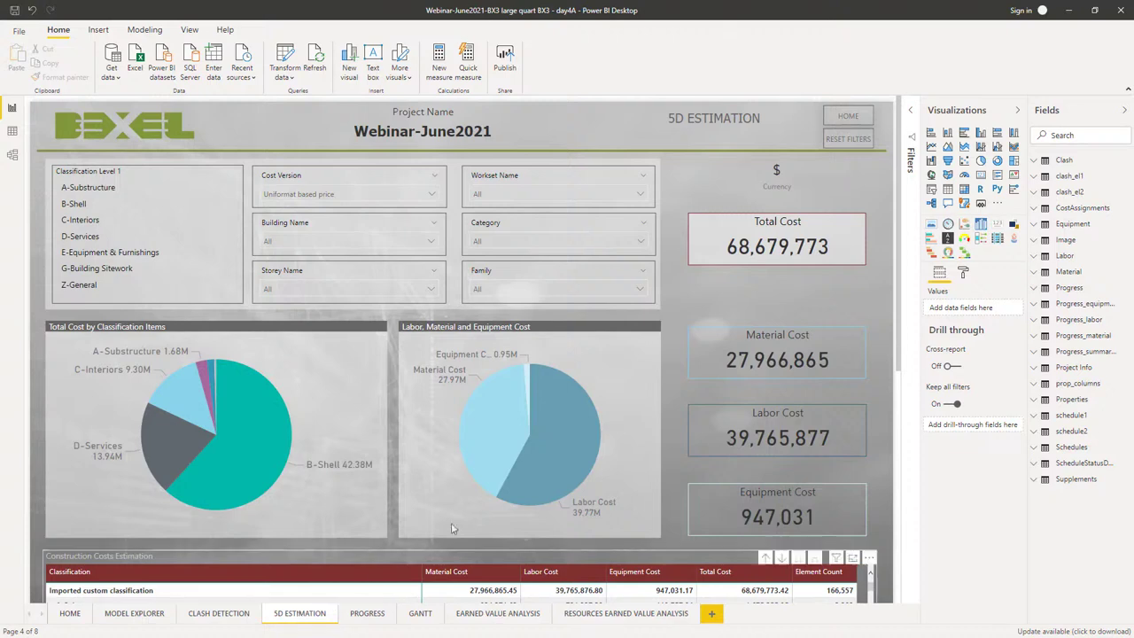
scroll(670, 340, down, 1)
scroll(671, 339, down, 5)
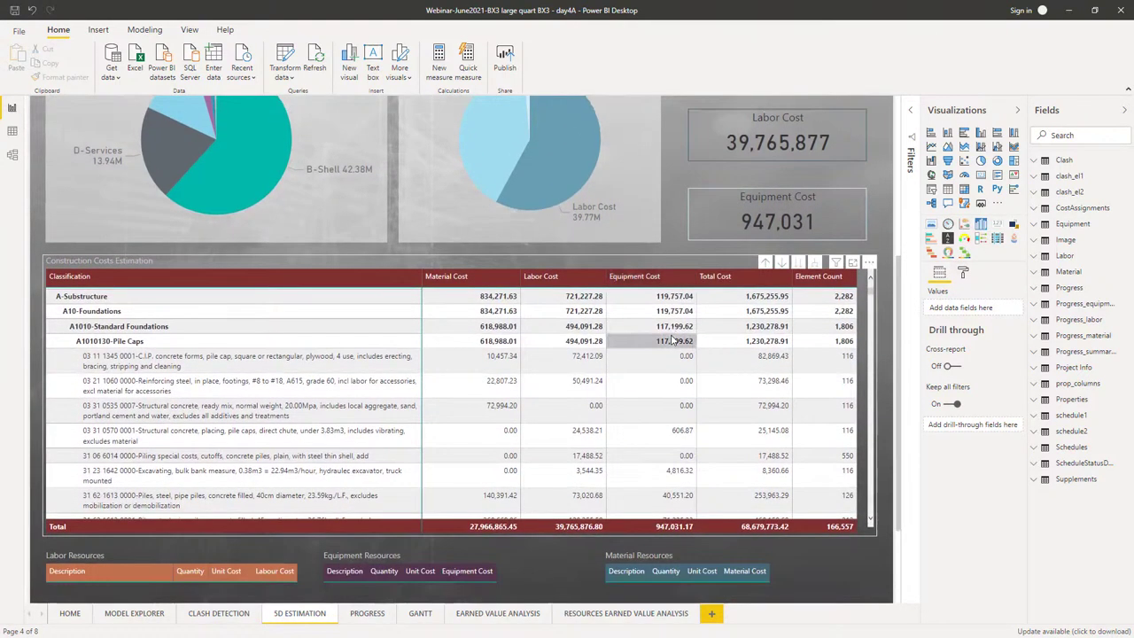
scroll(673, 340, up, 2)
scroll(676, 229, up, 5)
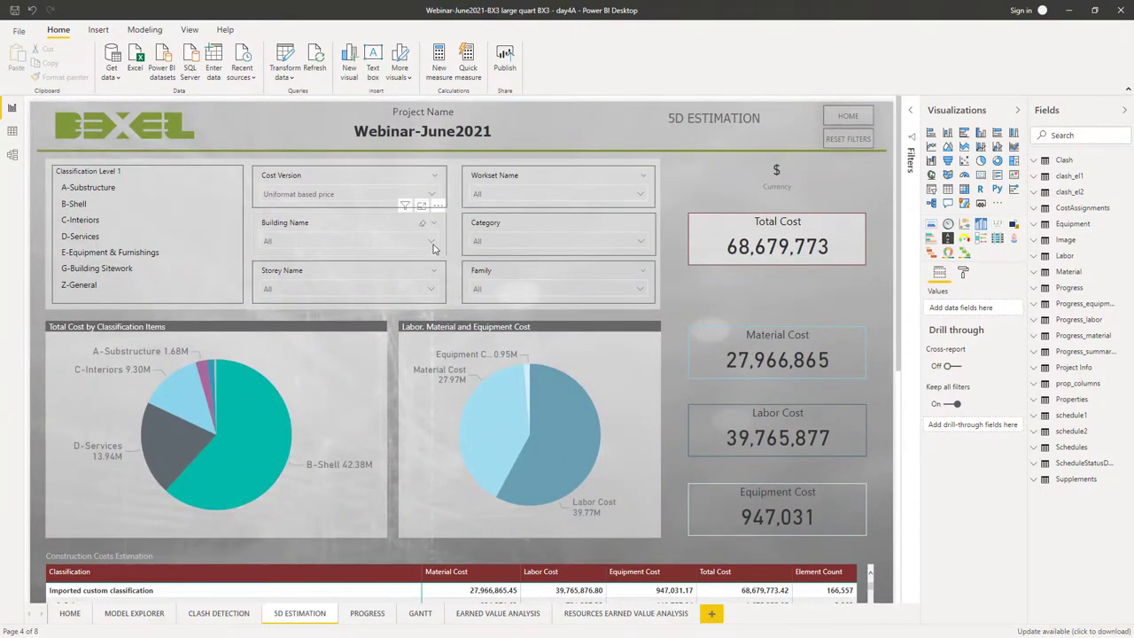
Filter the 5D Estimation page by building name to Tower Building and review the filtered costs.
click(432, 242)
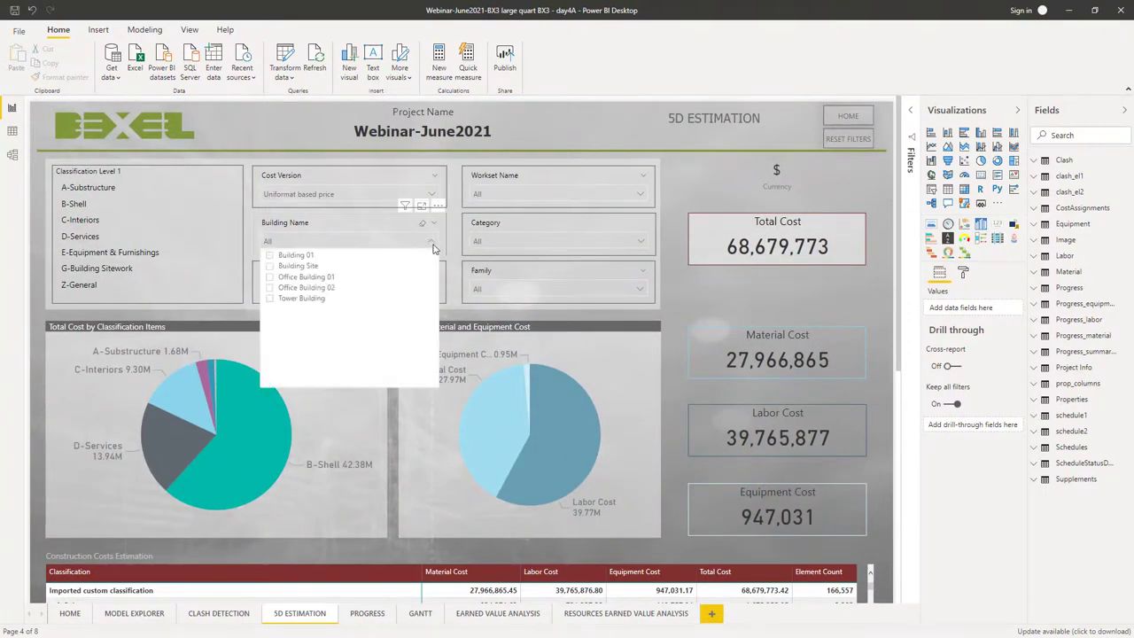
click(272, 299)
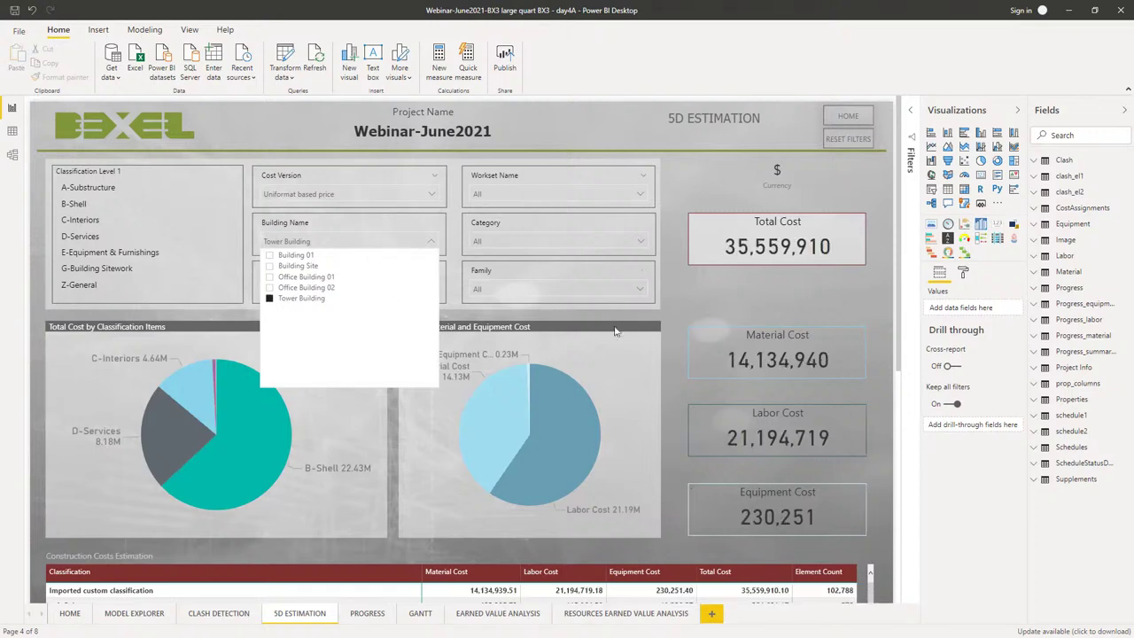
scroll(676, 417, down, 5)
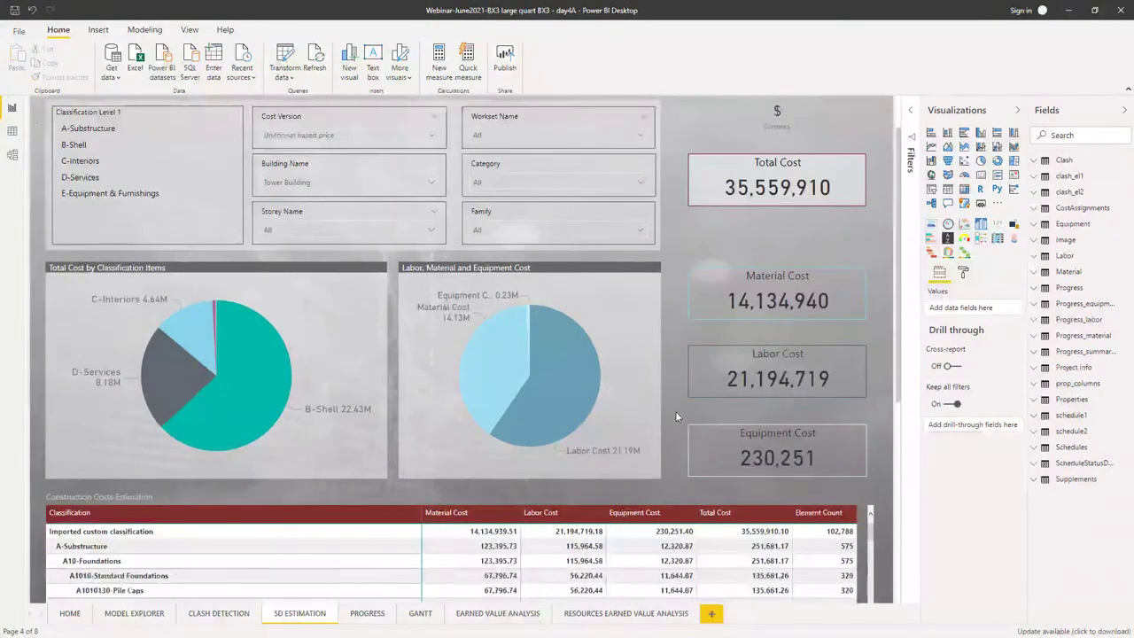
scroll(676, 415, up, 5)
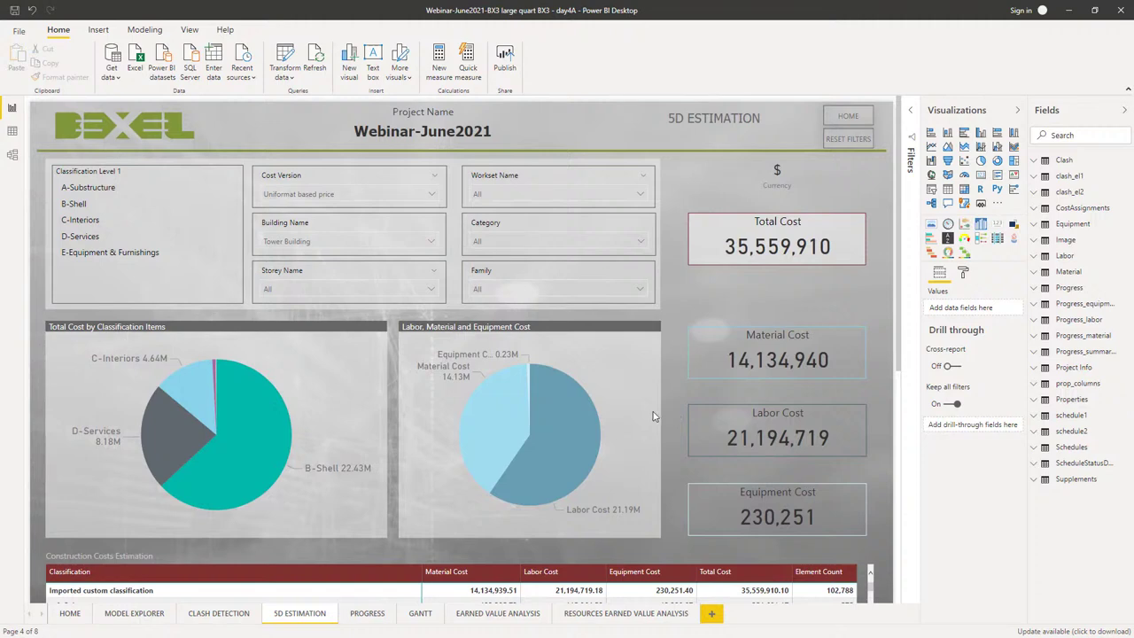
Examine the report's GANTT page, looking through its task list, costs and timeline bars.
click(420, 613)
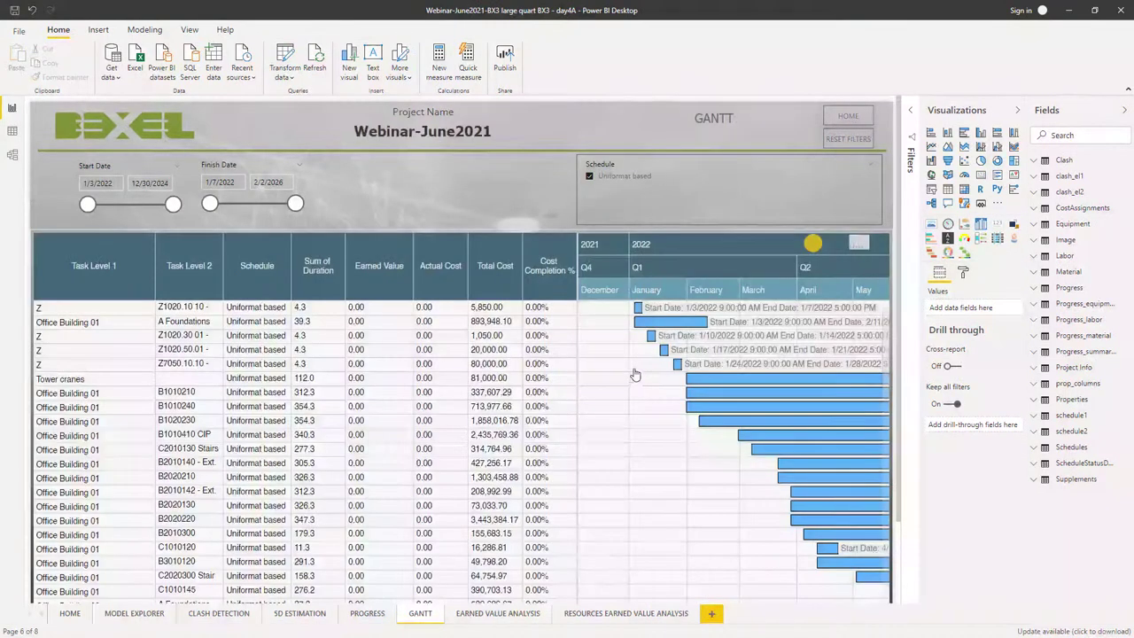
scroll(680, 324, down, 2)
scroll(687, 330, down, 4)
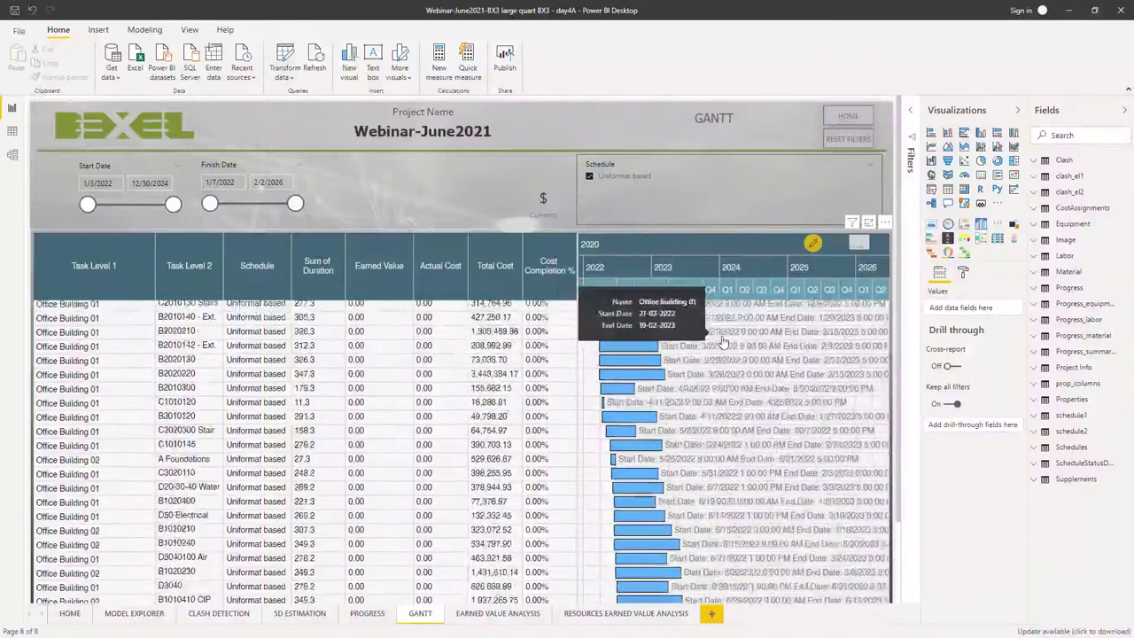
scroll(776, 354, up, 4)
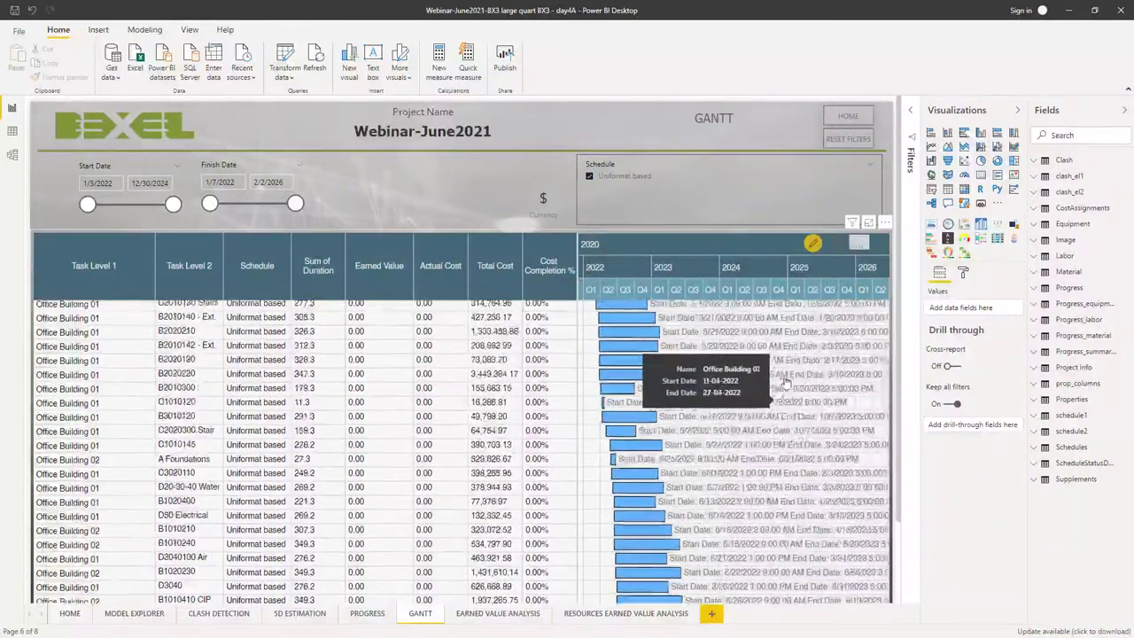
Switch to the Bexel Sample Project report in the web browser and examine its Earned Value Analysis charts, task table and schedule choices.
click(1070, 14)
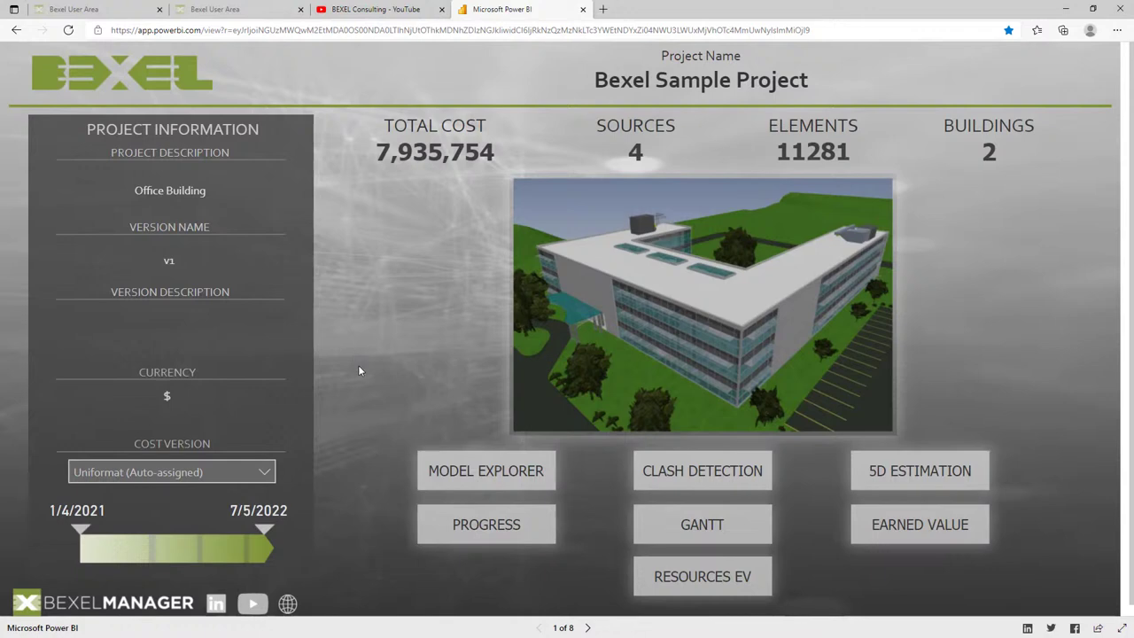
click(922, 524)
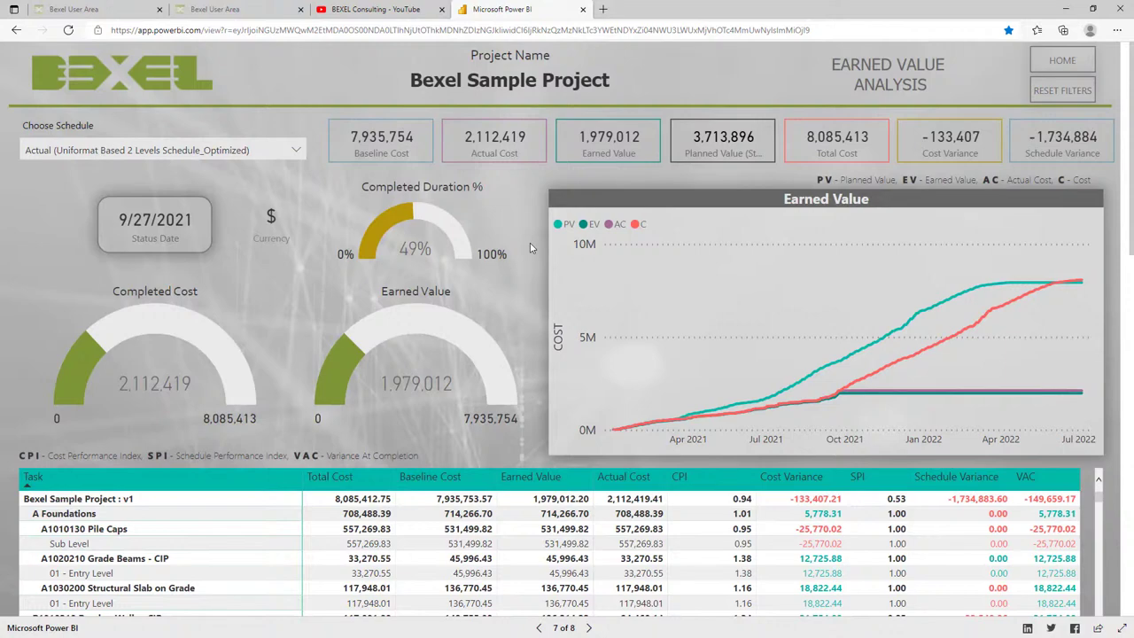
scroll(530, 243, down, 3)
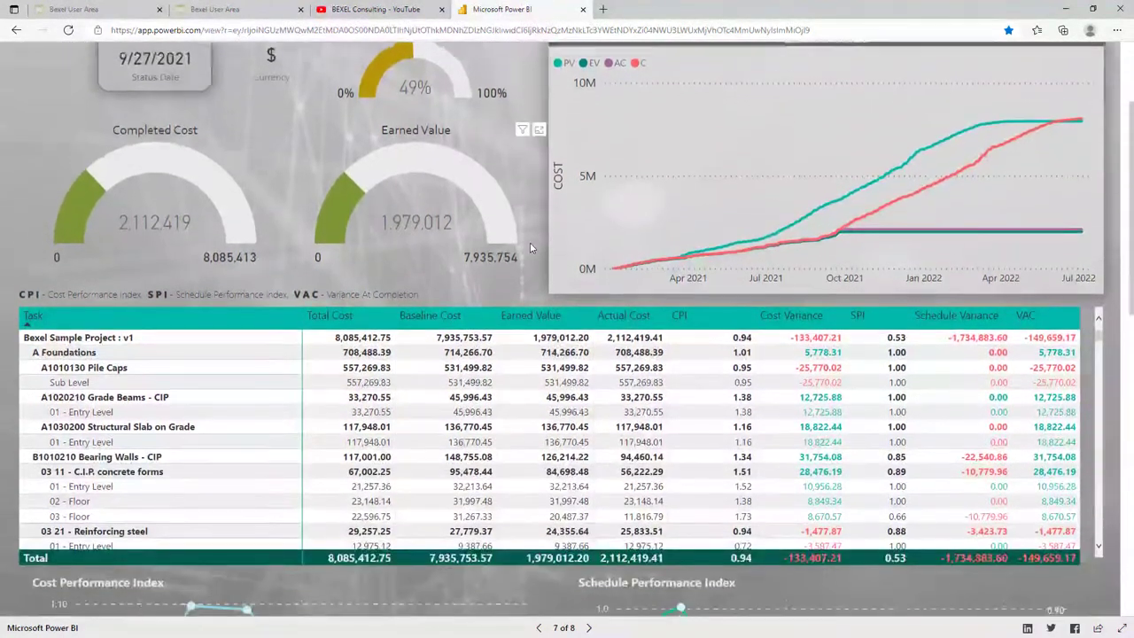
scroll(529, 243, down, 2)
scroll(709, 312, down, 1)
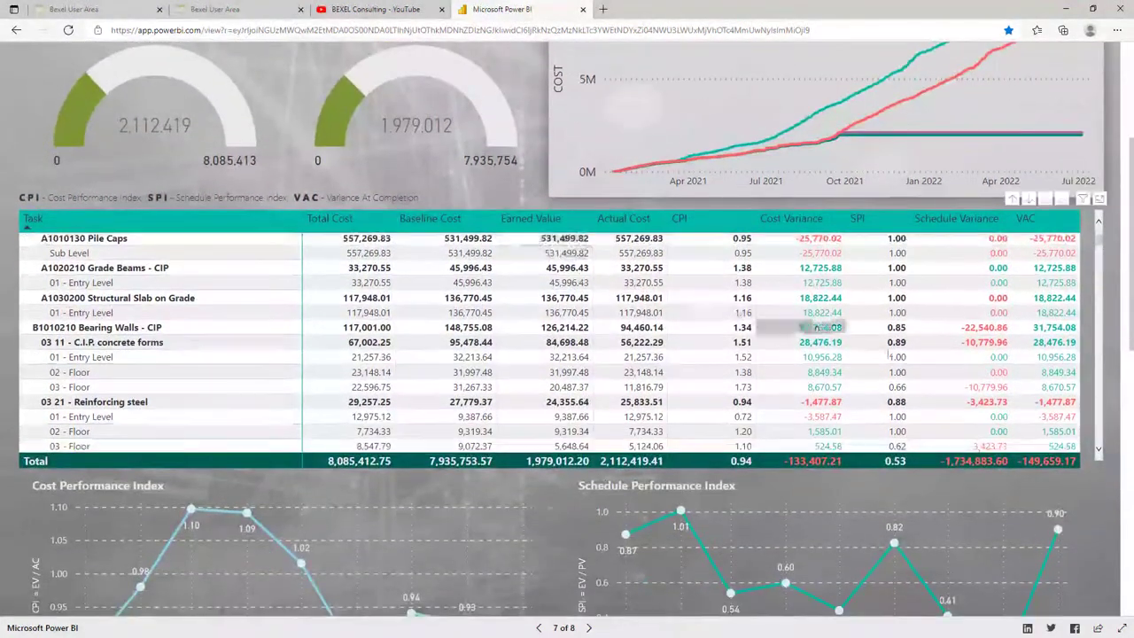
scroll(1114, 338, down, 4)
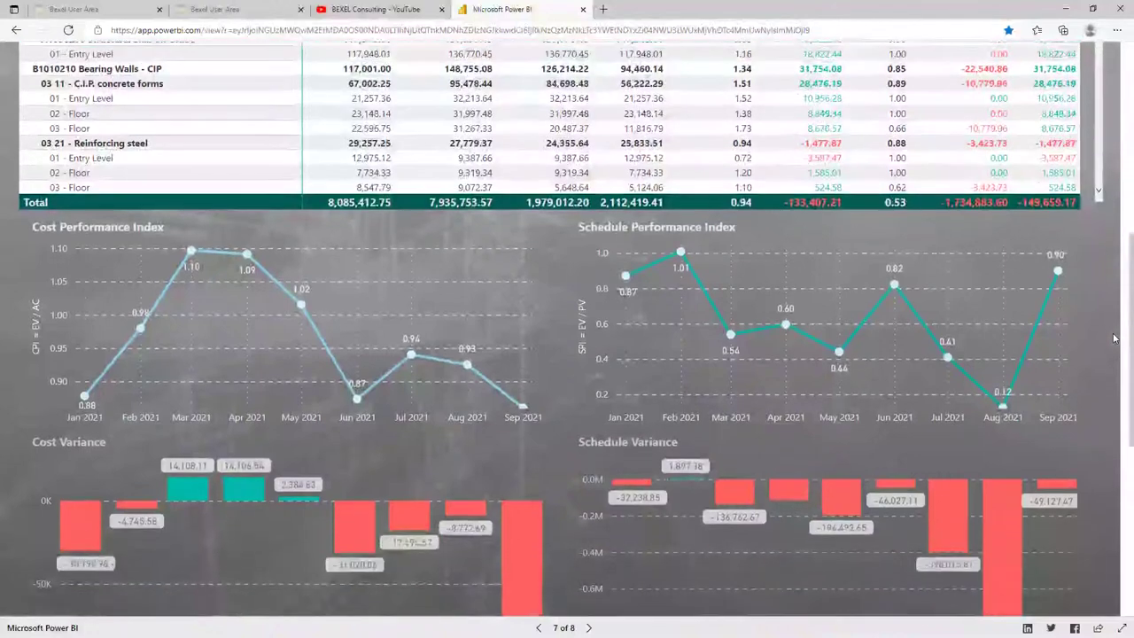
scroll(1114, 338, down, 5)
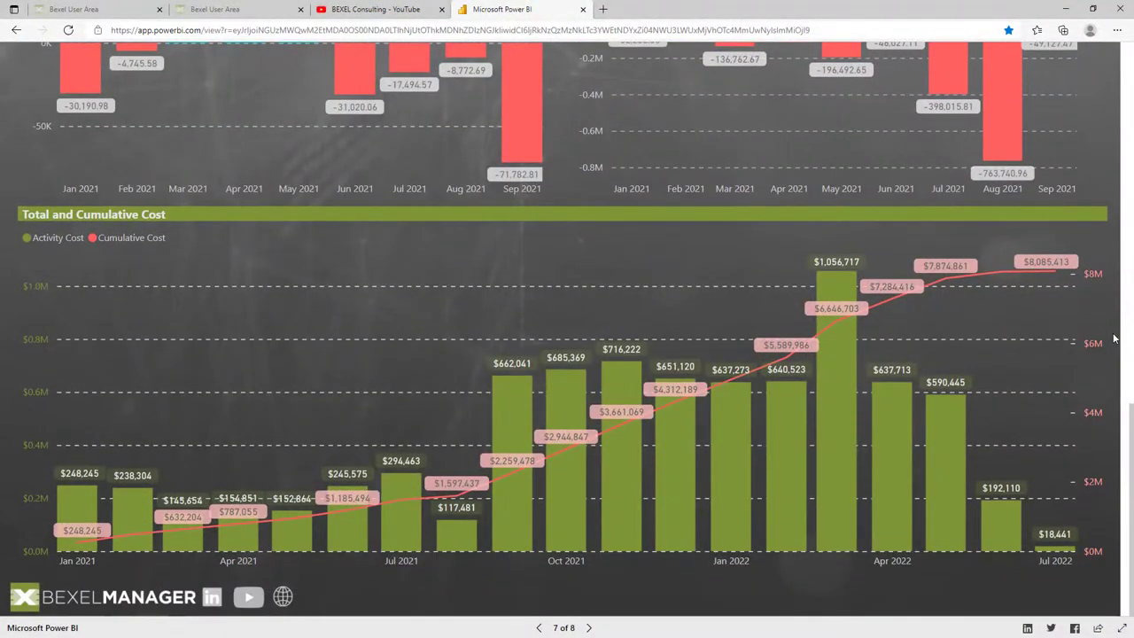
scroll(1114, 339, up, 10)
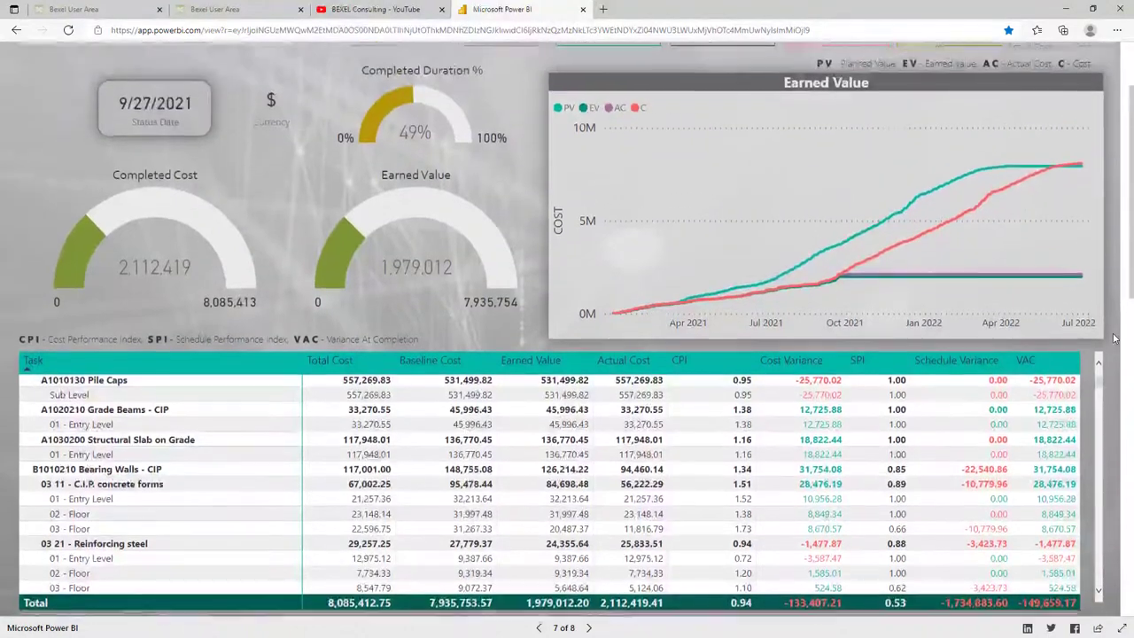
scroll(1114, 338, up, 2)
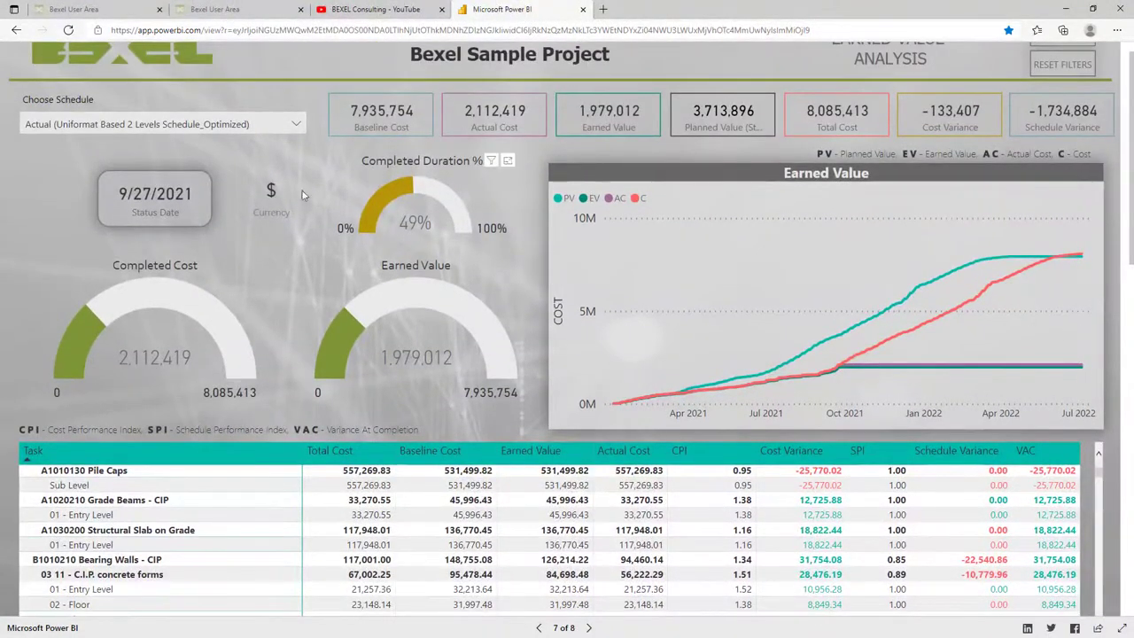
click(298, 131)
click(298, 131)
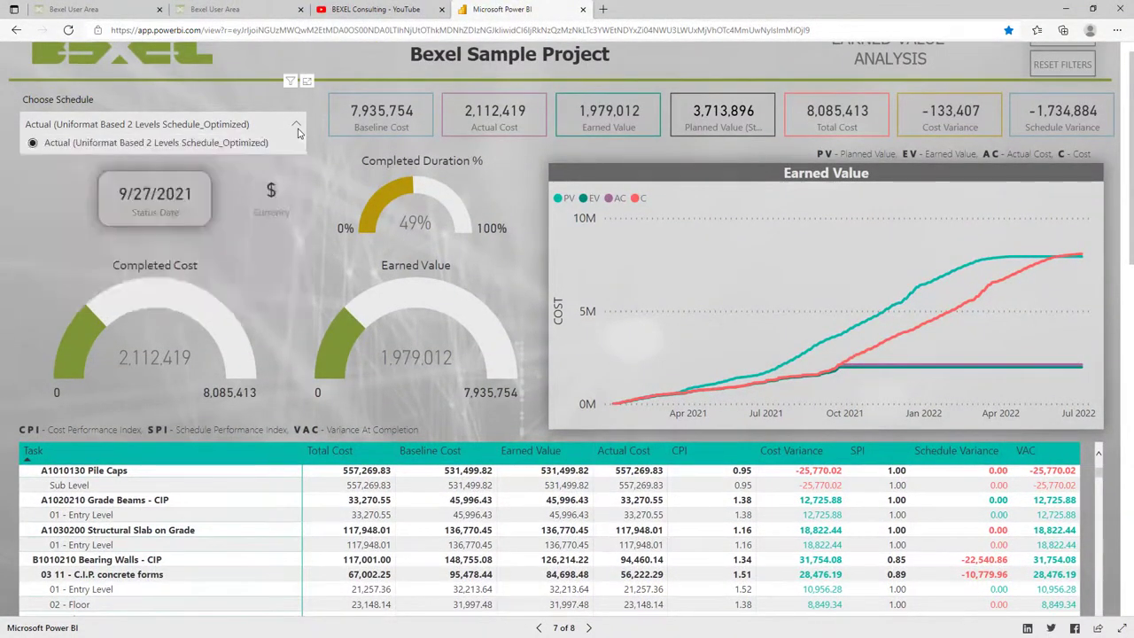
Open the report's Resources Earned Value Analysis page and examine the labor and equipment tables, earned value charts and performance indices.
click(590, 627)
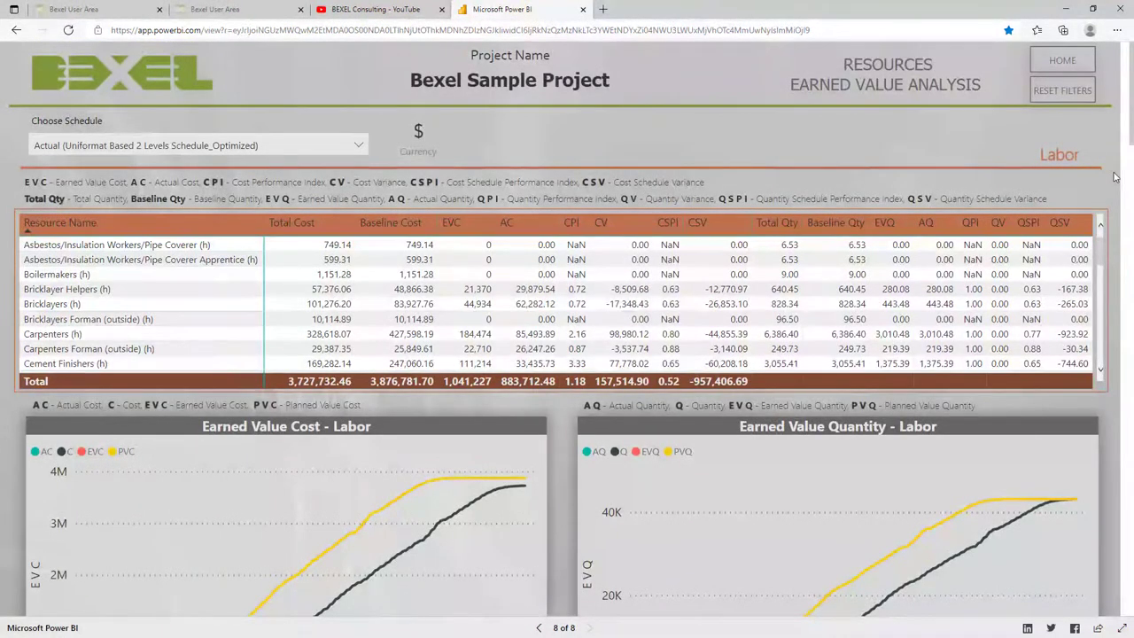
scroll(1115, 178, down, 1)
scroll(1115, 178, down, 3)
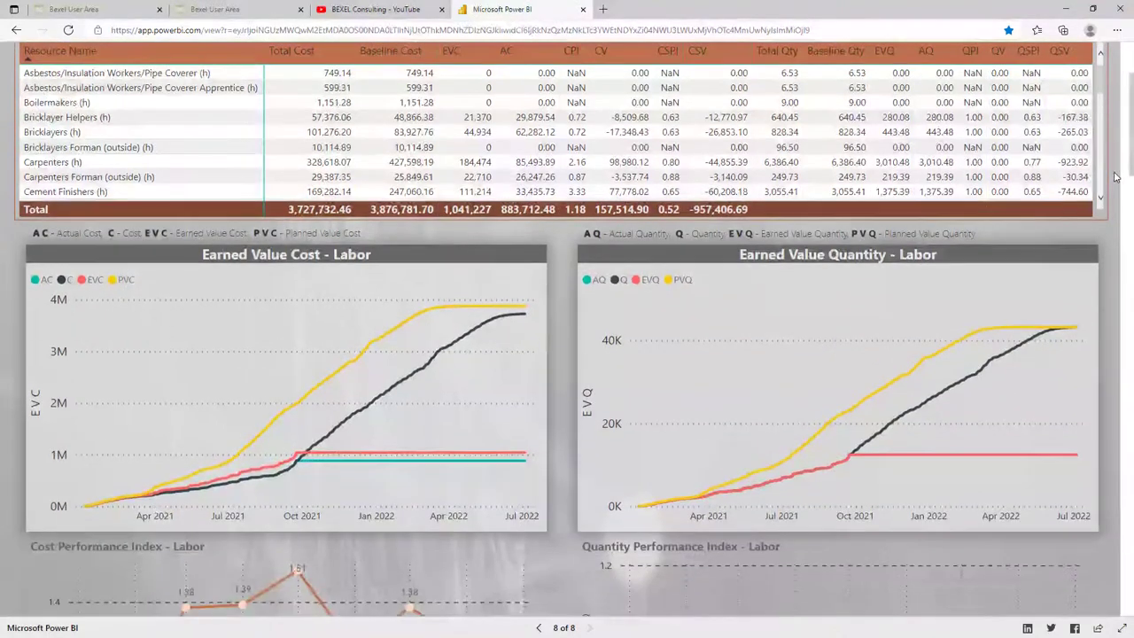
scroll(1115, 177, down, 3)
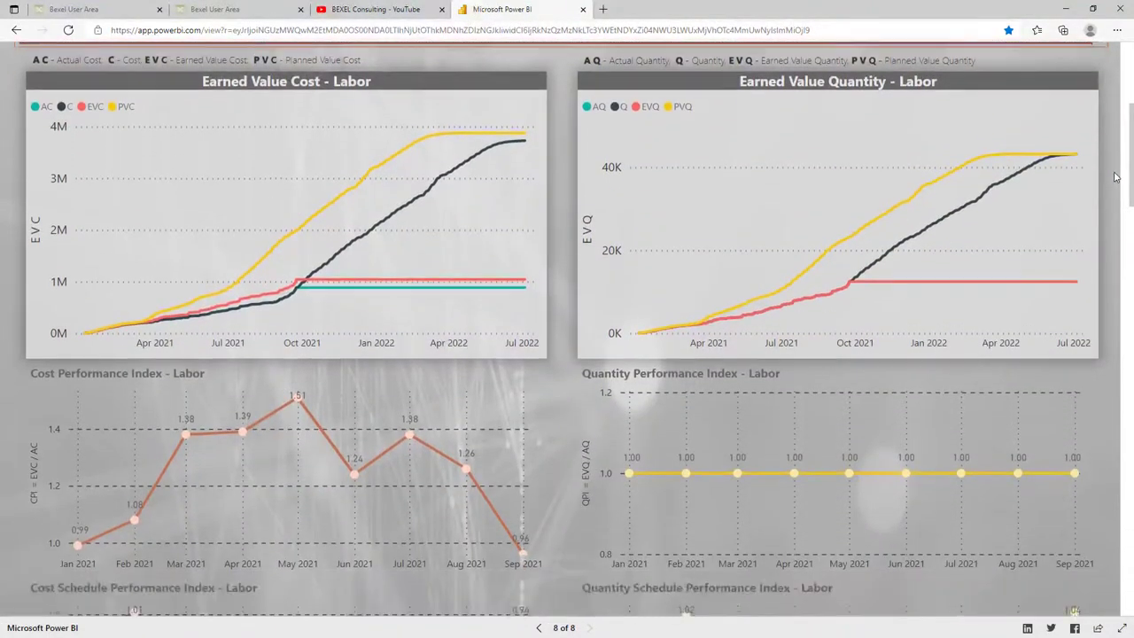
scroll(1115, 178, down, 5)
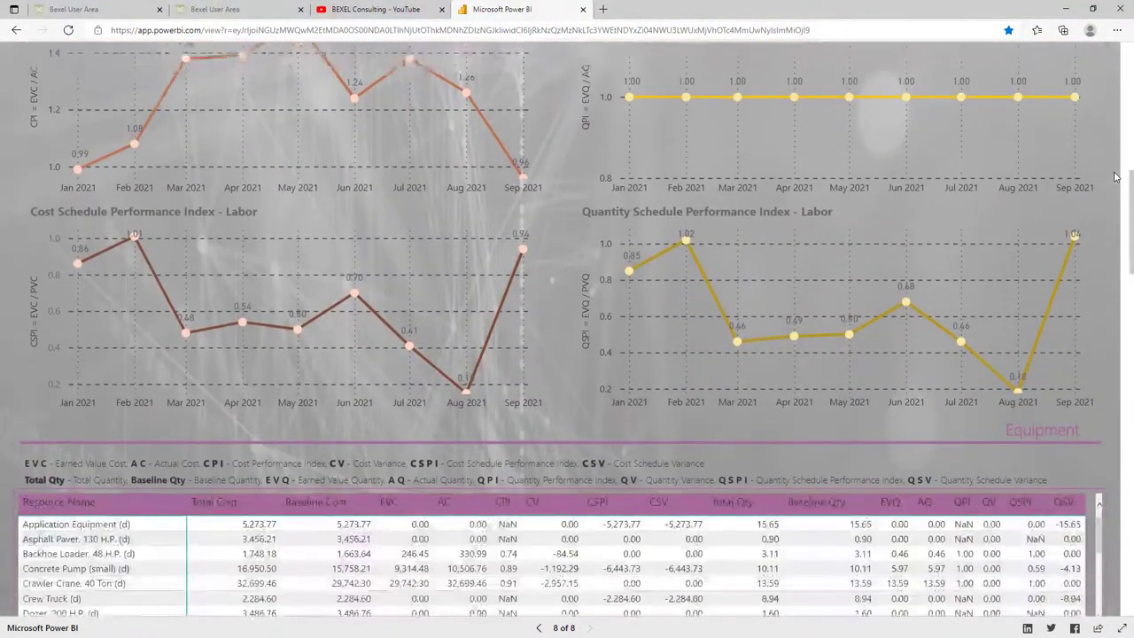
scroll(1115, 177, down, 5)
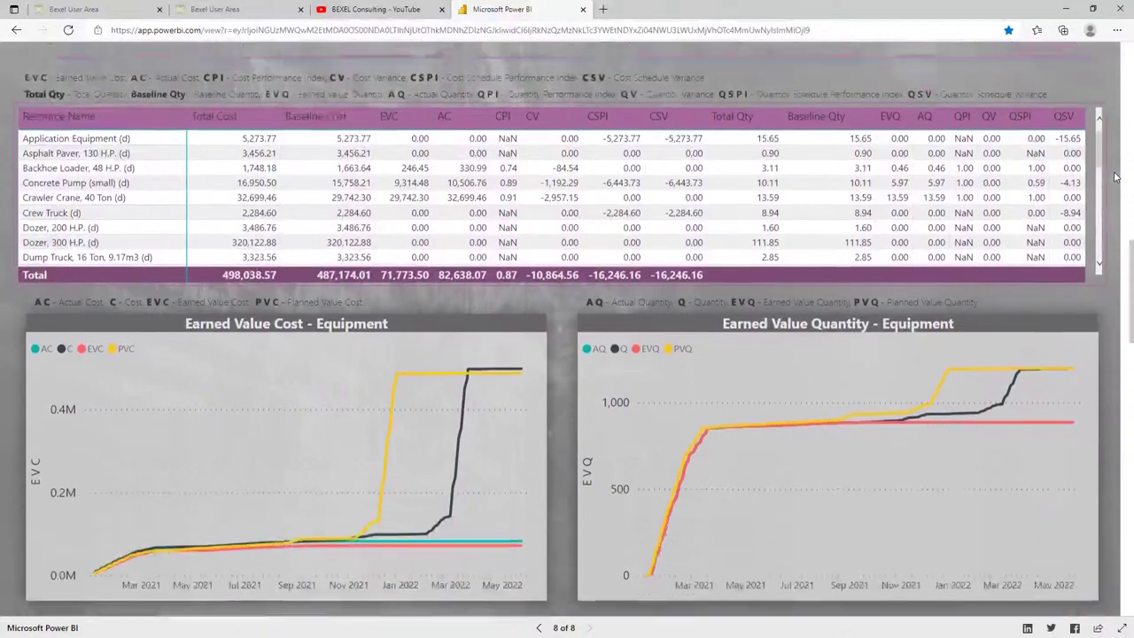
scroll(1115, 177, down, 4)
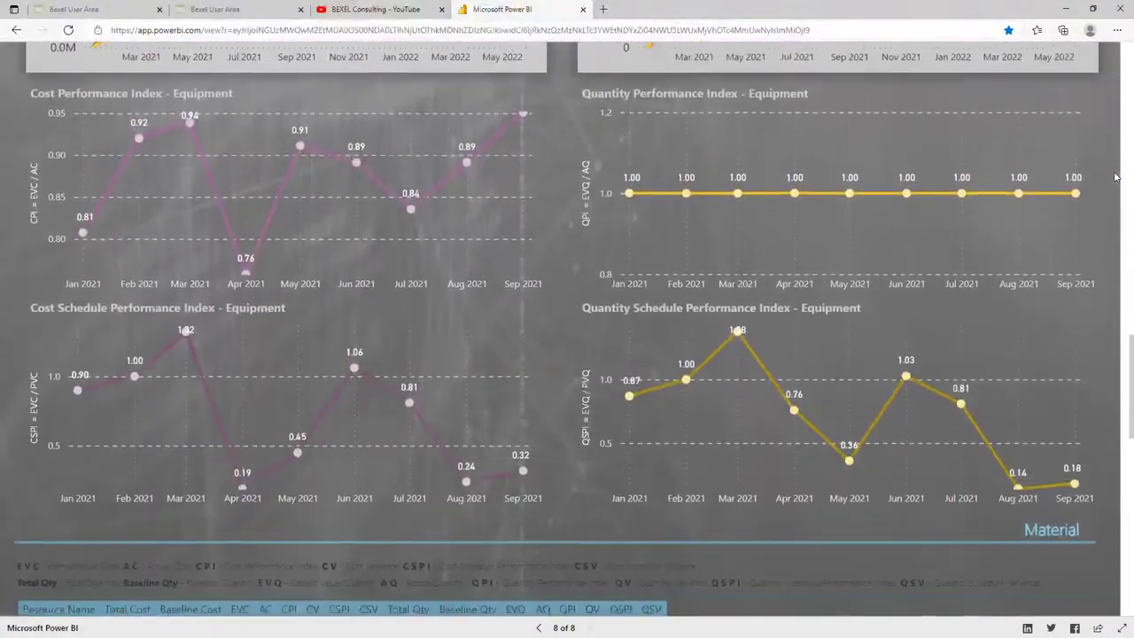
scroll(1115, 178, up, 8)
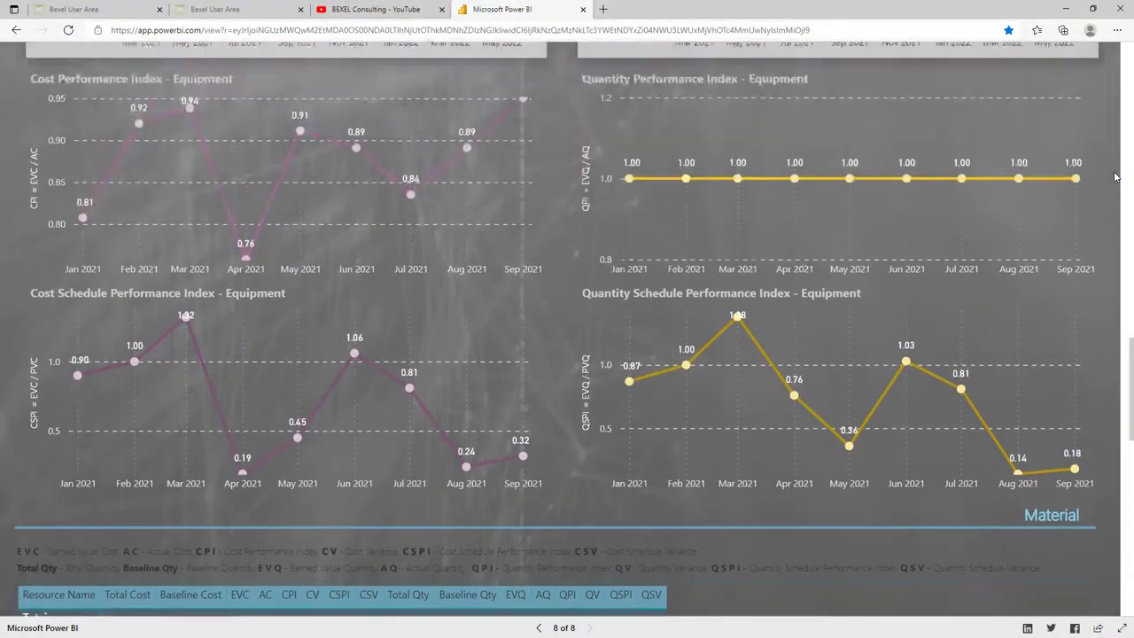
scroll(1115, 177, up, 3)
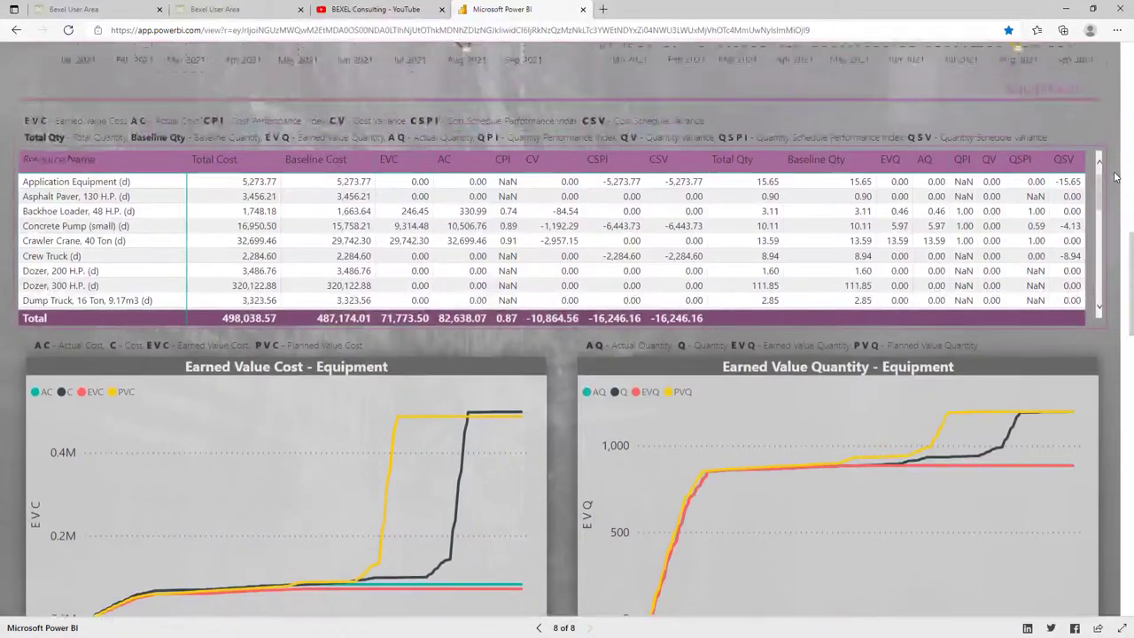
Switch back to the Bexel Manager schedule, collapse the Z task group and expand Office Building 01.
click(1071, 14)
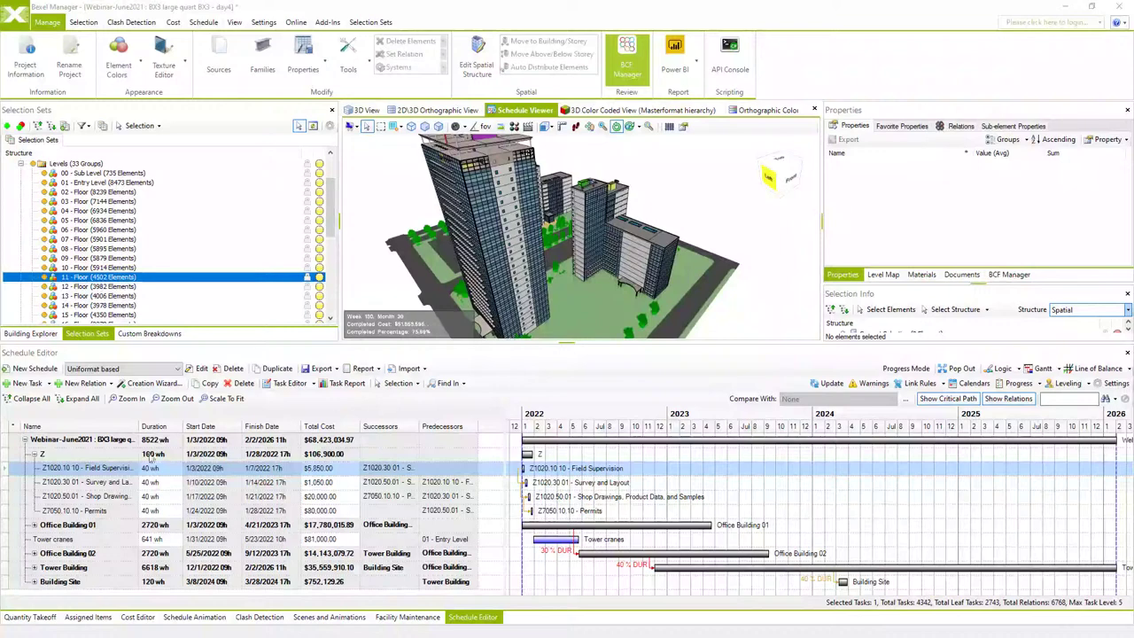
click(34, 454)
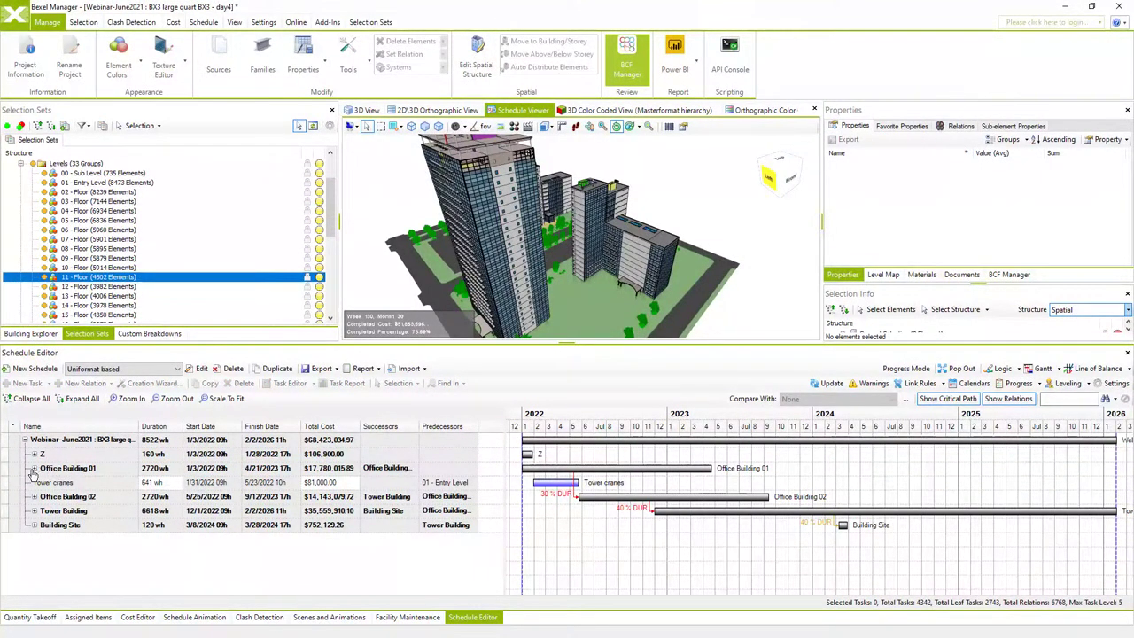
click(33, 469)
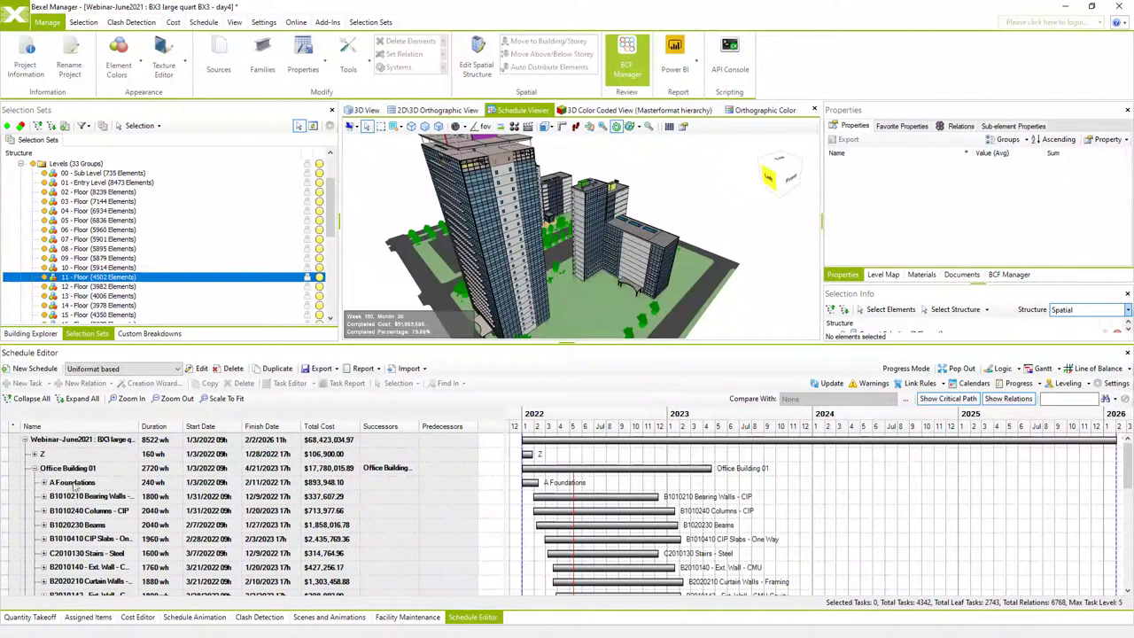
Select the leaf tasks of Office Building 01's foundations, bearing walls, CIP columns, beams and one-way CIP slabs.
click(76, 483)
ctrl+click(78, 498)
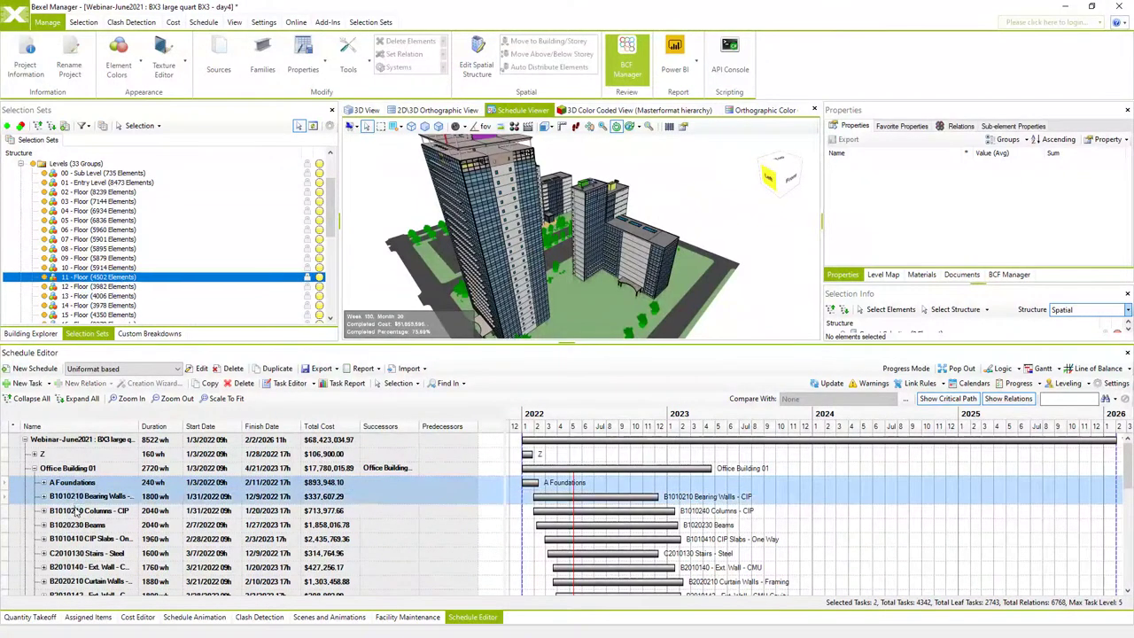
ctrl+click(77, 512)
ctrl+click(82, 526)
ctrl+click(91, 541)
scroll(97, 560, down, 1)
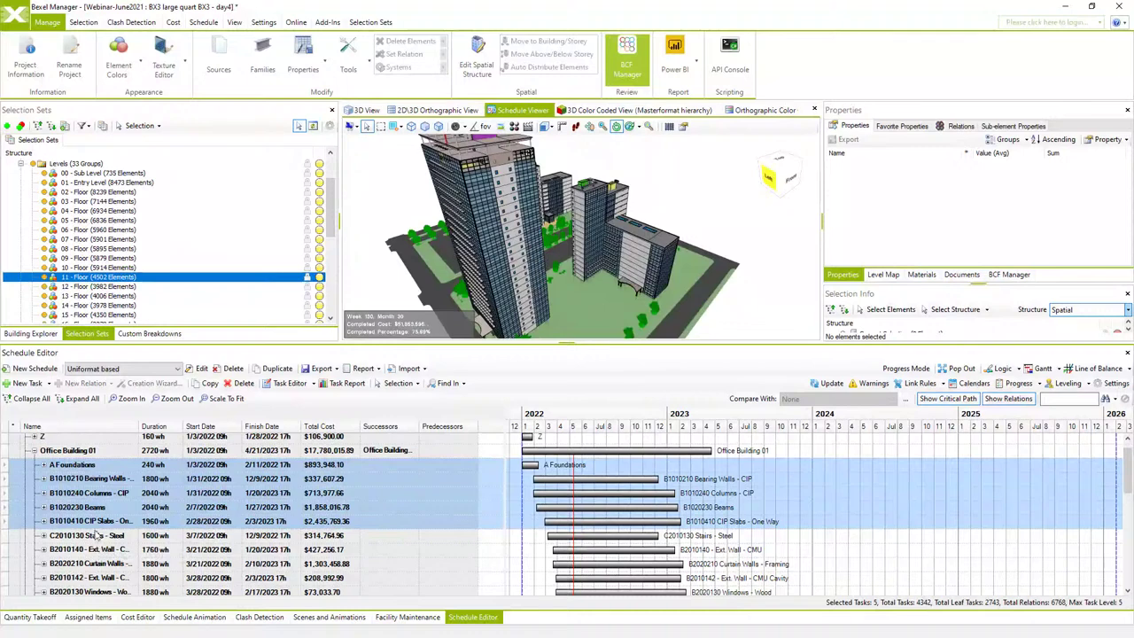
scroll(94, 512, up, 1)
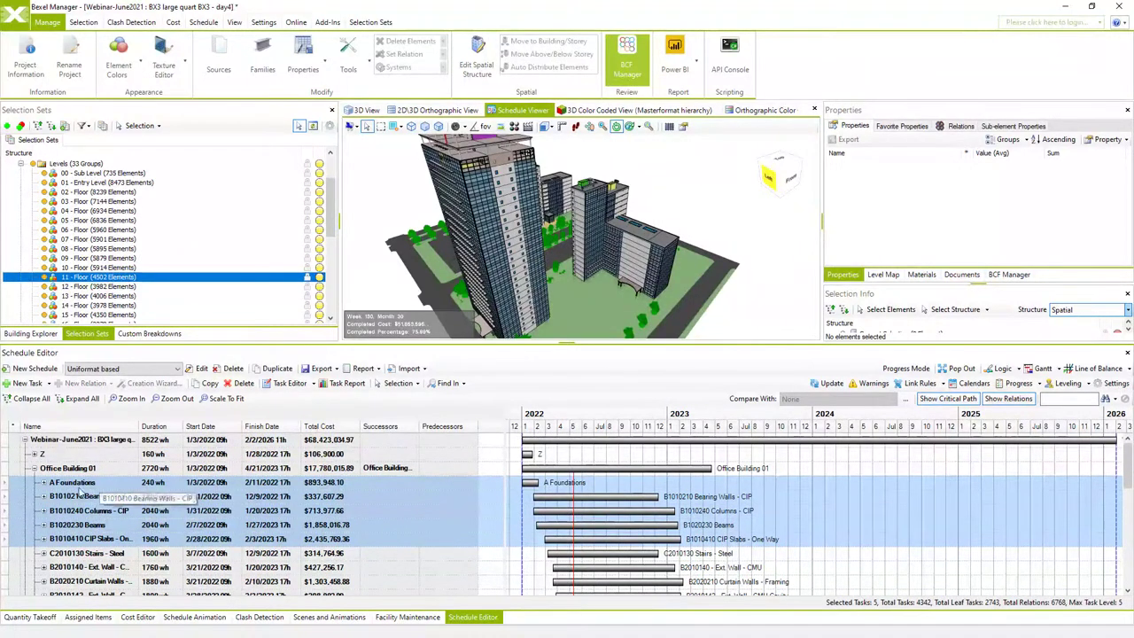
right_click(80, 495)
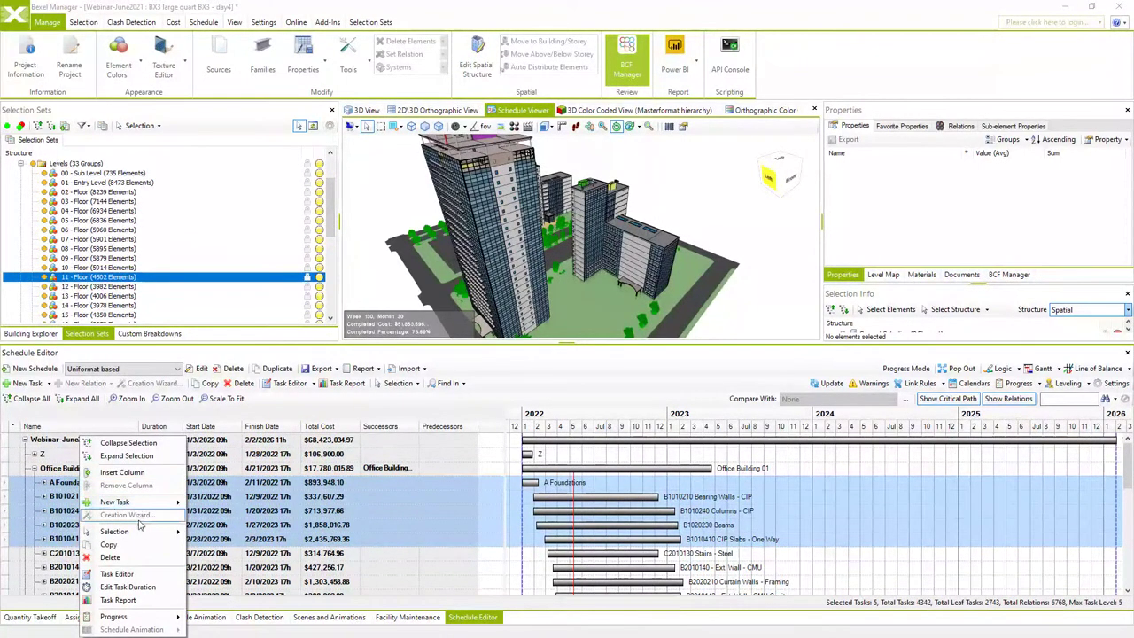
mouse_move(140, 530)
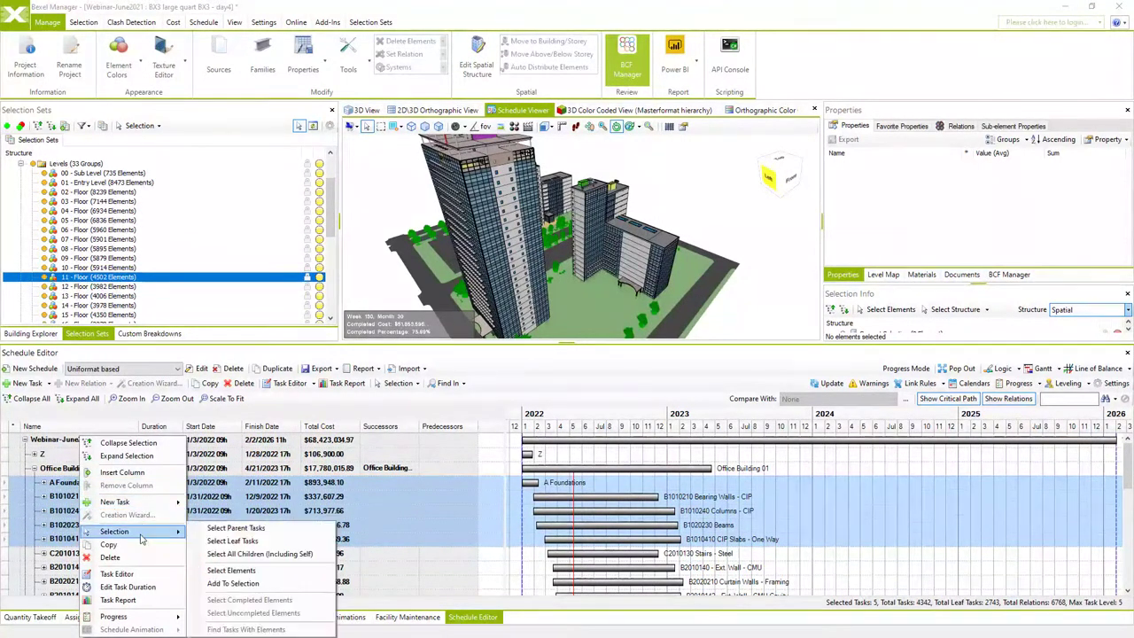
click(249, 547)
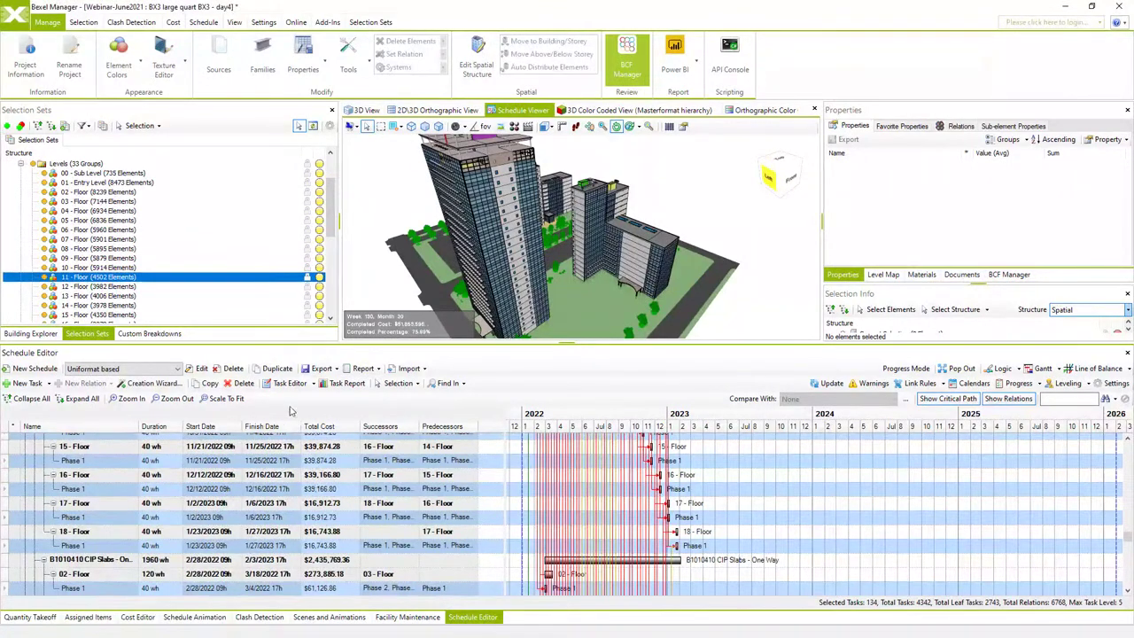
Add a custom text property named Subcontractor with the value Company1 to the selected tasks.
click(287, 383)
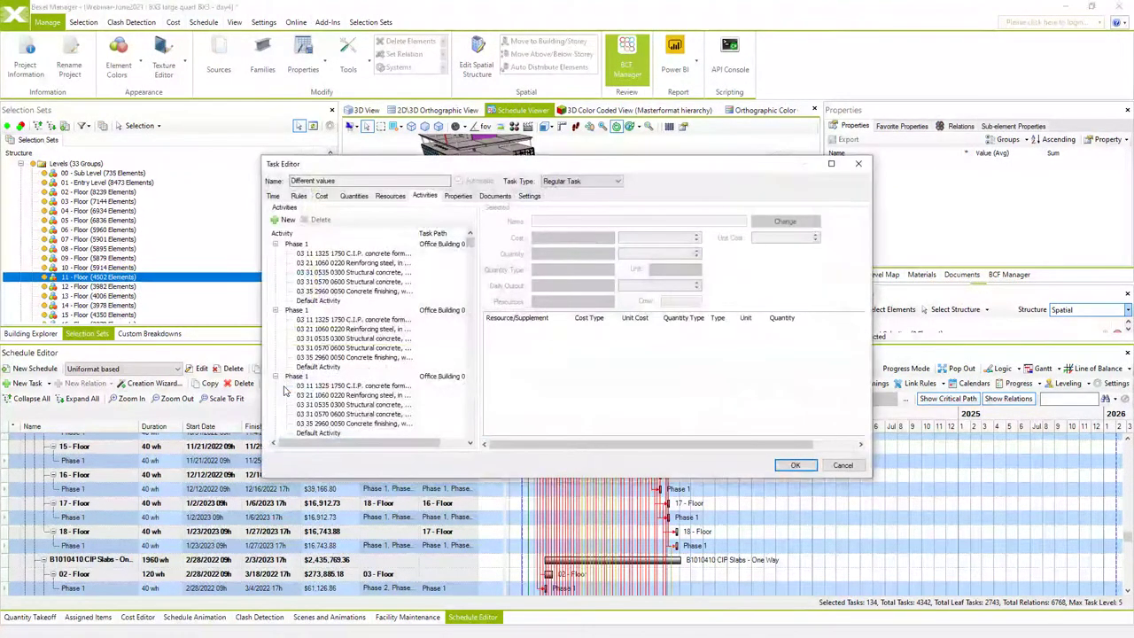
click(459, 196)
click(333, 213)
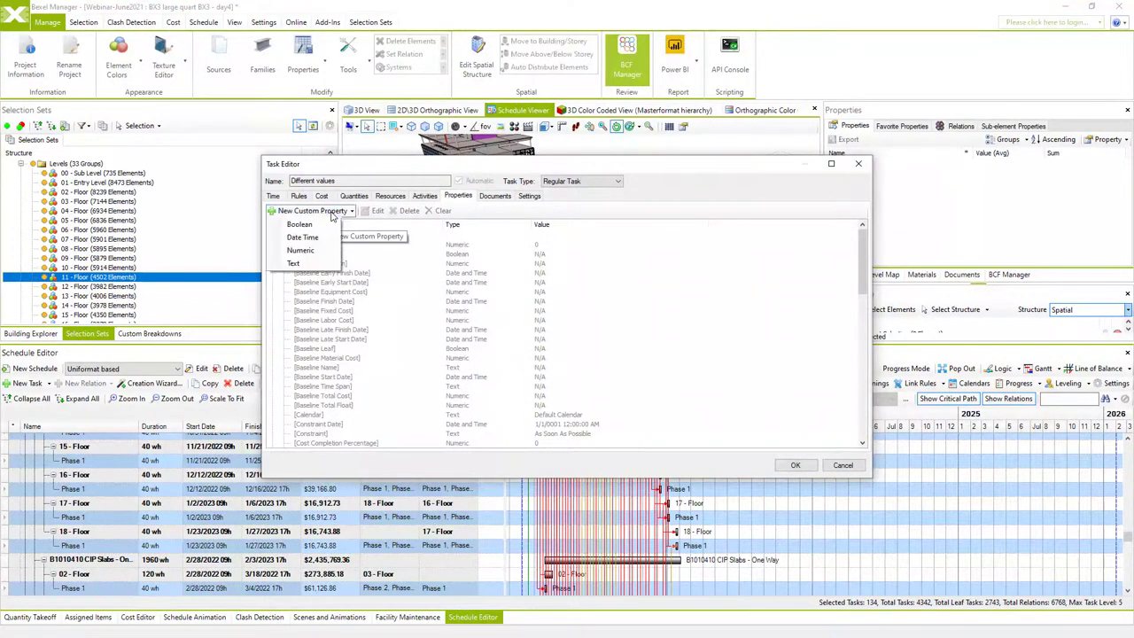
click(294, 263)
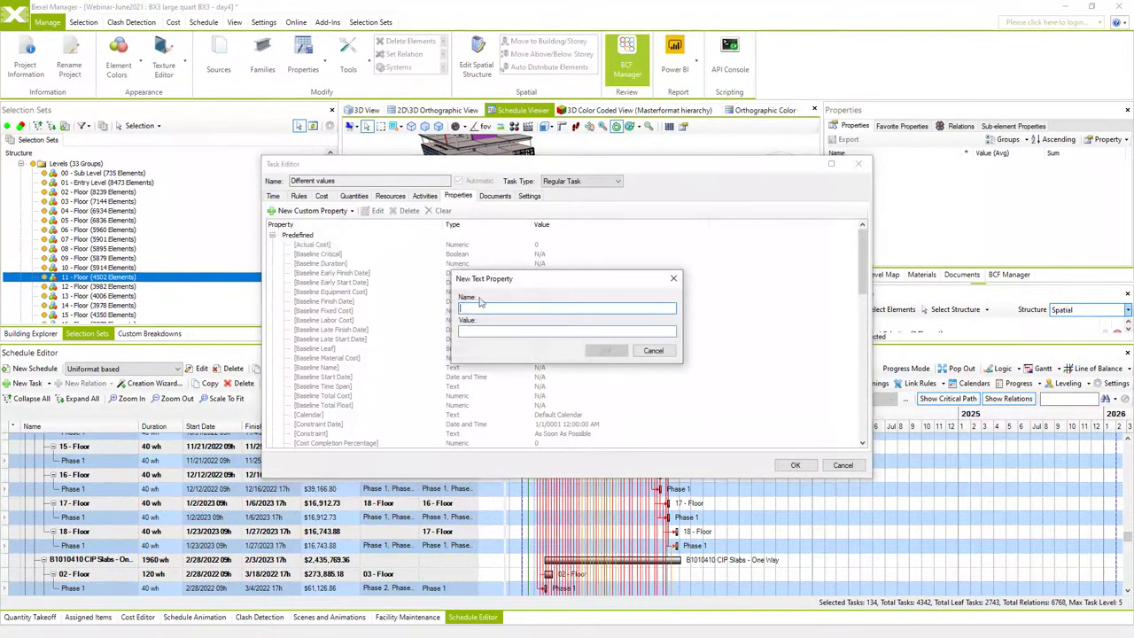
text(Subcontractor)
click(490, 331)
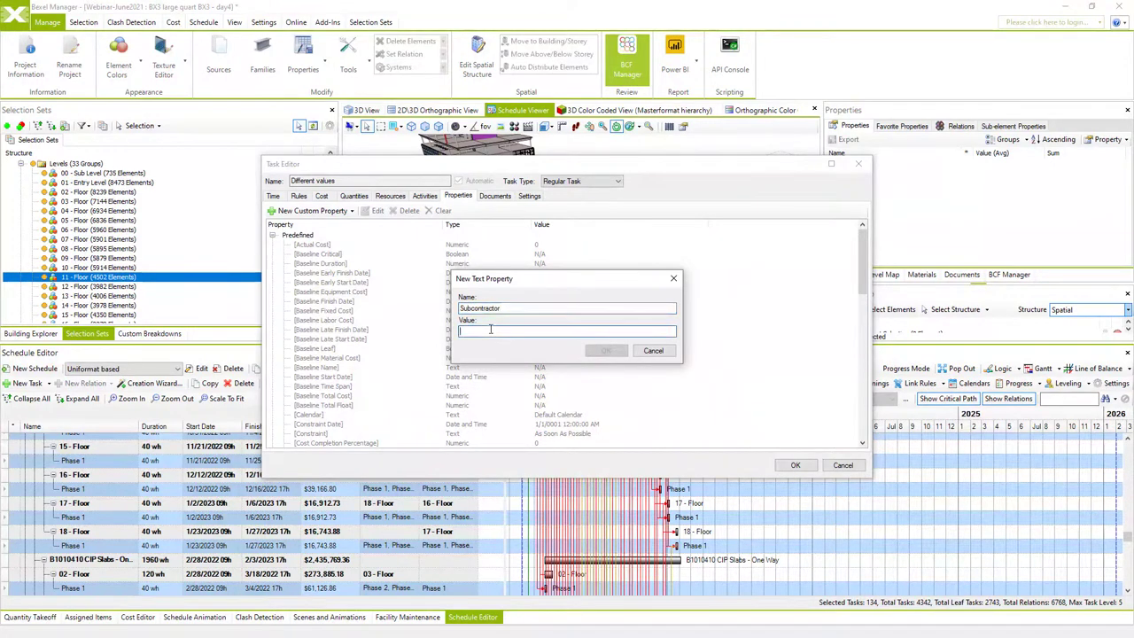
text(Company1)
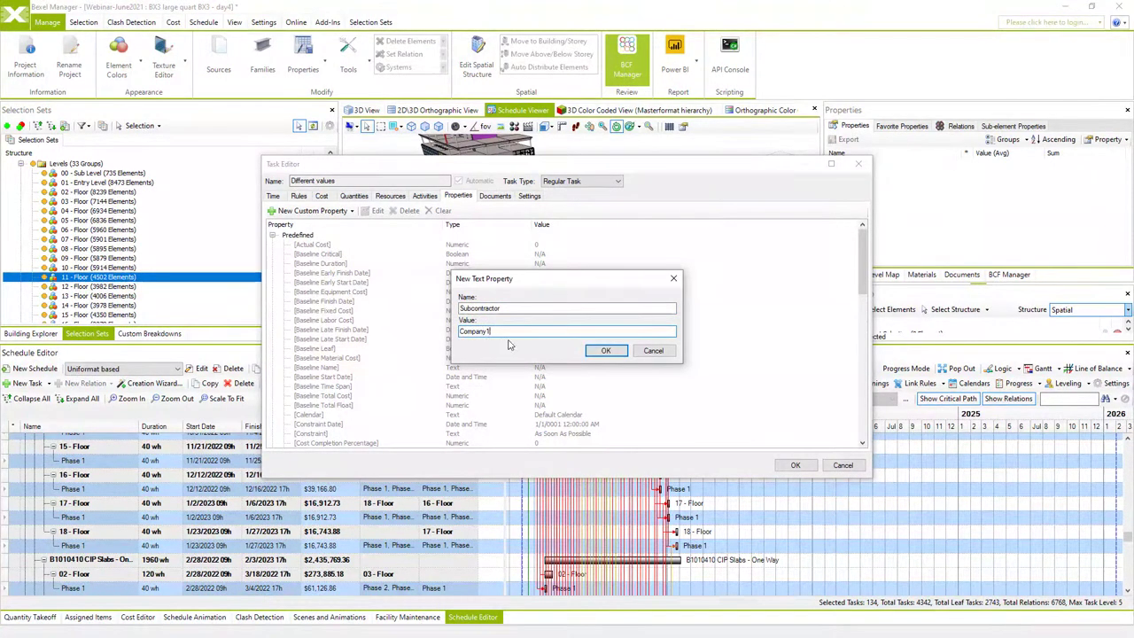
drag(493, 332, 448, 334)
click(606, 351)
click(795, 464)
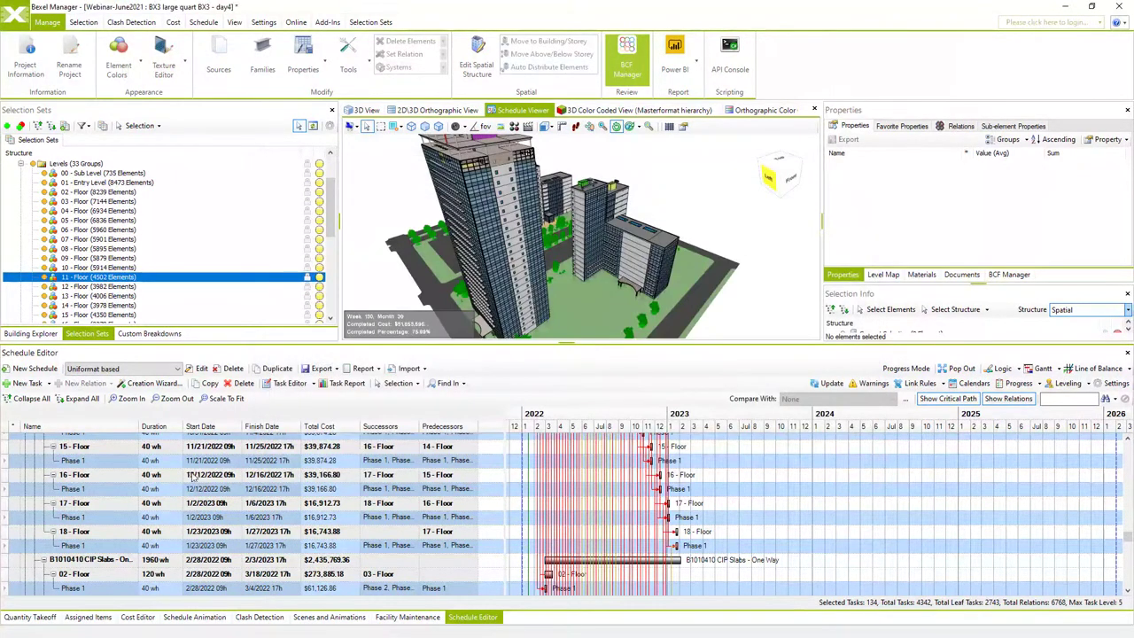
Collapse the whole schedule and select all leaf tasks of Tower Building.
scroll(188, 477, up, 10)
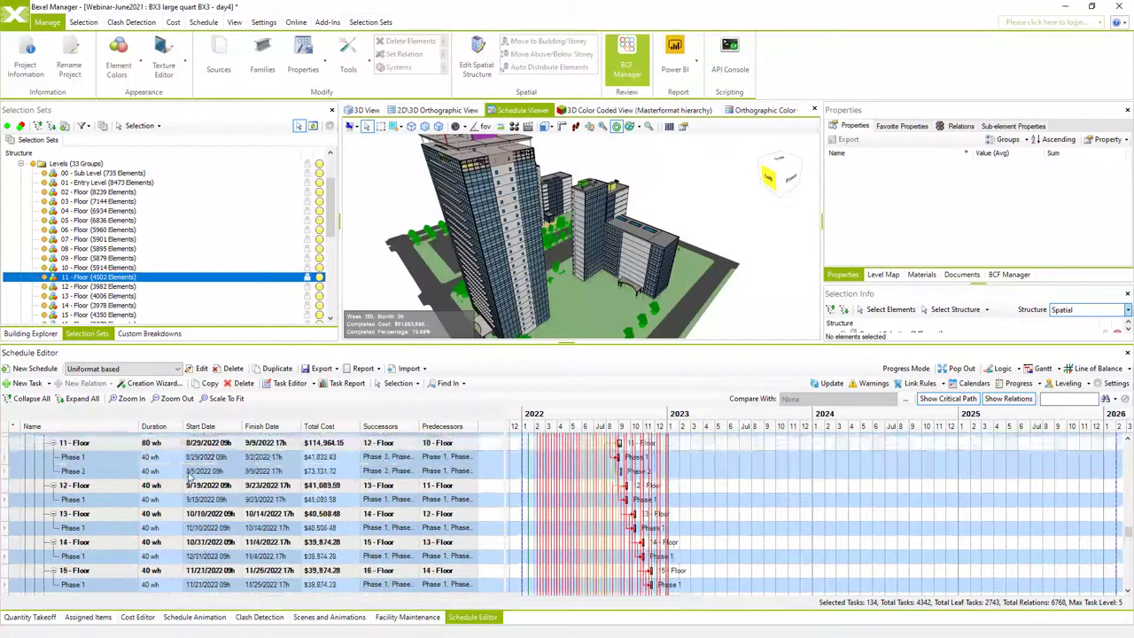
scroll(189, 477, up, 5)
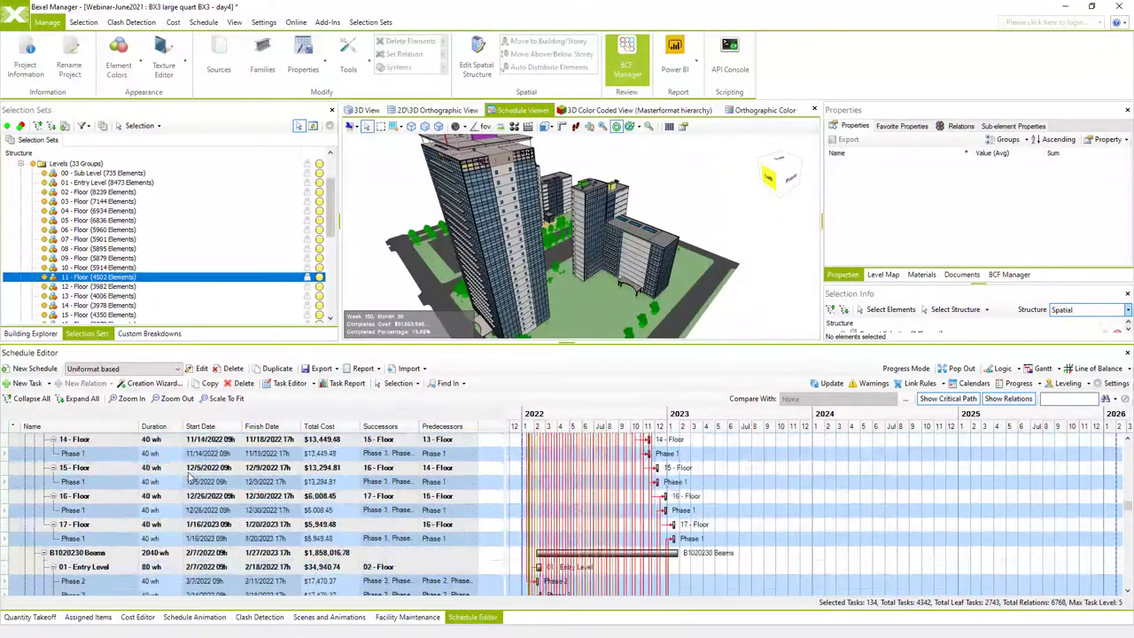
scroll(146, 476, down, 5)
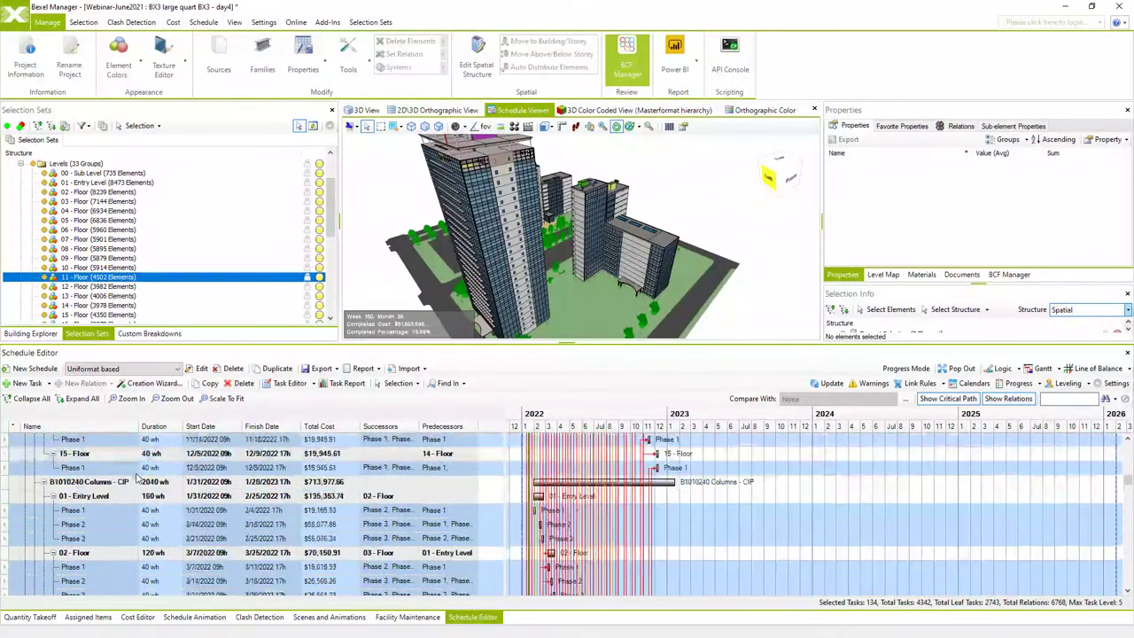
click(40, 401)
click(67, 511)
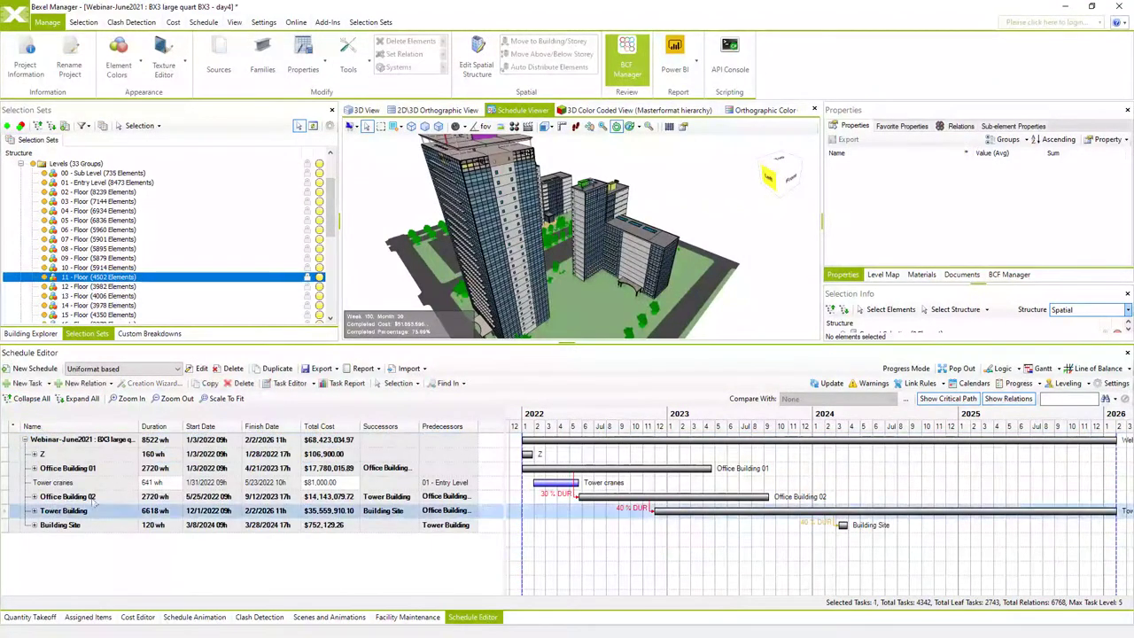
click(412, 383)
click(425, 413)
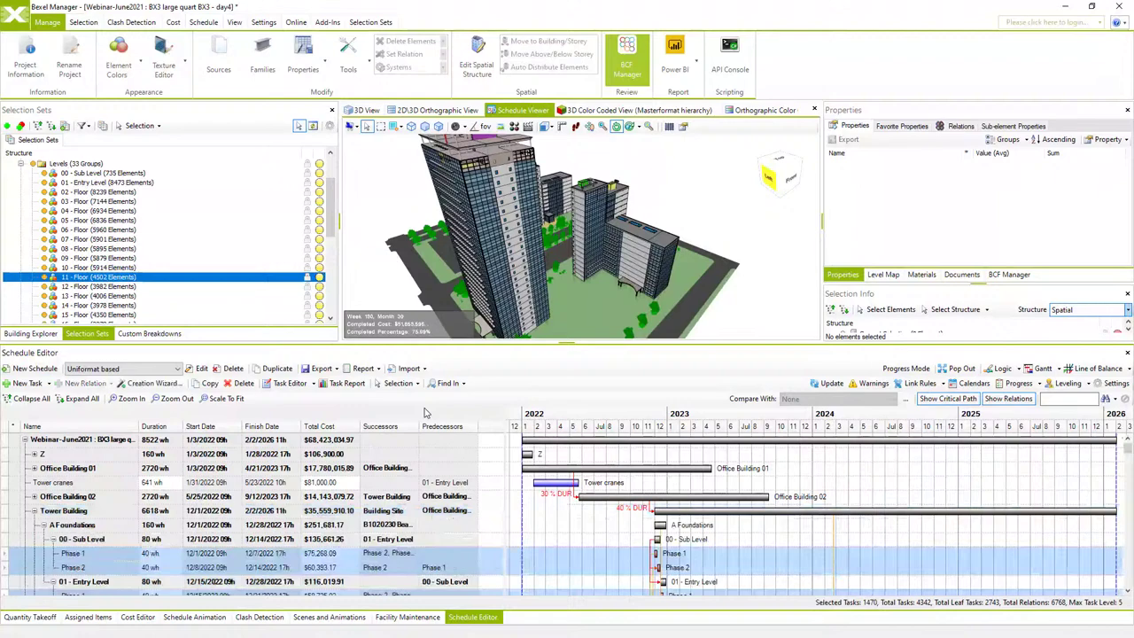
Set the Subcontractor property of the selected Tower Building tasks to Company2, and collapse the Tower Building group.
click(290, 383)
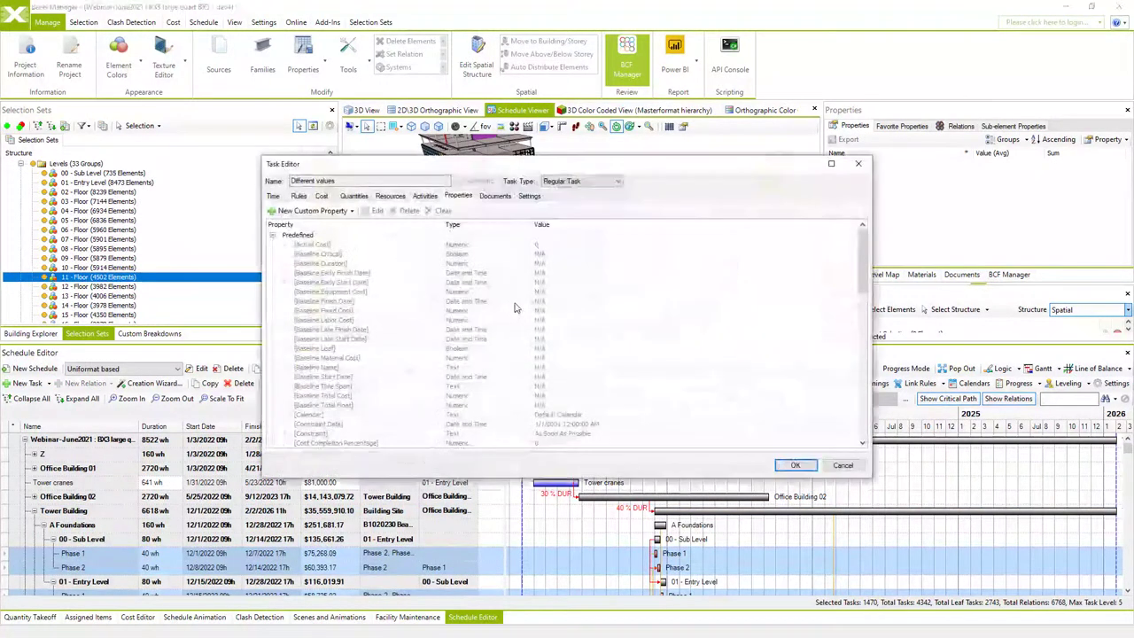
scroll(550, 328, down, 9)
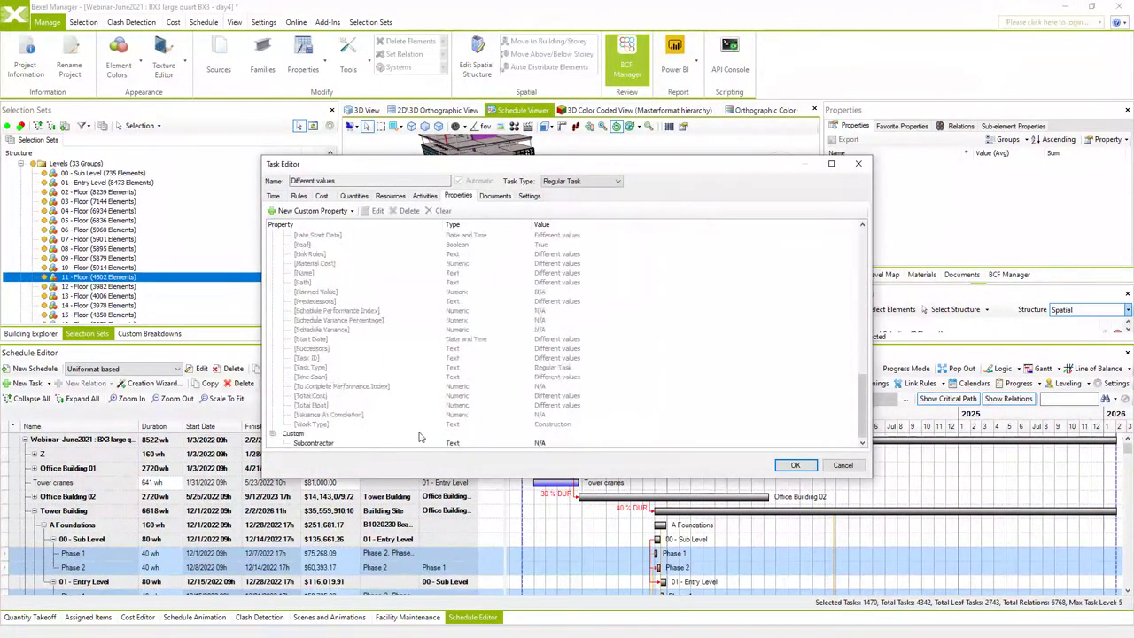
double_click(536, 443)
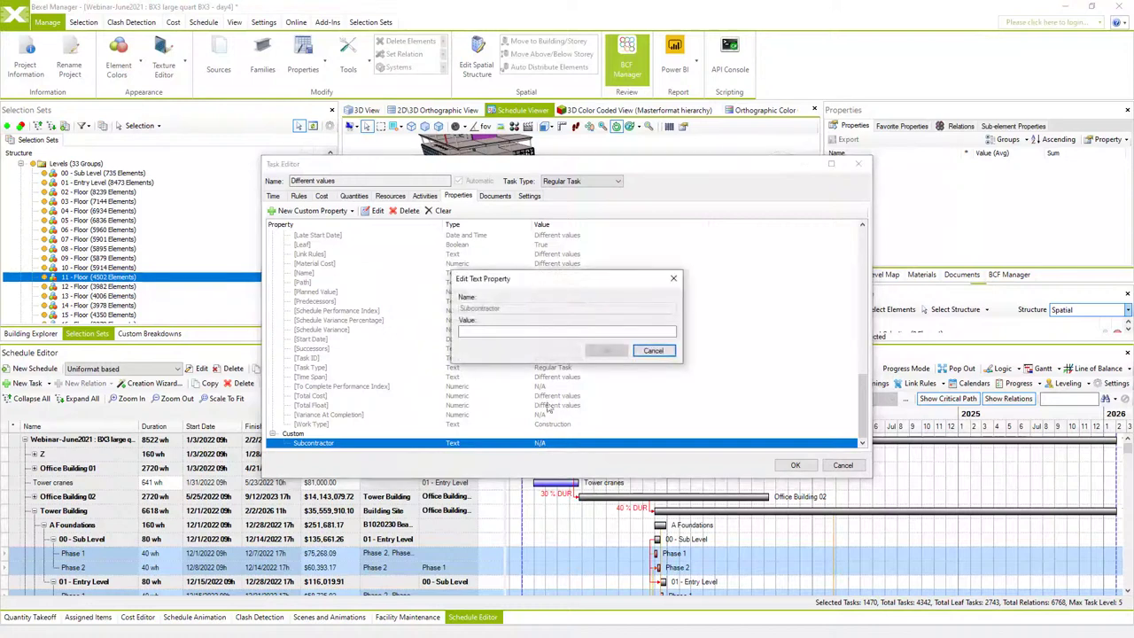
text(Company 1)
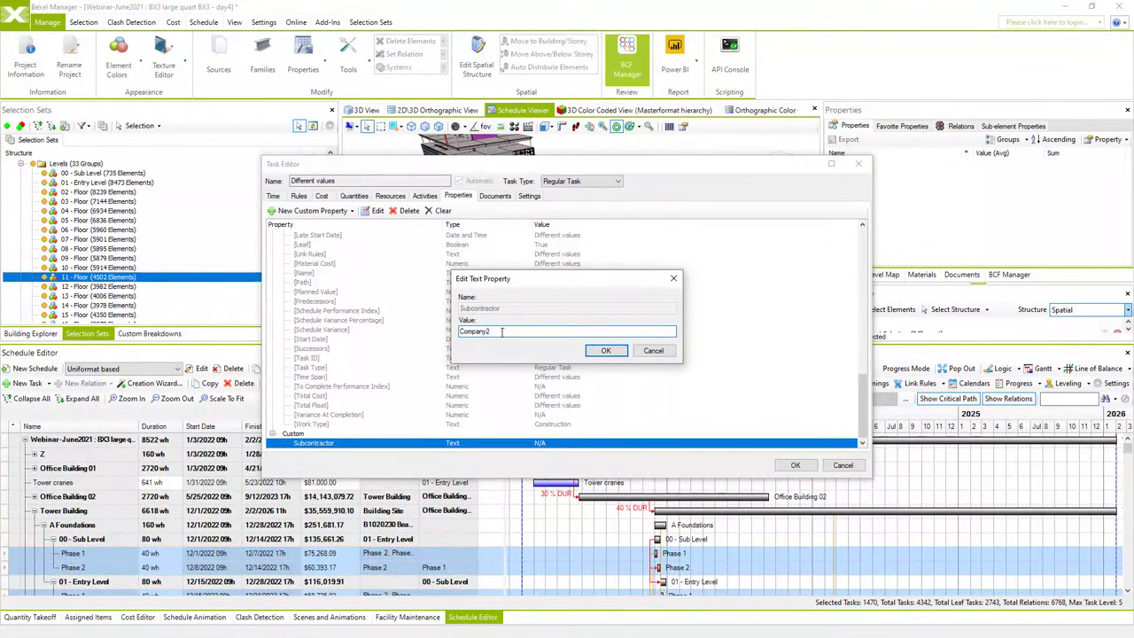
click(604, 350)
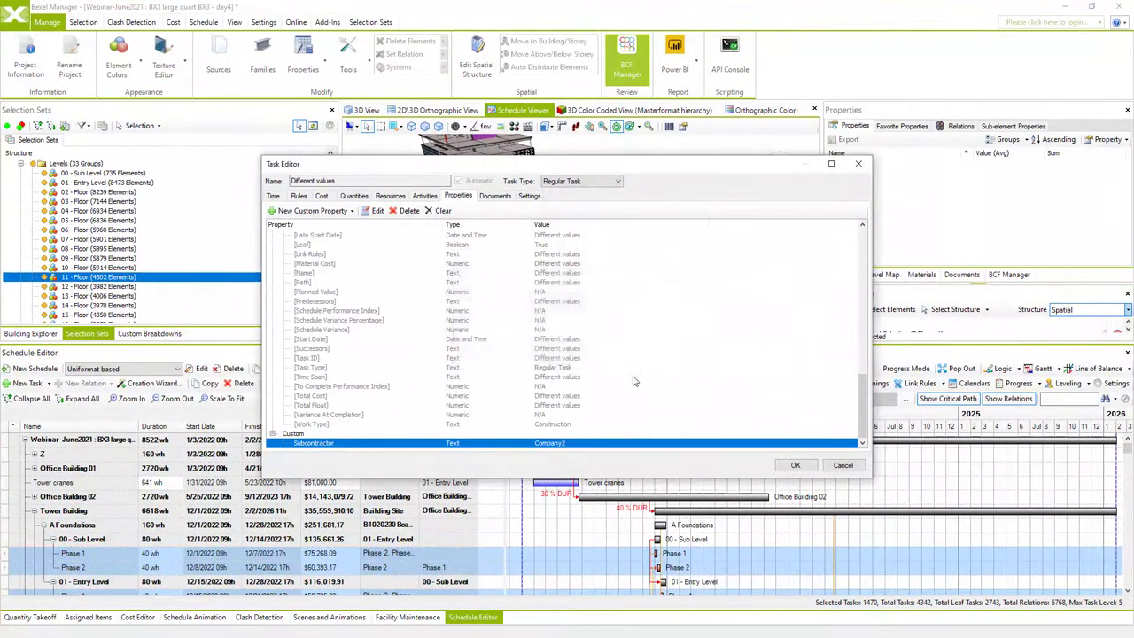
click(791, 466)
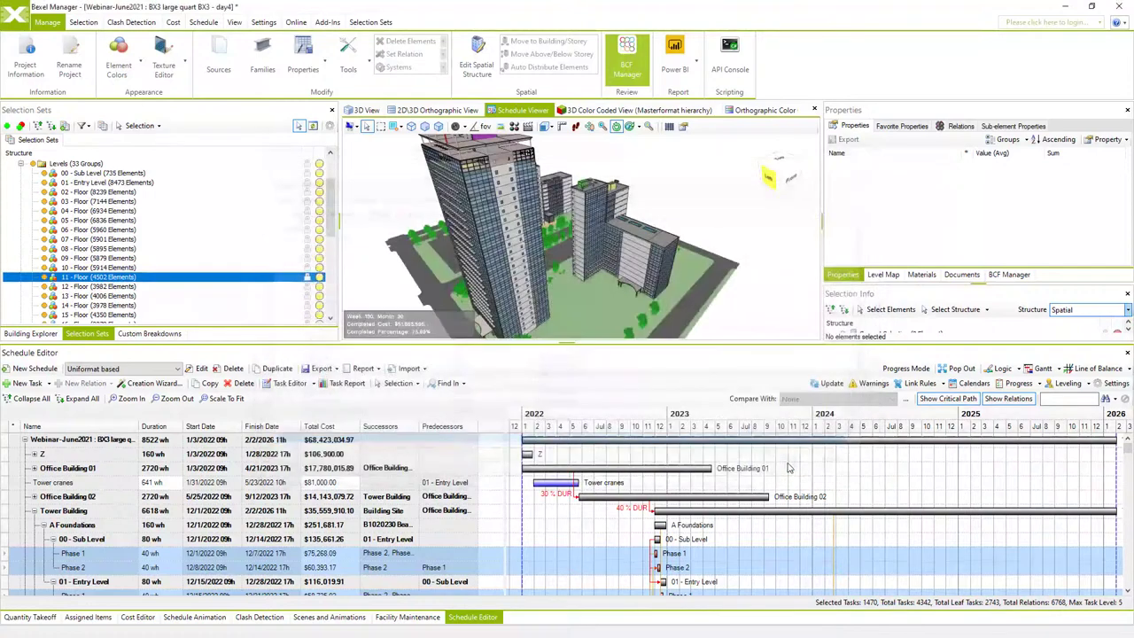
click(34, 511)
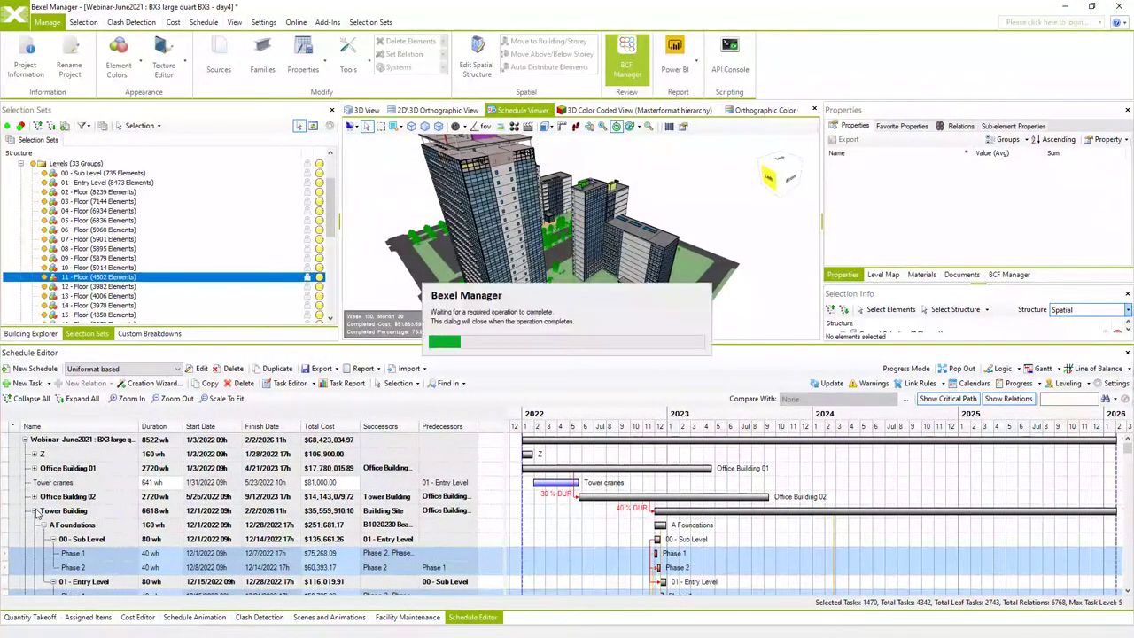
Collapse the groups above Building Site and select all leaf tasks of Building Site.
click(35, 525)
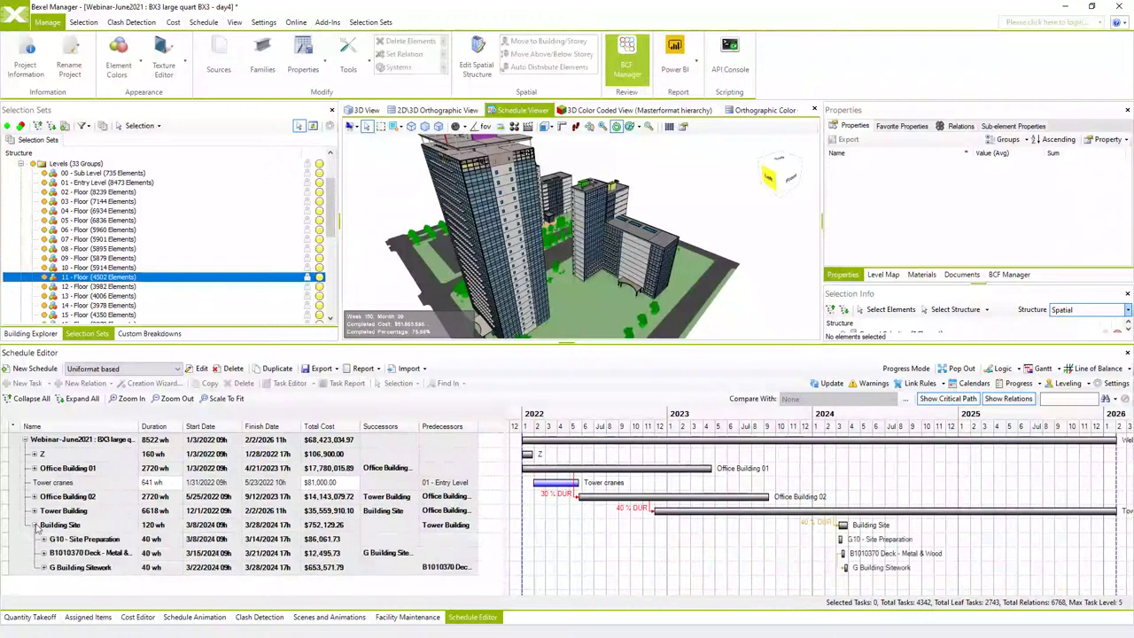
click(71, 529)
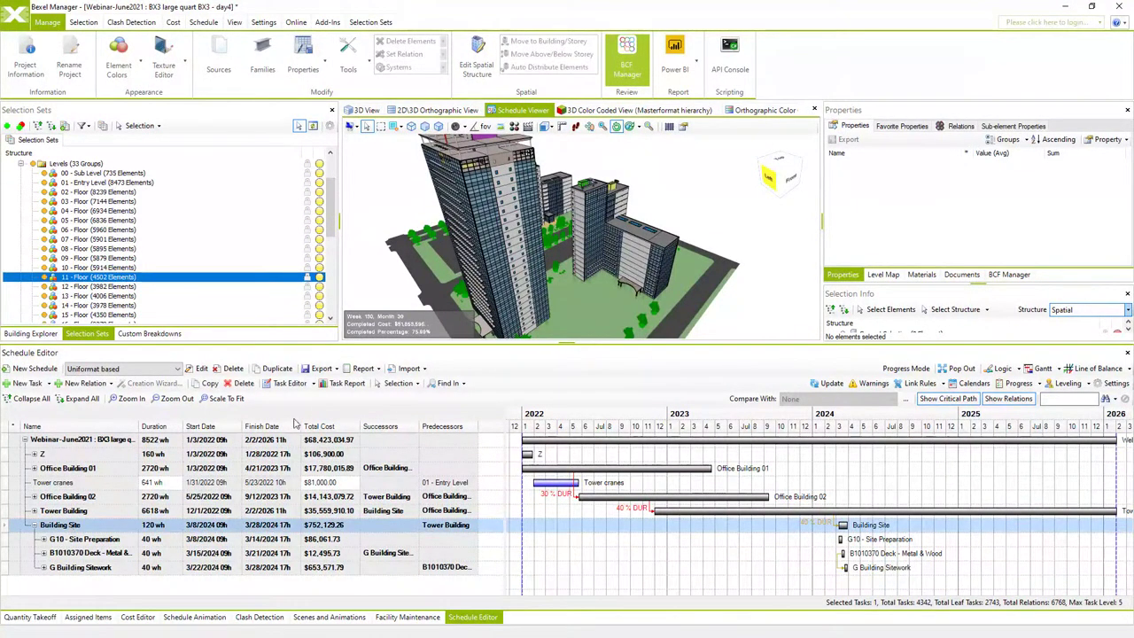
click(417, 382)
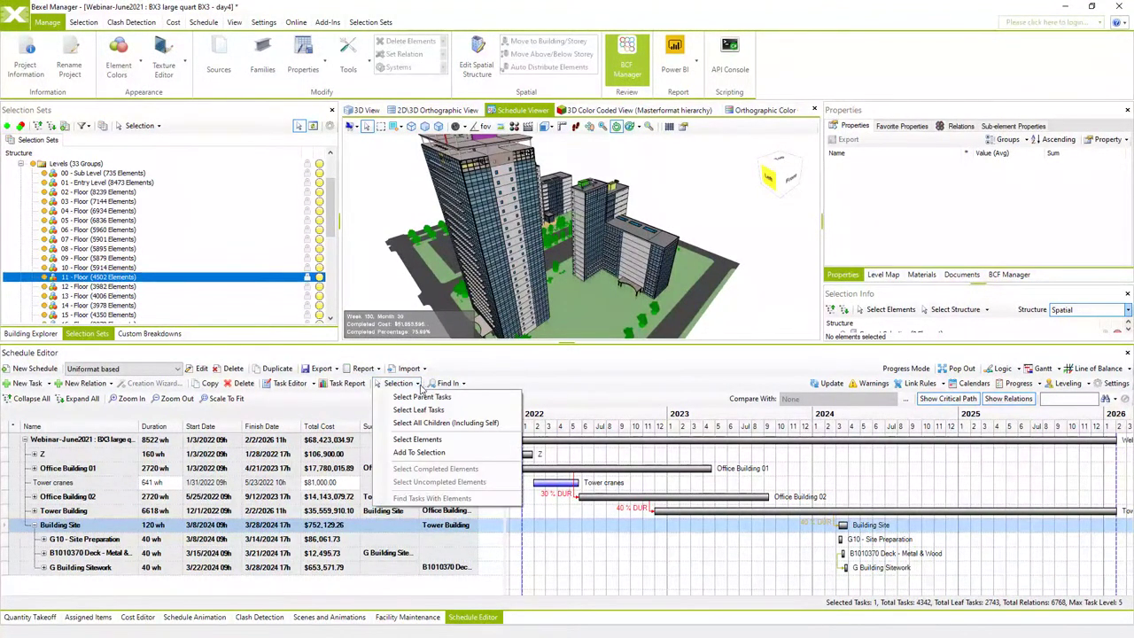
click(420, 409)
Set the Subcontractor property of the selected Building Site tasks to Company3.
click(290, 382)
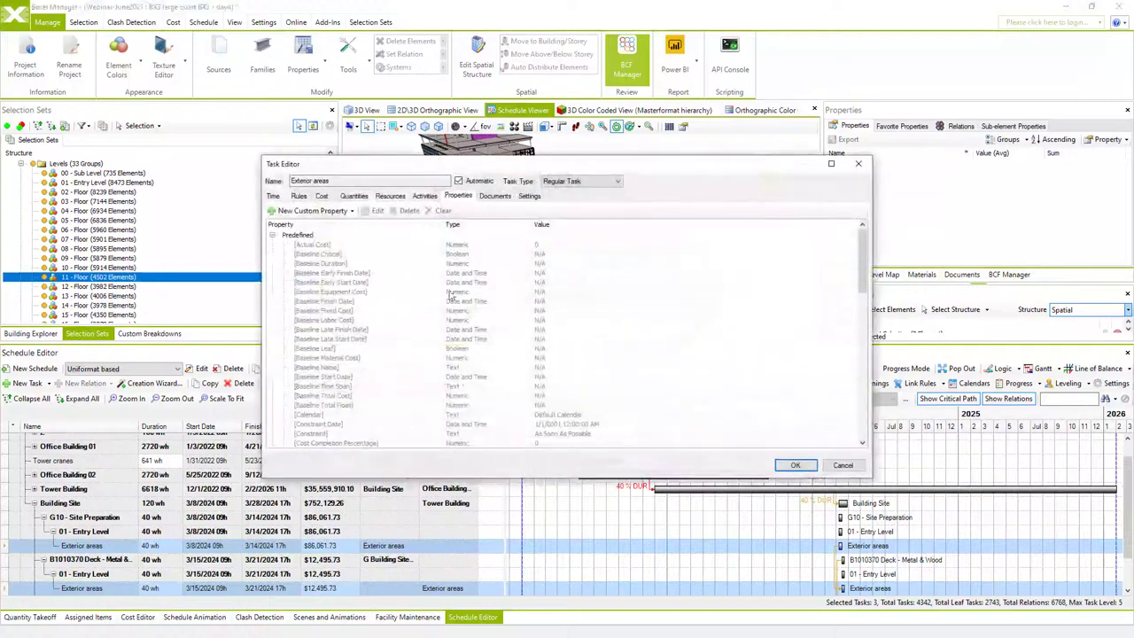
scroll(615, 357, down, 10)
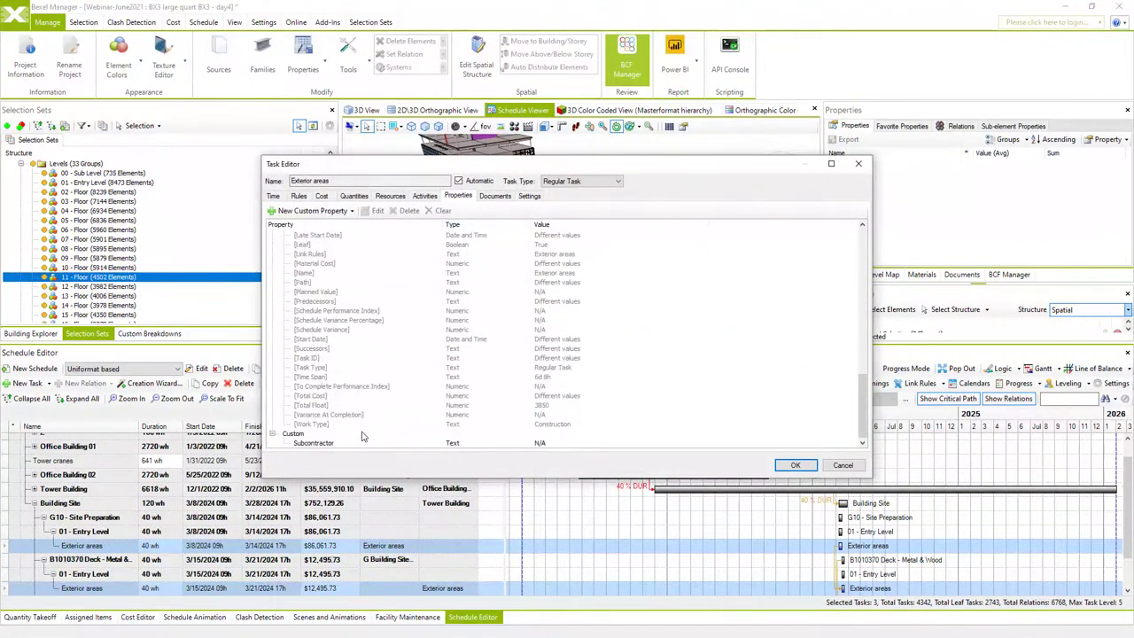
click(333, 443)
double_click(333, 445)
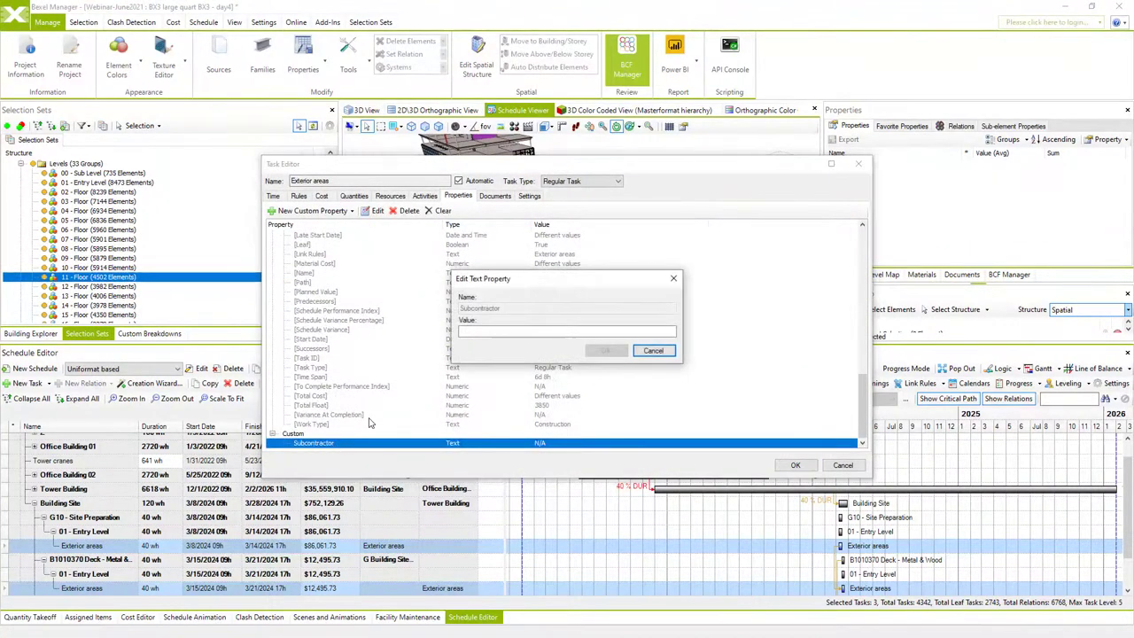
click(493, 331)
text(Company 1)
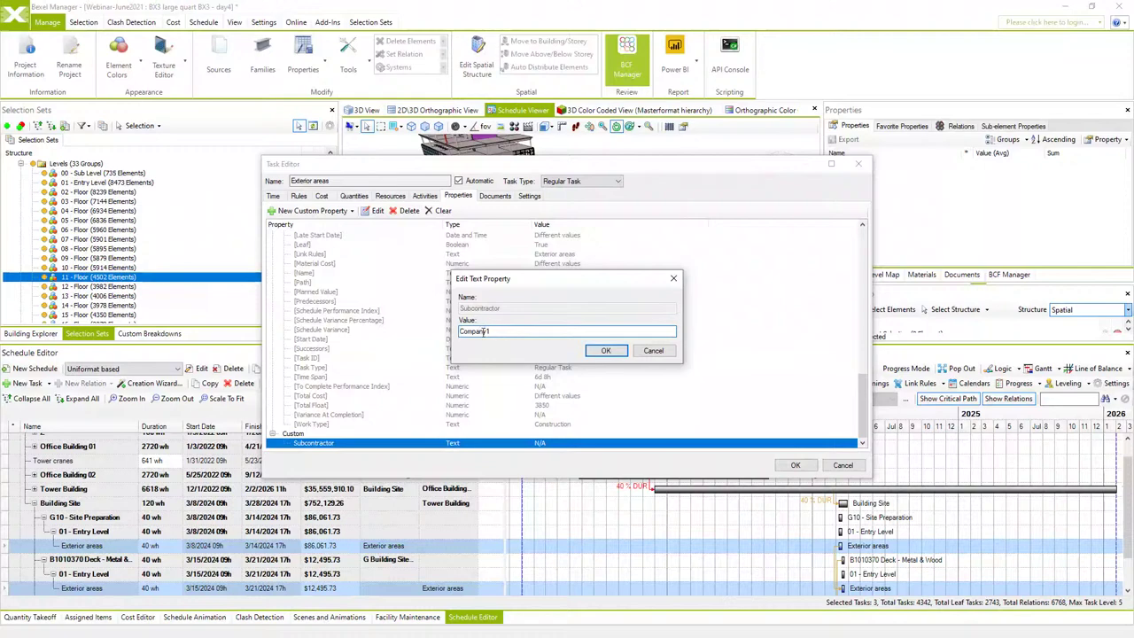
click(596, 351)
click(791, 464)
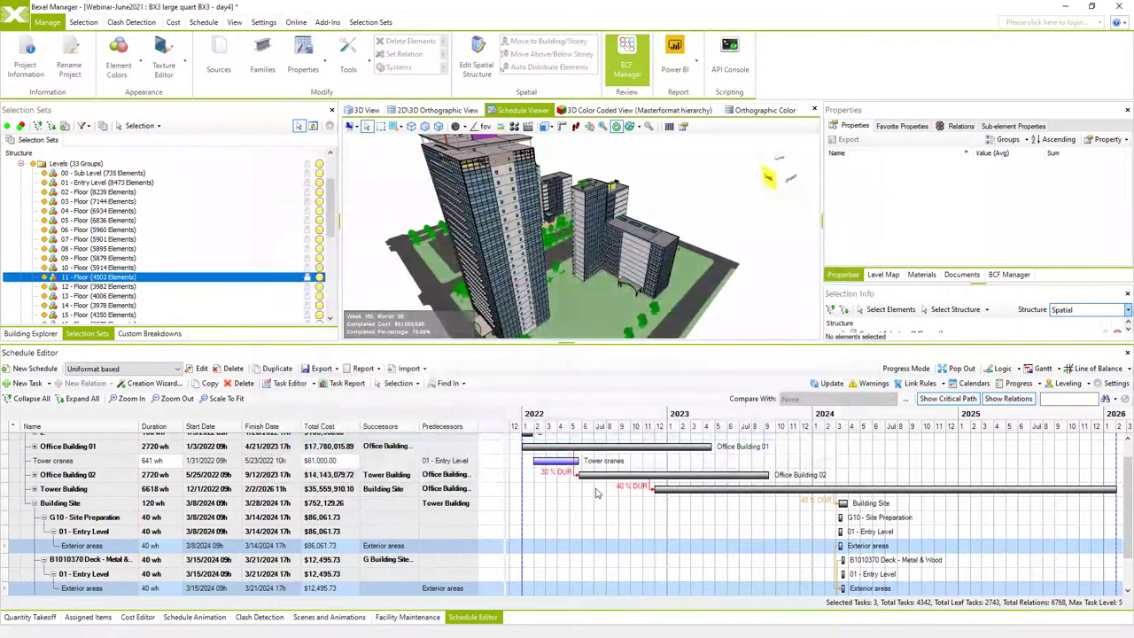
Insert a Subcontractor column after Predecessors in the task table and widen it.
right_click(489, 428)
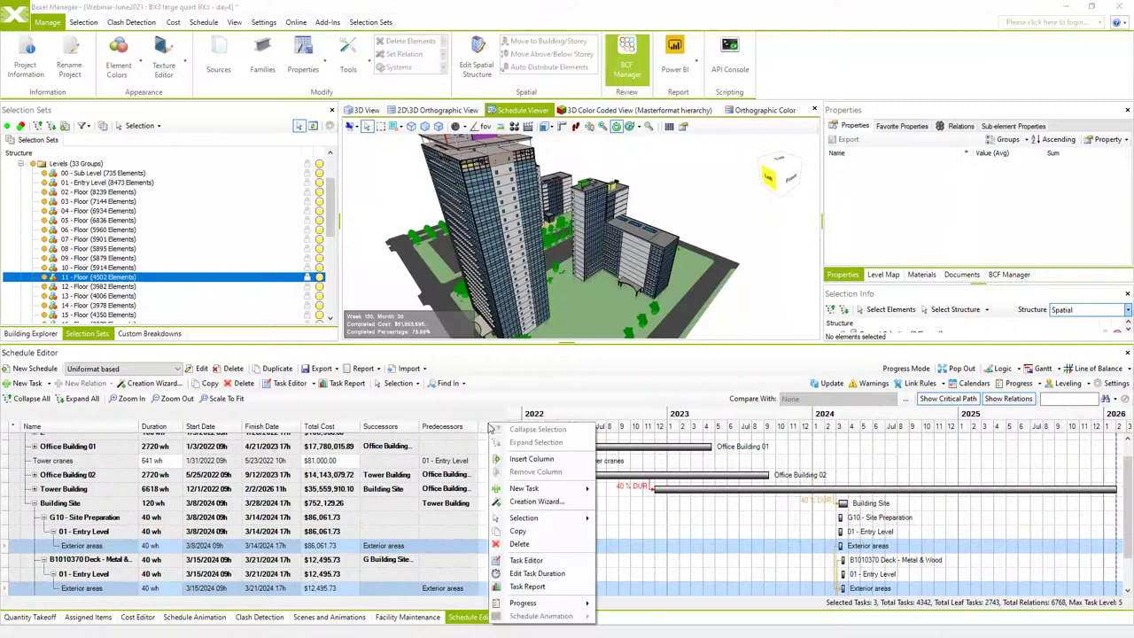
click(519, 455)
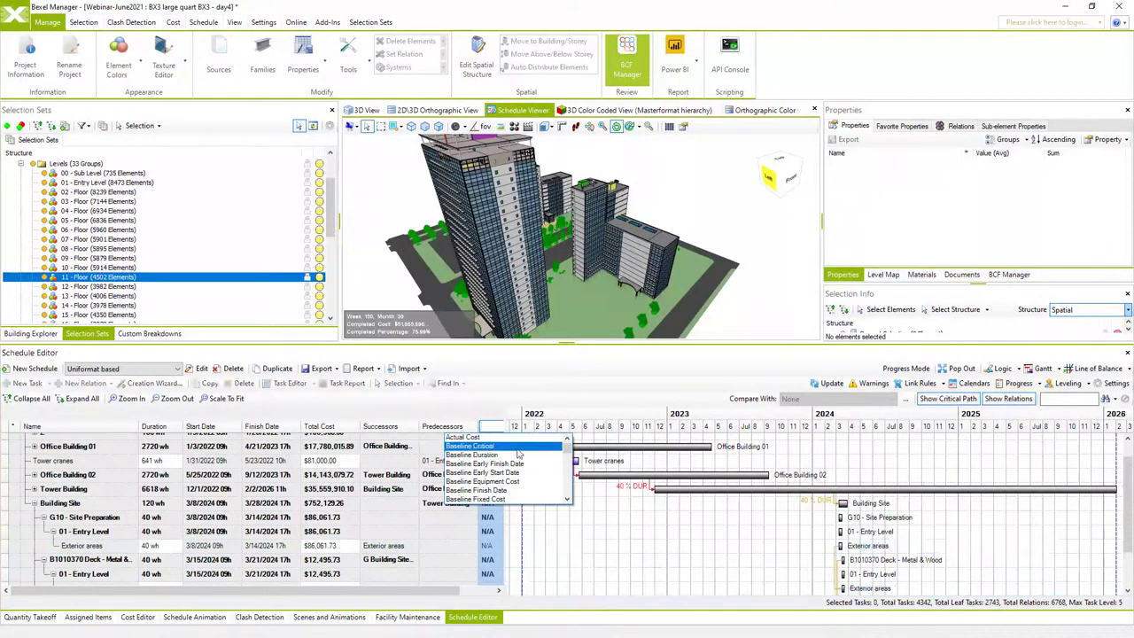
text(a)
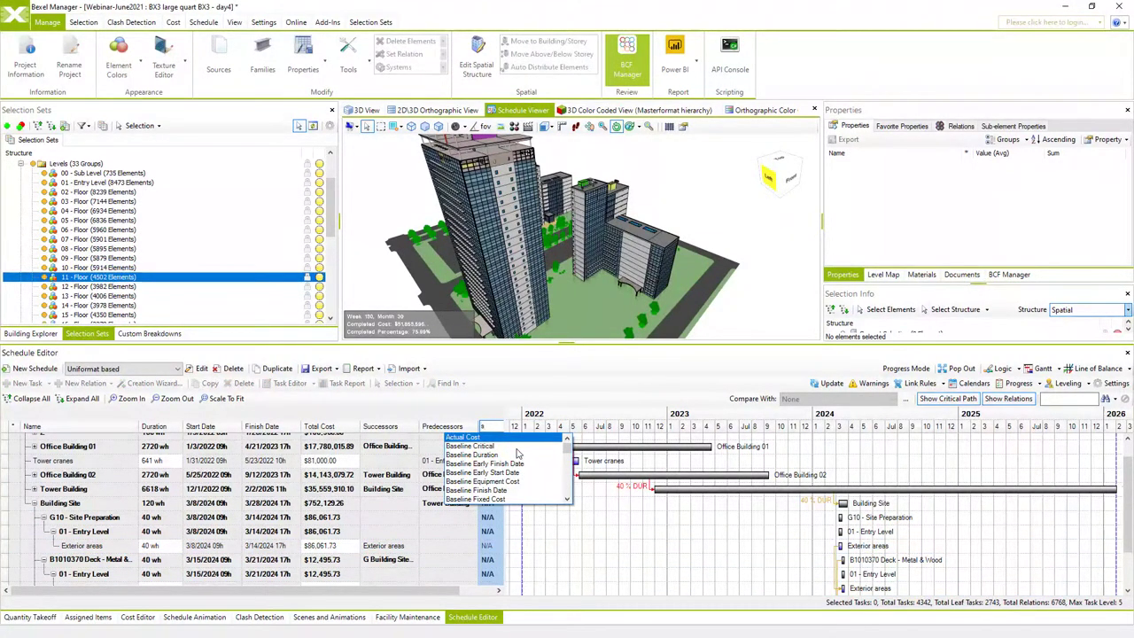
key(BackSpace)
text(su)
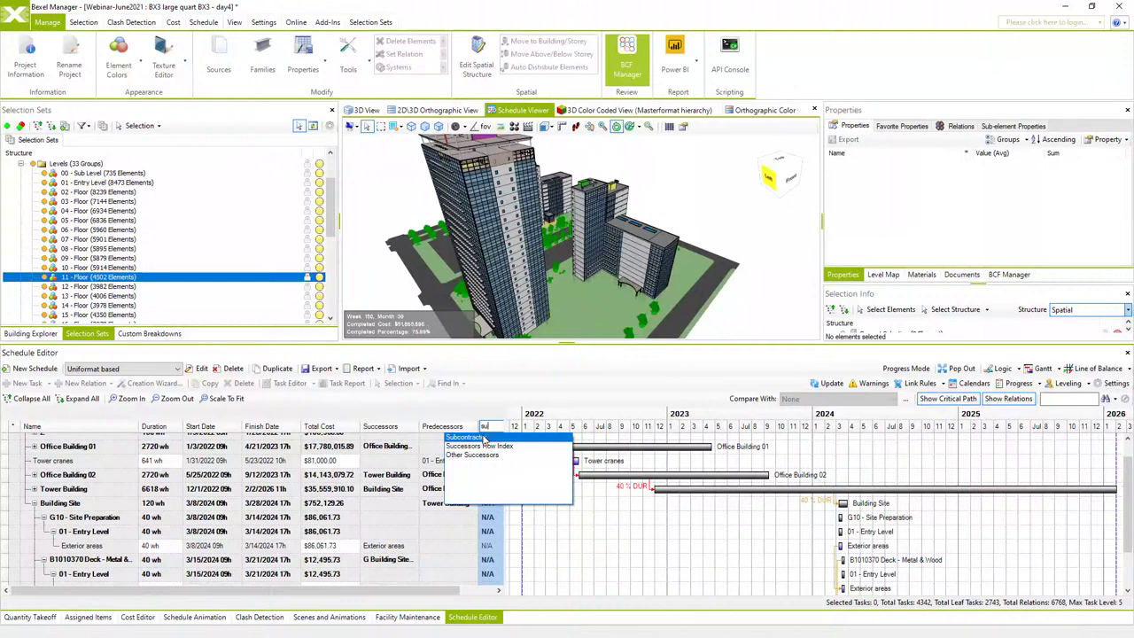
click(485, 438)
drag(505, 417, 537, 427)
Review the Subcontractor assignments of the Building Site tasks, and collapse that group and expand the whole schedule to check Office Building 01.
scroll(517, 467, down, 2)
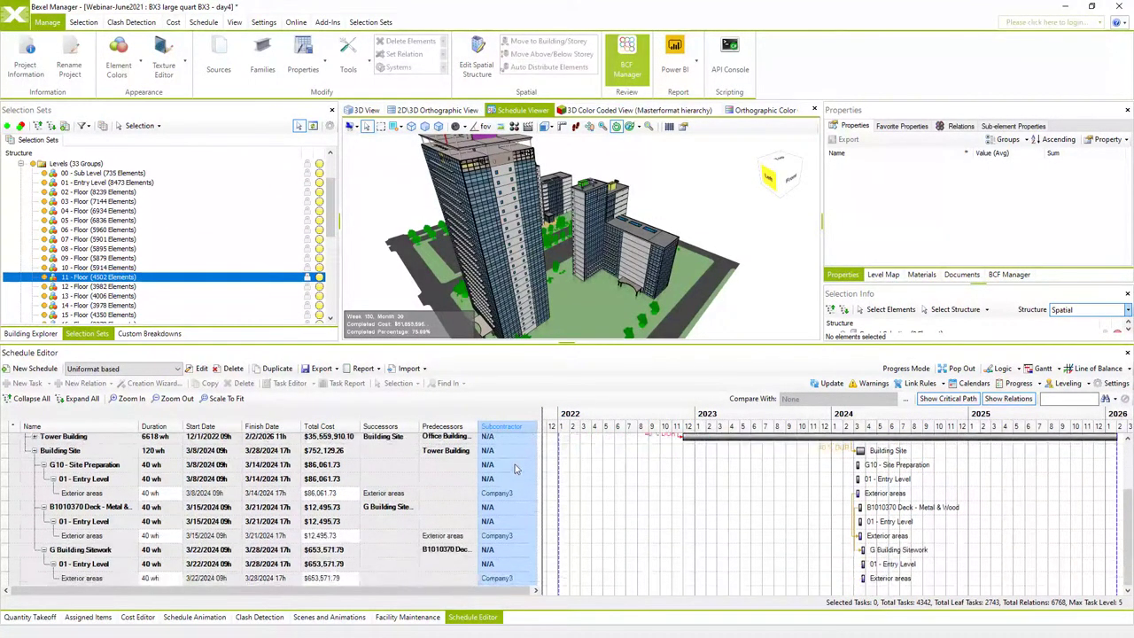
scroll(514, 466, up, 3)
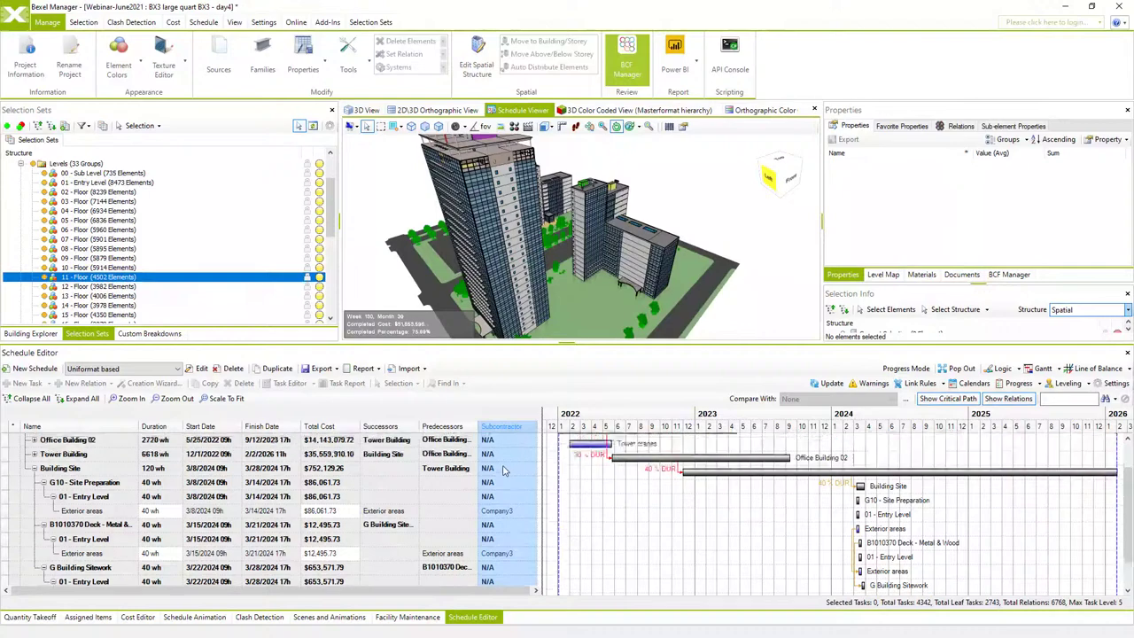
click(35, 526)
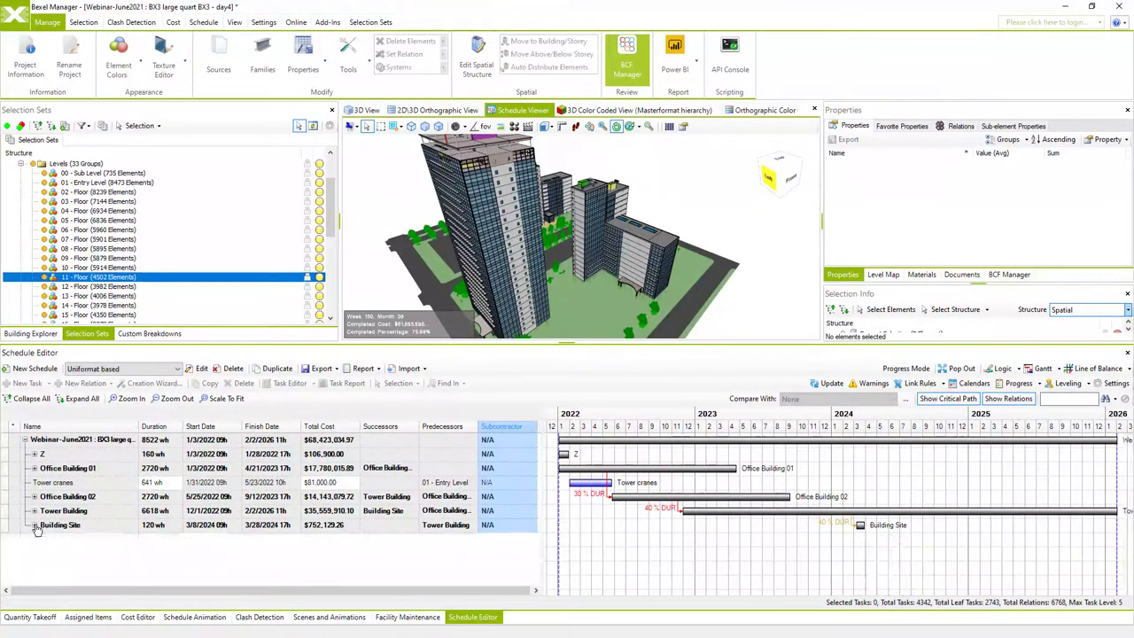
click(78, 399)
scroll(521, 496, down, 6)
scroll(521, 496, down, 5)
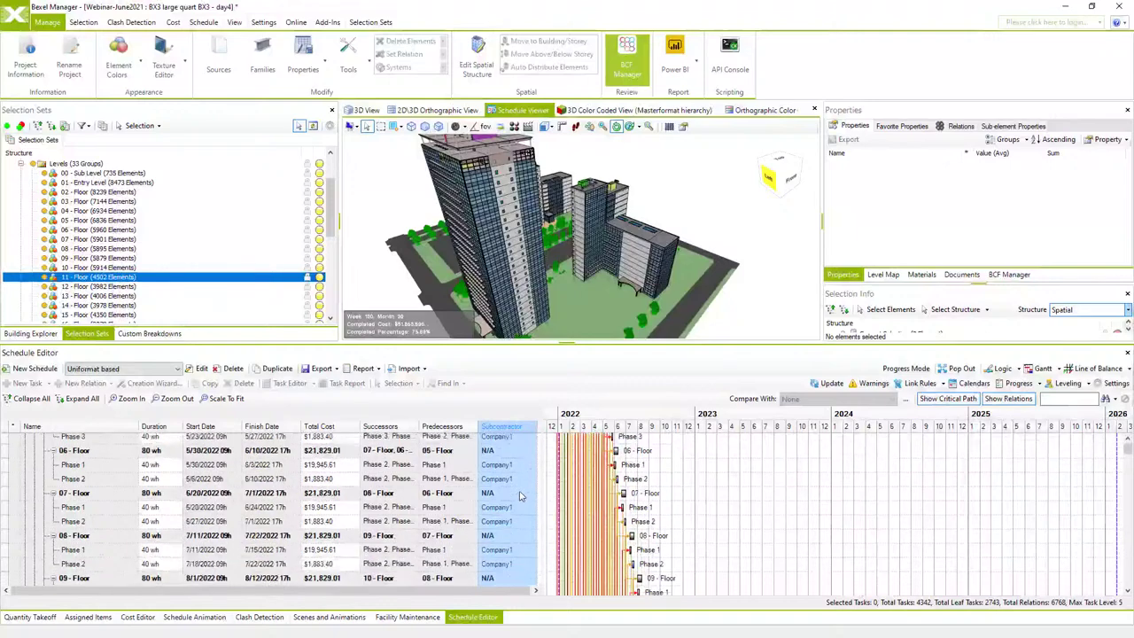
scroll(521, 496, up, 15)
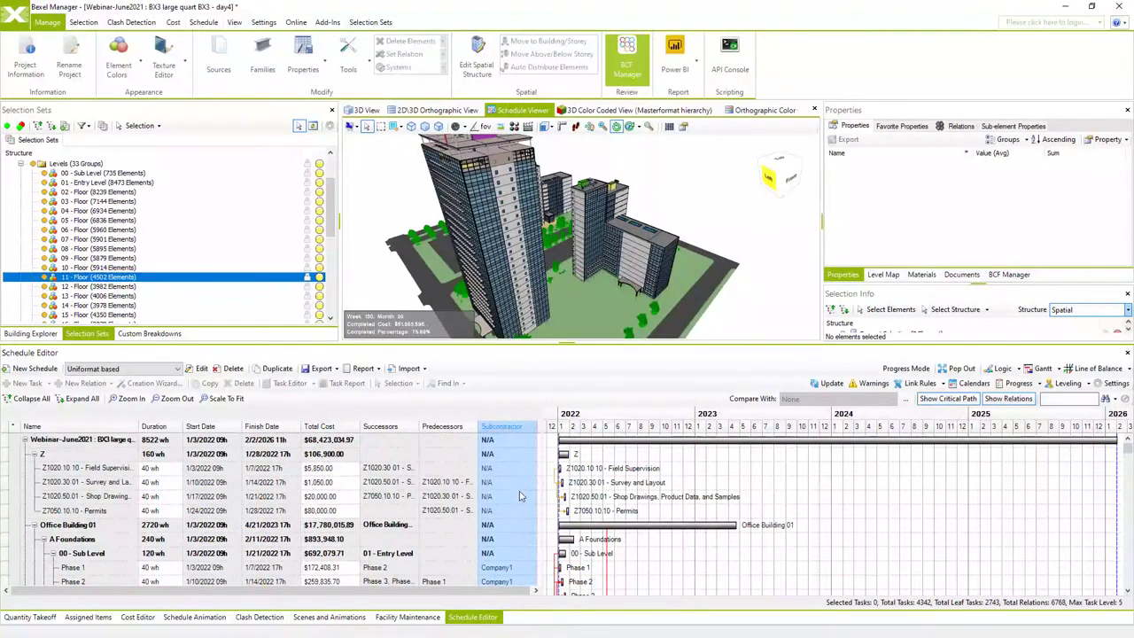
Open the API console and load the local script 07 Months Task Subcontractor Look Ahead Script.
click(730, 55)
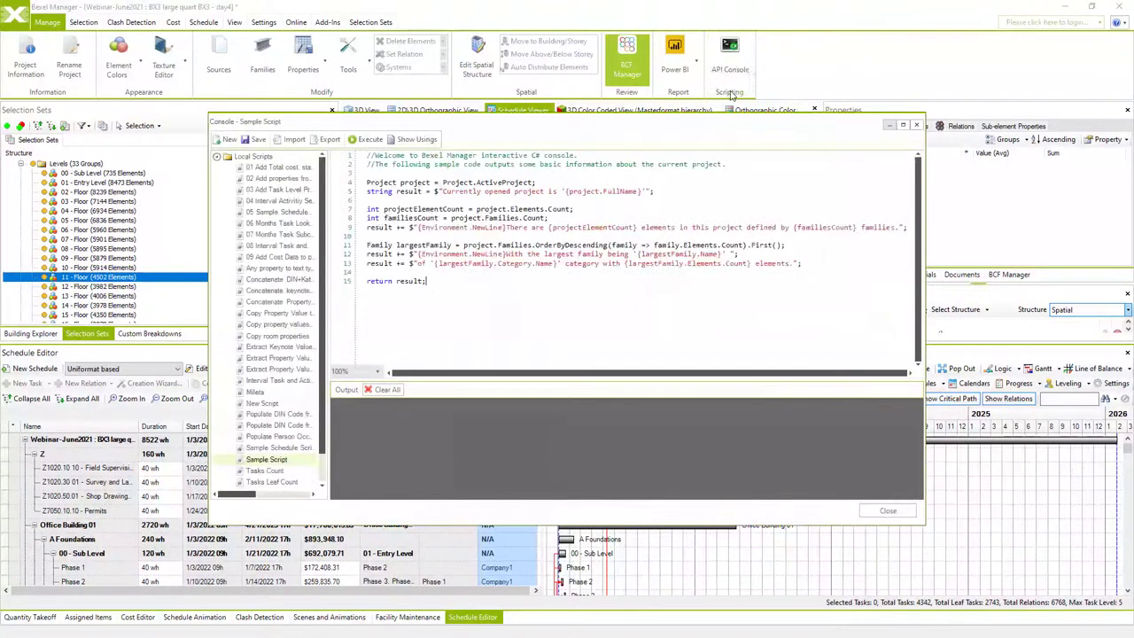
drag(329, 256, 375, 251)
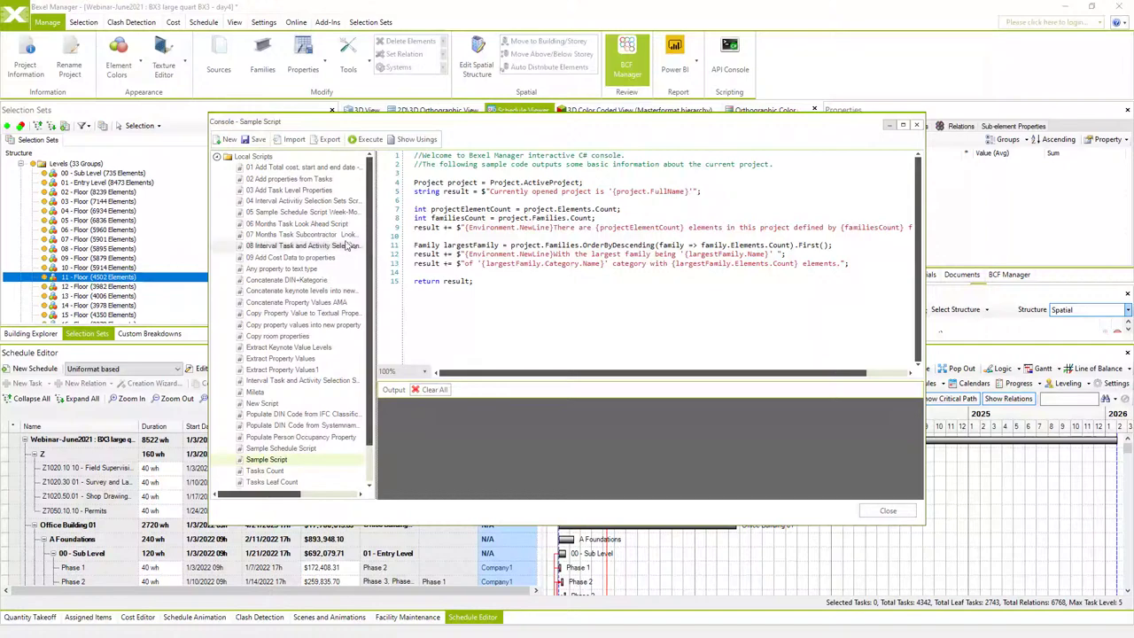
click(307, 236)
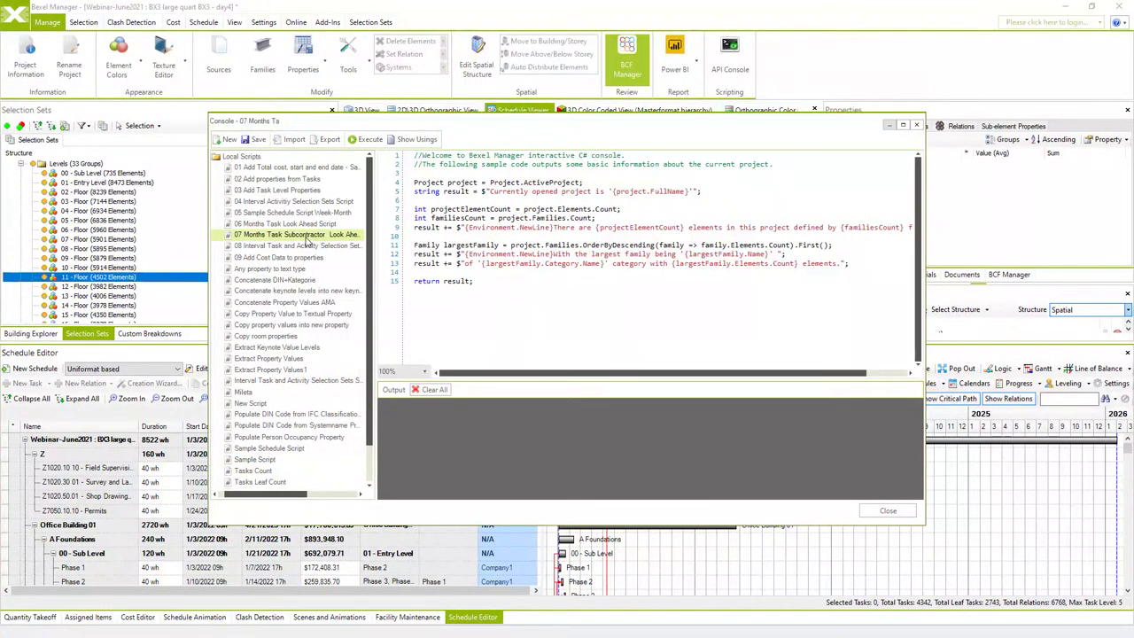
double_click(307, 237)
scroll(503, 298, up, 20)
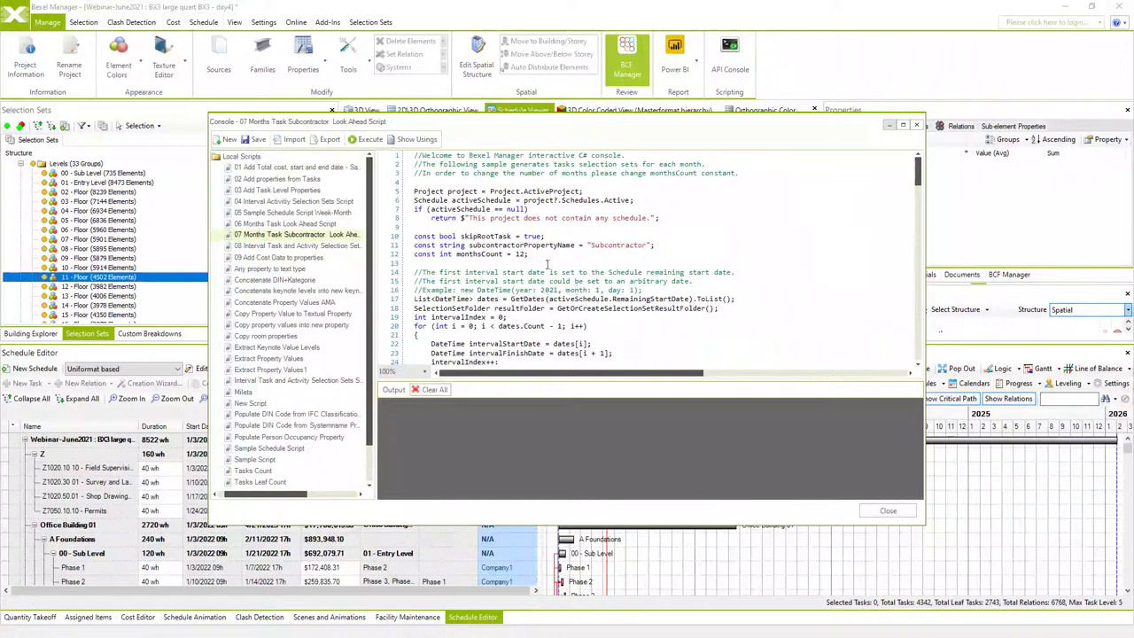
Set monthsCount to 6 in the script, execute it, and close the console without saving the script changes.
text(3)
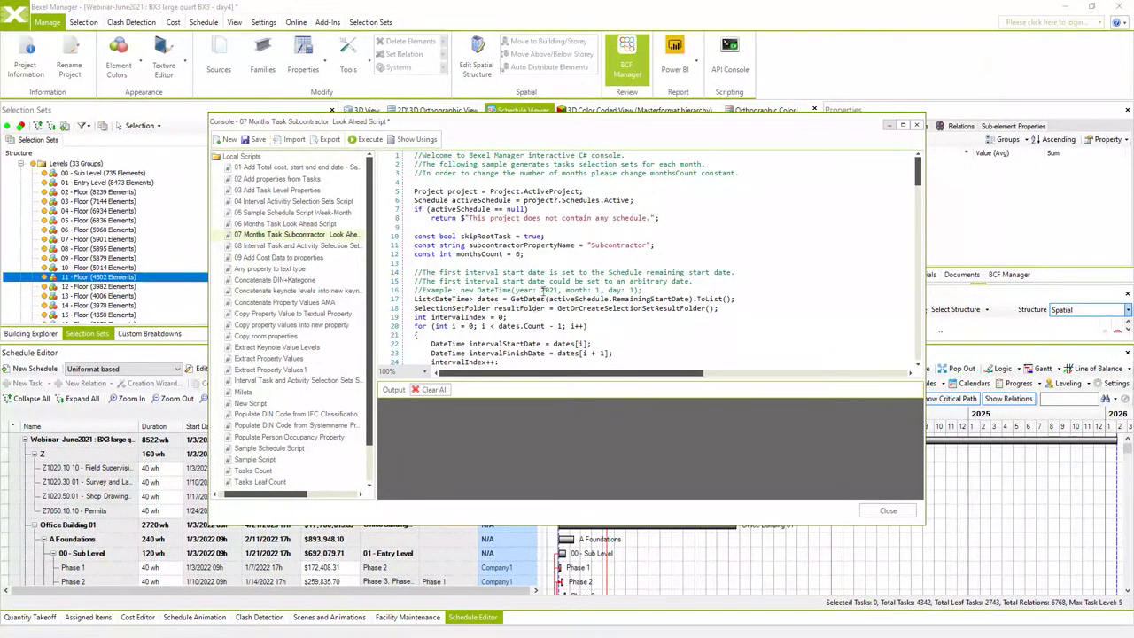
click(366, 139)
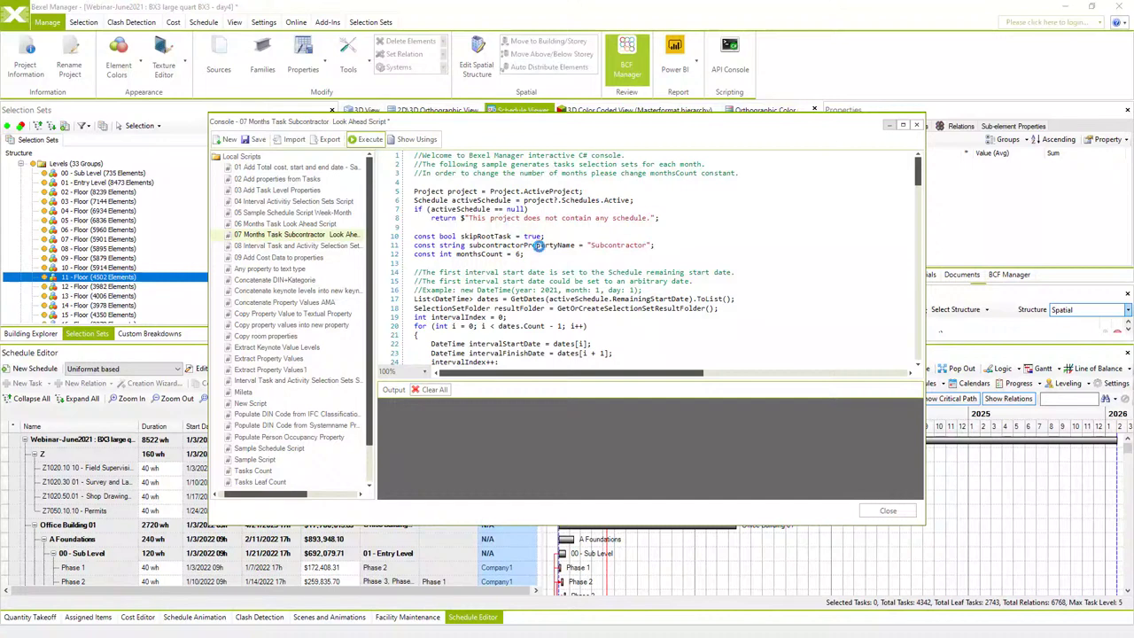
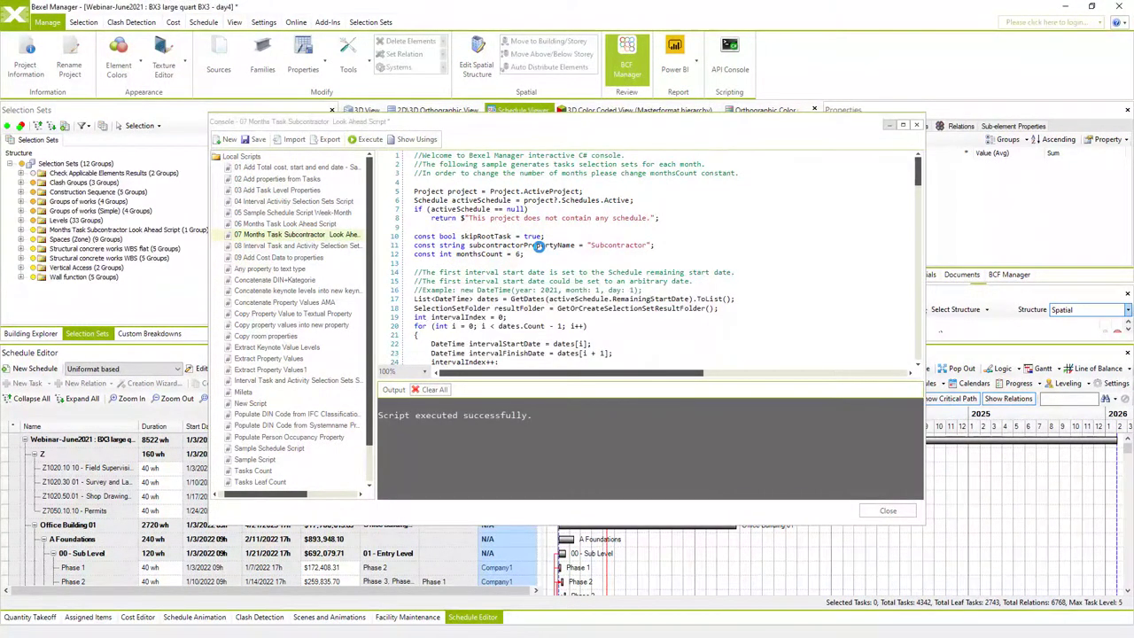
click(917, 124)
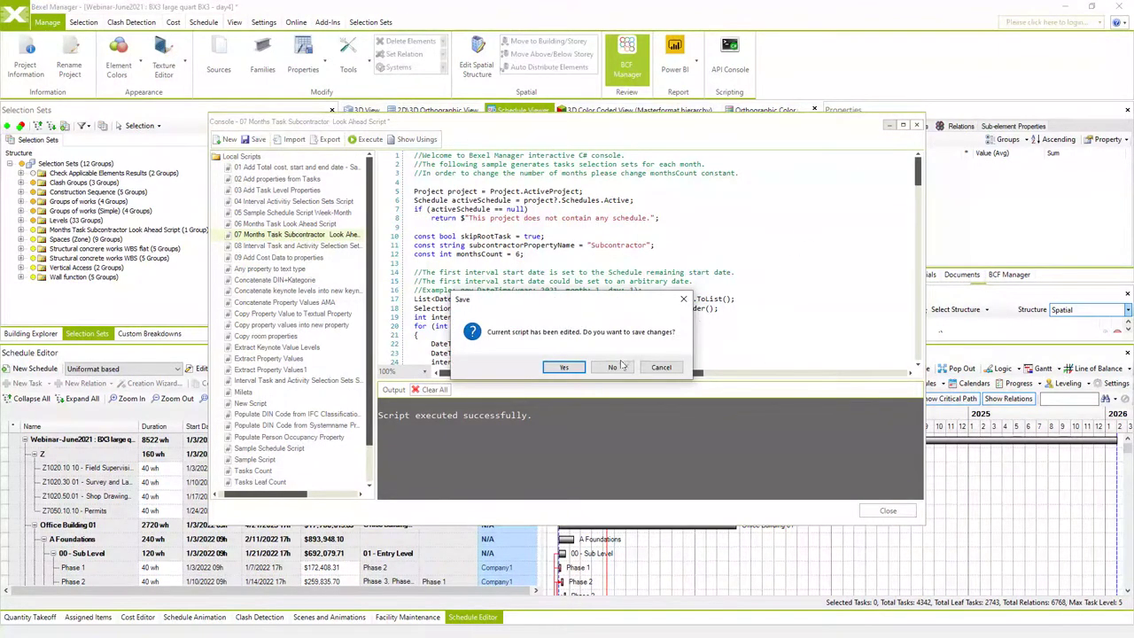
click(613, 367)
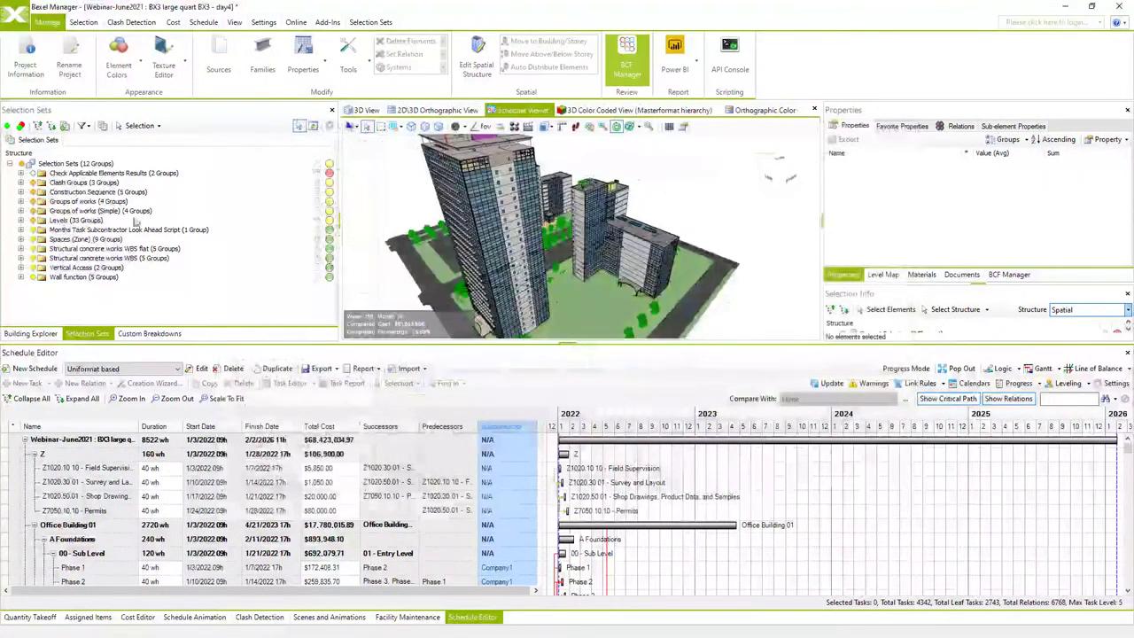
Expand the script's run folder in the selection sets and examine the groups of Months 001, 003, 004 and 005.
click(20, 229)
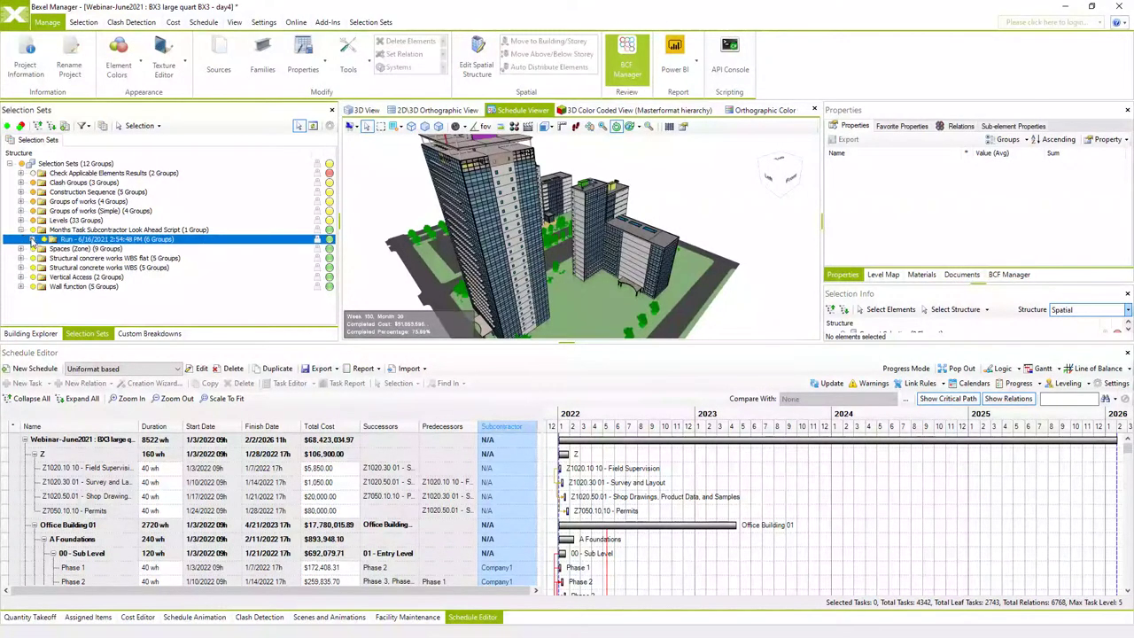
click(32, 239)
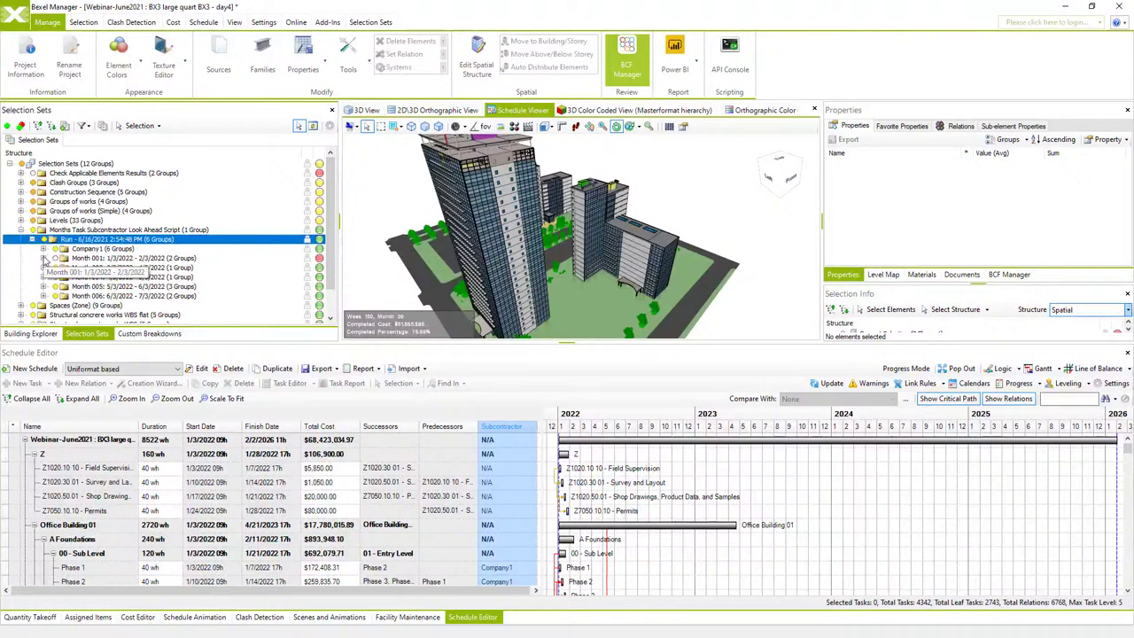
click(44, 258)
scroll(44, 258, down, 1)
click(43, 258)
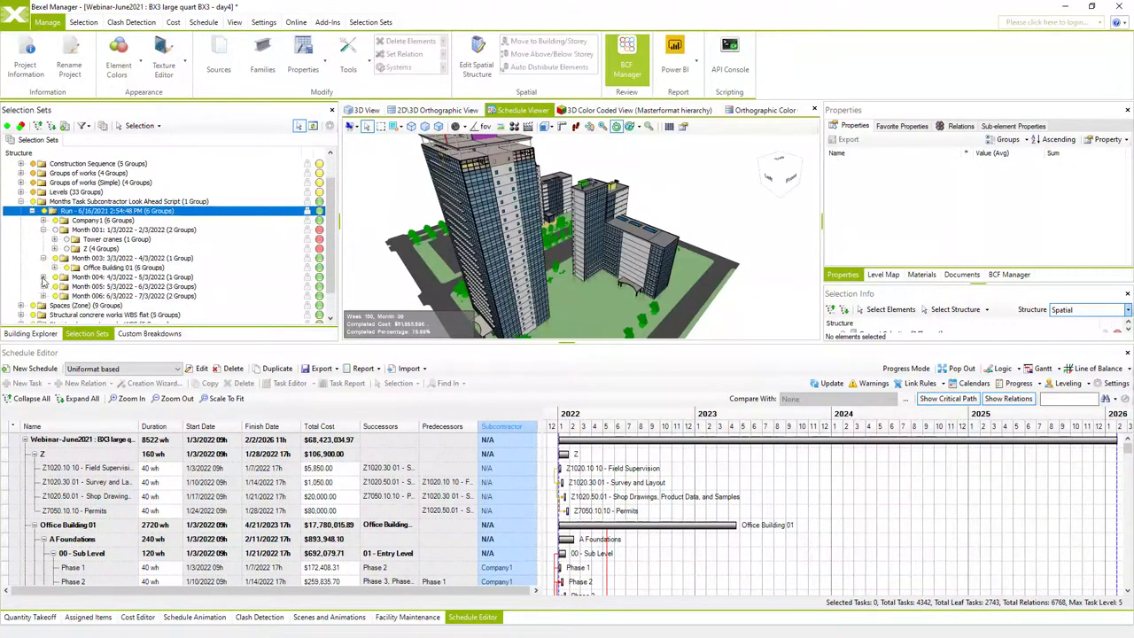
click(43, 278)
scroll(43, 278, down, 1)
click(43, 284)
scroll(105, 297, up, 1)
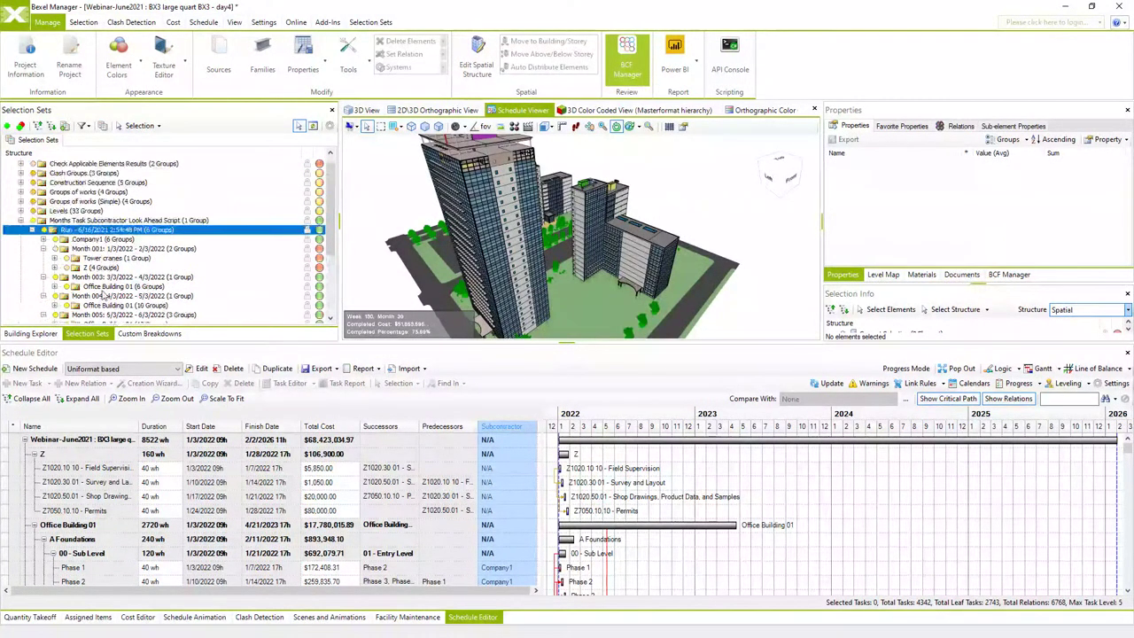
Expand Office Building 01 under Month 003 and select the 01 - Entry Level elements of B2010140 - Ext. Wall - CMU.
click(96, 251)
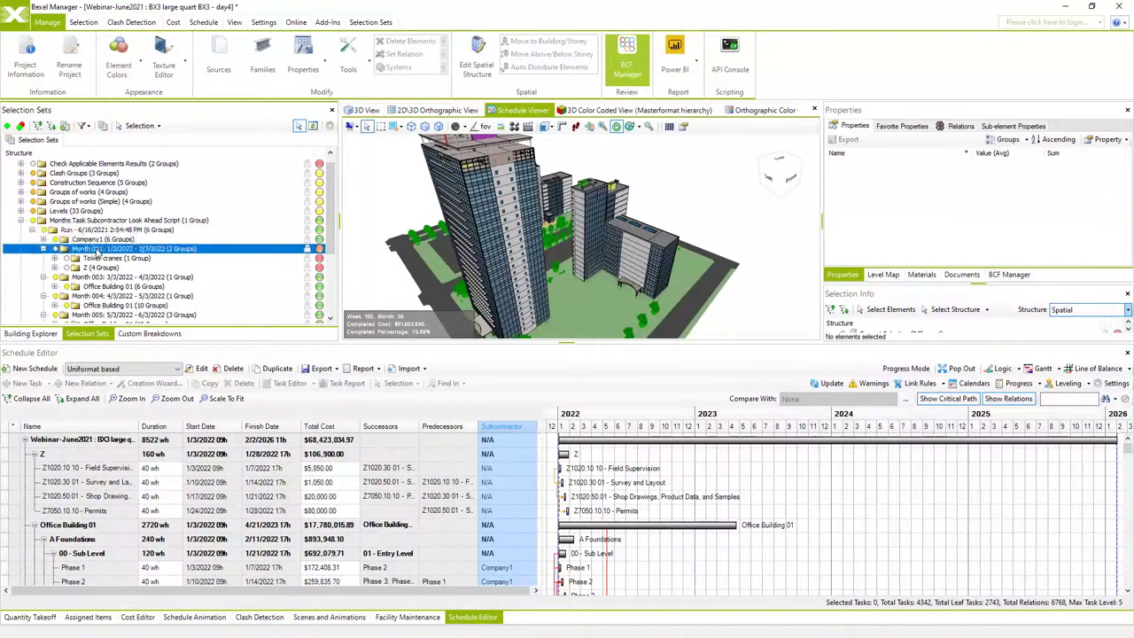
scroll(95, 255, down, 2)
click(54, 229)
click(66, 239)
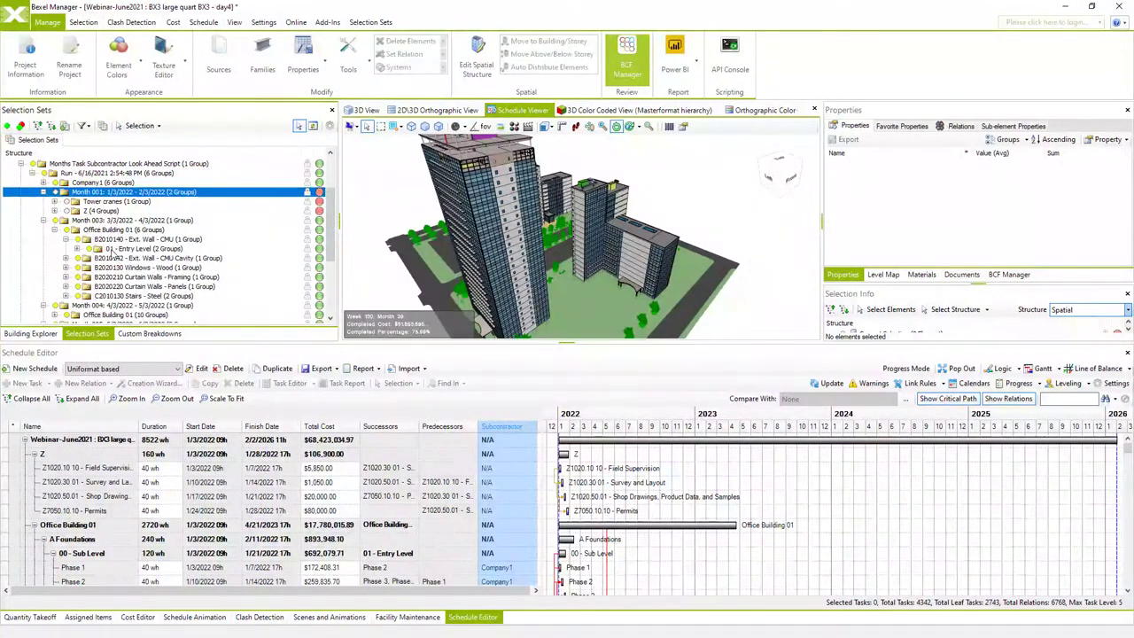
click(111, 249)
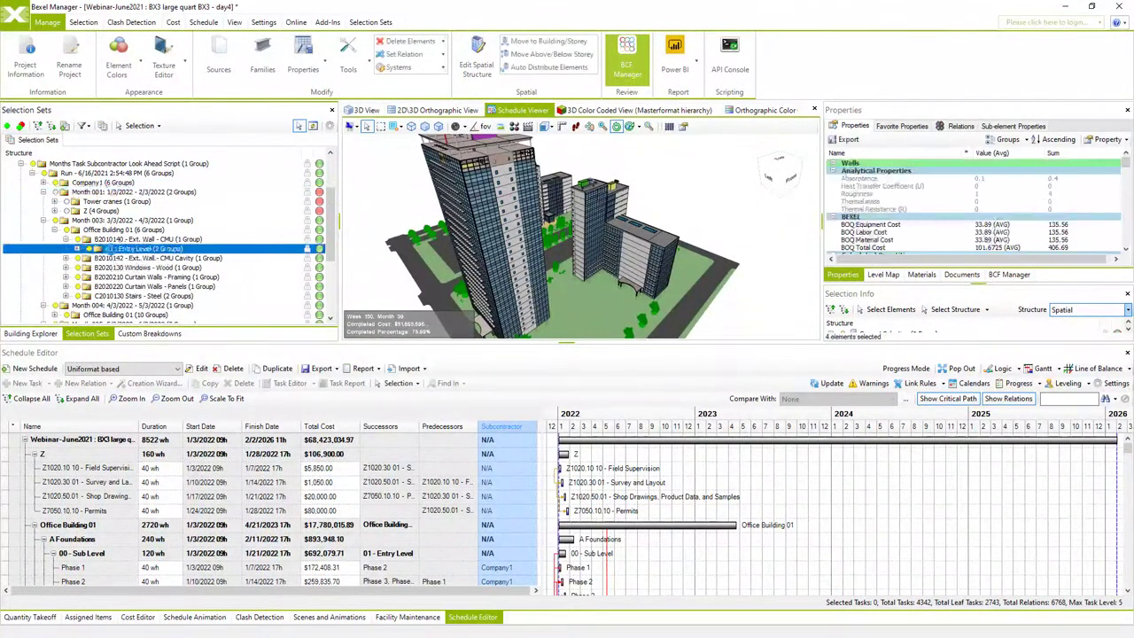
Open the BCF Manager and isolate the elements of Office Building 01 from Month 003 in the schedule viewer.
click(1009, 274)
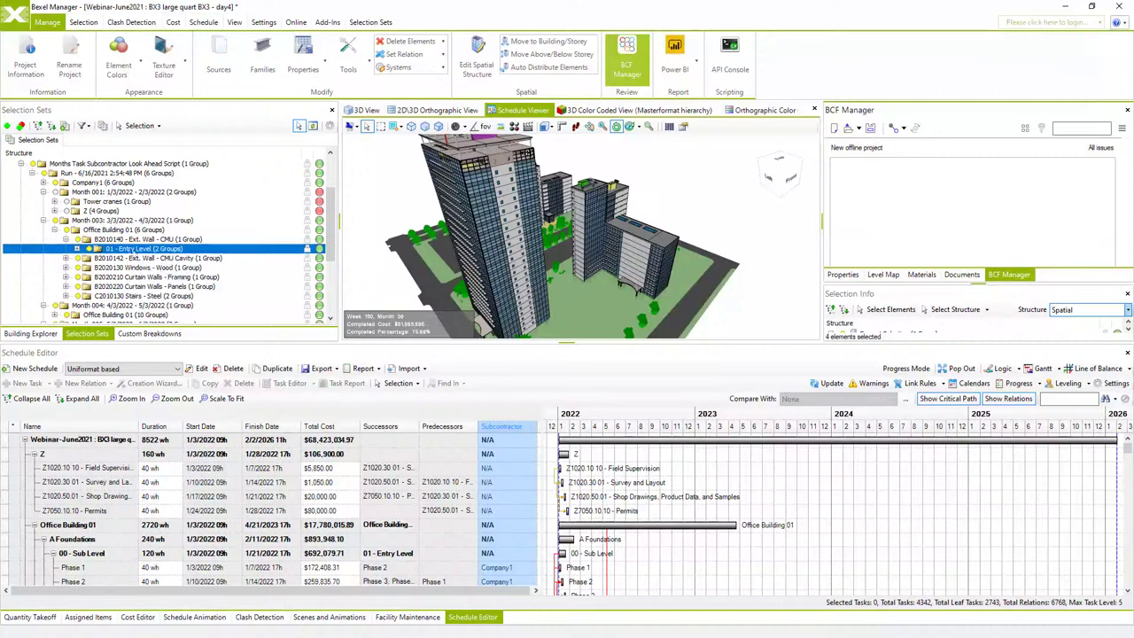
click(129, 240)
right_click(121, 229)
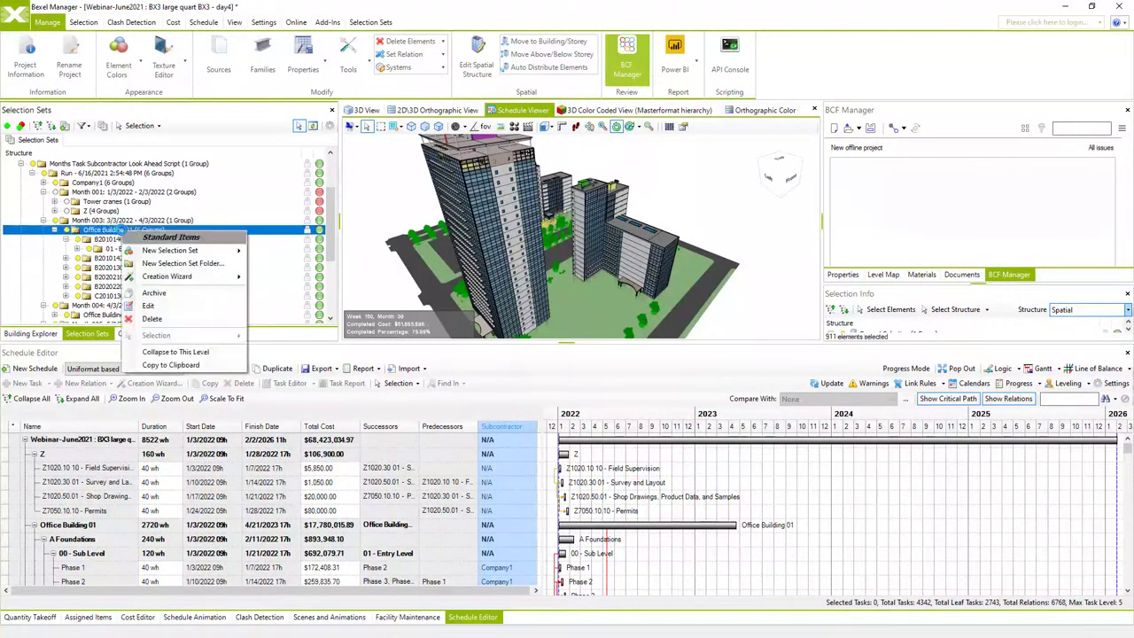
click(358, 245)
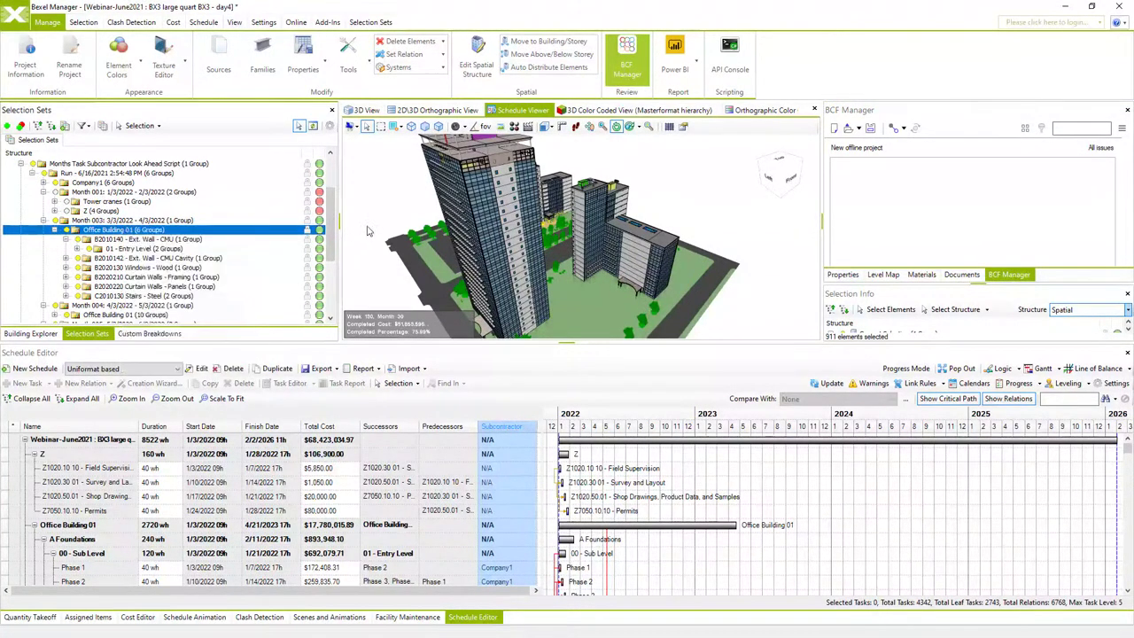
right_click(372, 236)
mouse_move(406, 289)
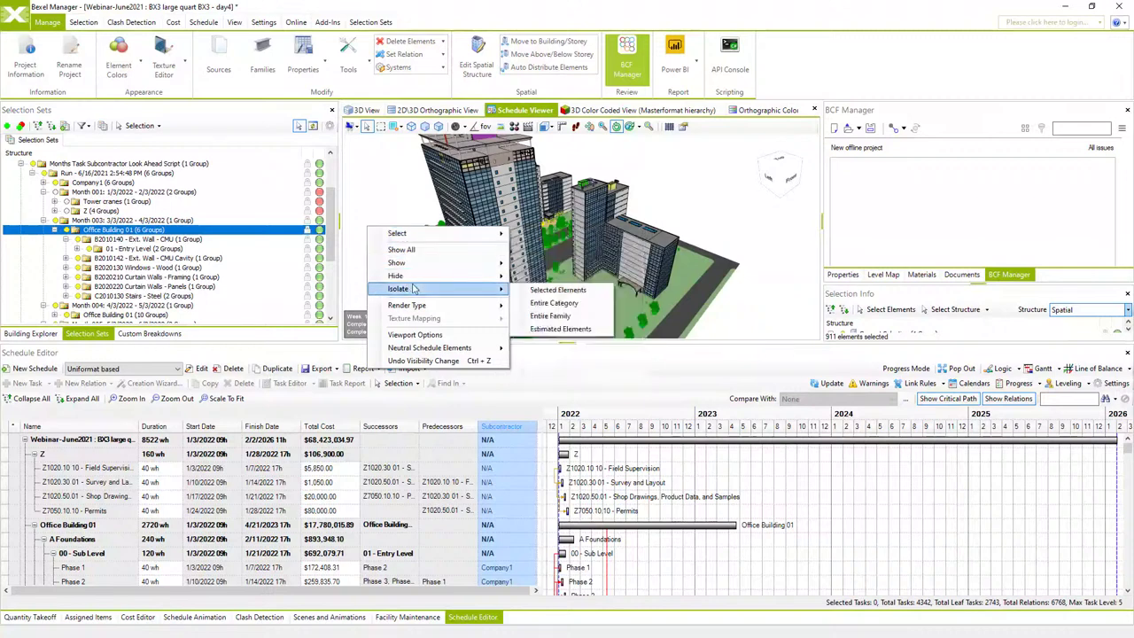
click(556, 291)
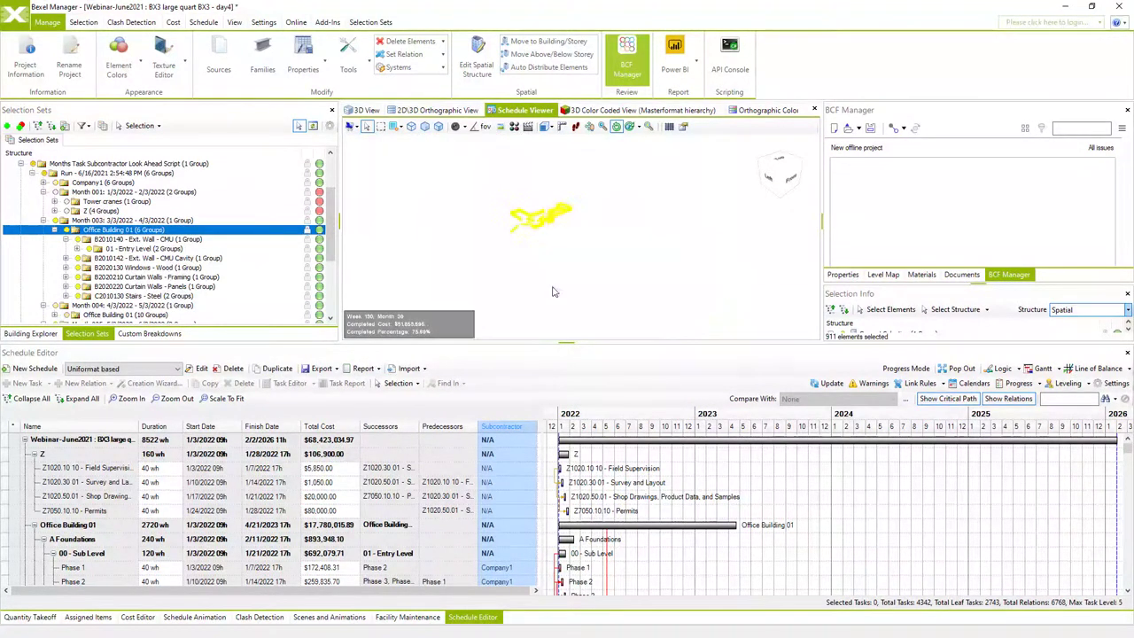
click(545, 276)
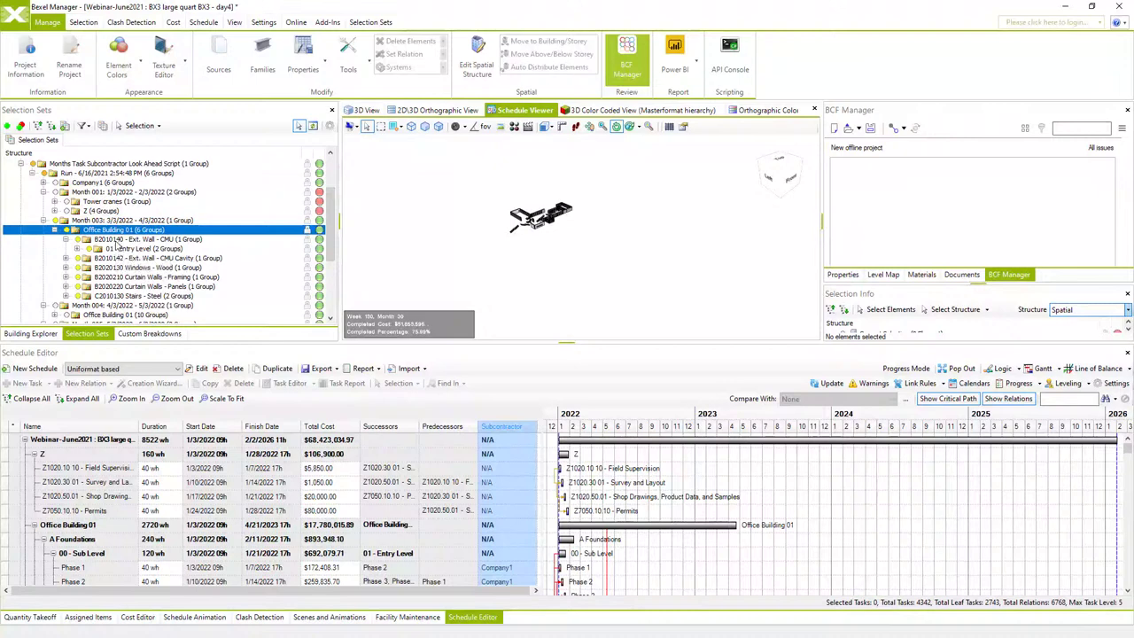
Create one BCF issue per folder from the Office Building 01 folders B2010140 - Ext. Wall - CMU through C2010130 Stairs - Steel.
click(117, 240)
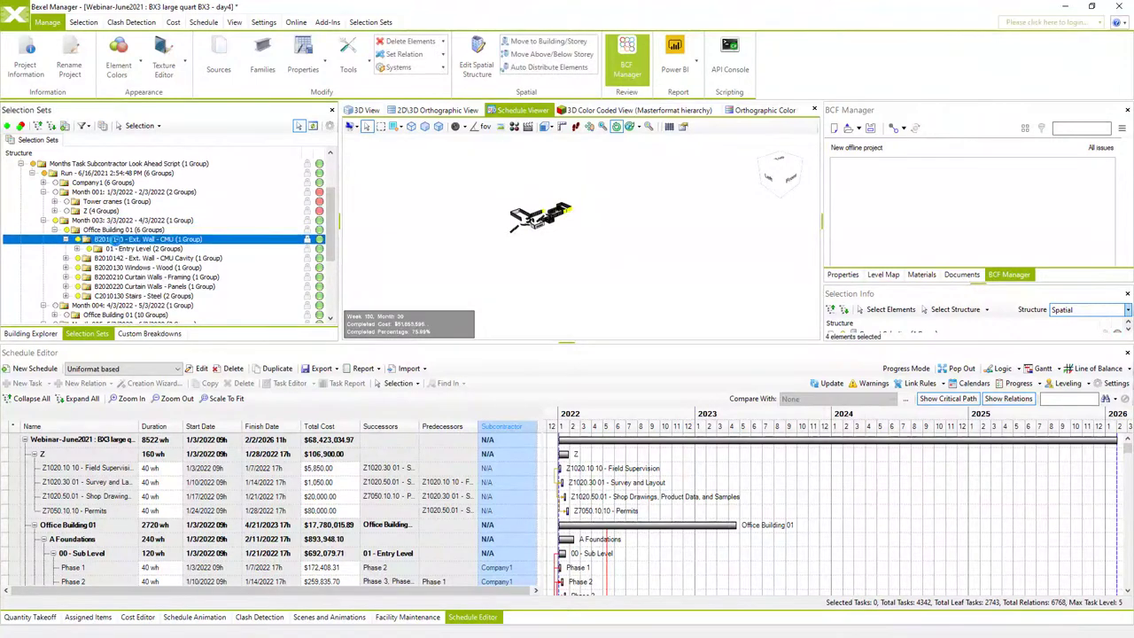
shift+click(111, 295)
drag(112, 243, 939, 223)
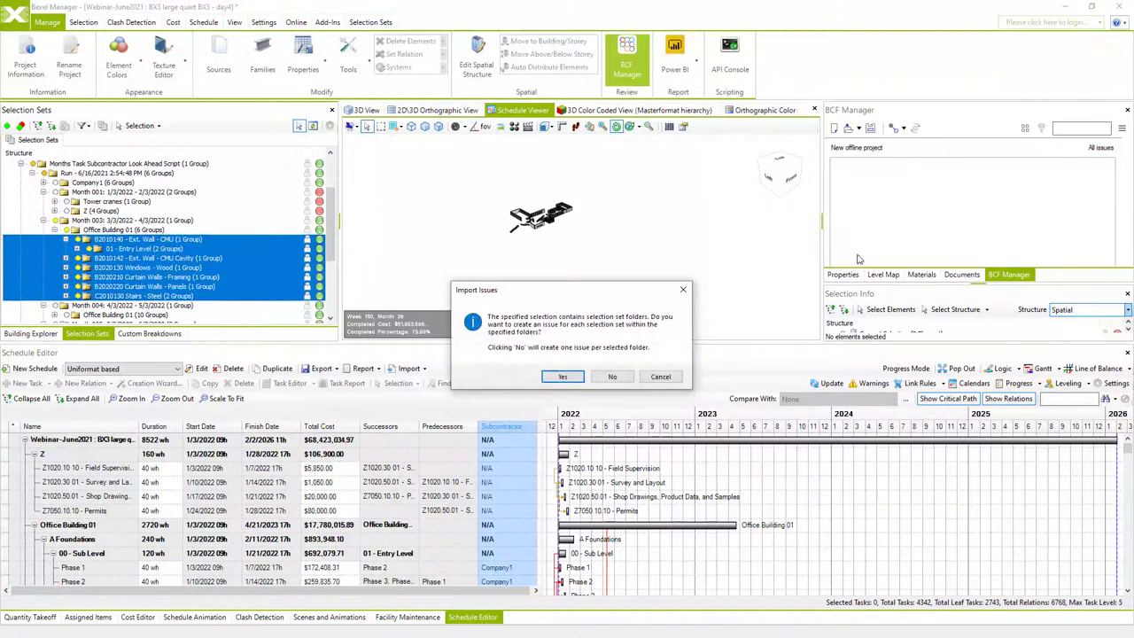
click(614, 377)
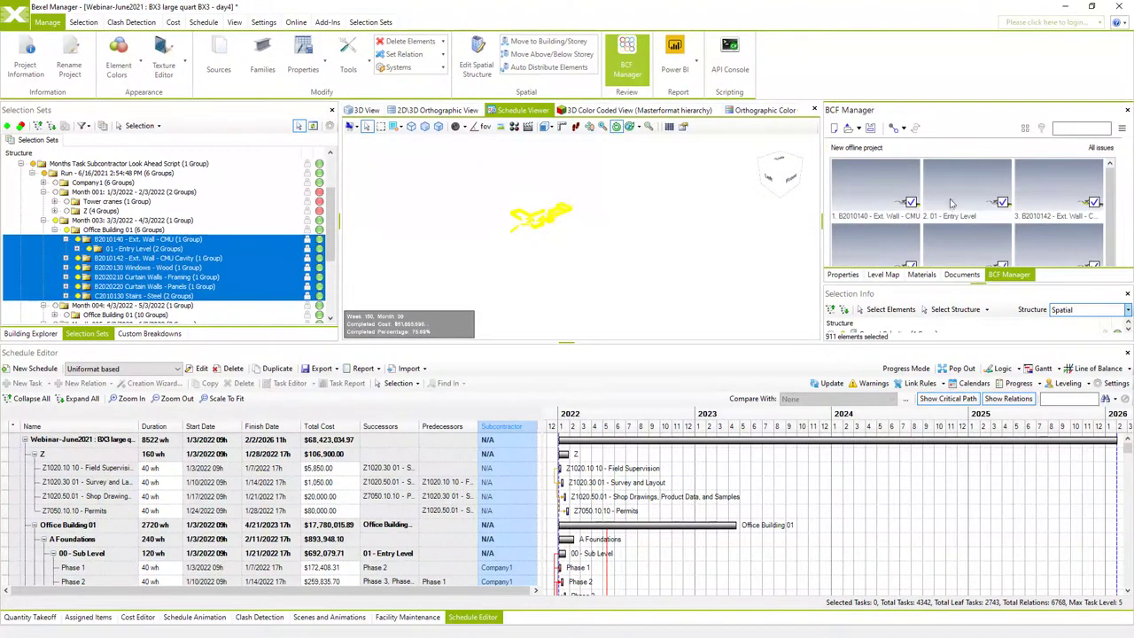
Show all model elements in the schedule viewer and switch from the BCF Manager back to the element properties.
right_click(459, 246)
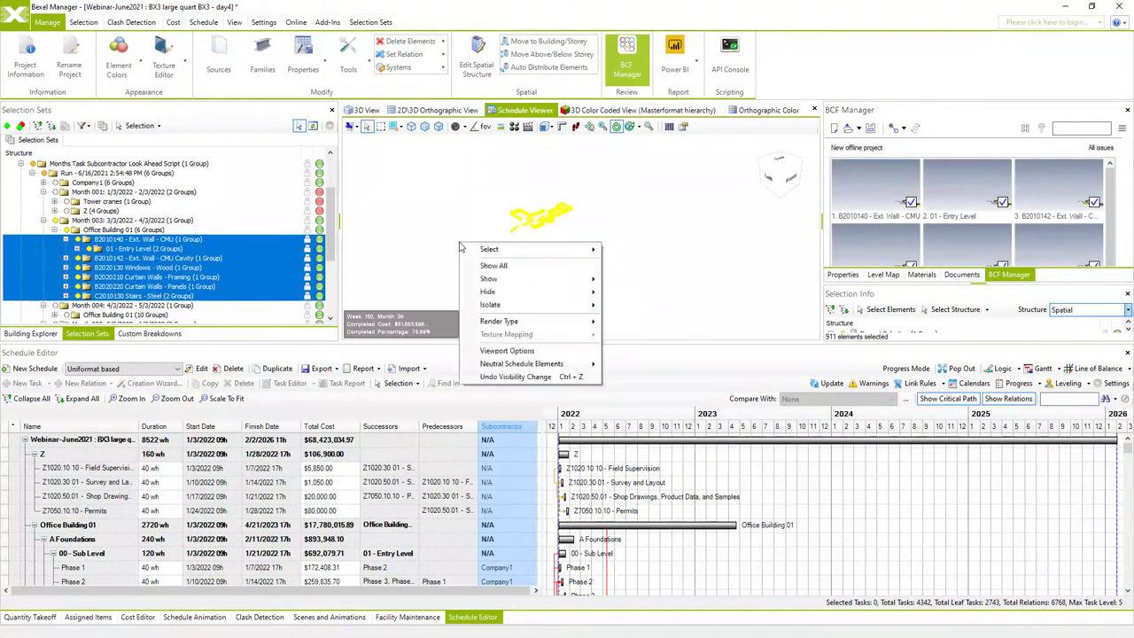
click(497, 267)
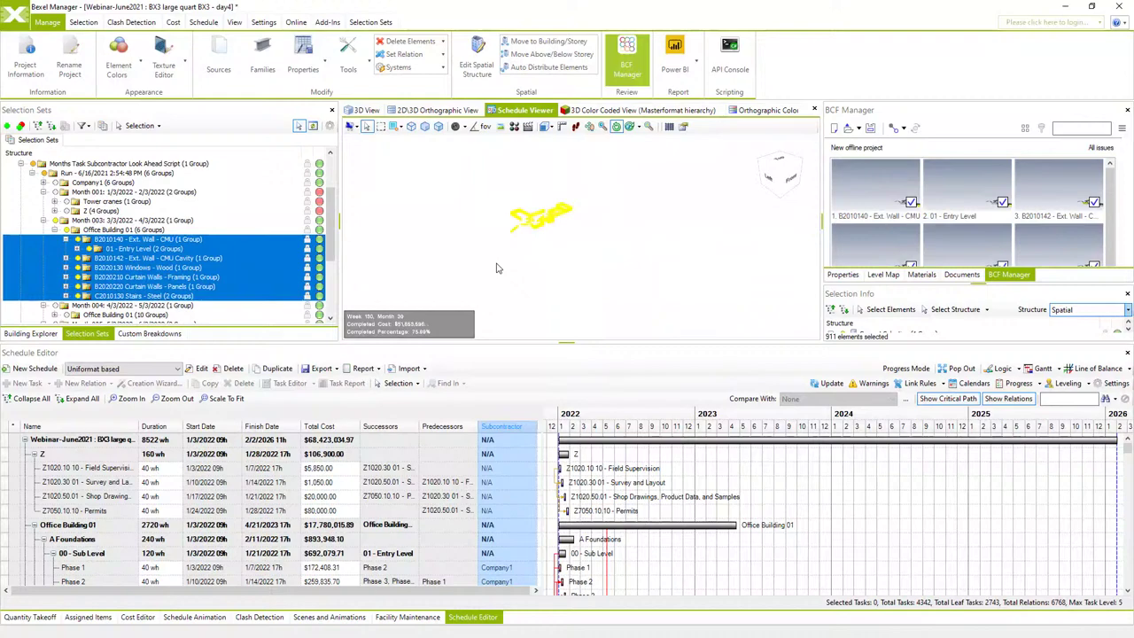
click(833, 279)
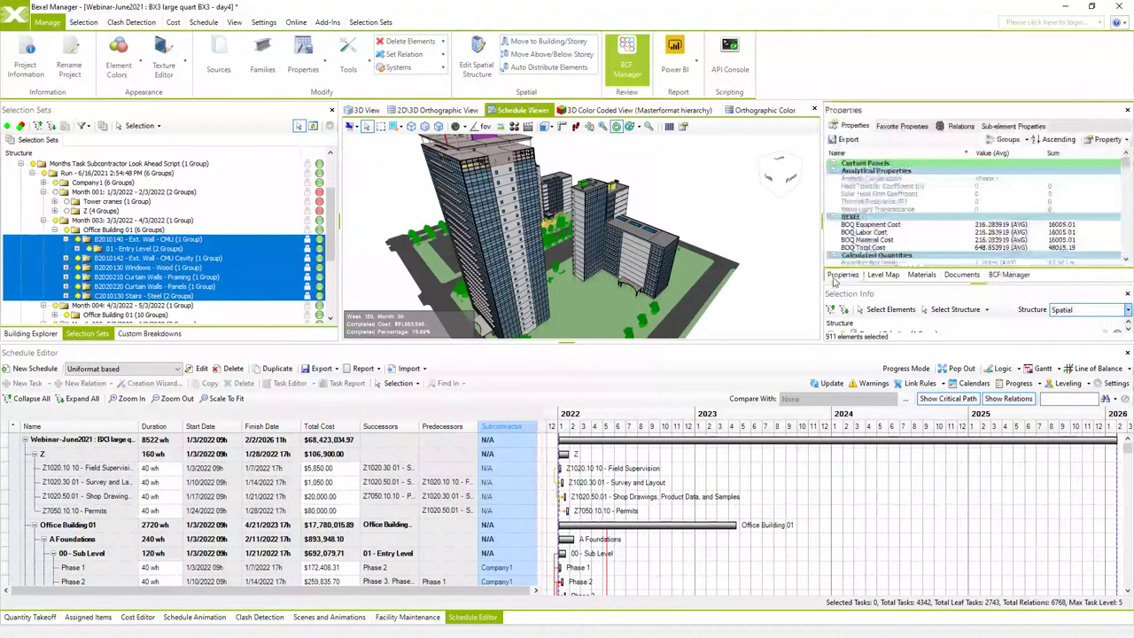
Load the local script 08 Interval Task and Activity Selection Sets Script in the API console, execute it, and close the console.
click(729, 49)
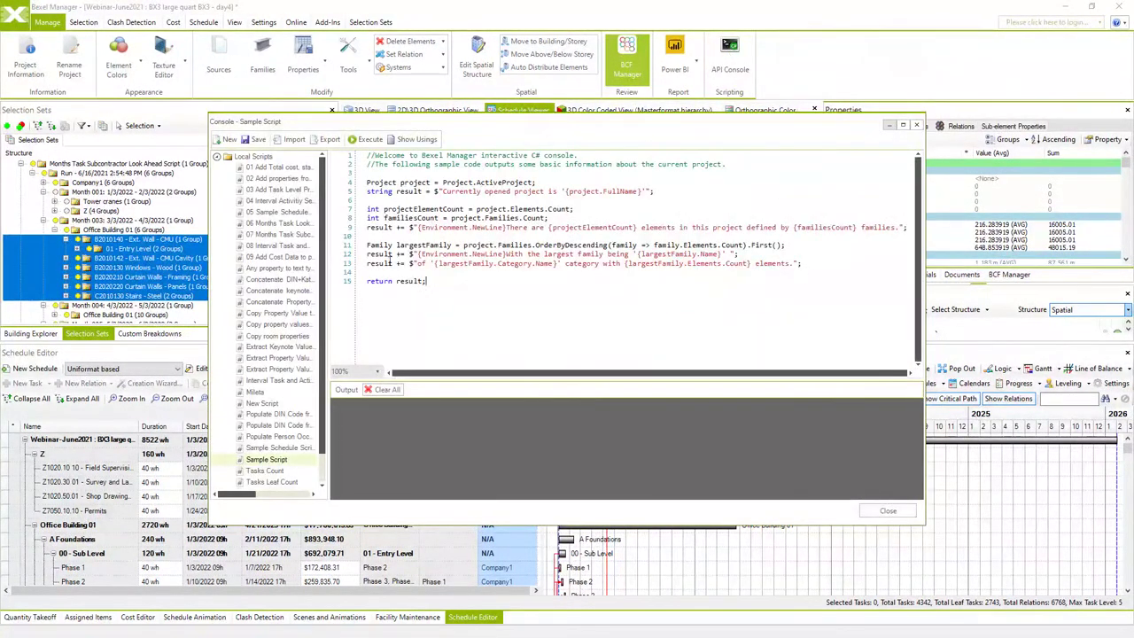
click(305, 223)
drag(325, 255, 355, 264)
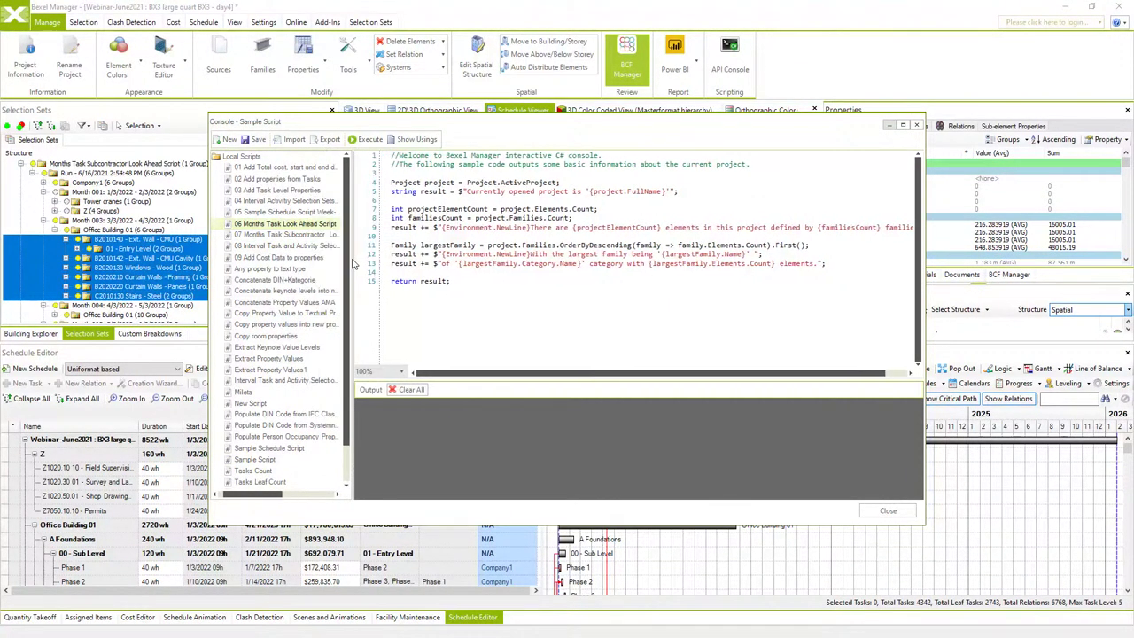
click(286, 247)
scroll(493, 273, up, 10)
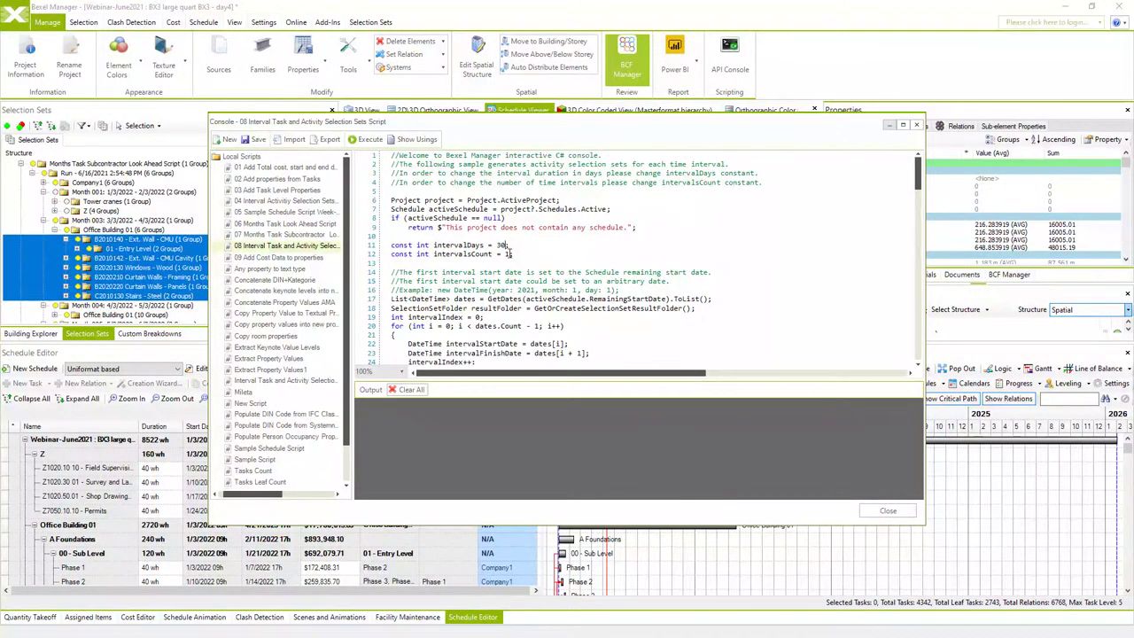
click(368, 140)
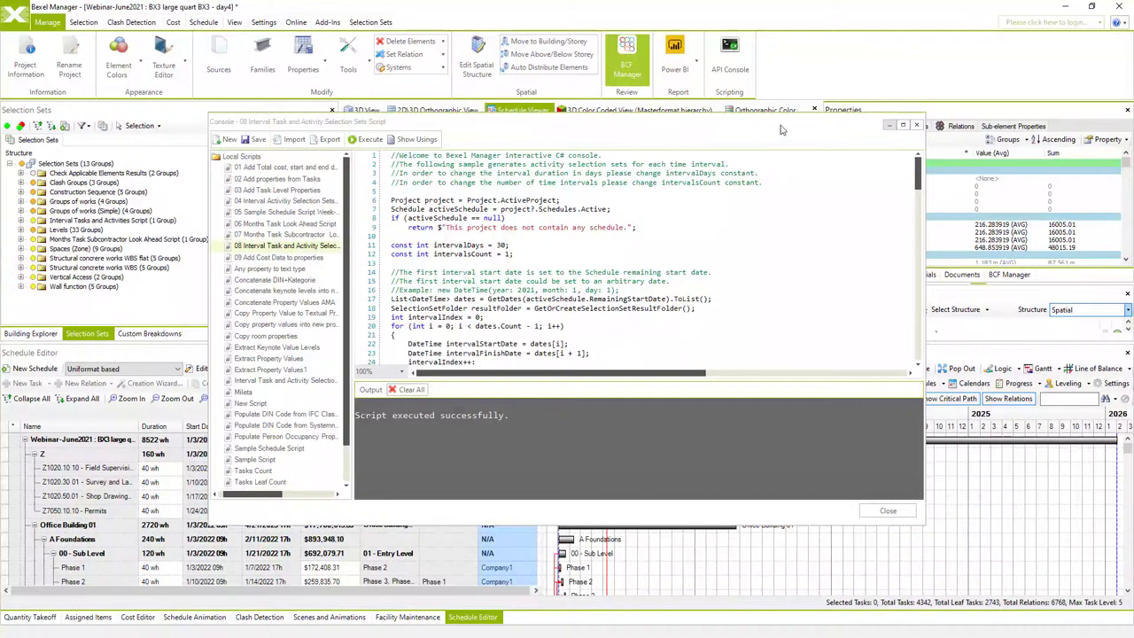
click(916, 125)
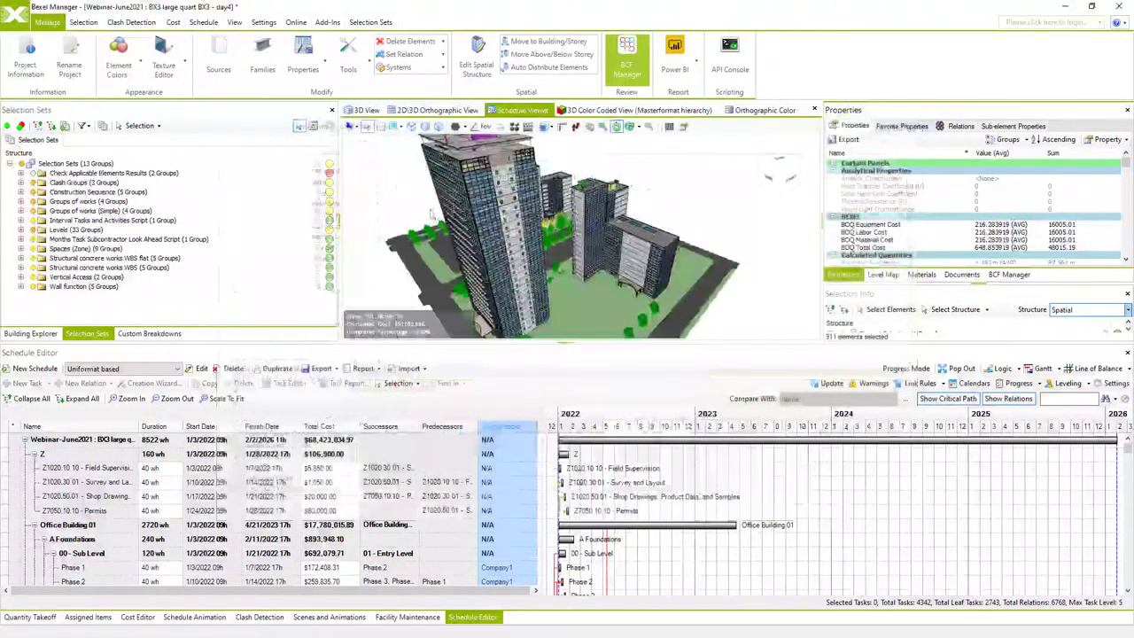
Expand the Interval Tasks and Activities Script run folder and its Period 001 group to examine the groups under Office Building 01.
click(23, 222)
click(21, 220)
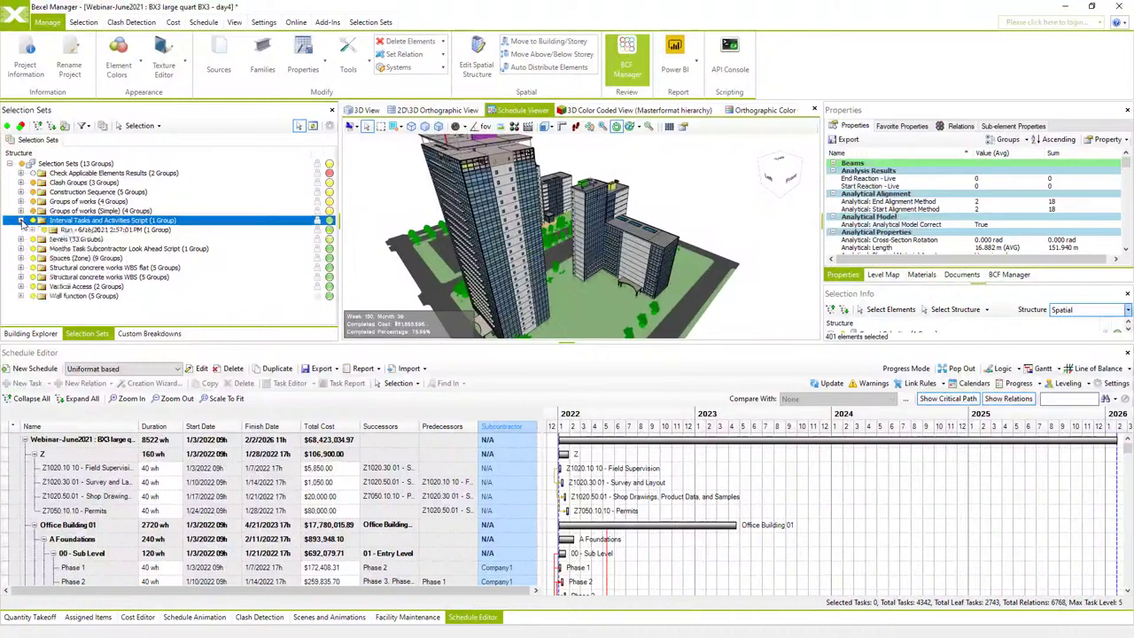
click(32, 230)
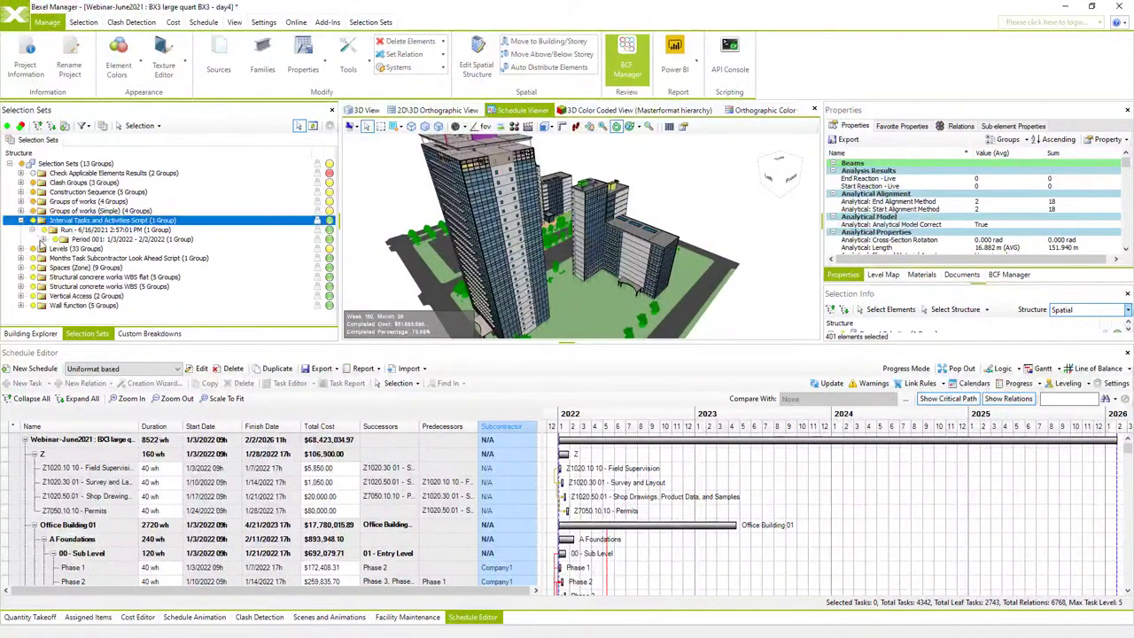
click(43, 239)
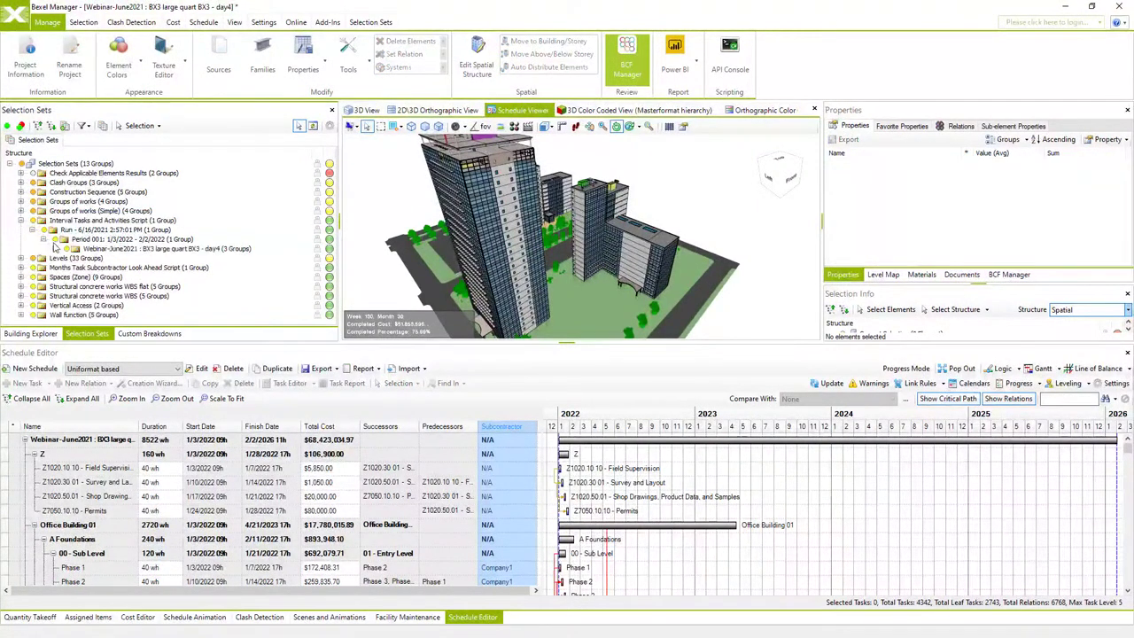
click(55, 250)
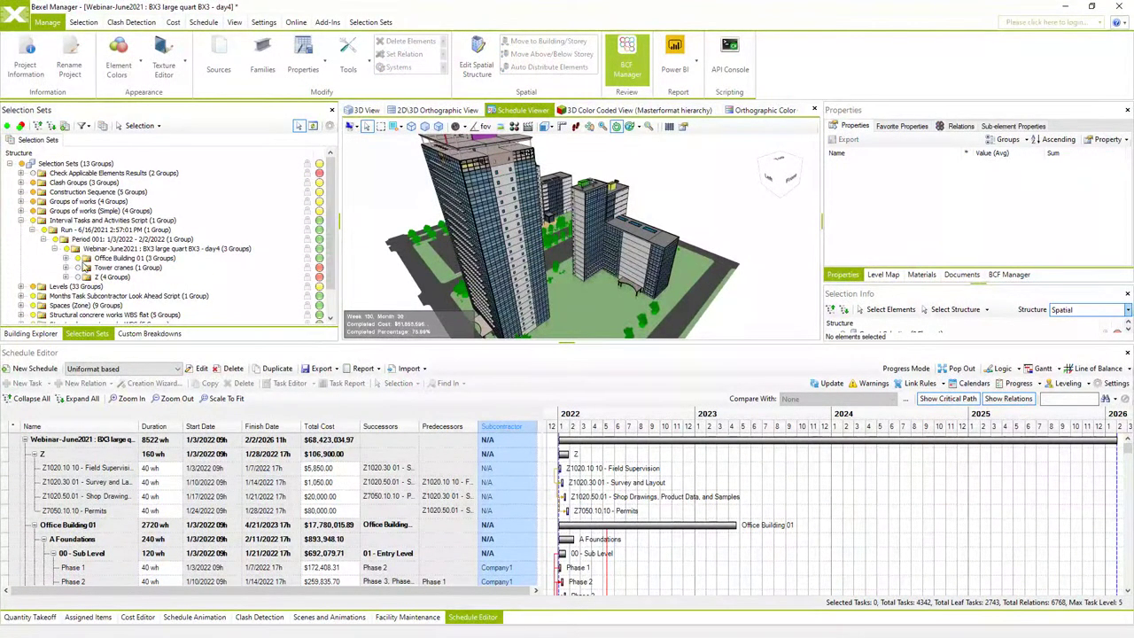
click(65, 258)
scroll(102, 273, down, 1)
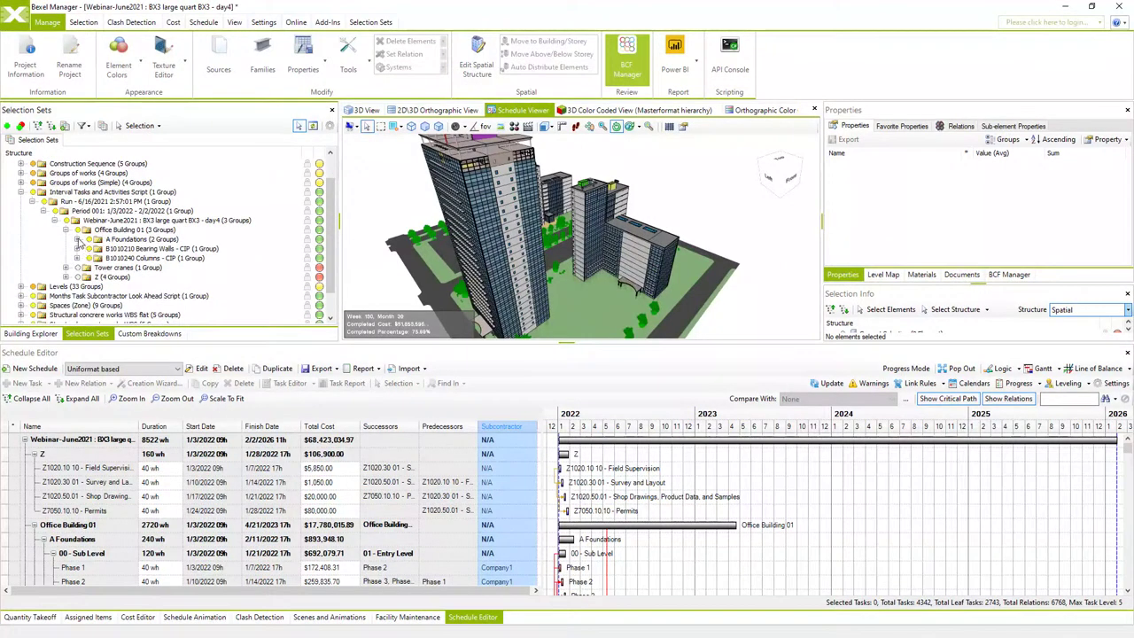
Expand A Foundations and 00 - Sub Level, and examine the activity selection sets of Phase 1 and Phase 2.
click(77, 240)
click(89, 249)
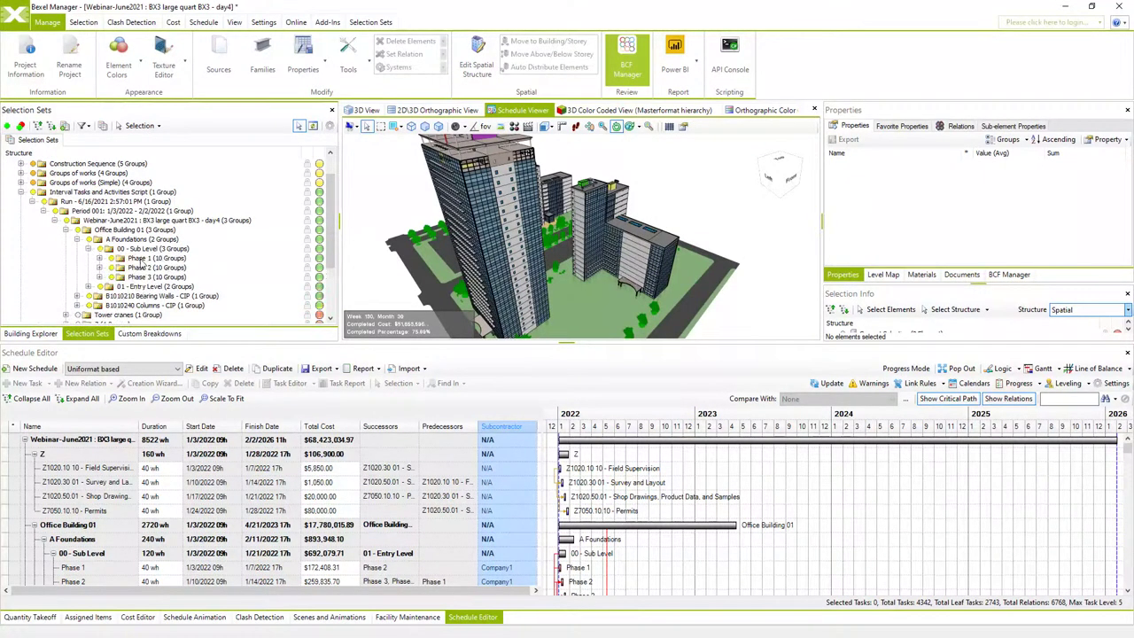
click(100, 257)
scroll(159, 277, down, 3)
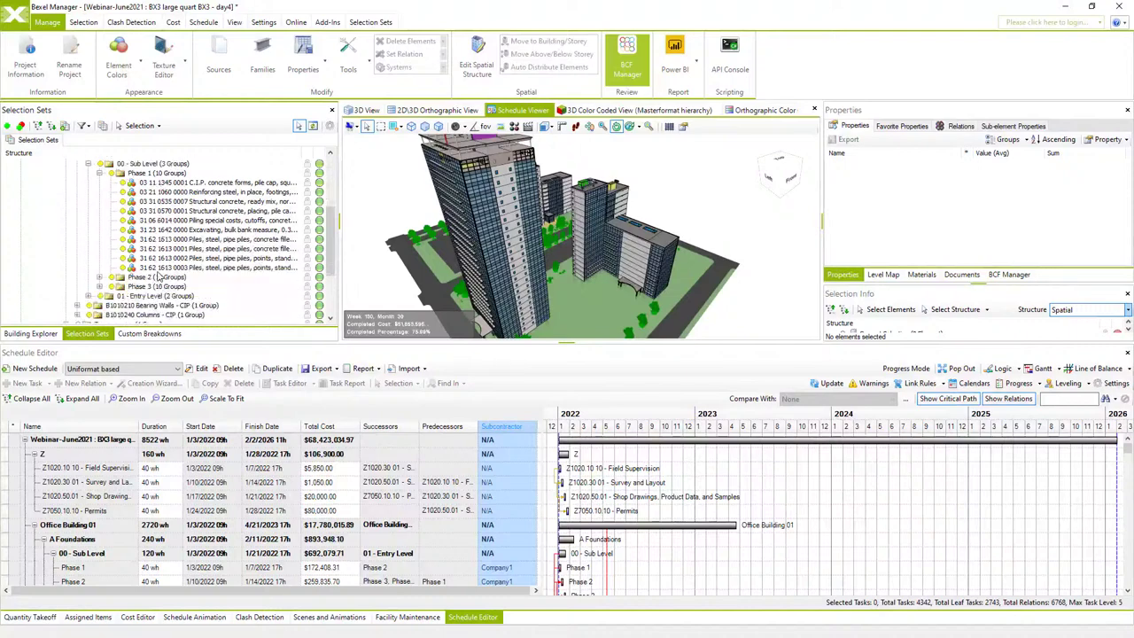
click(99, 277)
scroll(152, 251, down, 3)
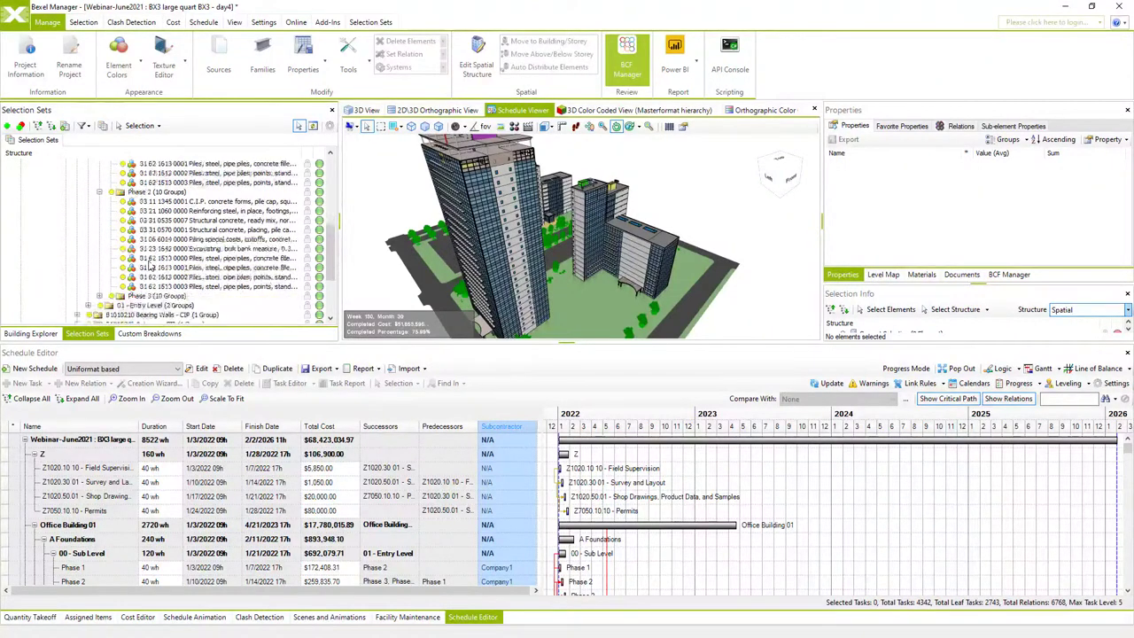
scroll(152, 251, up, 3)
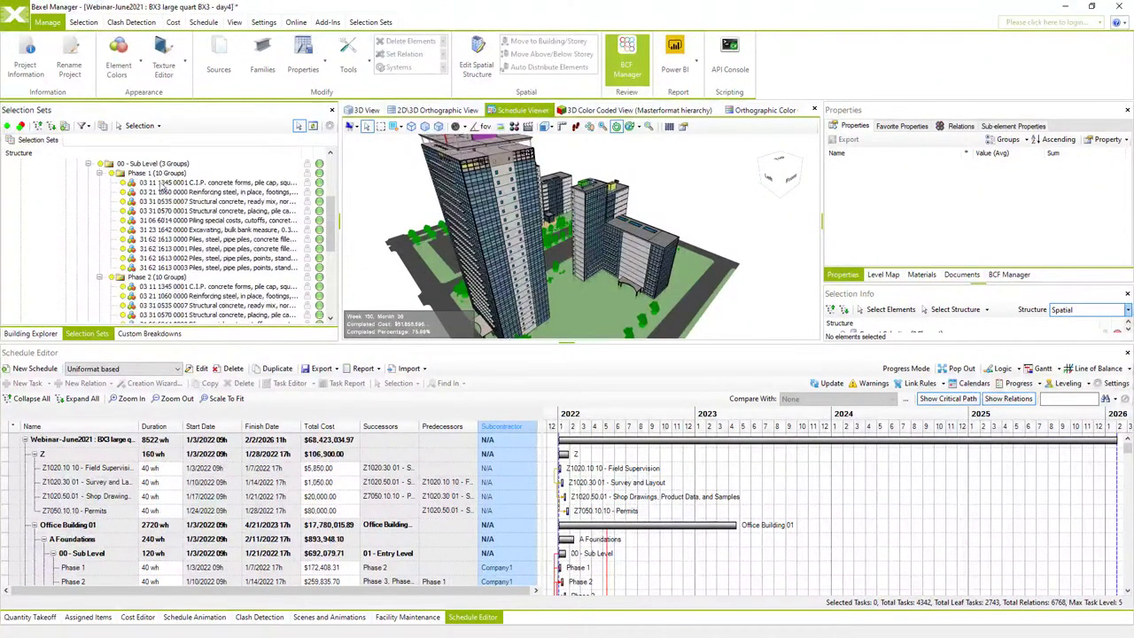
Select all Phase 1 activity selection sets of 00 - Sub Level and isolate their elements in the schedule viewer.
click(159, 183)
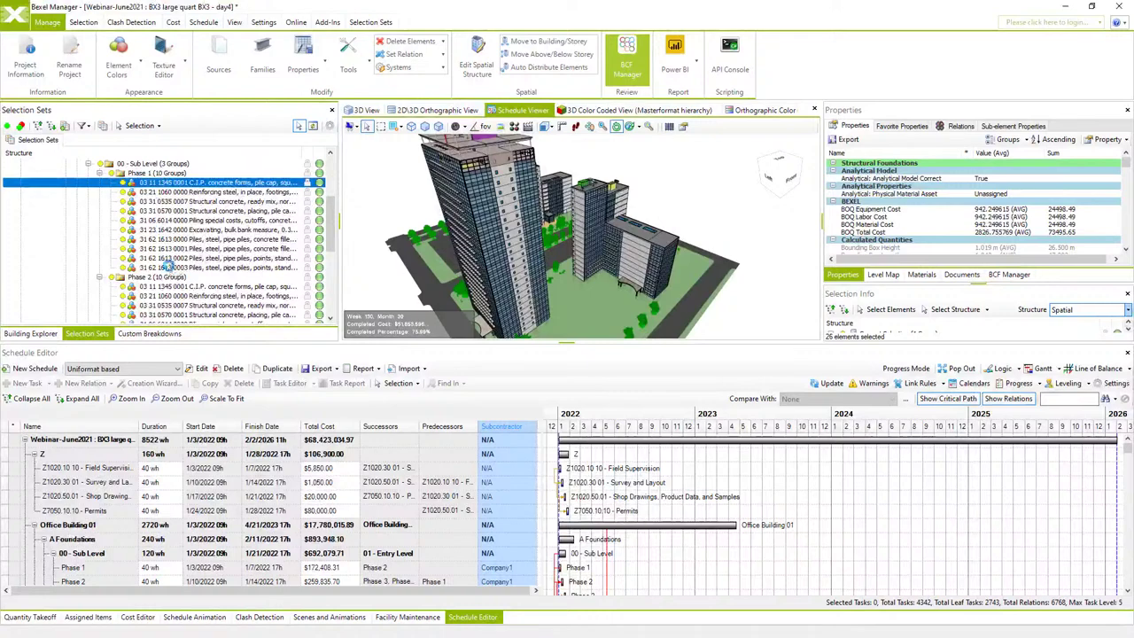
shift+click(167, 266)
right_click(355, 226)
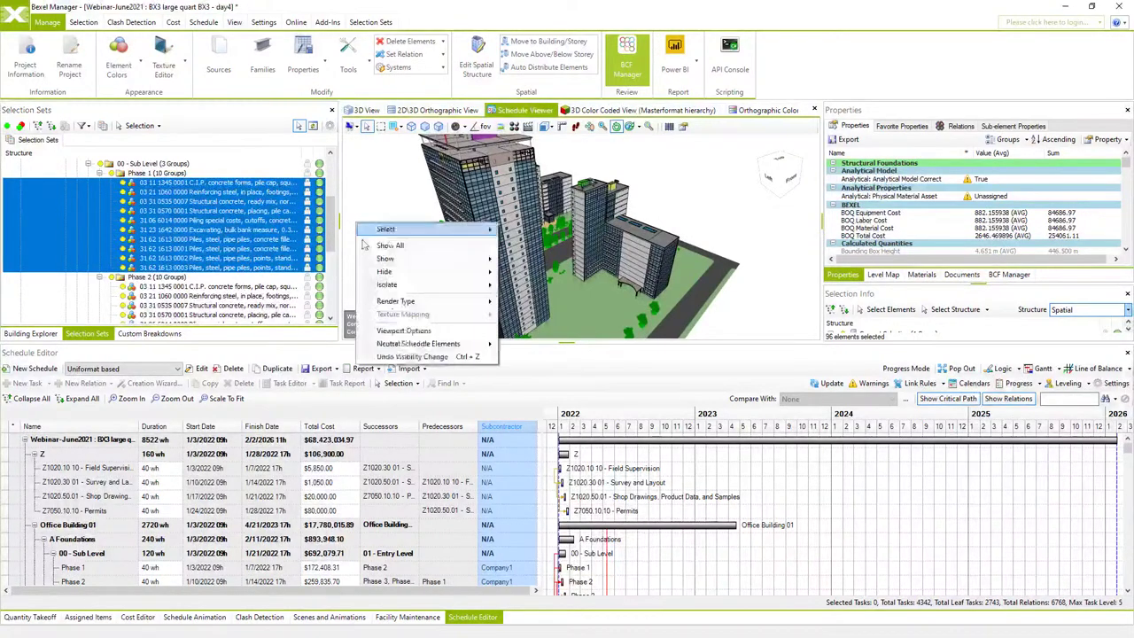
mouse_move(407, 285)
click(542, 286)
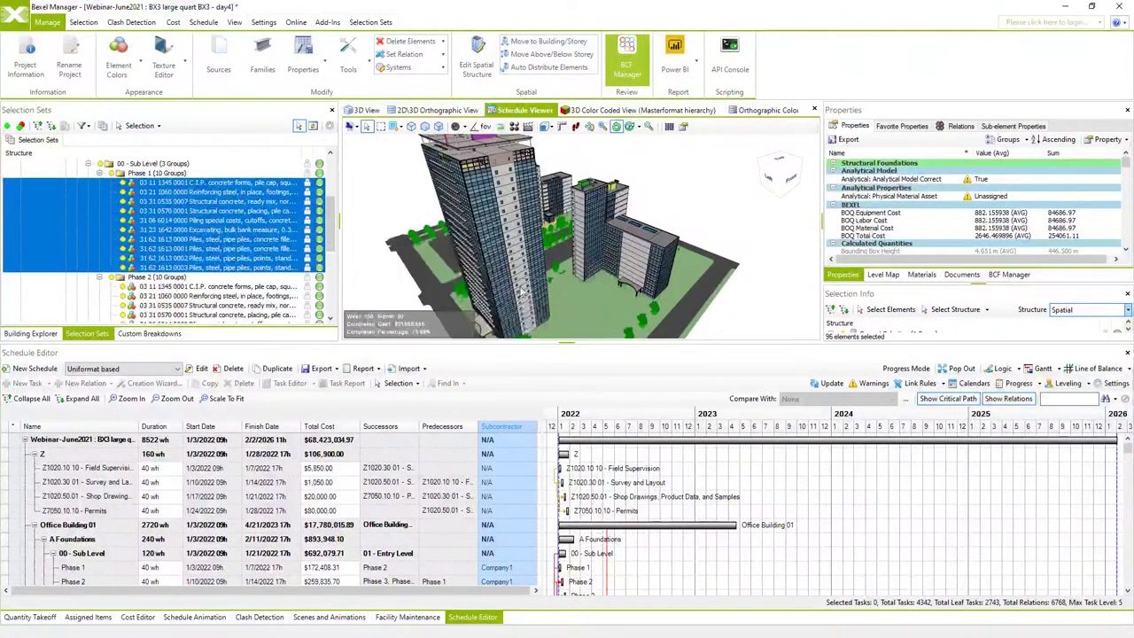
click(543, 264)
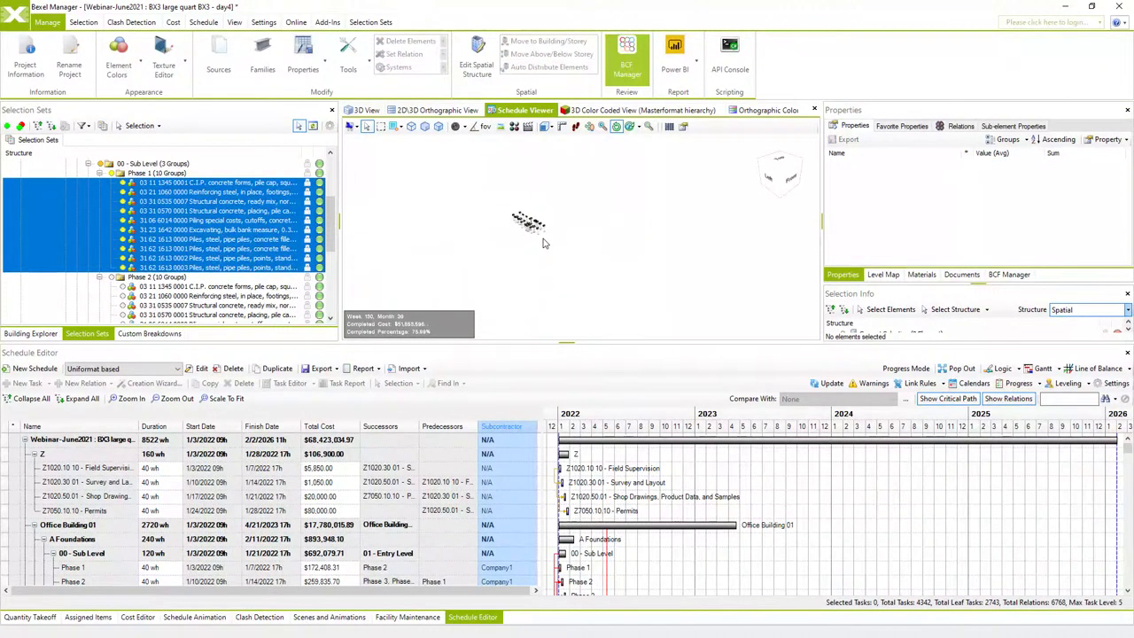
middle_drag(544, 243, 535, 243)
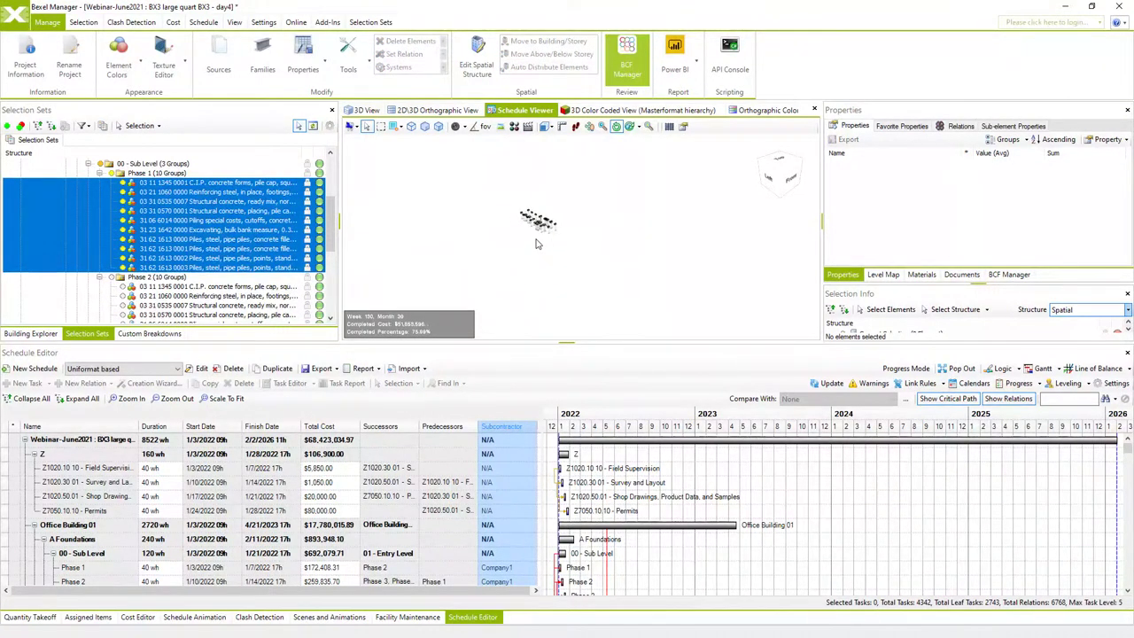
Make all building elements visible again in the schedule viewer.
right_click(536, 243)
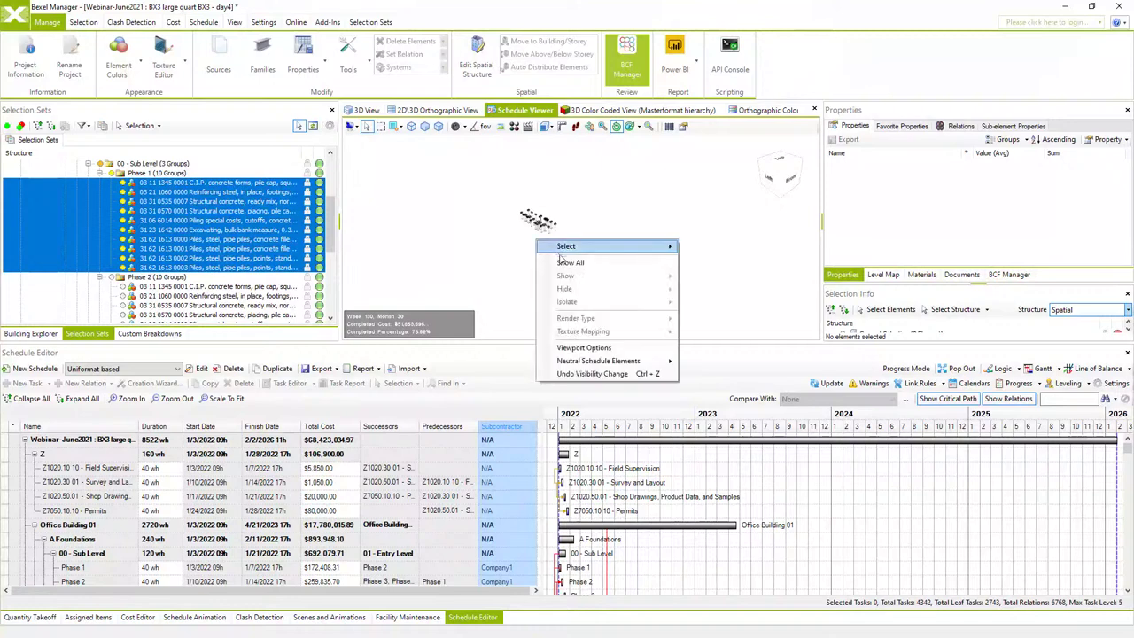
click(570, 264)
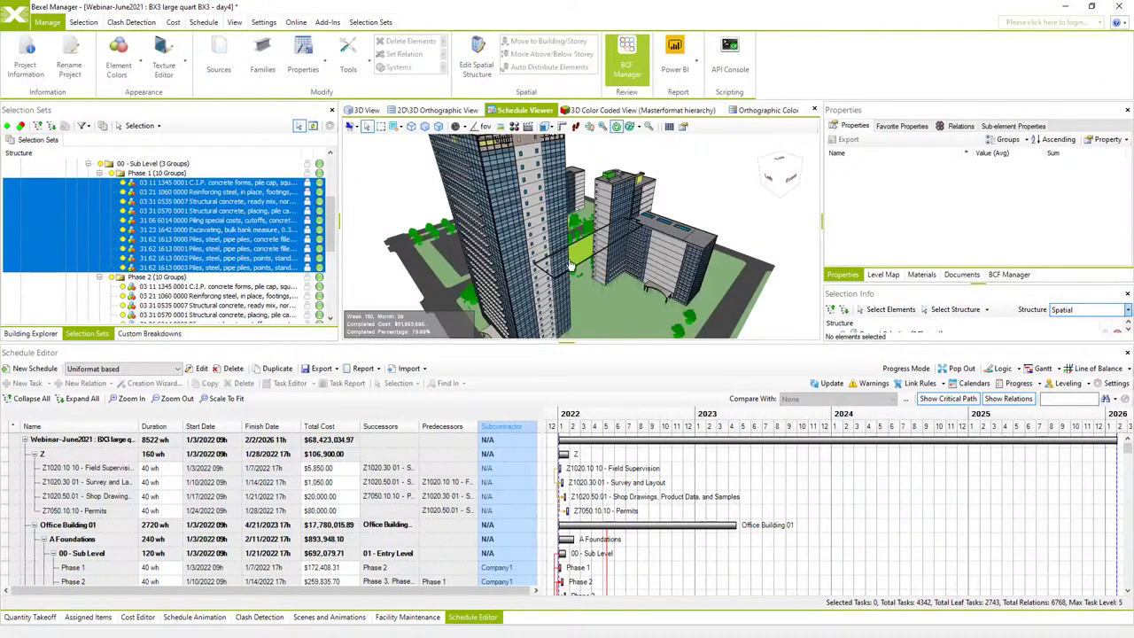
scroll(570, 263, down, 2)
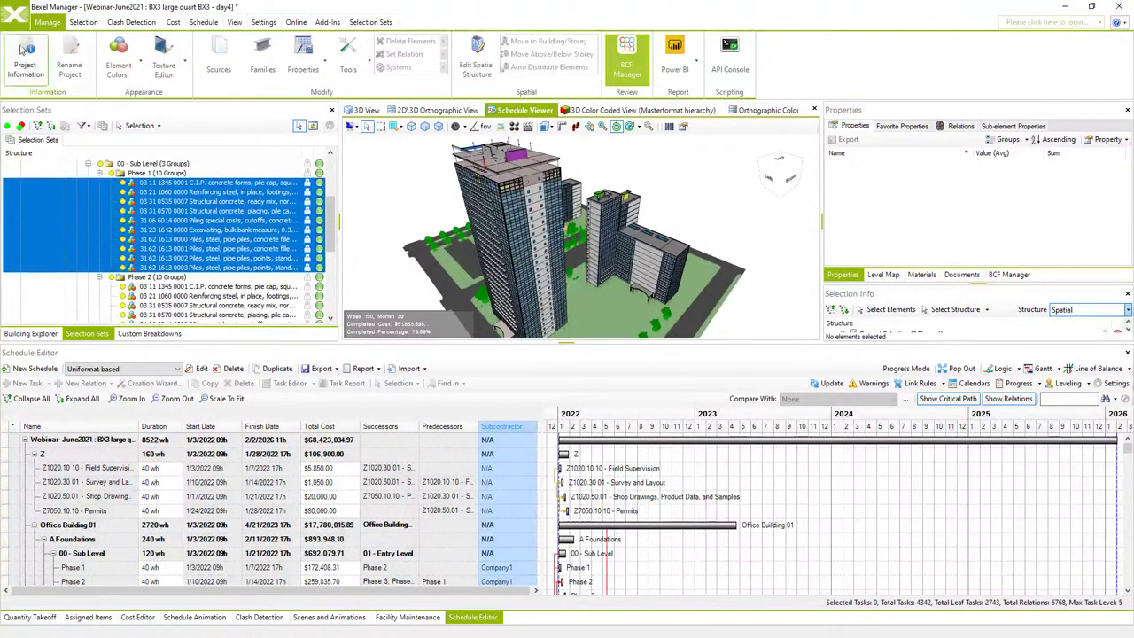
Save the day4 project and close it.
click(11, 15)
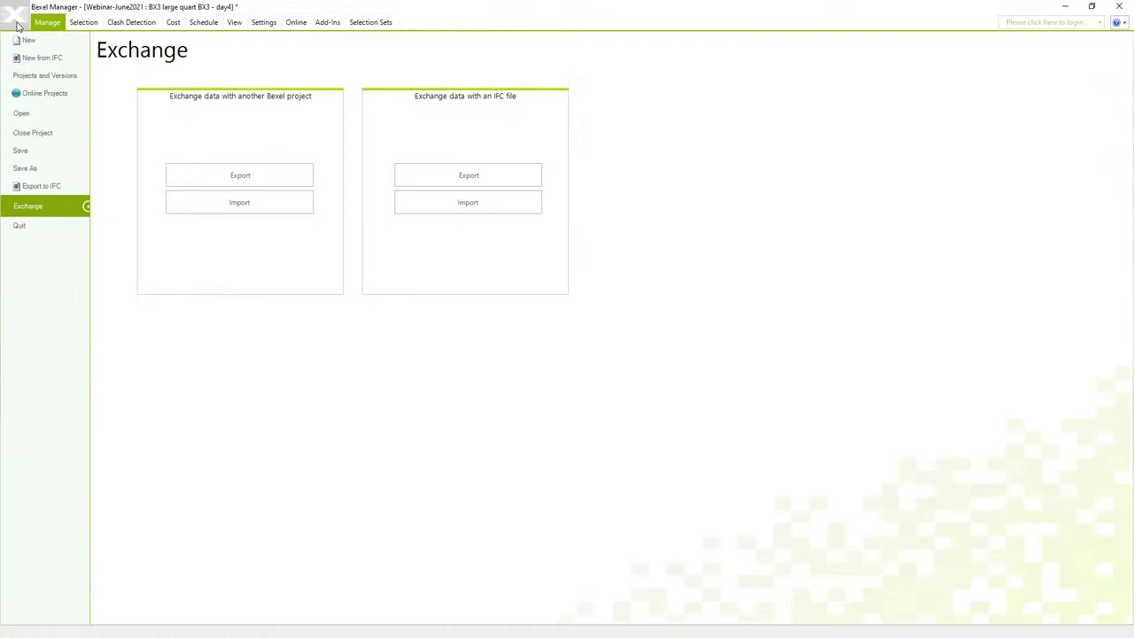
click(27, 150)
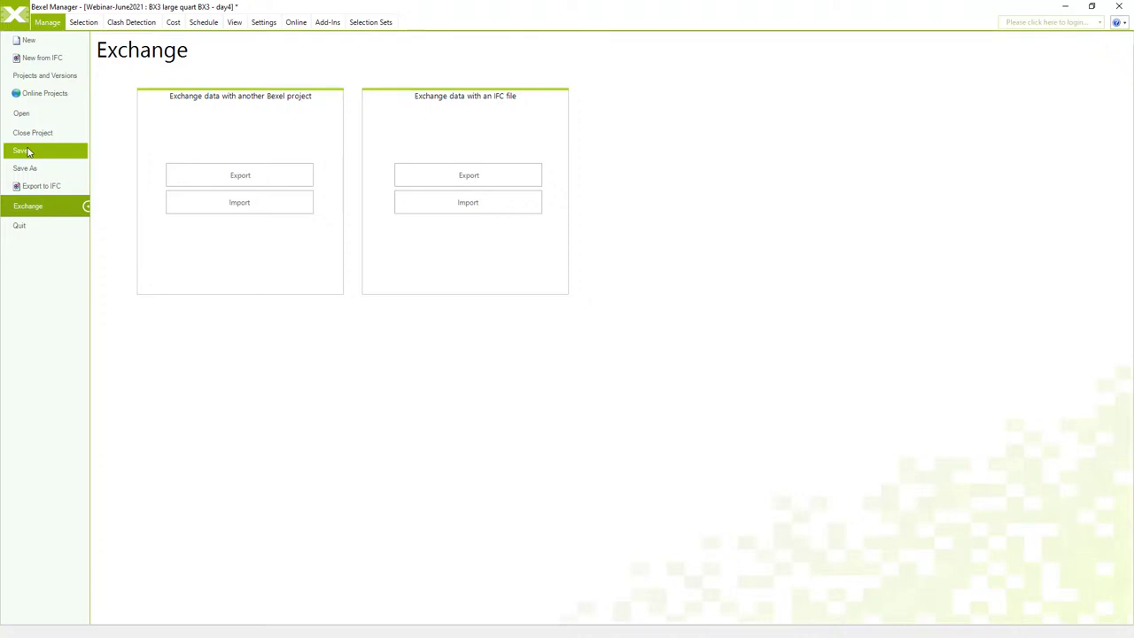
click(28, 151)
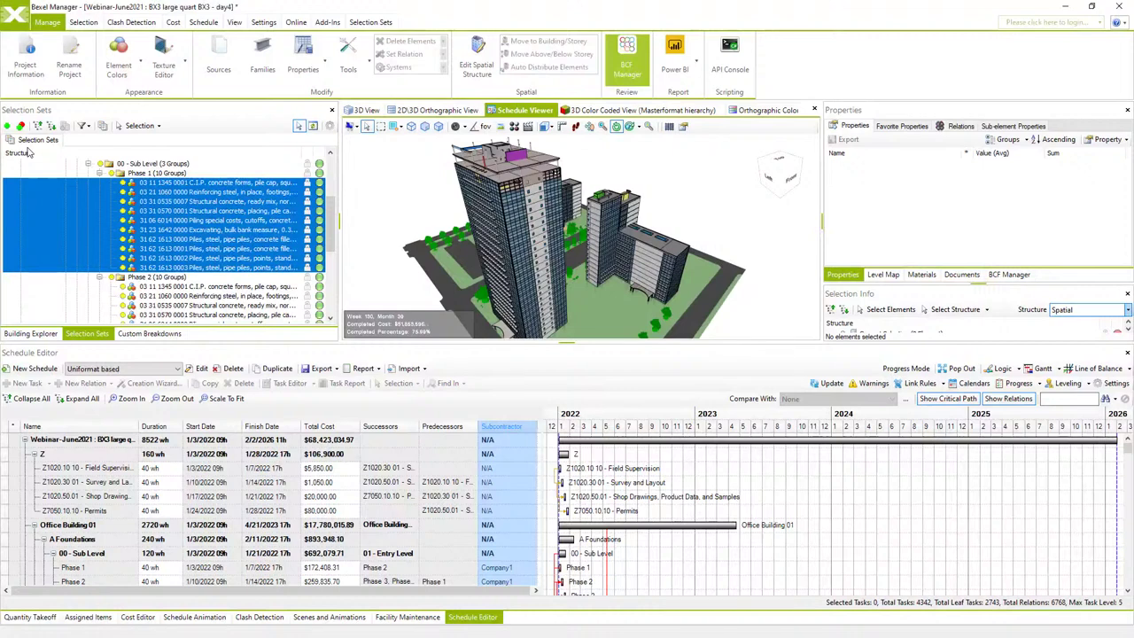
click(16, 26)
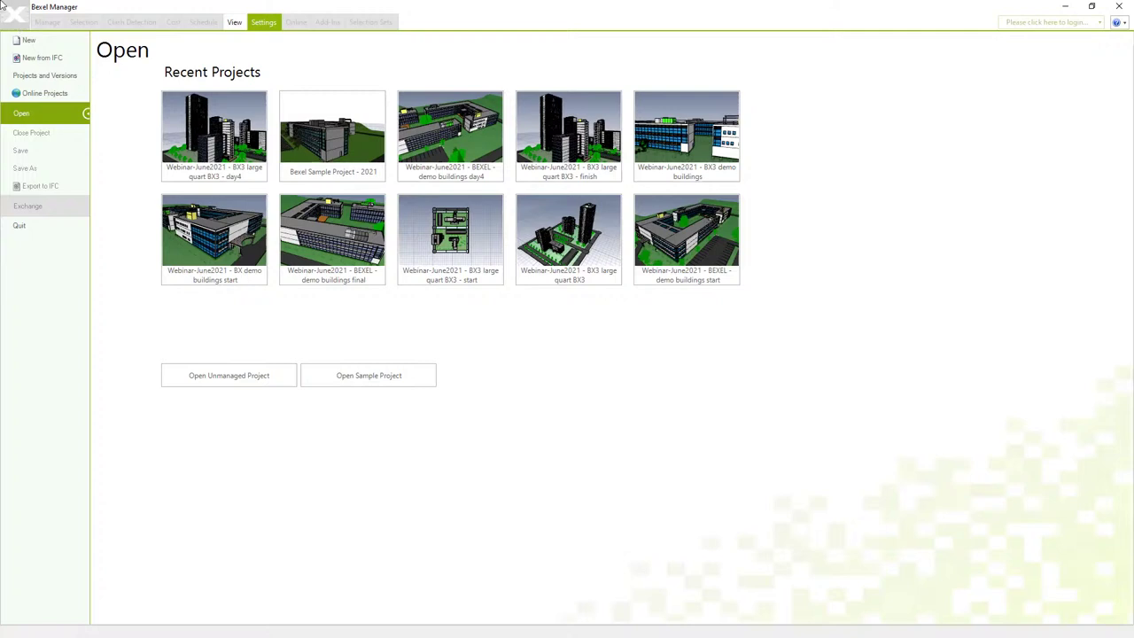
Start an update with open of the Webinar-June2021 version BX3 large quart BX3 - day4, naming it "BX3 large quart BX3 - day4 changed design".
click(42, 76)
scroll(312, 274, down, 7)
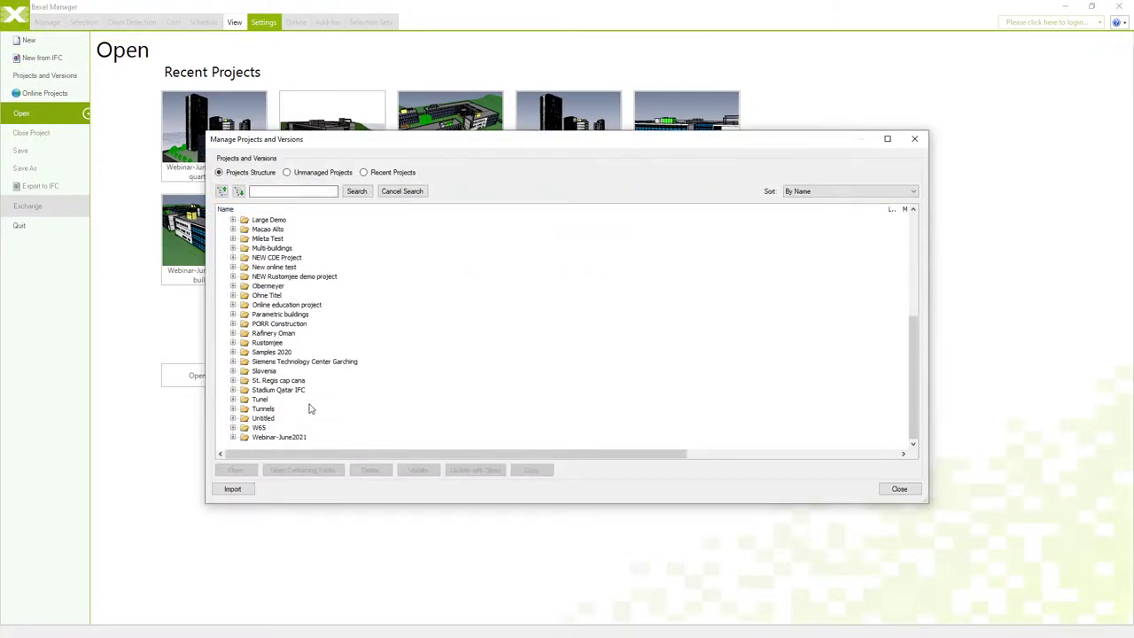
click(232, 438)
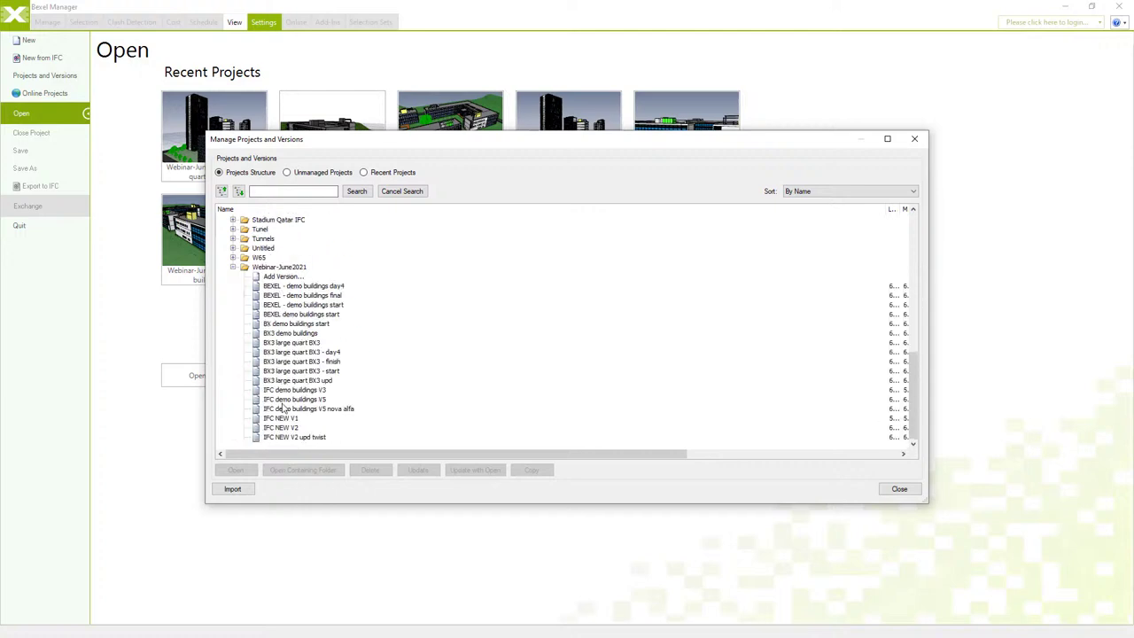
click(331, 353)
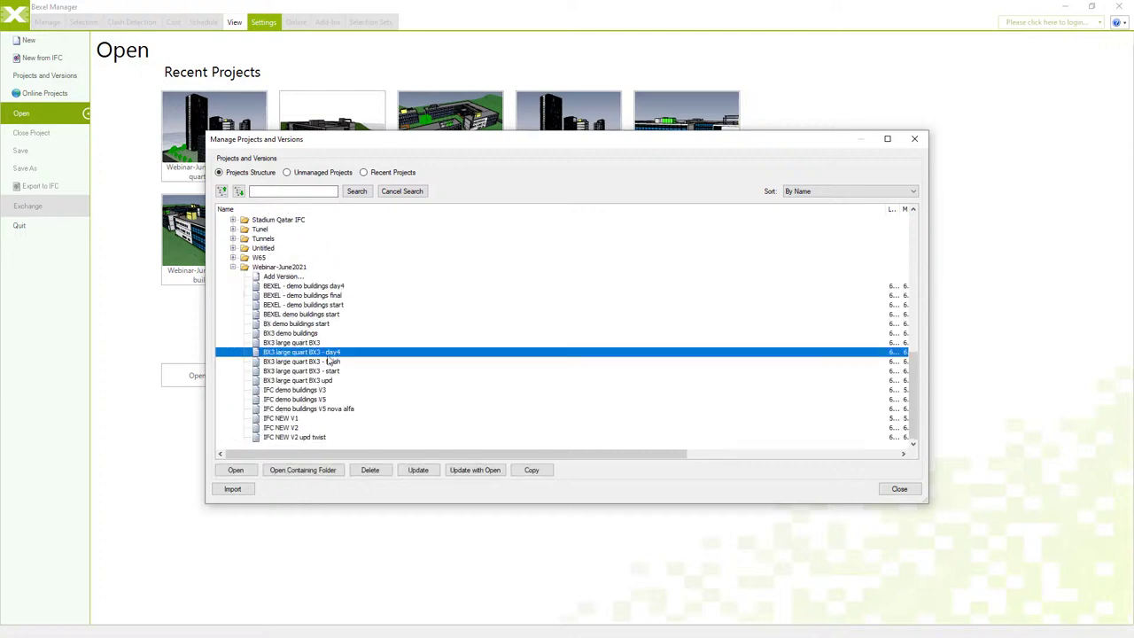
click(470, 472)
click(510, 317)
click(509, 320)
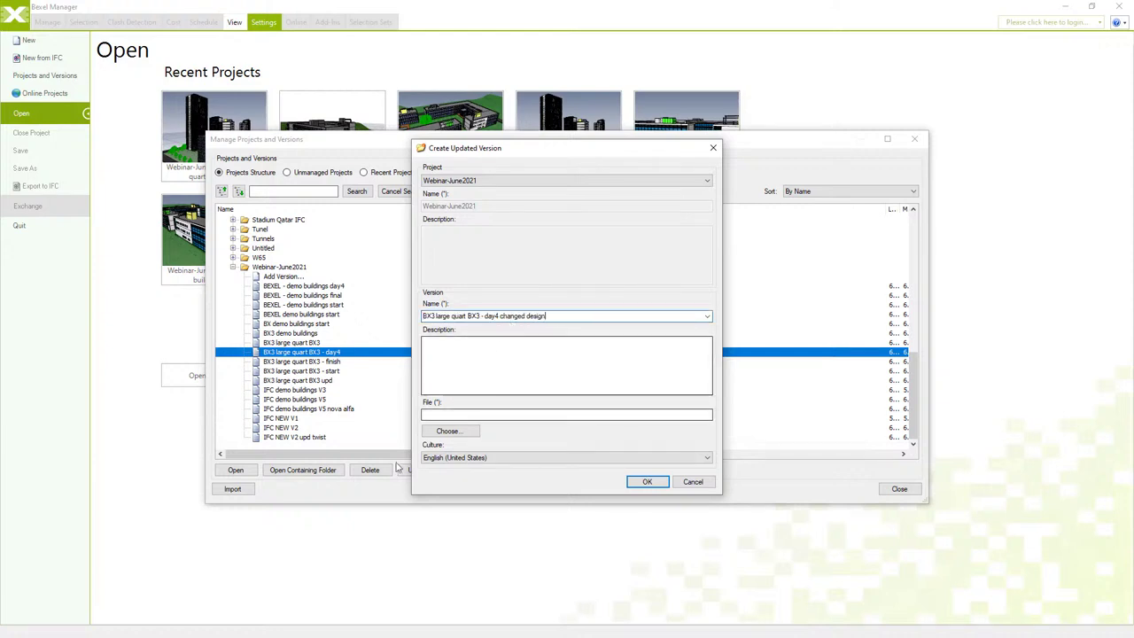
Choose the AR, ME and ST Demo_Office_Tower_Twist_2021 BX3 files as source files and create the updated version.
click(452, 431)
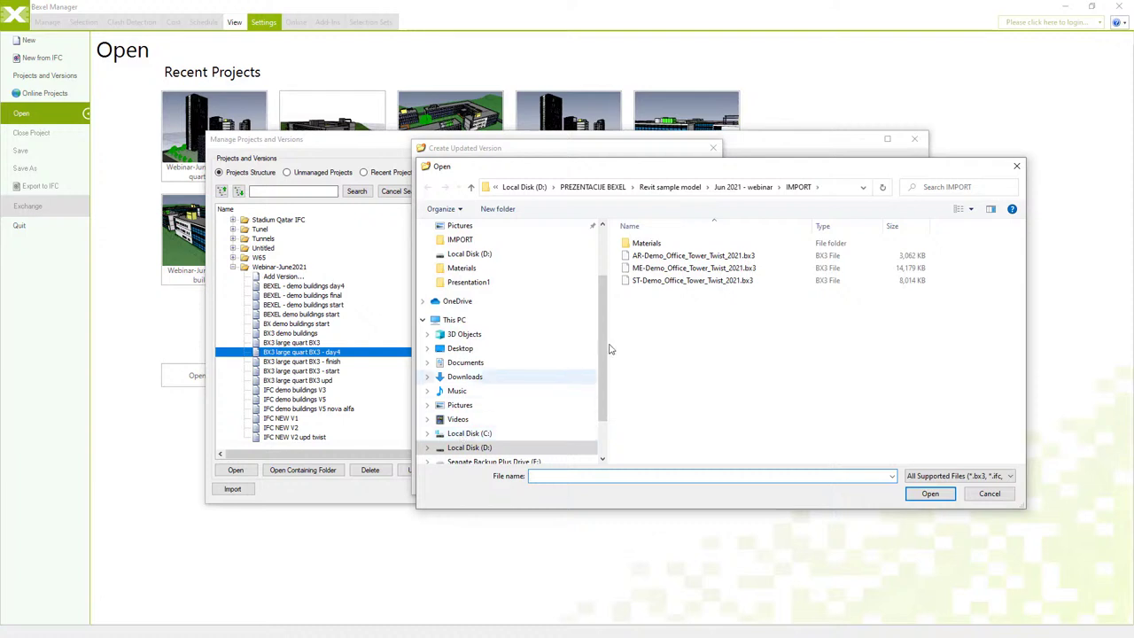
click(674, 256)
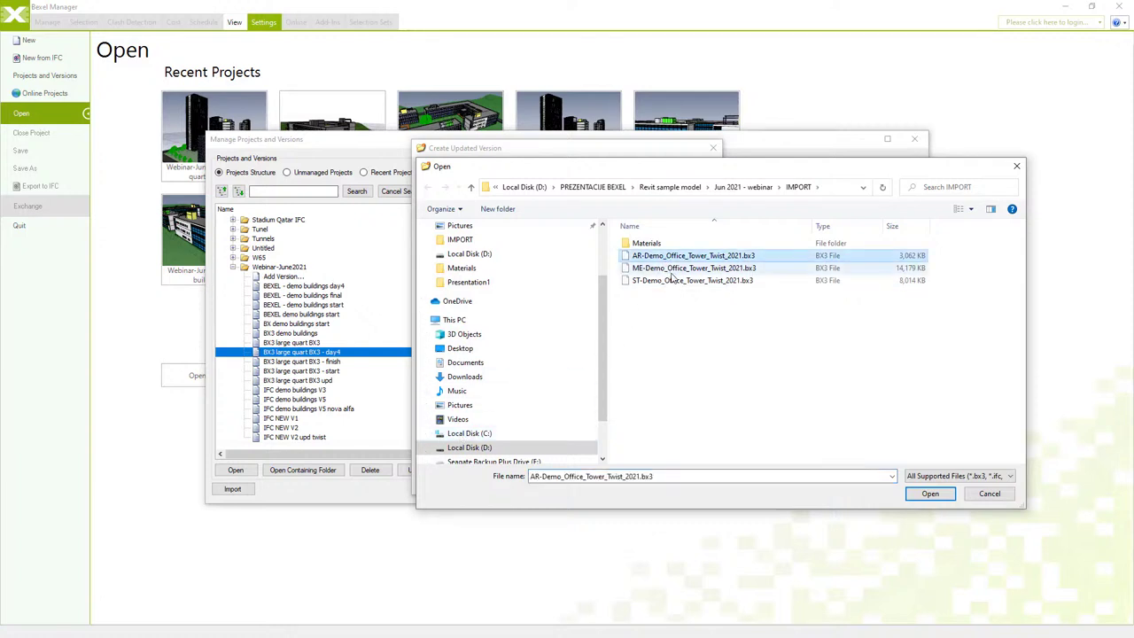
shift+click(681, 281)
click(930, 493)
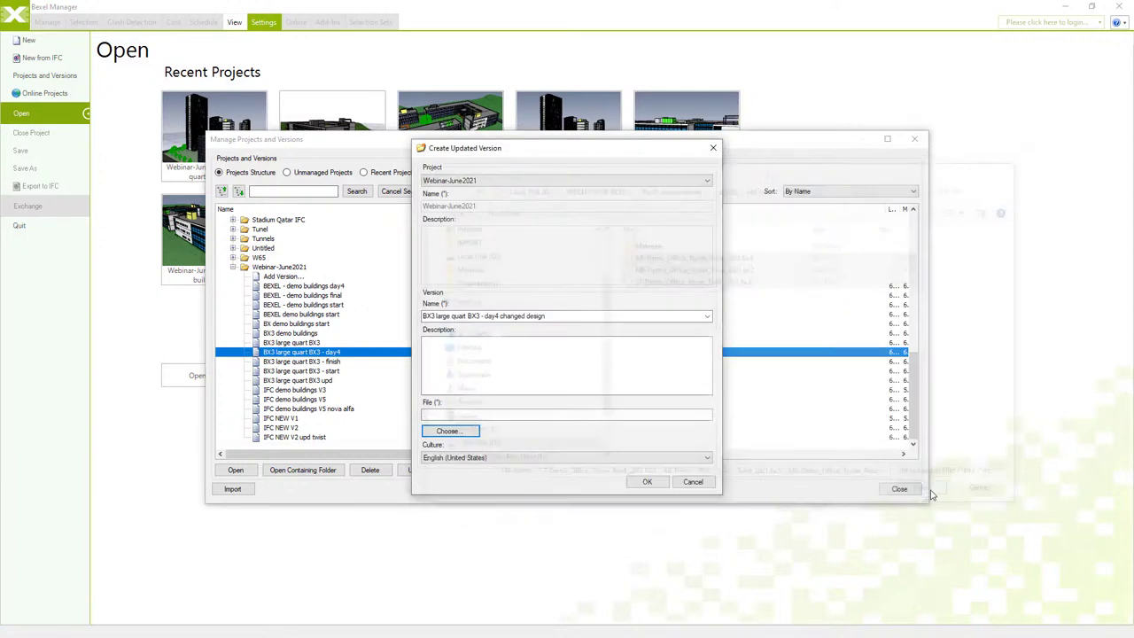
click(648, 481)
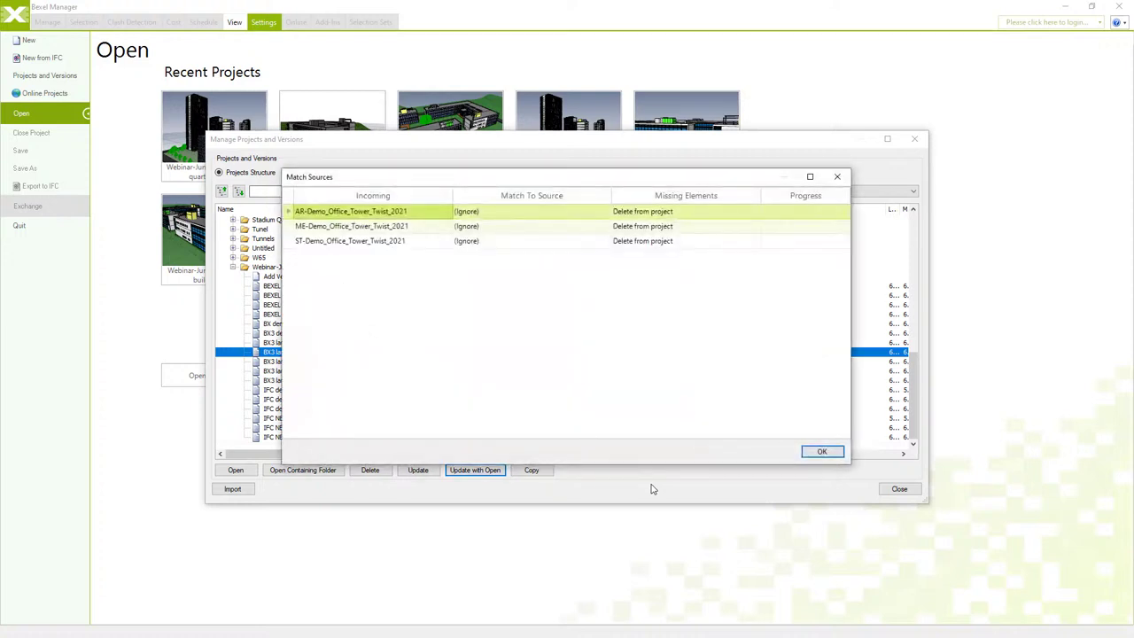
Match the incoming AR tower file to SN_AR-Demo_Office_Tower 03_2019 and the ME tower file to SN_ME-Demo_Office_Tower 03_2019.
click(608, 215)
click(605, 211)
scroll(599, 234, down, 2)
scroll(598, 239, down, 2)
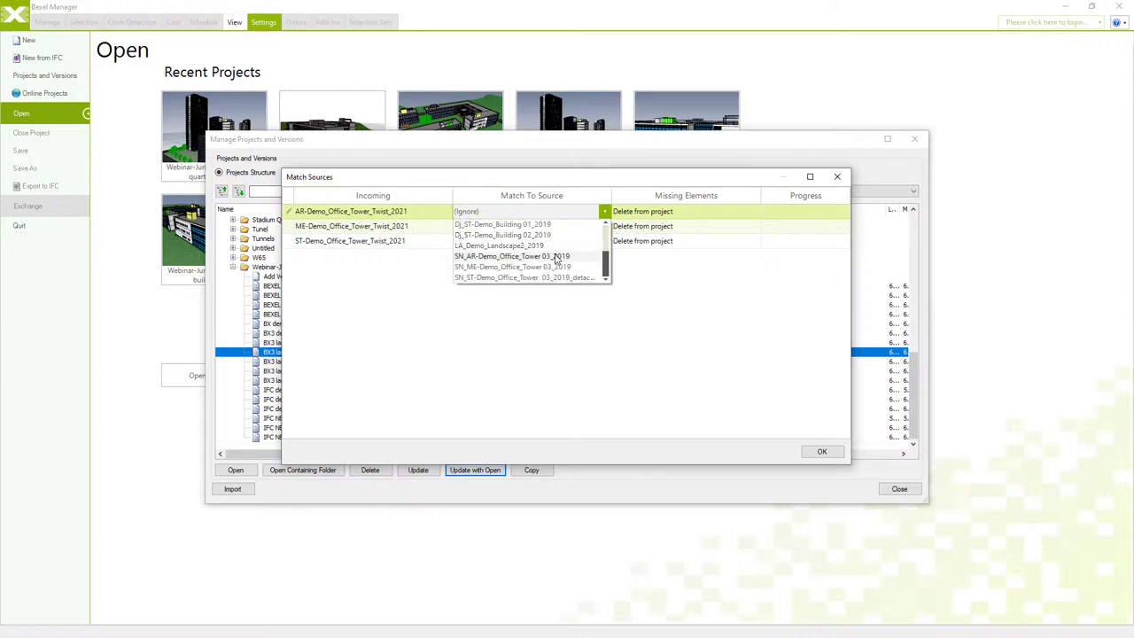
click(558, 256)
click(606, 228)
click(604, 226)
scroll(567, 266, down, 4)
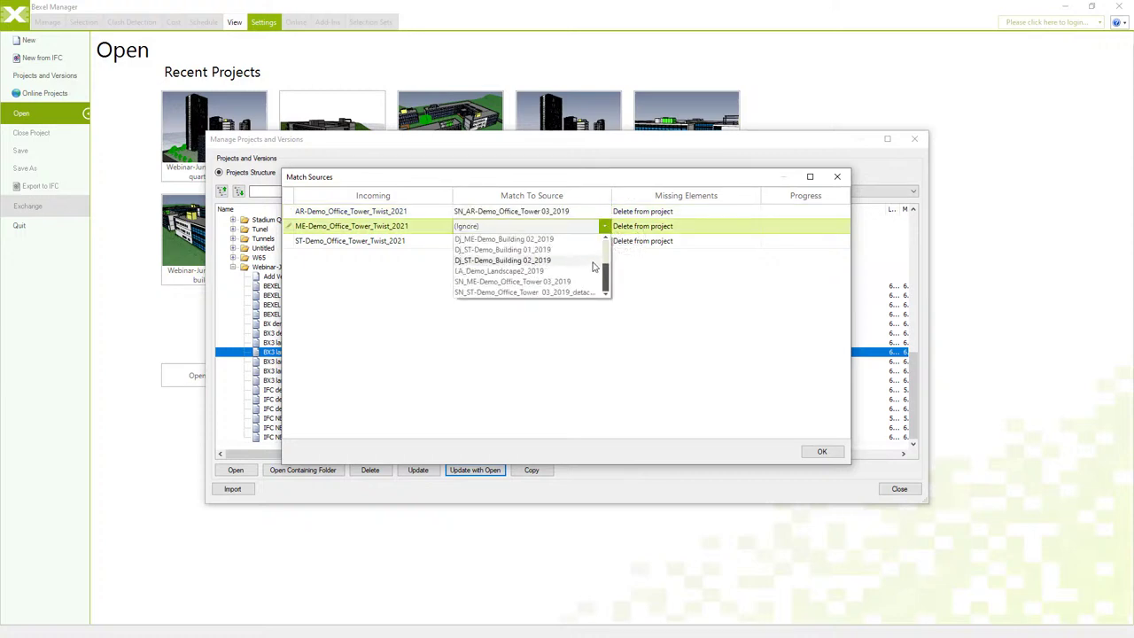
click(549, 282)
Match the incoming ST-Demo_Office_Tower_Twist_2021 file to the source SN_ST-Demo_Office_Tower 03_2019_detached.
click(604, 245)
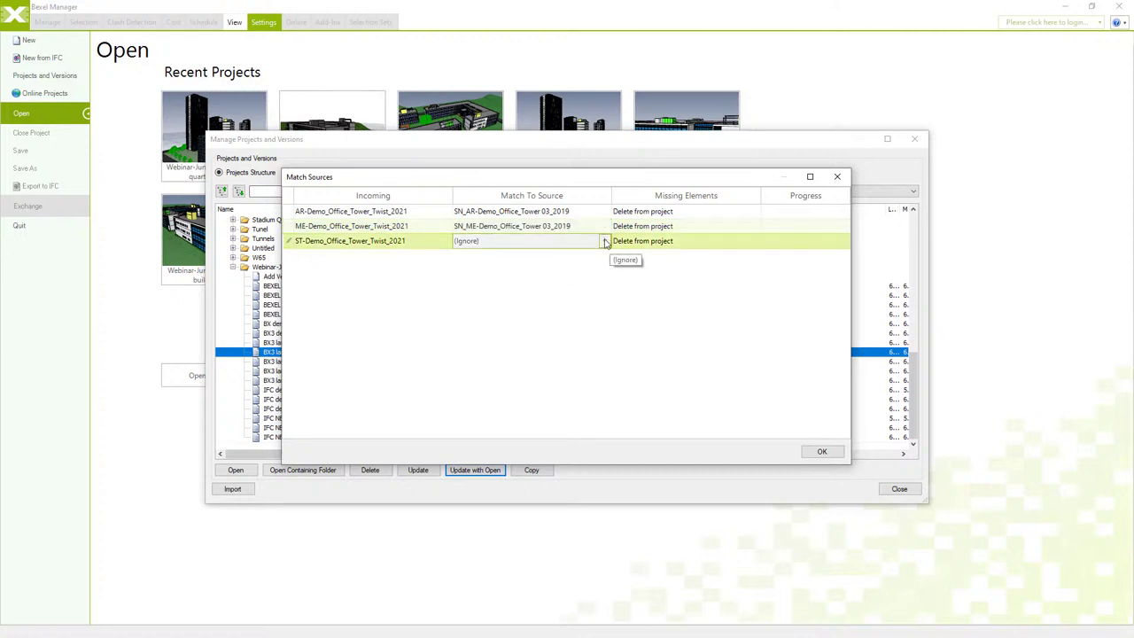
click(604, 245)
scroll(580, 292, down, 5)
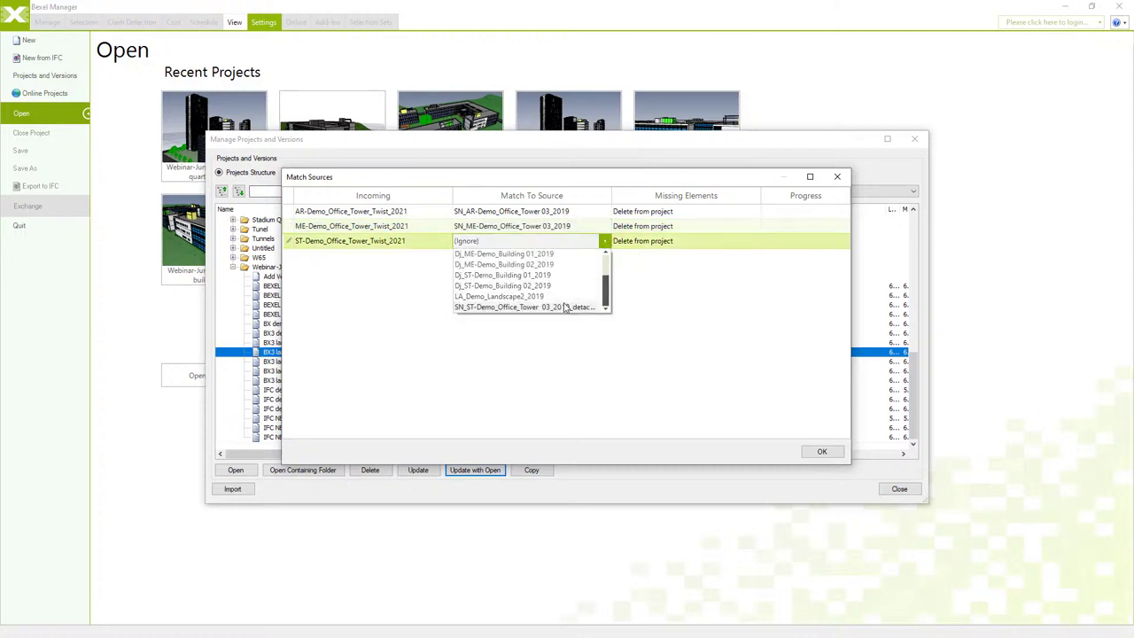
click(565, 307)
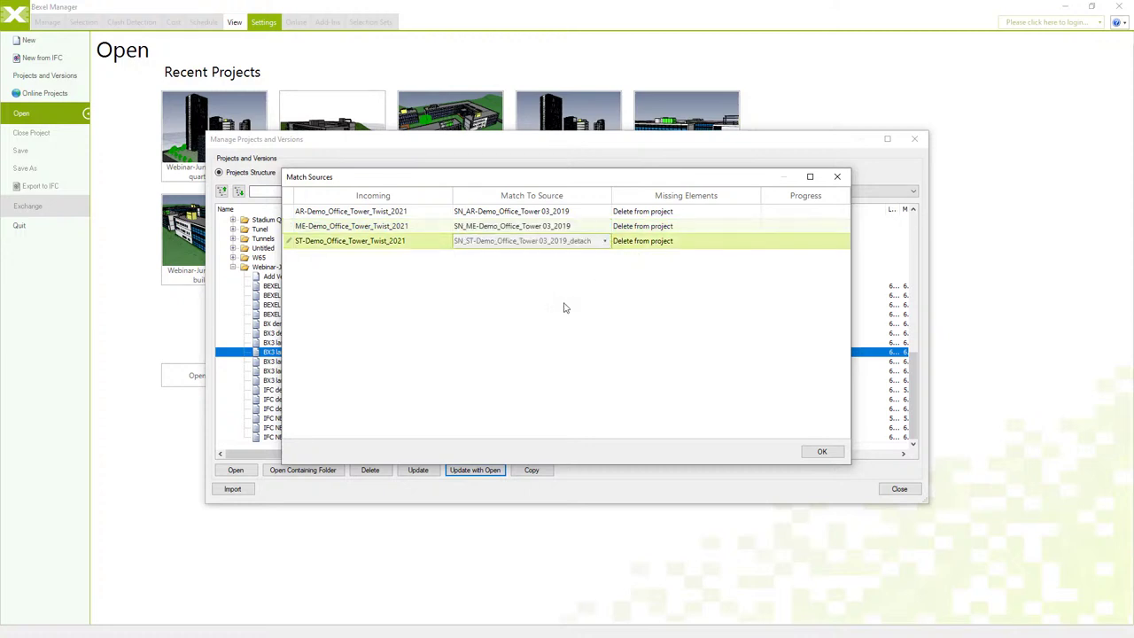
Set missing elements to Keep and add to Selection Set for the AR, ME and ST sources, and run the update.
click(753, 212)
click(754, 212)
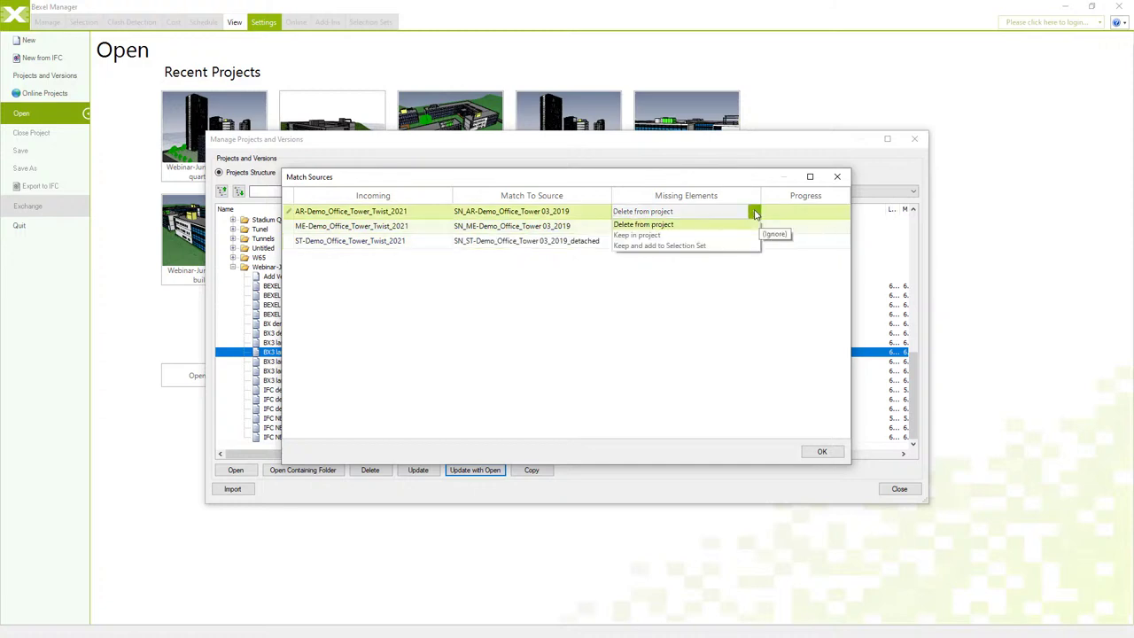
click(713, 246)
click(754, 228)
click(754, 228)
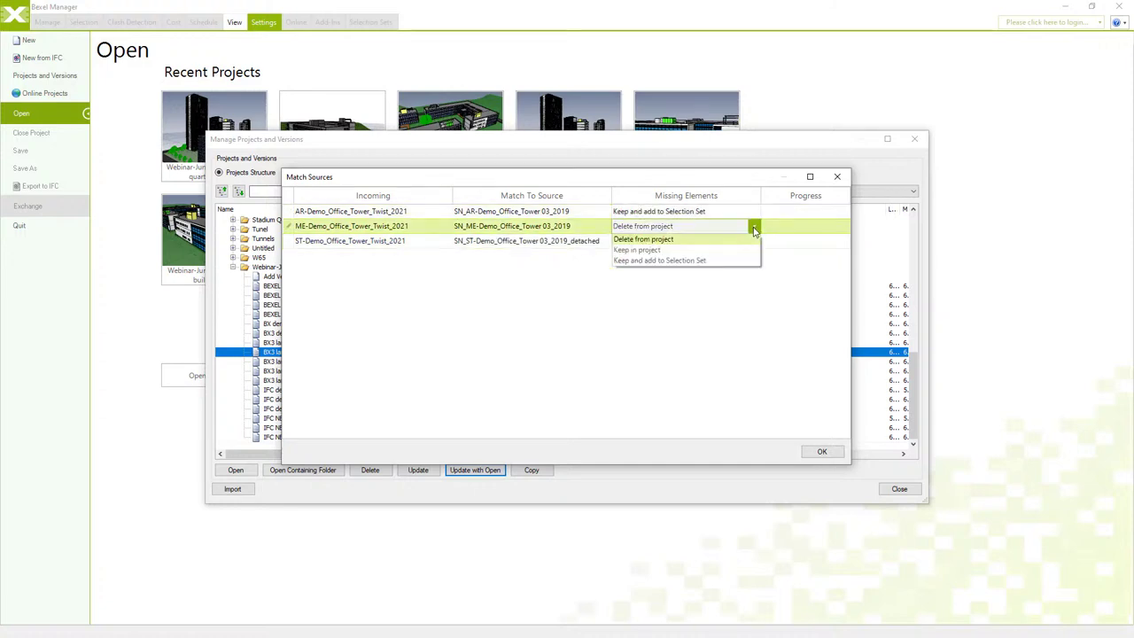
click(735, 261)
click(754, 241)
click(754, 241)
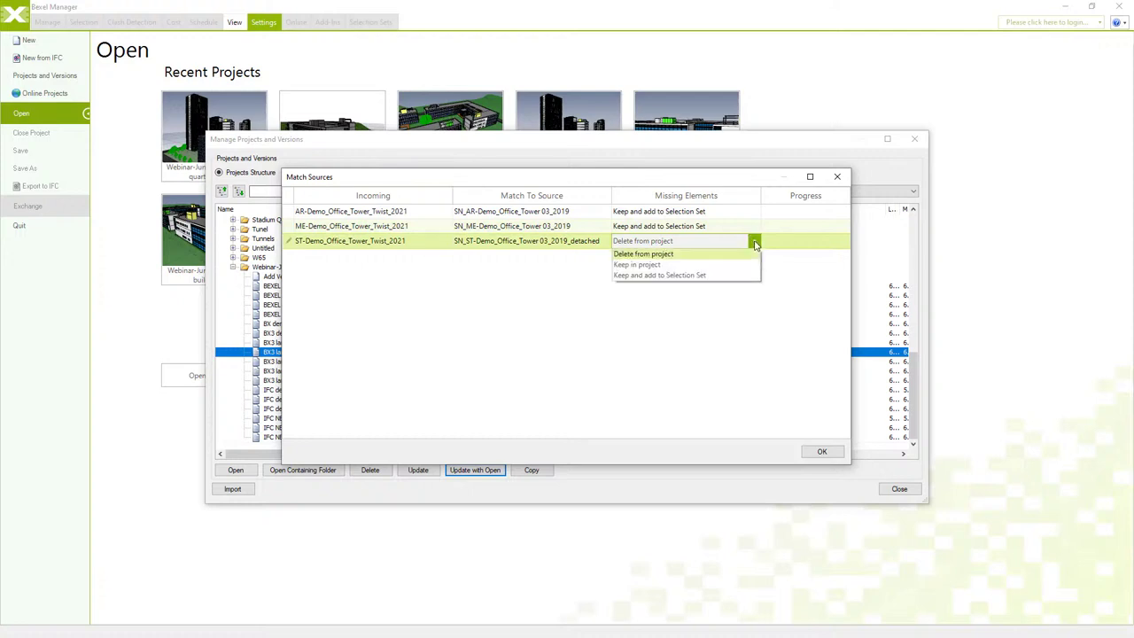
click(716, 274)
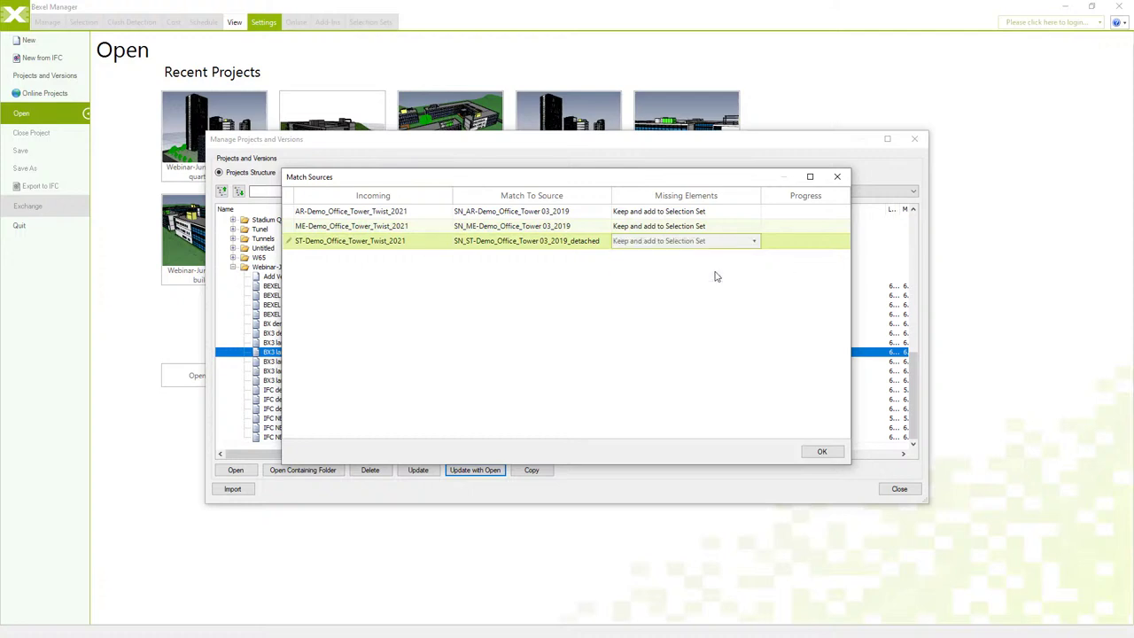
click(824, 451)
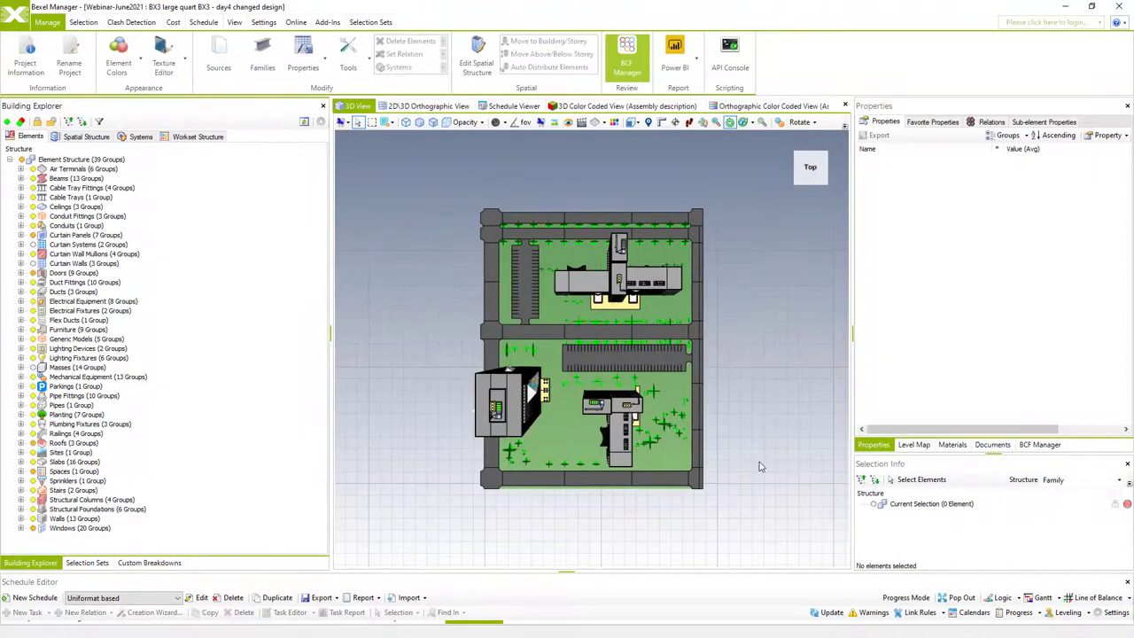
Expand Update Selection Sets and its dated updated-elements folder to examine the sets generated by the model update.
drag(749, 468, 691, 439)
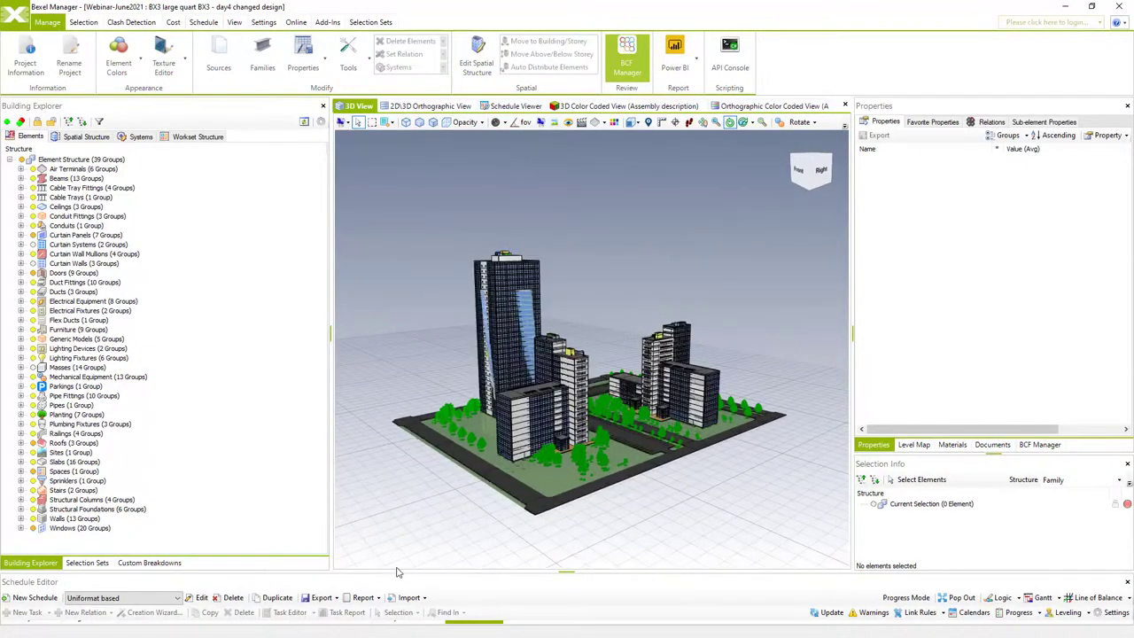
click(87, 563)
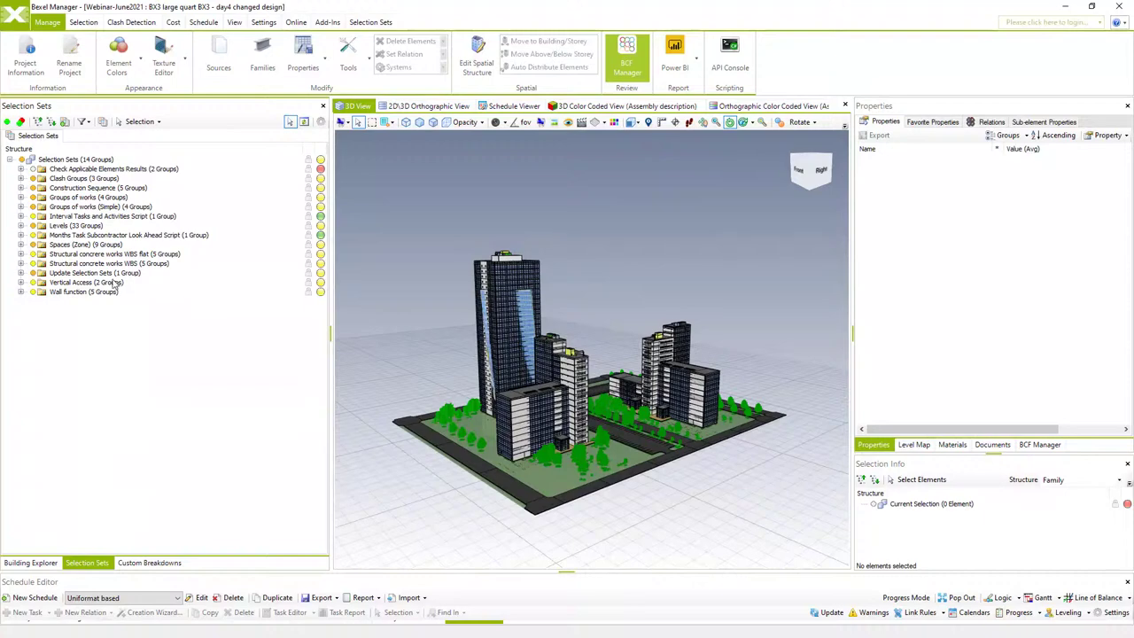
click(21, 272)
click(32, 283)
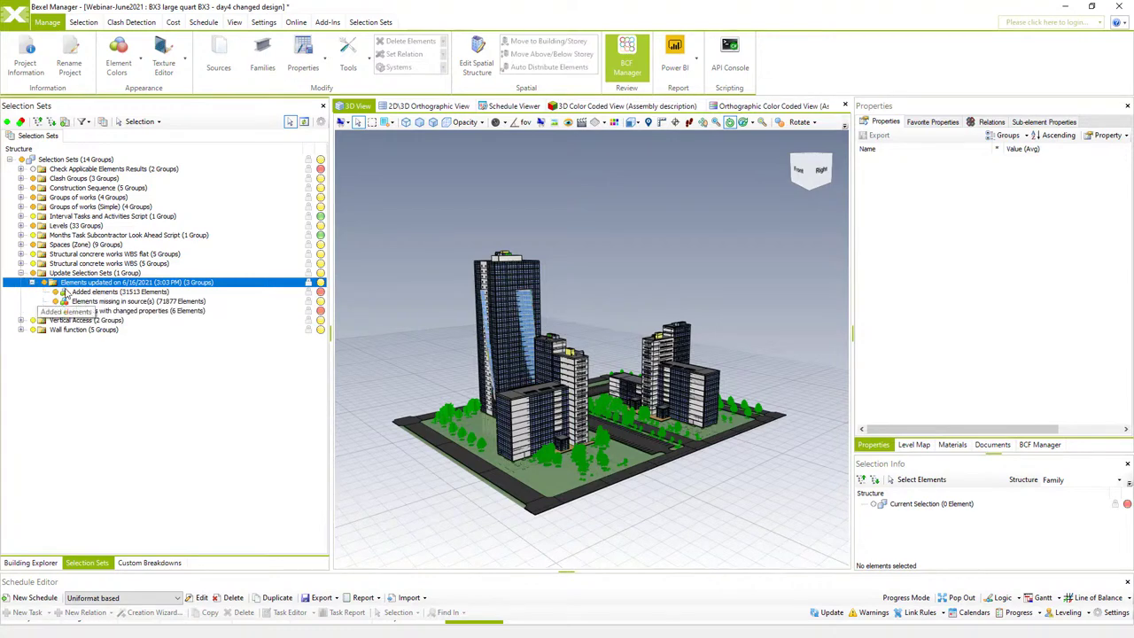
Isolate the Added elements set in the 3D view to examine the new tower, and make all elements visible again.
click(21, 160)
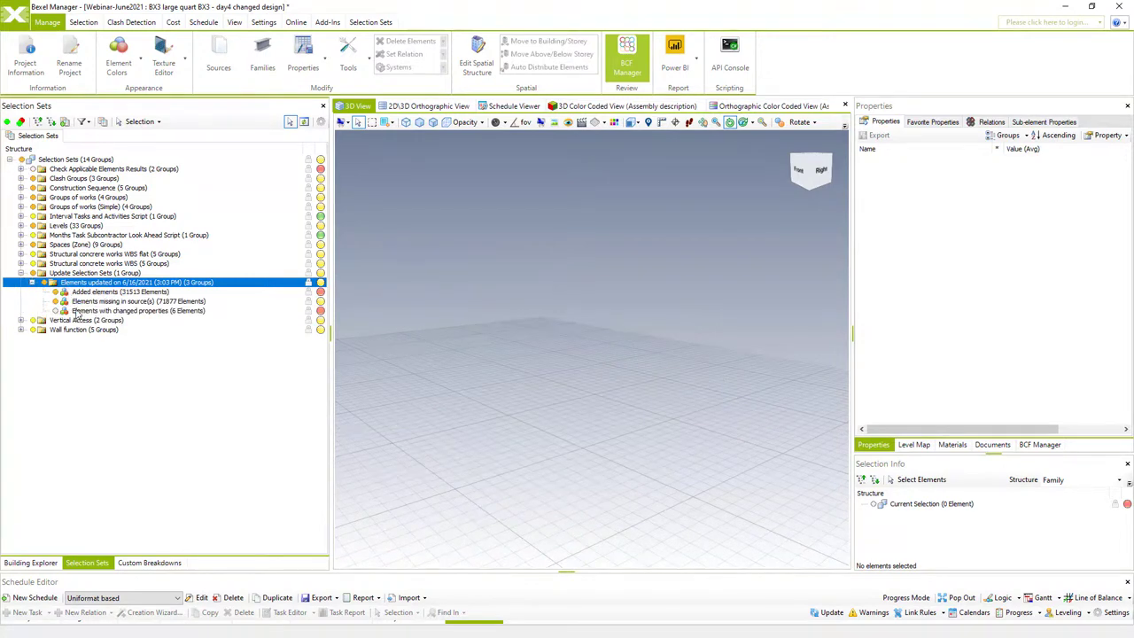
click(56, 292)
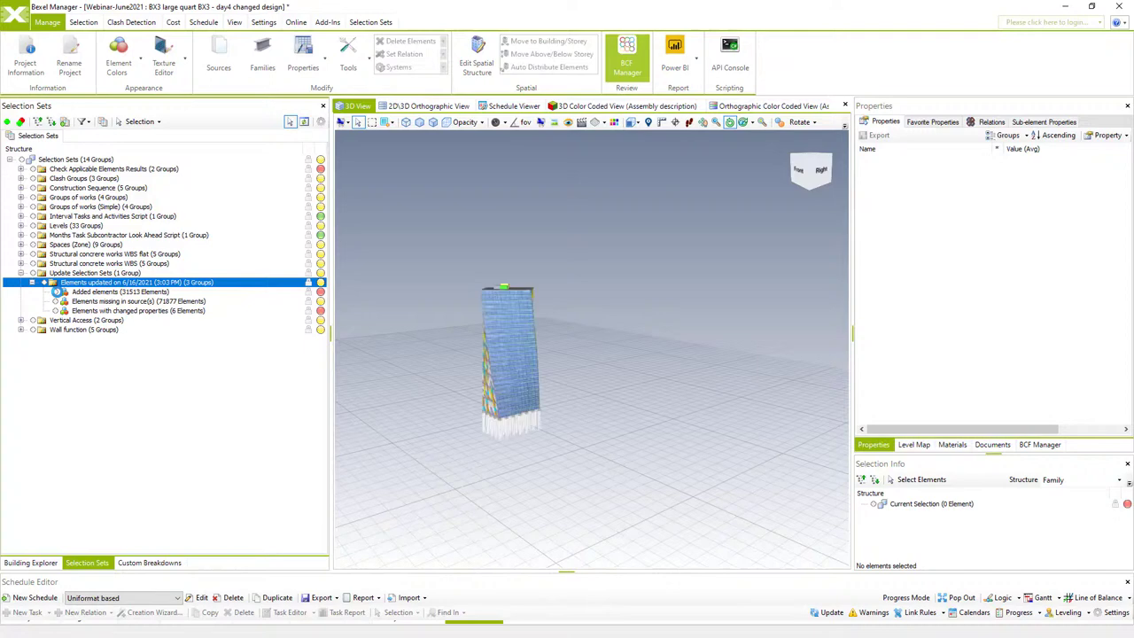
drag(529, 431, 476, 456)
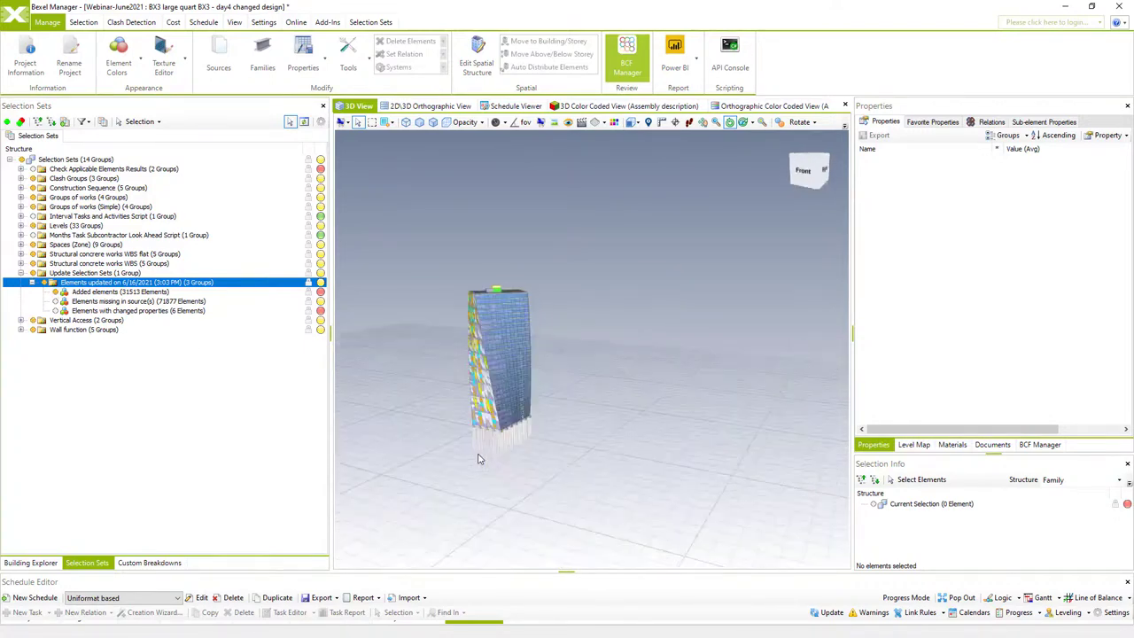
click(56, 292)
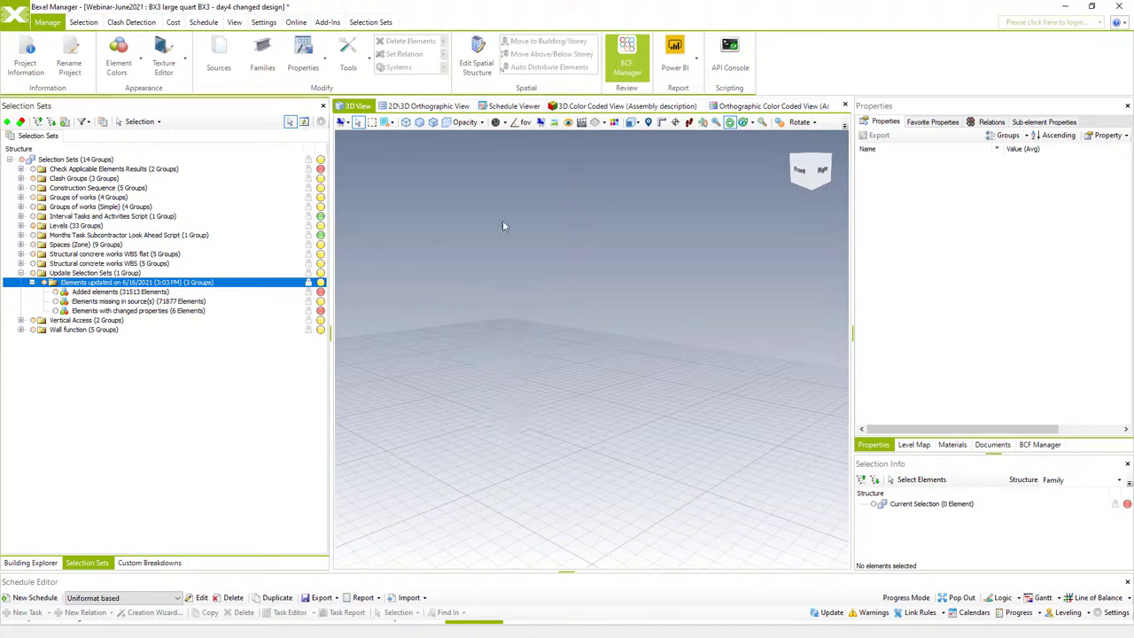
right_click(550, 211)
click(578, 233)
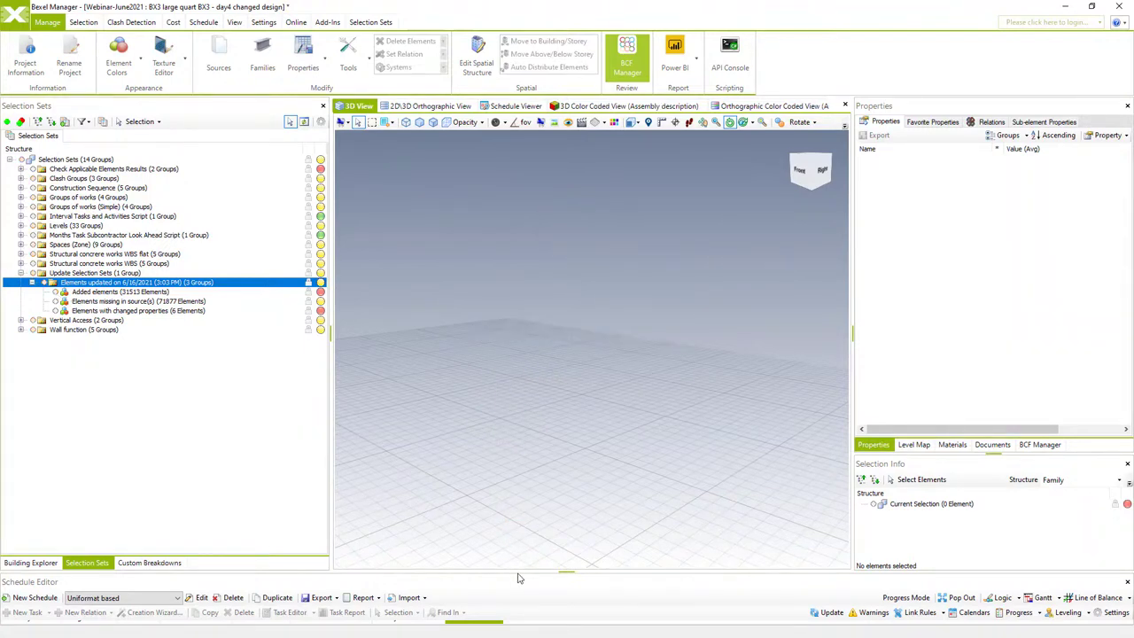
Enlarge the Schedule Editor area to examine the Uniformat based schedule, and switch to the Cost Editor.
drag(520, 574, 520, 452)
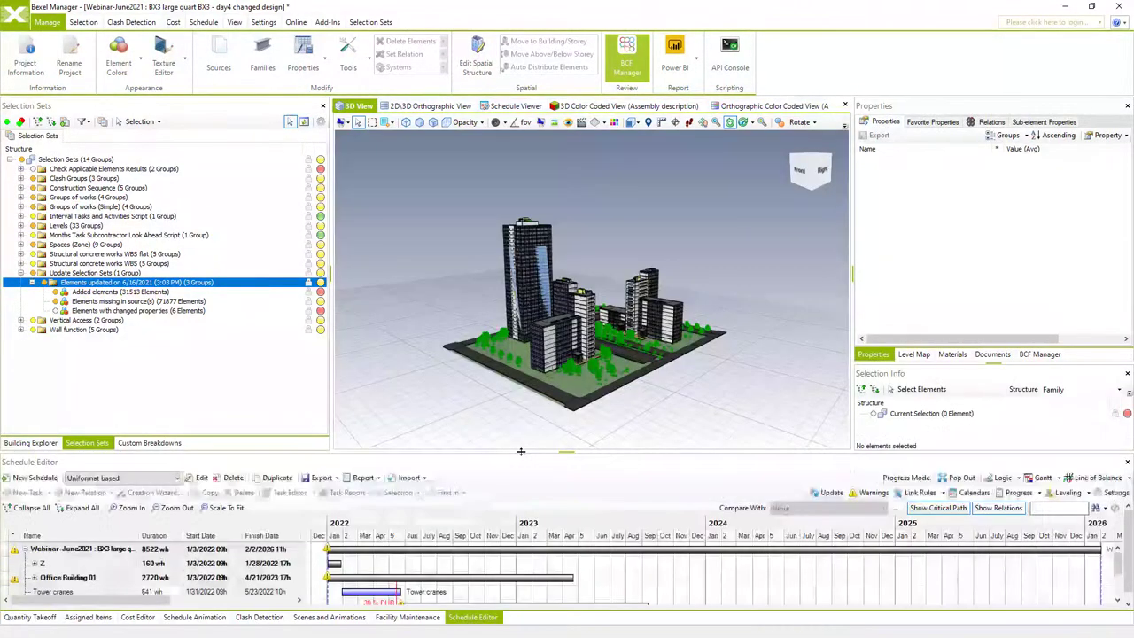
drag(521, 452, 534, 353)
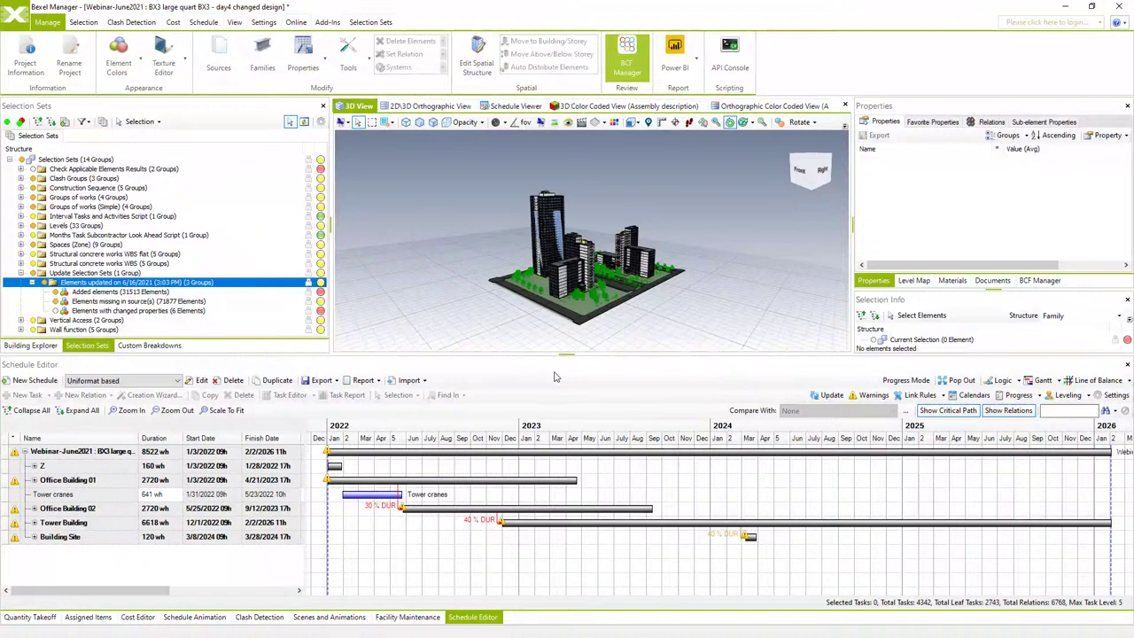
click(144, 617)
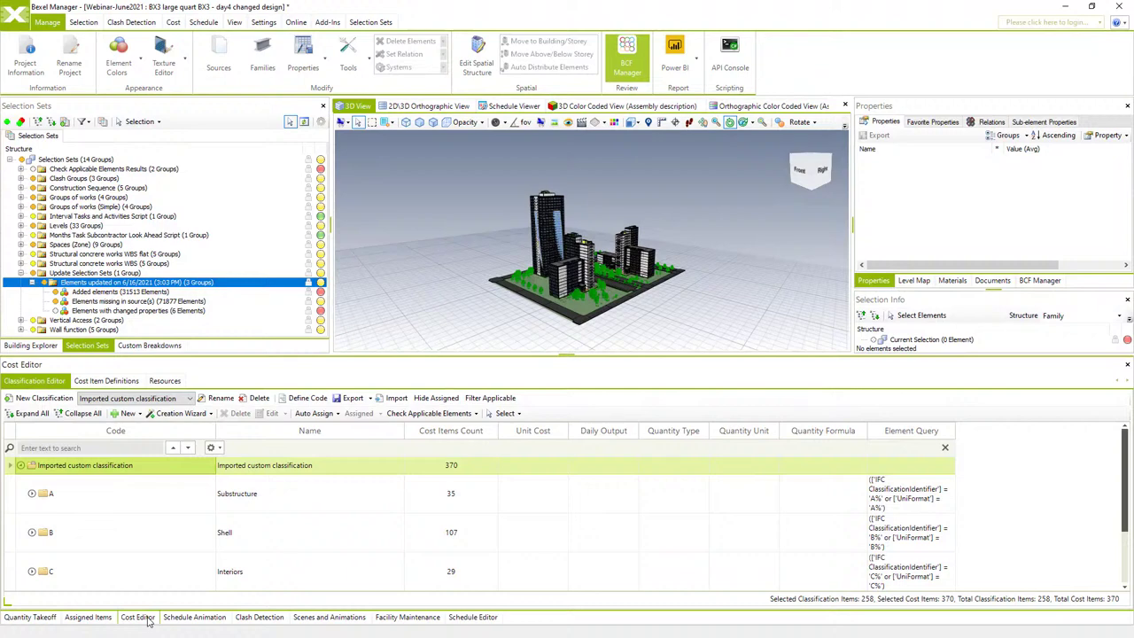
Hide the whole spatial structure, and show only Building 01, Building Site, Office Building 01 and Office Building 02, leaving the Tower Building hidden.
click(22, 274)
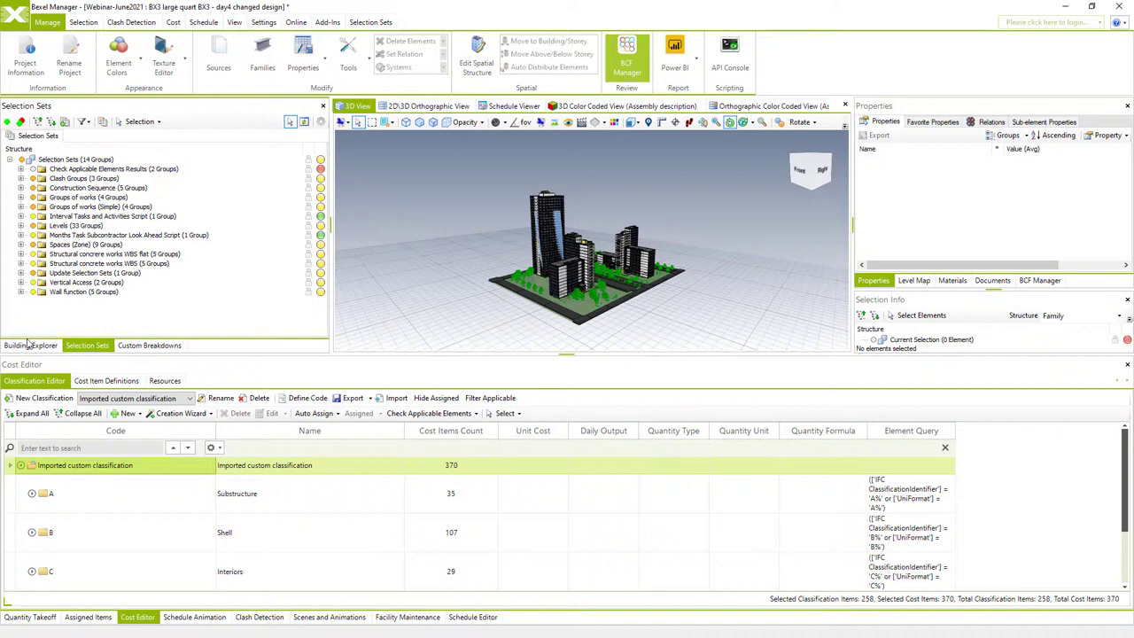
click(31, 345)
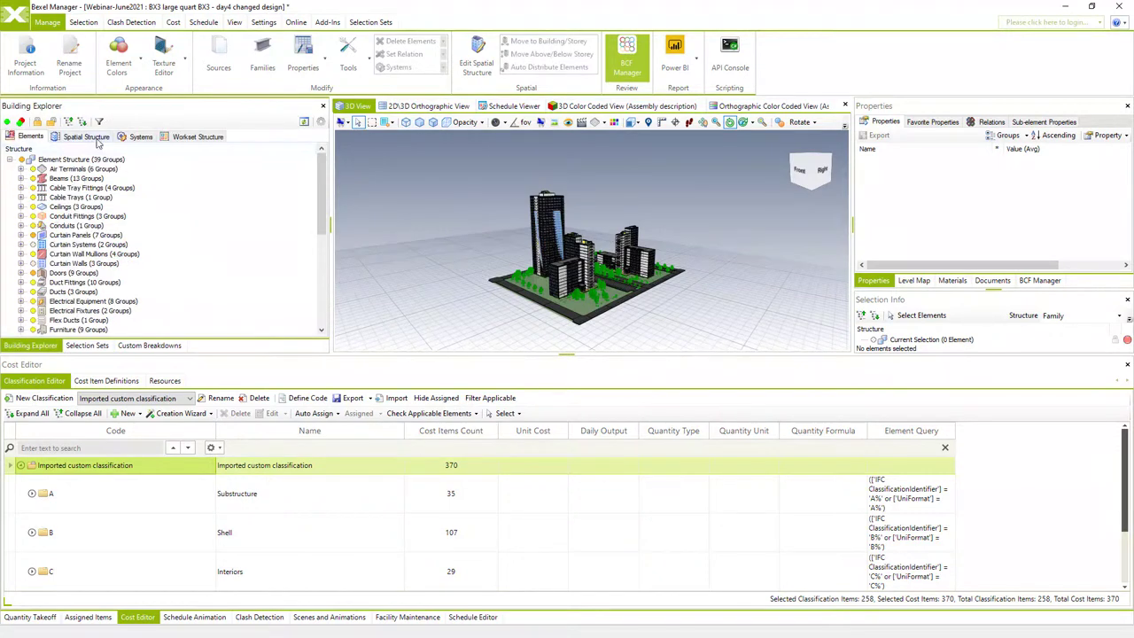
click(93, 136)
click(19, 160)
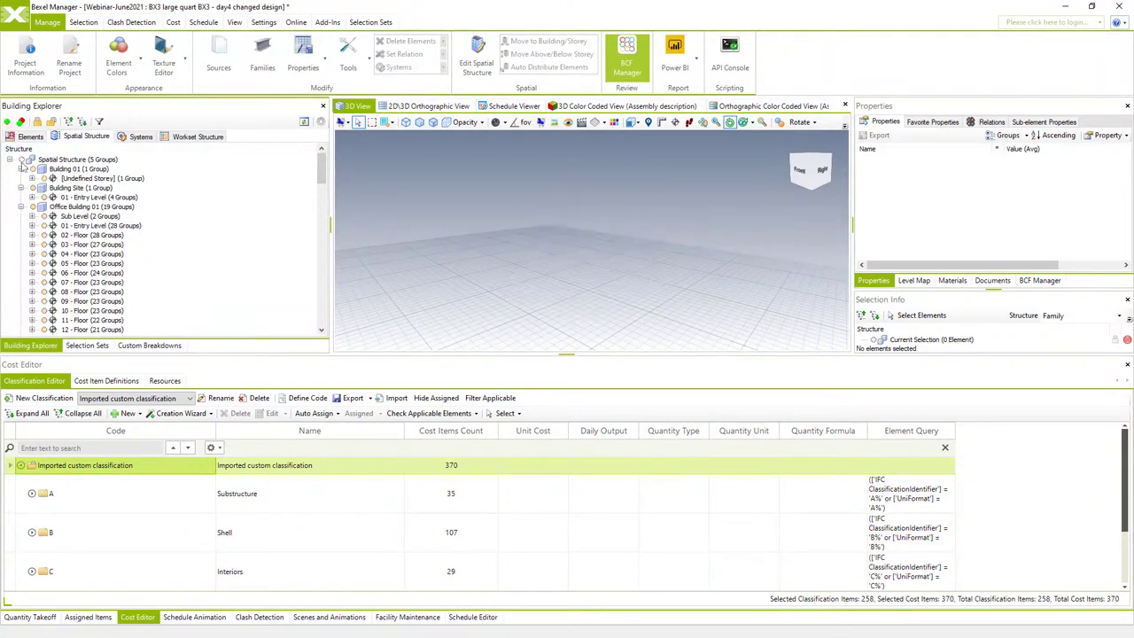
click(20, 207)
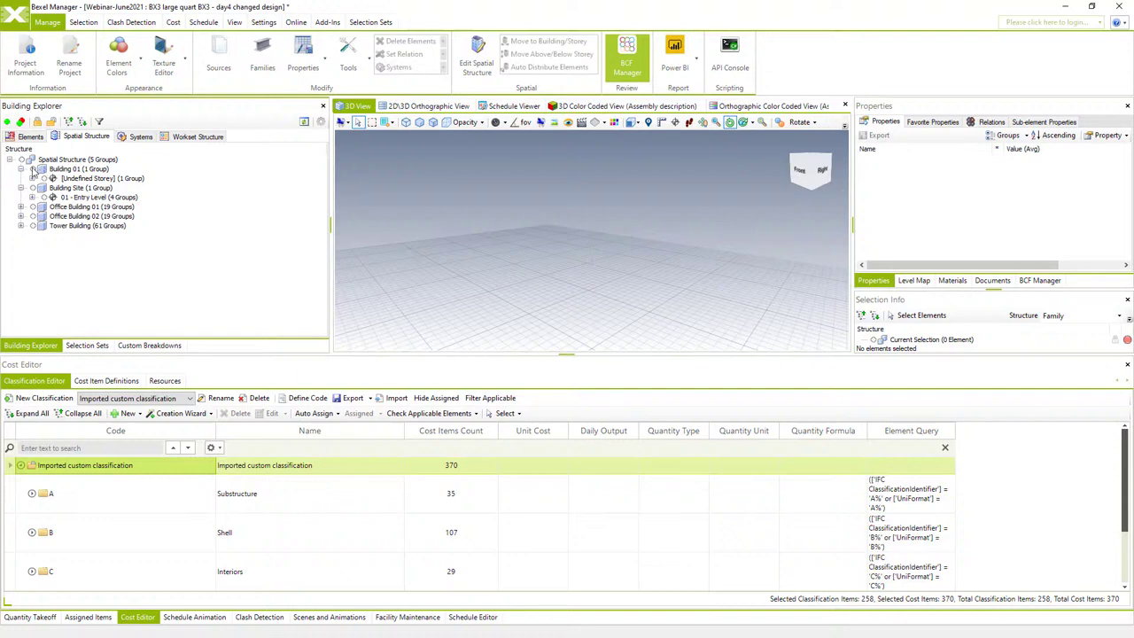
click(32, 188)
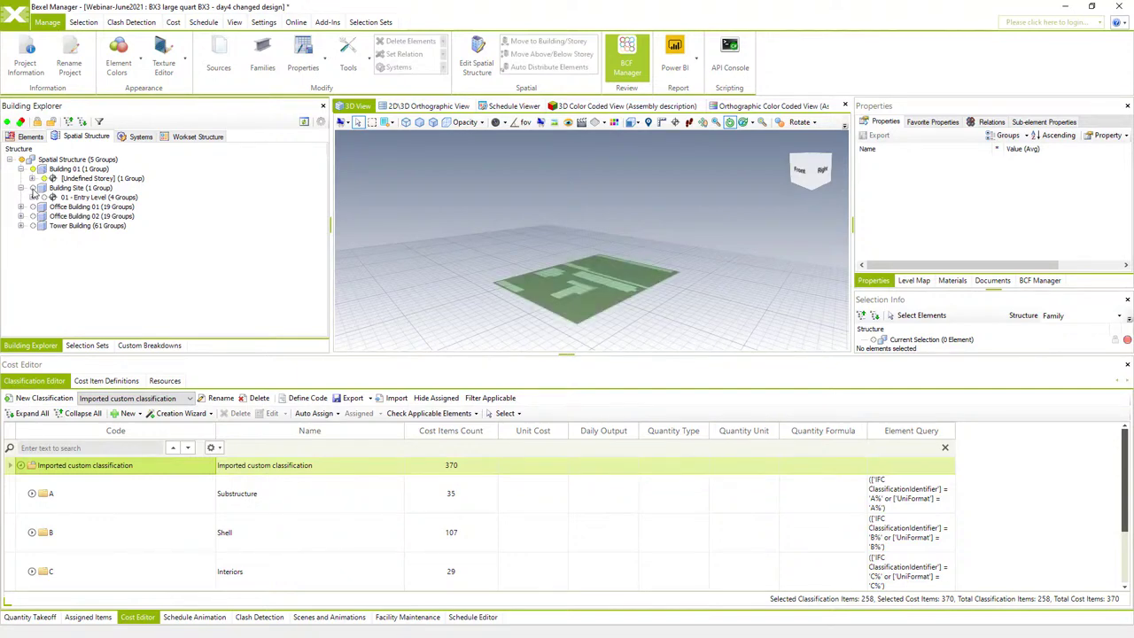
click(33, 206)
click(33, 216)
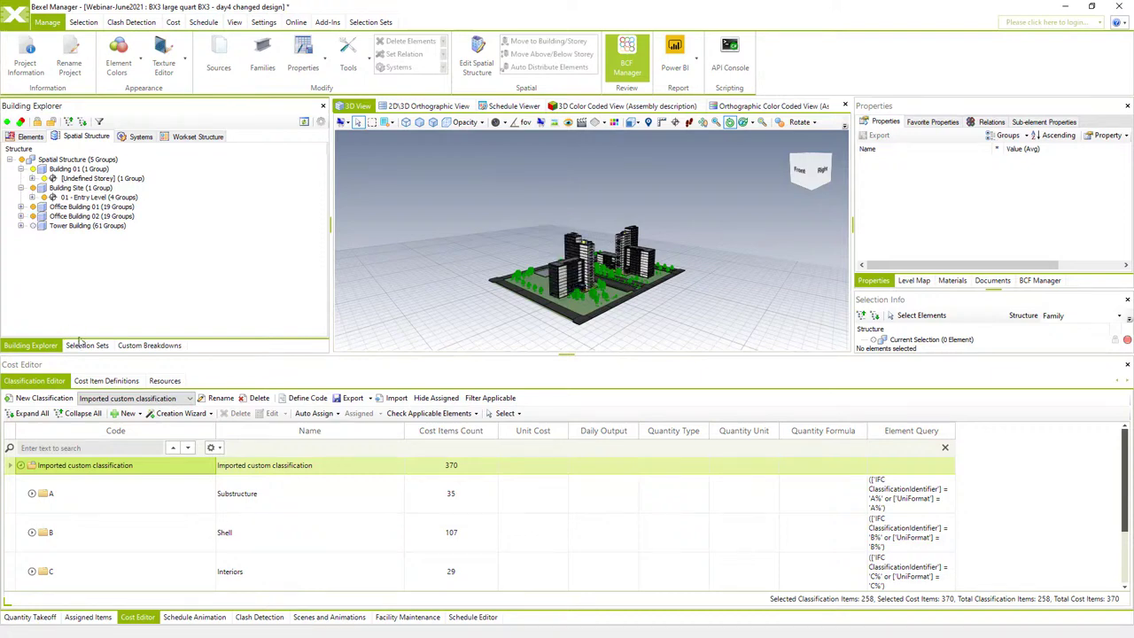
Show the Added elements set from the dated update folder in the 3D view and select all visible elements.
click(86, 345)
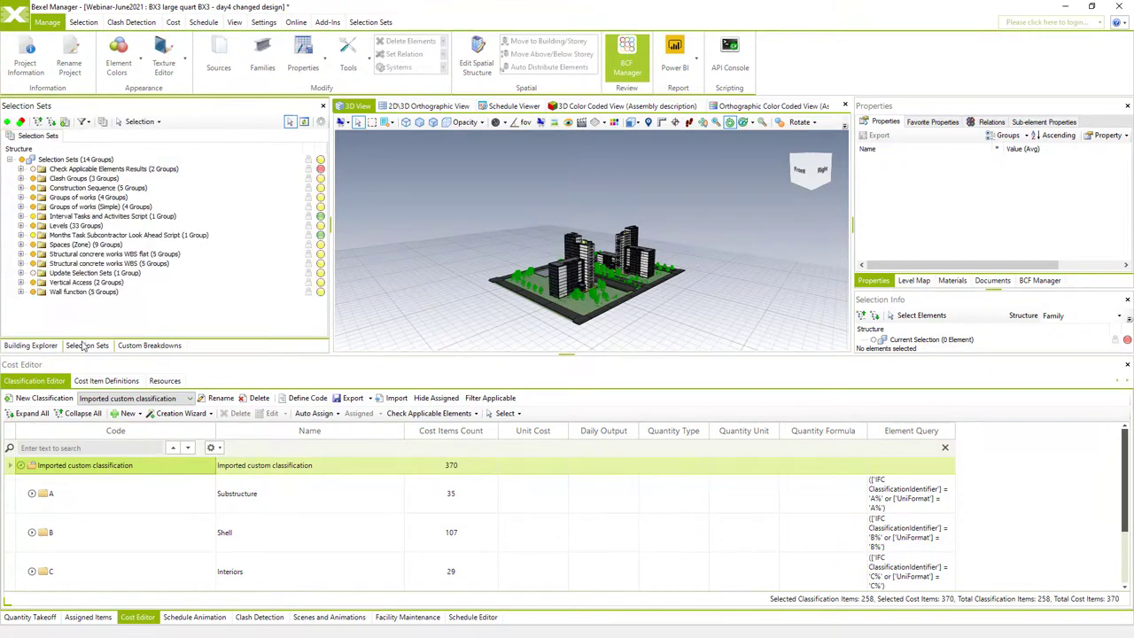
click(20, 274)
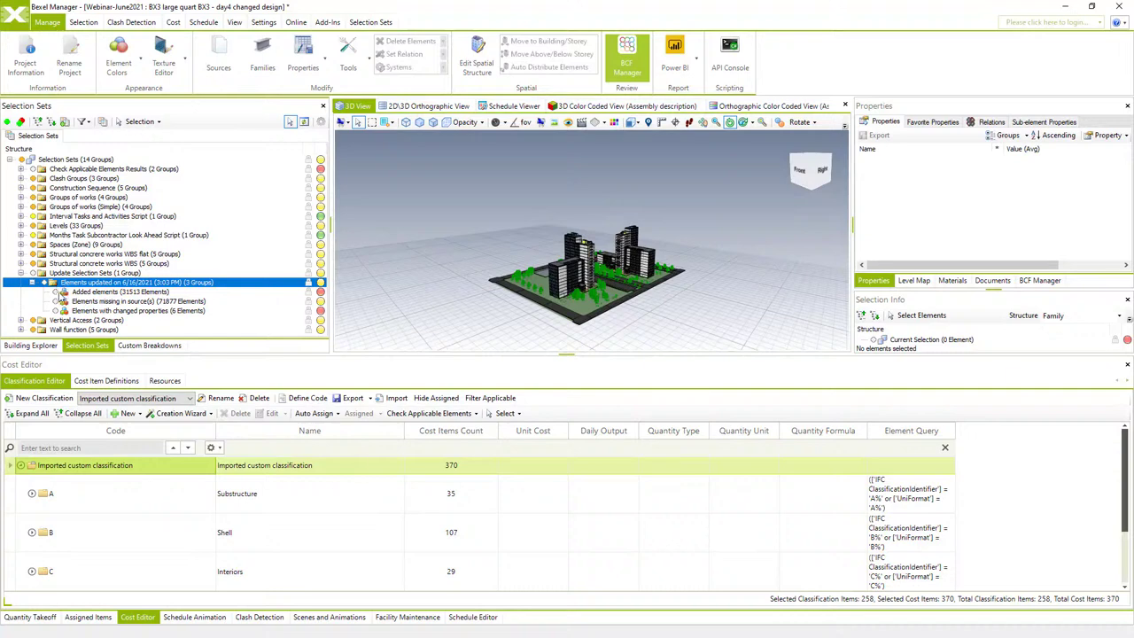
right_click(411, 290)
mouse_move(444, 293)
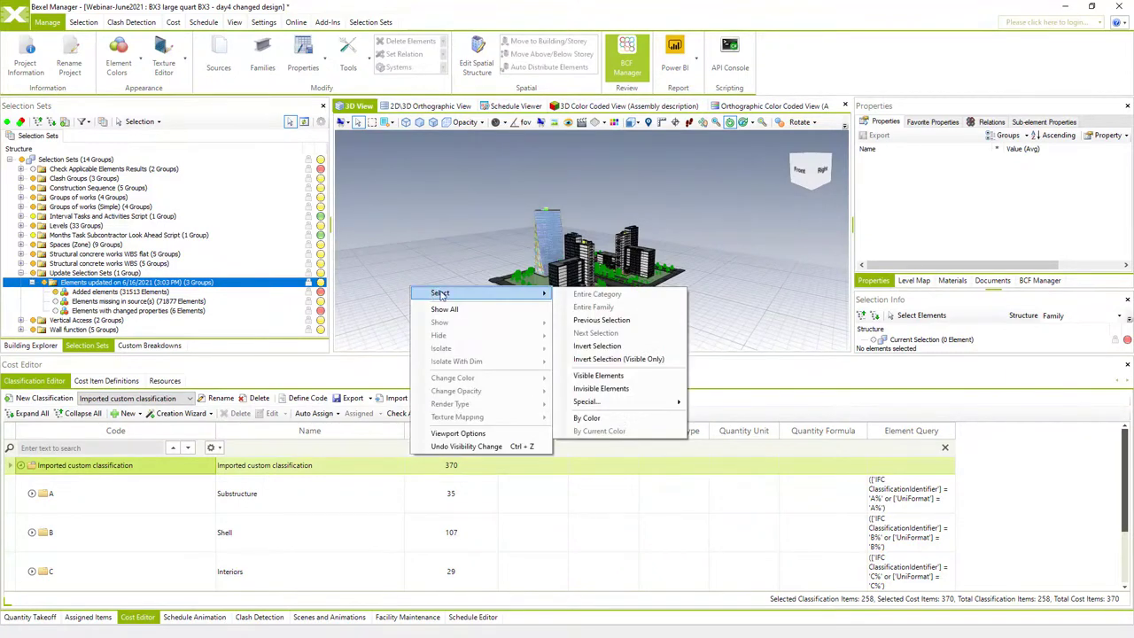
click(609, 376)
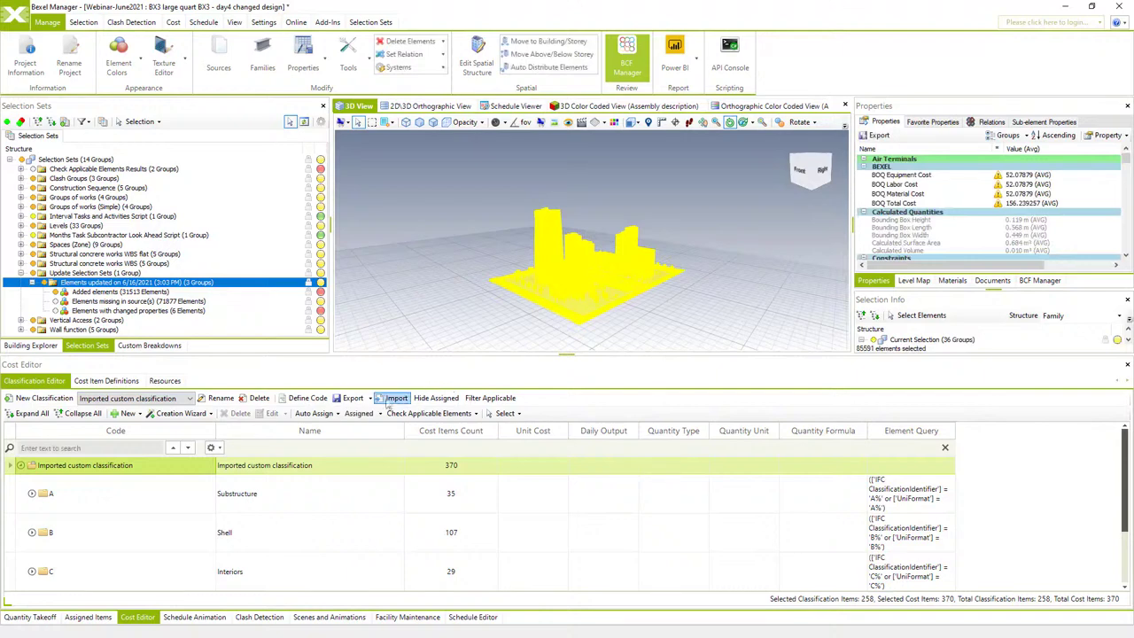
Auto-assign the classification's cost items to a new cost version for the selected elements, copy the unassigned items information to the clipboard, and clear the selection.
click(339, 414)
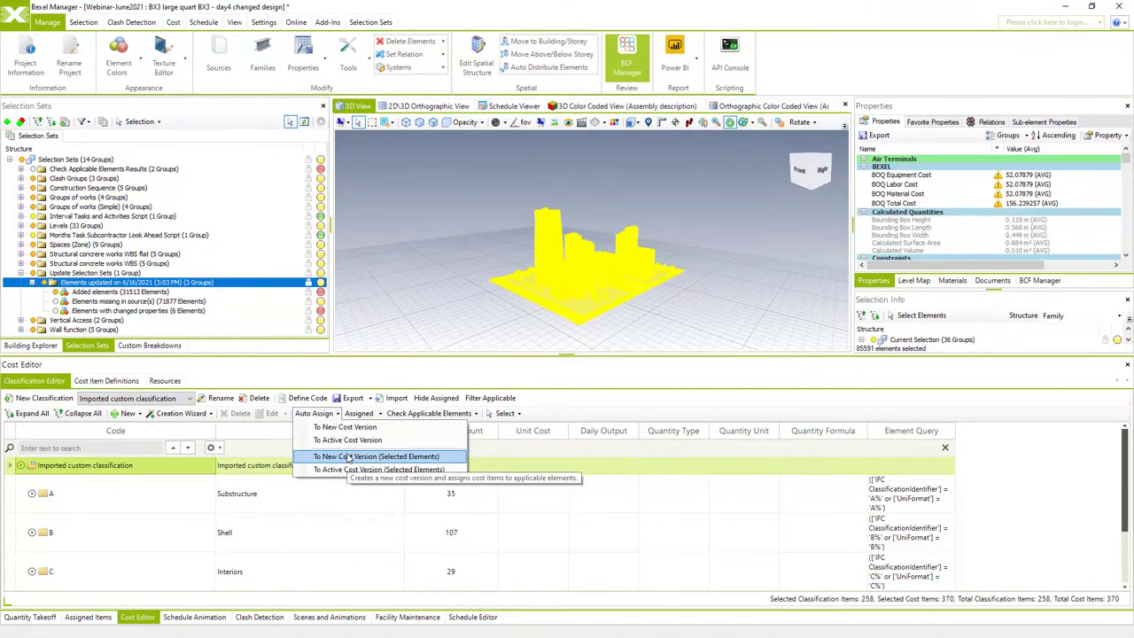
click(349, 457)
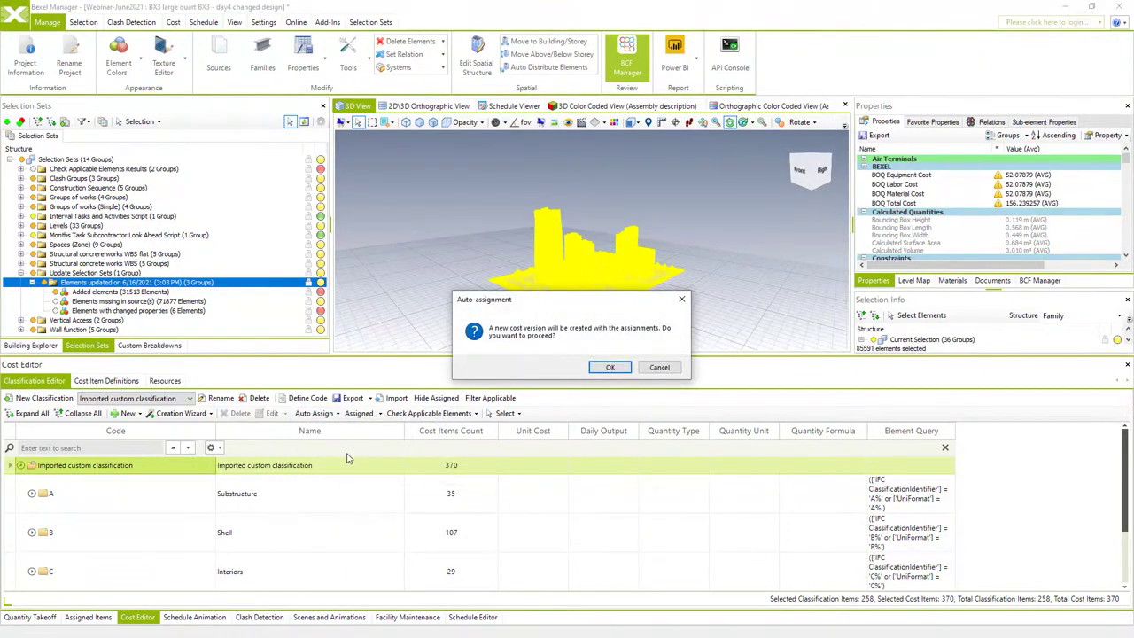
click(603, 368)
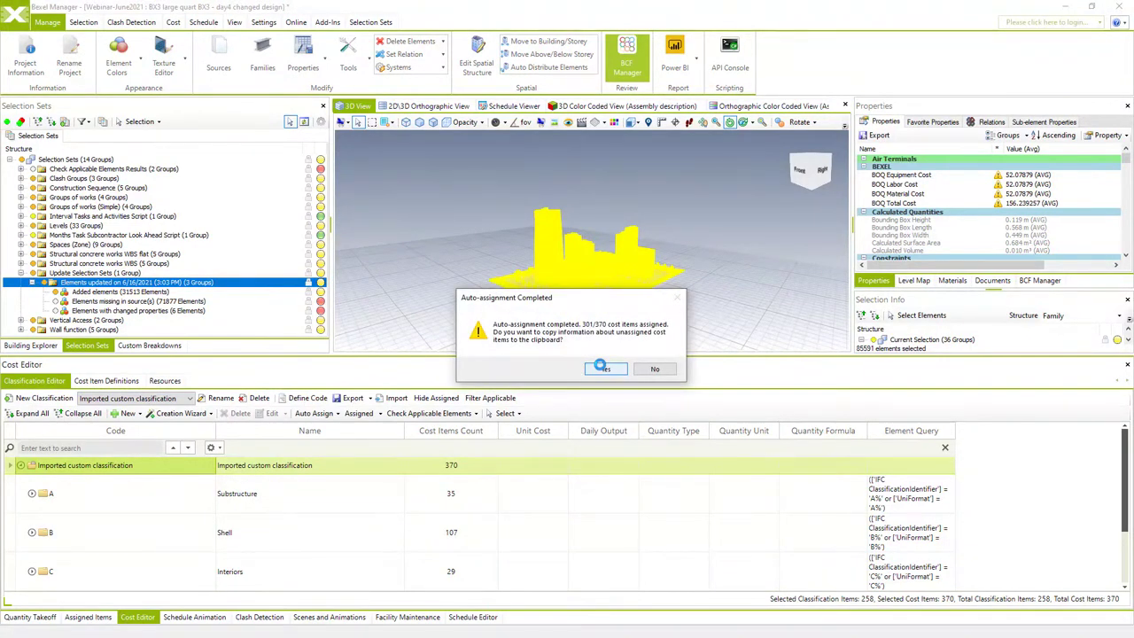
click(601, 367)
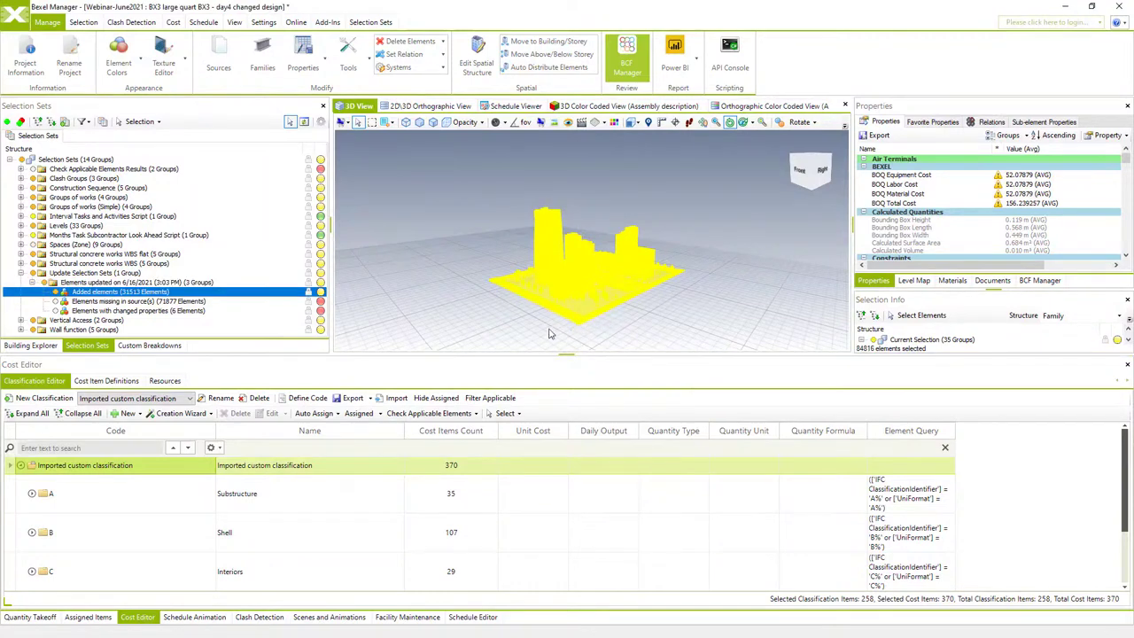
key(Escape)
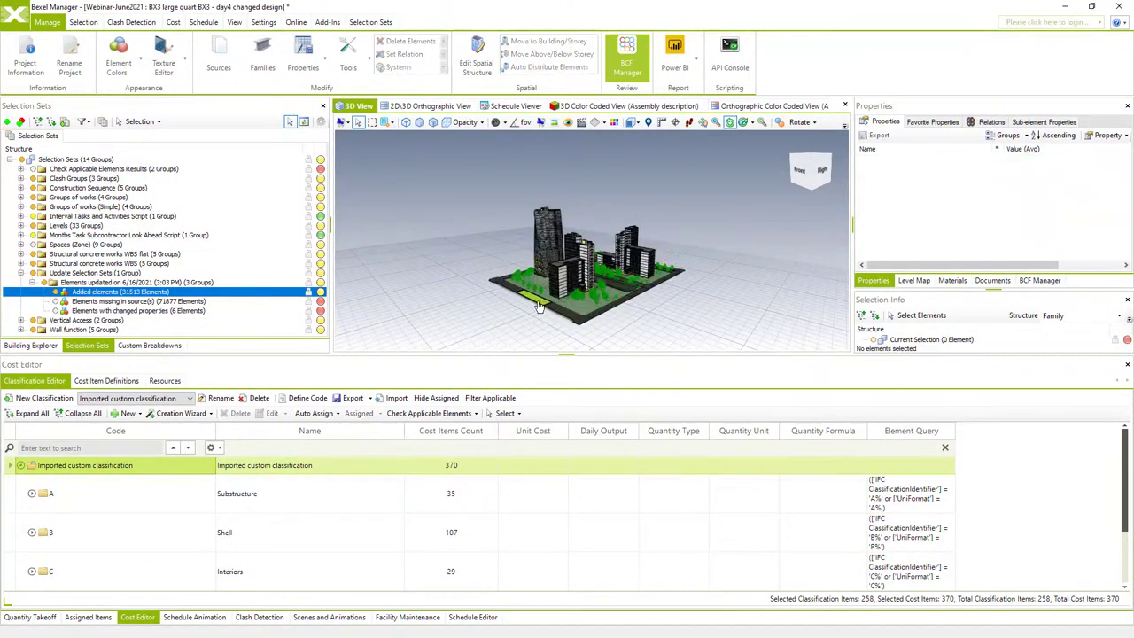
scroll(538, 292, up, 10)
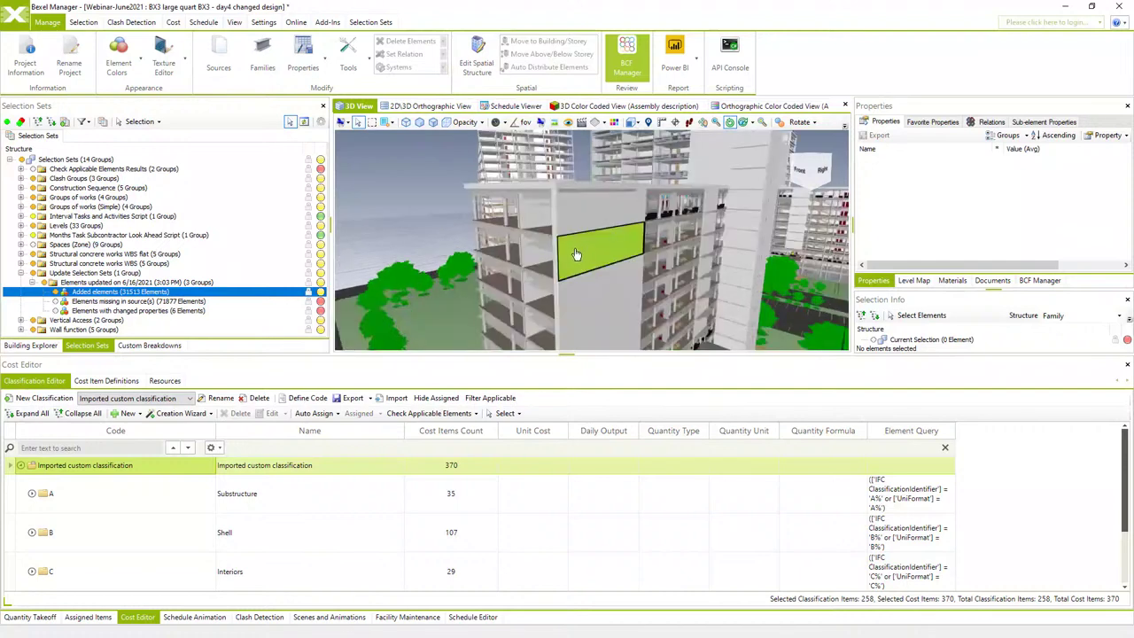
scroll(573, 257, down, 10)
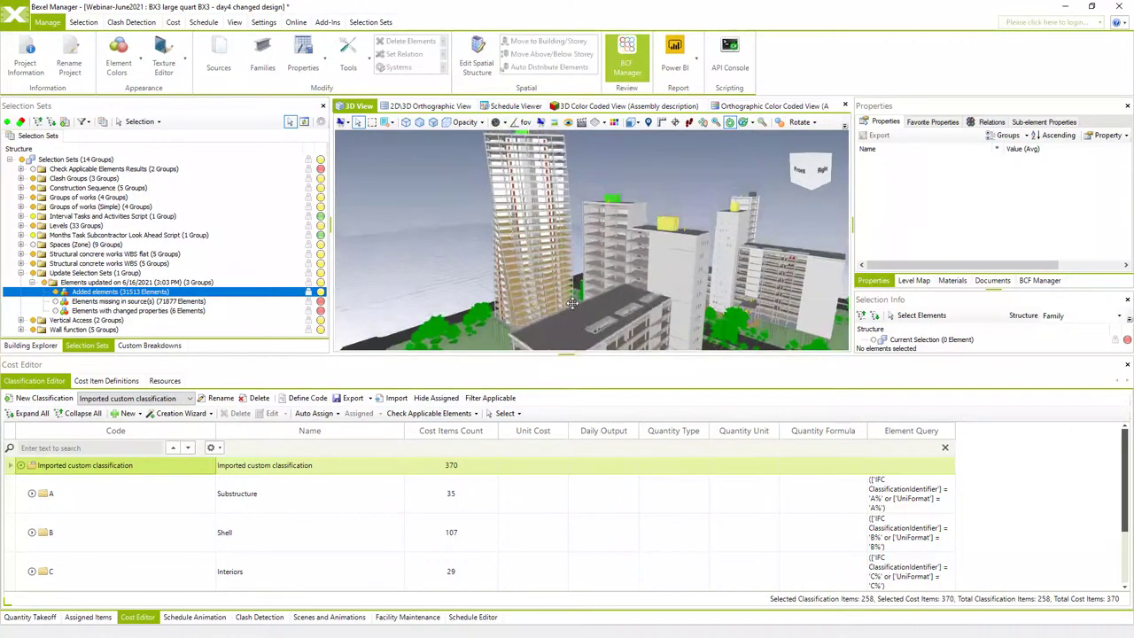
Expand the auto-assigned cost version in Assigned Items and switch to Uniformat based price to compare the costs of both designs.
click(92, 619)
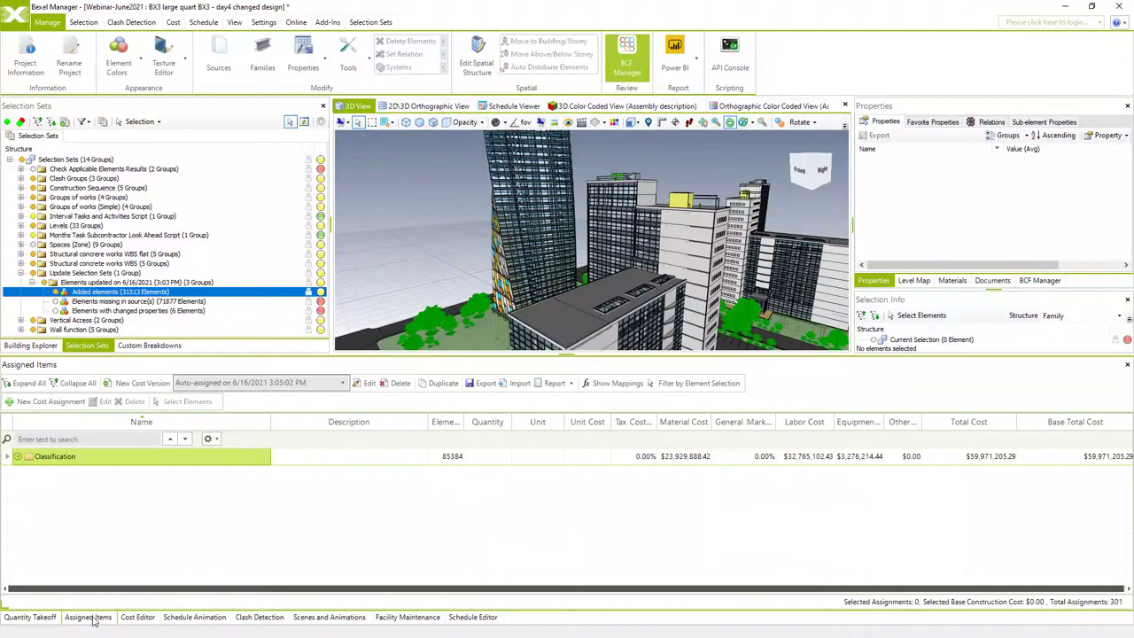
click(33, 386)
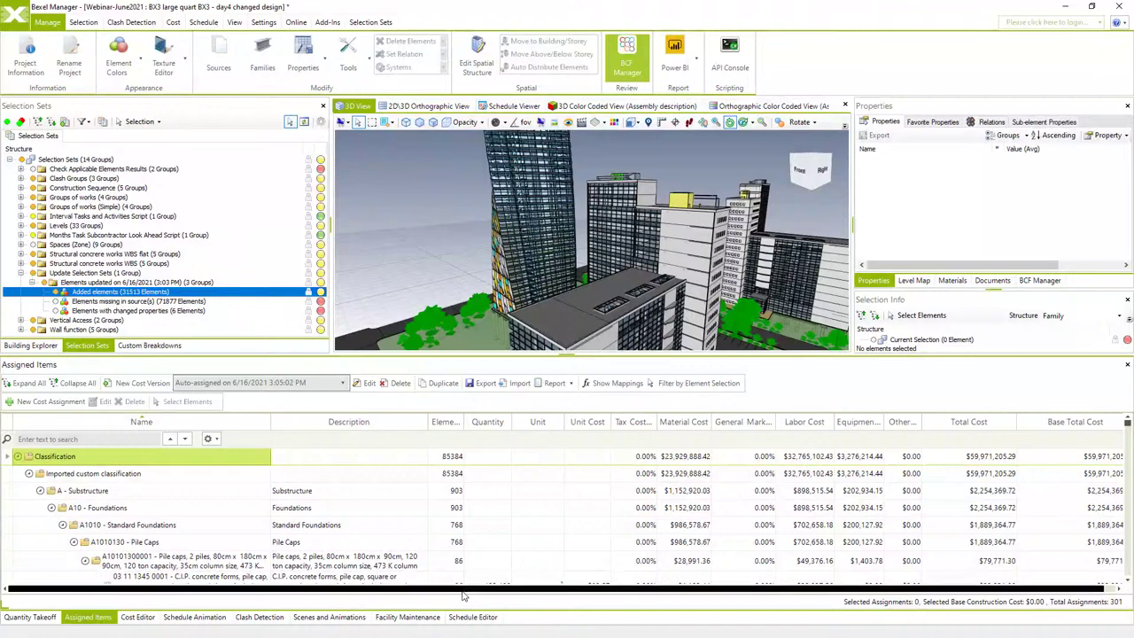
drag(461, 588, 544, 599)
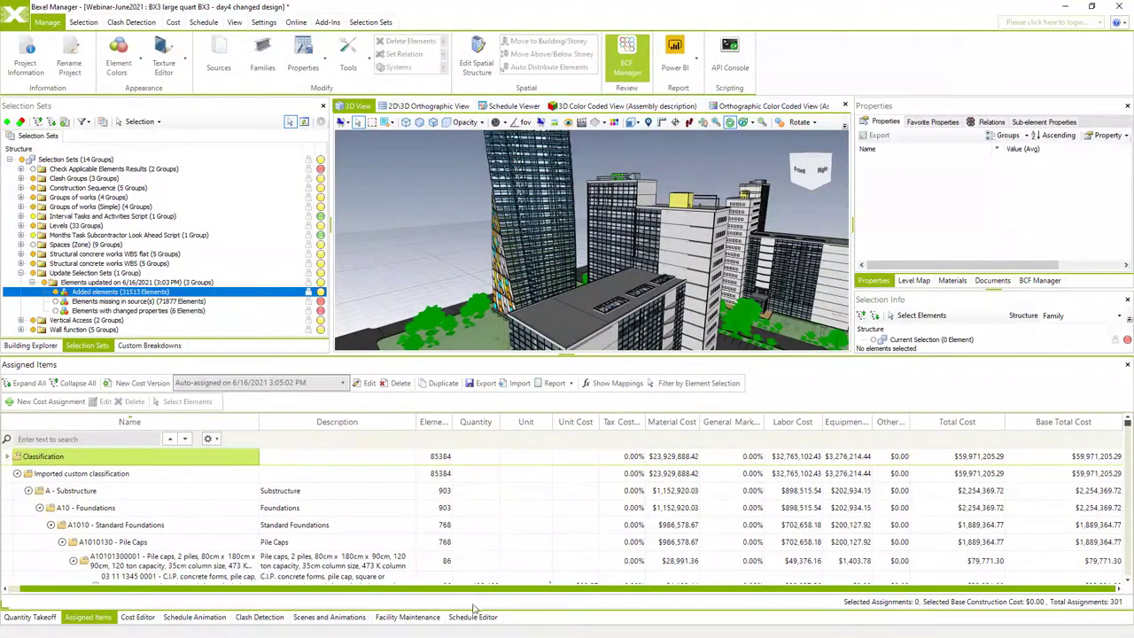
click(342, 383)
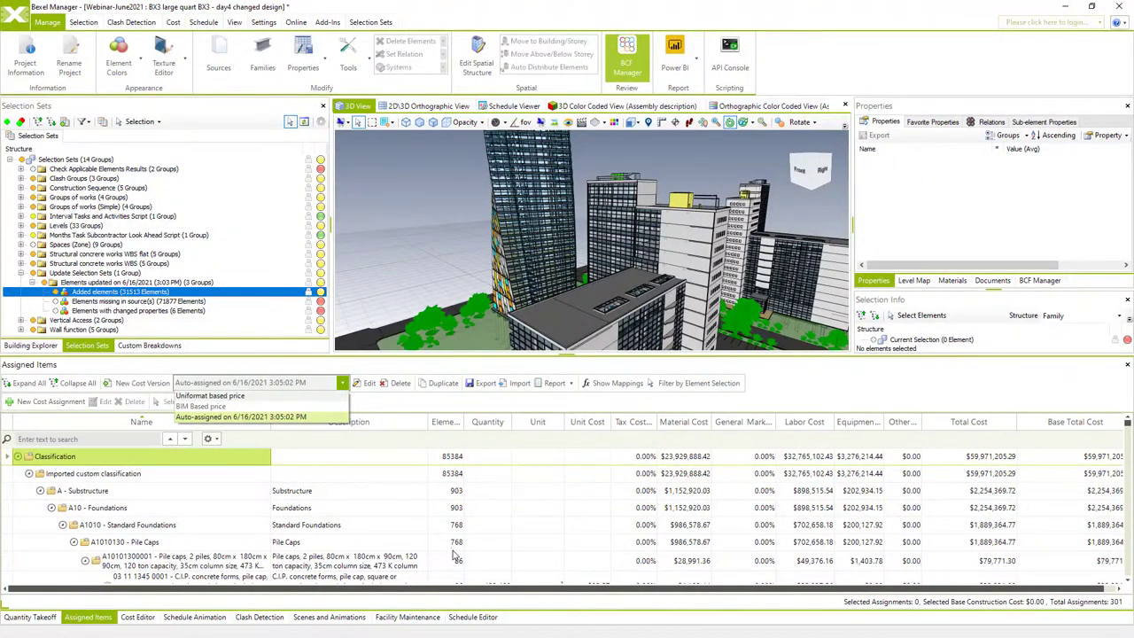
click(257, 396)
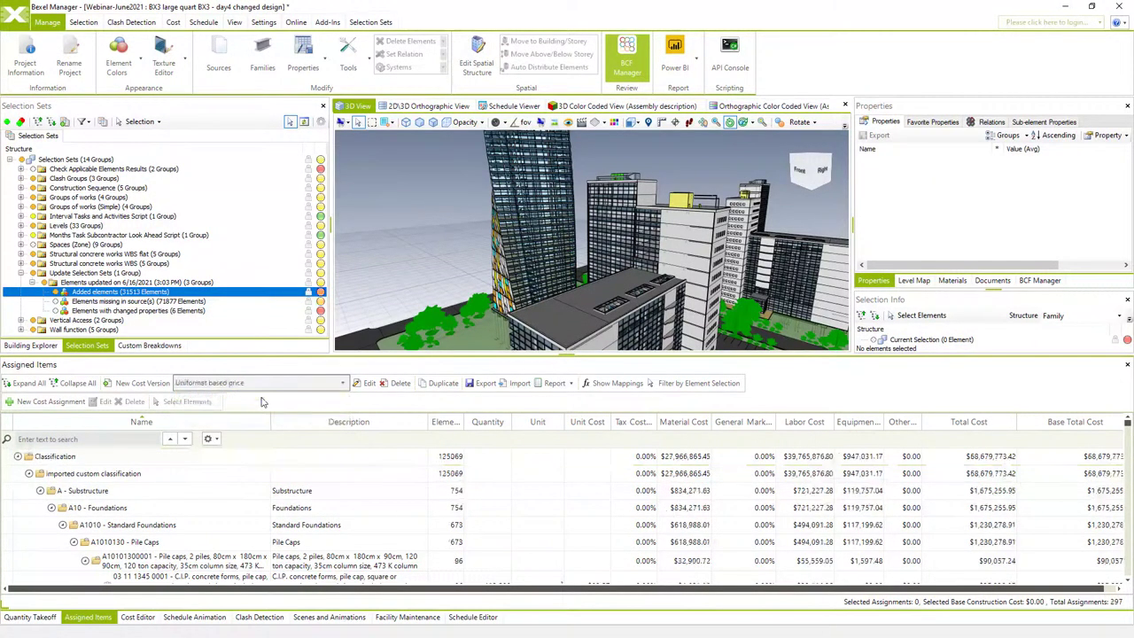
mouse_move(540, 593)
mouse_down()
mouse_move(615, 593)
mouse_move(541, 593)
mouse_up()
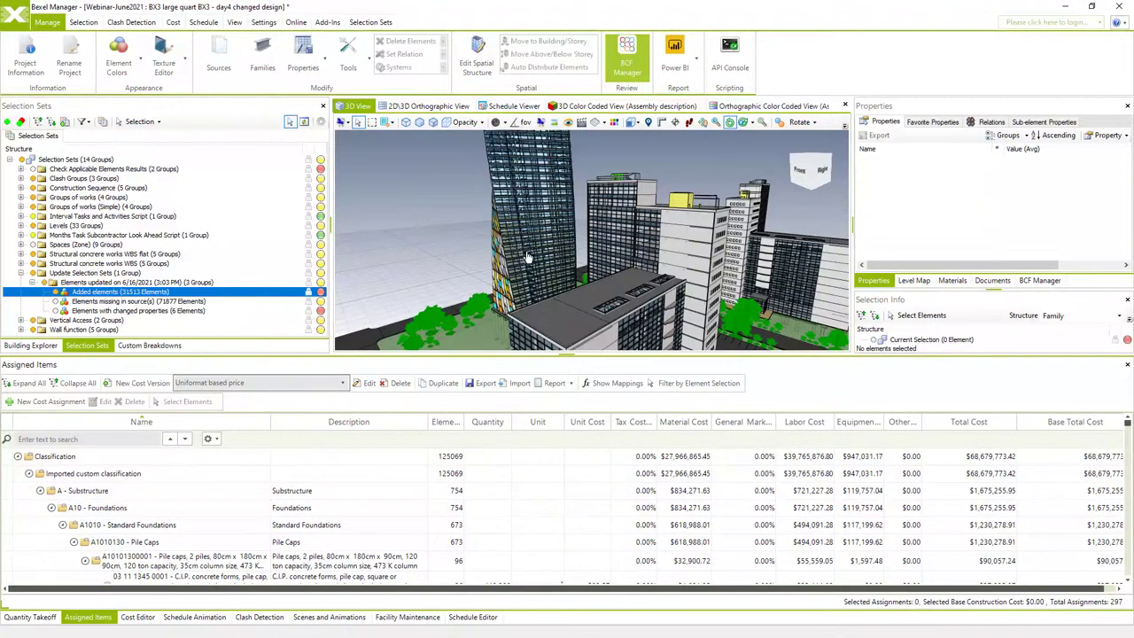
scroll(527, 257, down, 6)
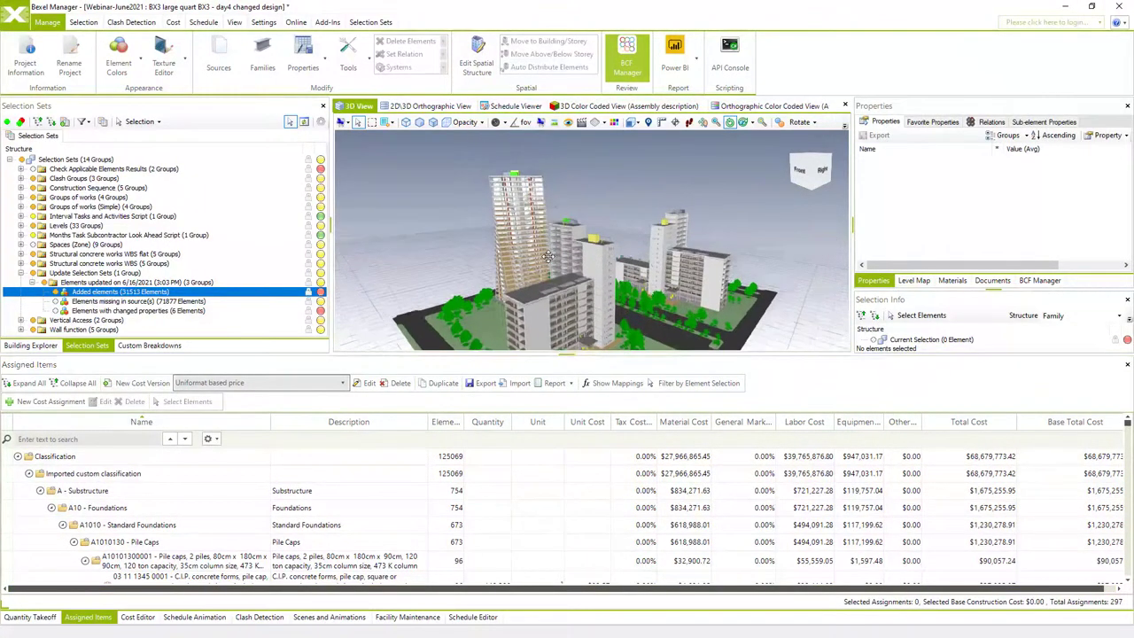
drag(567, 277, 581, 284)
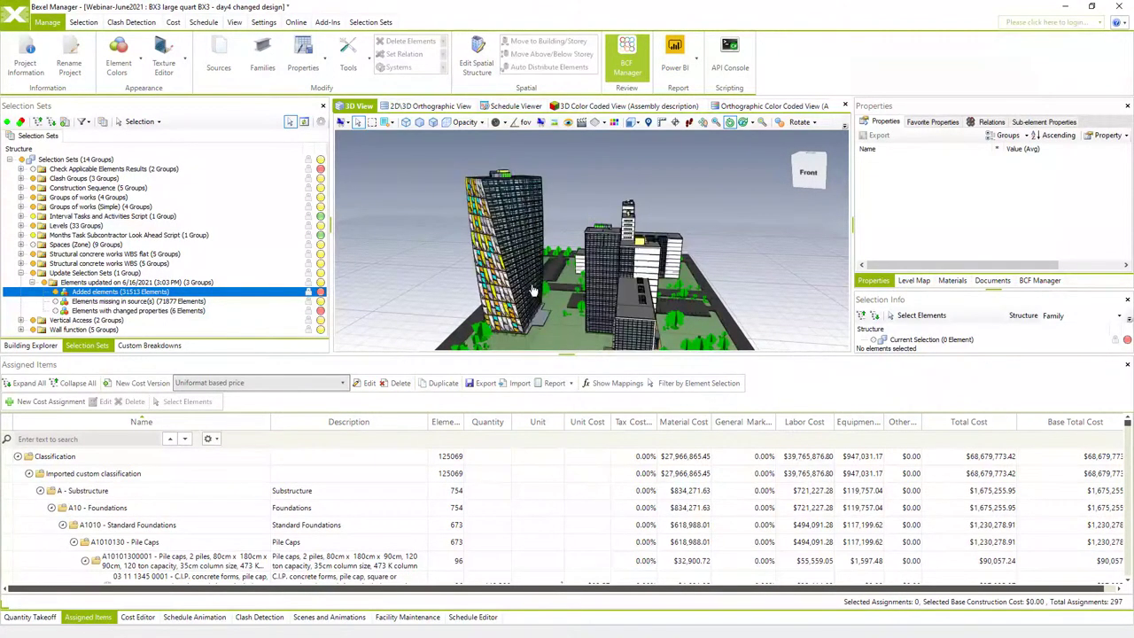
Duplicate the Uniformat based schedule as "Uniformat based changed design" with the cost version Auto-assigned on 6/16/2021 3:05:02 PM.
click(473, 616)
drag(304, 425, 499, 436)
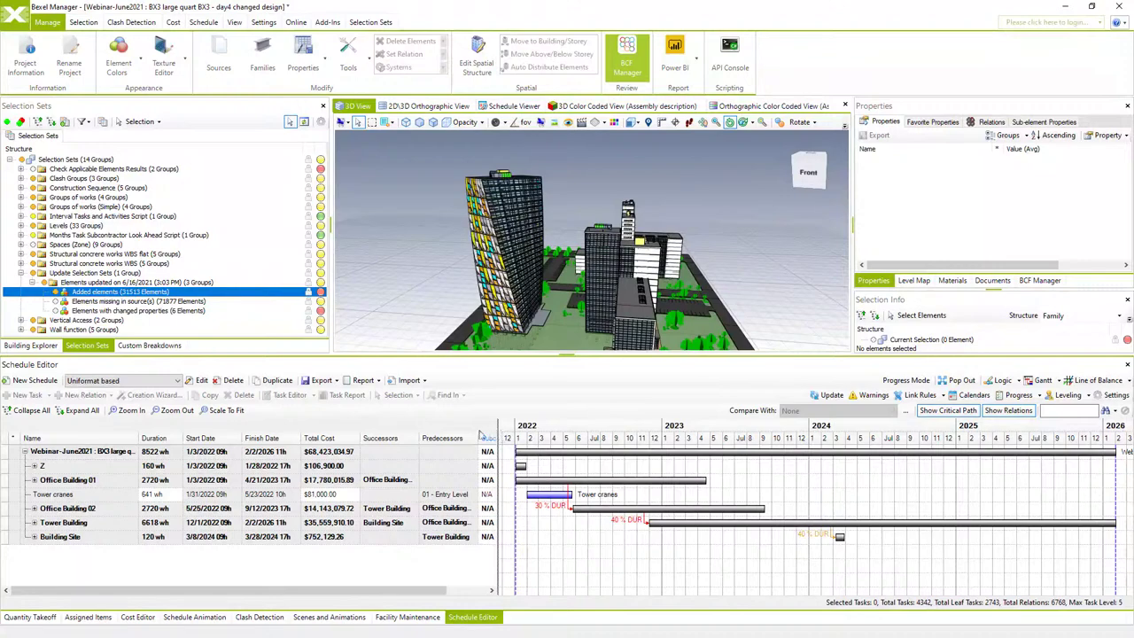
click(276, 380)
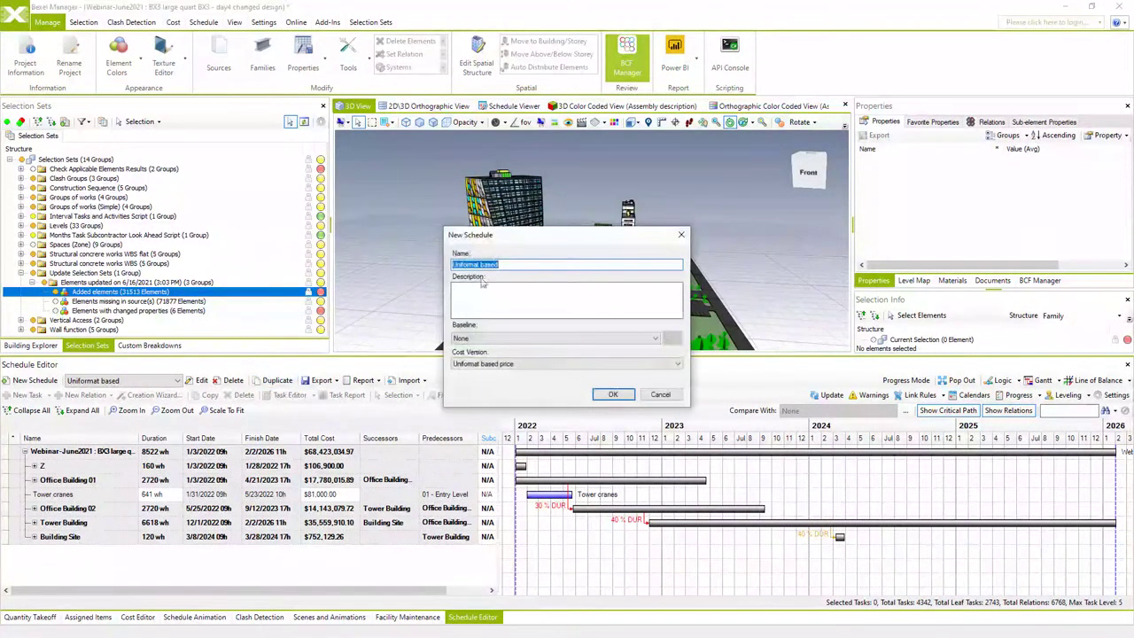
click(524, 264)
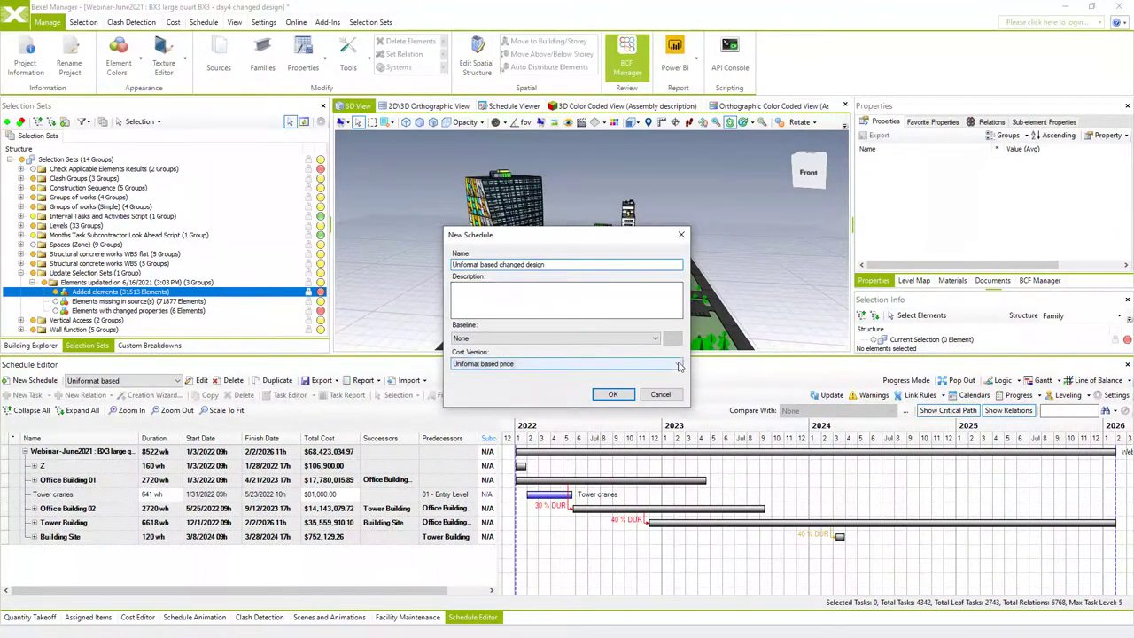
click(585, 364)
click(600, 397)
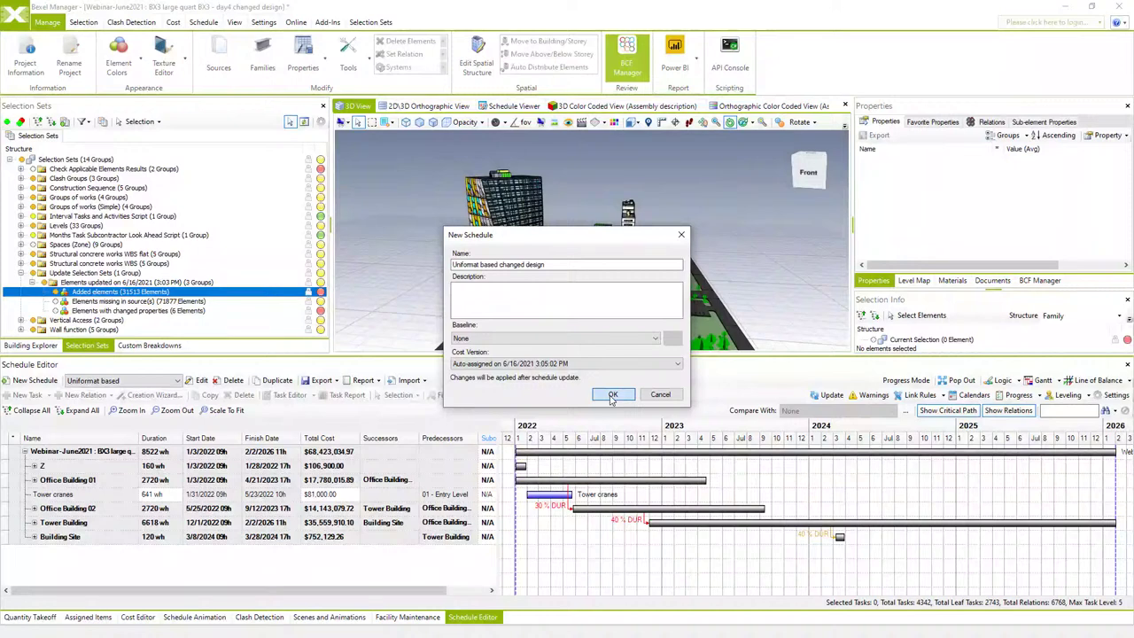
click(612, 396)
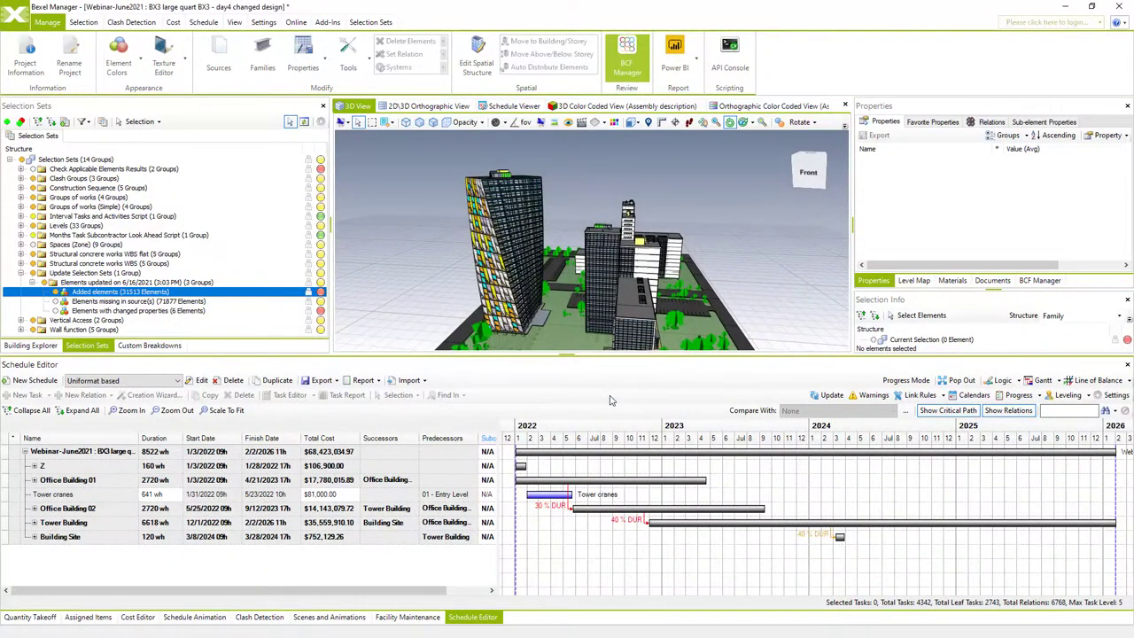